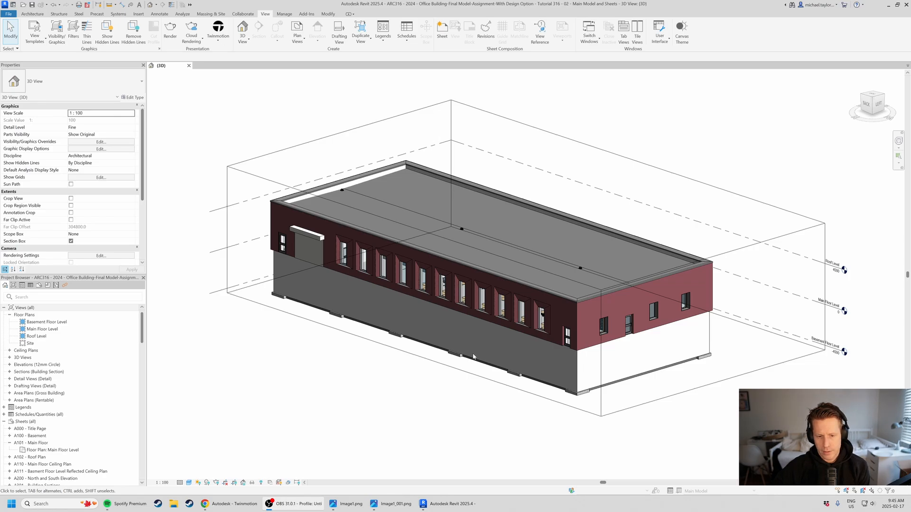
Step: Switch to Chrome and locate Twinmotion for Revit in the Autodesk Account's list of all products and services
left_click(215, 506)
left_click(50, 9)
double_click(240, 8)
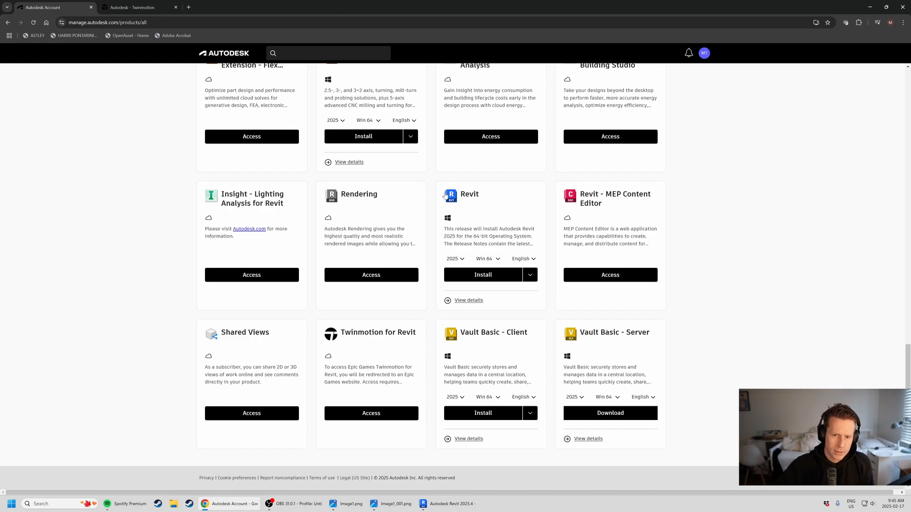
scroll(445, 196, "up", 15)
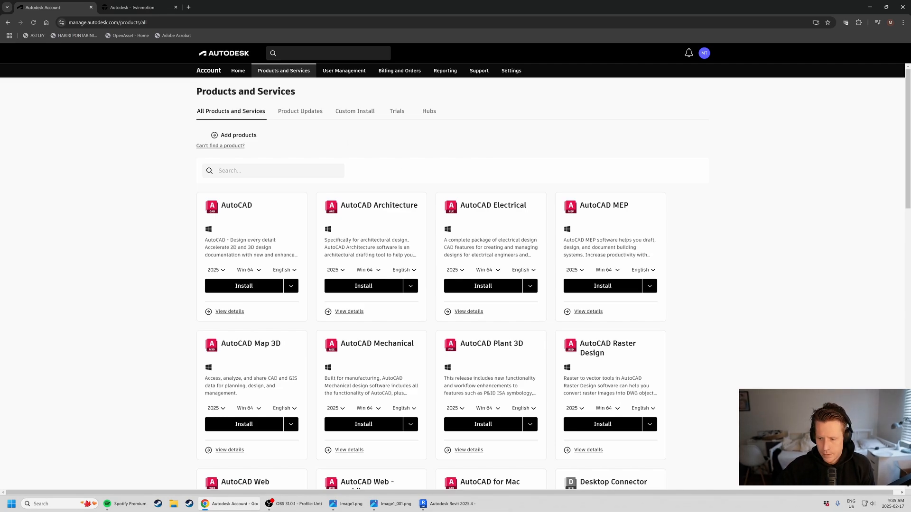
scroll(304, 312, "down", 9)
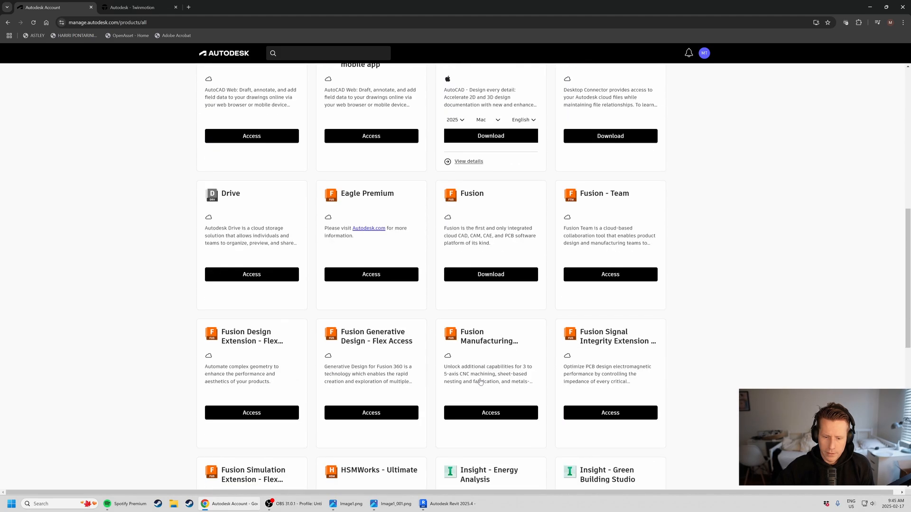
scroll(304, 312, "down", 9)
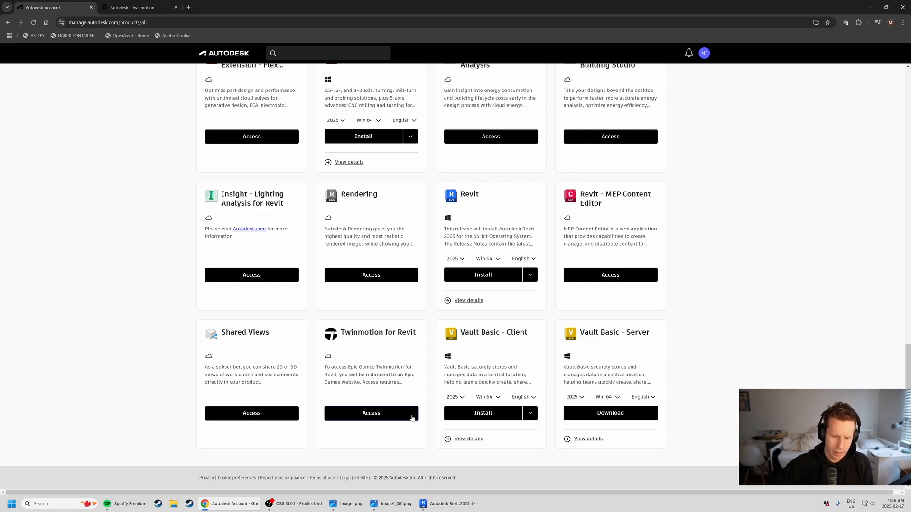
left_click(451, 503)
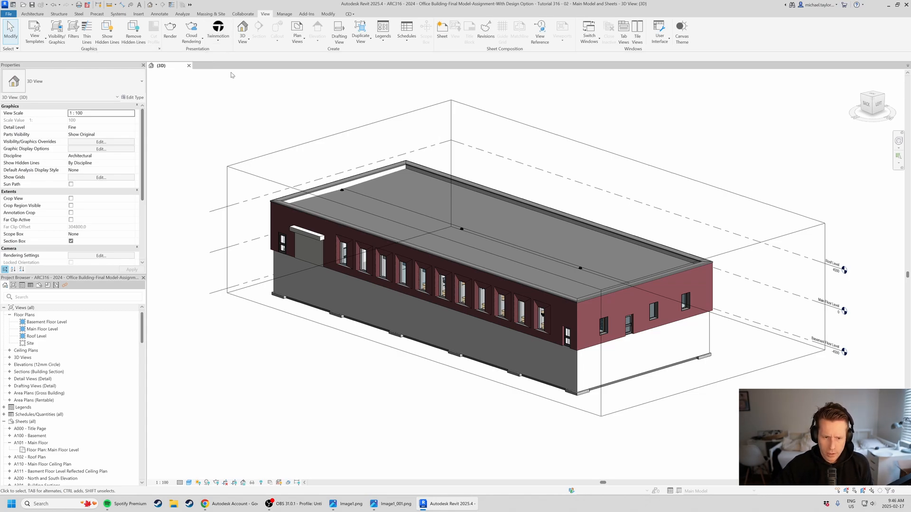
left_click(230, 503)
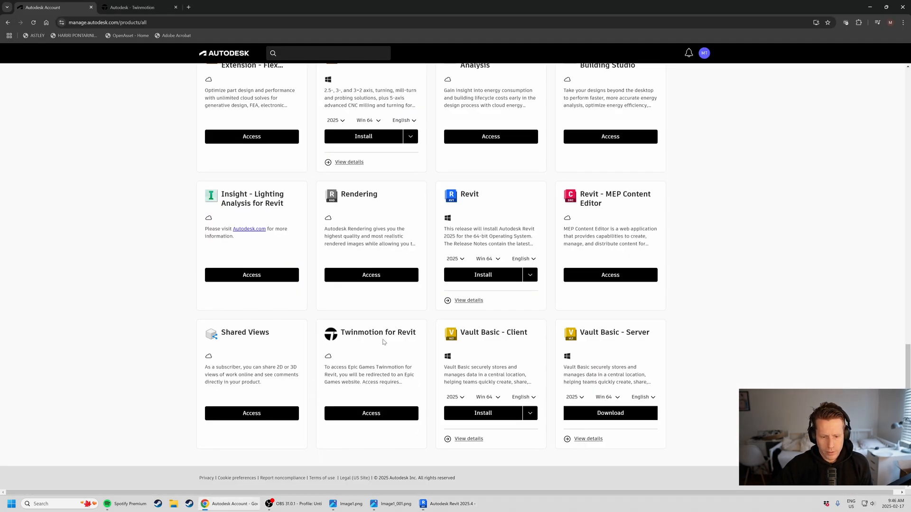
Step: Access Twinmotion for Revit from the product list and sign in on the Twinmotion website
left_click(373, 416)
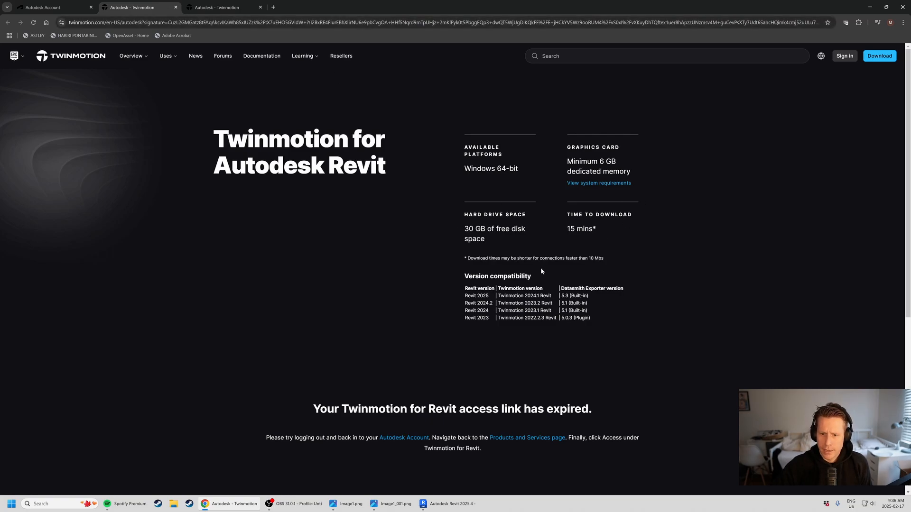
scroll(542, 268, "down", 5)
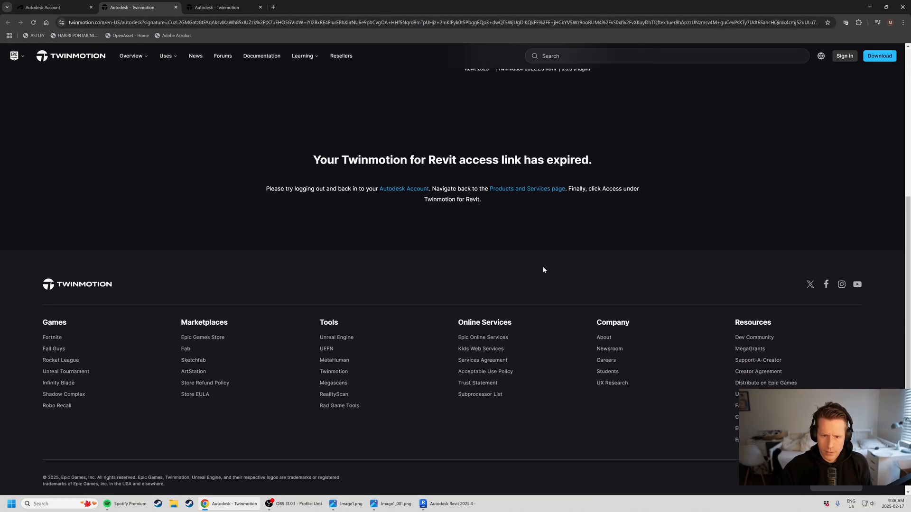
left_click(176, 8)
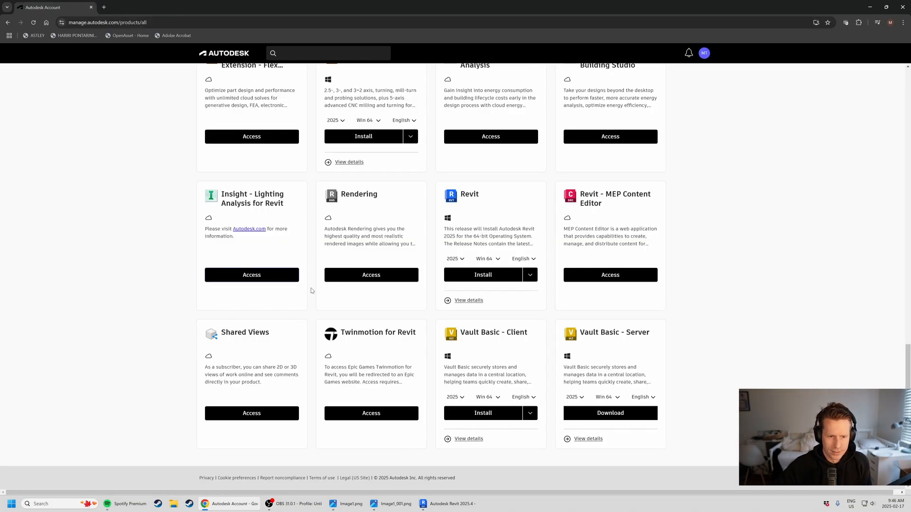
left_click(371, 414)
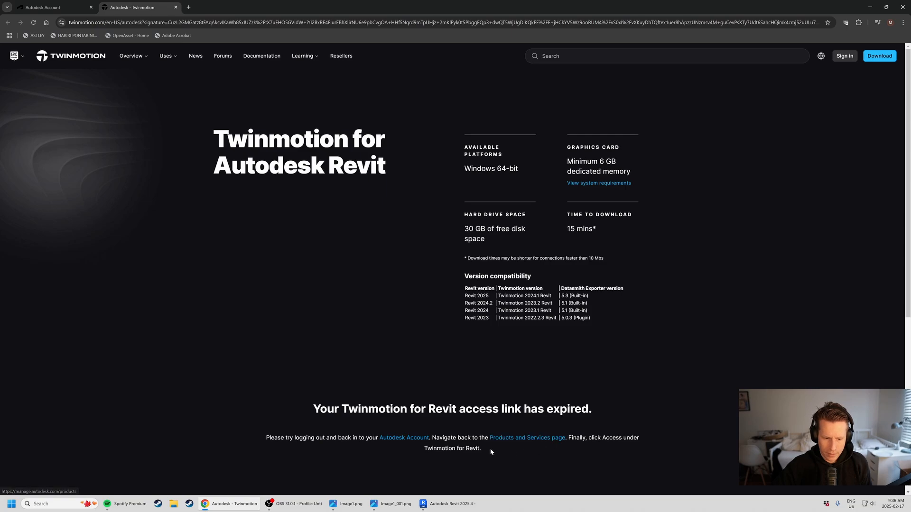
left_click(845, 56)
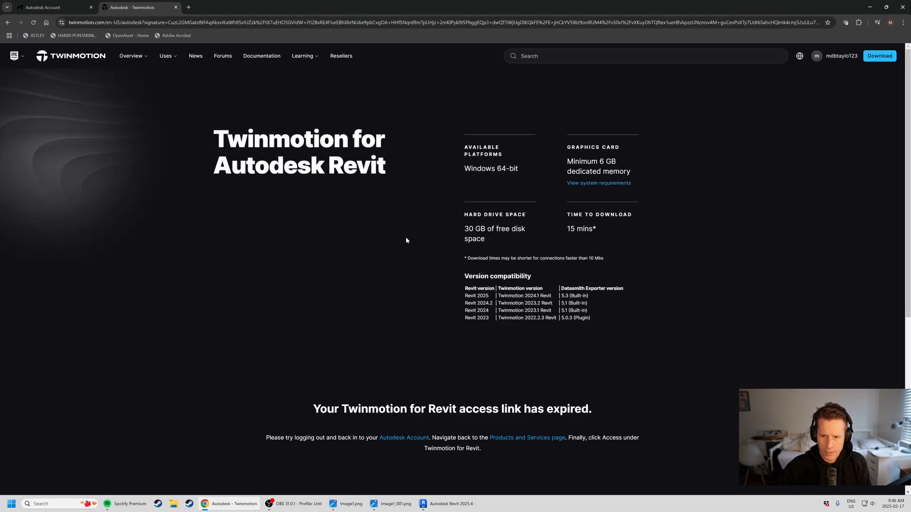
Step: Open the download page of the free-to-use Twinmotion licence and review its download instructions
left_click(879, 56)
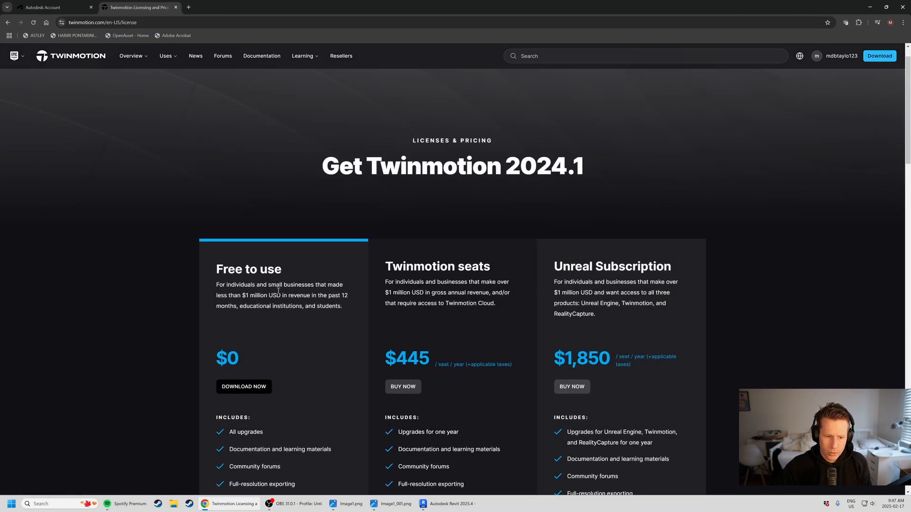
scroll(342, 286, "down", 2)
left_click(243, 311)
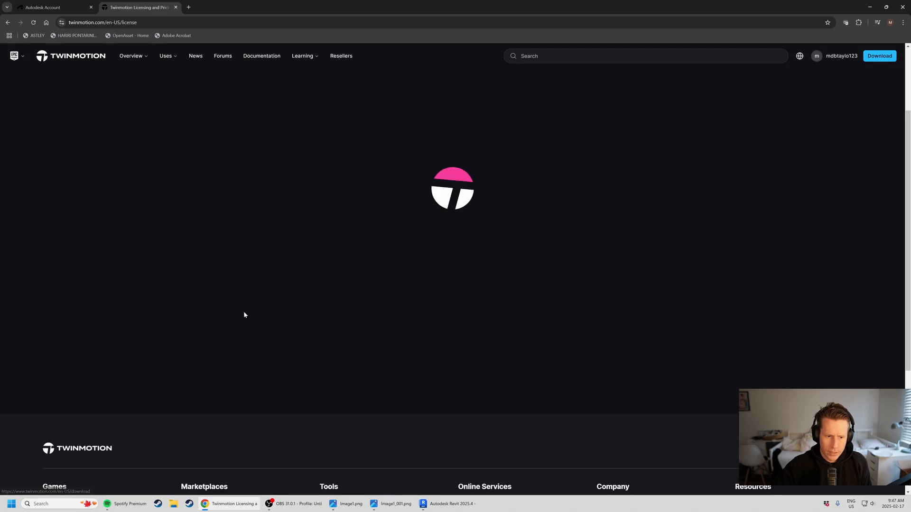
scroll(275, 249, "down", 2)
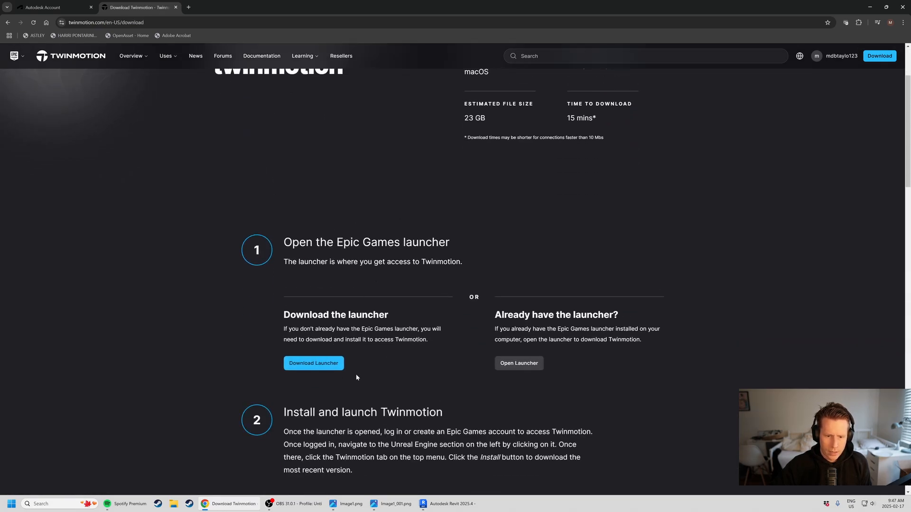
scroll(285, 391, "down", 6)
scroll(319, 391, "up", 8)
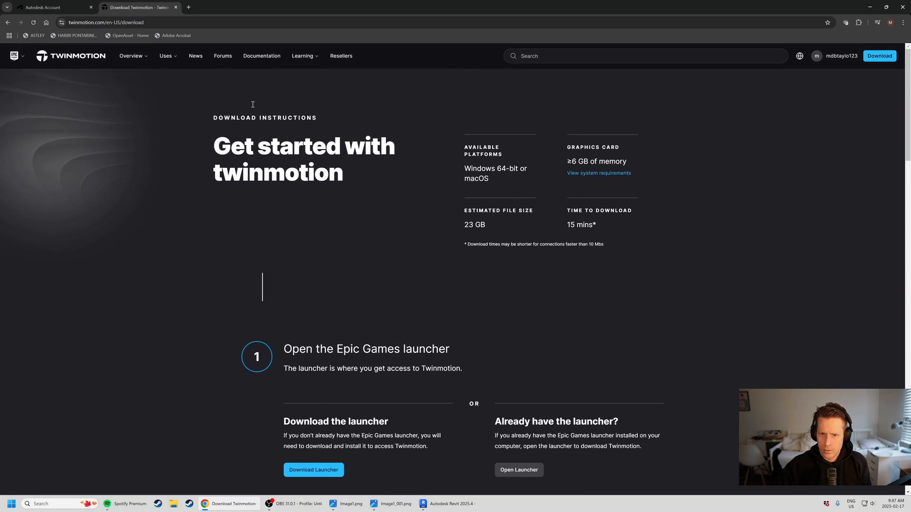
Step: Try the Twinmotion for Revit access again from the Autodesk Account product list and close its page
left_click(45, 7)
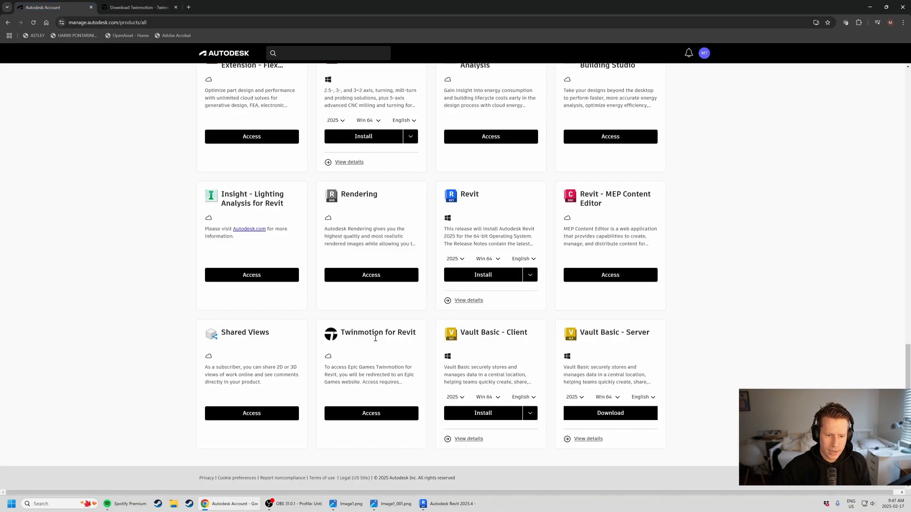
left_click(355, 413)
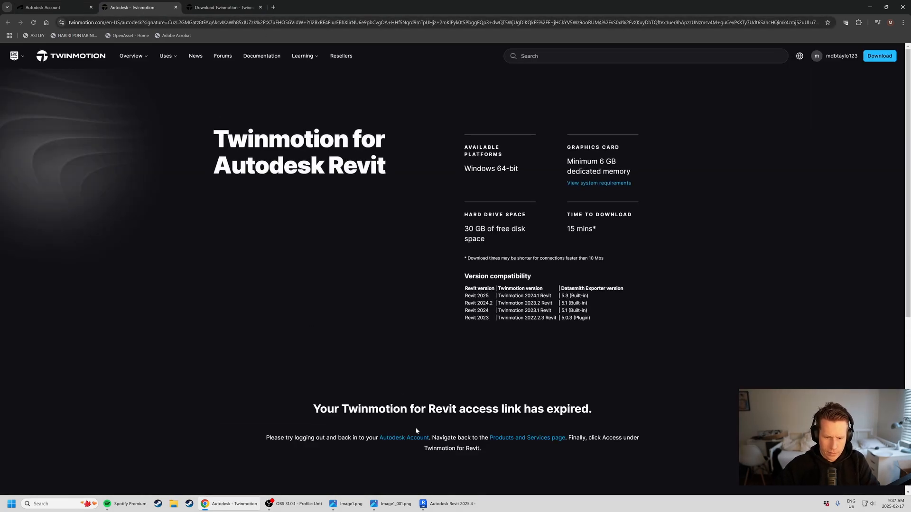
middle_click(143, 7)
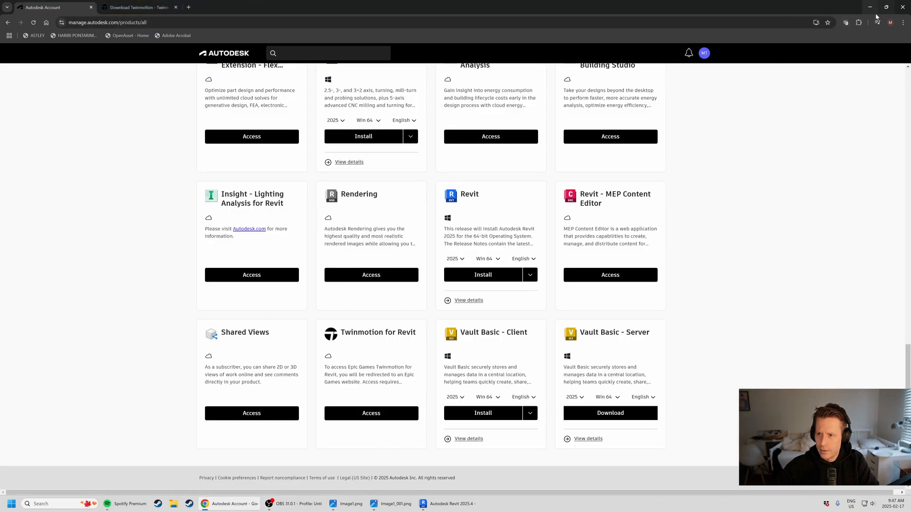
Step: Restart Chrome and open the Autodesk Account home page at manage.autodesk.com/home
left_click(903, 8)
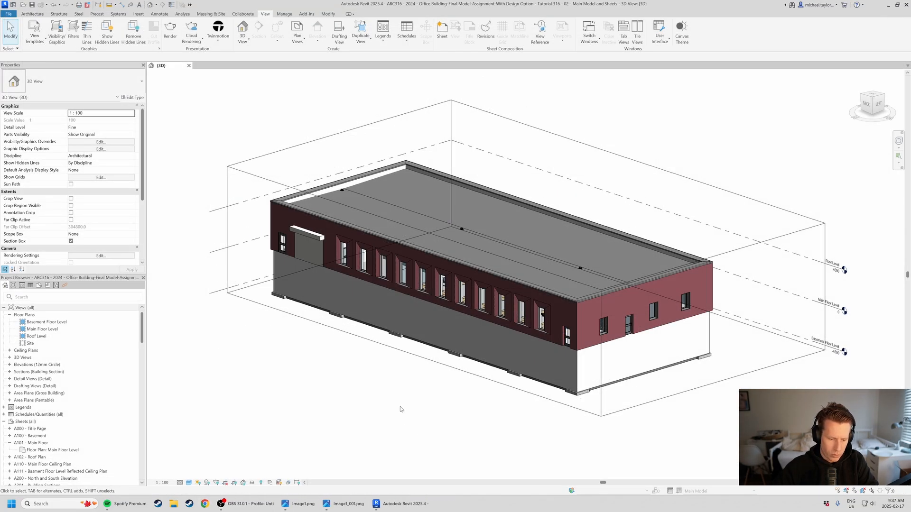
left_click(204, 503)
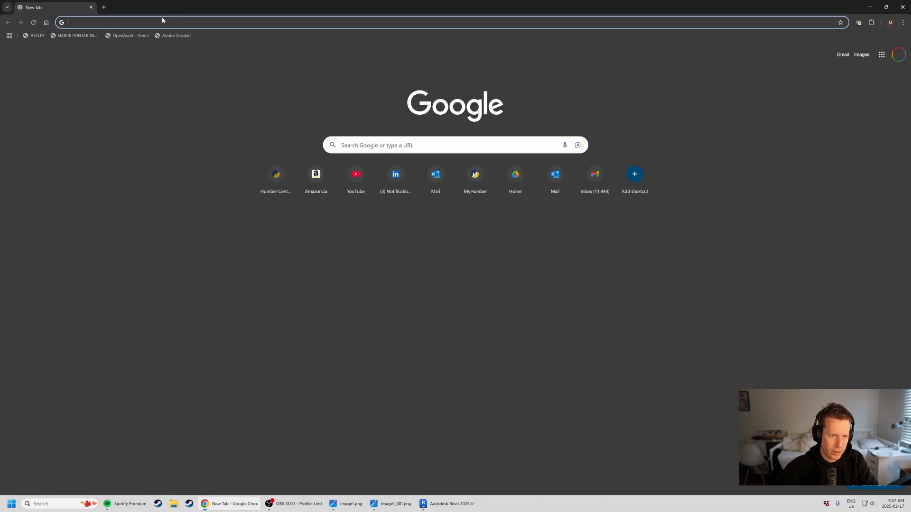
left_click(162, 21)
type("a")
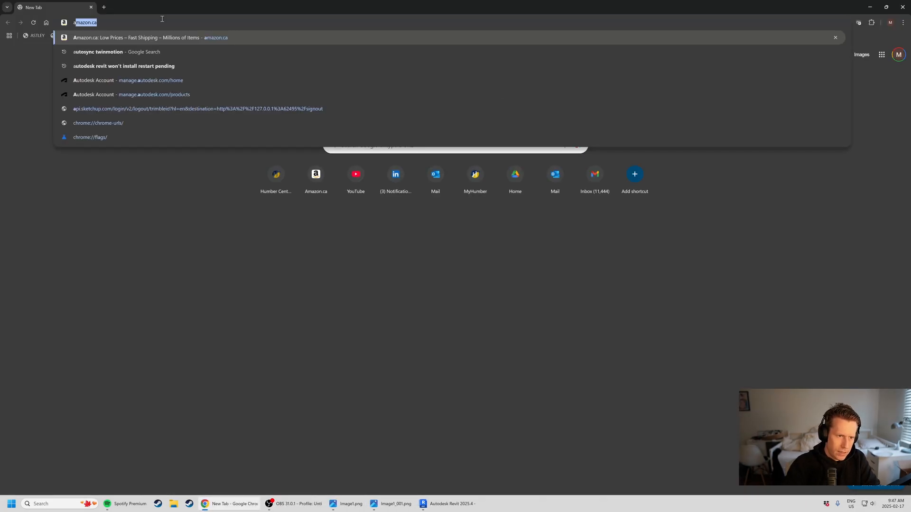
type("ut")
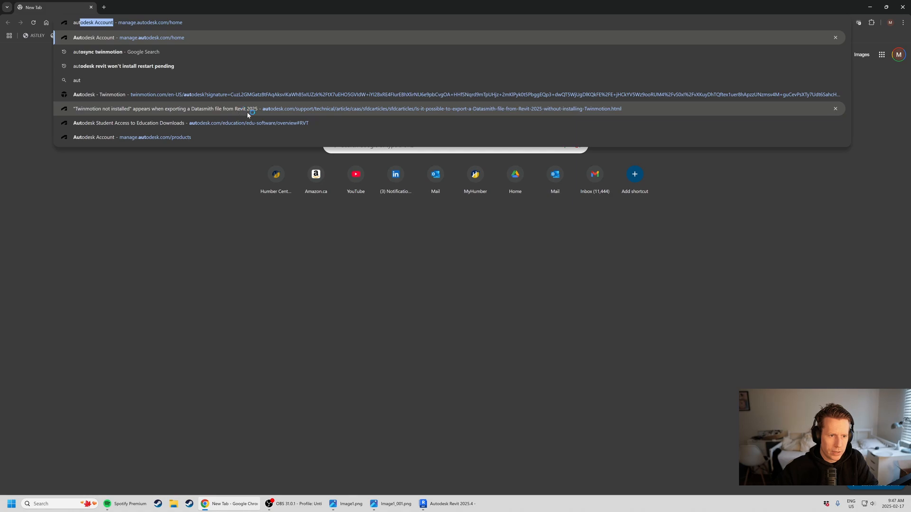
left_click(211, 92)
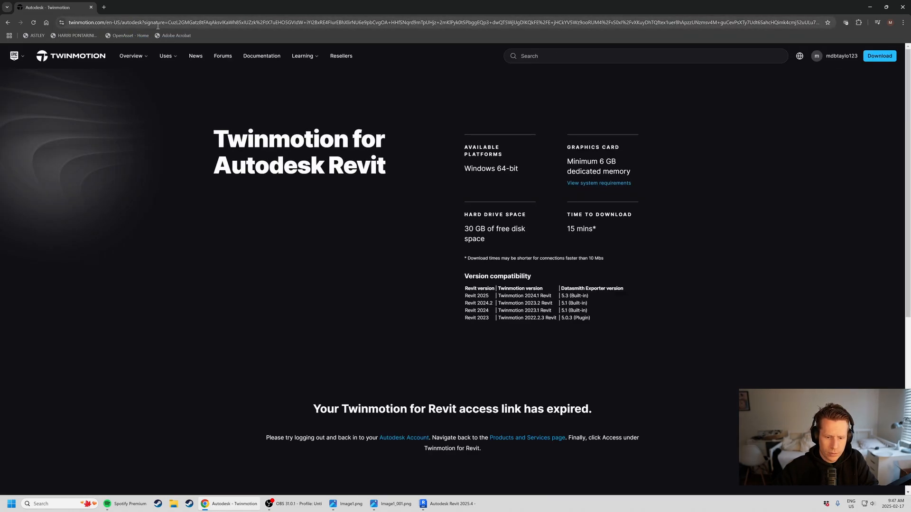
left_click(157, 22)
type("auto")
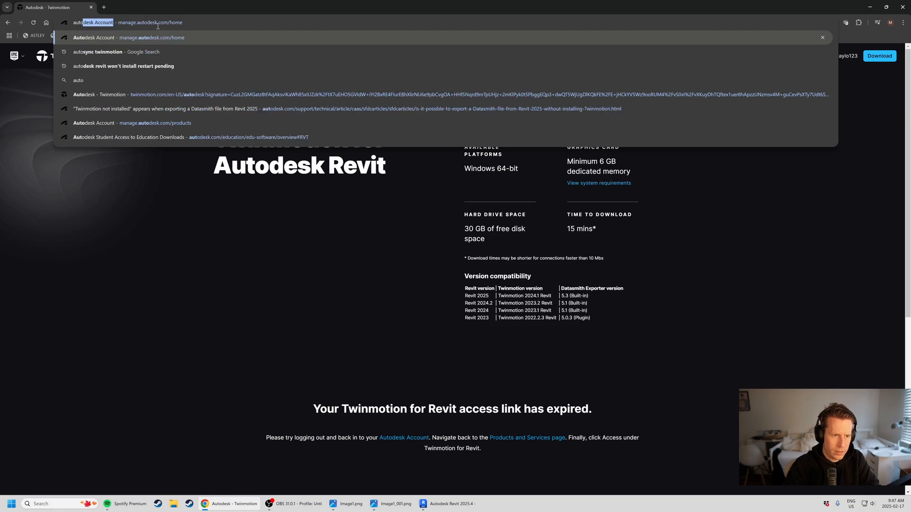
key("Return")
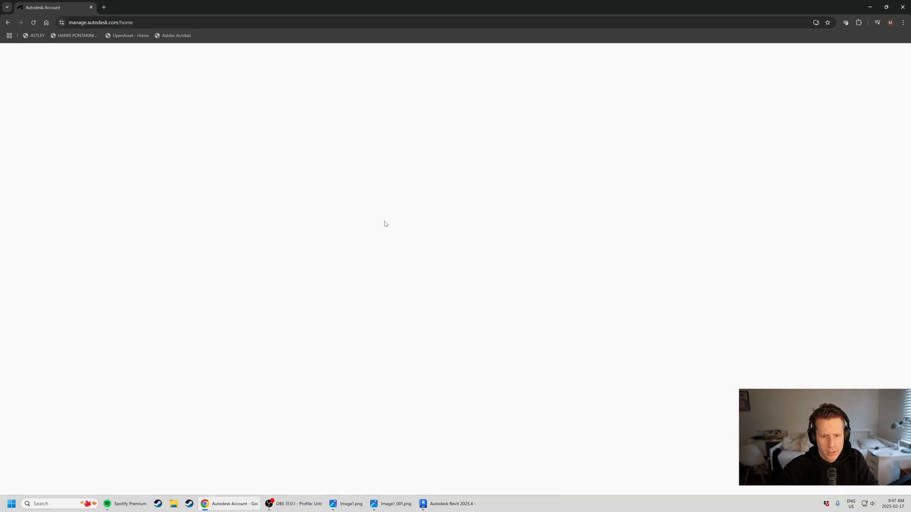
Step: Sign in to the Autodesk Account with the saved account e-mail
left_click(121, 22)
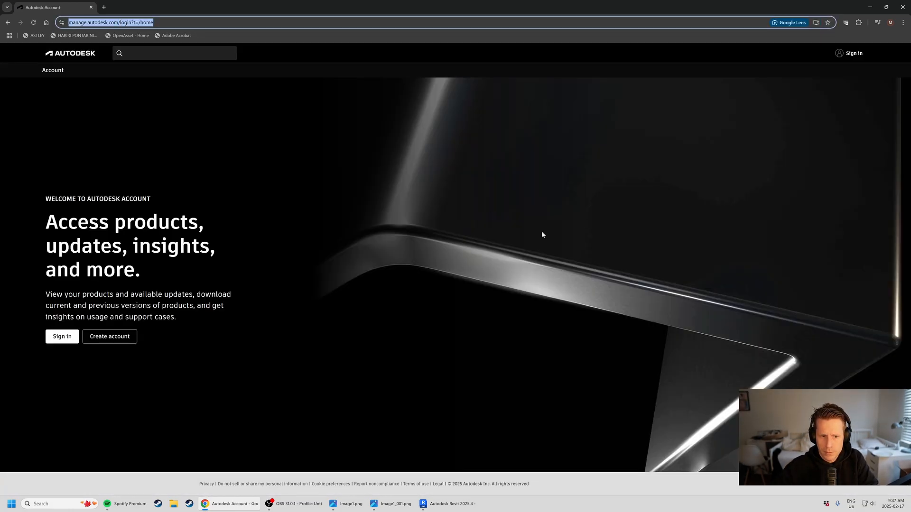
left_click(66, 337)
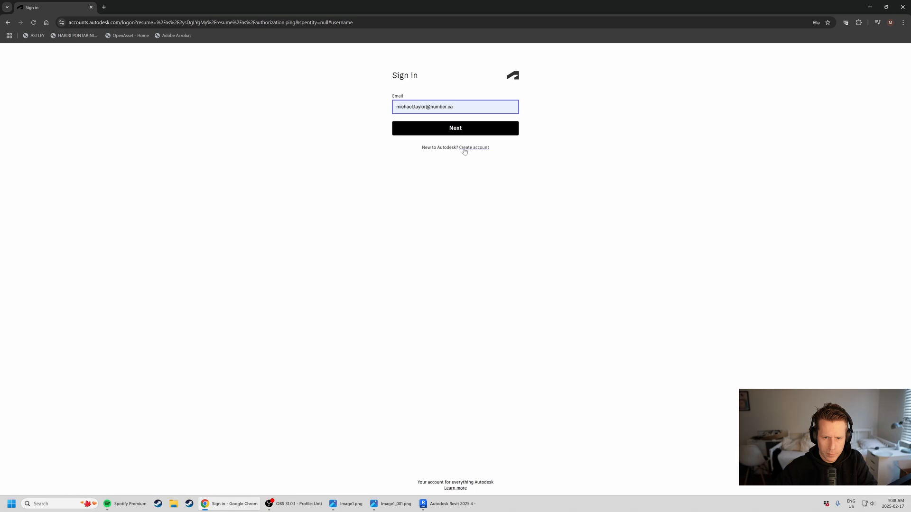
left_click(464, 131)
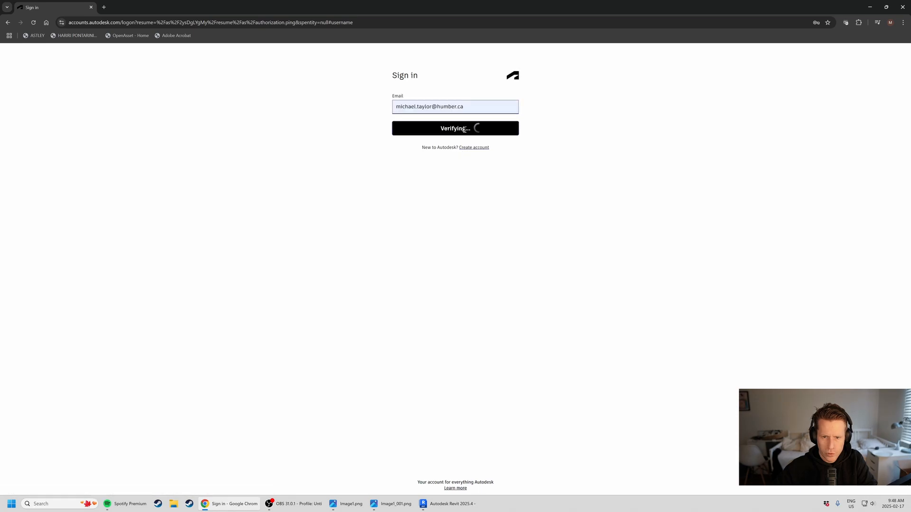
left_click(467, 155)
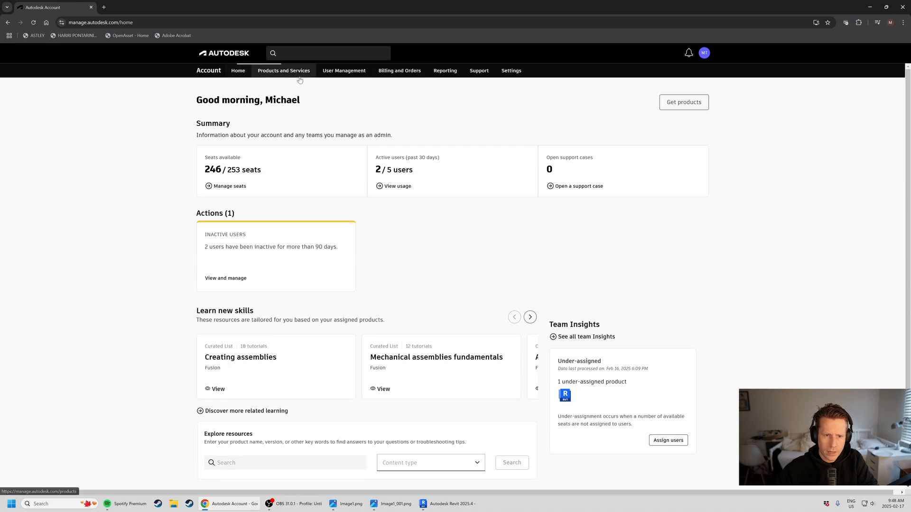
Step: Open Products and Services in the Autodesk Account and access Twinmotion for Revit
left_click(284, 71)
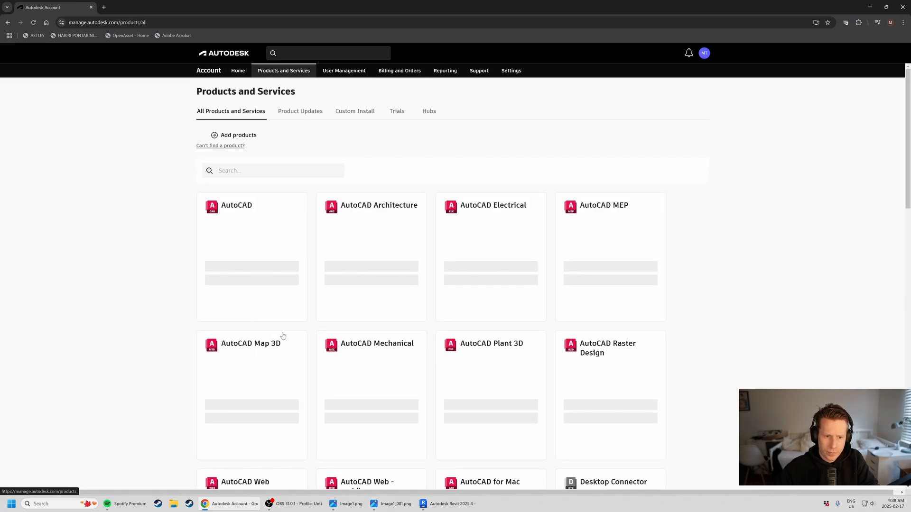
scroll(280, 337, "down", 10)
scroll(270, 339, "down", 7)
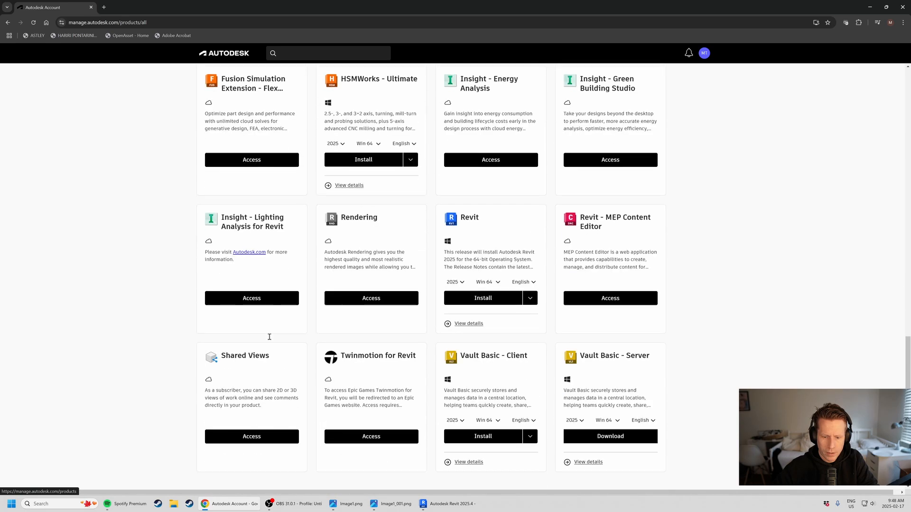
scroll(375, 361, "down", 1)
left_click(383, 410)
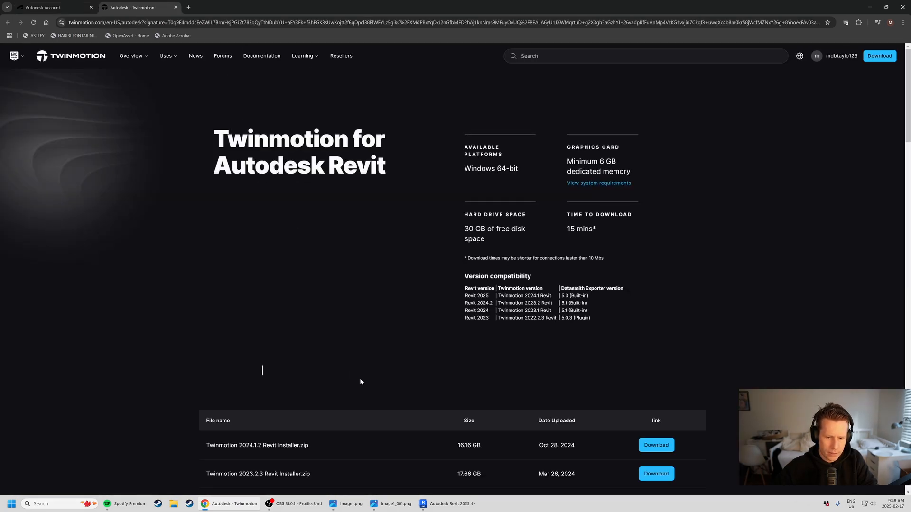
Step: Review the list of Twinmotion for Revit installers and highlight the version number of the 2024.1.2 file
scroll(260, 336, "down", 3)
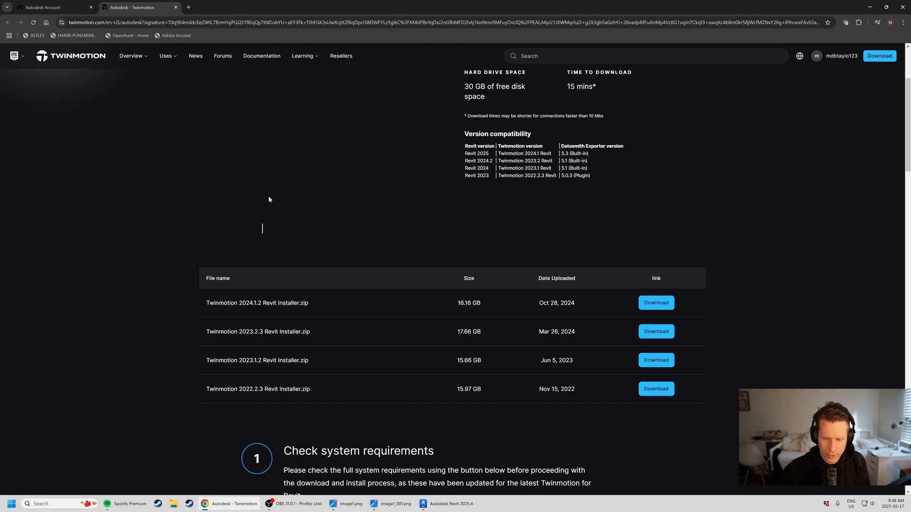
scroll(307, 218, "down", 2)
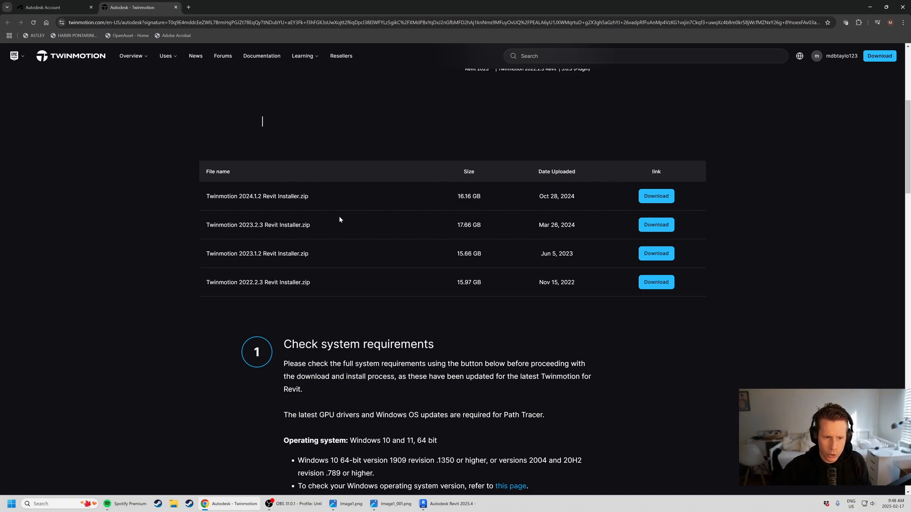
left_click_drag(242, 197, 263, 196)
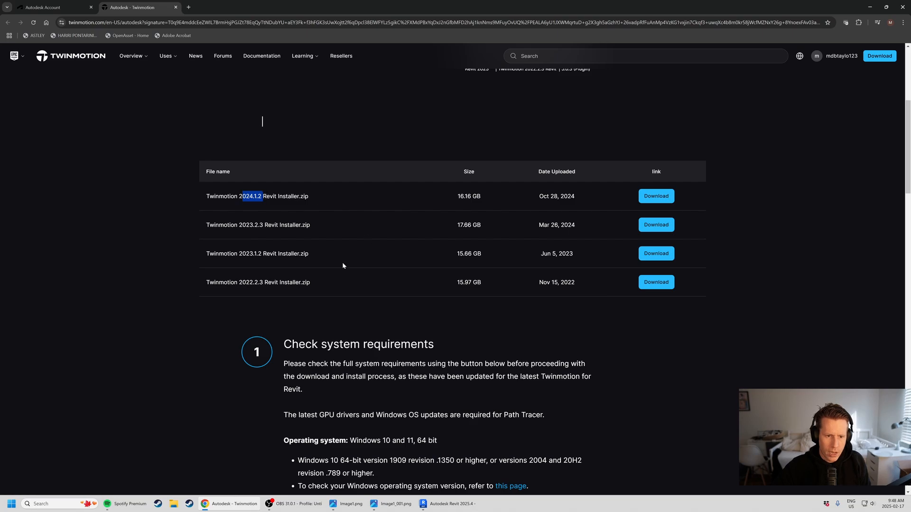
Step: Highlight the full file name of the Twinmotion 2024.1.2 Revit installer in the download list
left_click_drag(324, 196, 272, 195)
left_click(312, 198)
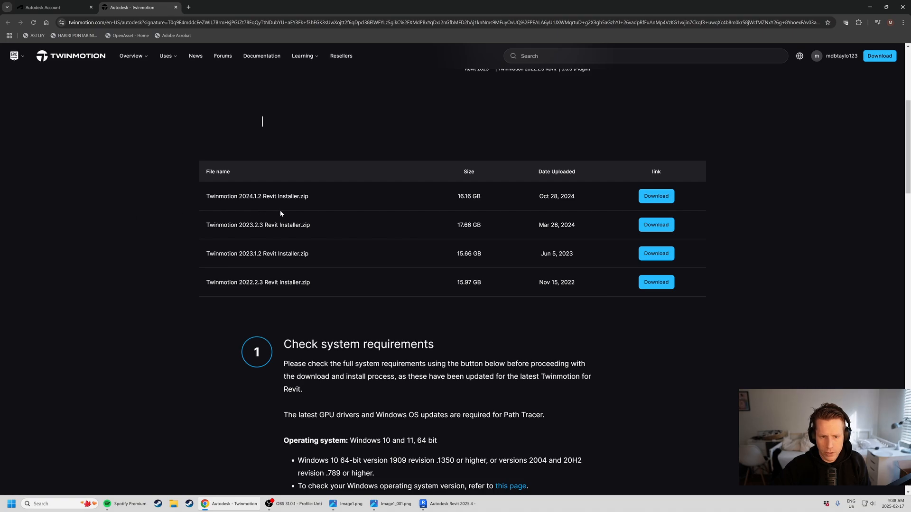
left_click_drag(278, 198, 203, 203)
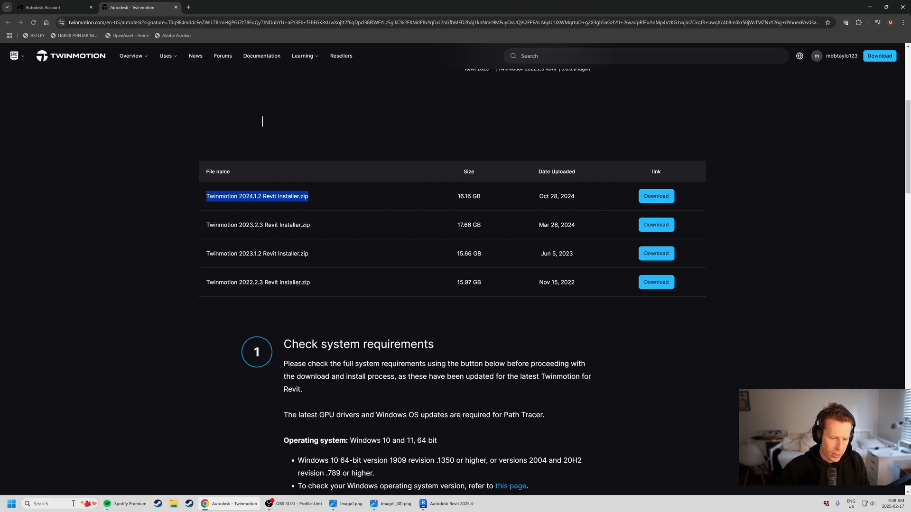
Step: Switch to File Explorer, open the Twinmotion 2024.1.2 Revit Installer folder in Downloads and select the TwinmotionRevitSetup file
left_click(173, 504)
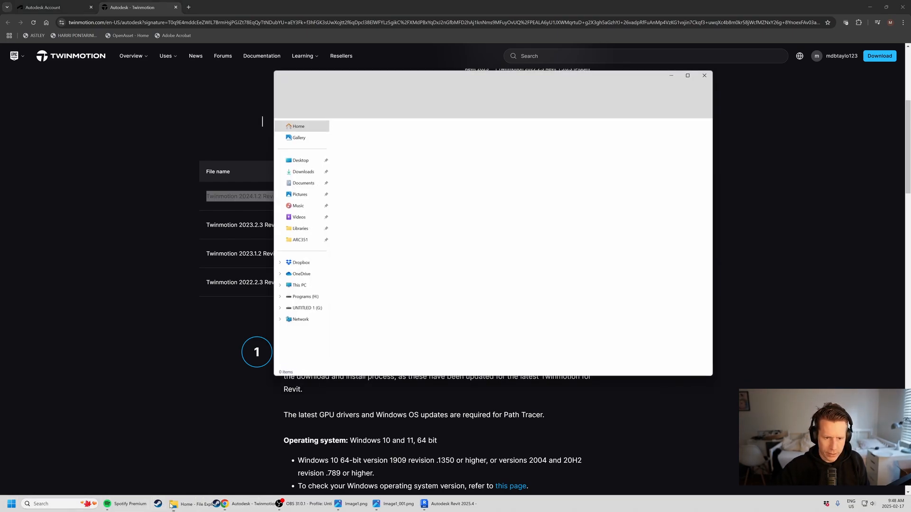
left_click(303, 171)
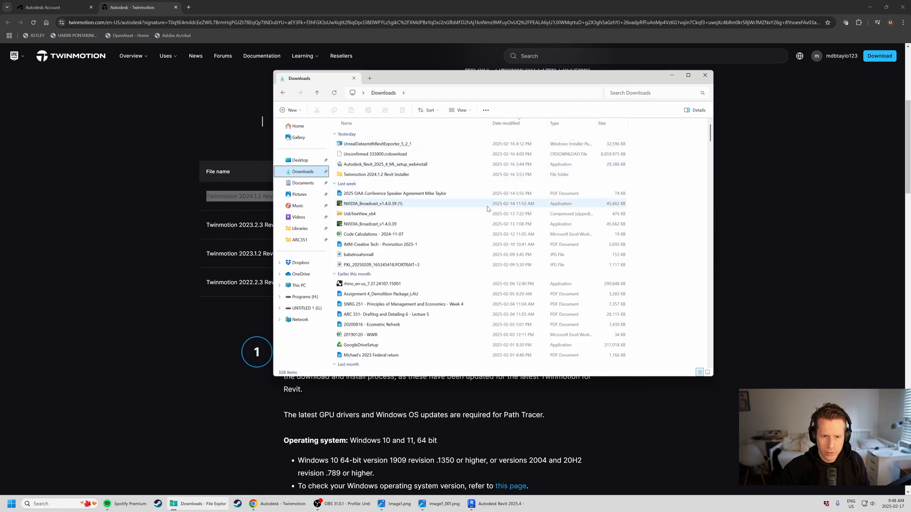
left_click(399, 175)
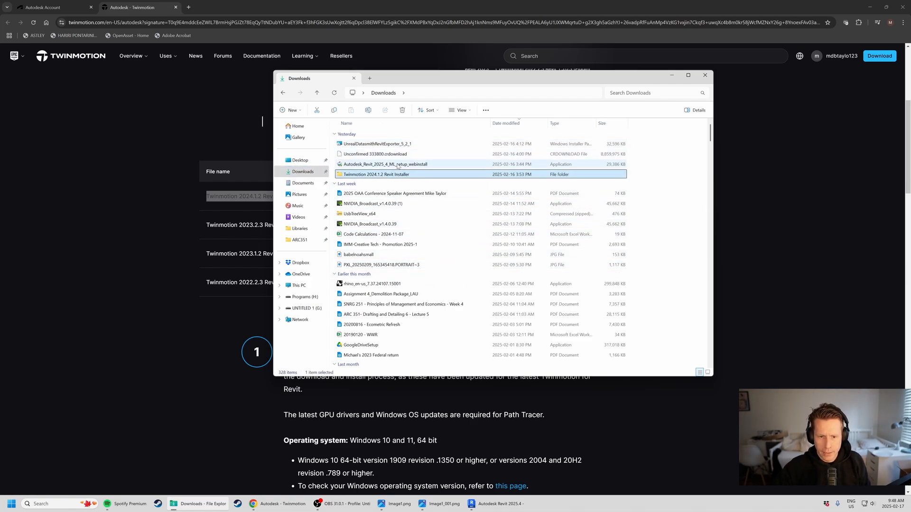
left_click(793, 279)
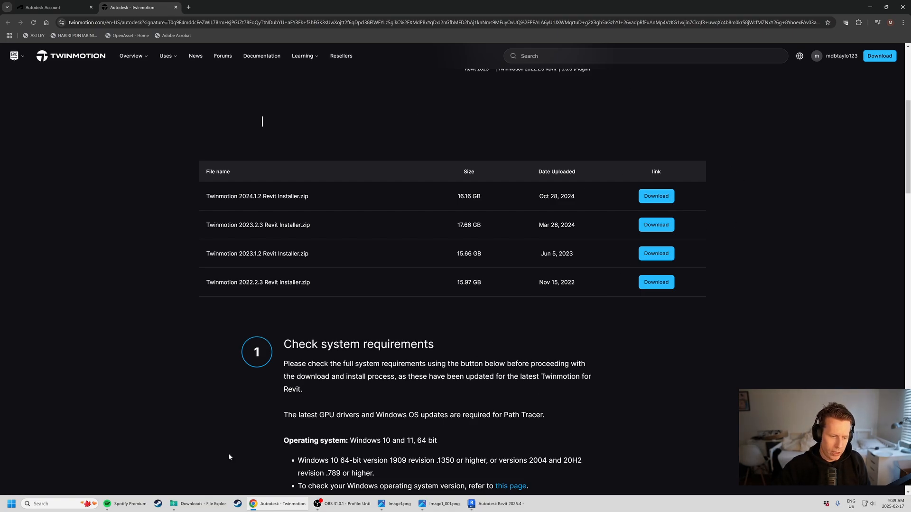
left_click(198, 506)
double_click(365, 174)
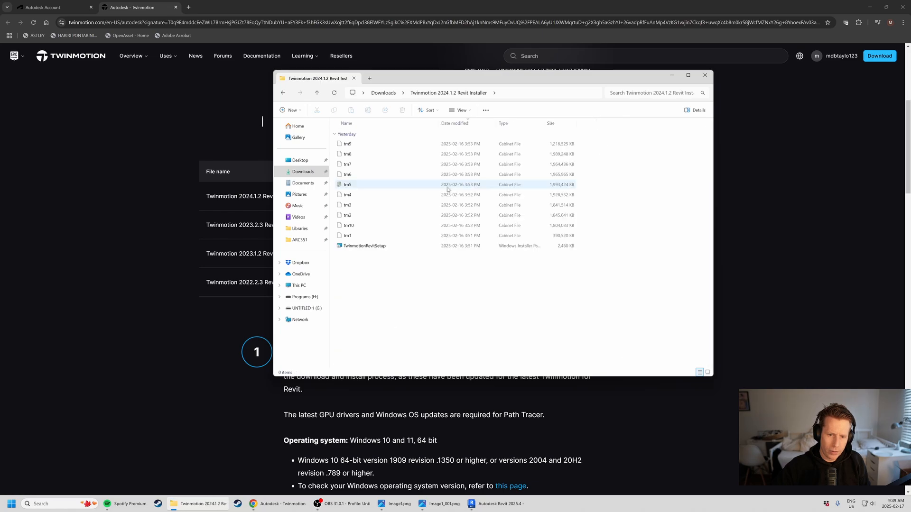
left_click(380, 247)
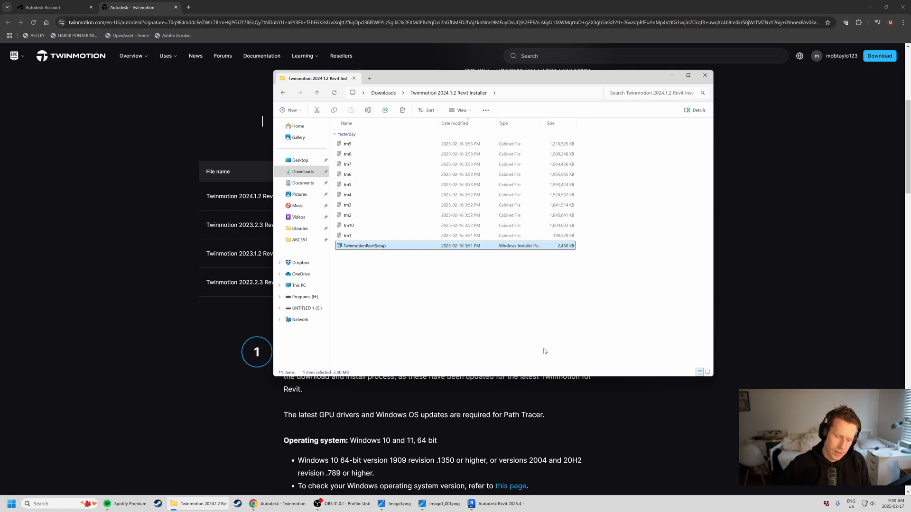
left_click(55, 506)
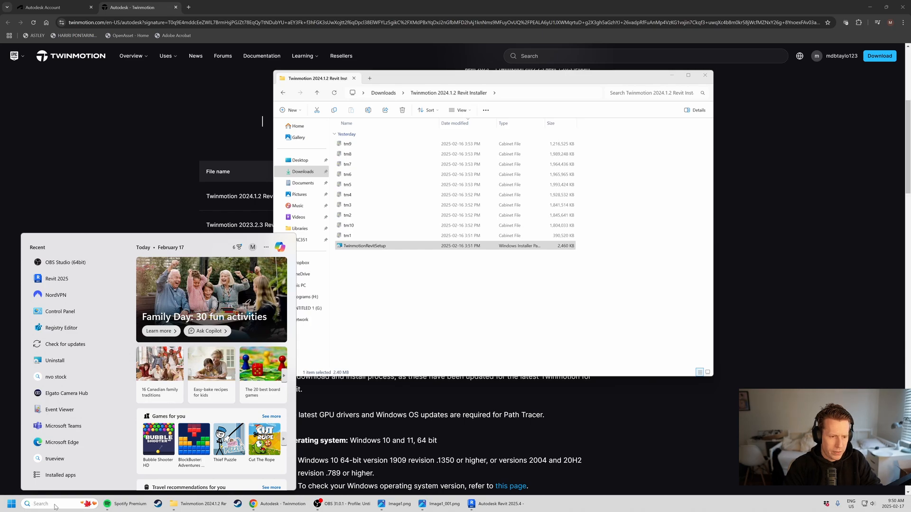
left_click(88, 133)
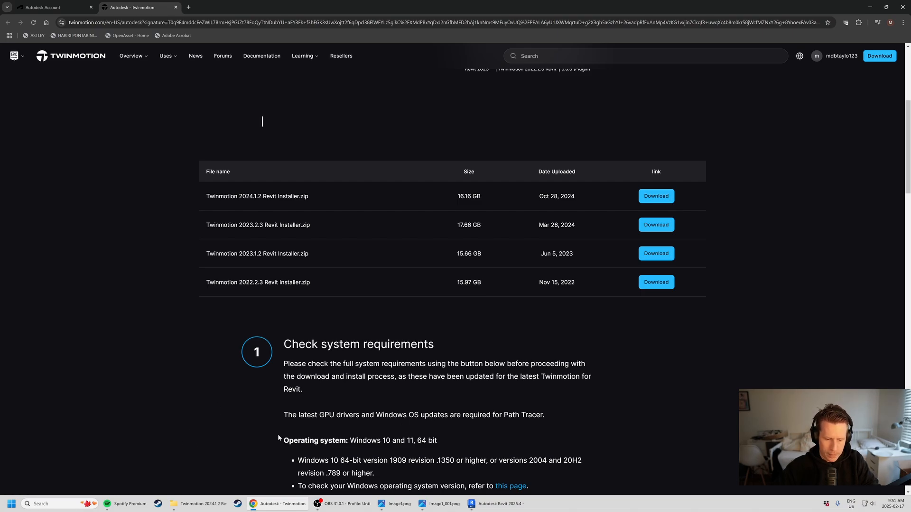
Step: Switch to Revit and send the office building's 3D view to Twinmotion with Open in Twinmotion
left_click(496, 504)
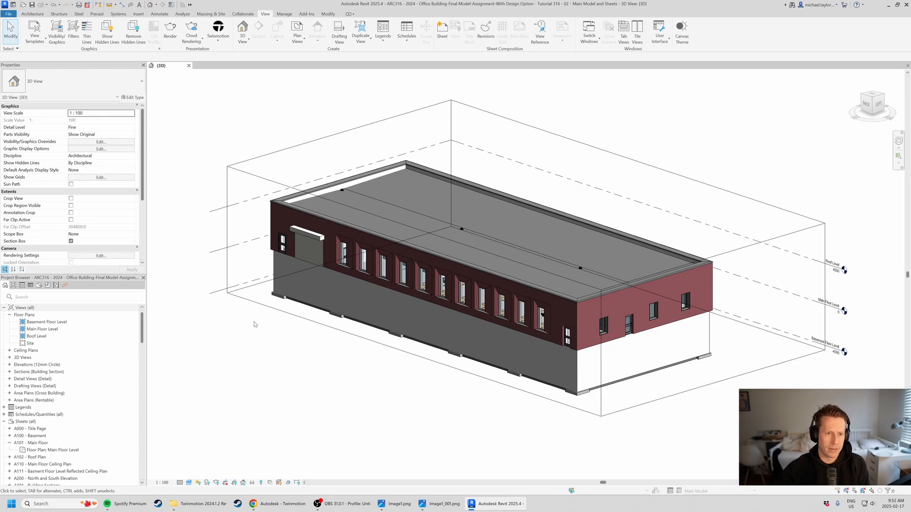
left_click(217, 42)
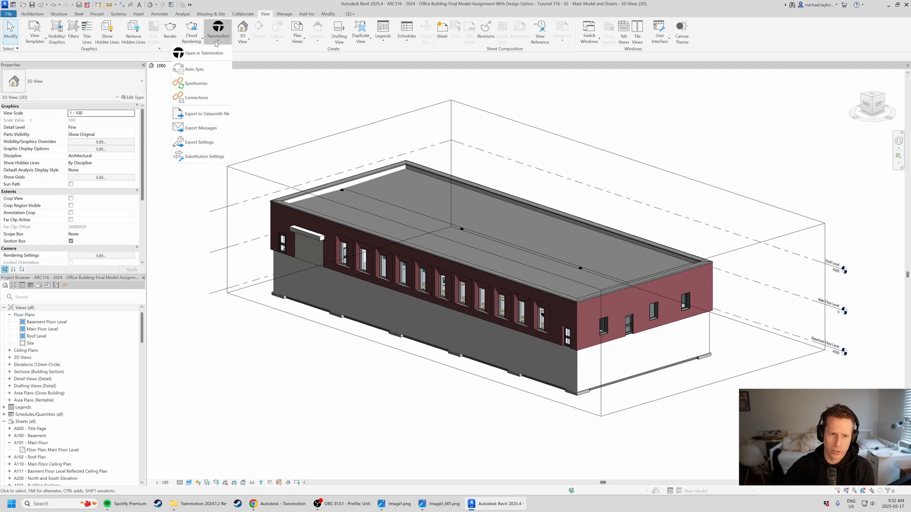
left_click(267, 13)
left_click(219, 40)
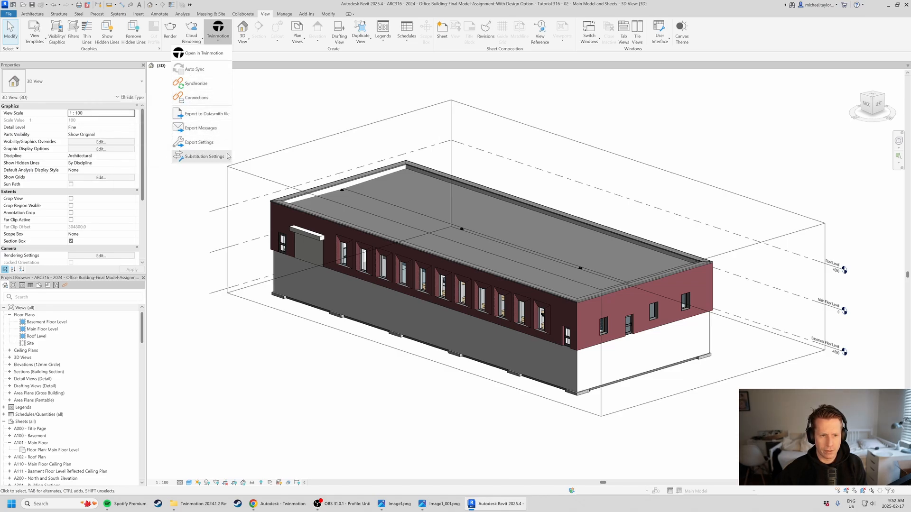
left_click(210, 55)
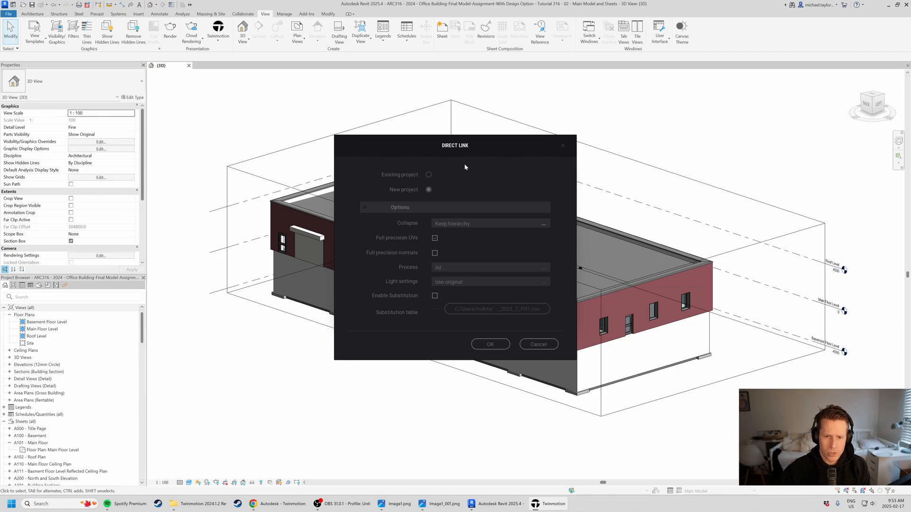
Step: Set the direct link to an existing project and open the Test file from the Documents folder
left_click_drag(473, 141, 210, 142)
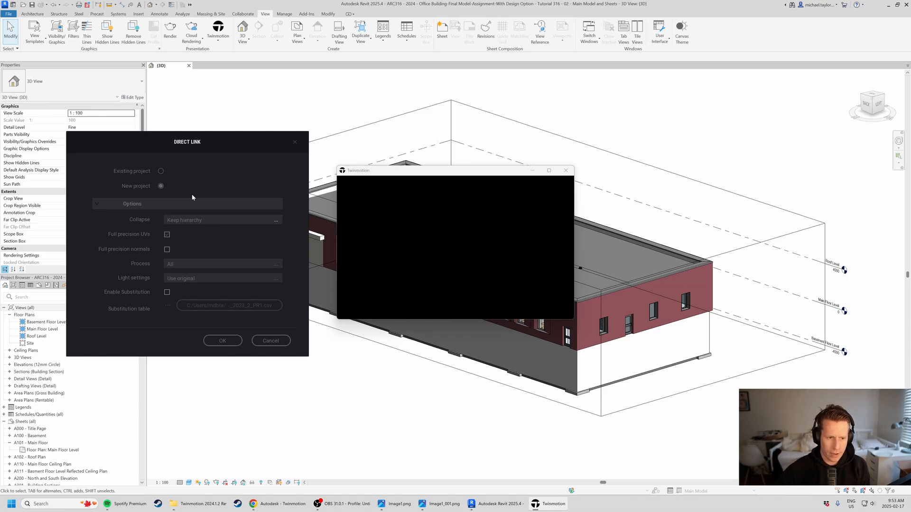
left_click(161, 171)
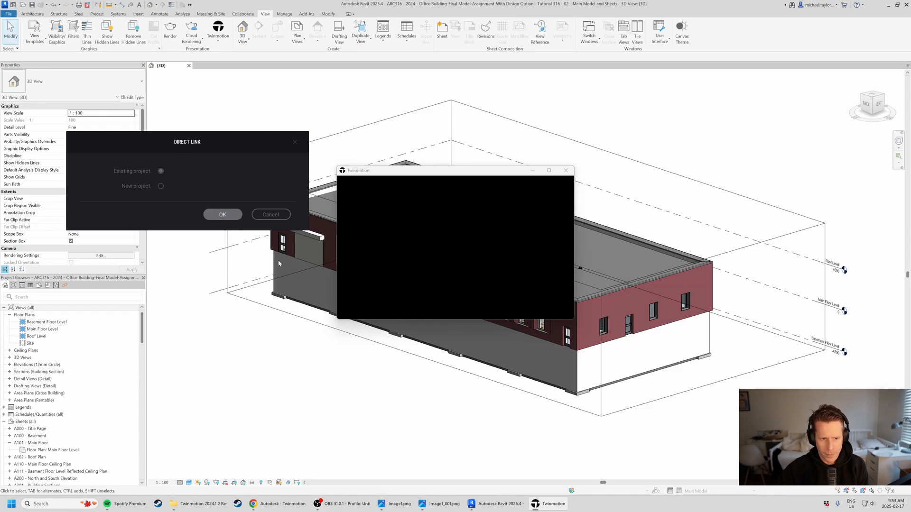
left_click(223, 214)
left_click(149, 270)
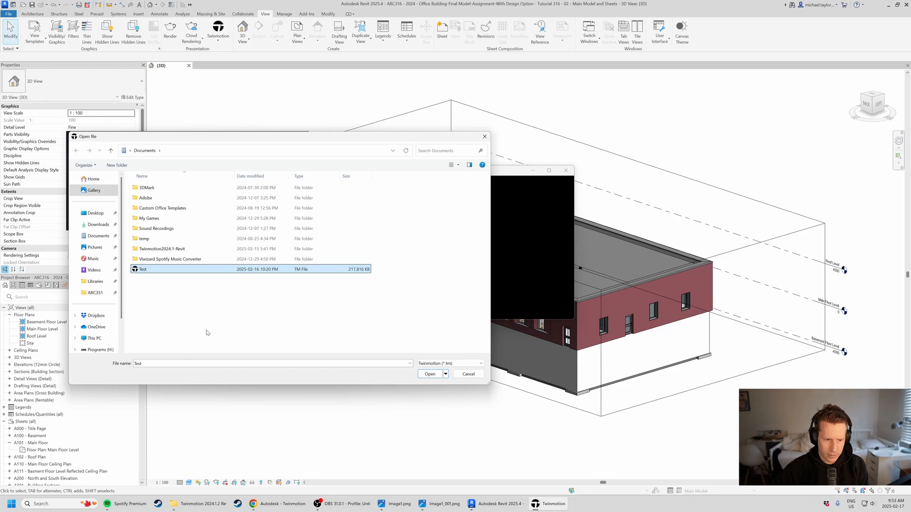
left_click(430, 374)
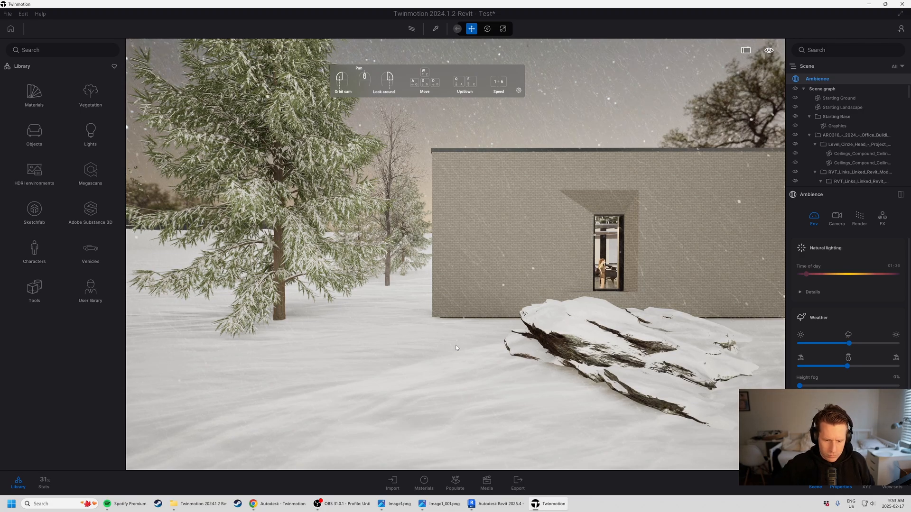
Step: Switch to Revit to view the office building from a slightly different angle, and return to Twinmotion
left_click(494, 504)
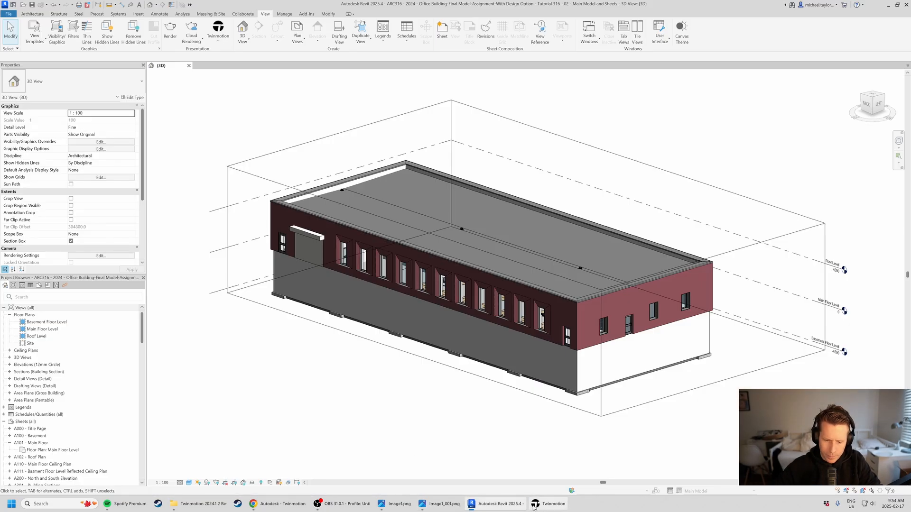
middle_click_drag(428, 281, 305, 399, "shift")
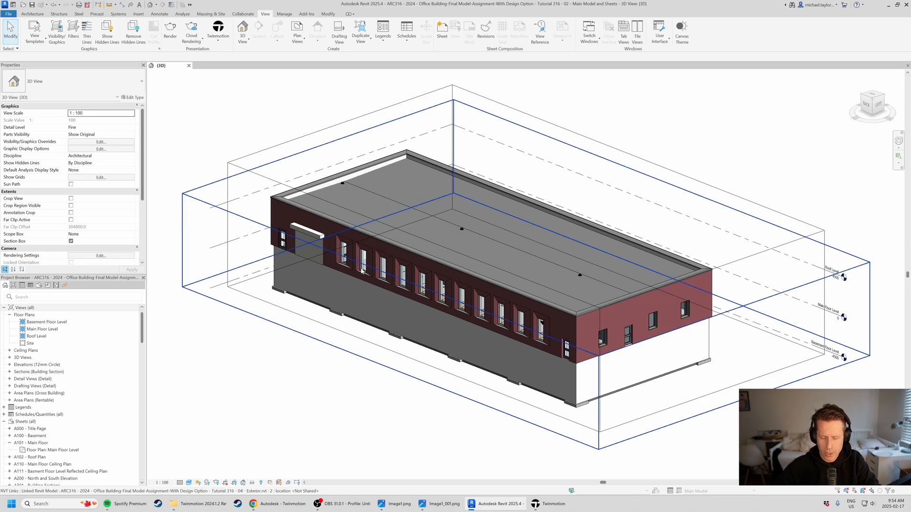
left_click(558, 507)
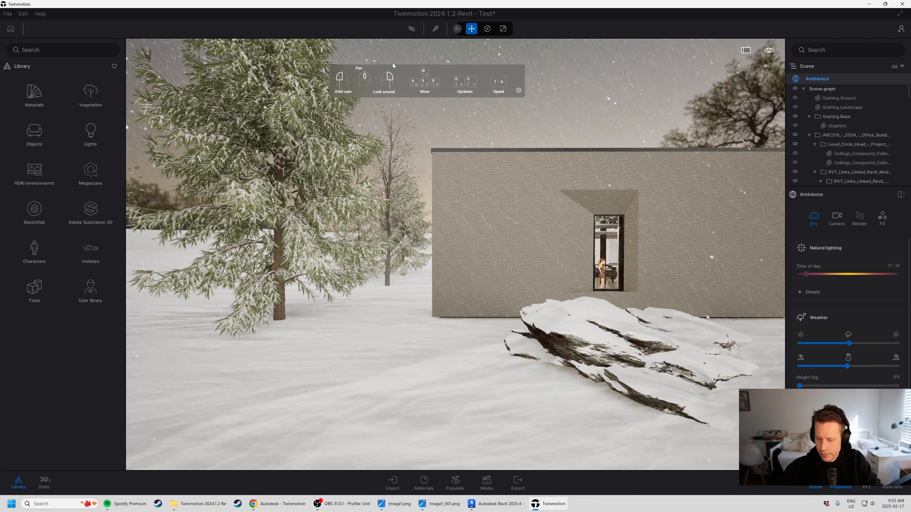
Step: Examine the building's corner, roof and window wall by panning, orbiting, zooming and looking around in the snowy scene
middle_click_drag(469, 224, 405, 214)
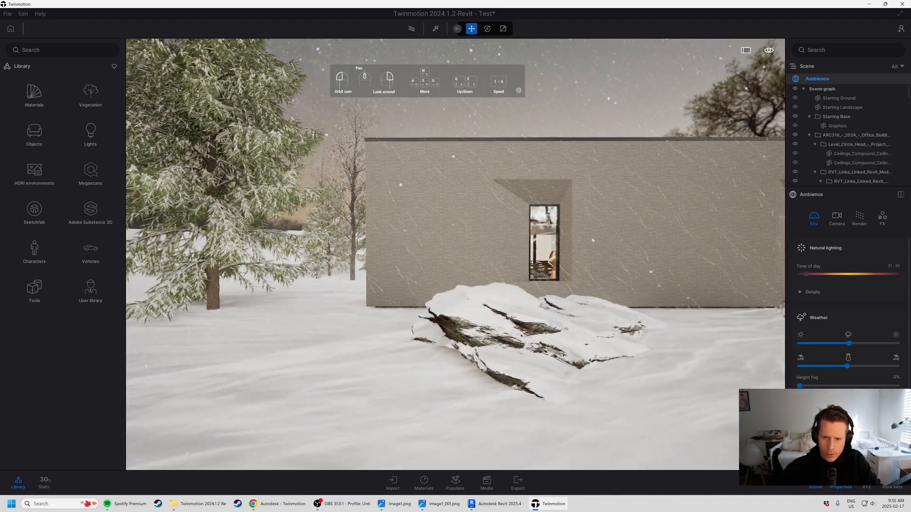
left_click_drag(493, 214, 369, 178)
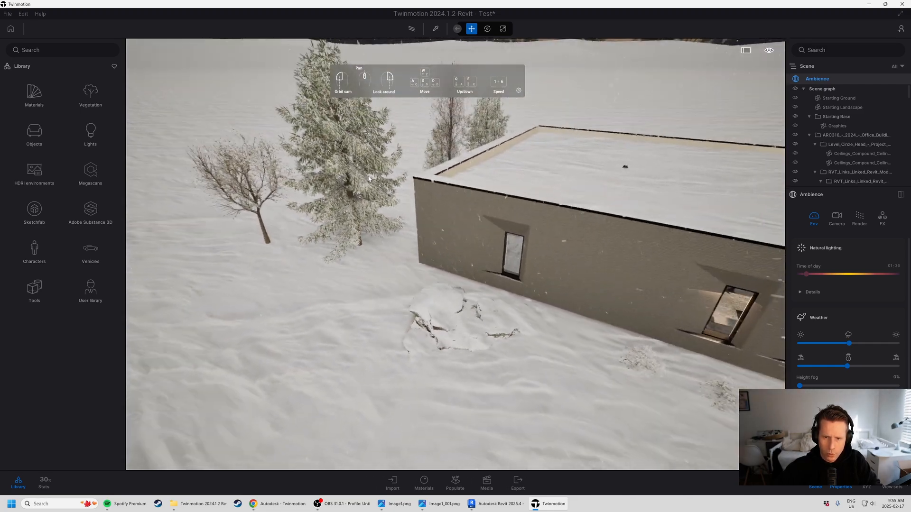
scroll(422, 205, "down", 2)
scroll(423, 207, "up", 4)
scroll(423, 207, "down", 2)
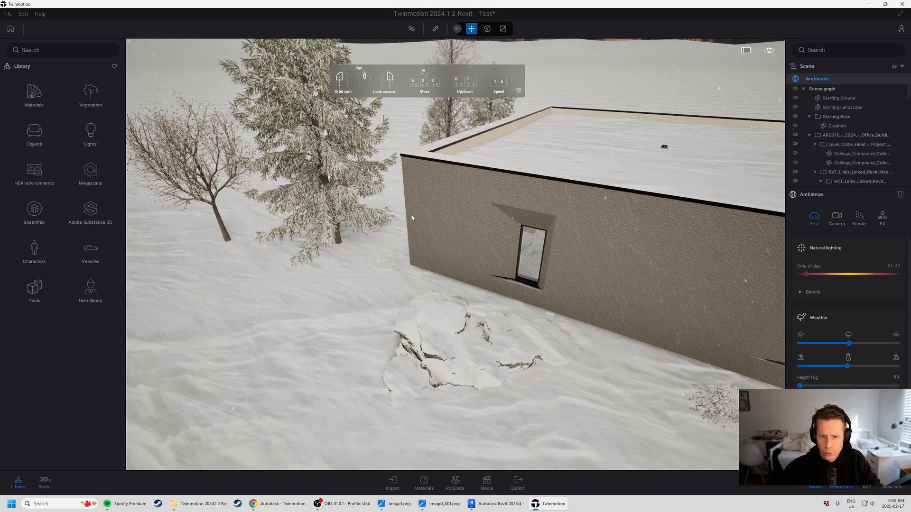
left_click_drag(412, 217, 385, 220)
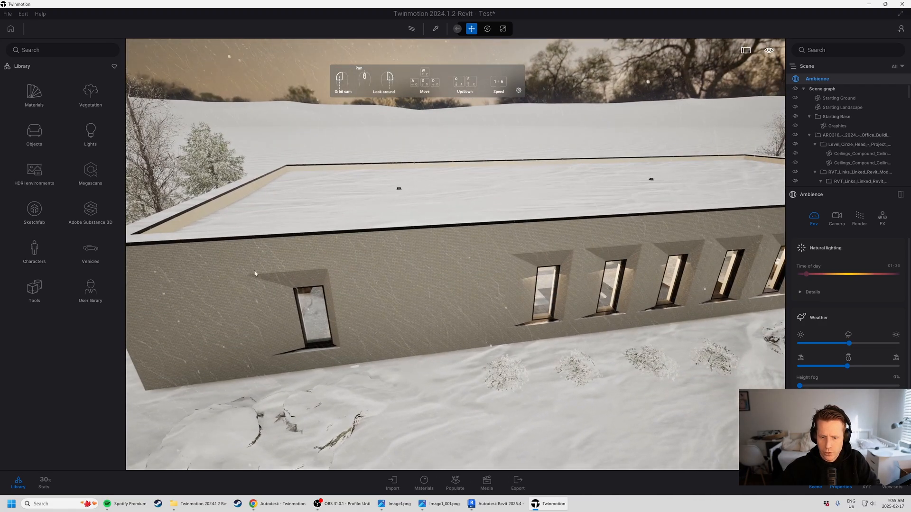
right_click_drag(254, 273, 295, 263)
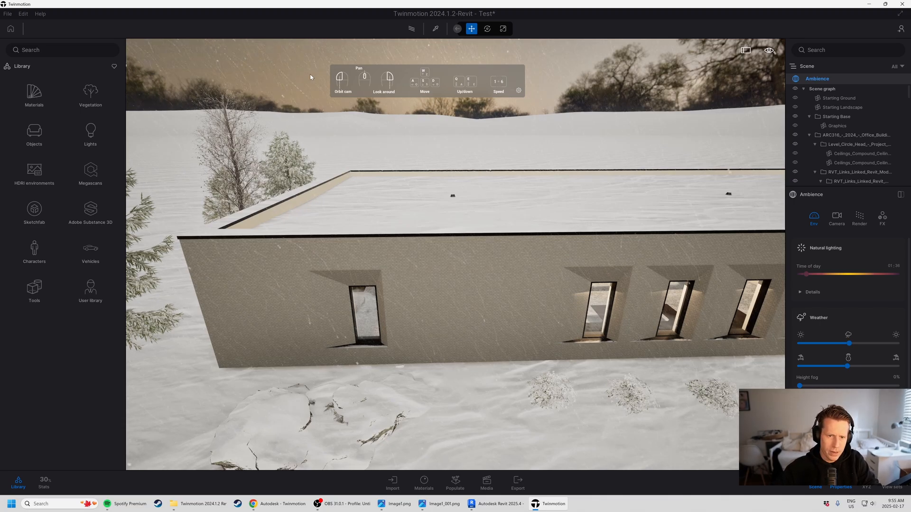
Step: Fly the camera backward and sideways to view the whole building and its surrounding trees from above
key("s")
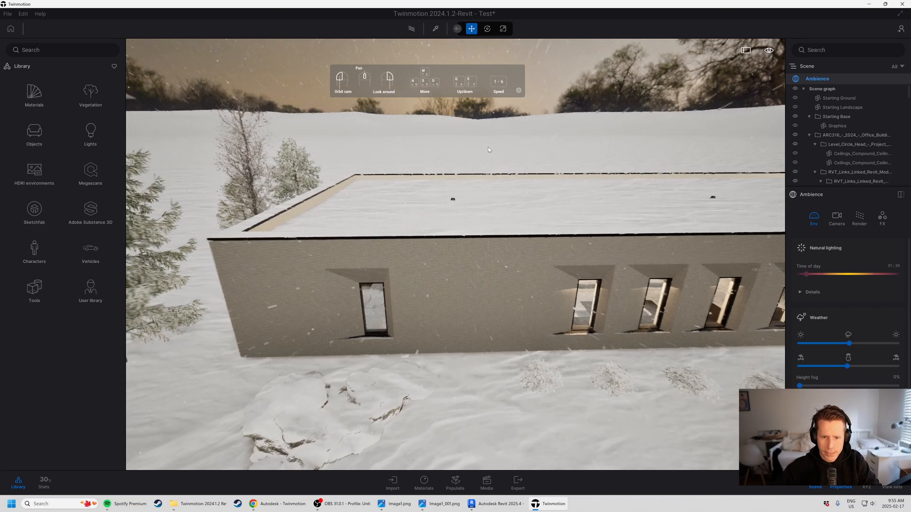
key("s")
key("d")
right_click_drag(488, 147, 407, 269)
key("s")
key("d")
key("s")
key("d")
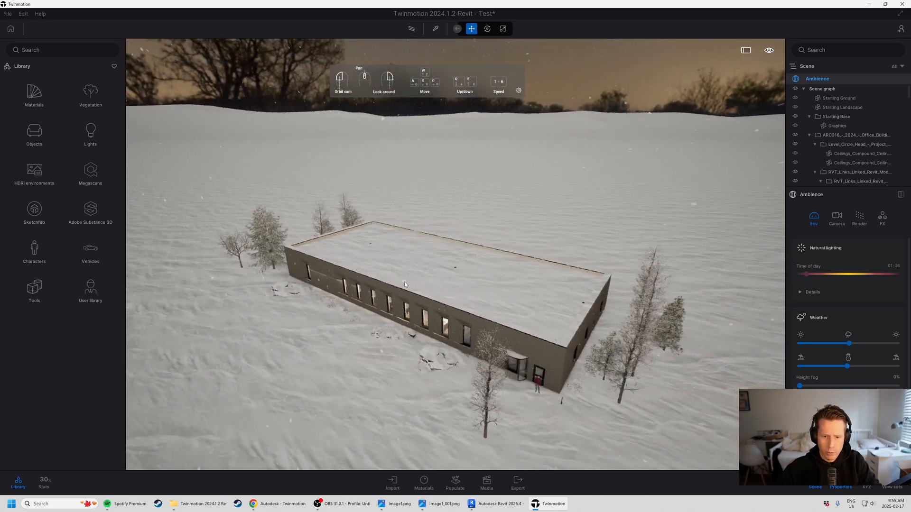
key("s")
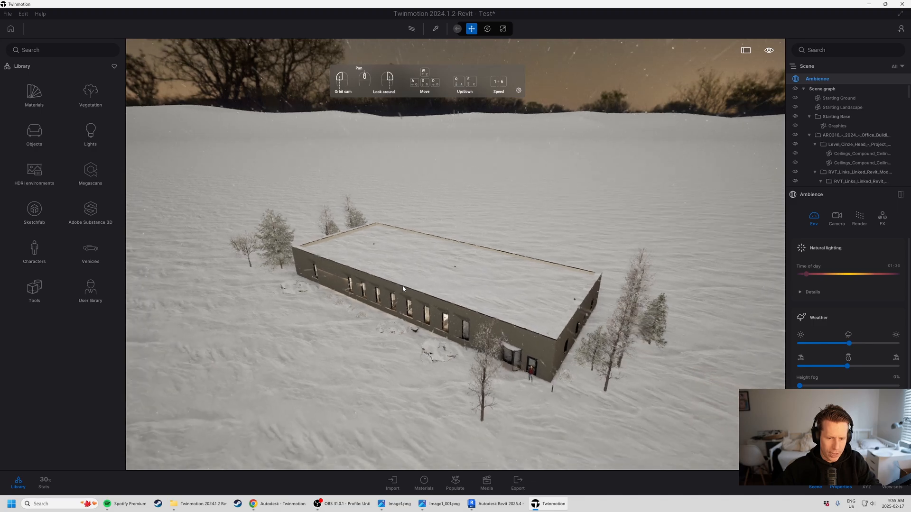
Step: Fly the camera down and toward the building's window facade, tilt the view, and raise and lower the camera height
key("q")
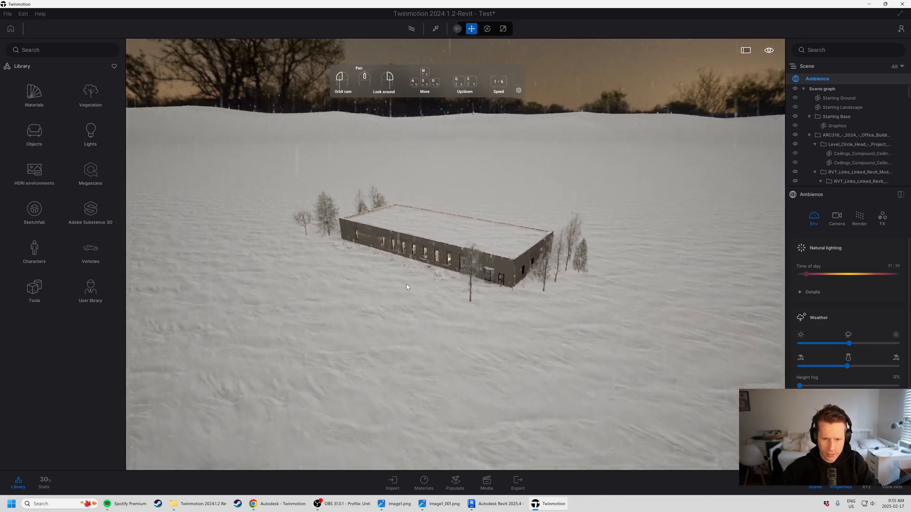
key("w")
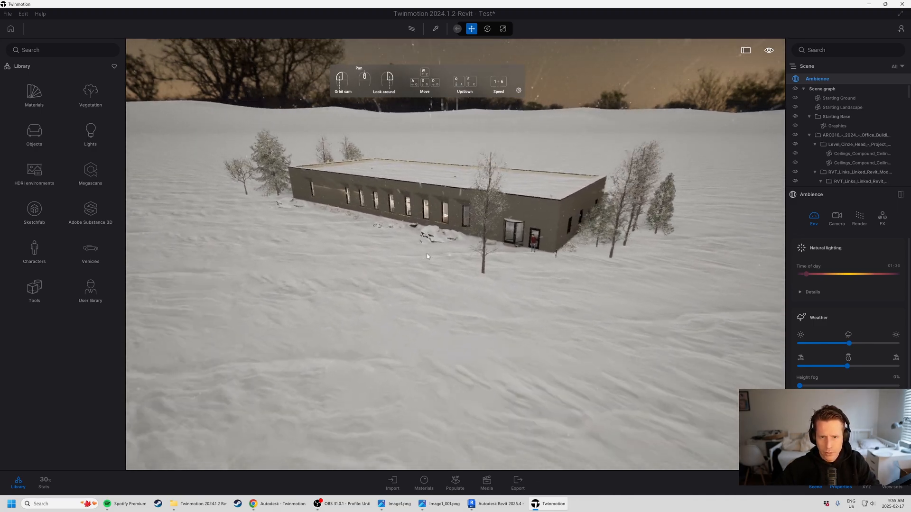
key("w")
key("a")
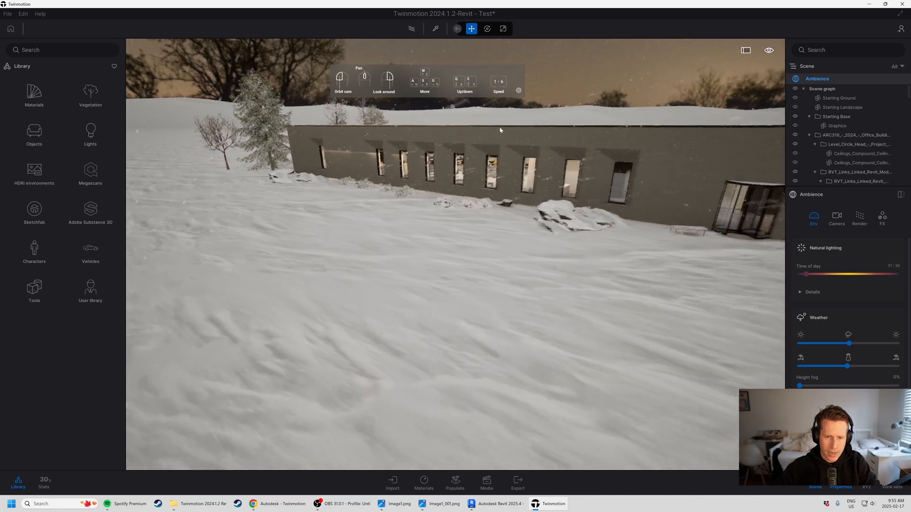
right_click_drag(499, 126, 540, 103)
right_click_drag(437, 191, 440, 188)
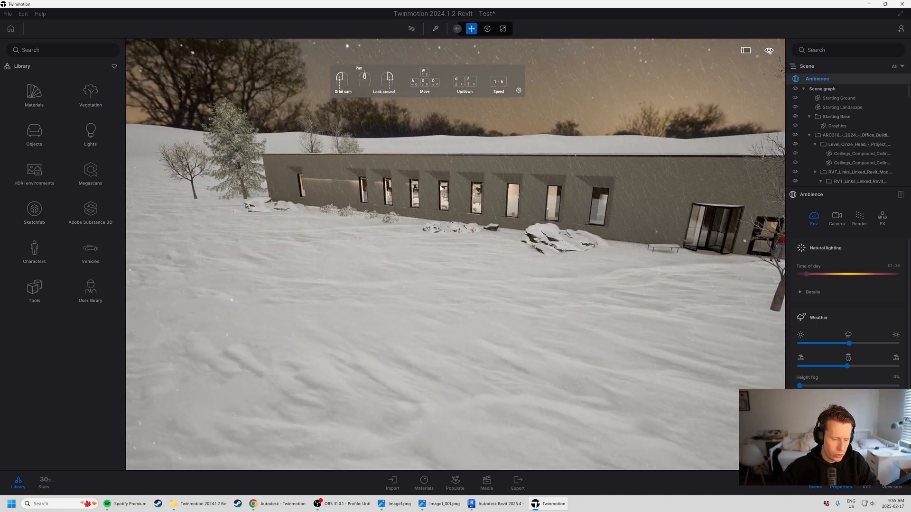
key("e")
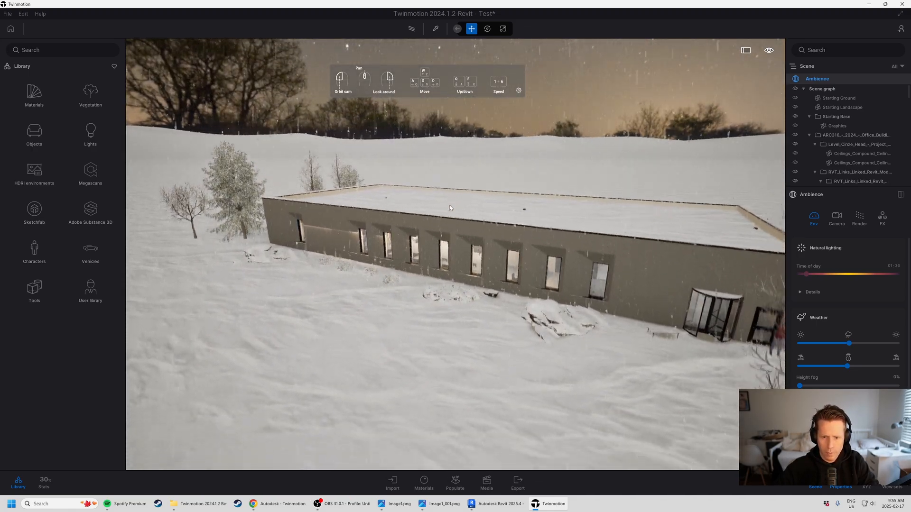
key("q")
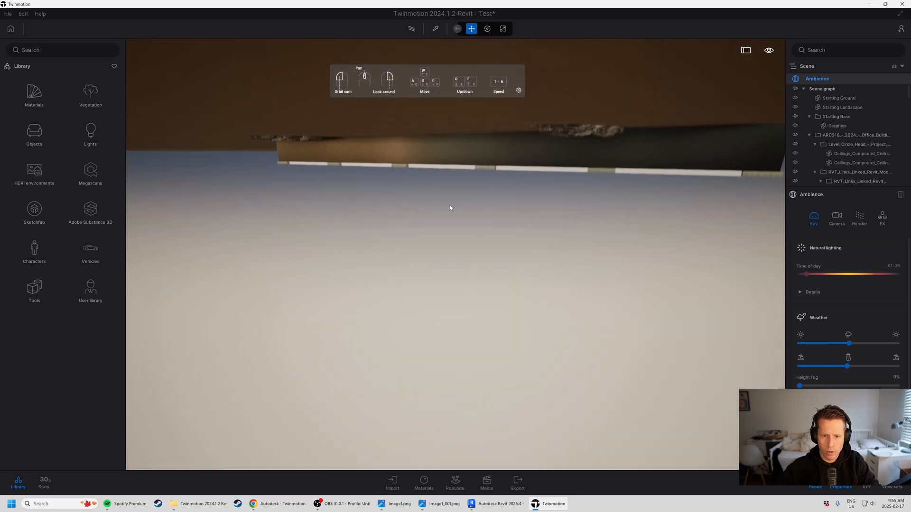
Step: Raise the camera above the snow and fly backward and sideways to view the whole building with its entrance corner
key("e")
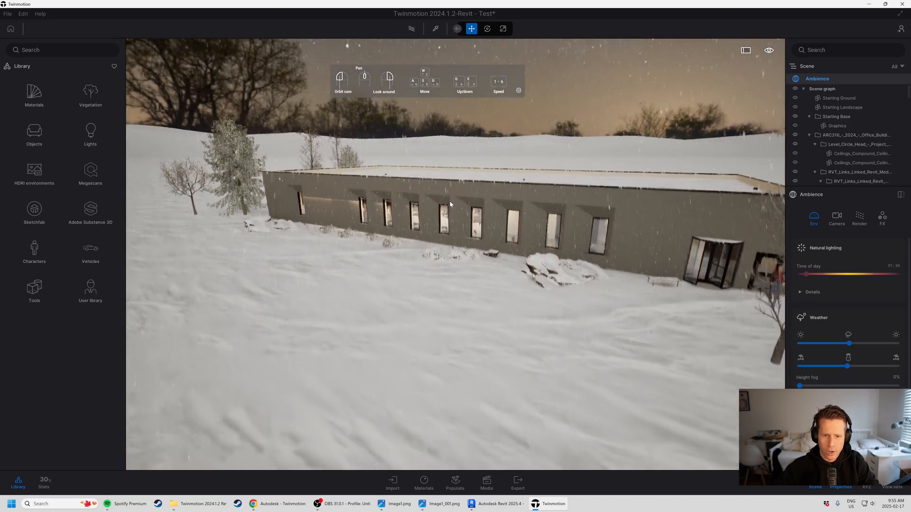
key("q")
left_click_drag(449, 202, 456, 201)
key("d")
left_click_drag(591, 197, 510, 223)
key("s")
key("d")
right_click_drag(510, 223, 333, 289)
key("a")
key("s")
key("a")
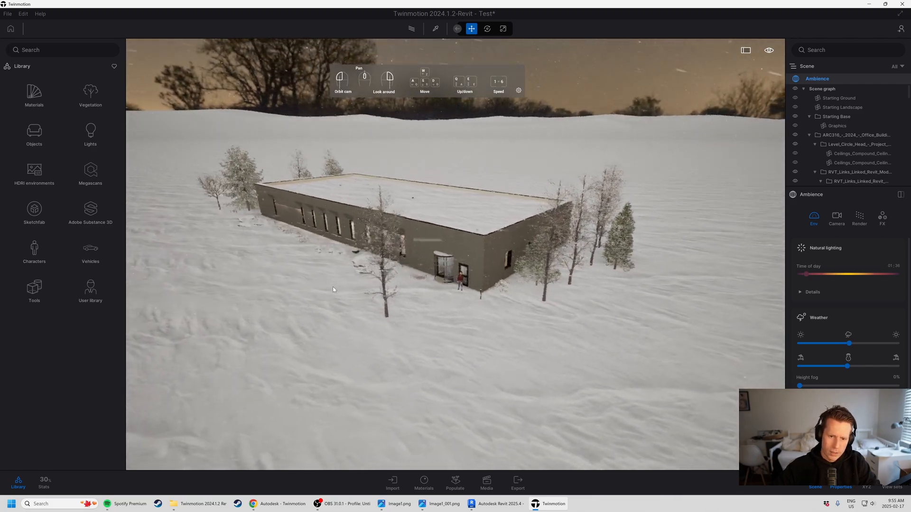
Step: Fly the camera forward and sideways along the row of narrow windows to examine the long facade closely
key("w")
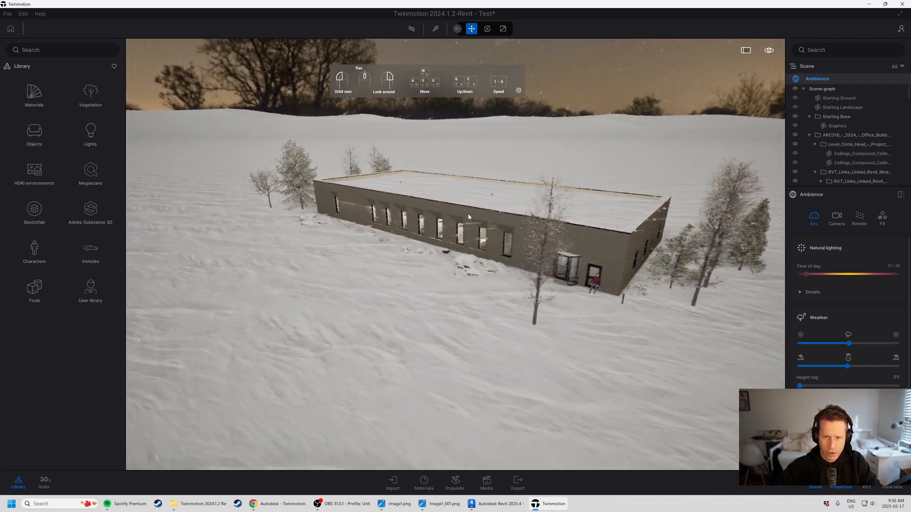
key("w")
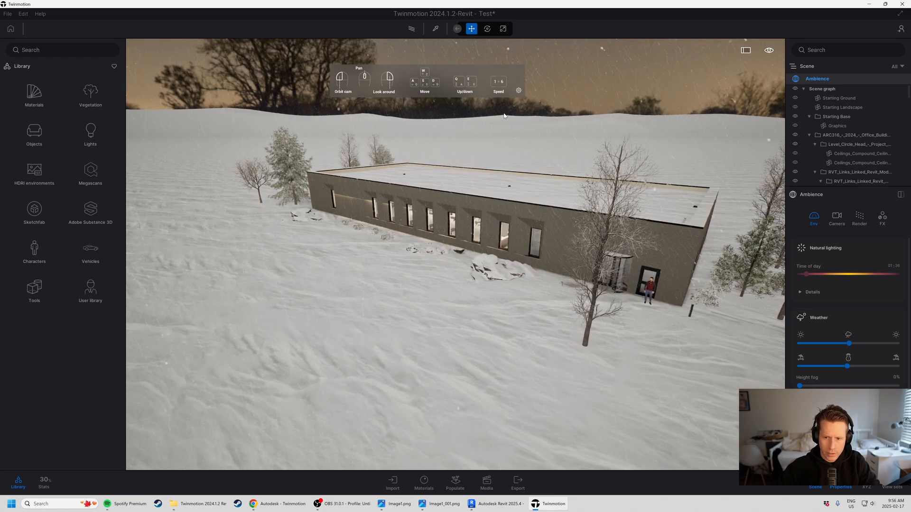
key("d")
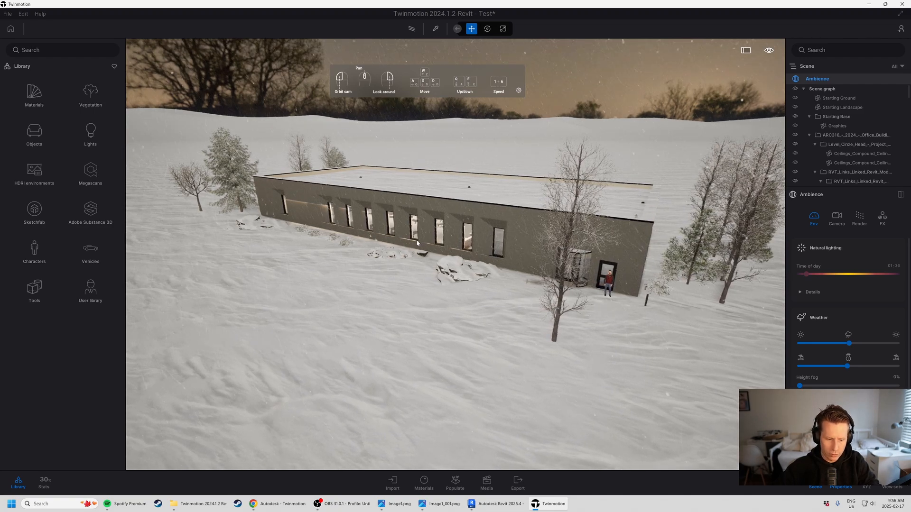
key("a")
key("w")
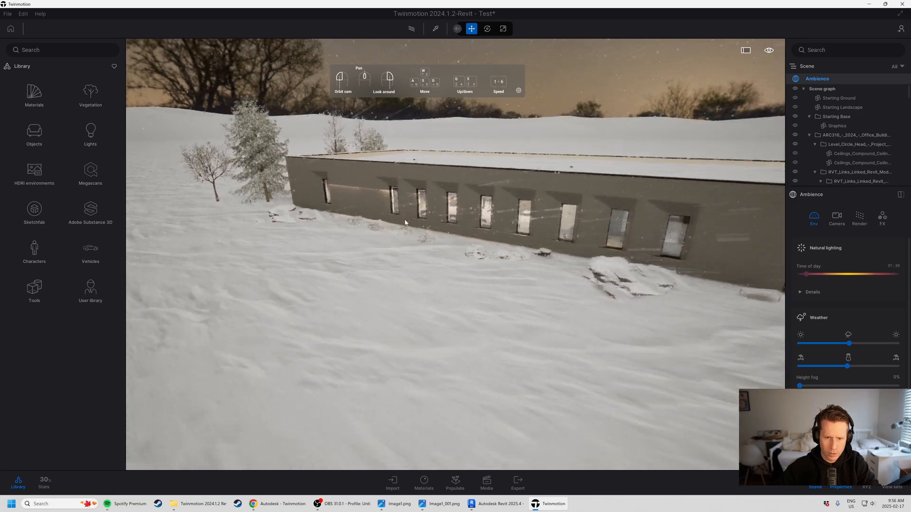
key("w")
key("d")
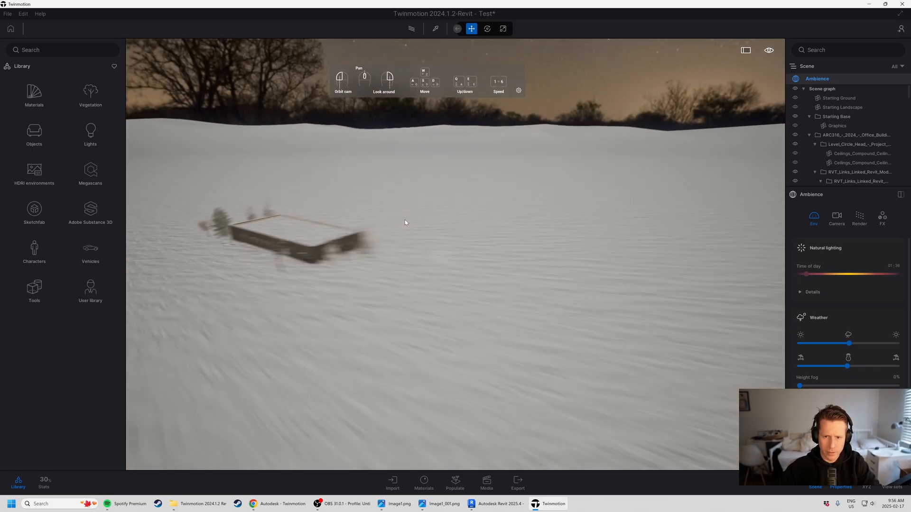
Step: Fly the camera from a distant view back to the building and shift sideways toward the facade's far end
key("a")
key("d")
key("w")
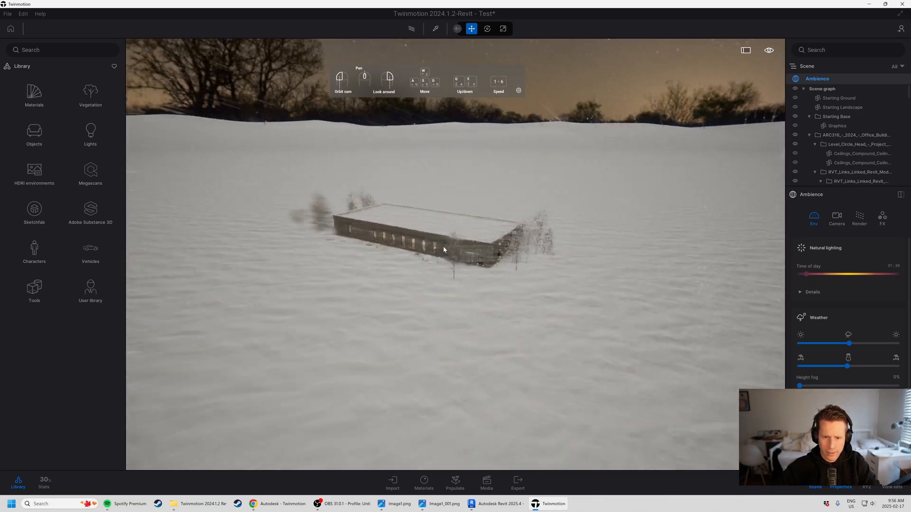
key("a")
key("w")
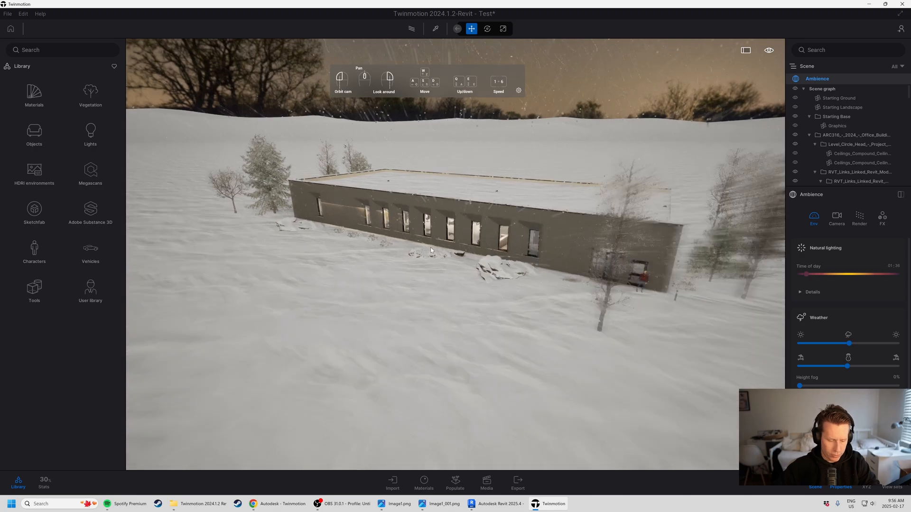
key("d")
key("a")
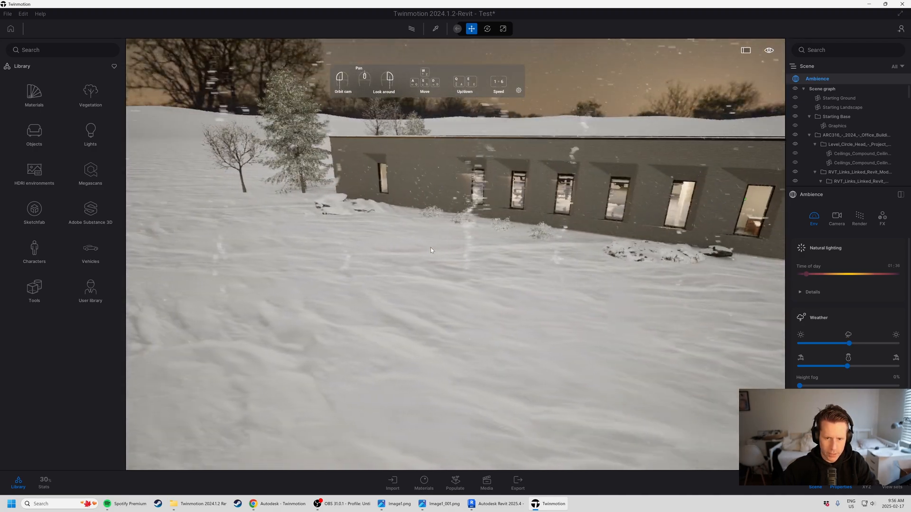
key("d")
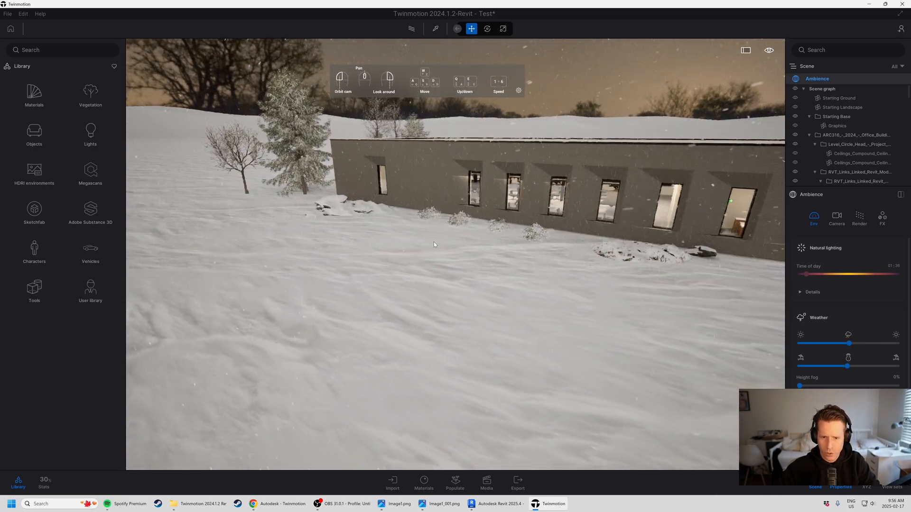
Step: Raise the camera, turn the view, and fly backward and sideways around the outside of the building
key("d")
key("e")
key("s")
right_click_drag(454, 237, 330, 299)
key("d")
key("s")
key("d")
key("s")
key("w")
key("d")
key("s")
key("d")
key("s")
key("w")
key("d")
Step: Fly the camera into the open office and view the rows of desks and the people inside
key("w")
key("a")
key("w")
key("w")
key("w")
right_click_drag(370, 147, 563, 195)
key("s")
key("e")
key("w")
key("d")
key("s")
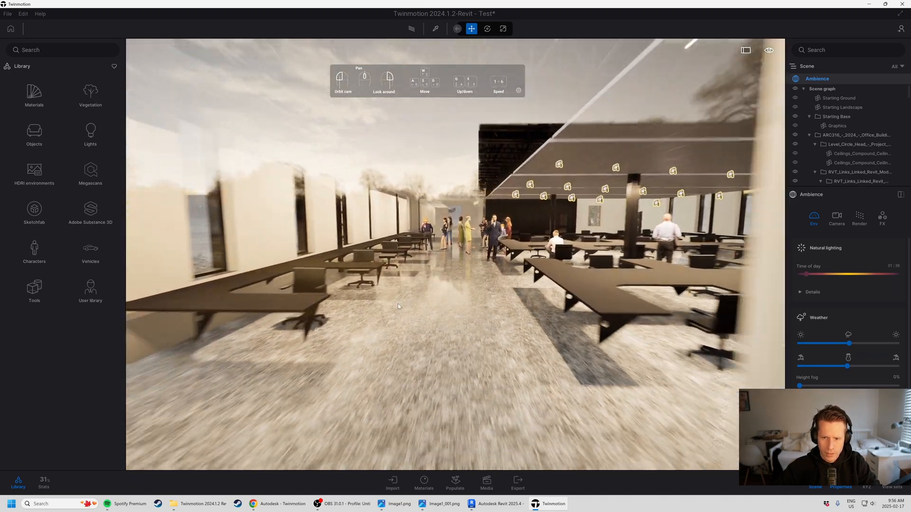
Step: Fly the camera backward out of the office and up to an exterior view of the entrance corner and roof
key("a")
key("a")
key("s")
right_click_drag(332, 313, 298, 187)
key("s")
key("a")
key("e")
key("s")
key("a")
key("w")
key("d")
key("s")
key("d")
key("e")
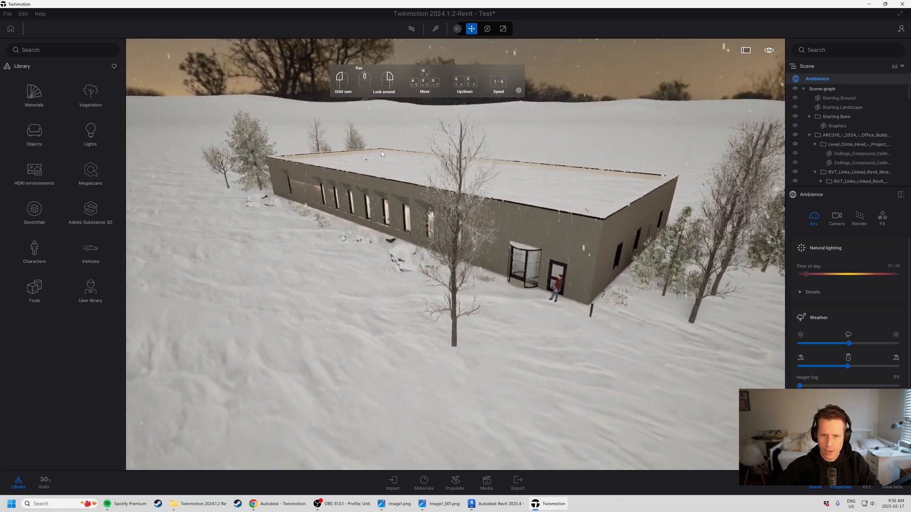
Step: Turn and move the camera to view the windows and revolving door straight on with the sky above
key("a")
key("w")
right_click_drag(487, 178, 389, 220)
key("s")
key("a")
right_click_drag(250, 268, 442, 322)
key("s")
key("a")
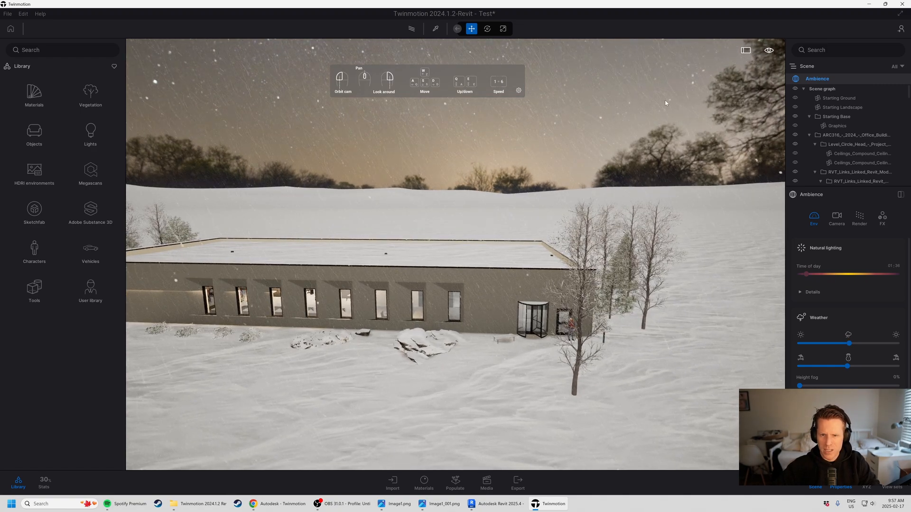
right_click_drag(571, 278, 499, 333)
key("w")
key("a")
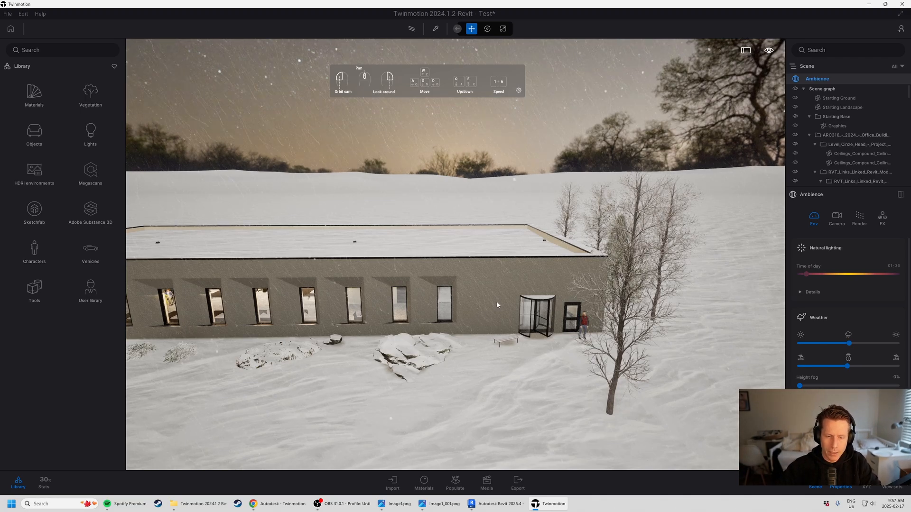
Step: Fly the camera through the facade to look at the office desks, and back out to the snowy exterior
left_click_drag(497, 302, 502, 299)
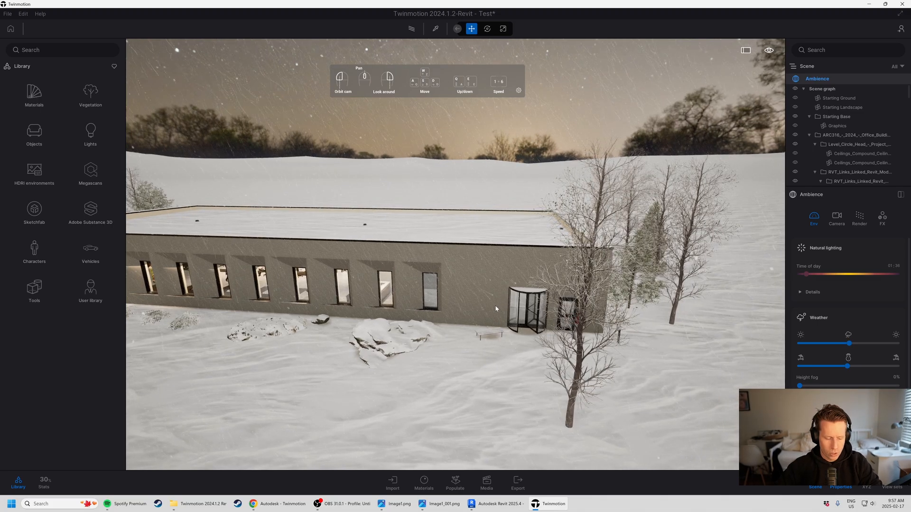
key("a")
key("w")
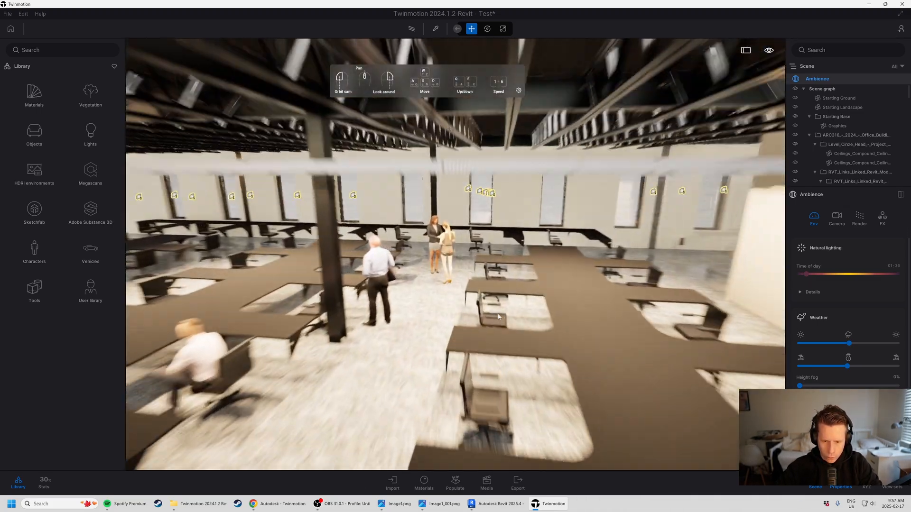
key("s")
key("d")
key("w")
key("s")
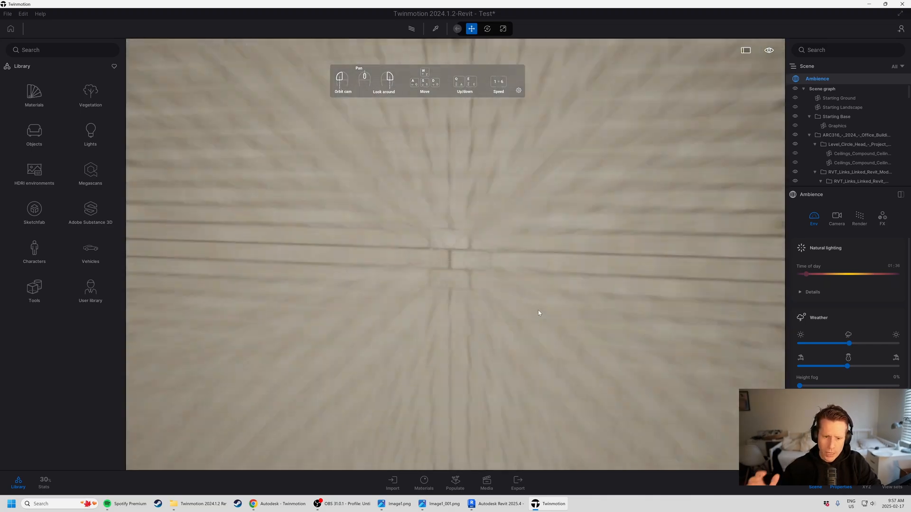
key("s")
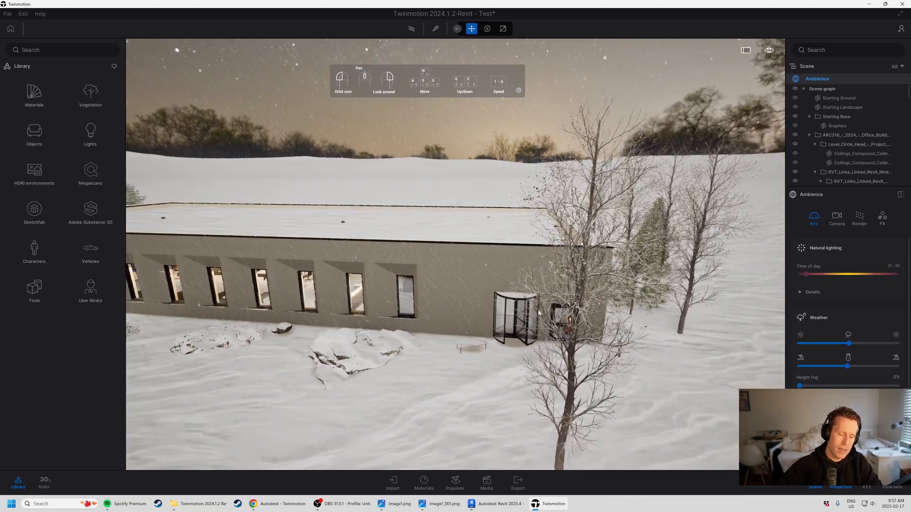
key("s")
Step: Move and turn the camera around the entrance corner to frame the window facade and both entrance doors
right_click_drag(501, 286, 451, 291)
key("d")
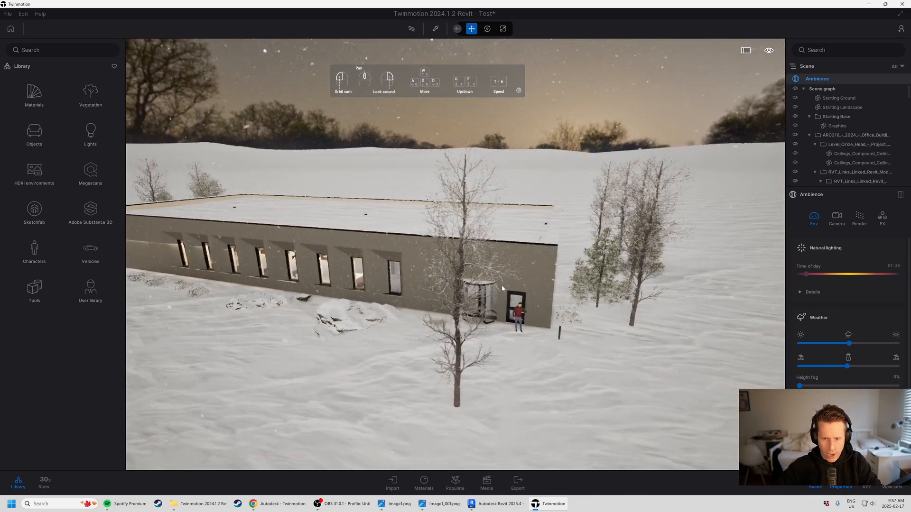
key("a")
key("w")
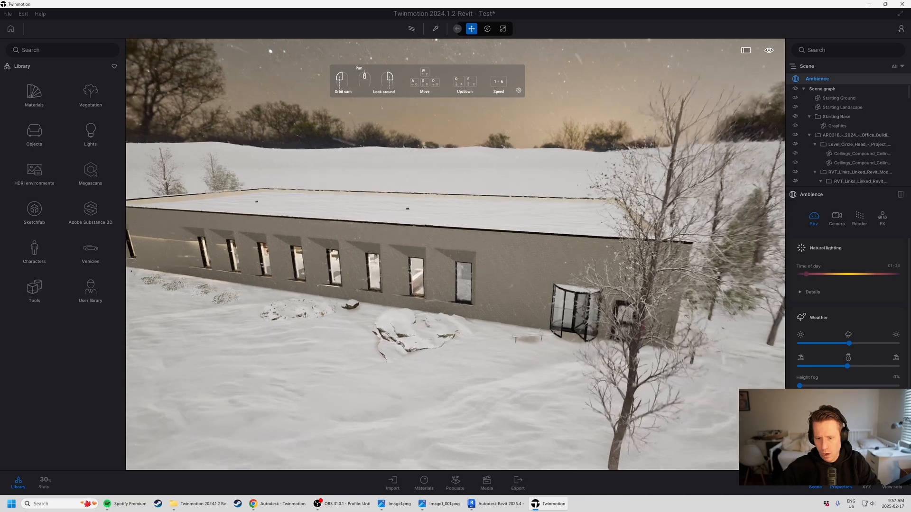
key("w")
key("d")
right_click_drag(521, 278, 479, 278)
key("d")
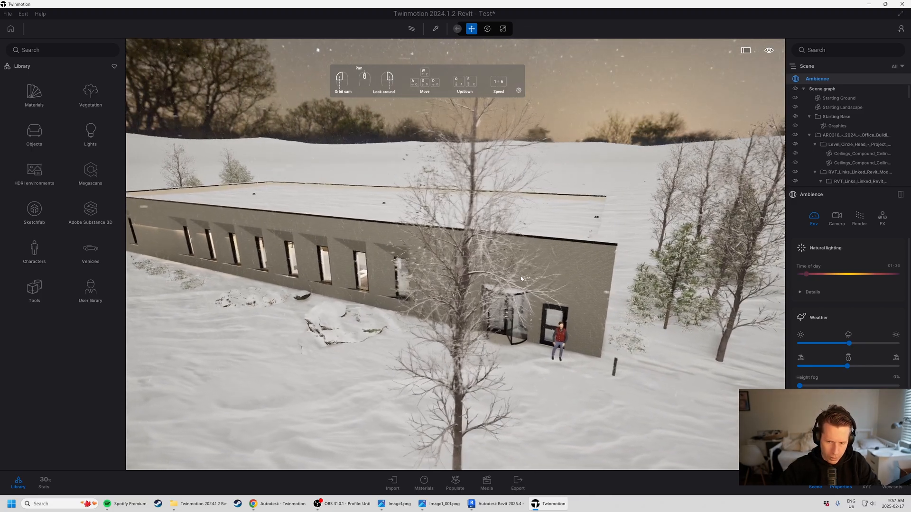
key("s")
key("a")
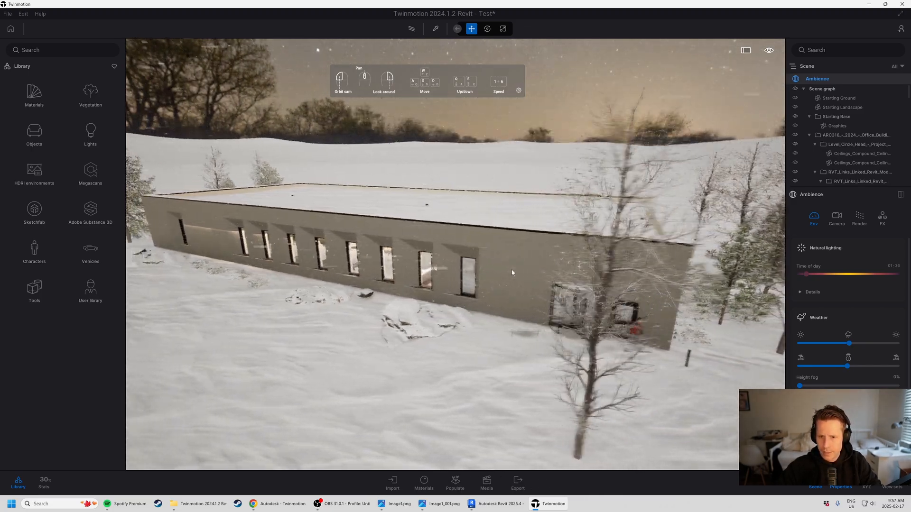
key("w")
right_click_drag(512, 273, 541, 273)
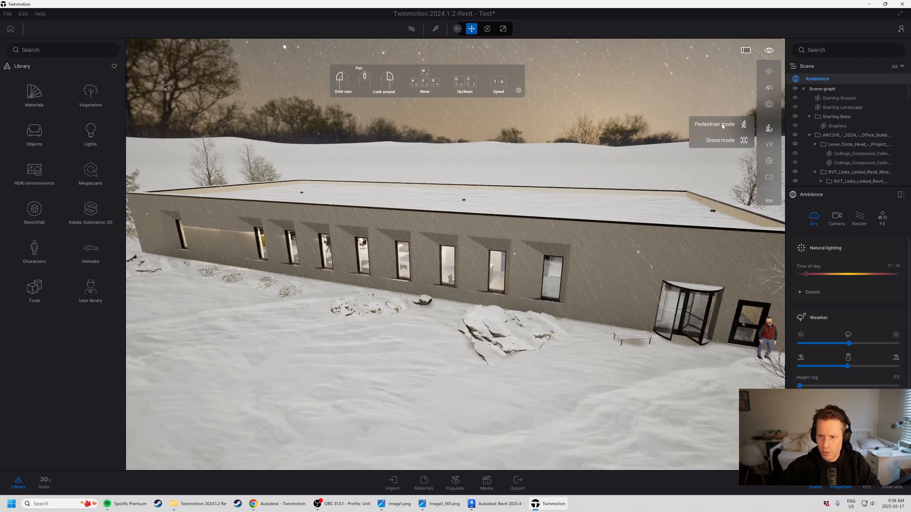
Step: Switch navigation to pedestrian mode and walk up to the glazed entrance door beside the revolving door
left_click(723, 126)
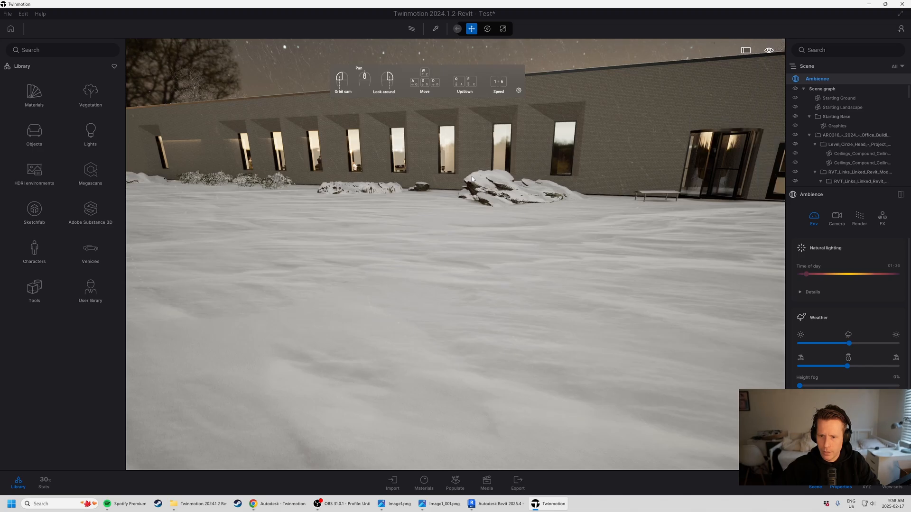
right_click_drag(398, 172, 625, 245)
key("w")
key("w")
key("w")
key("w")
key("w")
key("w")
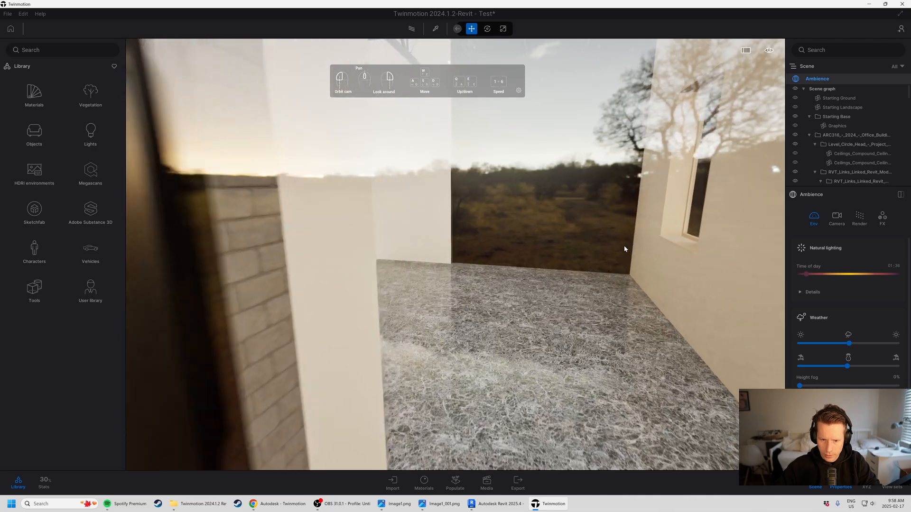
key("w")
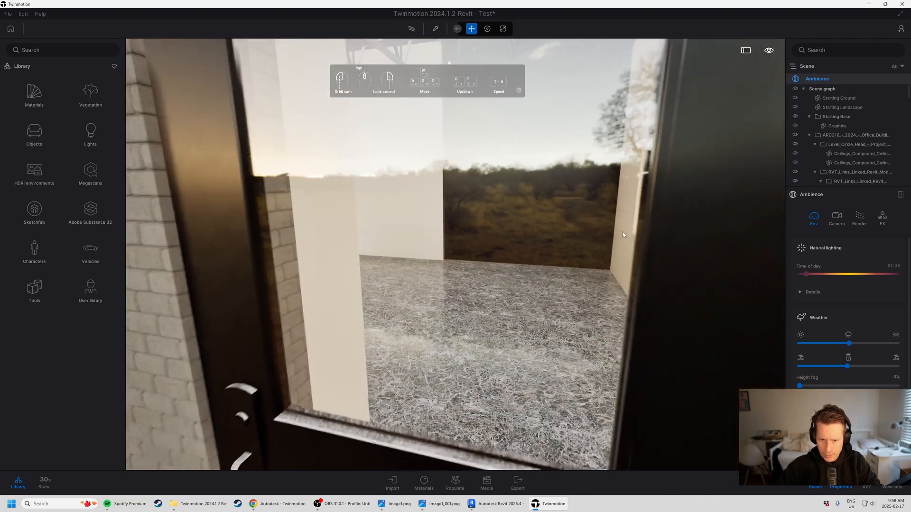
Step: Walk back and forth between the glazed door and the revolving door to test entering the building
key("s")
key("w")
key("s")
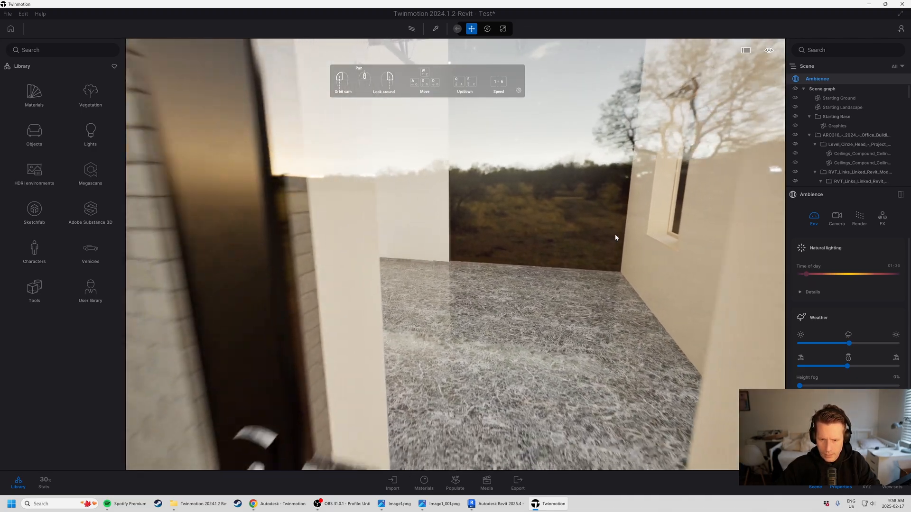
right_click_drag(615, 235, 602, 232)
key("a")
key("w")
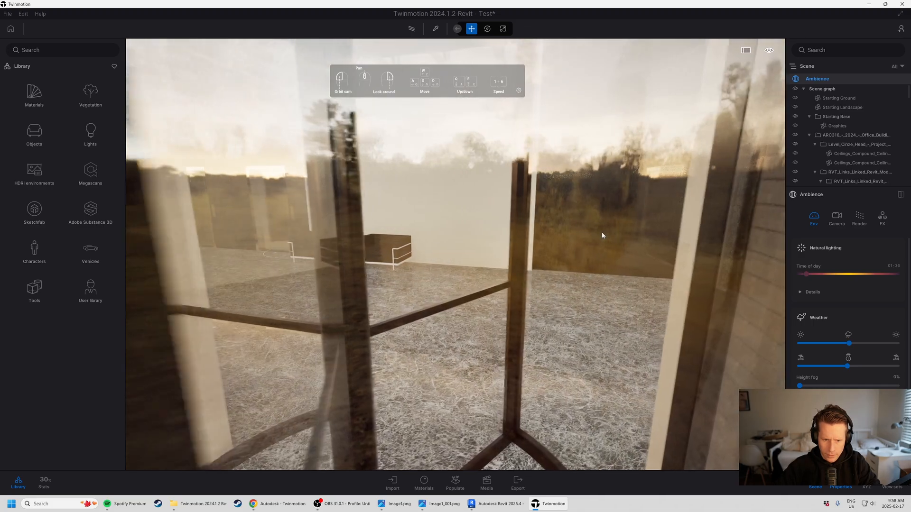
key("s")
key("w")
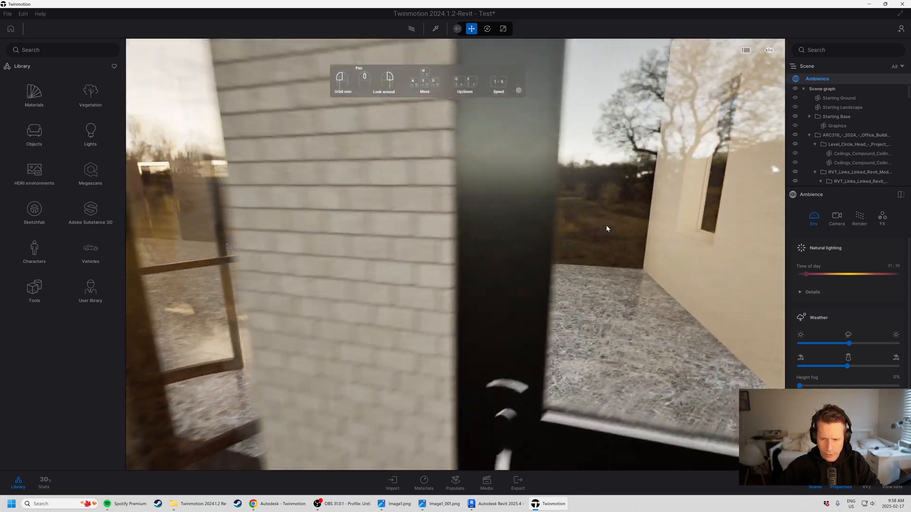
key("s")
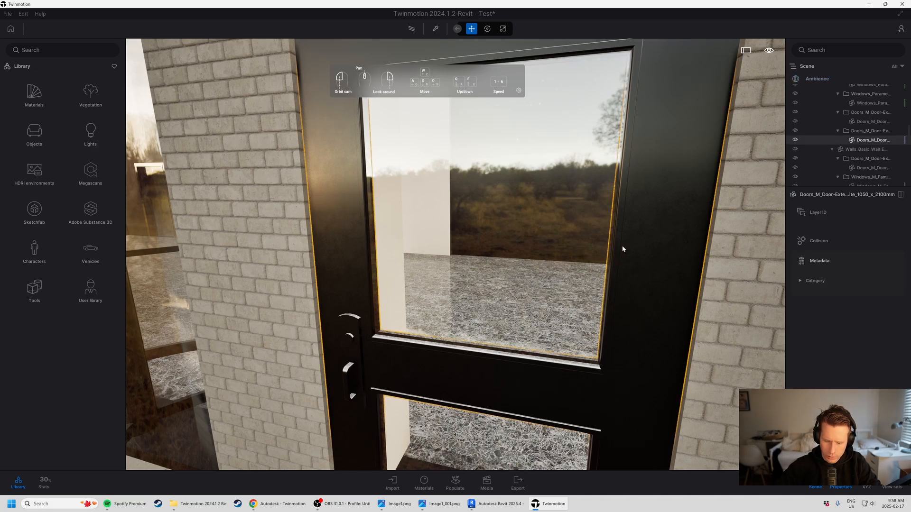
Step: Delete the glazed entrance door and walk through the opening into the lobby, looking around inside
key("Delete")
key("w")
mouse_move(427, 260)
right_mouse_down()
mouse_move(531, 260)
mouse_move(427, 260)
right_mouse_up()
right_click_drag(348, 195, 301, 194)
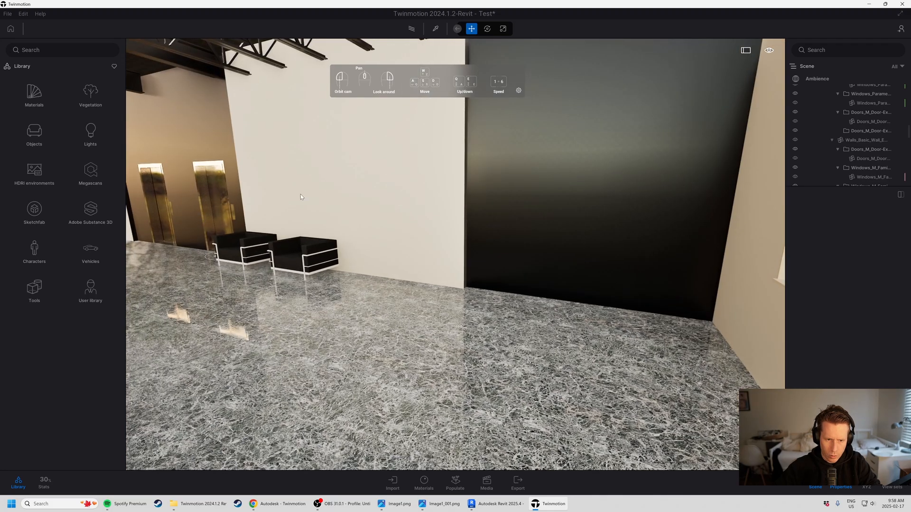
right_click_drag(181, 193, 118, 195)
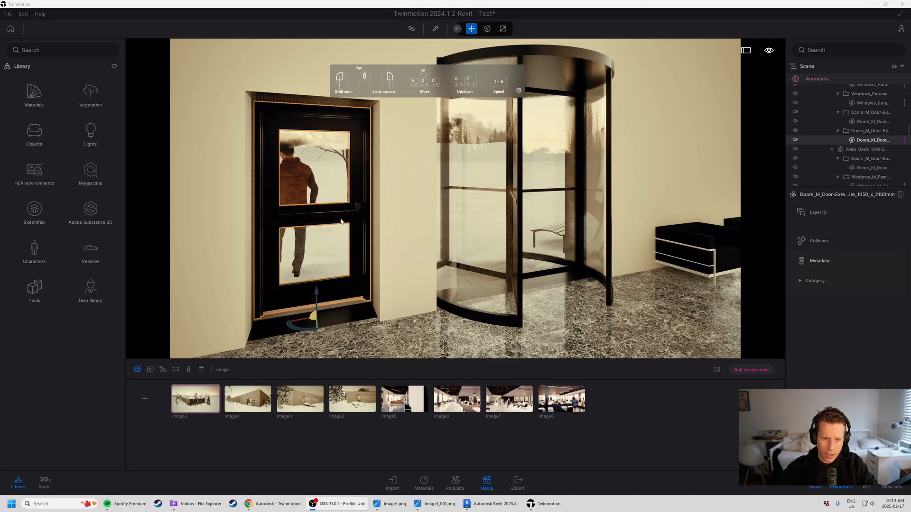
Step: Look around the lobby from the entrance doors to the seating and reception desk
right_click_drag(346, 229, 564, 227)
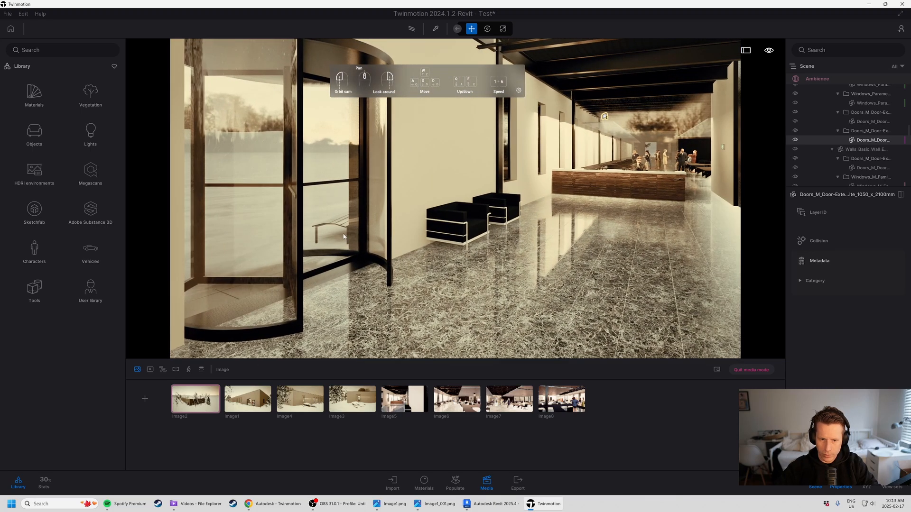
right_click_drag(352, 216, 517, 216)
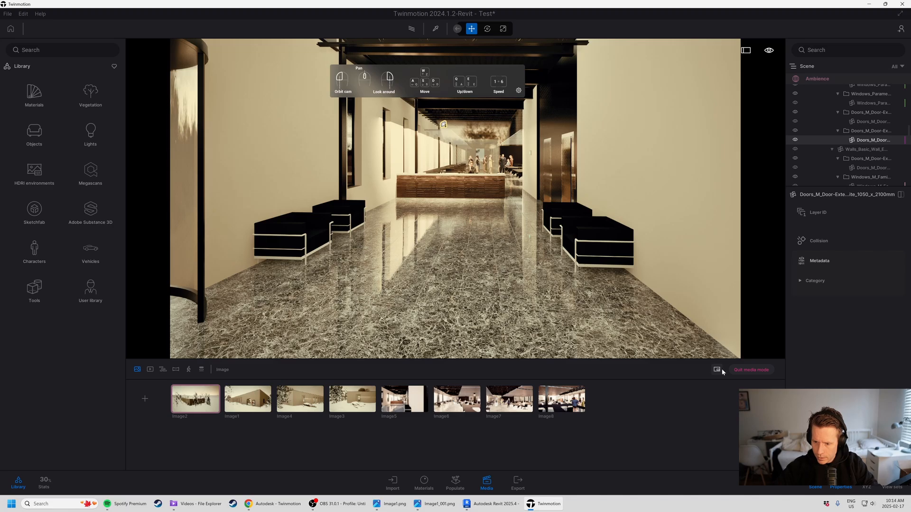
Step: Quit media mode, close the media strip and move a short way back and forth in the lobby
left_click(754, 370)
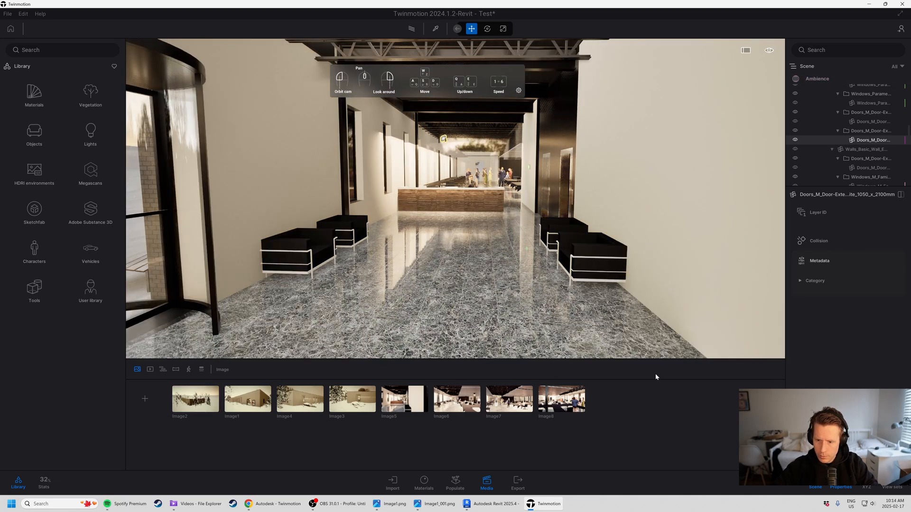
left_click(487, 482)
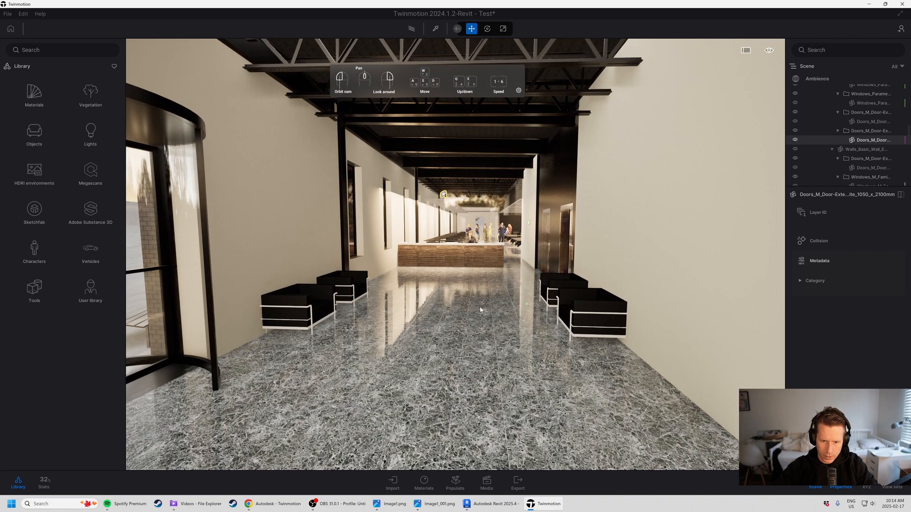
key("w")
key("s")
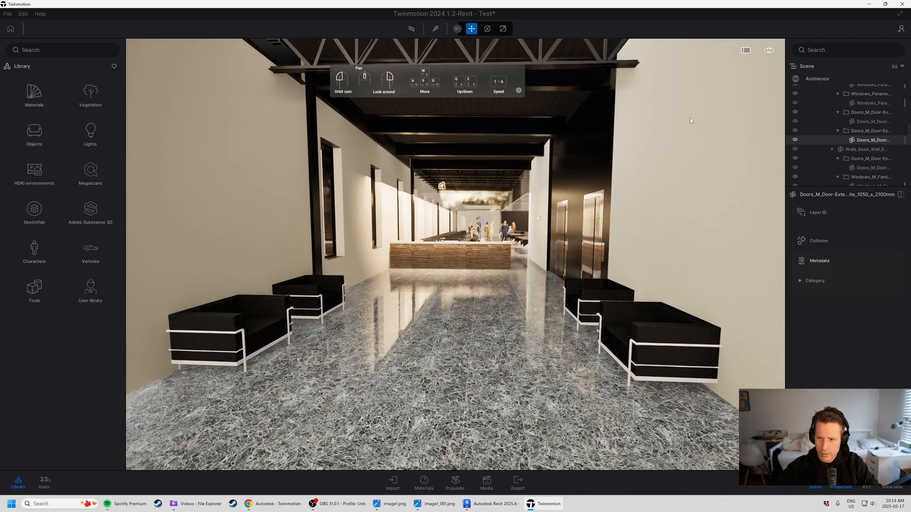
key("d")
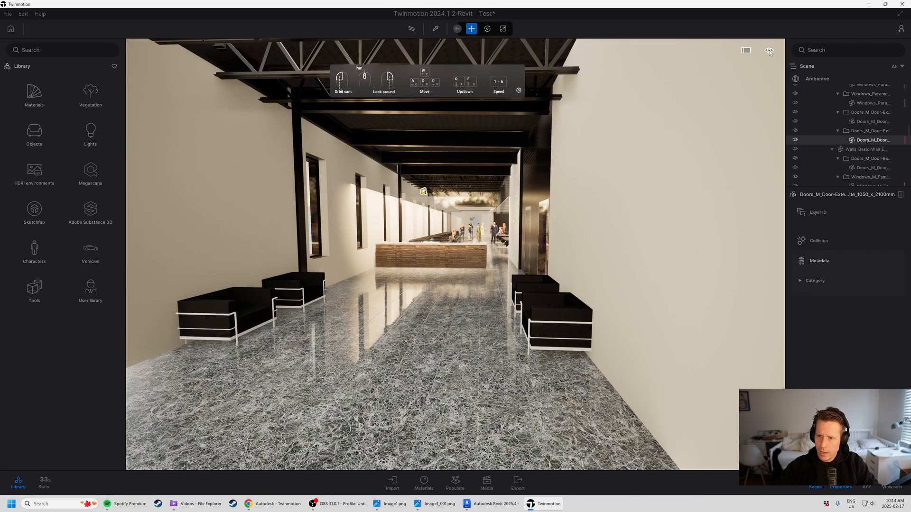
Step: Switch navigation to pedestrian mode and walk through the lobby past the reception desk towards the open office
mouse_move(770, 52)
mouse_move(769, 131)
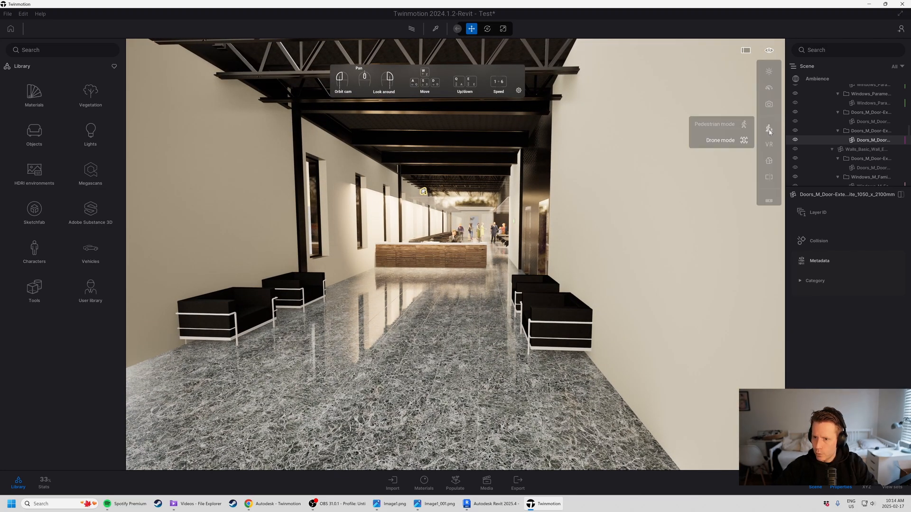
left_click(713, 126)
key("w")
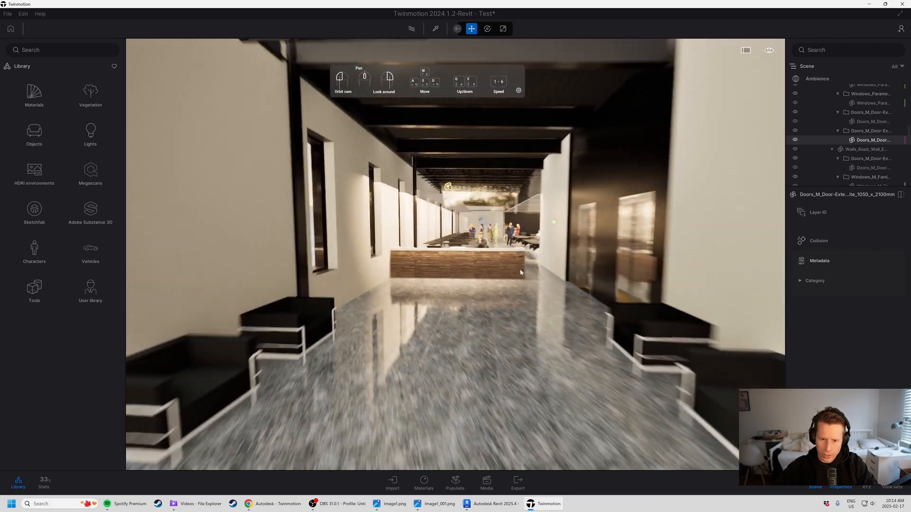
key("d")
key("w")
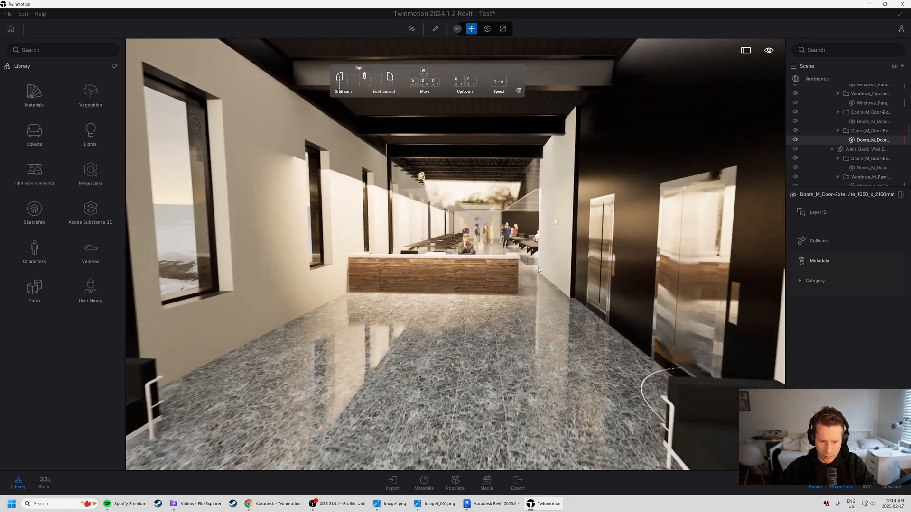
key("d")
key("w")
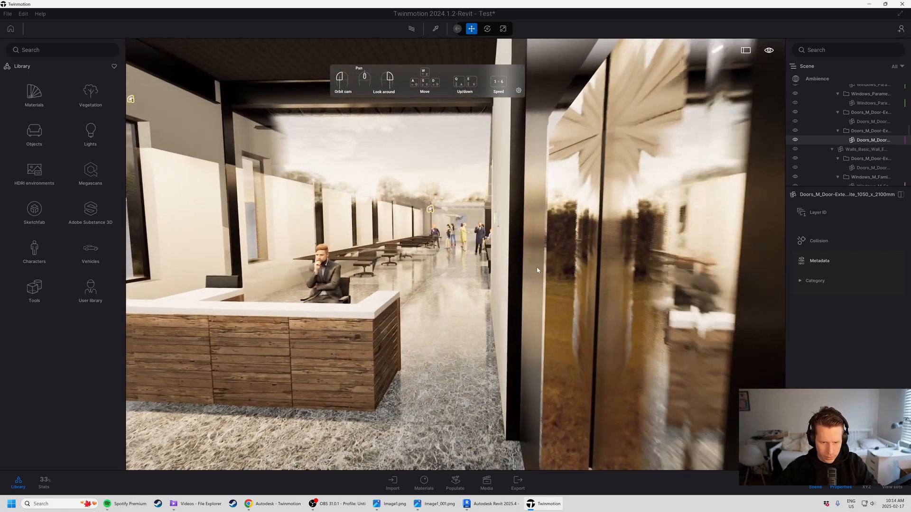
key("w")
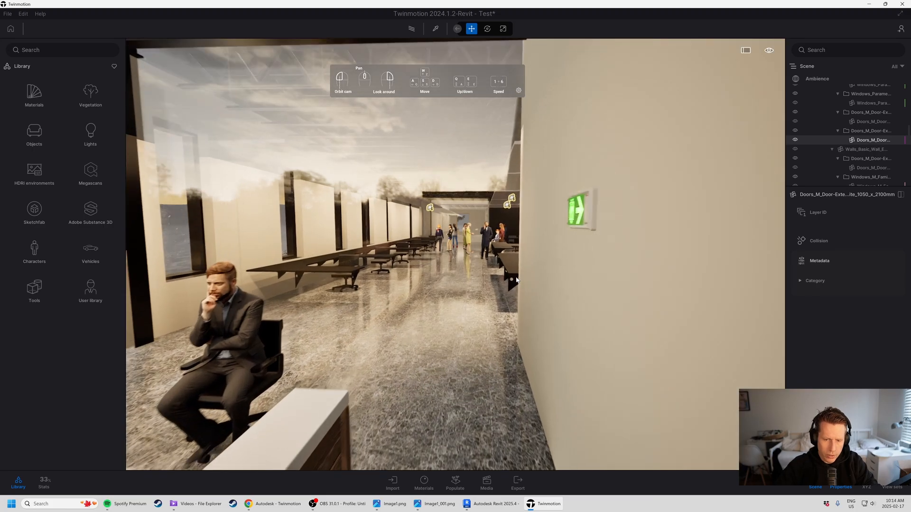
key("w")
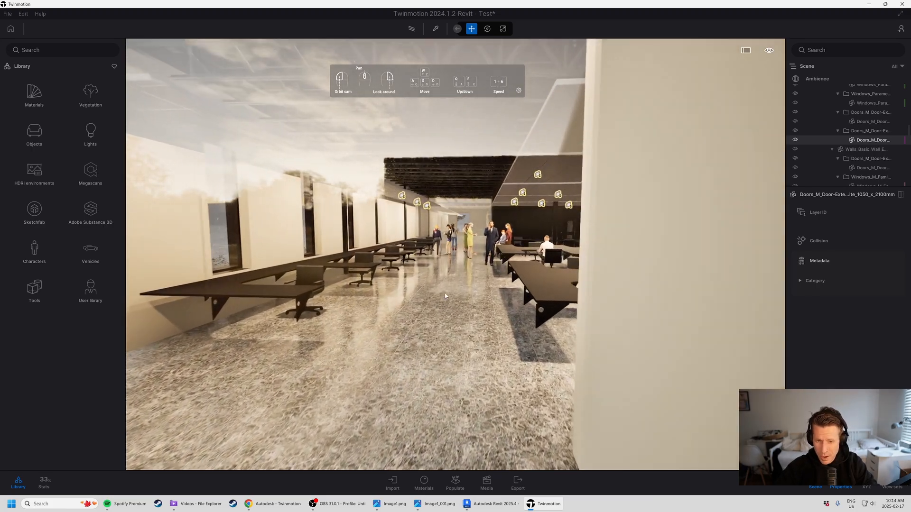
Step: Walk into the open office and look around the desks, suspended ceilings and groups of people
key("w")
mouse_move(436, 309)
right_mouse_down()
mouse_move(466, 325)
mouse_move(443, 306)
right_mouse_up()
key("w")
key("w")
key("a")
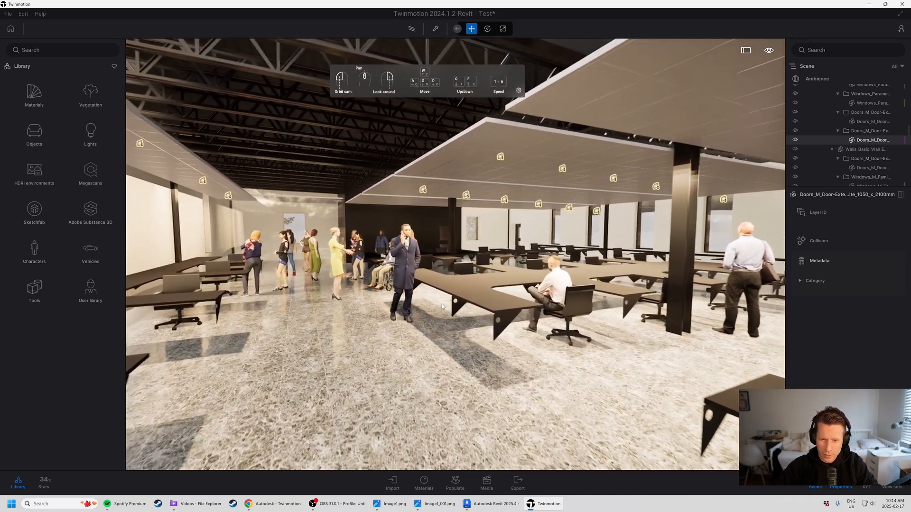
key("w")
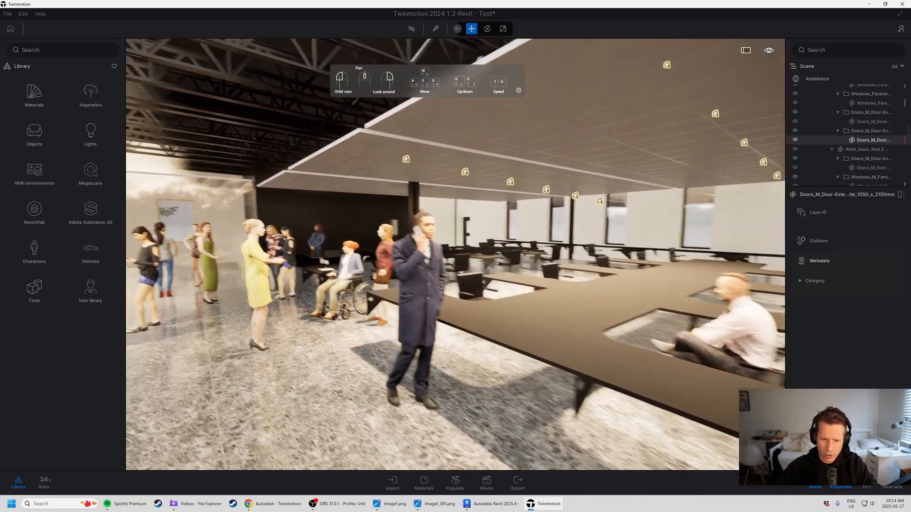
key("w")
key("a")
Step: Turn around in the open office and walk back through the lobby to the inside of the glazed entrance door
right_click_drag(257, 296, 740, 266)
key("a")
key("w")
key("d")
key("w")
key("w")
key("w")
key("a")
key("w")
key("s")
key("w")
right_click_drag(425, 219, 687, 255)
Step: Try walking out through the opening and back with the glazed entrance door deleted, and undo the deletion
key("Delete")
key("w")
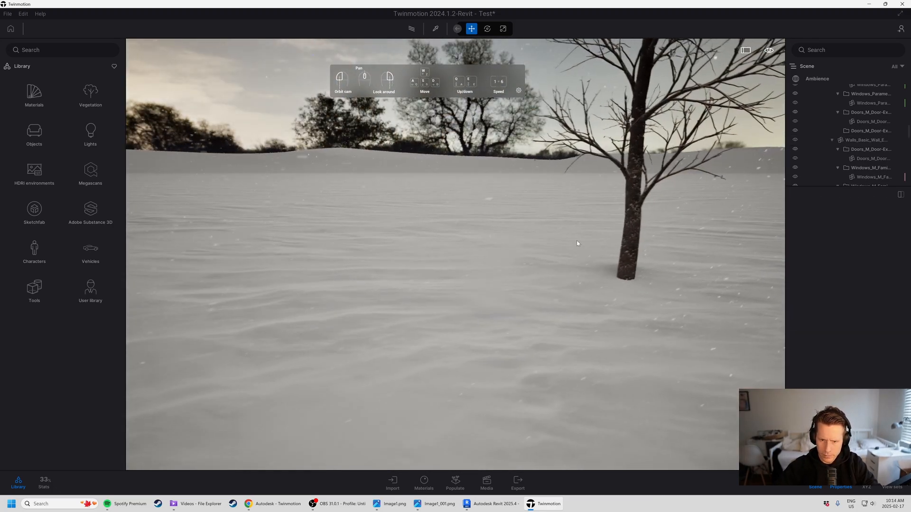
key("s")
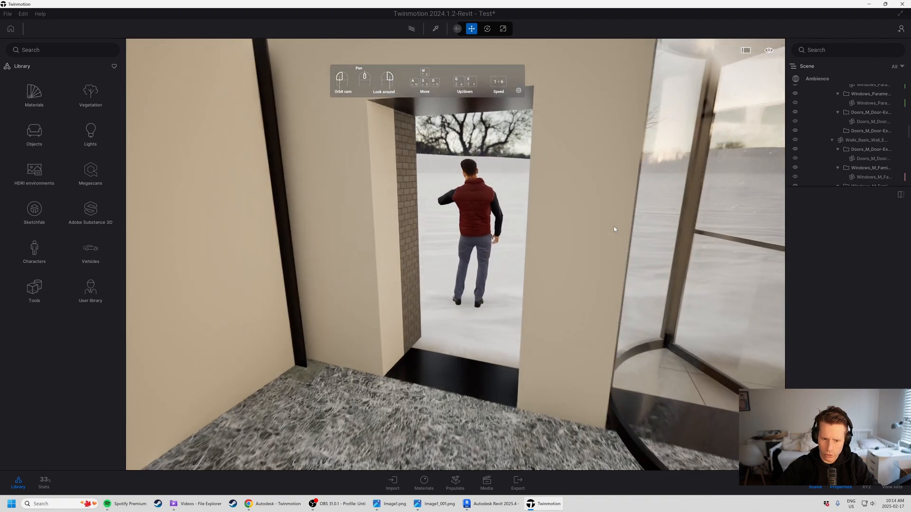
key("ctrl+z")
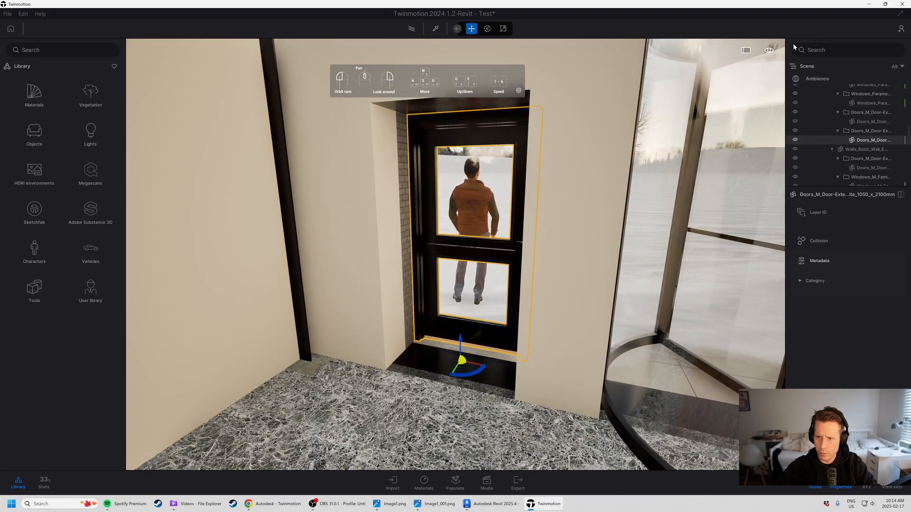
Step: Switch navigation to drone mode and fly through the closed glazed entrance door to the snowy exterior
left_click(769, 52)
left_click(769, 128)
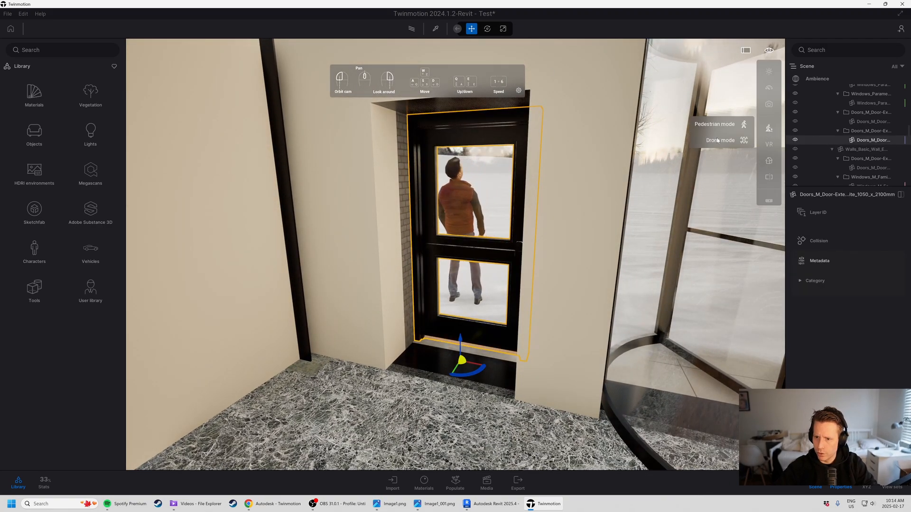
left_click(721, 140)
key("w")
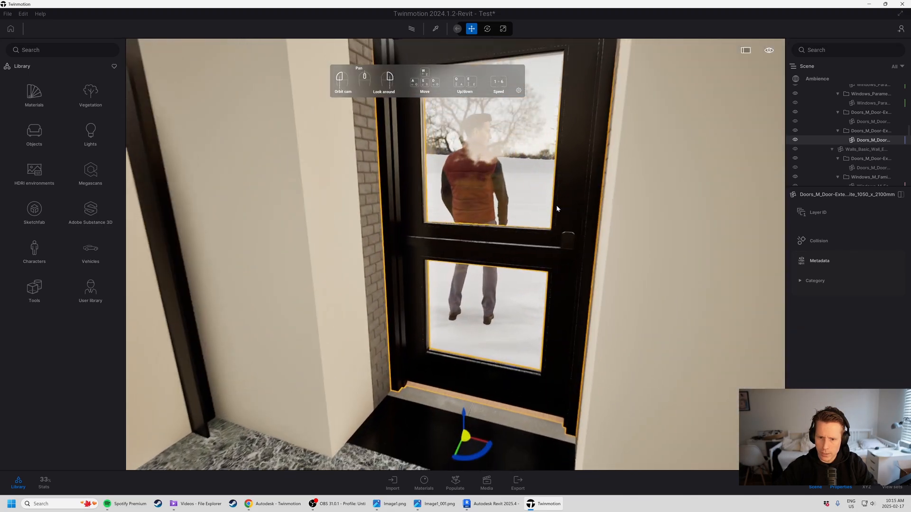
key("w")
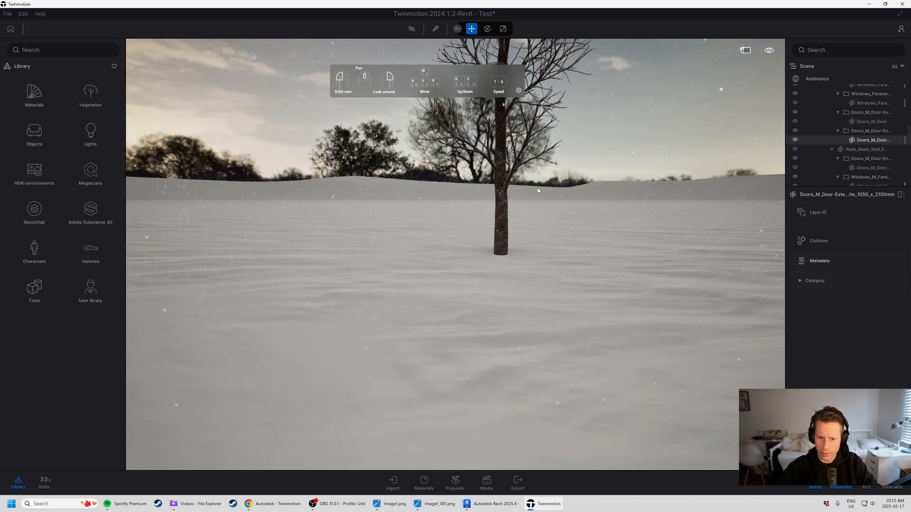
Step: Turn around outside and fly over the snow until the revolving door and glazed entrance door are in view
key("e")
right_click_drag(538, 187, 783, 190)
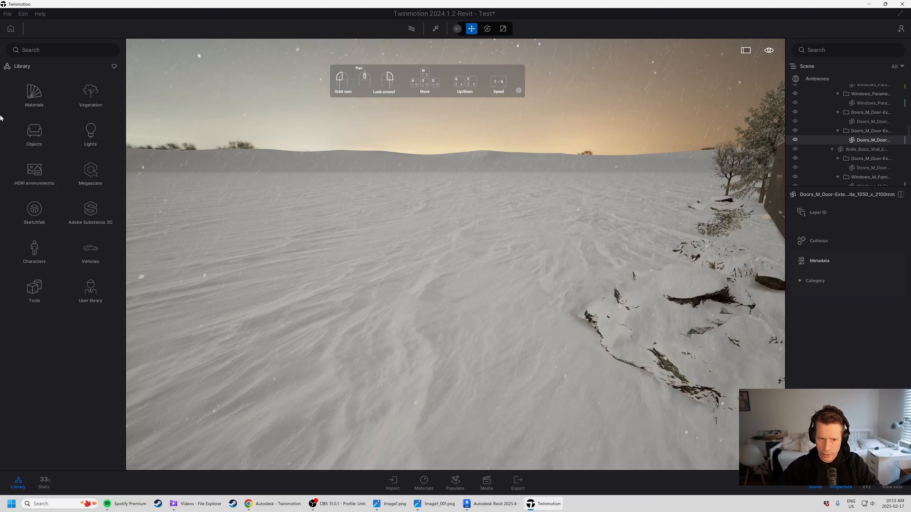
right_click_drag(543, 144, 697, 159)
right_click_drag(285, 166, 400, 163)
key("s")
key("q")
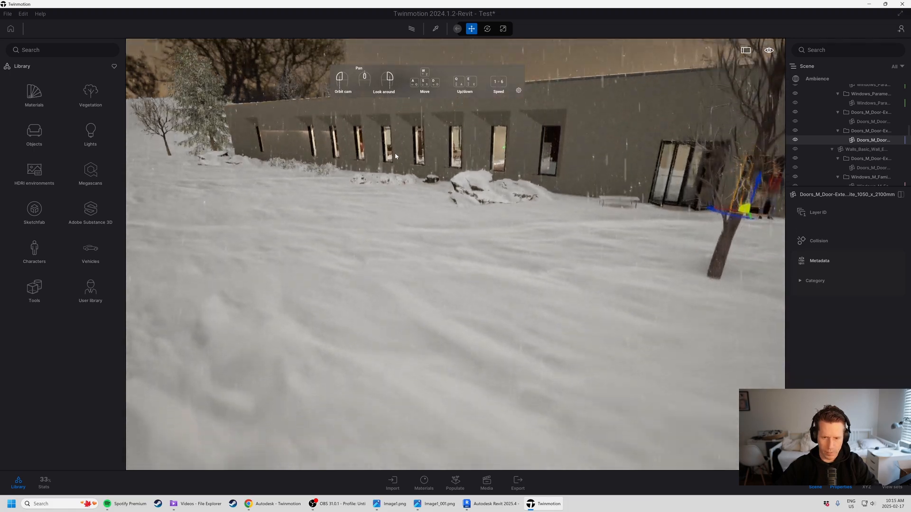
key("e")
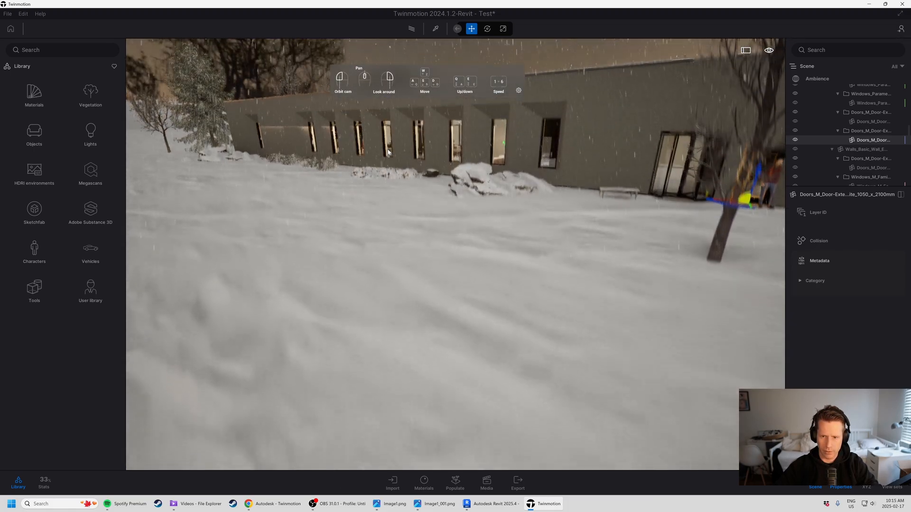
key("d")
key("w")
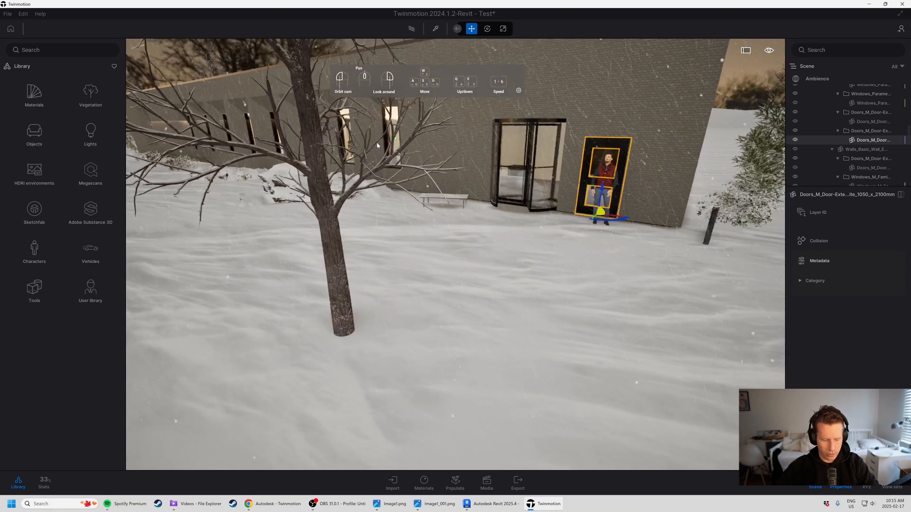
Step: Deselect the entrance door and fly along the windowed facade to inspect the building from outside
key("s")
key("Escape")
right_click_drag(372, 142, 259, 161)
key("s")
mouse_move(409, 180)
right_mouse_down()
mouse_move(494, 114)
mouse_move(342, 156)
mouse_move(410, 181)
right_mouse_up()
key("w")
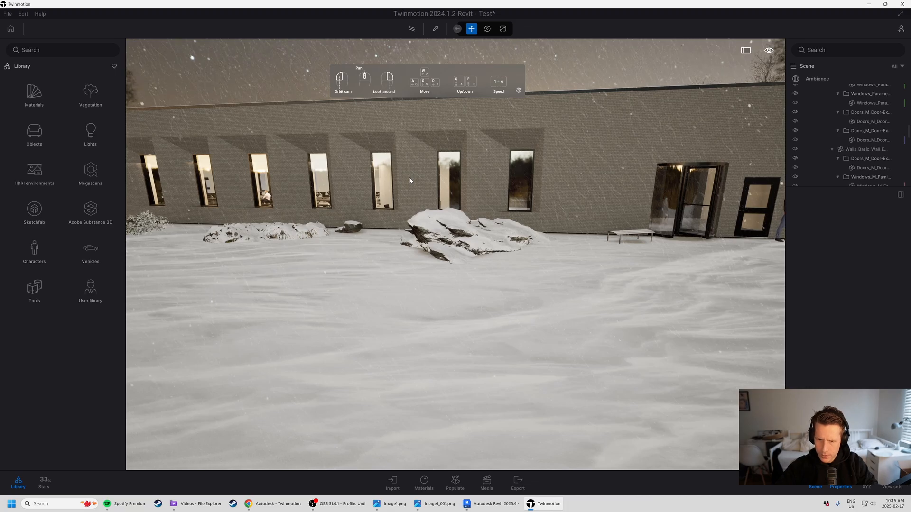
key("a")
key("w")
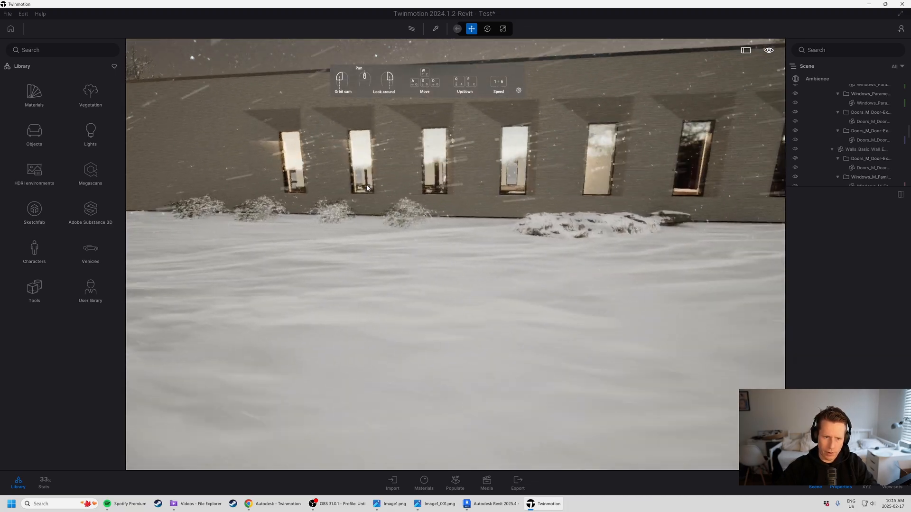
key("s")
key("d")
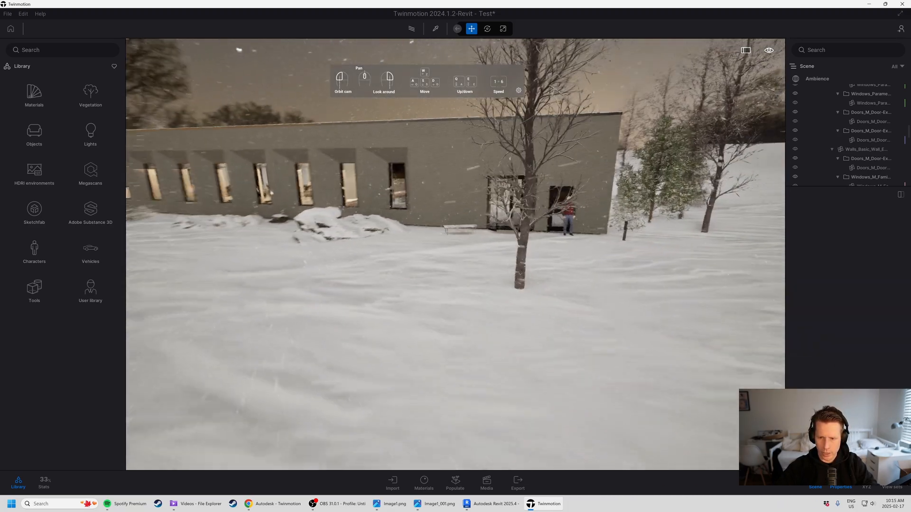
Step: Fly around in front of the entrance to view the building corner, doors and trees
right_click_drag(552, 233, 476, 262)
key("d")
key("a")
key("w")
key("s")
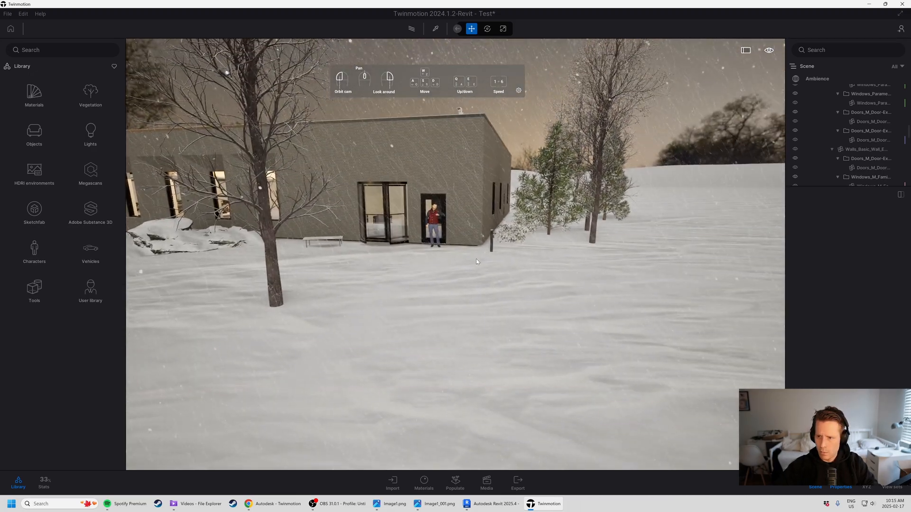
key("a")
key("w")
key("d")
Step: Switch navigation to pedestrian mode and hide the Starting Ground object in the scene graph
mouse_move(771, 53)
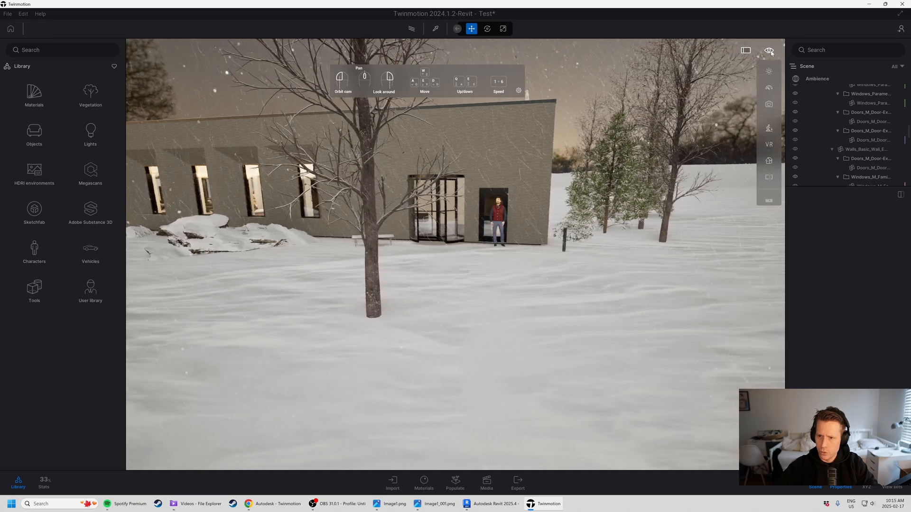
scroll(866, 153, "up", 5)
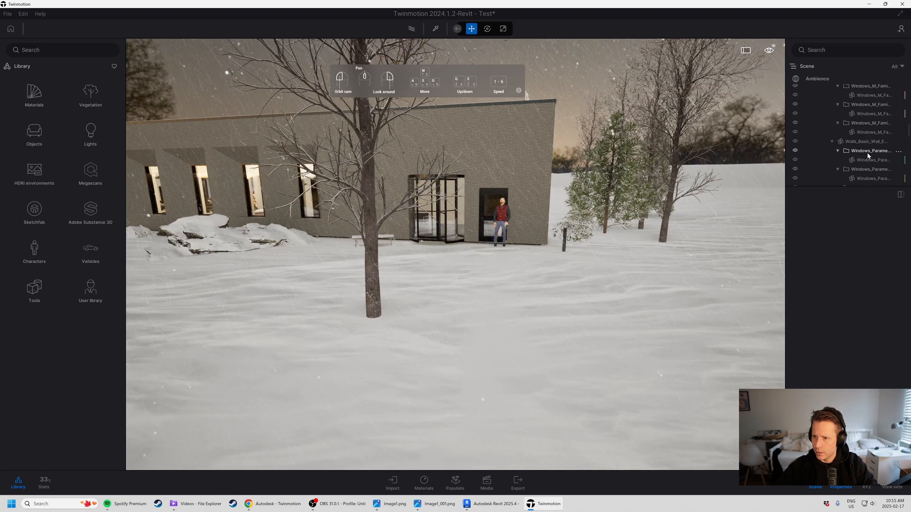
scroll(868, 142, "up", 10)
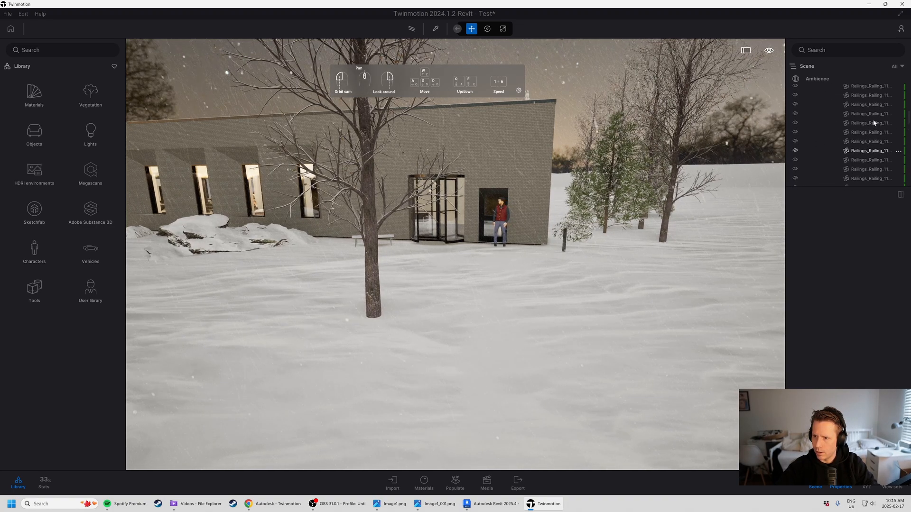
scroll(874, 121, "up", 10)
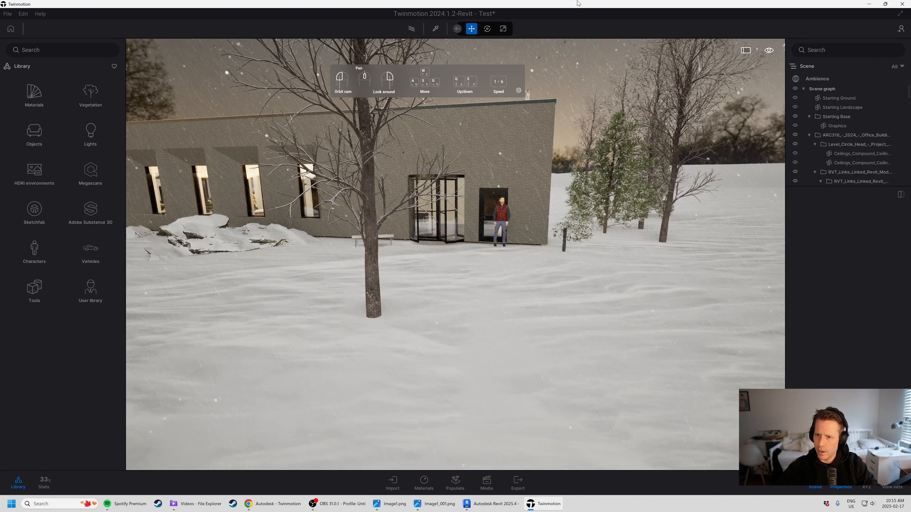
left_click(770, 51)
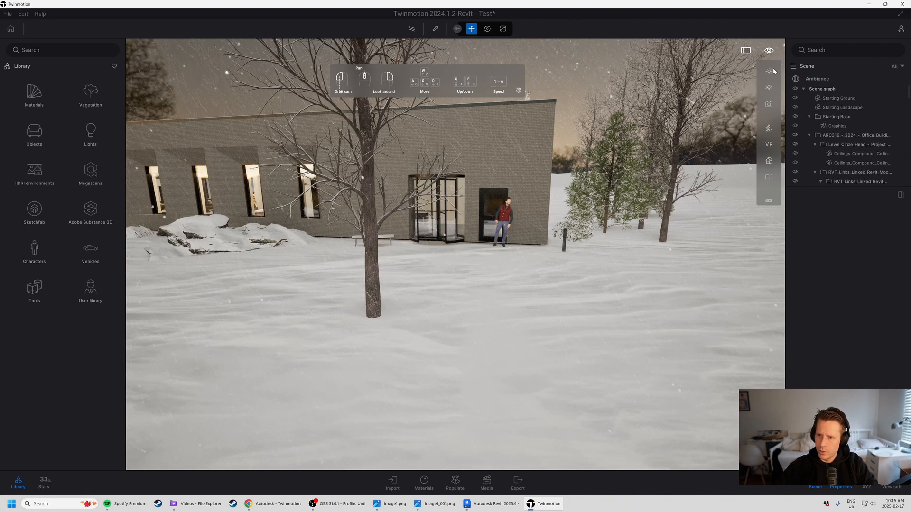
left_click(769, 128)
left_click(712, 125)
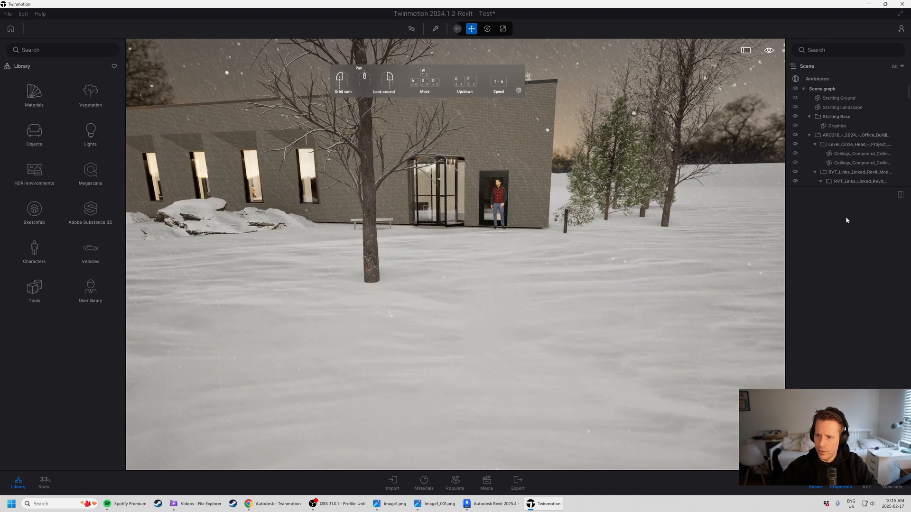
left_click(796, 98)
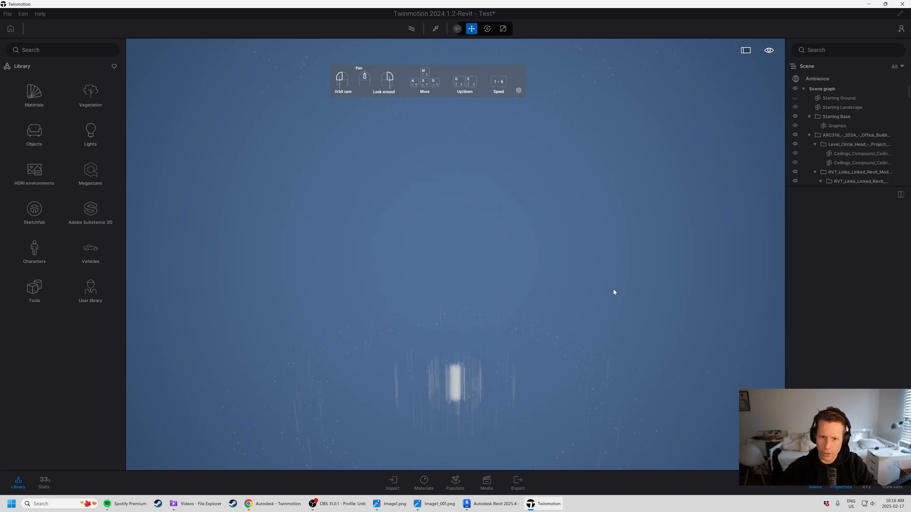
Step: Select the first plain compound ceiling in the scene graph and focus the camera on it to get back to the building
mouse_move(146, 509)
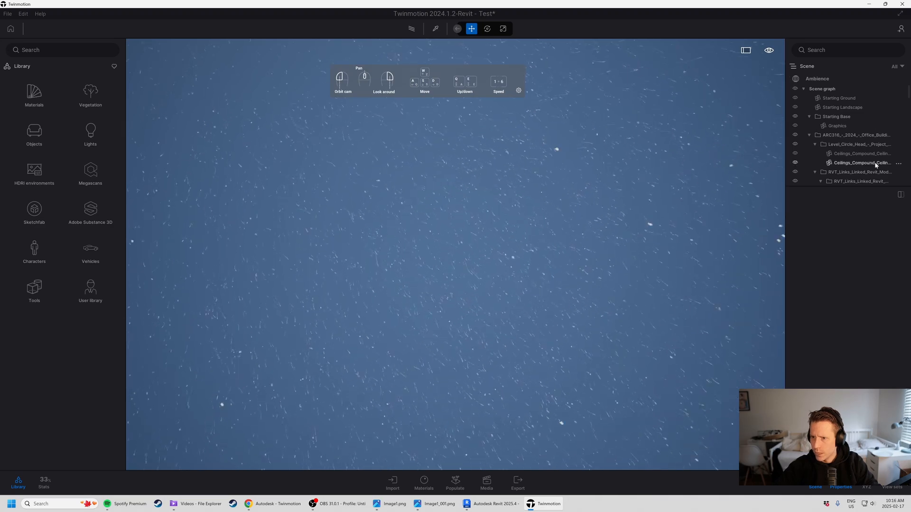
left_click(852, 155)
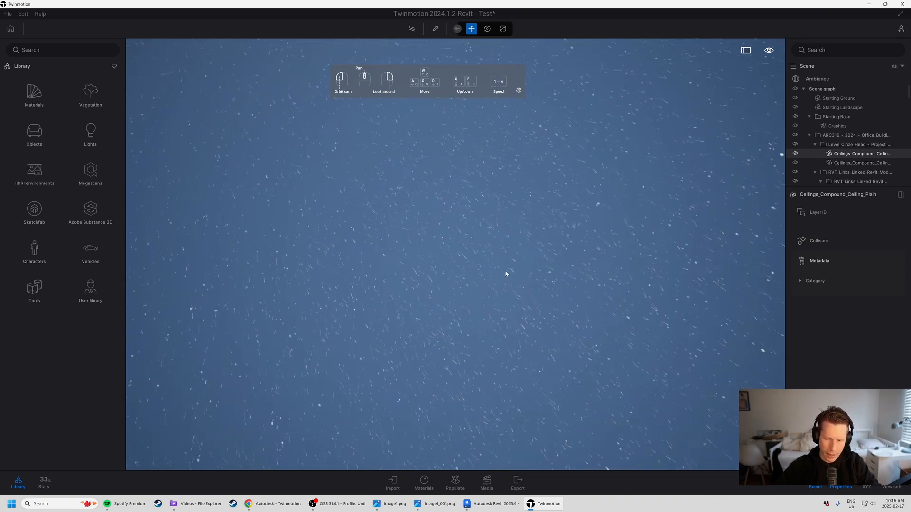
key("f")
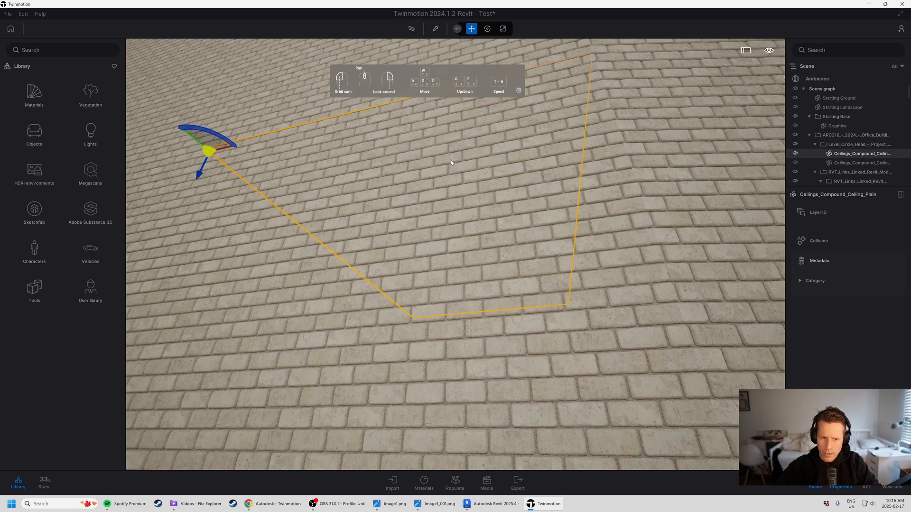
right_click_drag(451, 162, 447, 122)
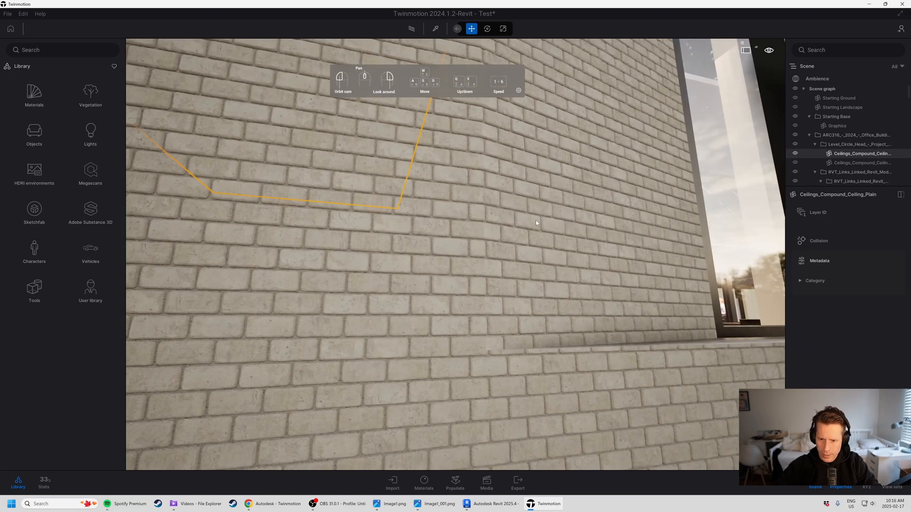
Step: Fly backwards away from the brick wall and over the snow until the windowed facade is in view
key("s")
right_click_drag(537, 220, 539, 185)
key("s")
key("d")
key("w")
key("d")
key("q")
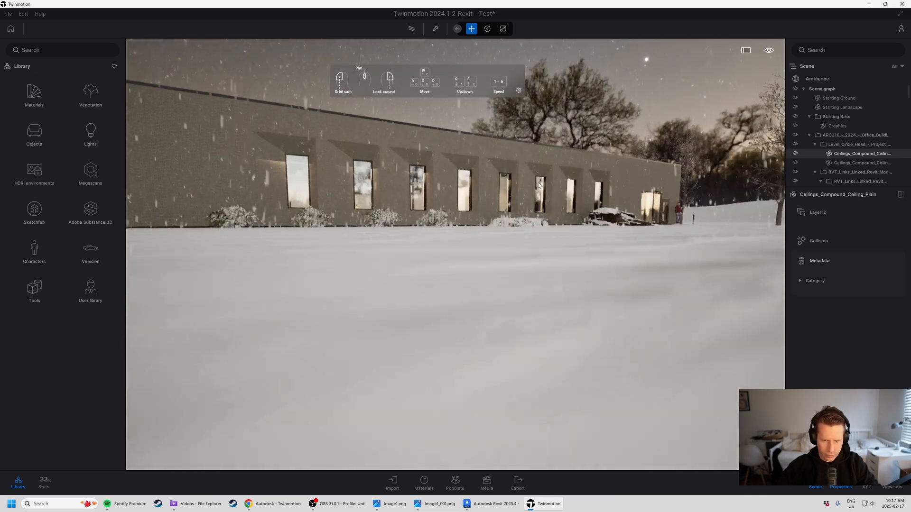
Step: Turn and fly around to the building corner, raising the camera above the snow in front of the entrance doors
key("e")
right_click_drag(552, 179, 474, 178)
key("d")
key("d")
key("w")
key("d")
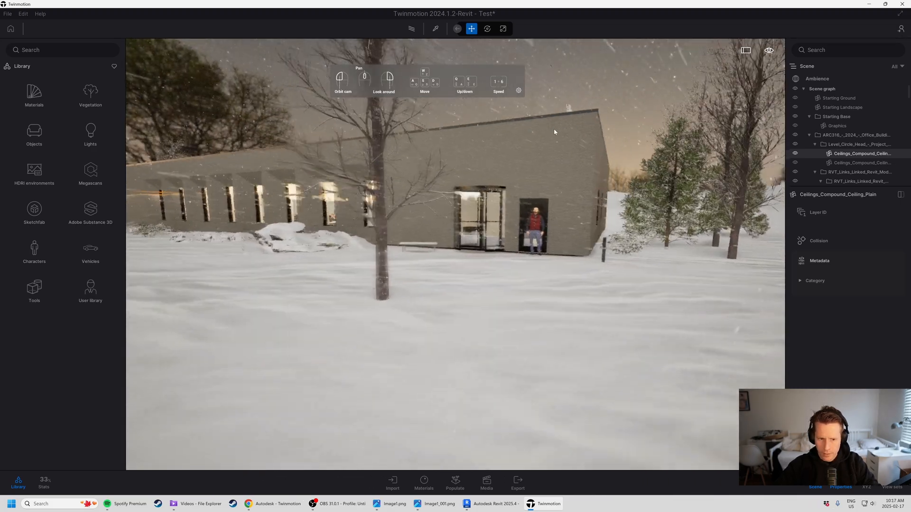
key("e")
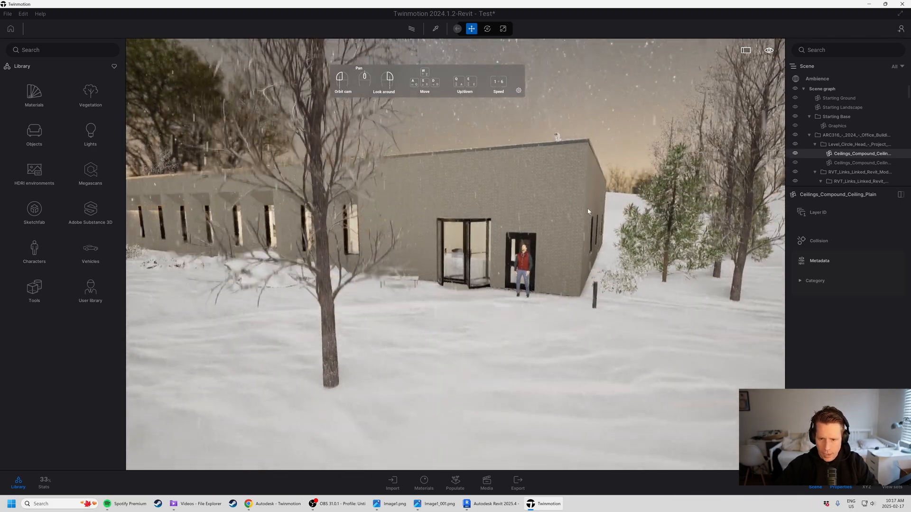
key("w")
key("a")
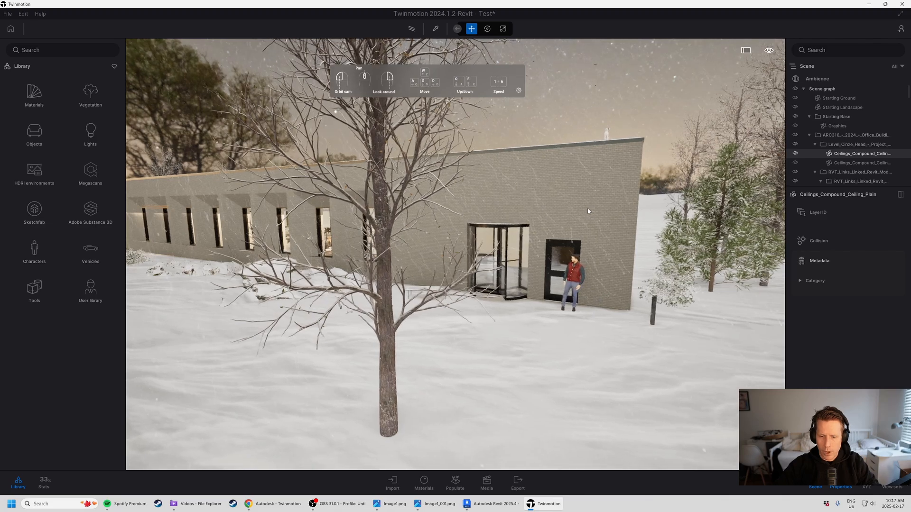
Step: Fly along the windowed facade, deselect the ceiling, and move back until the entrance doors are in view again
key("a")
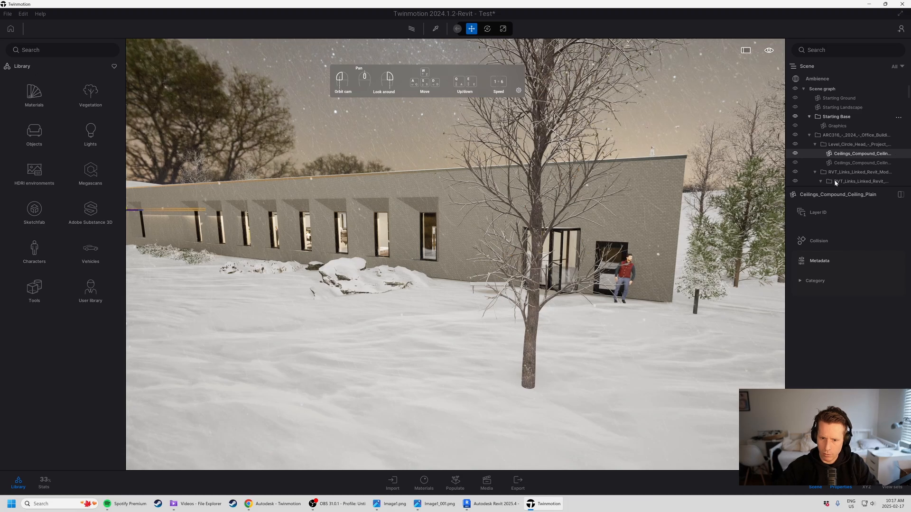
key("a")
key("w")
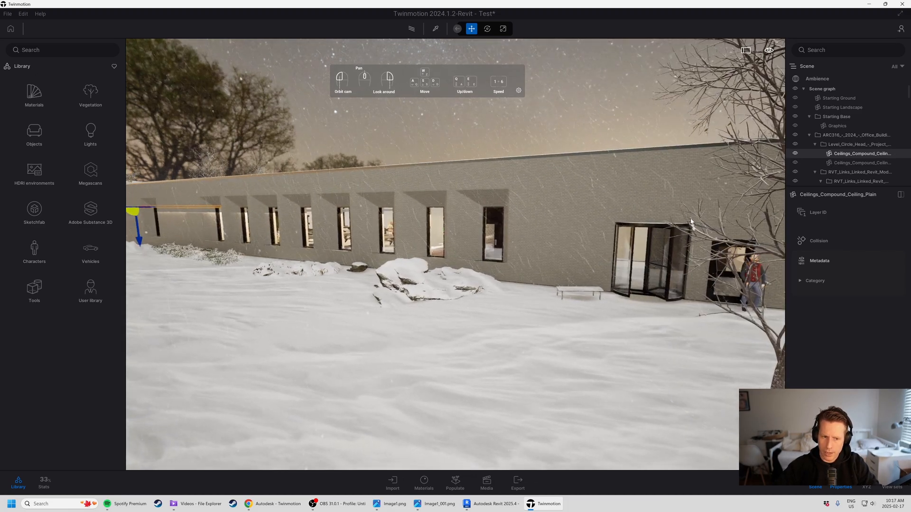
key("w")
key("a")
left_click(568, 113)
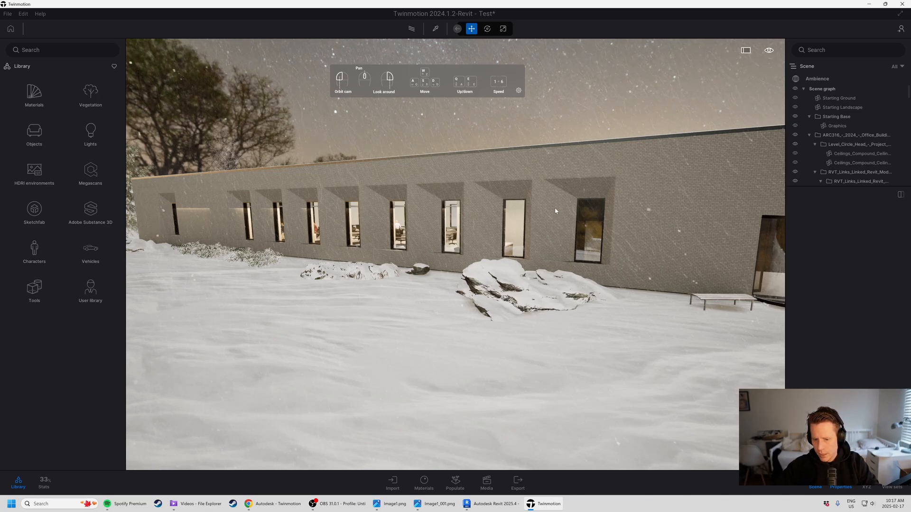
key("s")
key("d")
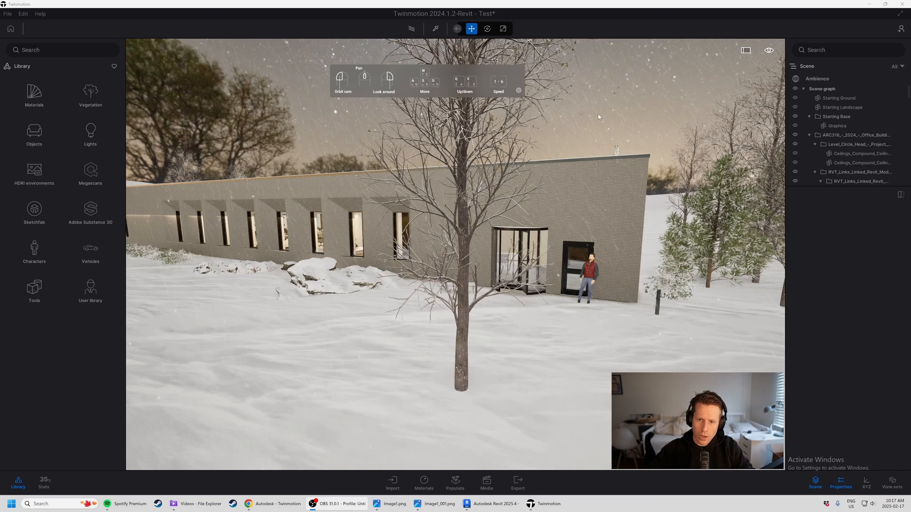
Step: Examine the viewport options for time of day, screenshots and preset views
left_click(769, 50)
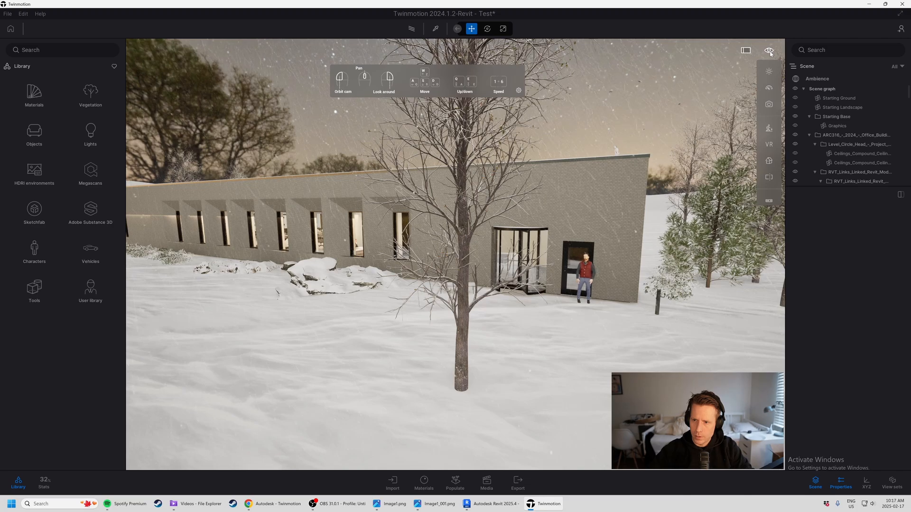
mouse_move(769, 72)
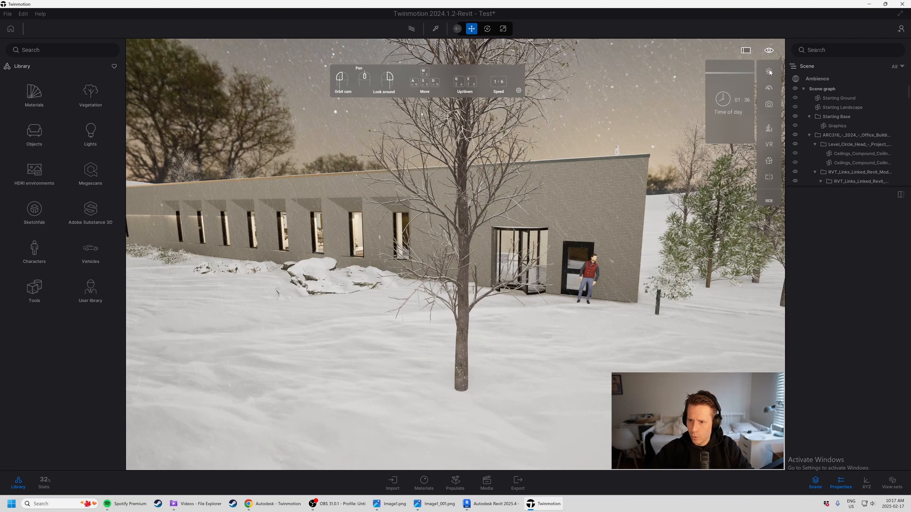
mouse_move(771, 90)
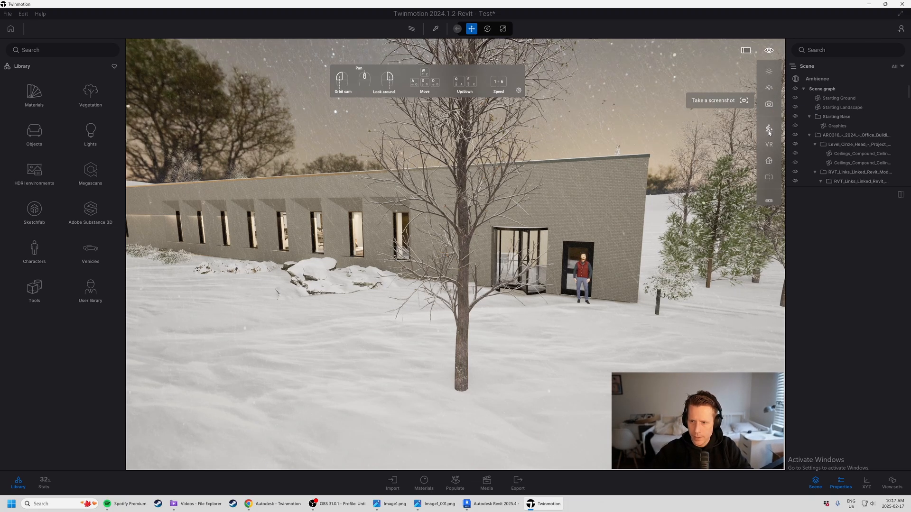
mouse_move(769, 133)
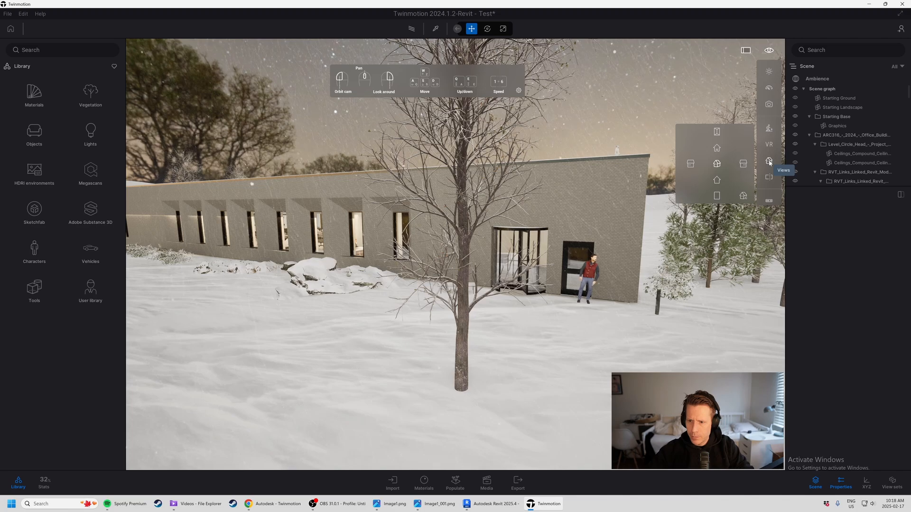
Step: Switch the viewport to the top view, frame the building outline from above, and clear the accidental ceiling selection
mouse_move(768, 53)
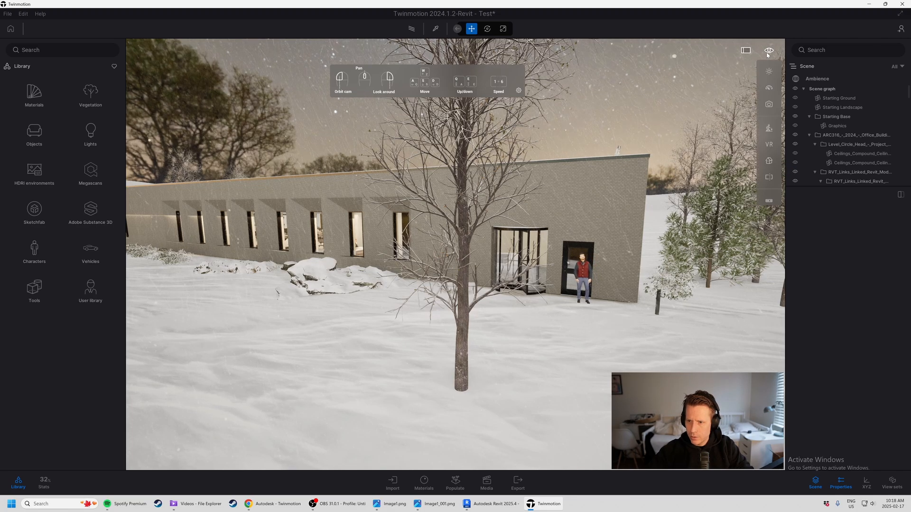
left_click(769, 161)
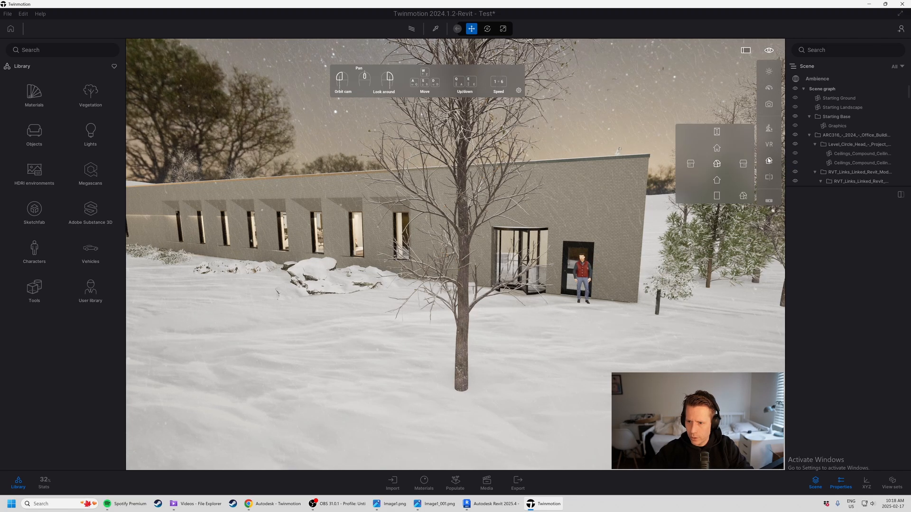
left_click(717, 132)
scroll(394, 287, "down", 5)
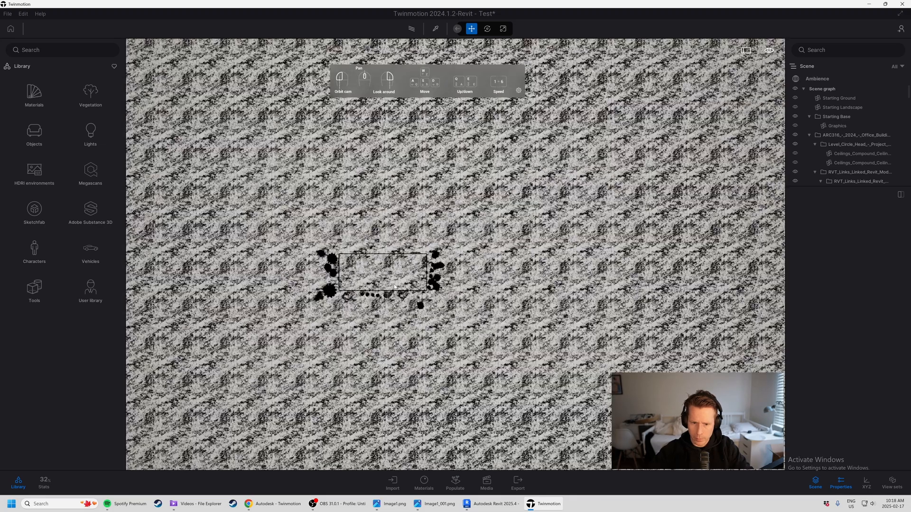
scroll(396, 285, "up", 3)
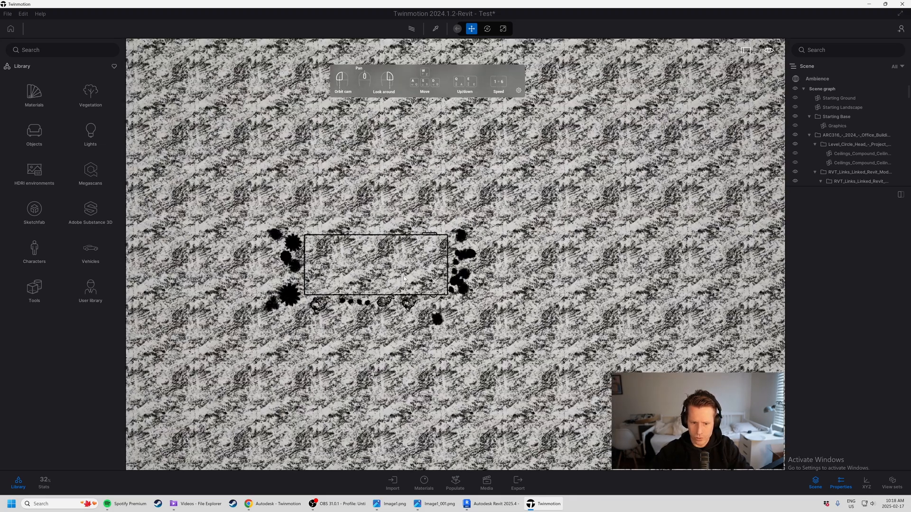
left_click(425, 220)
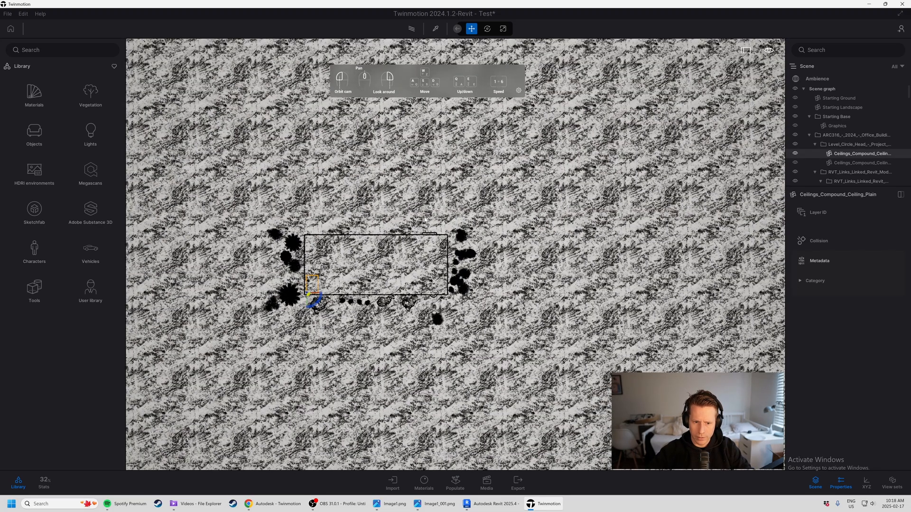
key("Escape")
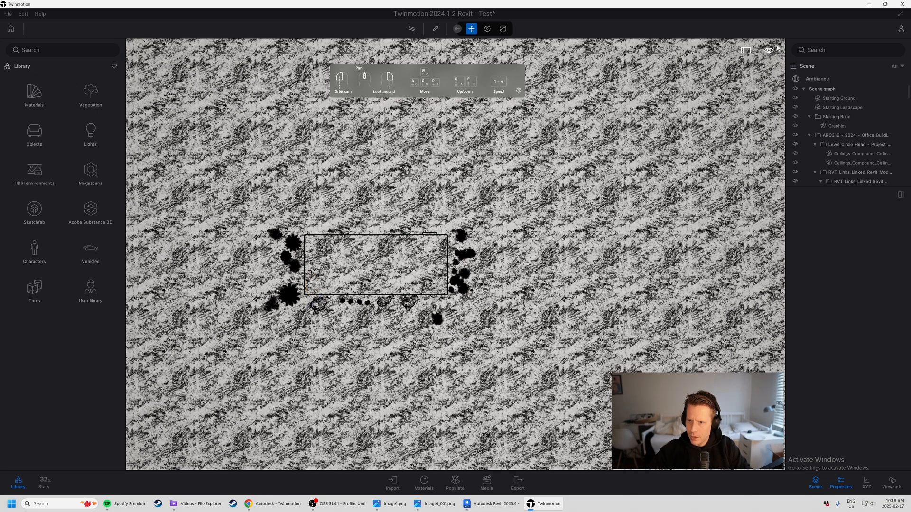
Step: Return the viewport to the perspective view and deselect the Starting Ground
left_click(750, 53)
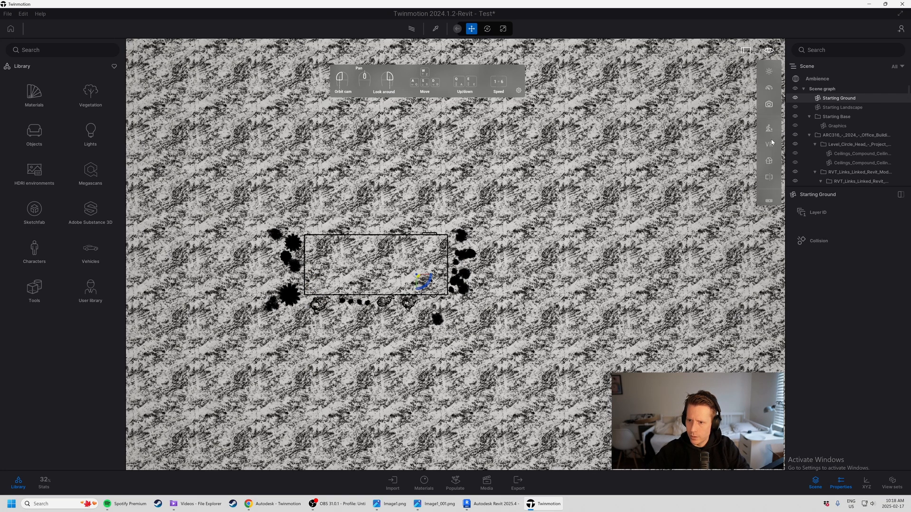
mouse_move(769, 163)
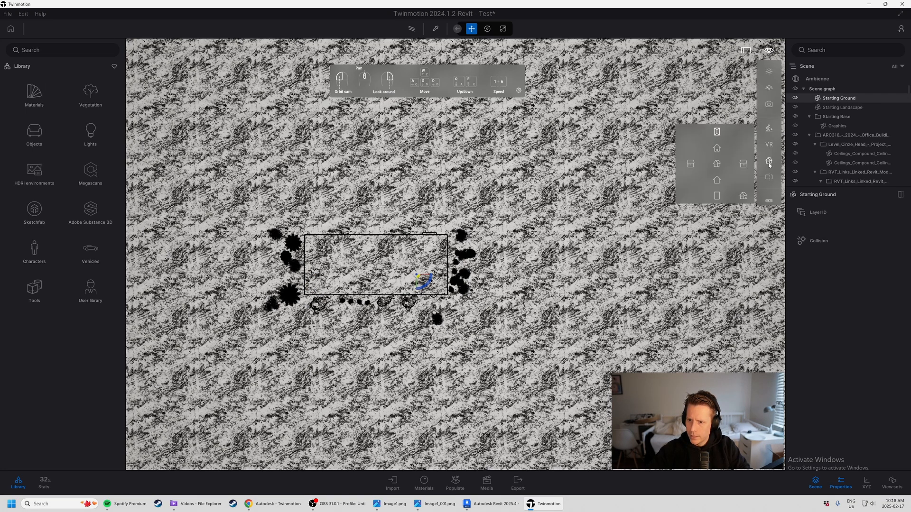
left_click(712, 165)
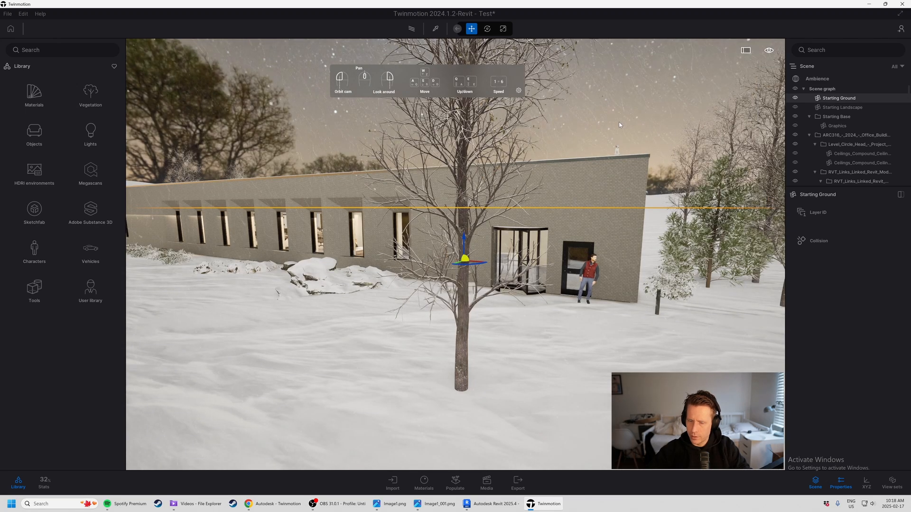
key("Escape")
Step: Fly around the front of the building, backing away and returning to view the entrance corner from above the snow
right_click_drag(564, 213, 533, 191)
key("d")
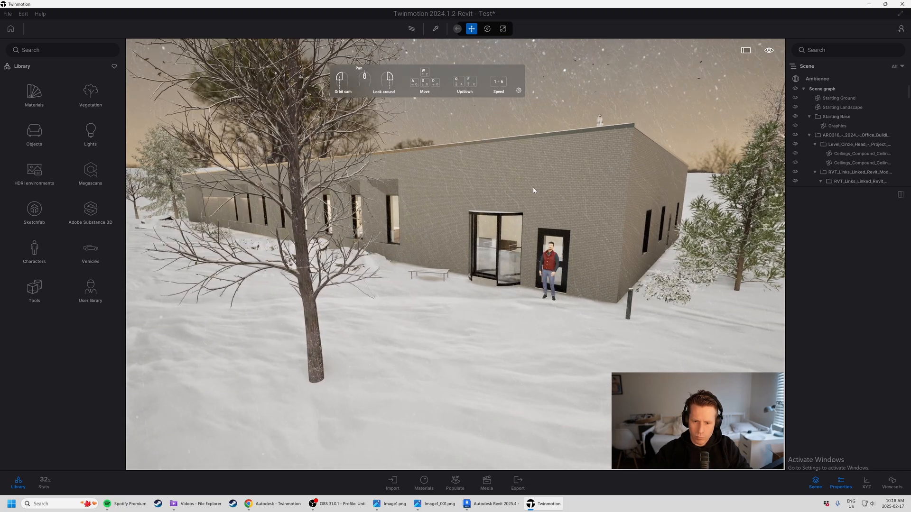
key("s")
key("a")
right_click_drag(533, 187, 542, 216)
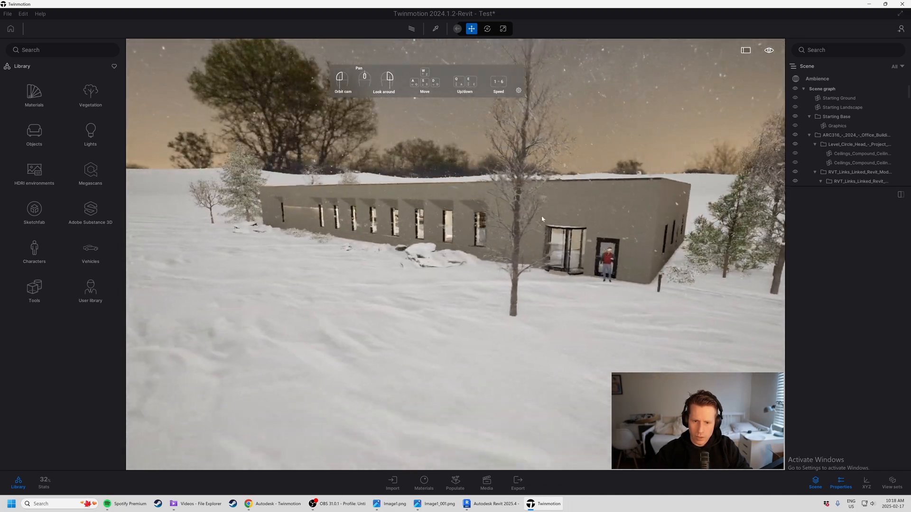
key("w")
key("d")
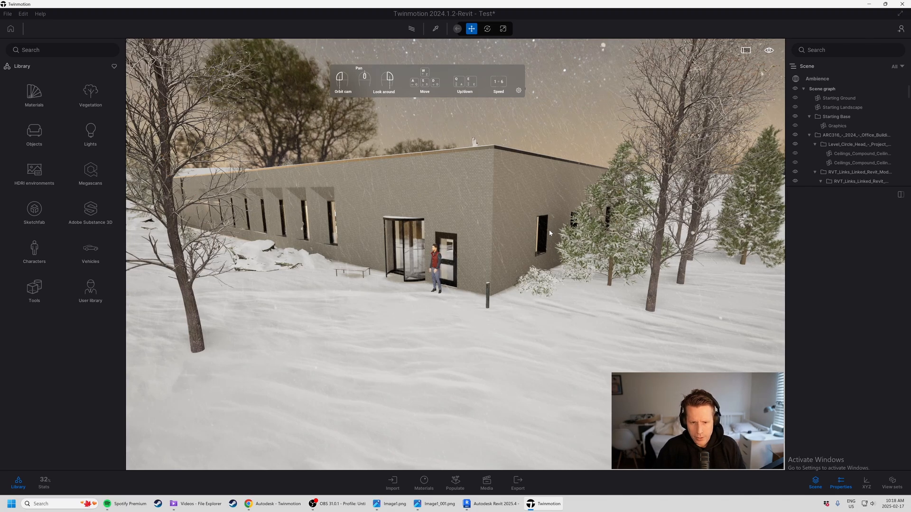
Step: Zoom in on the entrance corner and pan the camera to reframe the doors and roofline
scroll(444, 169, "up", 4)
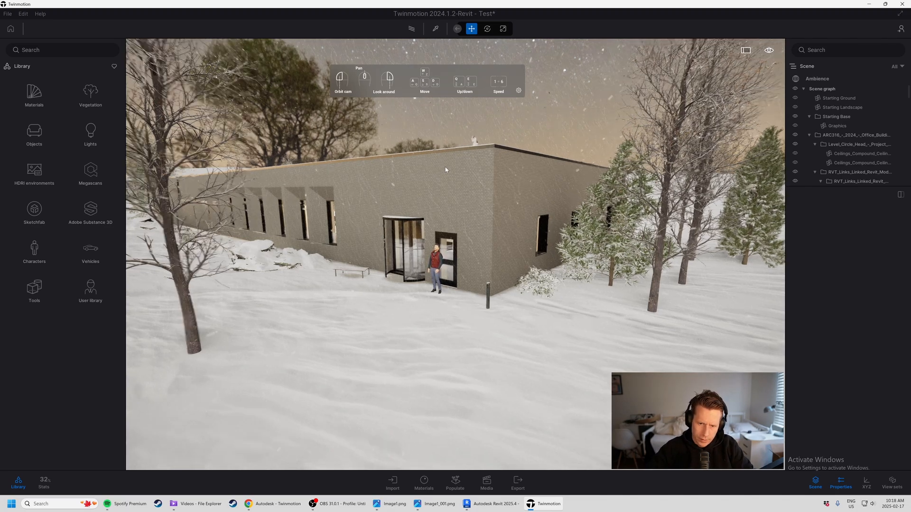
key("a")
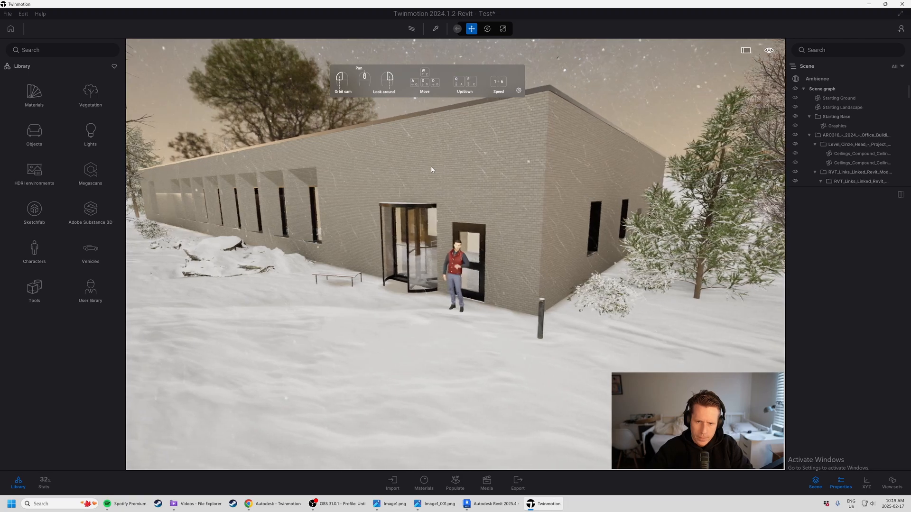
mouse_move(431, 166)
middle_mouse_down()
mouse_move(424, 237)
mouse_move(451, 280)
mouse_move(430, 166)
middle_mouse_up()
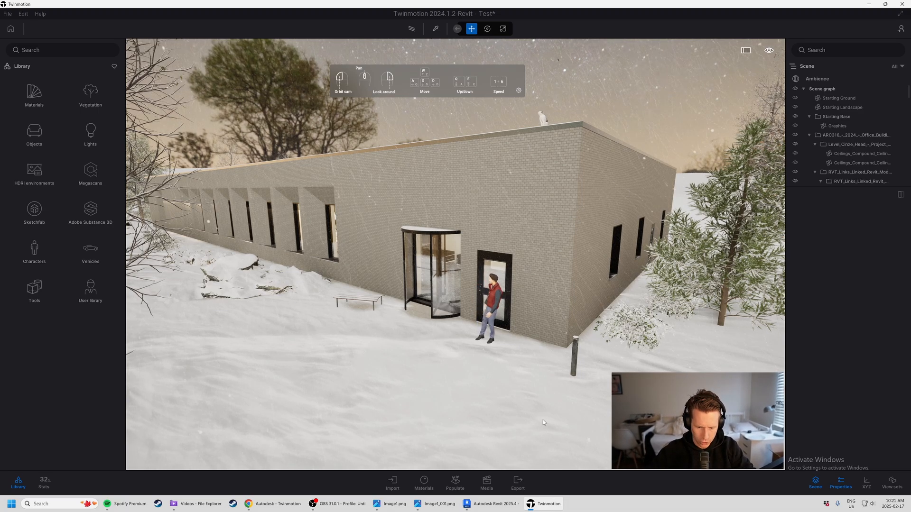
Step: Show the saved media images and preview the exterior renders Image1 and Image4
left_click(487, 484)
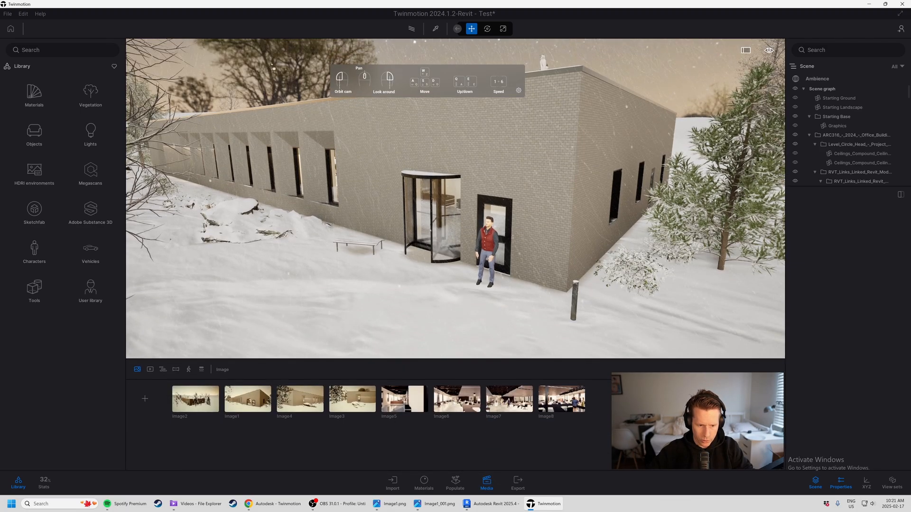
left_click(490, 483)
left_click(490, 483)
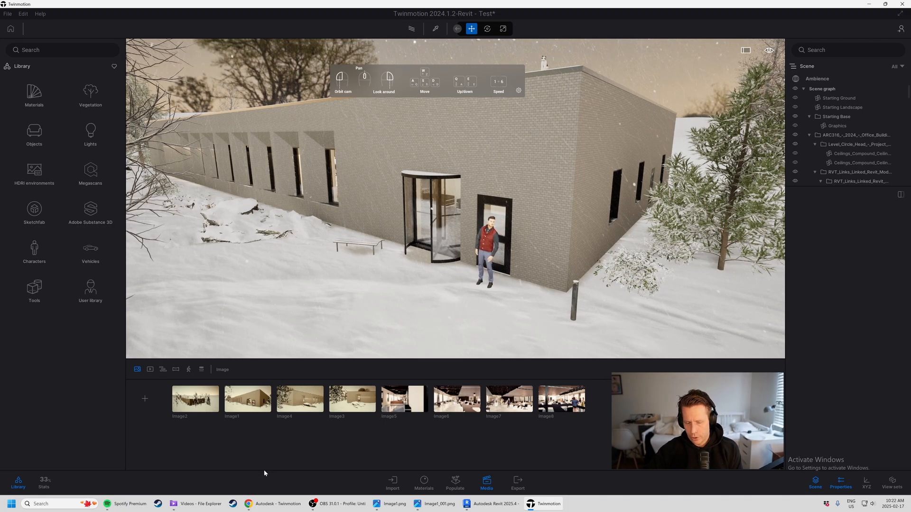
left_click(241, 402)
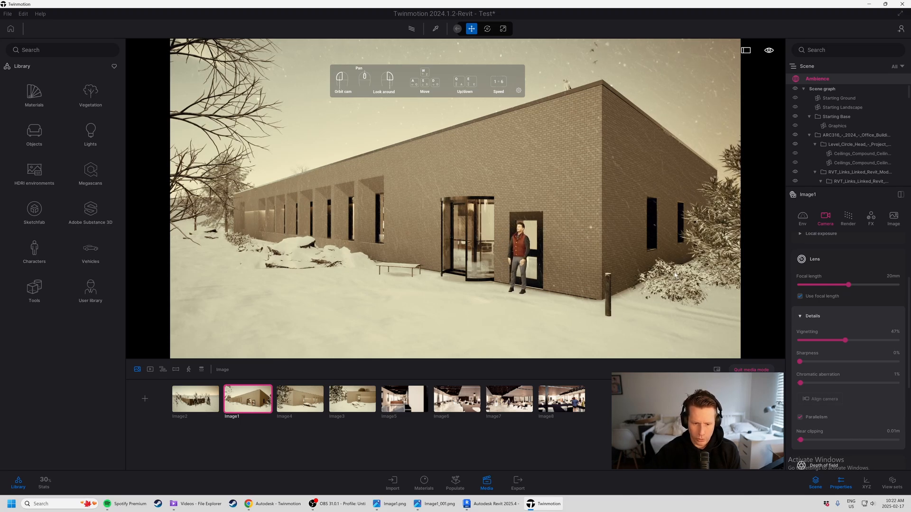
left_click(308, 404)
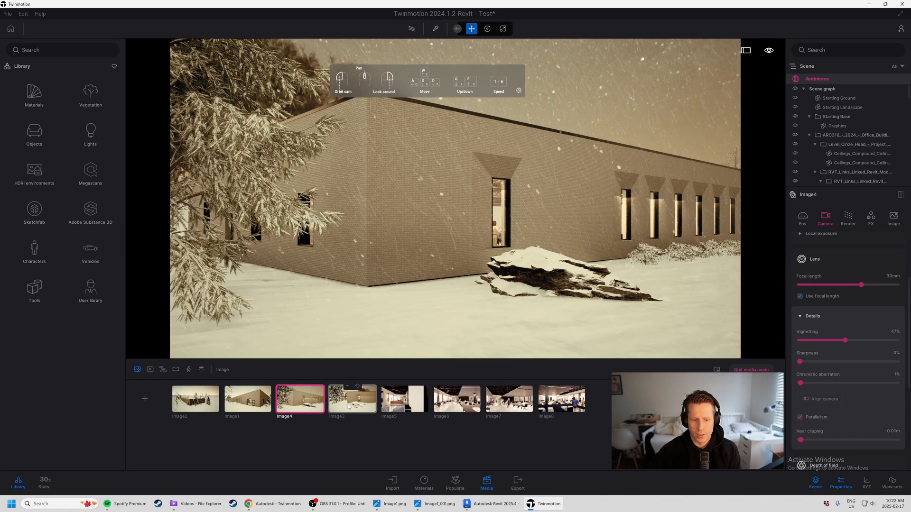
Step: Preview the saved media images Image3, Image5, Image6, Image7 and Image8, and return to Image1
left_click(348, 406)
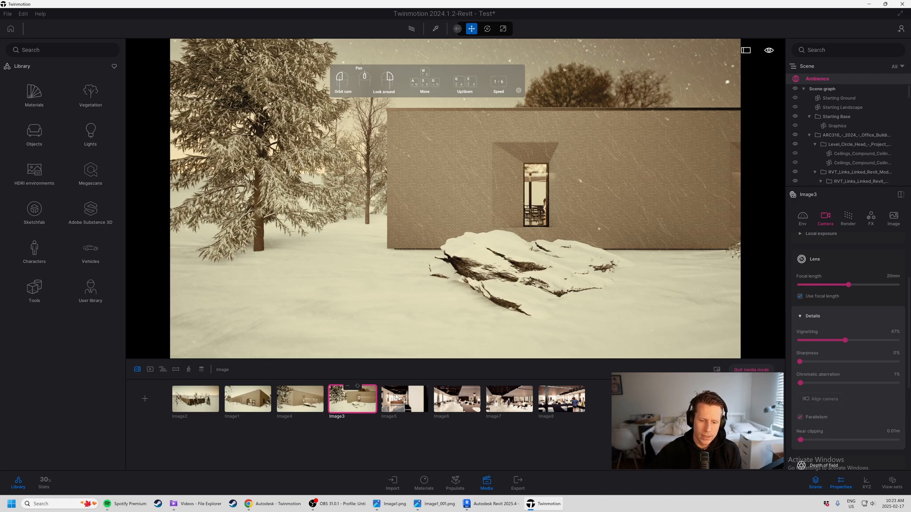
left_click(406, 406)
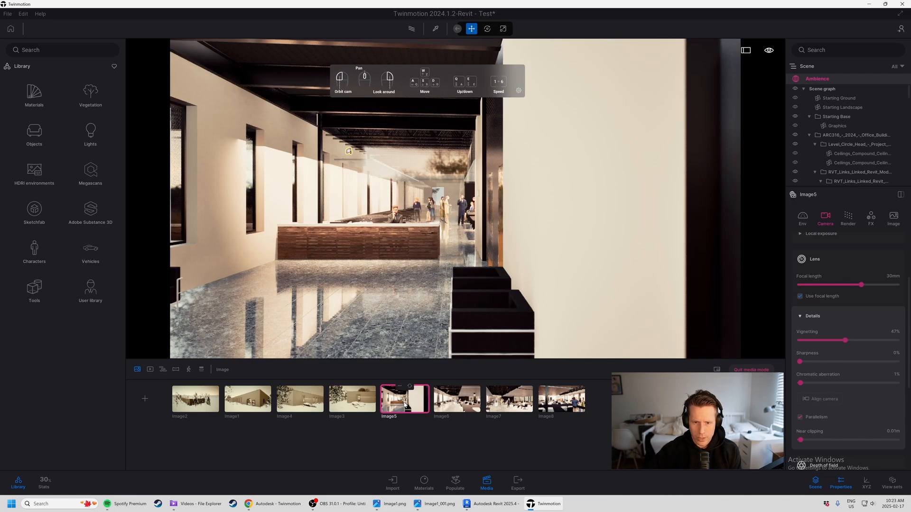
left_click(454, 404)
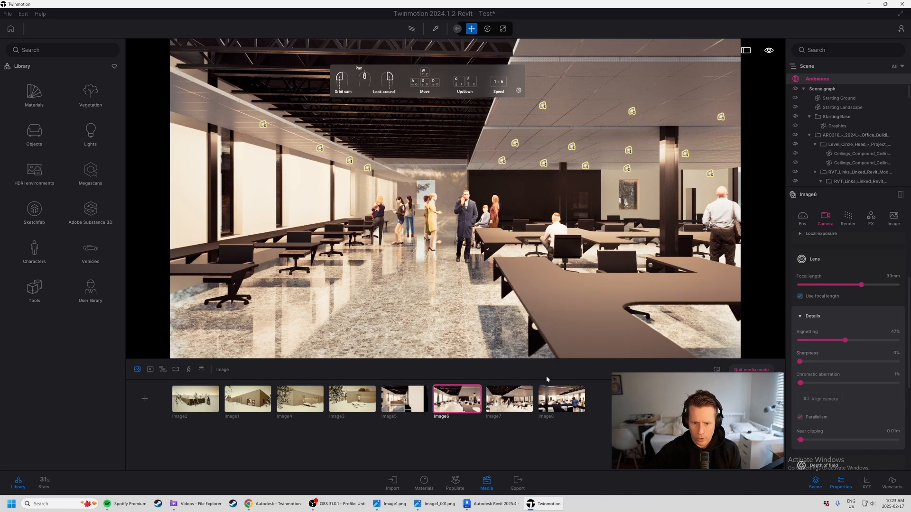
left_click(508, 399)
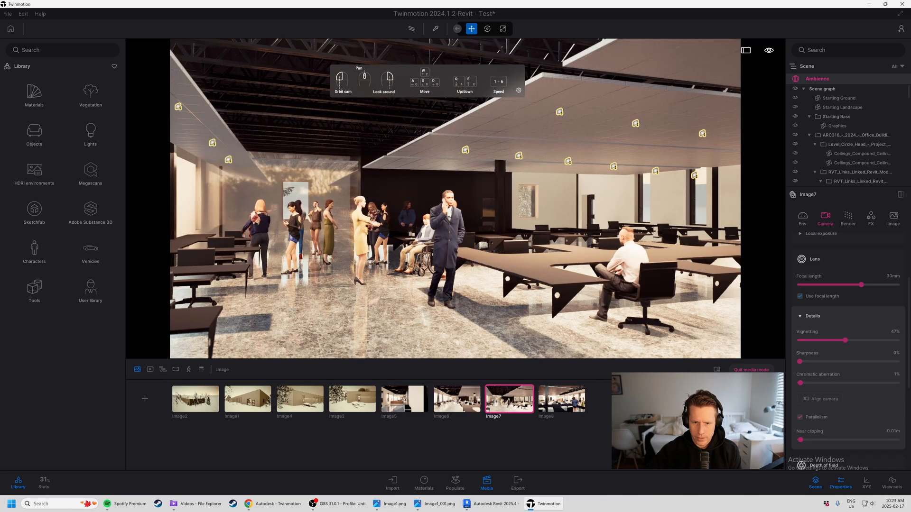
left_click(563, 407)
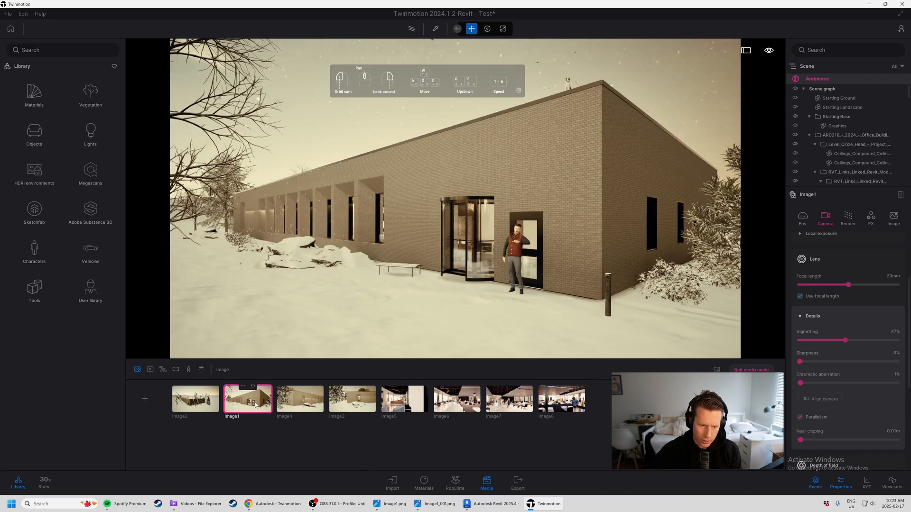
left_click(255, 402)
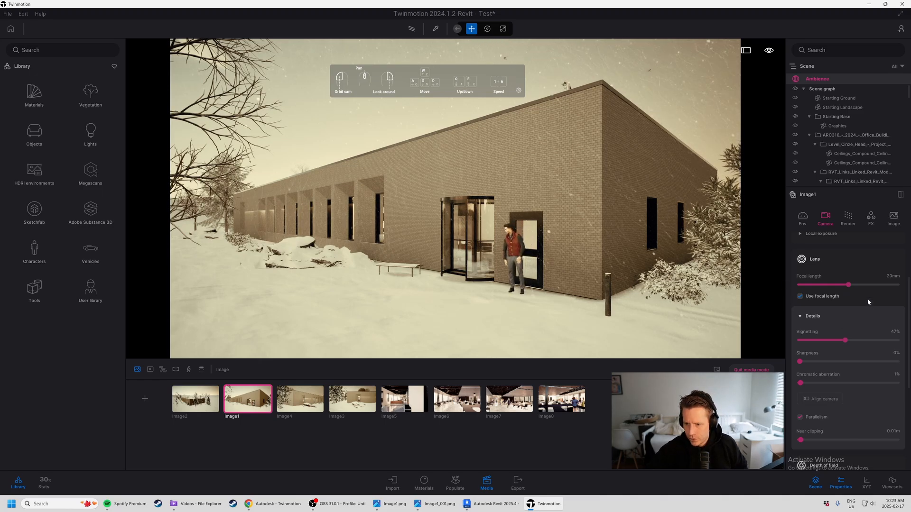
Step: Show Image2 and move the camera around to frame the long window facade straight on
left_click(204, 404)
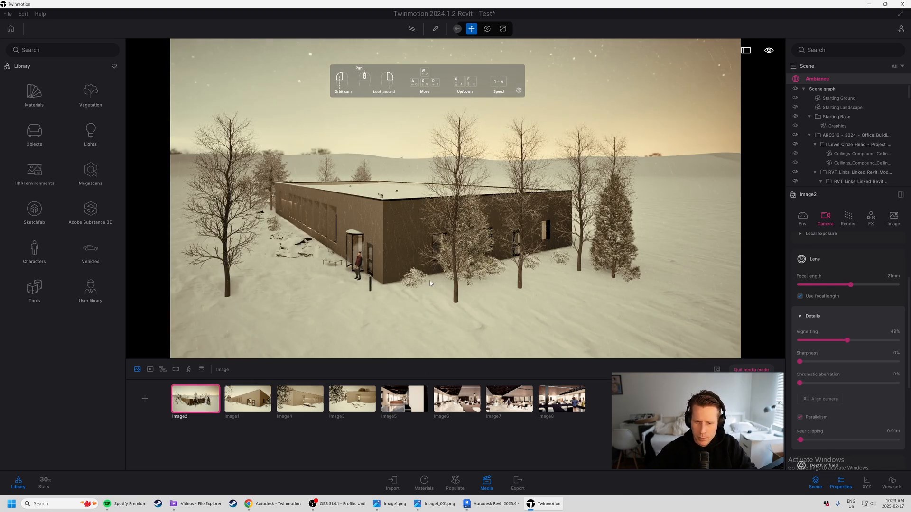
left_click_drag(423, 279, 444, 271)
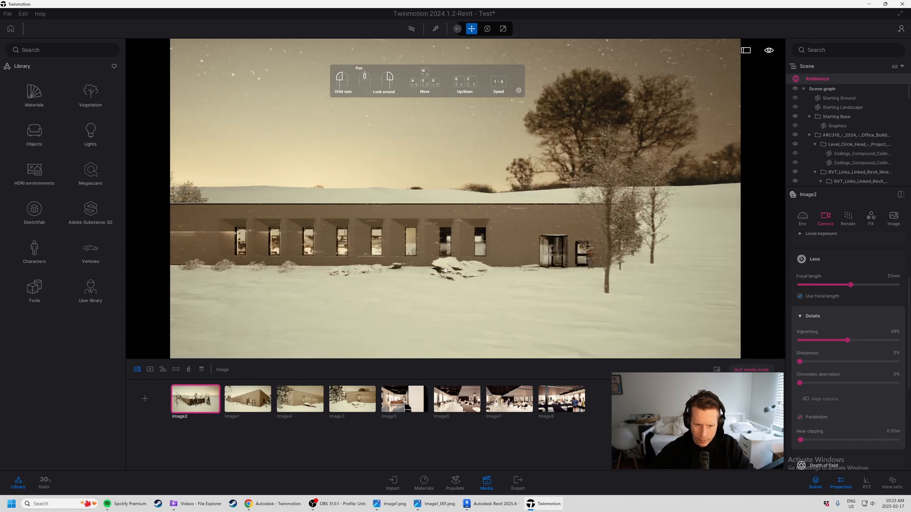
key("s")
key("a")
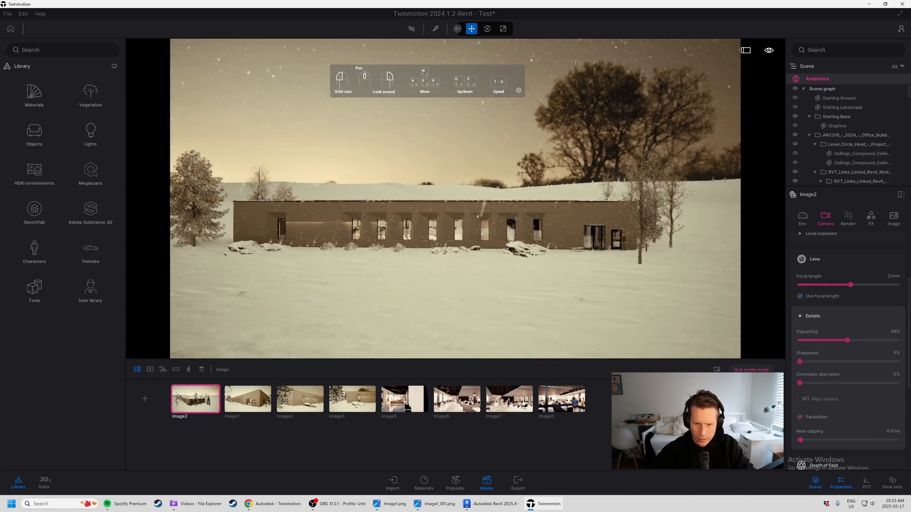
key("q")
key("w")
key("a")
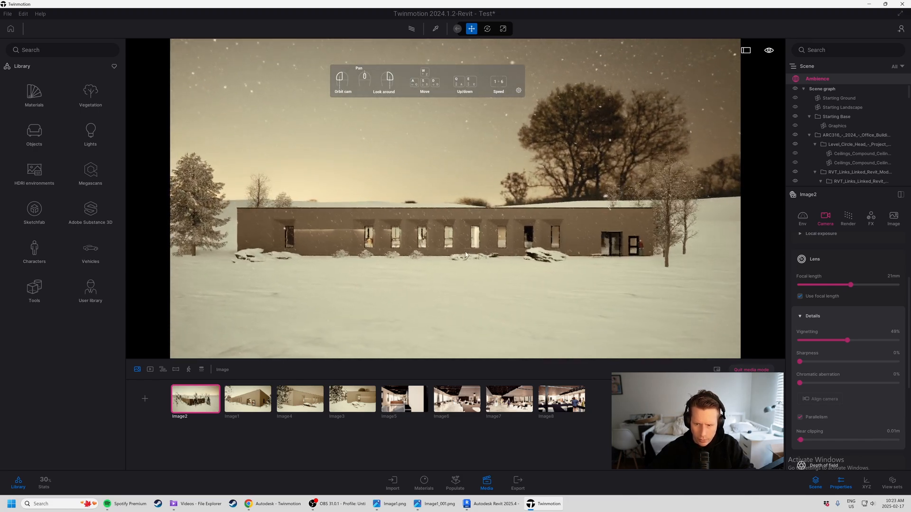
key("w")
key("a")
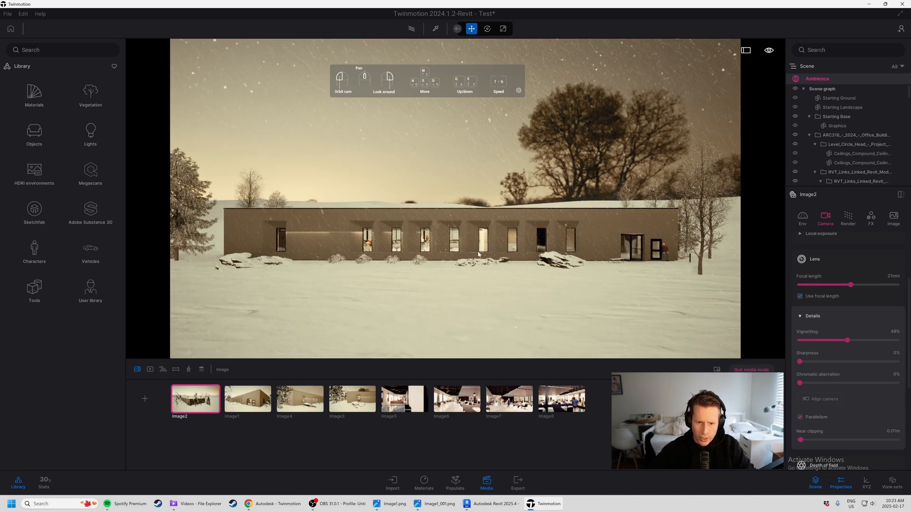
key("q")
mouse_move(478, 254)
right_mouse_down()
mouse_move(478, 228)
mouse_move(477, 247)
right_mouse_up()
key("e")
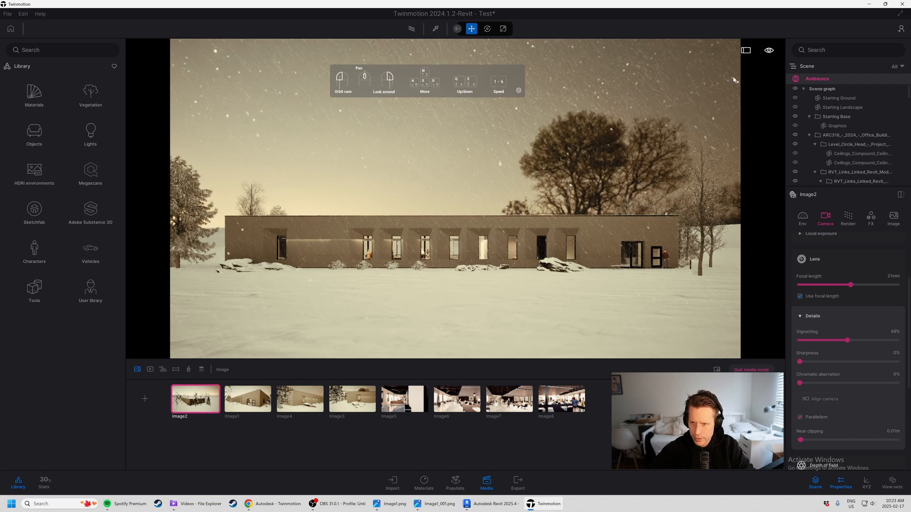
Step: Put the camera at pedestrian level and set Image2's focal length to 35 mm
mouse_move(769, 52)
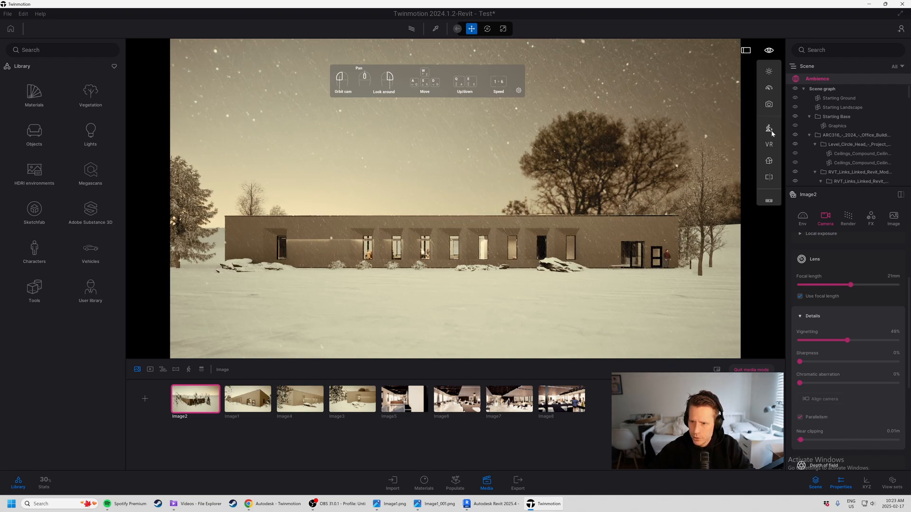
mouse_move(770, 132)
left_click(708, 127)
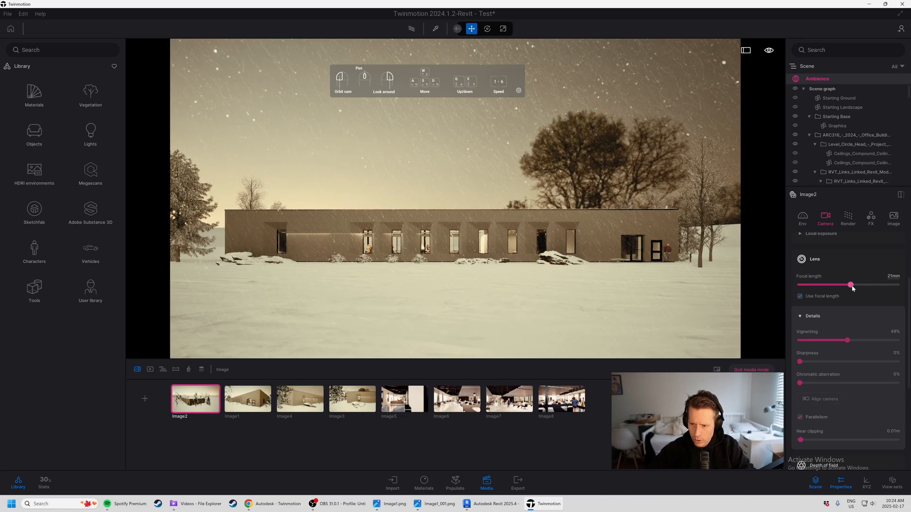
left_click_drag(852, 288, 865, 284)
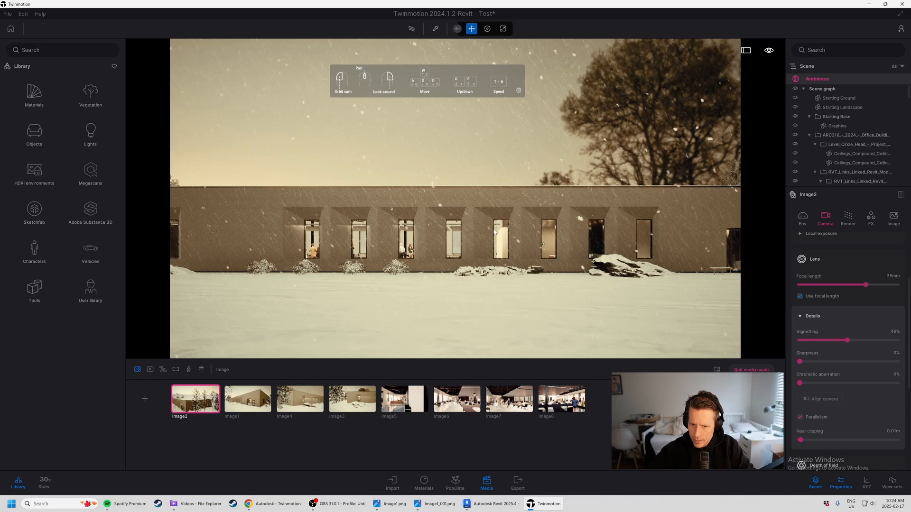
scroll(466, 242, "up", 3)
scroll(465, 240, "up", 2)
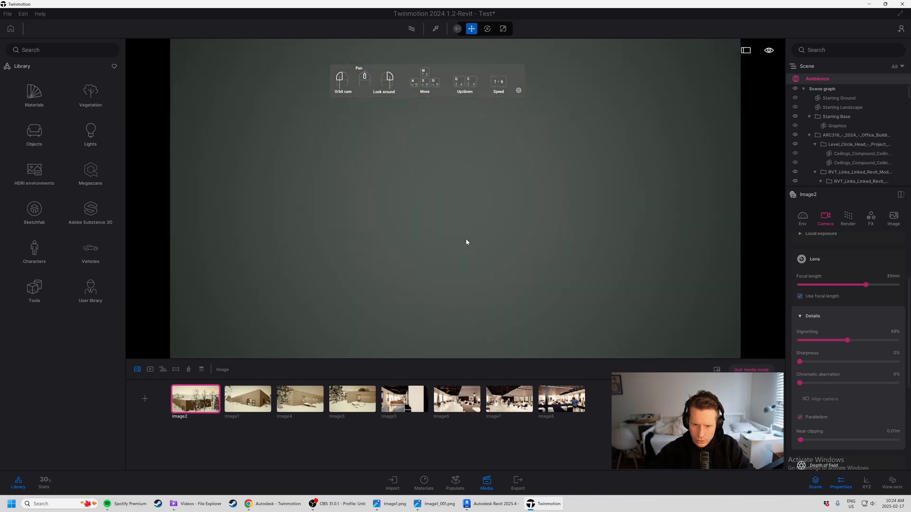
left_click(863, 154)
scroll(455, 298, "down", 2)
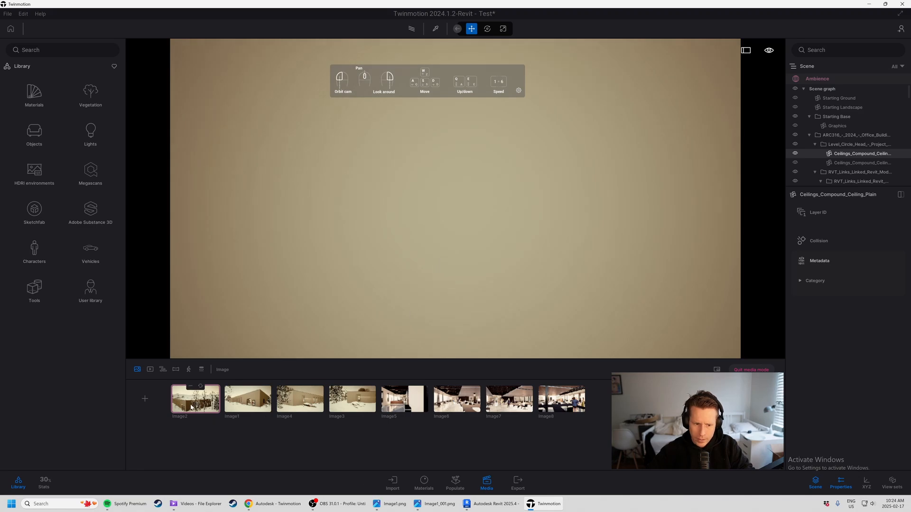
Step: Reload the saved Image2 view and orbit the camera round to face the long window facade from farther back
left_click(195, 390)
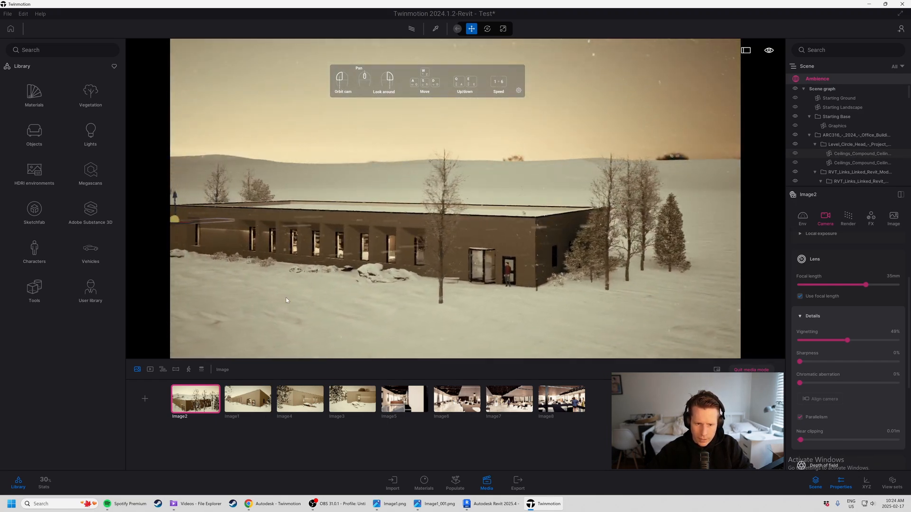
left_click_drag(206, 308, 301, 308)
key("a")
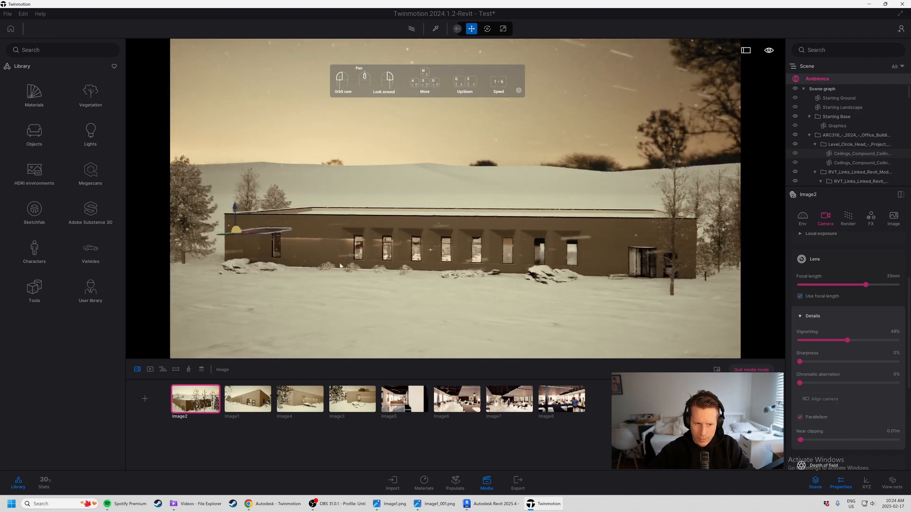
key("s")
key("d")
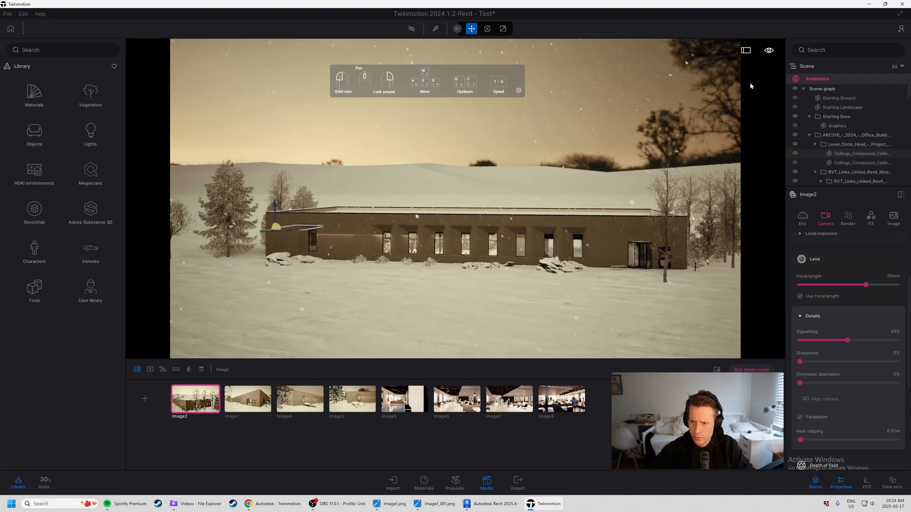
Step: Frame the whole long facade from pedestrian height and update Image2 with the new view
left_click(769, 50)
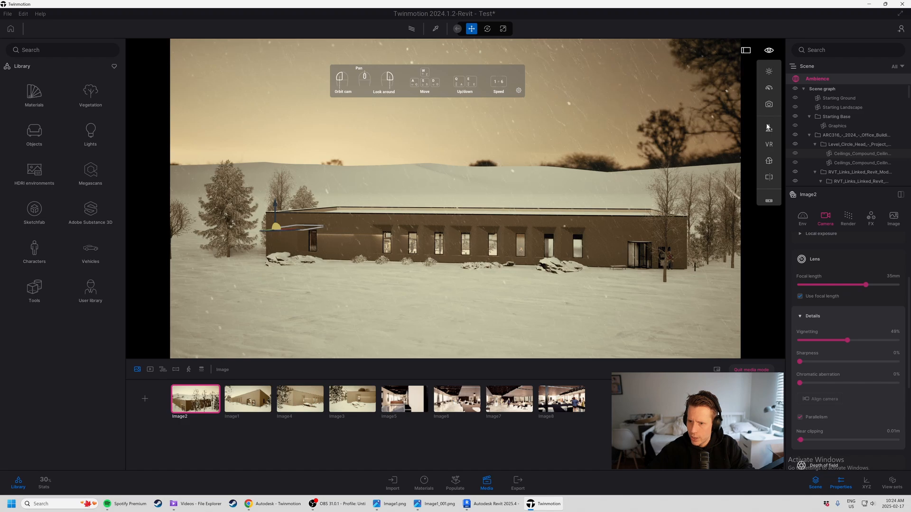
mouse_move(769, 128)
left_click(714, 127)
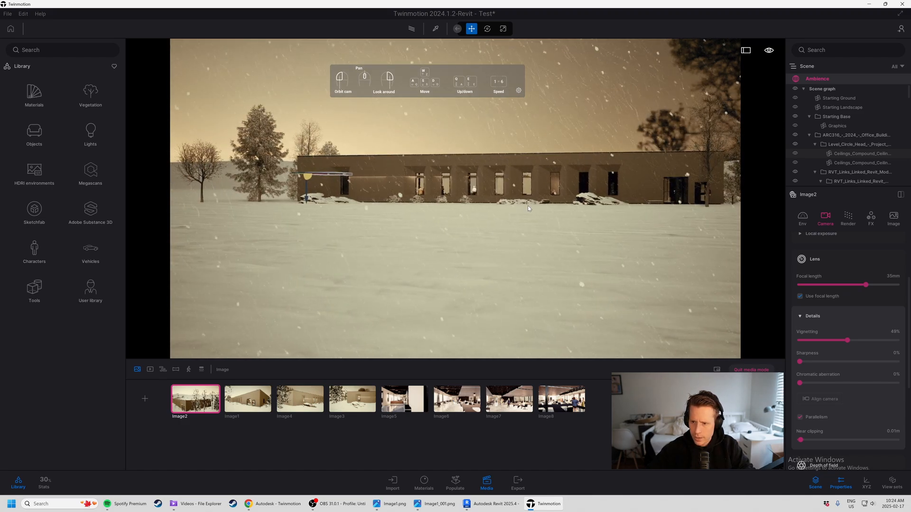
key("w")
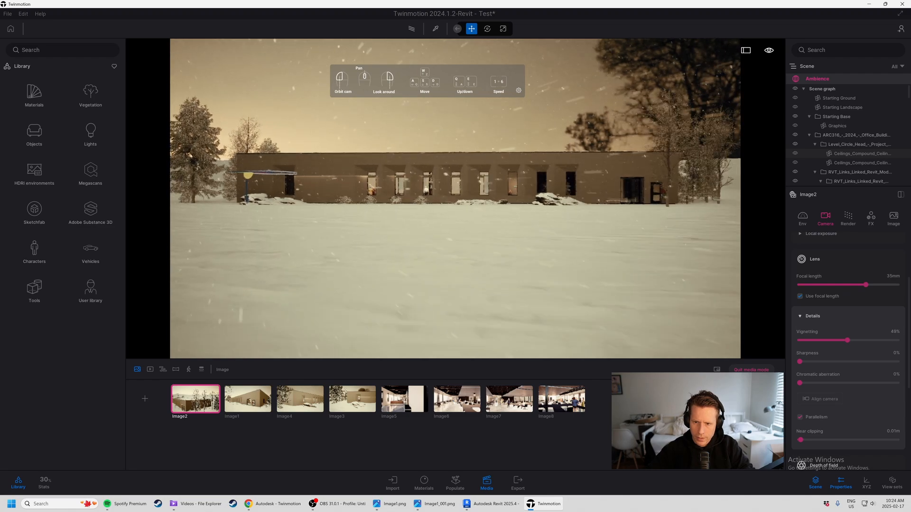
left_click(542, 118)
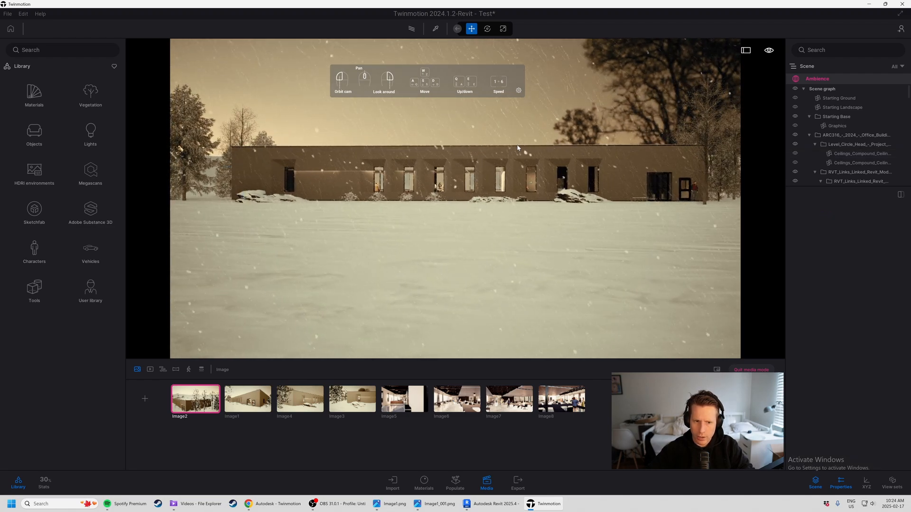
key("s")
mouse_move(196, 403)
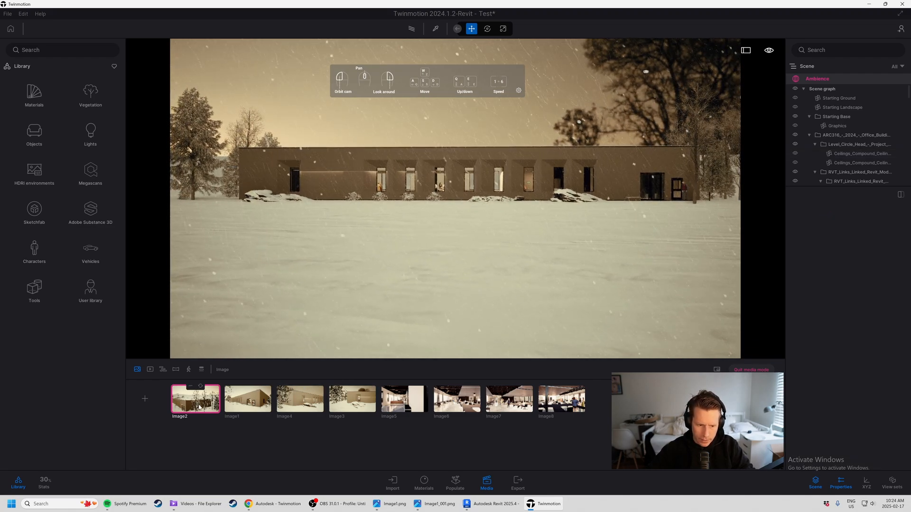
left_click(198, 384)
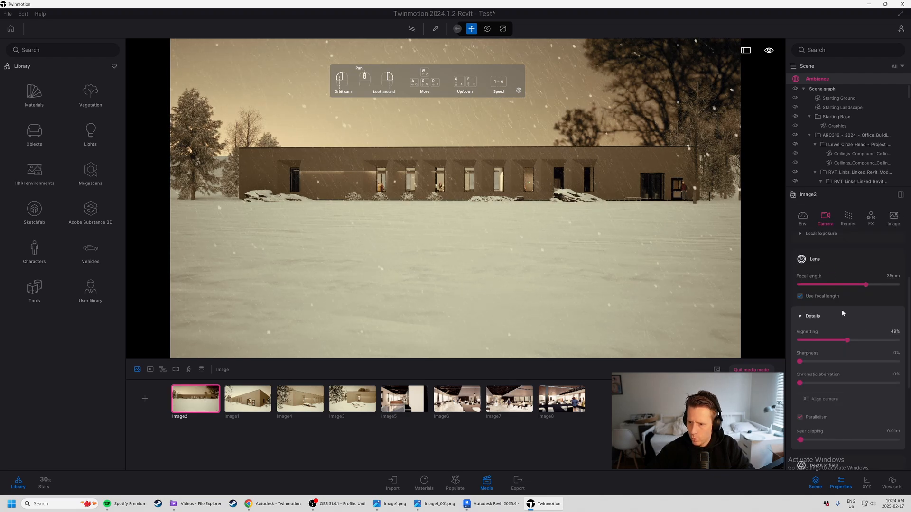
Step: Set Image2's vignetting to 41% and try a strong chromatic aberration before returning it to 0%
key("a")
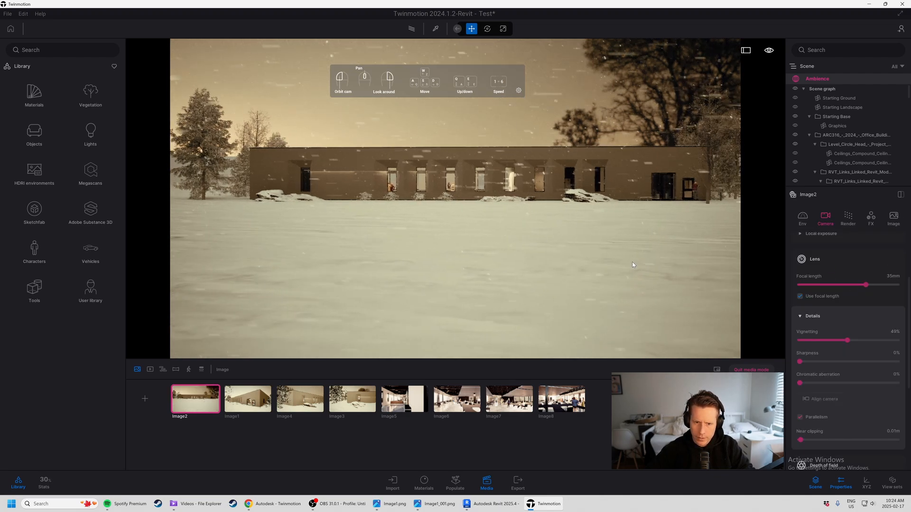
key("d")
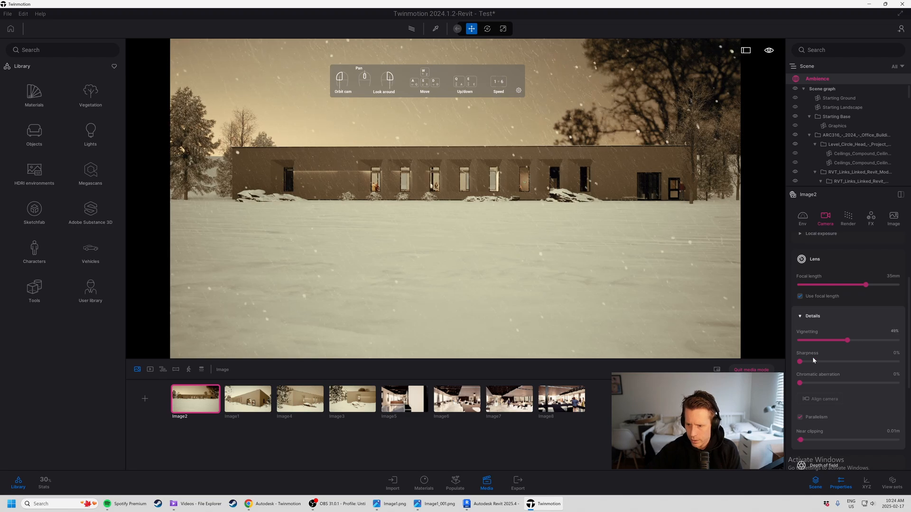
mouse_move(847, 340)
left_mouse_down()
mouse_move(817, 341)
mouse_move(868, 340)
mouse_move(847, 340)
left_mouse_up()
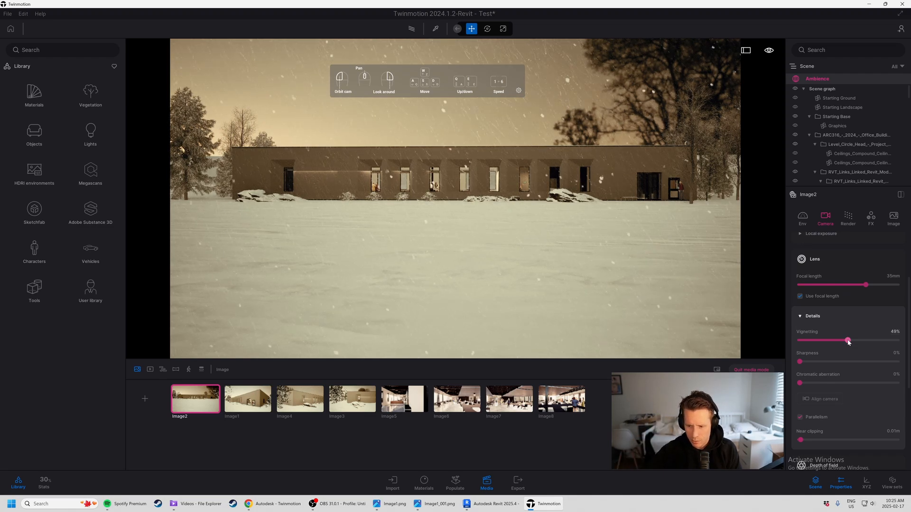
mouse_move(847, 341)
left_mouse_down()
mouse_move(755, 346)
mouse_move(838, 353)
left_mouse_up()
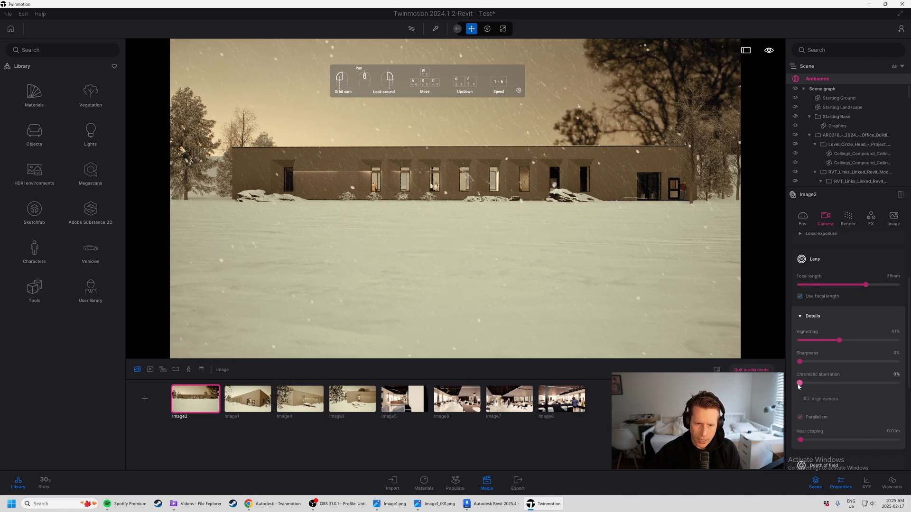
left_click_drag(823, 384, 857, 383)
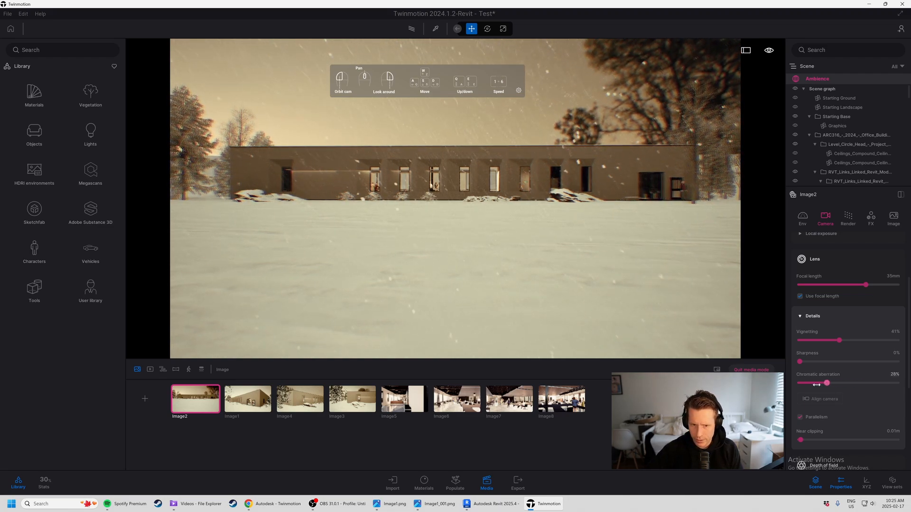
left_click_drag(816, 384, 799, 383)
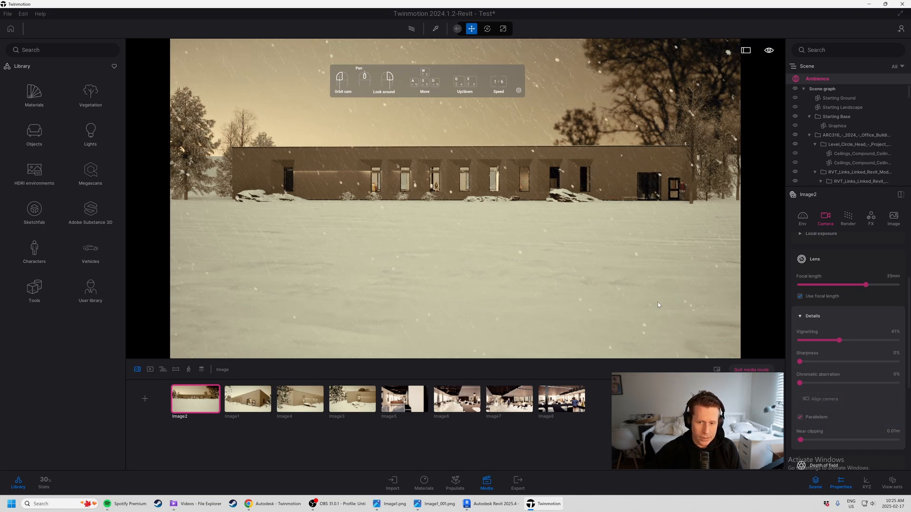
Step: Align Image2's camera perpendicular to the surface of the long facade
scroll(821, 404, "down", 1)
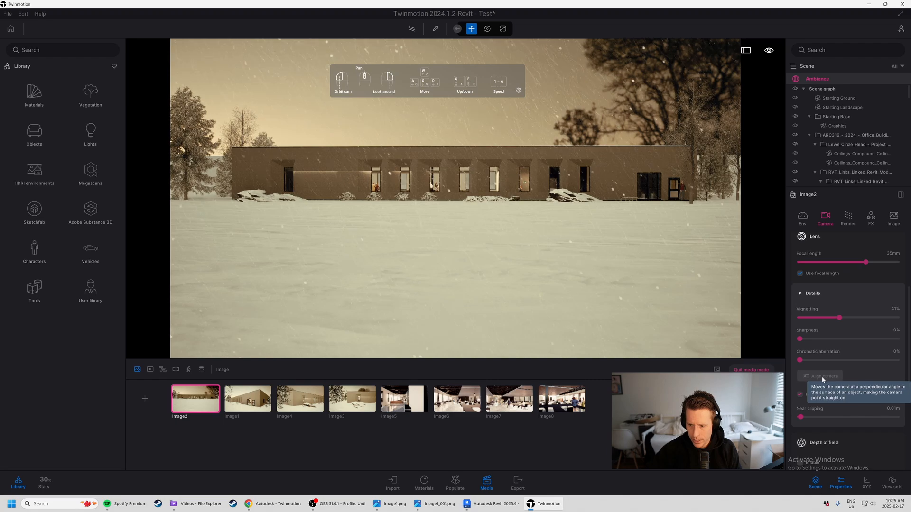
left_click(821, 377)
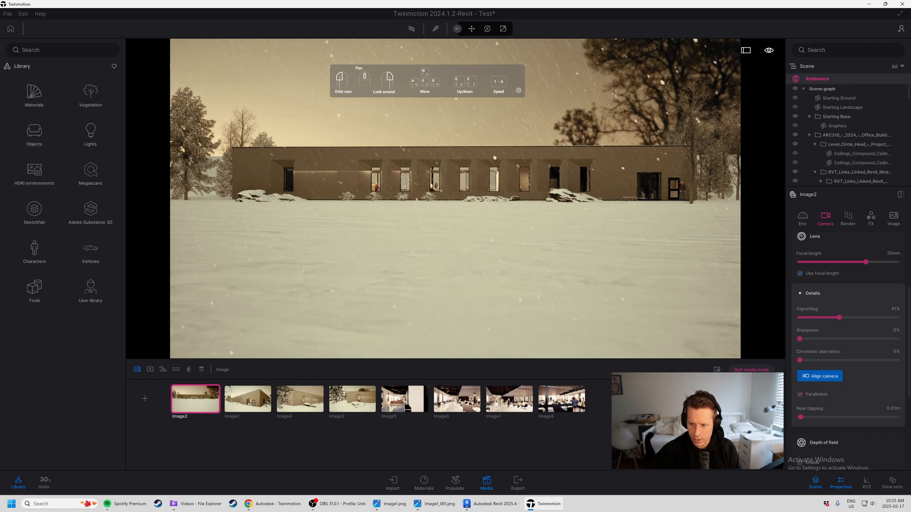
left_click(479, 155)
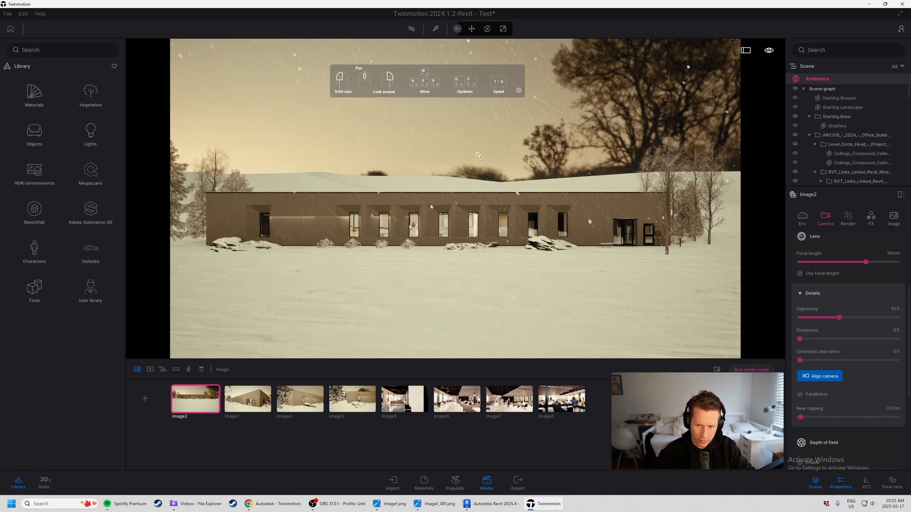
Step: Slide the camera sideways along the long facade until the whole building sits centred in the view
key("d")
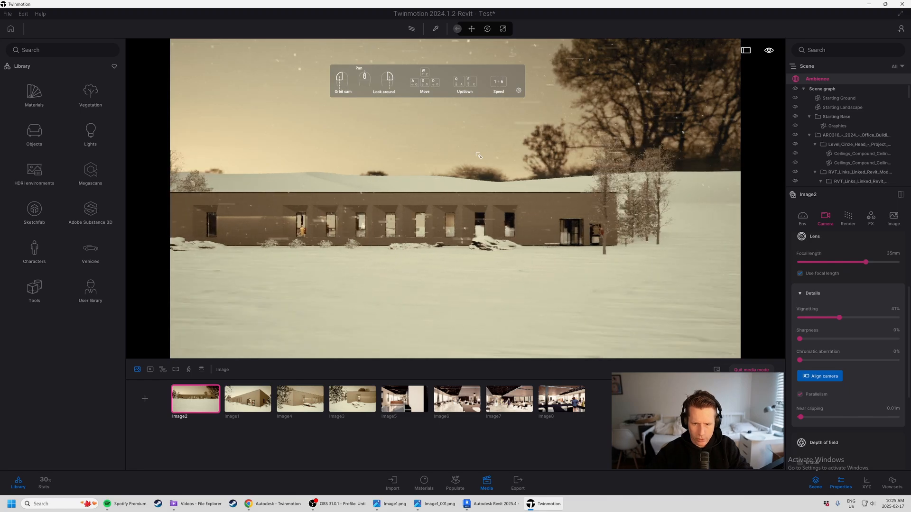
key("a")
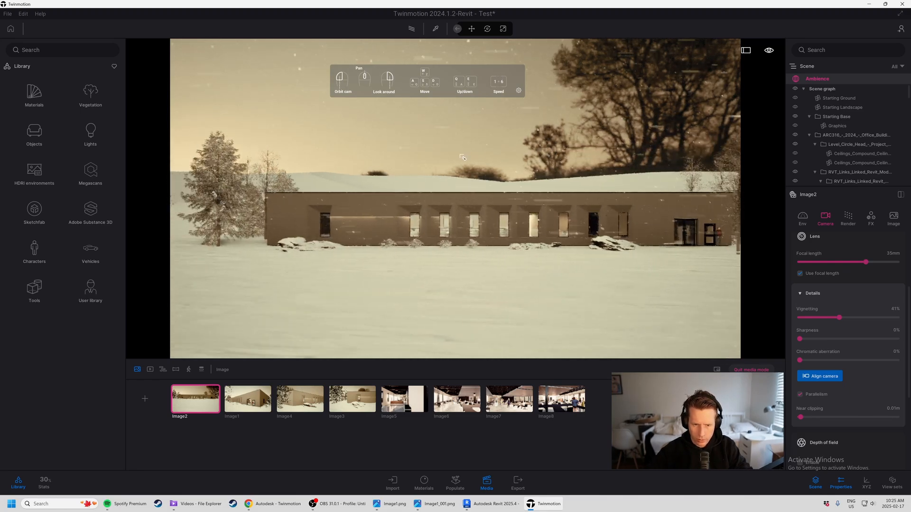
key("d")
key("a")
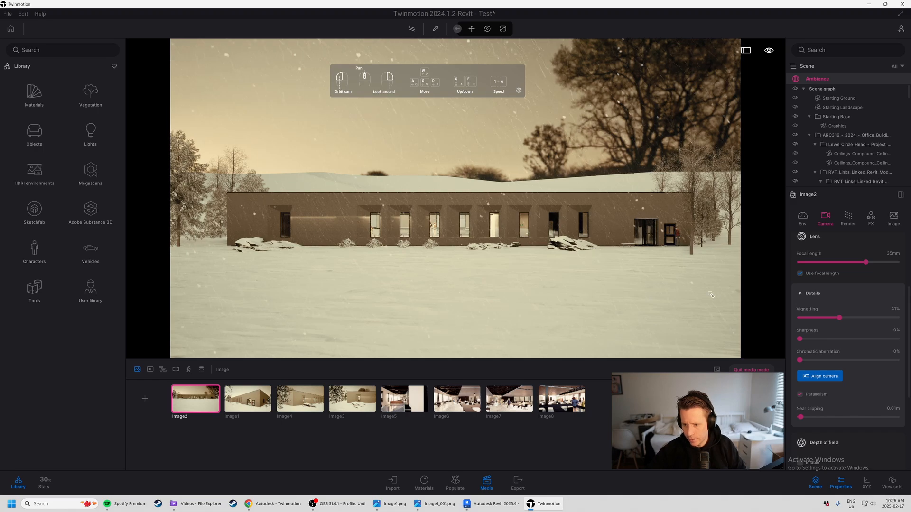
Step: Try Image2's depth of field with a focus distance of 0.10 m and turn the effect off again
scroll(839, 387, "down", 2)
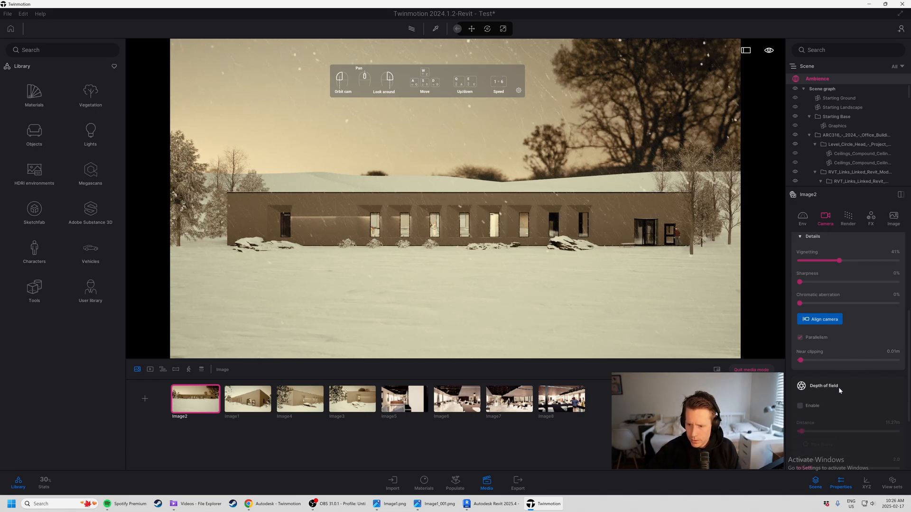
scroll(839, 387, "down", 3)
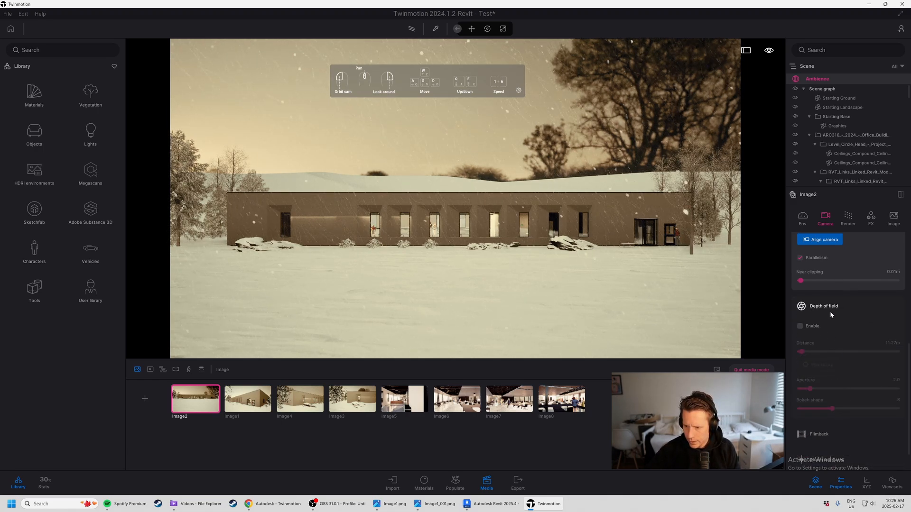
left_click(801, 325)
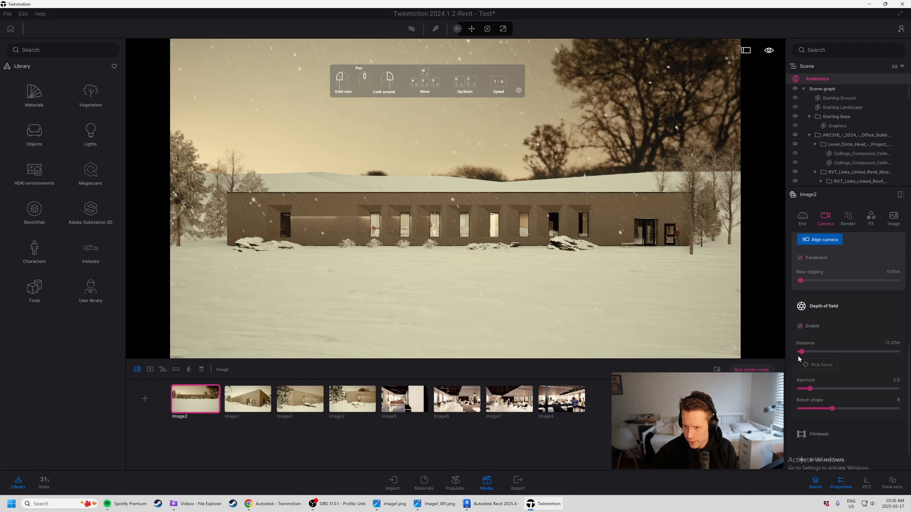
mouse_move(805, 353)
left_mouse_down()
mouse_move(825, 353)
mouse_move(798, 354)
left_mouse_up()
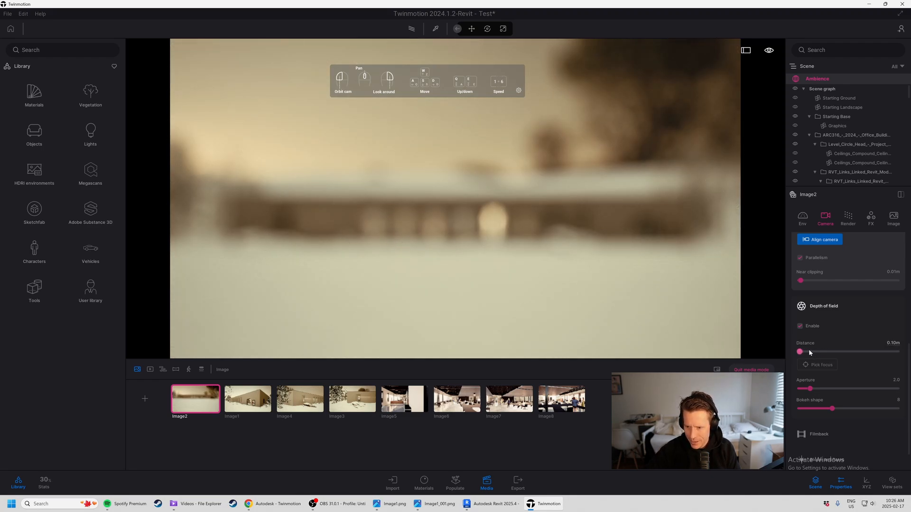
left_click_drag(800, 353, 802, 353)
left_click(809, 328)
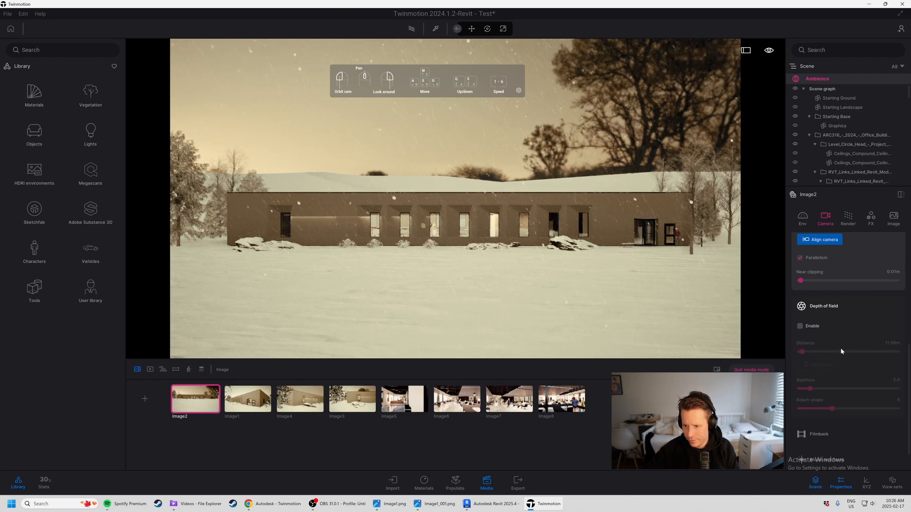
Step: Update the saved Image2 to match the current camera view and settings
scroll(866, 373, "down", 1)
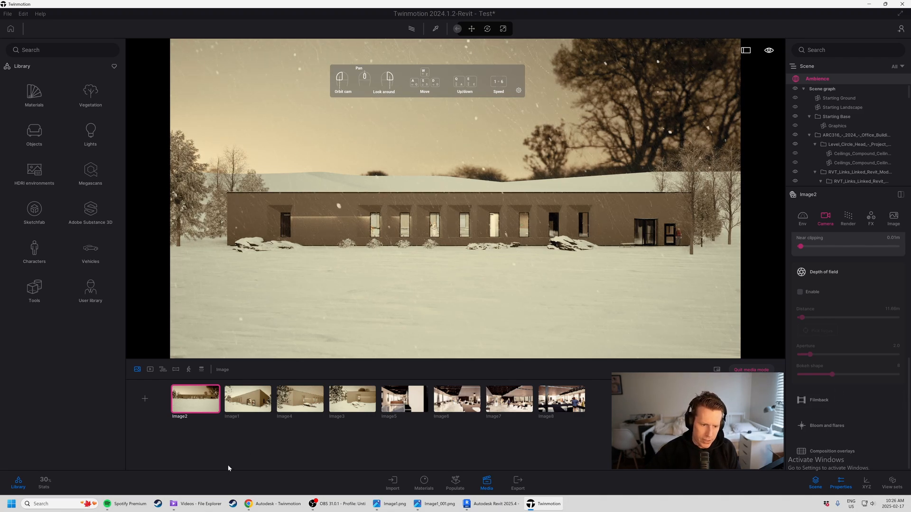
mouse_move(200, 401)
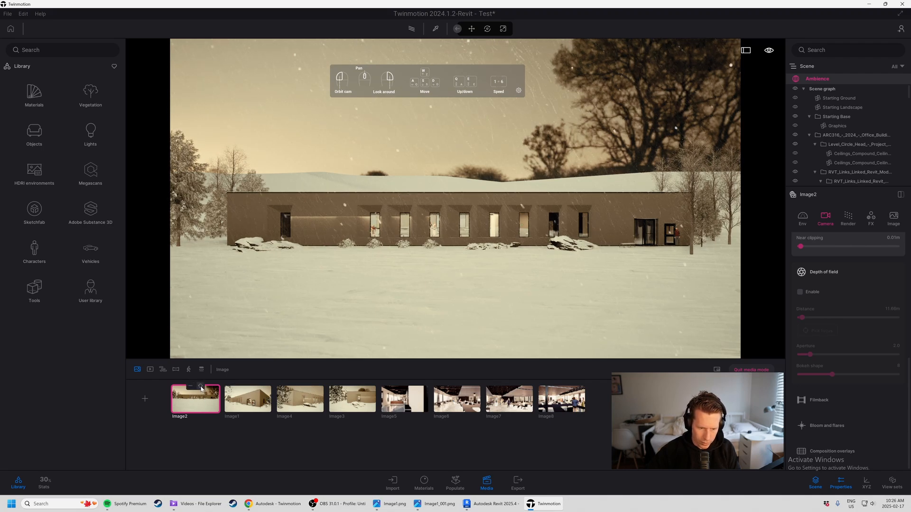
left_click(201, 388)
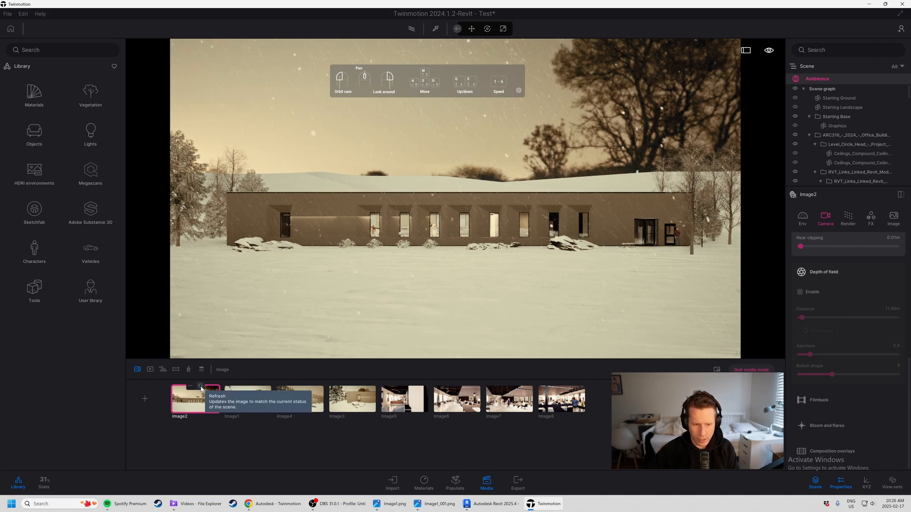
Step: Look through the saved exterior images and the interior Image5, and return to Image2
left_click(252, 409)
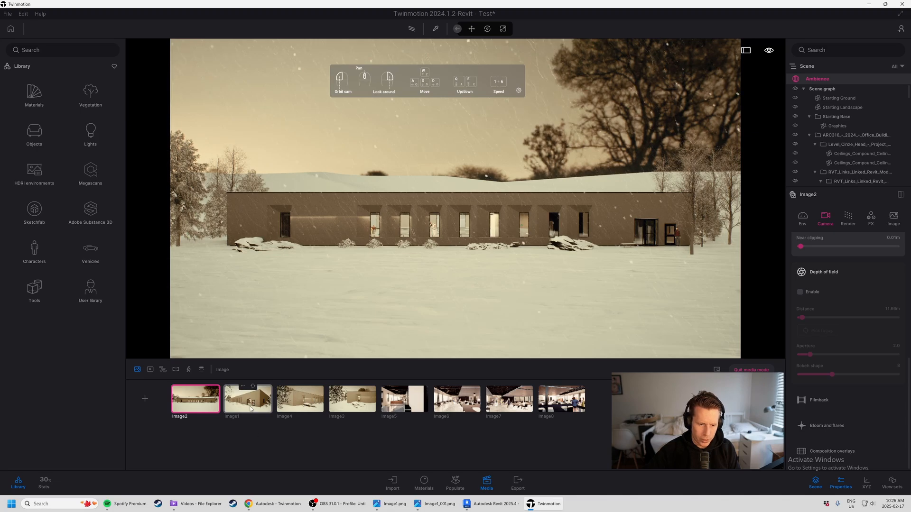
left_click(214, 406)
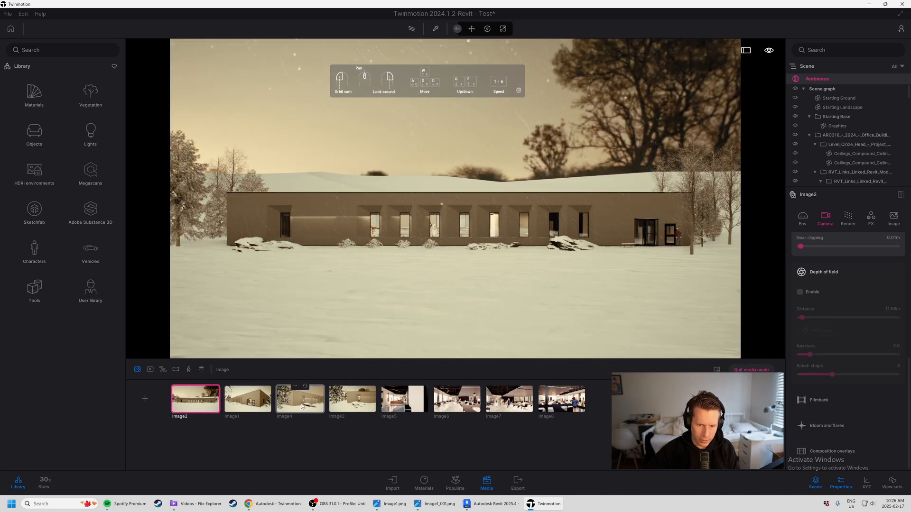
left_click(304, 407)
left_click(360, 402)
left_click(404, 401)
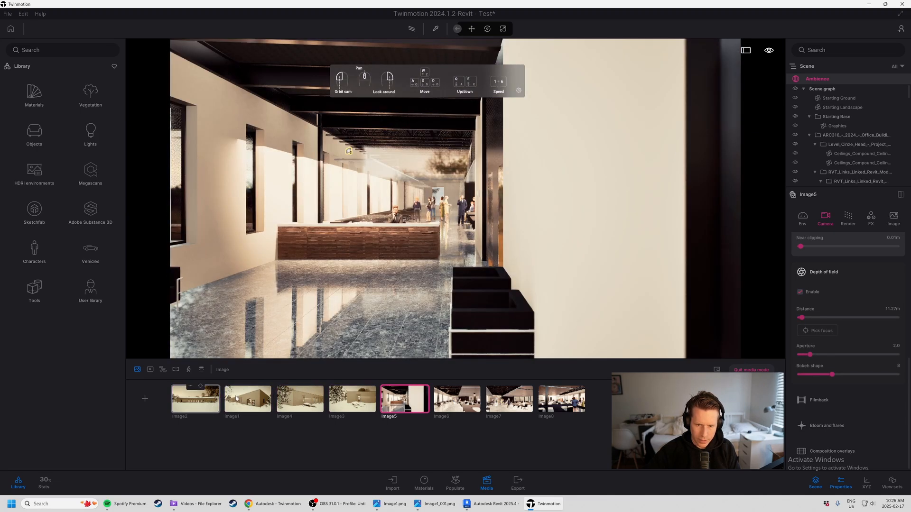
left_click(195, 409)
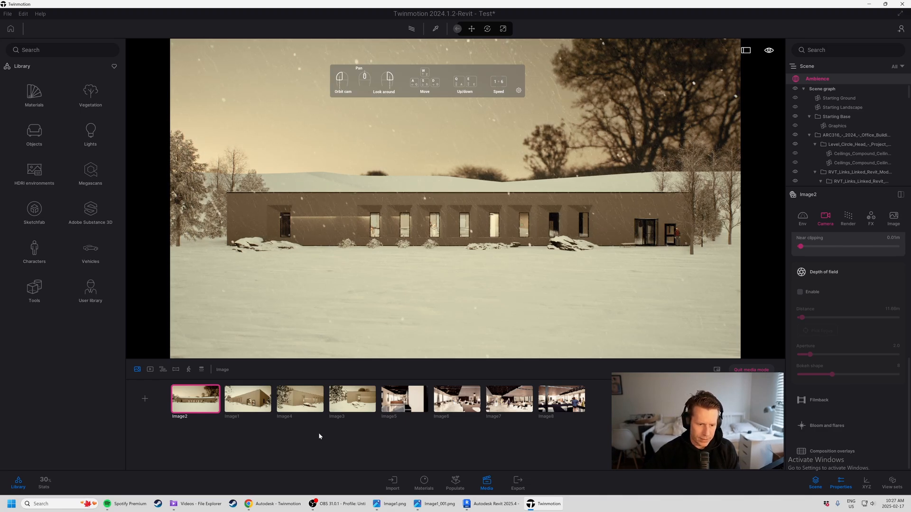
Step: Review the full set of saved images from Image1 through Image8 and reload Image2
left_click(247, 398)
left_click(313, 400)
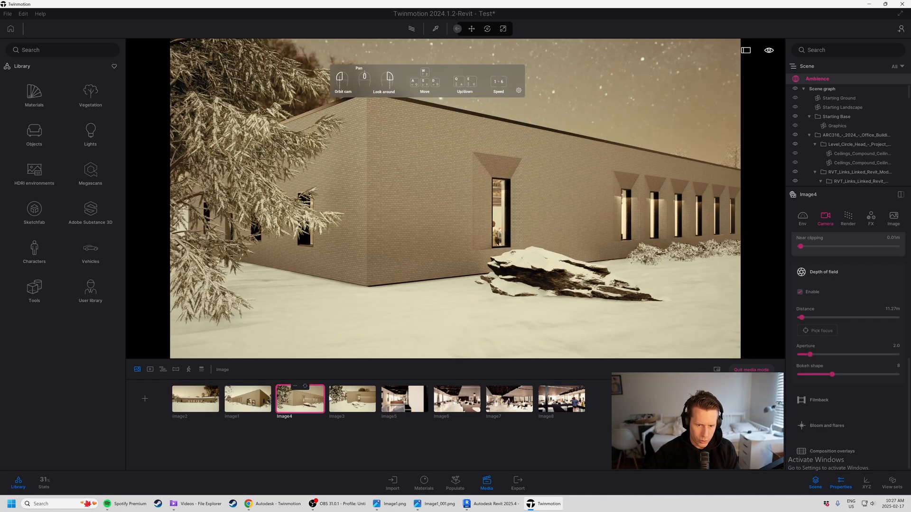
left_click(363, 405)
left_click(408, 405)
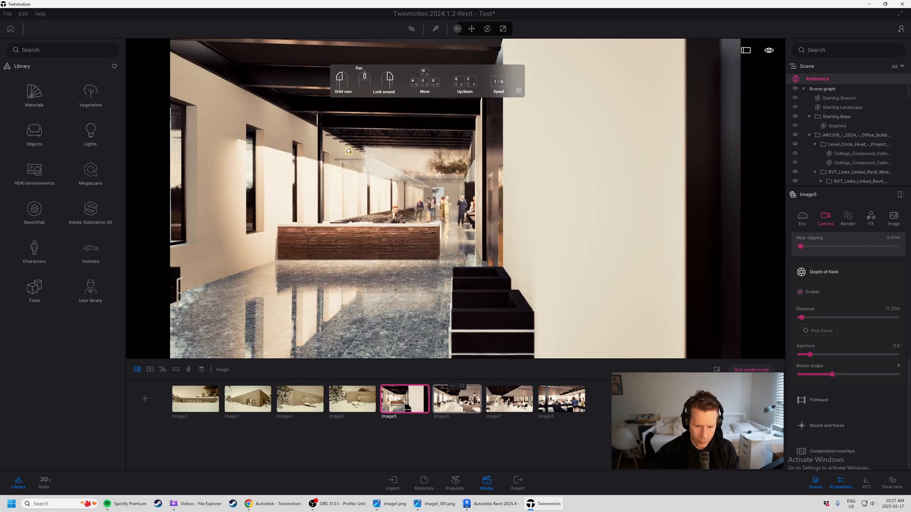
left_click(457, 401)
left_click(509, 400)
left_click(562, 401)
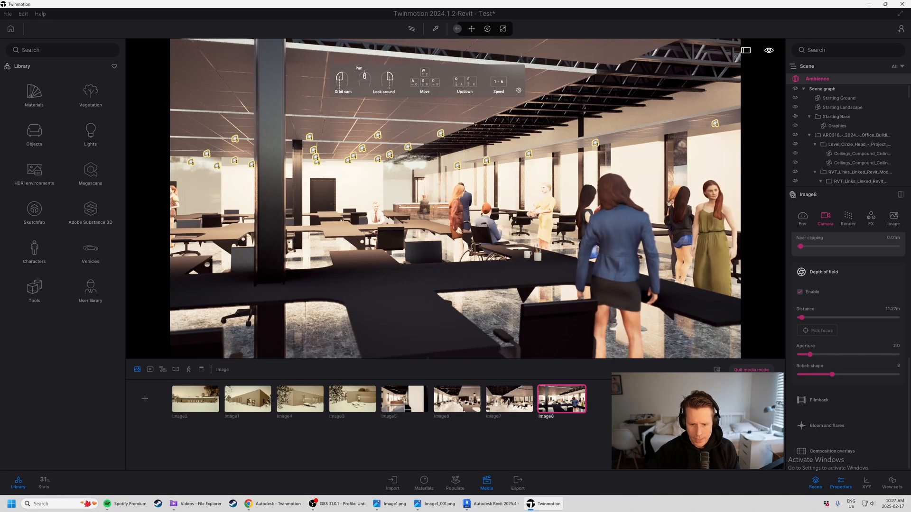
left_click(189, 400)
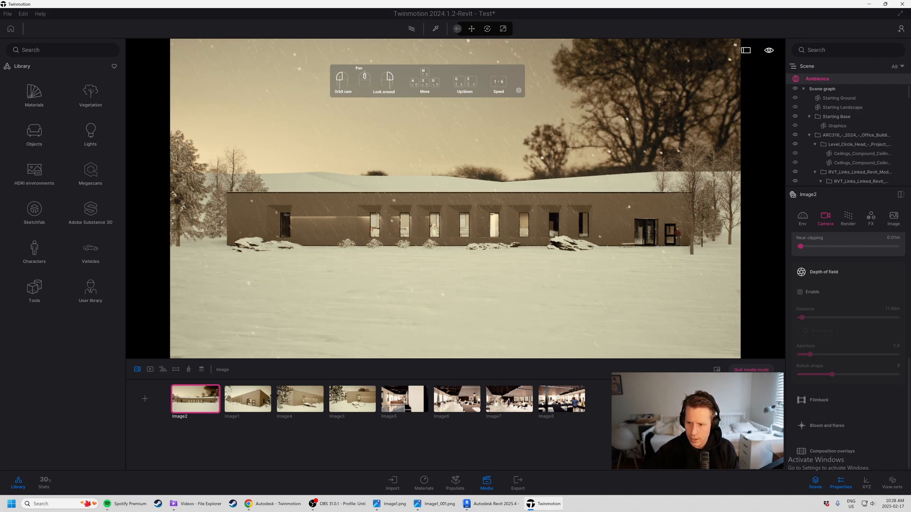
Step: Open Video1, preview its camera movement by playing Video part01, and return to its first keyframe
left_click(150, 370)
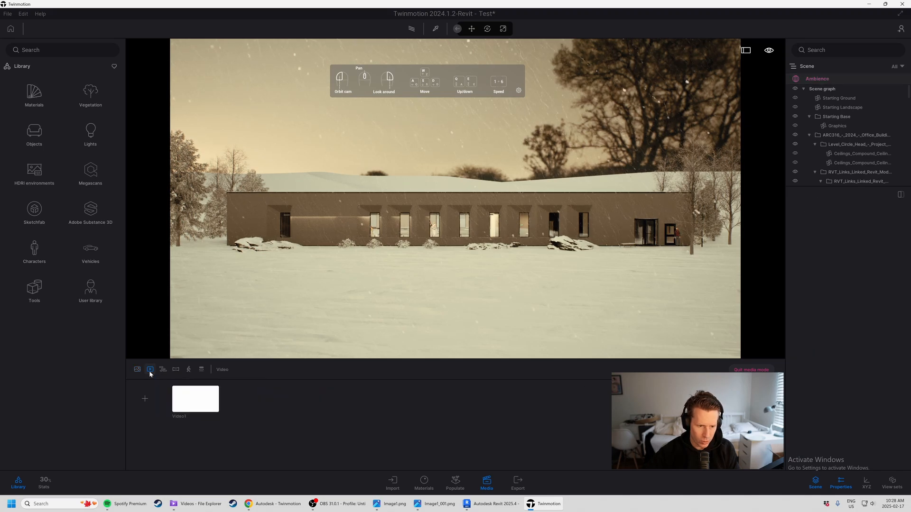
left_click(195, 400)
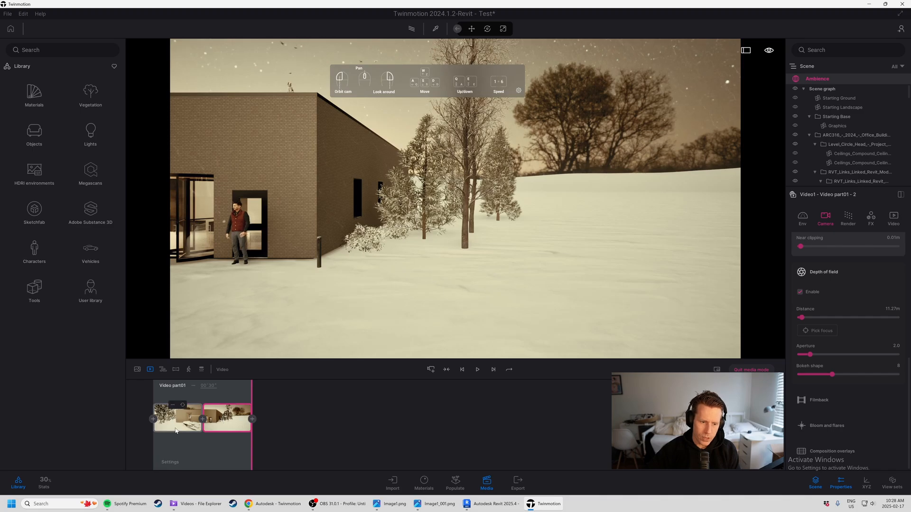
left_click(228, 422)
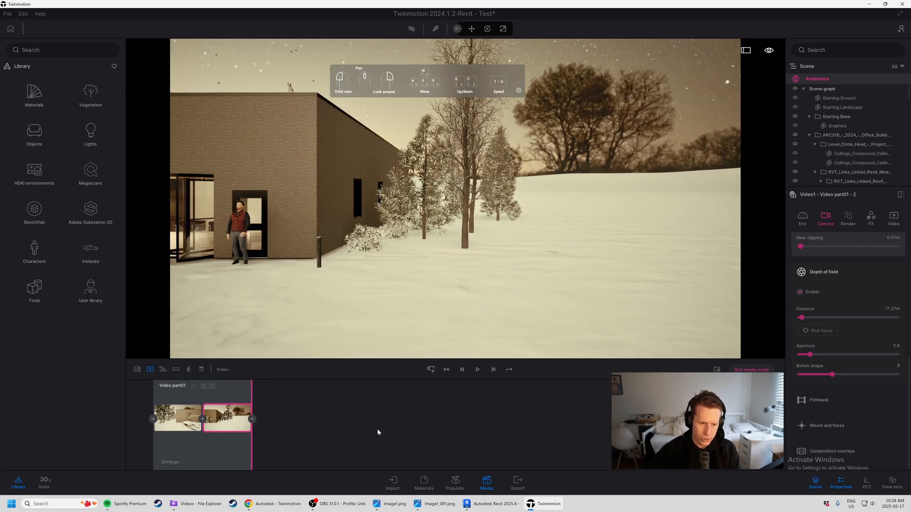
left_click(478, 369)
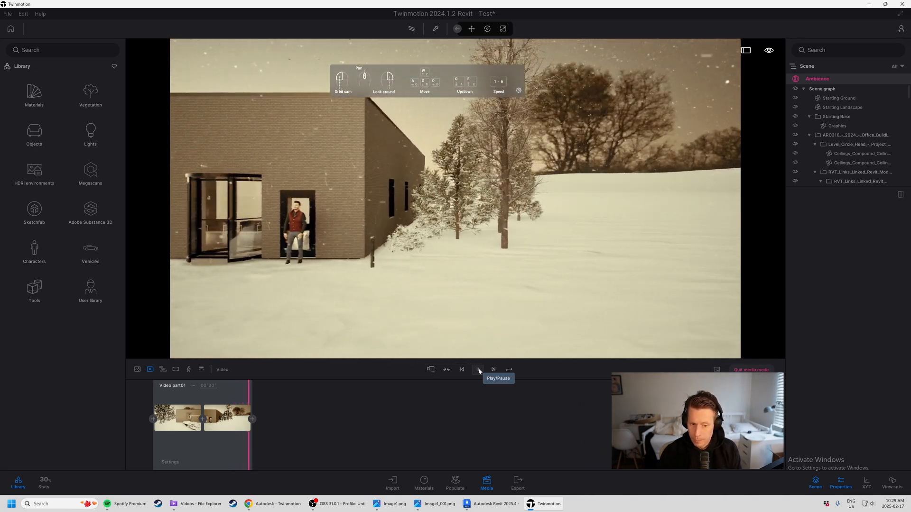
left_click(479, 371)
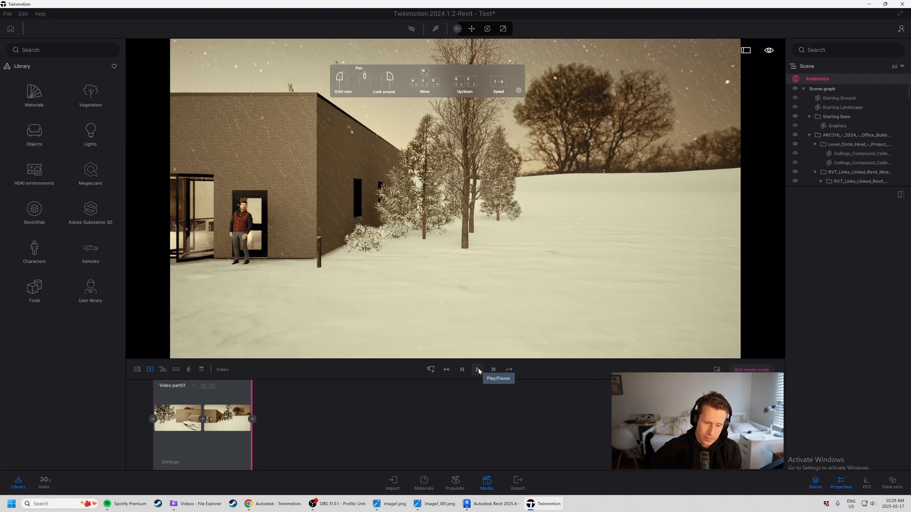
left_click(176, 420)
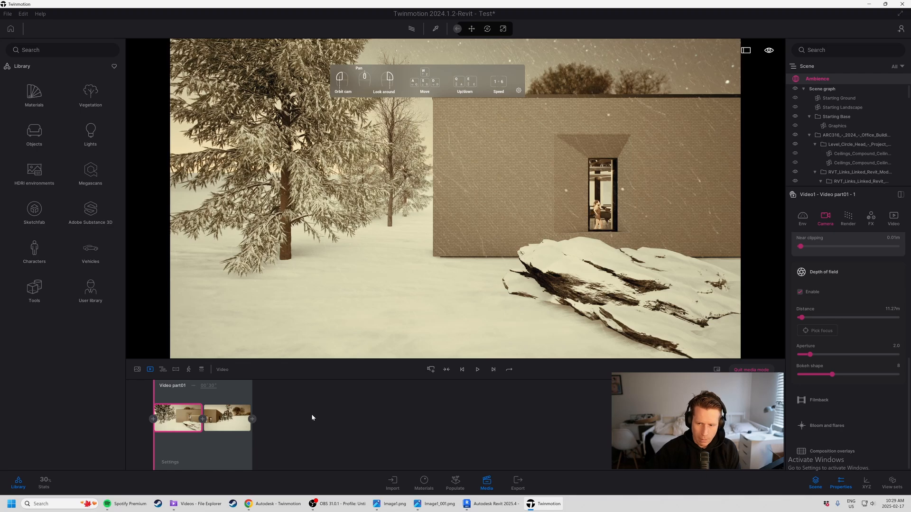
Step: Return to the saved images and enable path tracer rendering for the current view
left_click(136, 371)
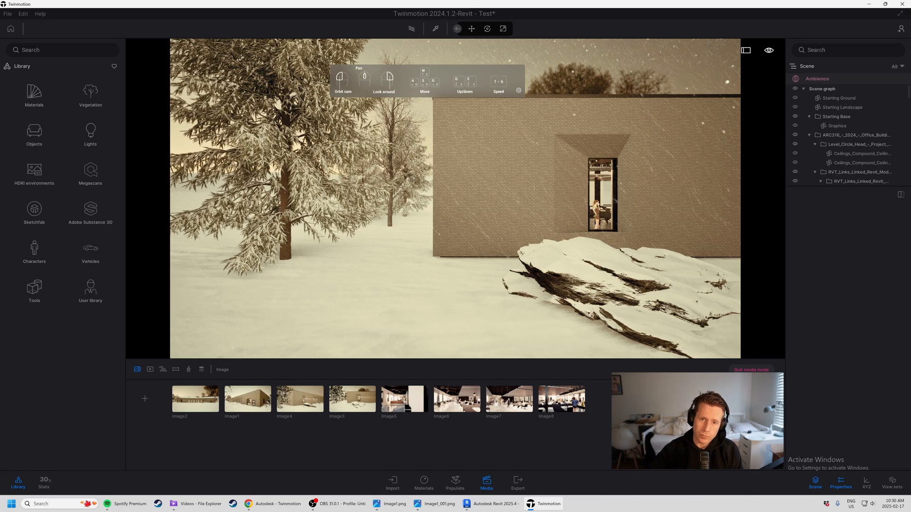
left_click(412, 29)
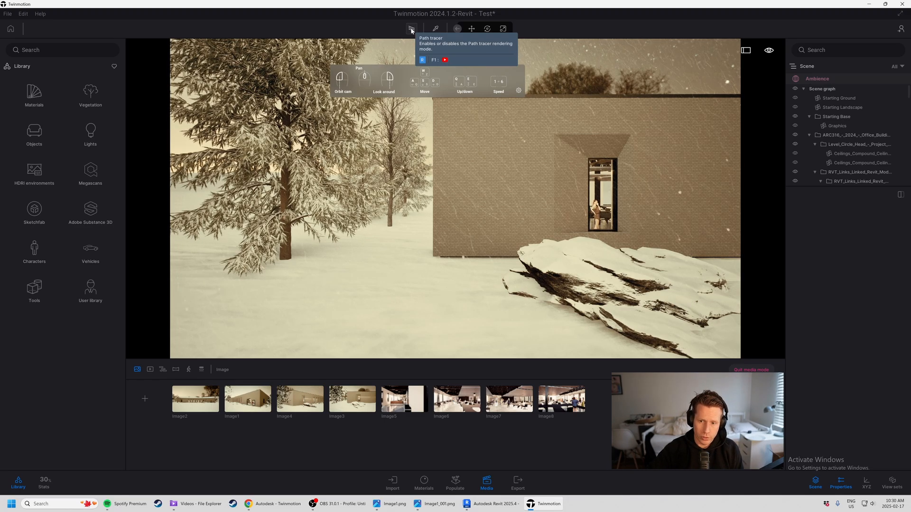
left_click(411, 29)
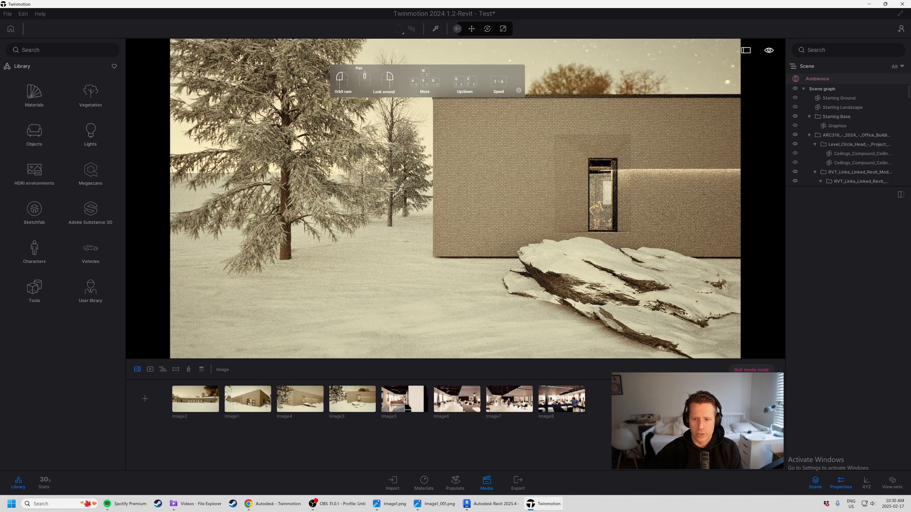
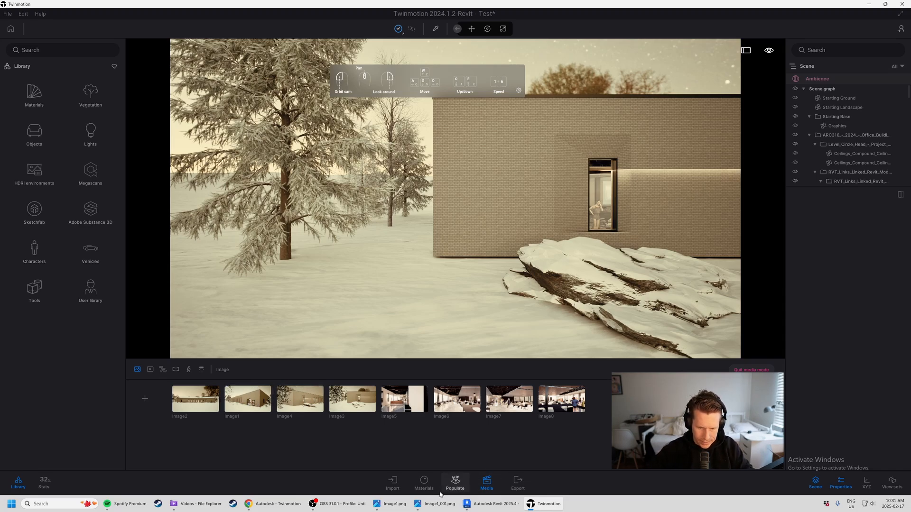
Step: Compare the exported renders Image1.png and Image1_001.png side by side and close both files
left_click(402, 506)
left_click(435, 504)
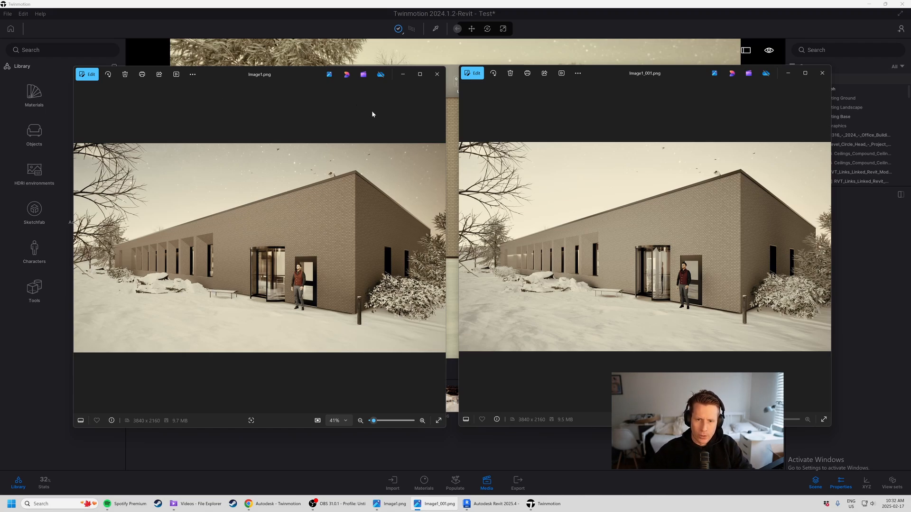
left_click(438, 75)
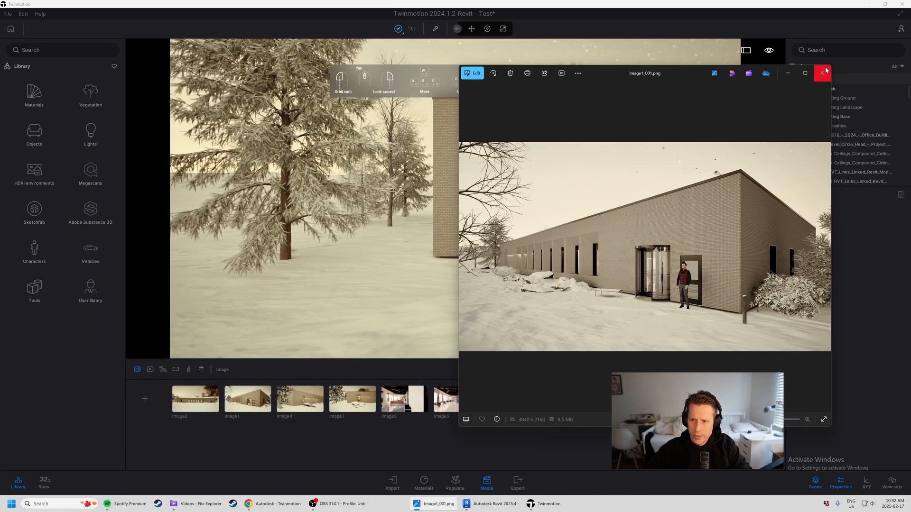
left_click(823, 73)
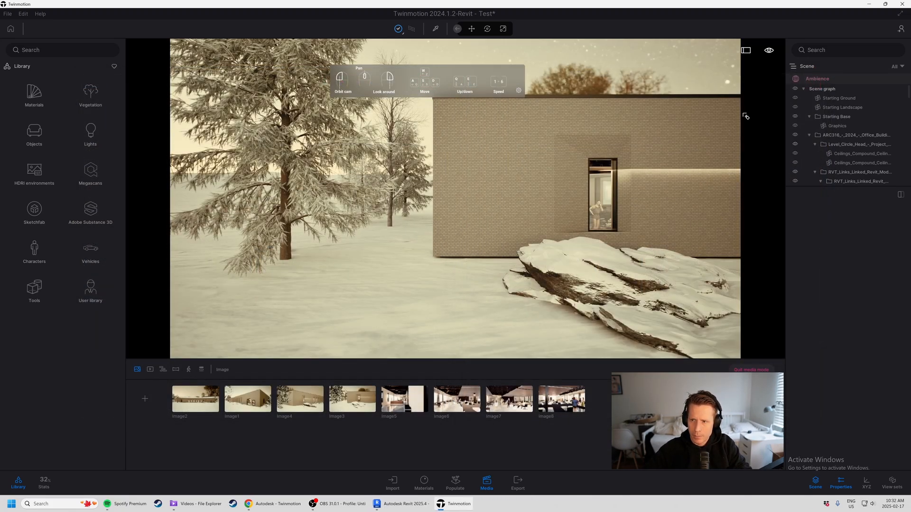
Step: Close Twinmotion with the project saved, and close the Videos folder window
left_click(902, 4)
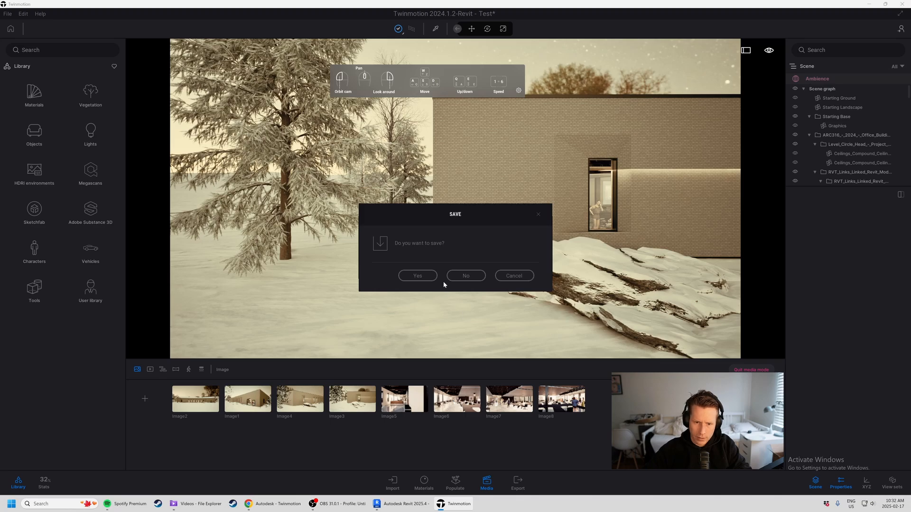
left_click(417, 275)
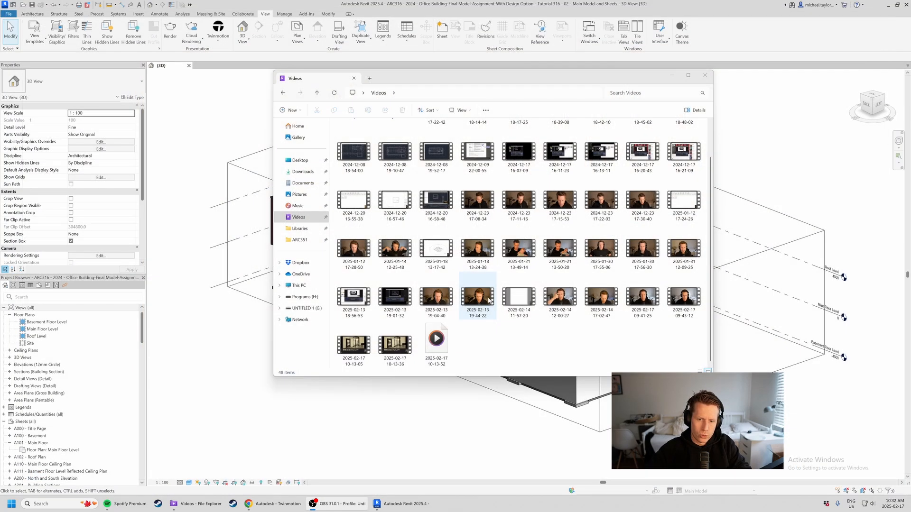
left_click(705, 74)
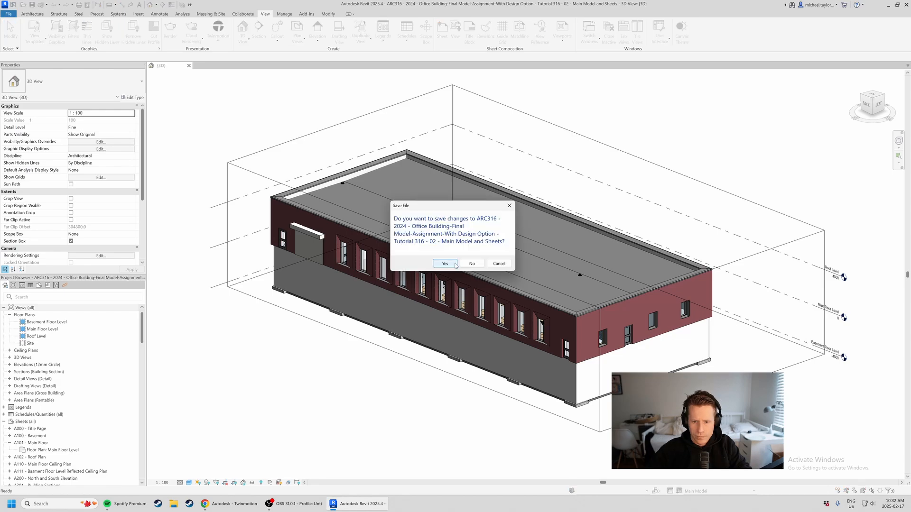
Step: Save the current model on closing it, and open Test.rvt from Desktop > HUMBER > 2024 - Fall > ARC 252 > Tutorial Models > ARC316 - Models
left_click(444, 264)
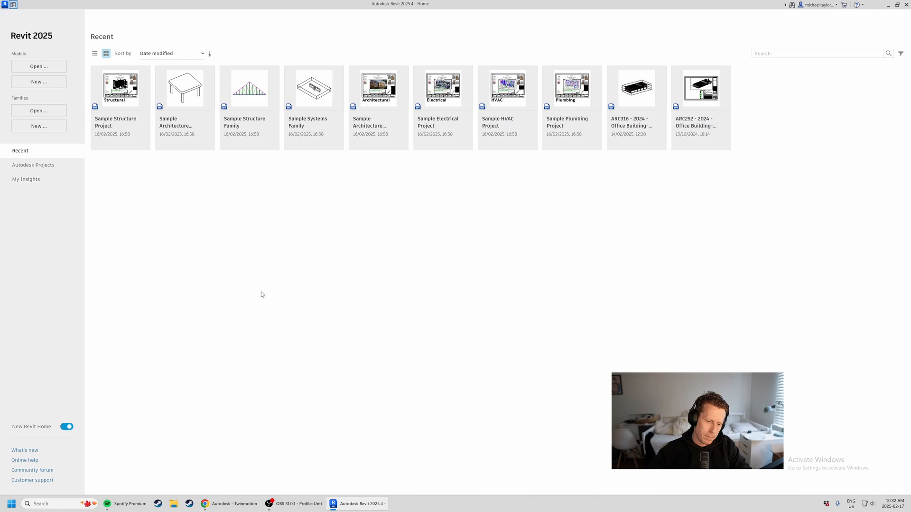
left_click(172, 504)
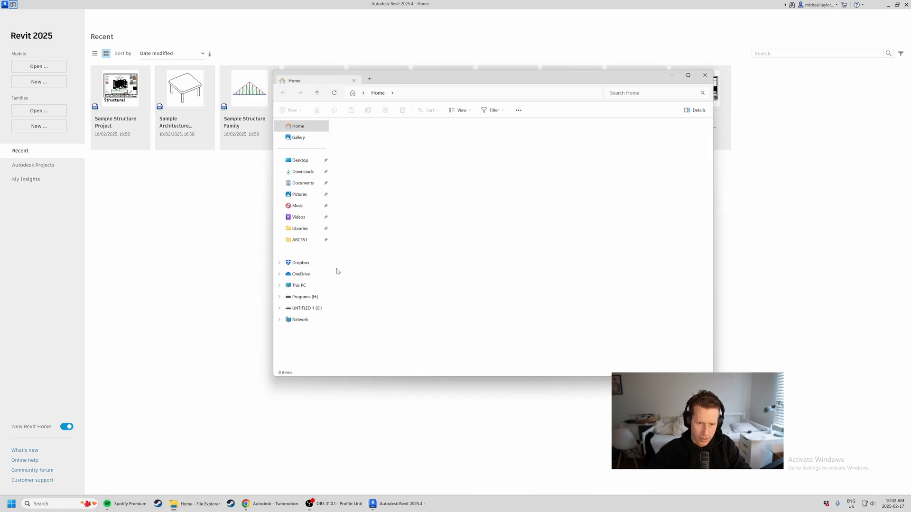
left_click(302, 171)
left_click(300, 160)
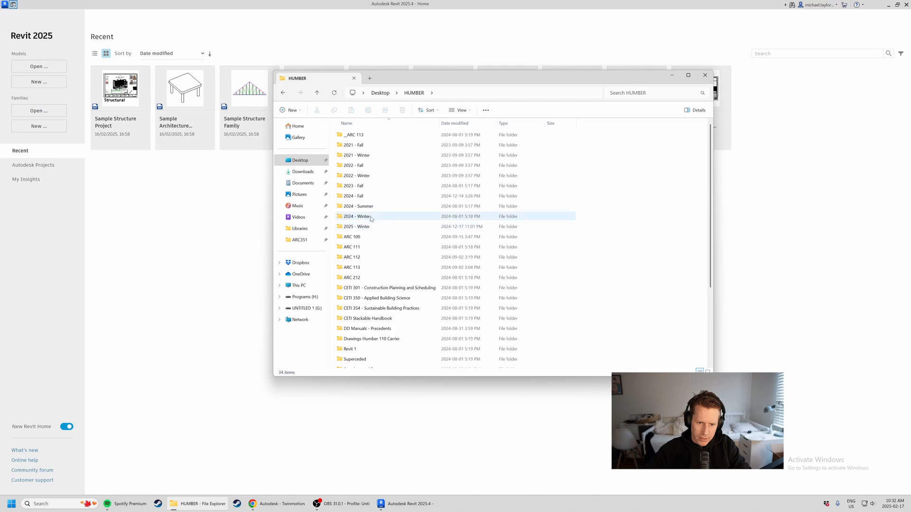
left_click(366, 198)
double_click(367, 197)
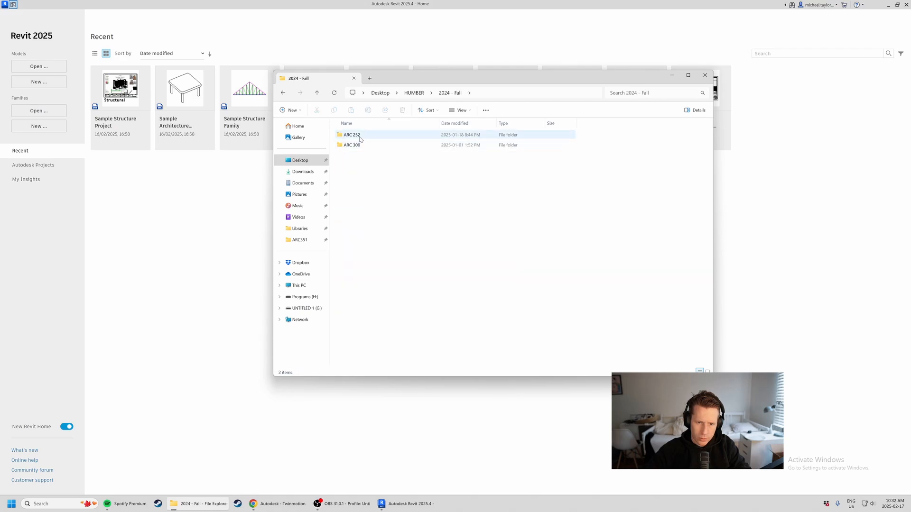
double_click(353, 135)
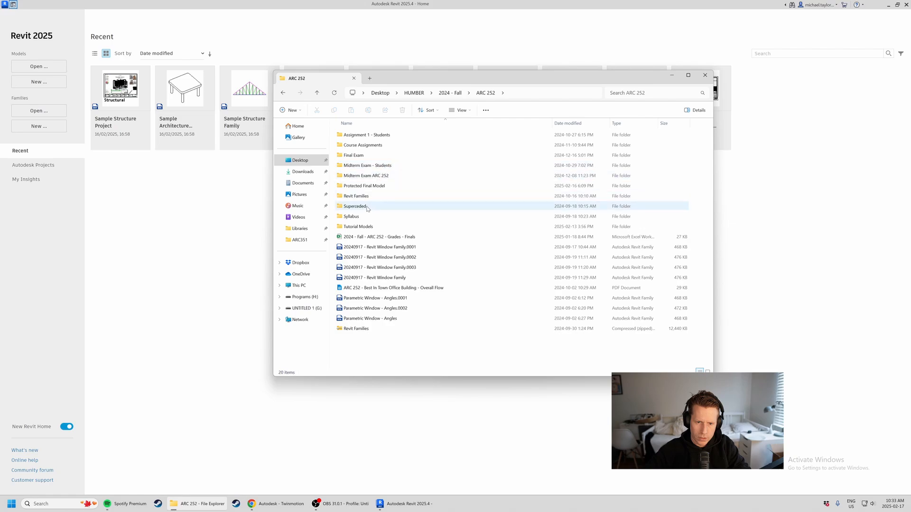
double_click(361, 226)
double_click(361, 135)
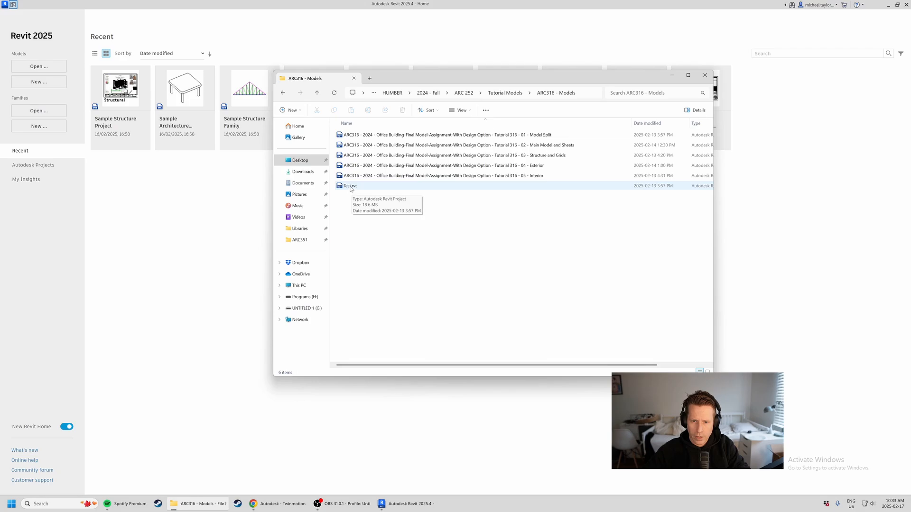
double_click(350, 186)
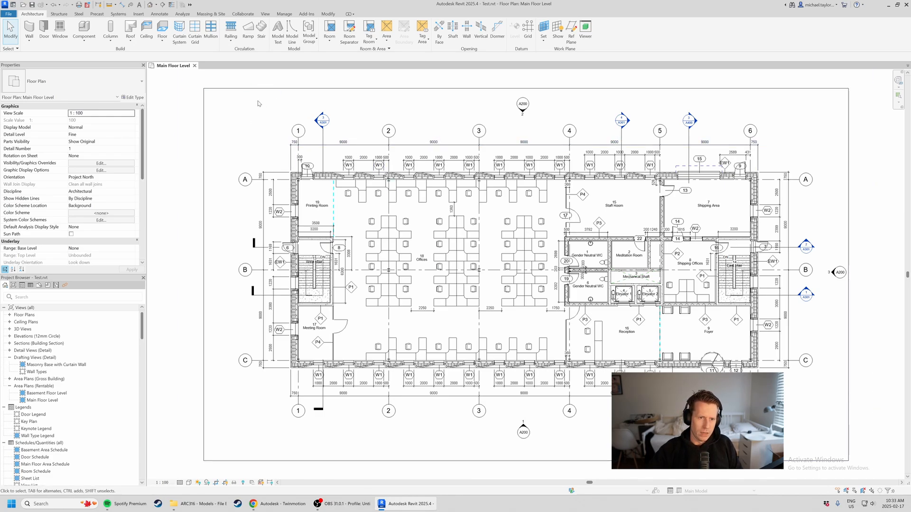
Step: Open the default 3D view and extend the section box past the building's cut end so it encloses the whole model
left_click(149, 6)
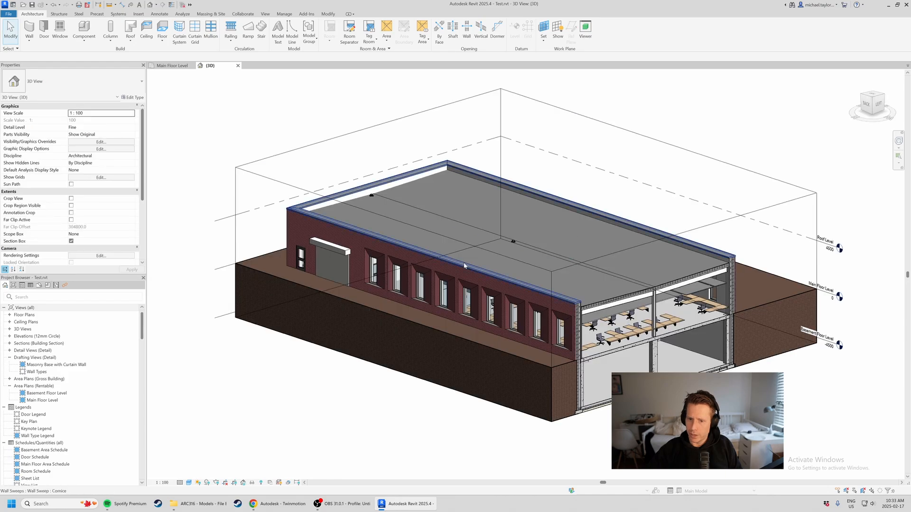
scroll(350, 198, "down", 3)
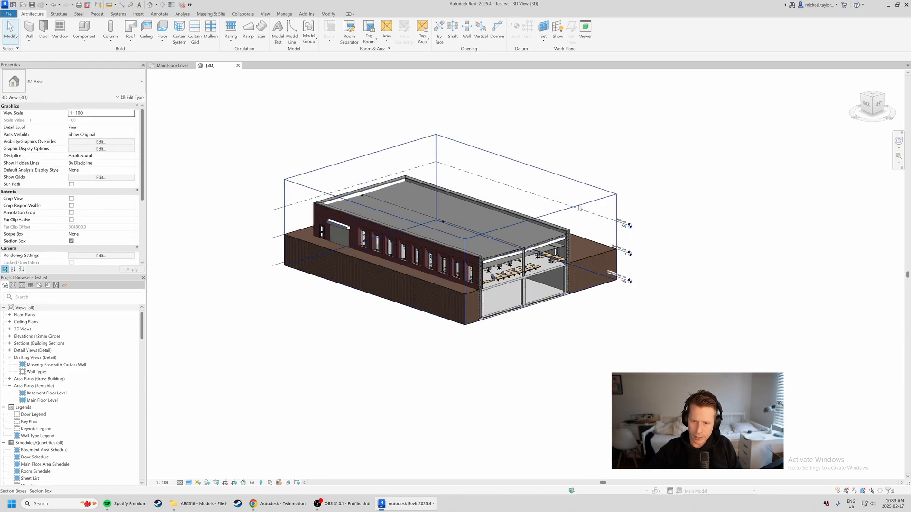
left_click(284, 180)
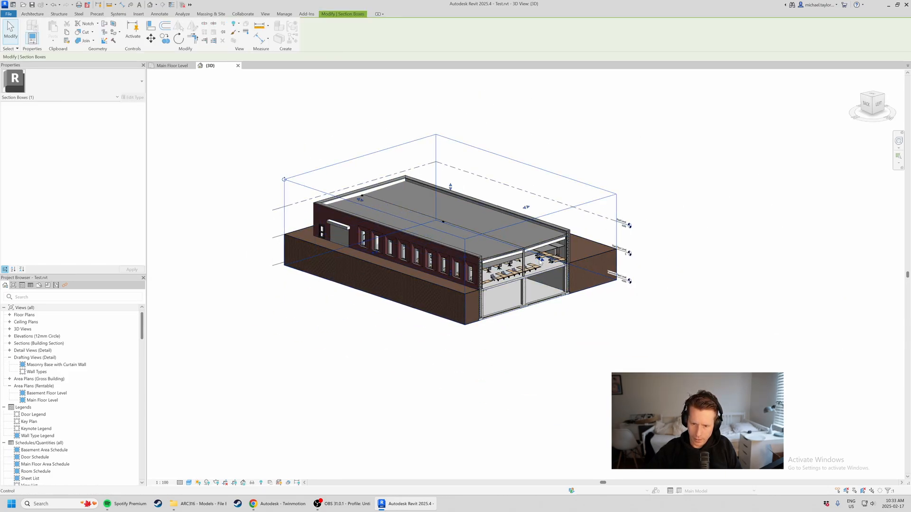
left_click_drag(541, 259, 634, 290)
left_click(467, 384)
scroll(332, 259, "up", 2)
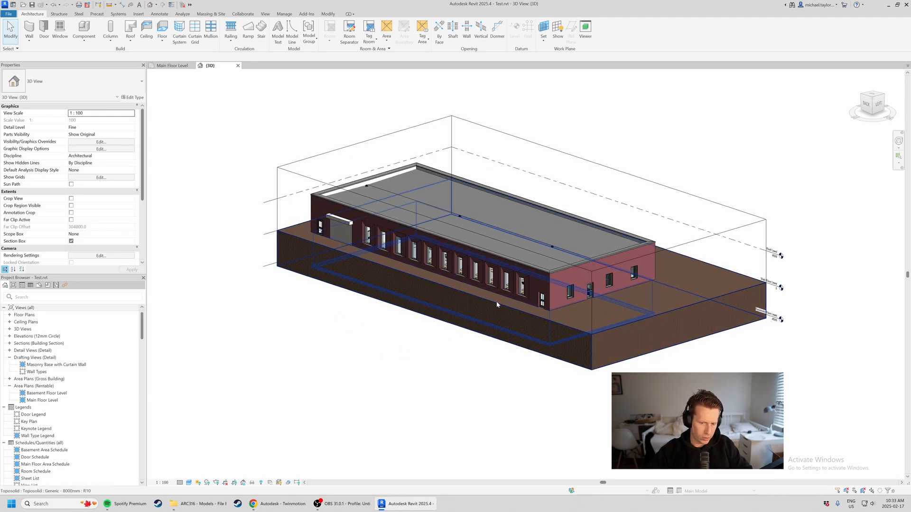
middle_click_drag(596, 267, 498, 290, "shift")
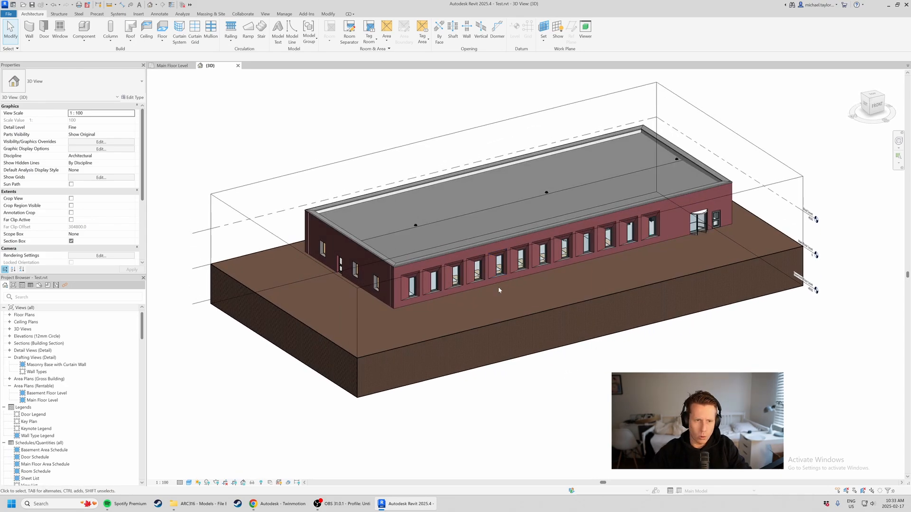
Step: Open the 3D view of the Test model in Twinmotion
left_click(265, 14)
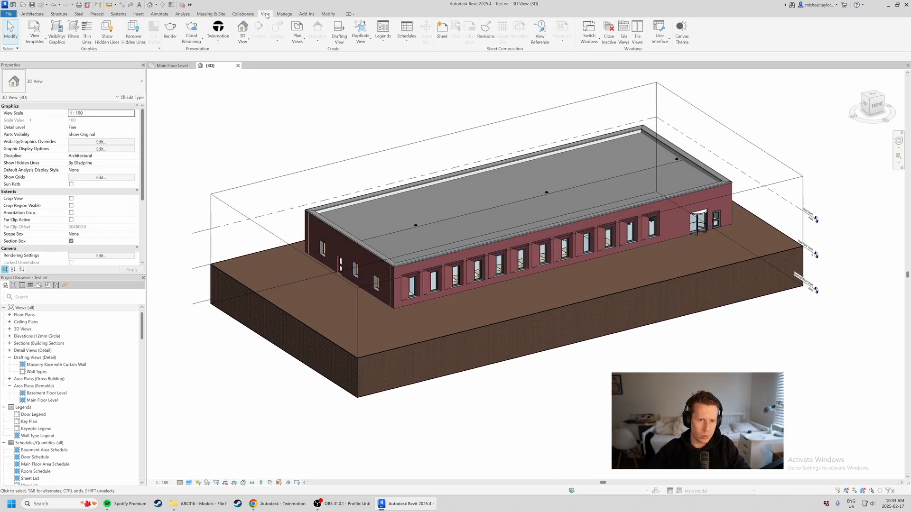
left_click(217, 41)
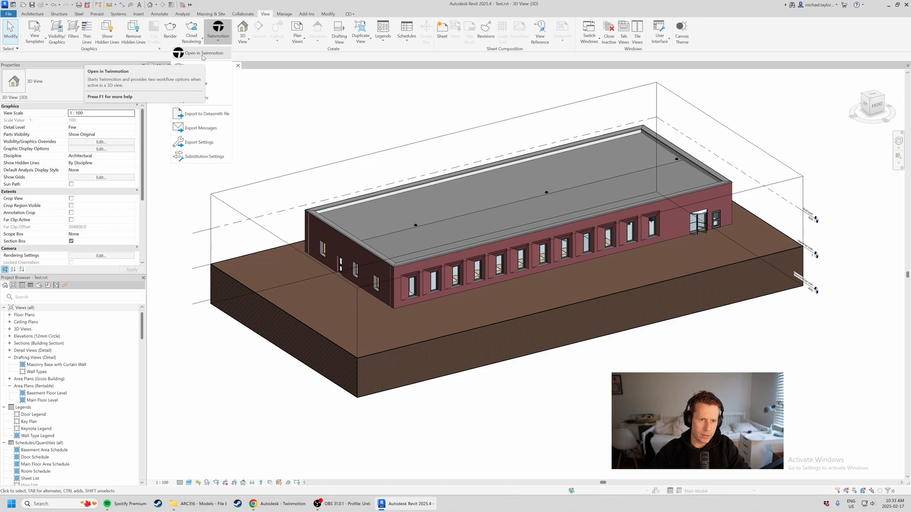
left_click(203, 54)
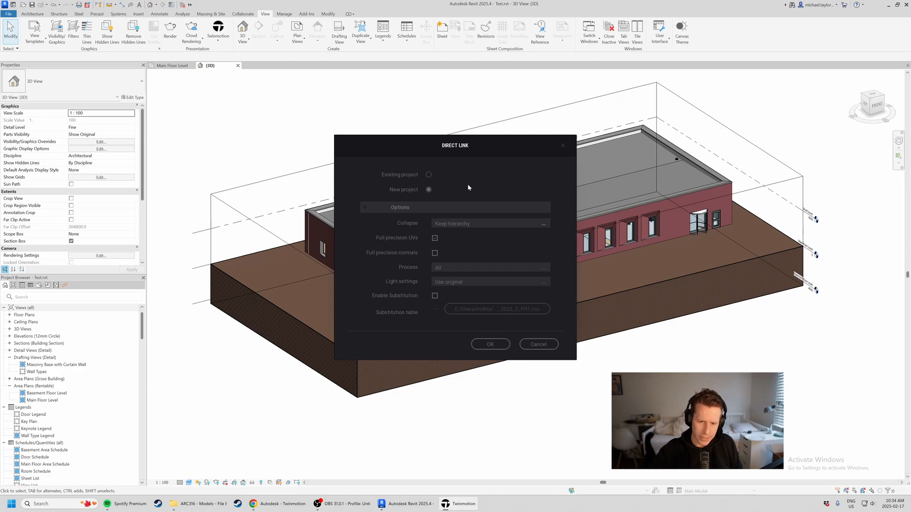
Step: Review the Direct Link collapse, process and light options, and create a new project with Keep hierarchy, process All and original light settings
left_click(395, 207)
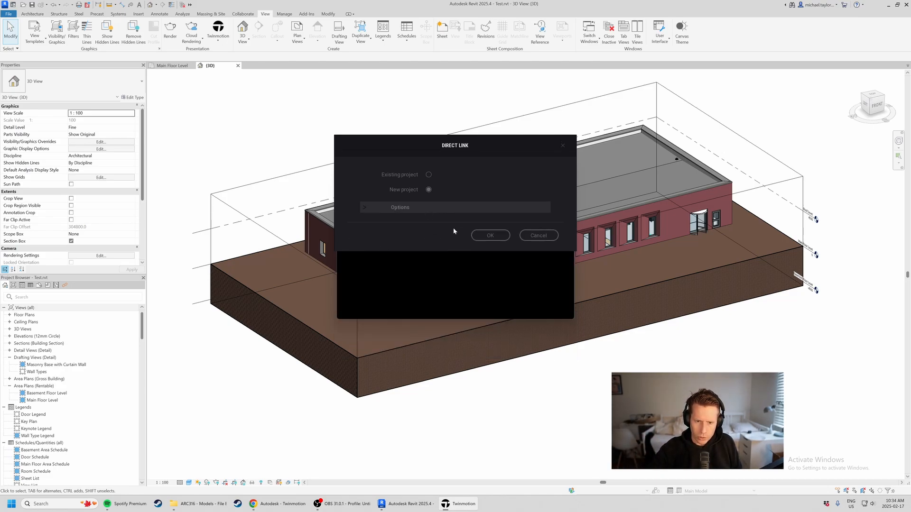
left_click(403, 207)
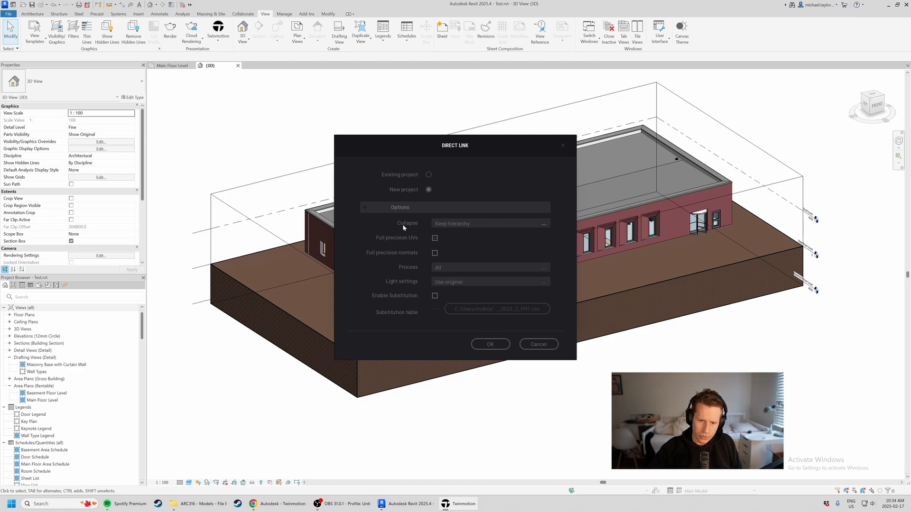
left_click(544, 225)
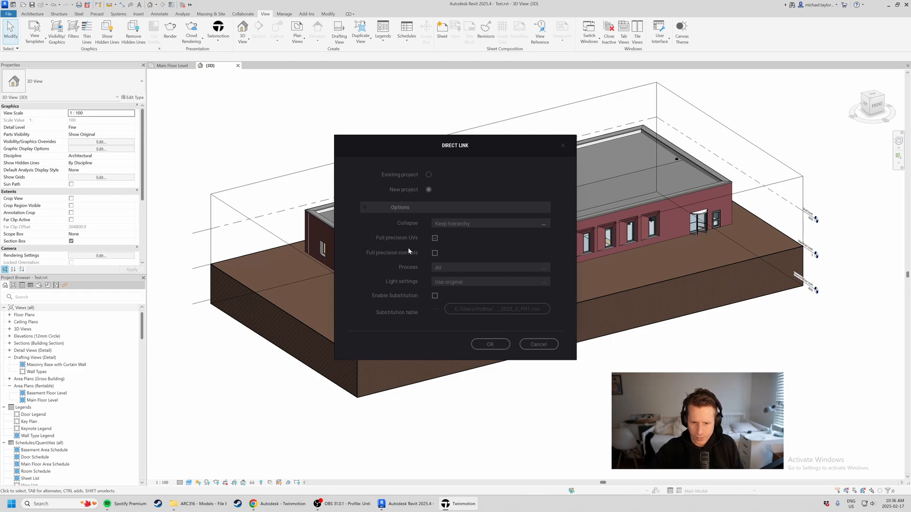
left_click(488, 266)
left_click(488, 267)
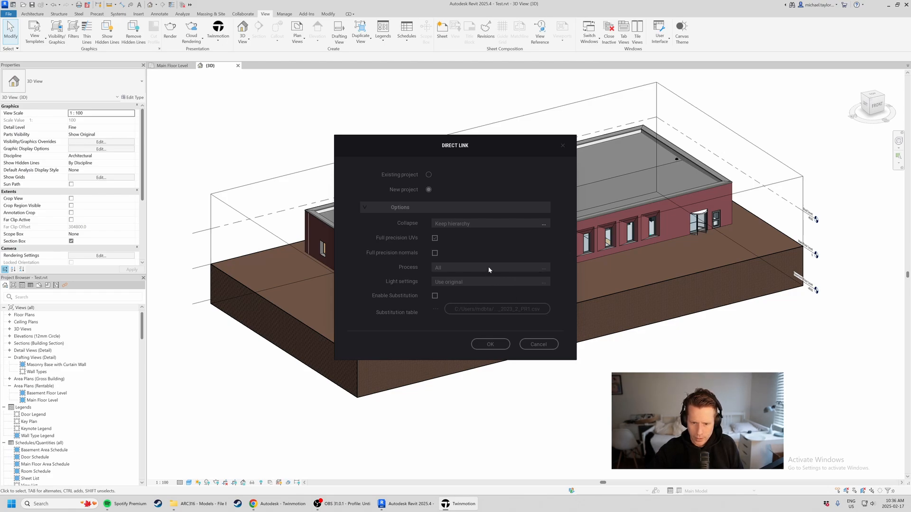
left_click(488, 267)
left_click(505, 250)
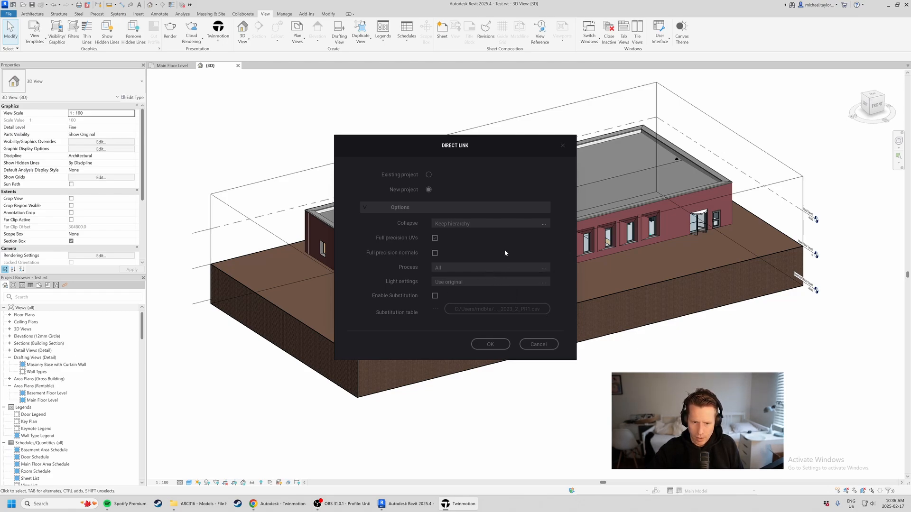
left_click(524, 283)
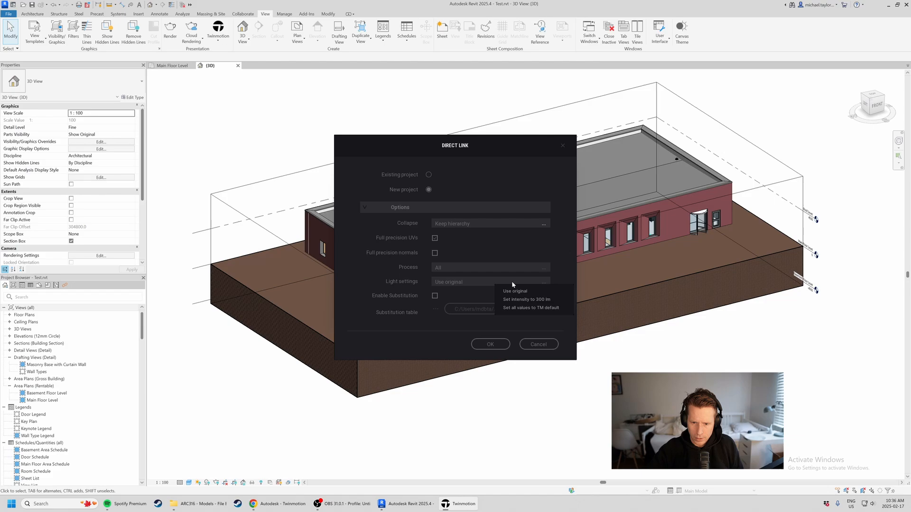
left_click(540, 248)
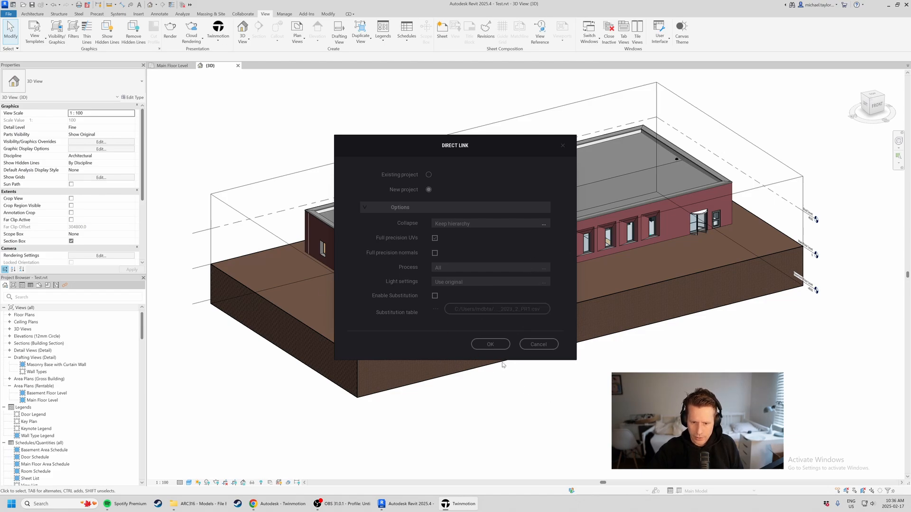
left_click(501, 345)
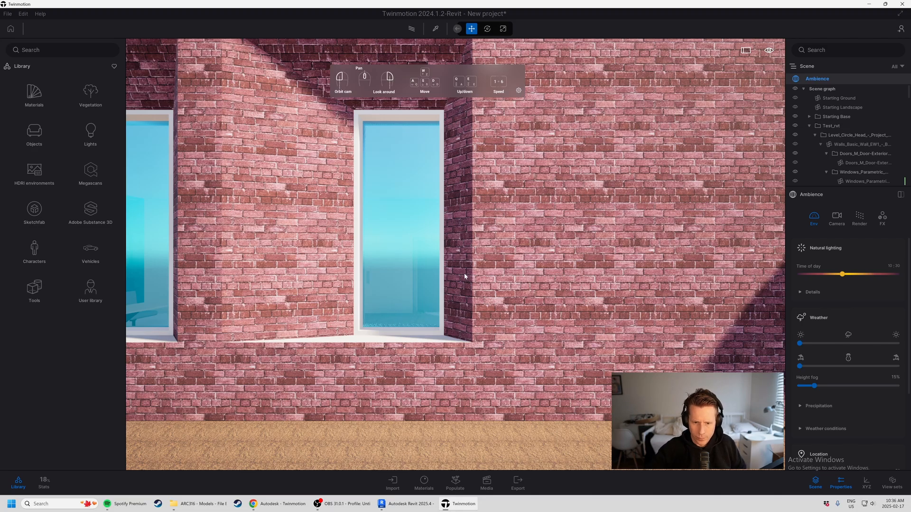
Step: Examine the imported building and its ground slab from outside, viewing the window facade, entrance corner and roof from a distance
scroll(489, 290, "down", 6)
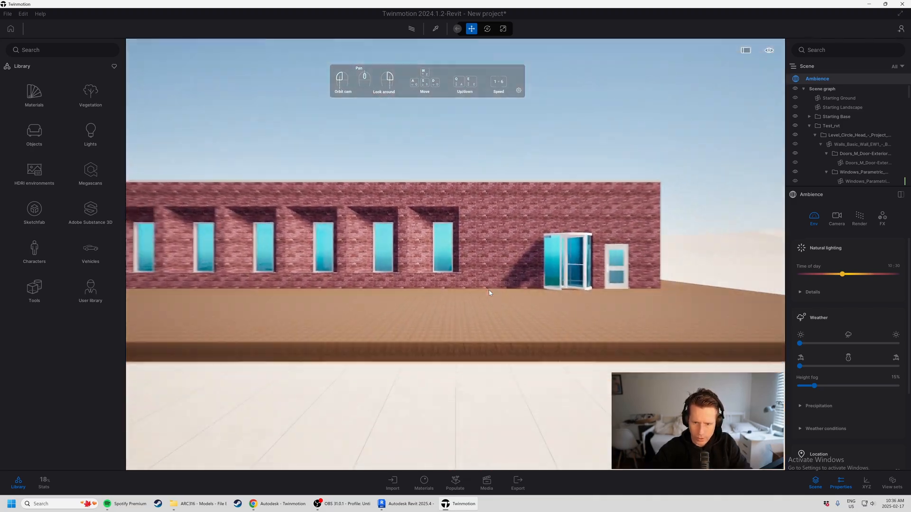
right_click_drag(489, 290, 442, 301)
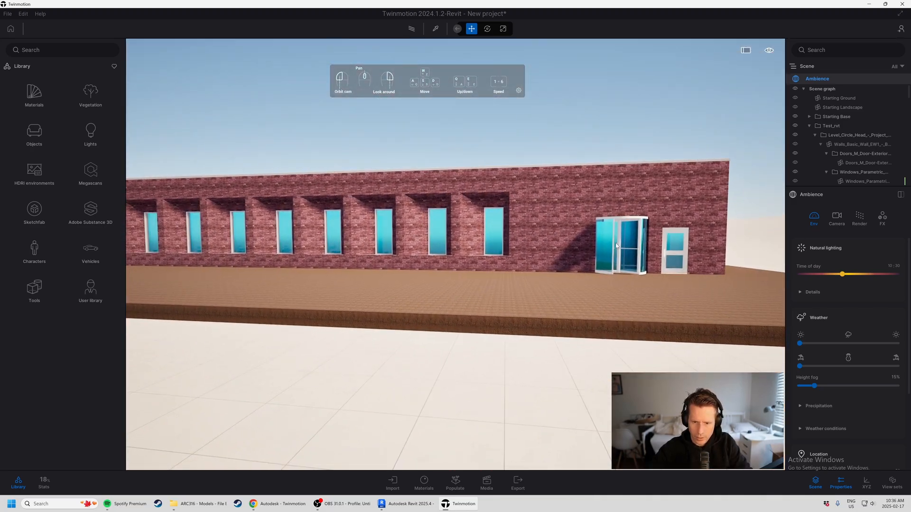
middle_click_drag(488, 290, 420, 343)
right_click_drag(732, 182, 569, 211)
scroll(381, 284, "down", 2)
key("s")
key("d")
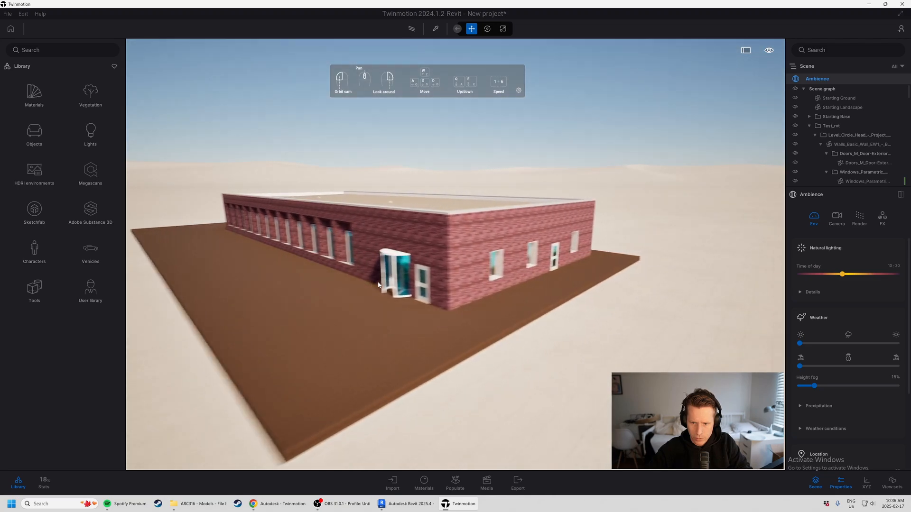
key("a")
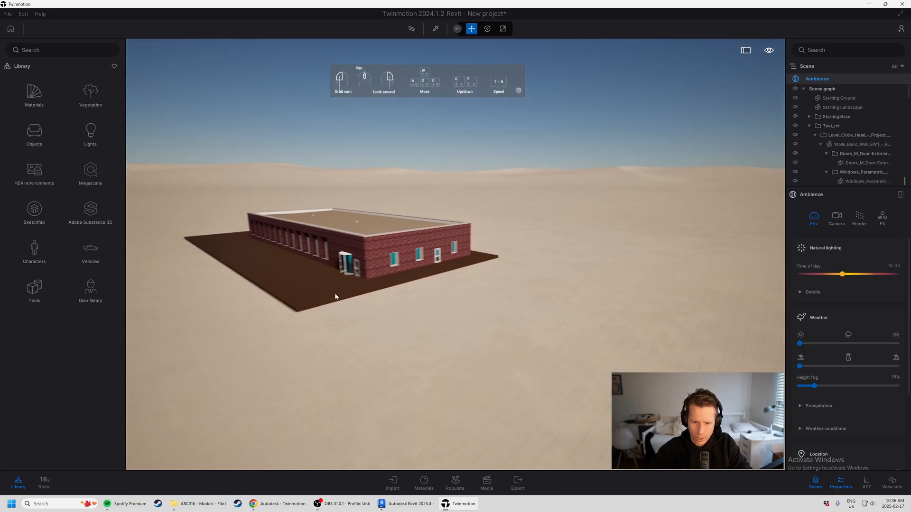
left_click_drag(376, 285, 451, 285)
key("a")
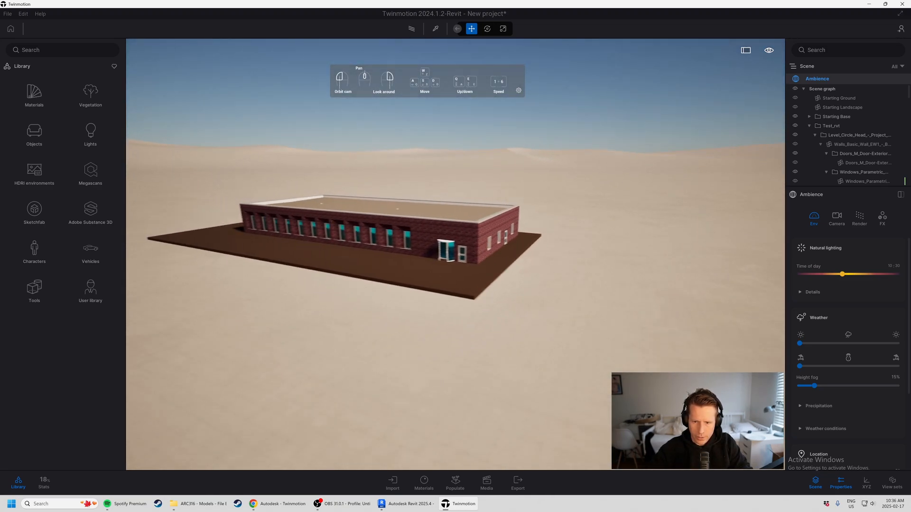
key("w")
key("s")
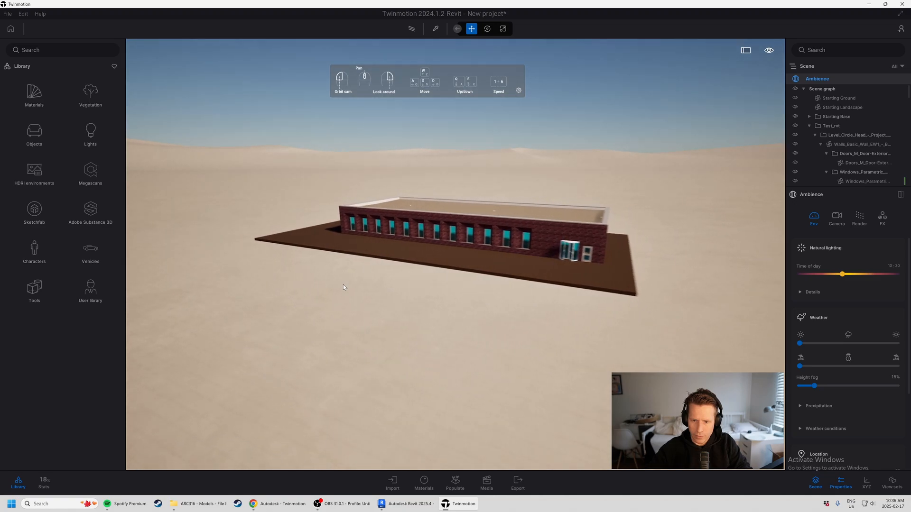
key("s")
left_click_drag(367, 290, 308, 290)
Step: Examine the building from outside, closing in from a distant overview to the corner with the revolving door
left_click(715, 281)
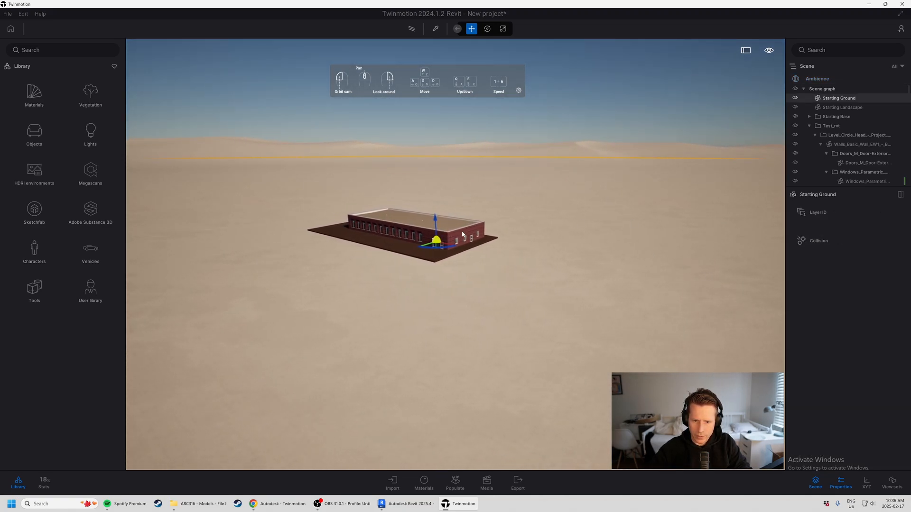
key("w")
key("w")
key("a")
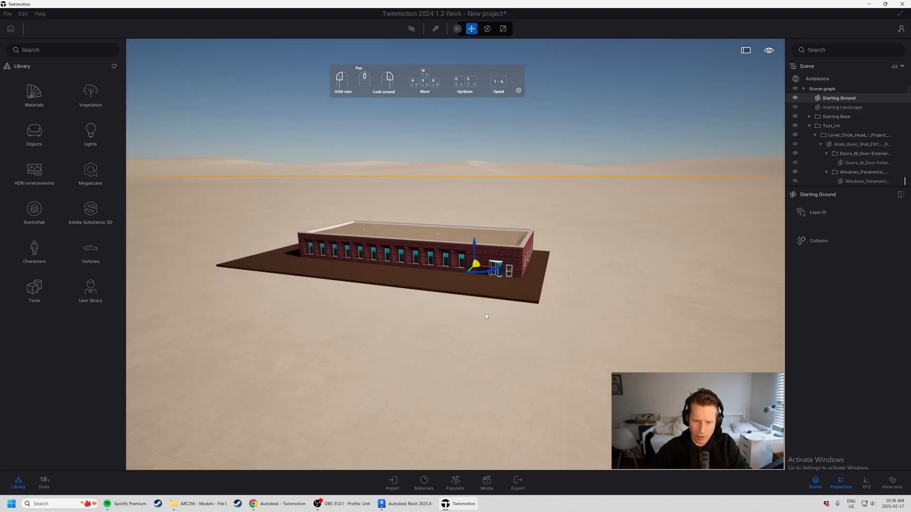
right_click_drag(493, 319, 469, 332)
key("w")
key("d")
key("w")
key("d")
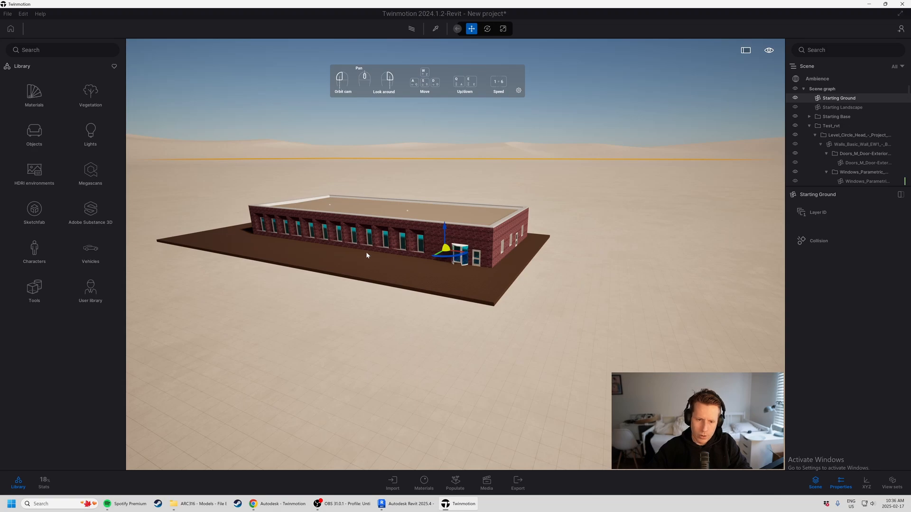
key("w")
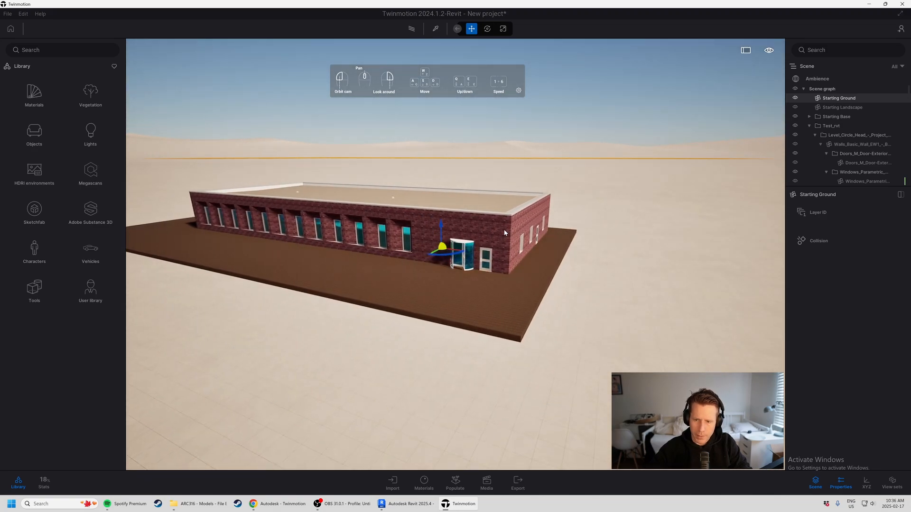
key("w")
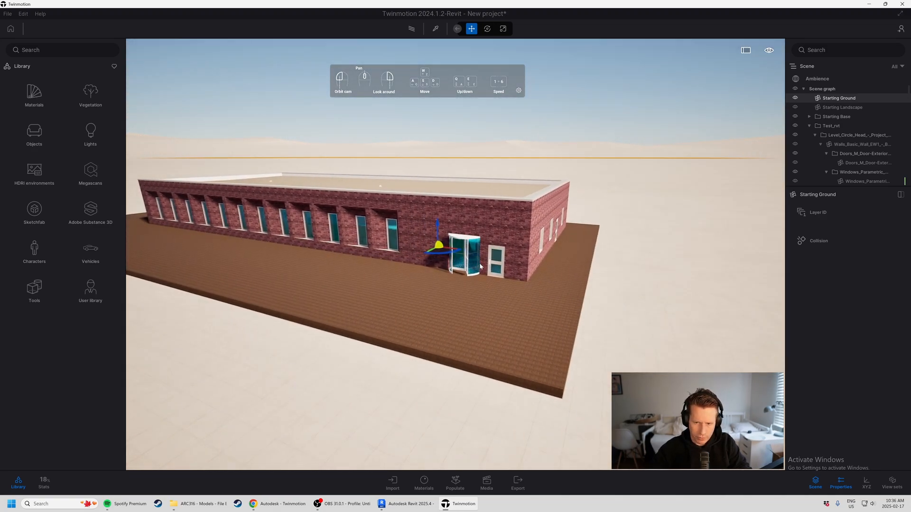
Step: Inspect the brick facade, the revolving door and the row of recessed windows up close
right_click_drag(387, 315, 387, 268)
key("w")
key("w")
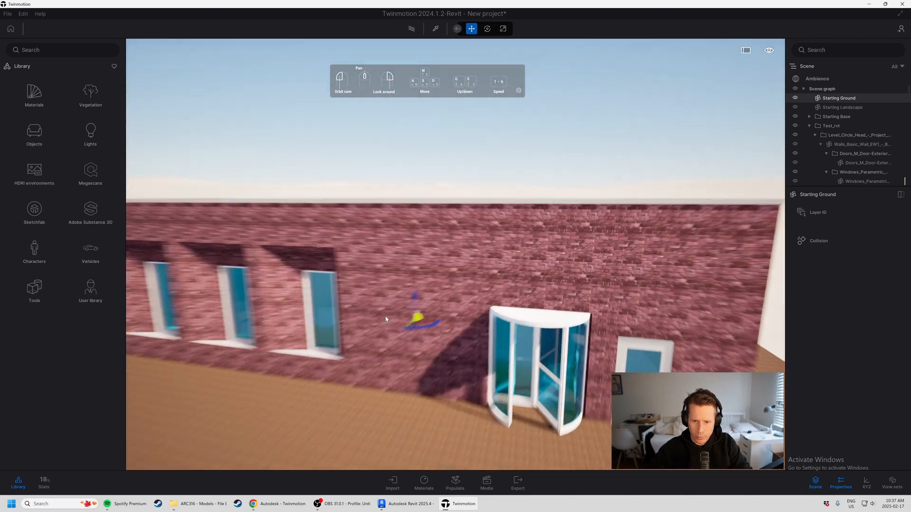
key("a")
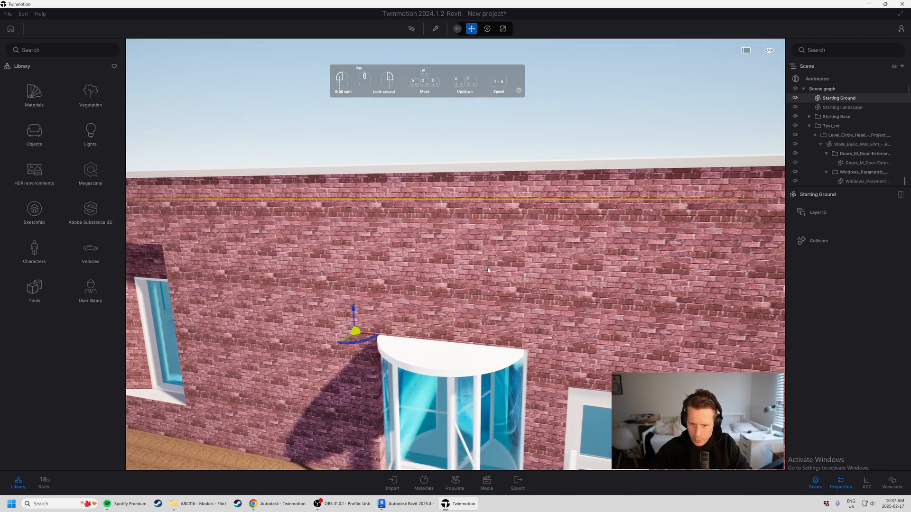
right_click_drag(486, 268, 521, 252)
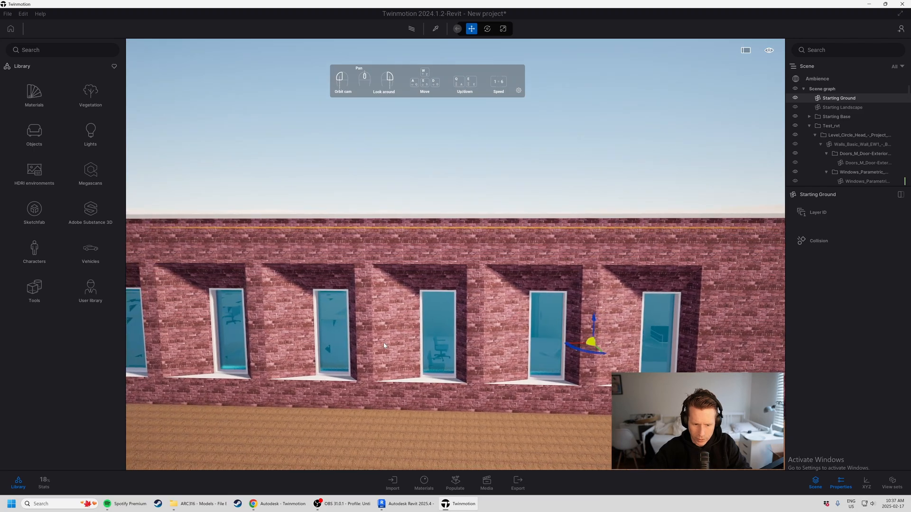
key("q")
key("d")
key("w")
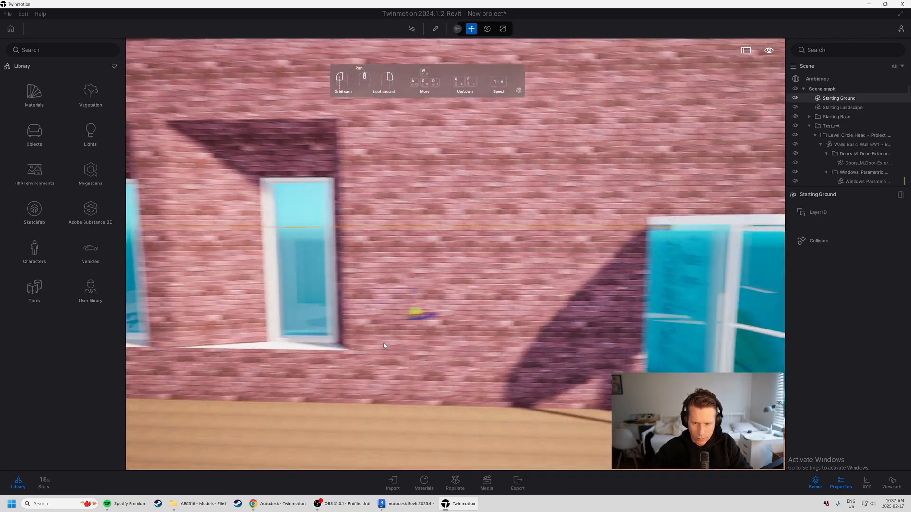
right_click_drag(450, 382, 332, 383)
key("s")
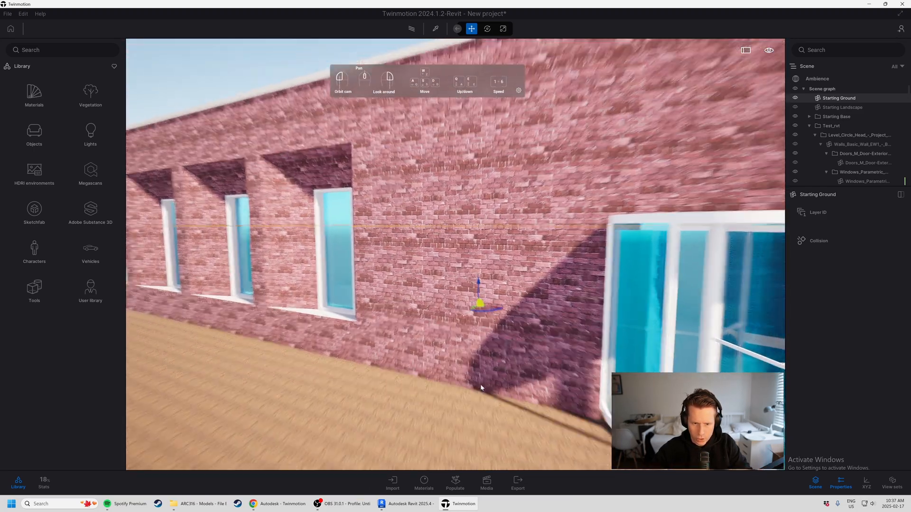
key("d")
right_click_drag(482, 328, 403, 329)
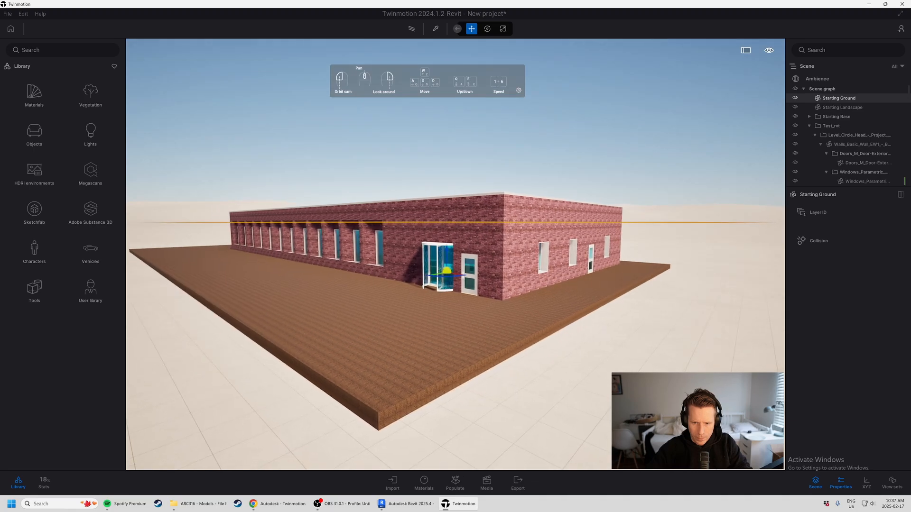
Step: Inspect the building's short side wall and go inside to view the lobby with its desk, doors and sofa
right_click_drag(490, 315, 413, 315)
key("w")
key("d")
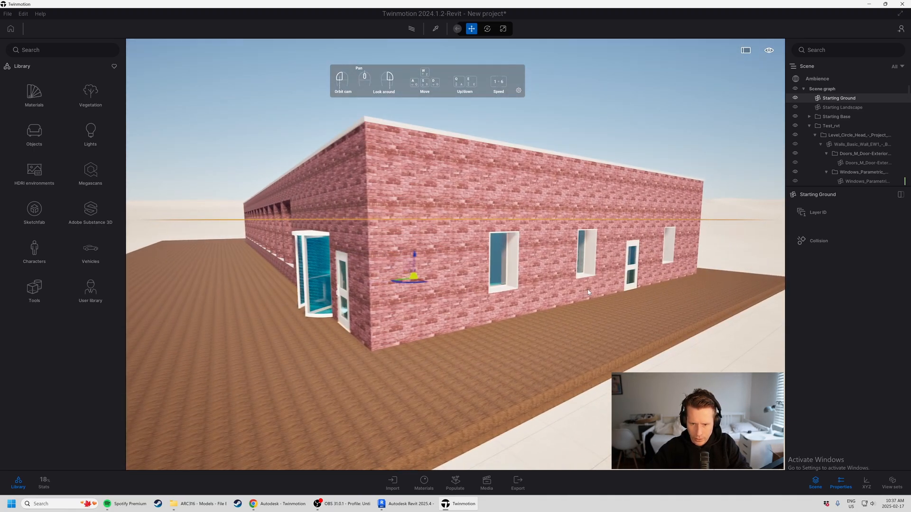
key("a")
key("w")
scroll(618, 288, "up", 6)
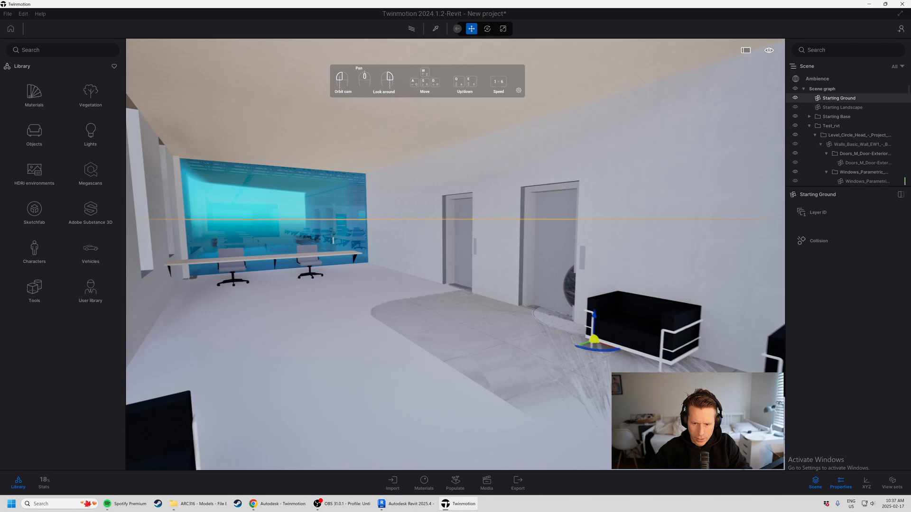
right_click_drag(502, 335, 451, 325)
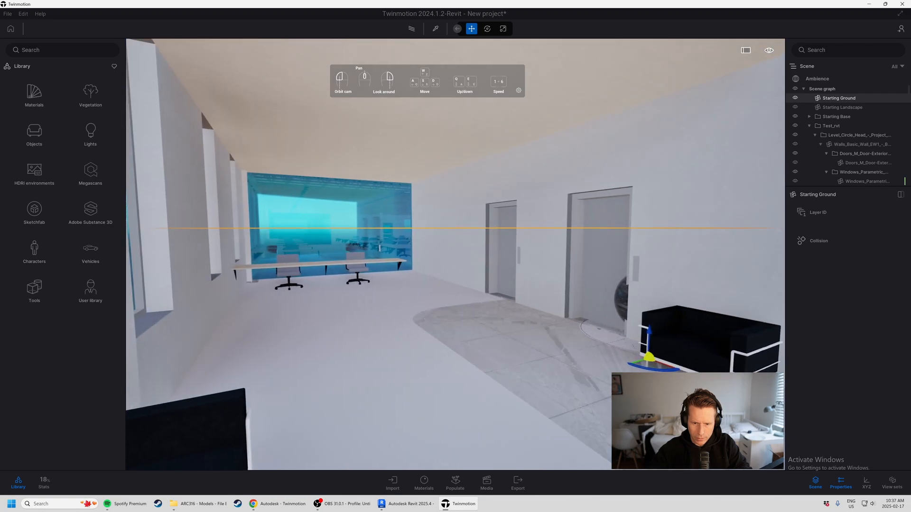
key("w")
key("d")
key("a")
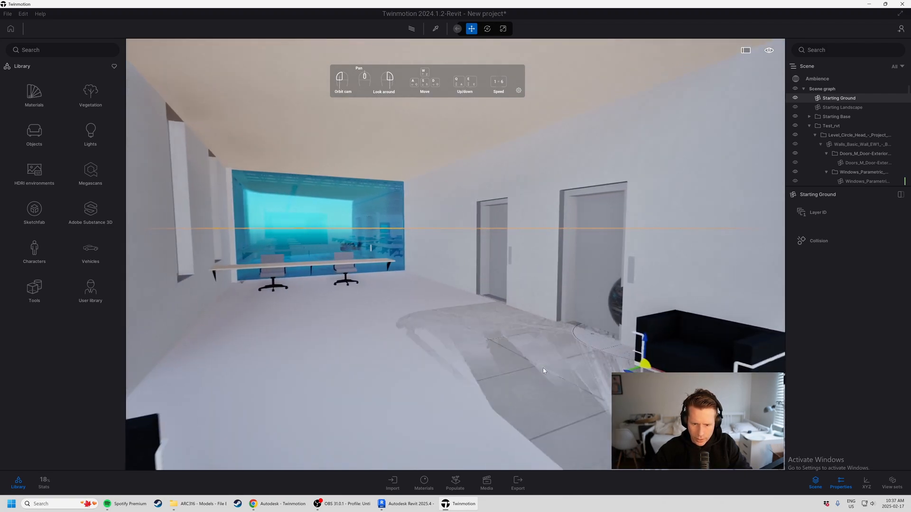
Step: Delete the Starting Base's 1 m sphere, cylinder, pedestal and graphics from the lobby
left_click(542, 369)
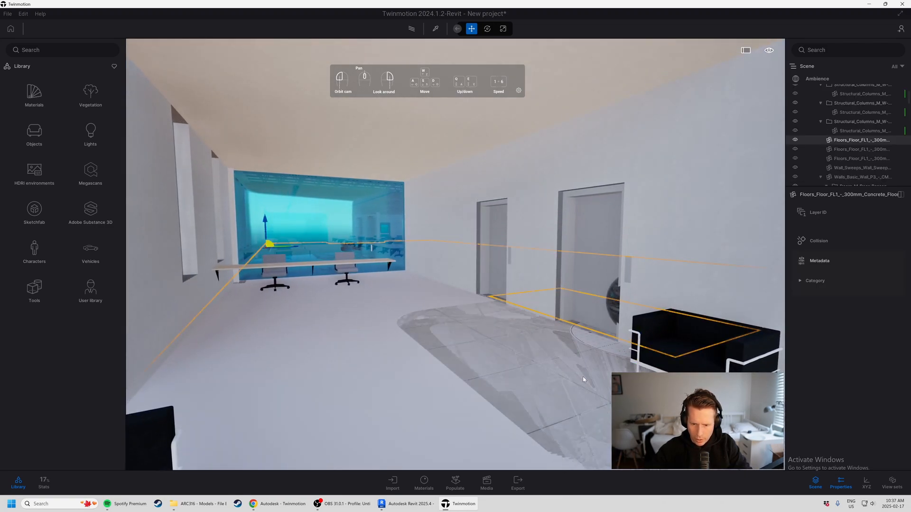
left_click(609, 307)
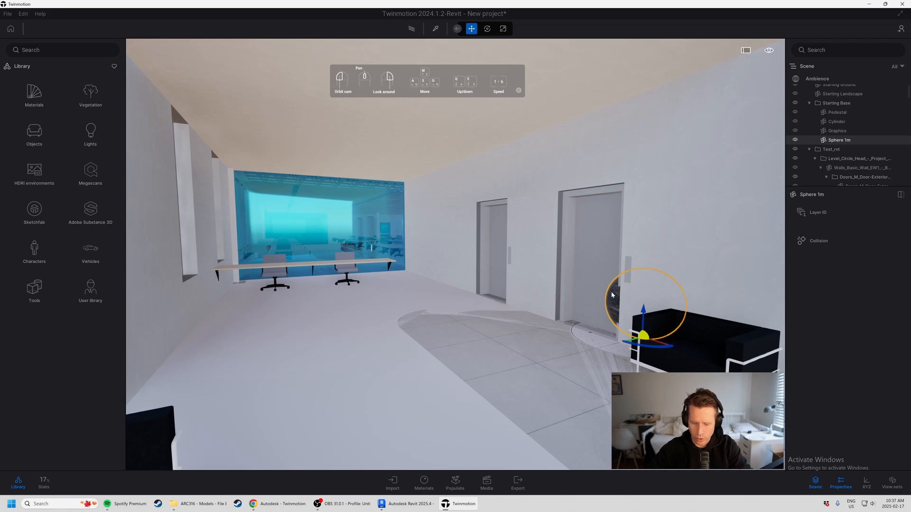
key("Delete")
key("Delete")
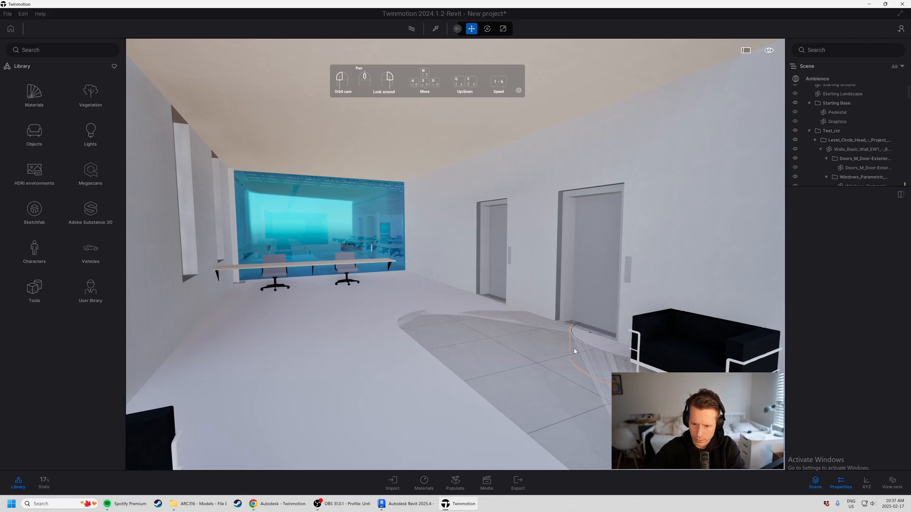
left_click(577, 348)
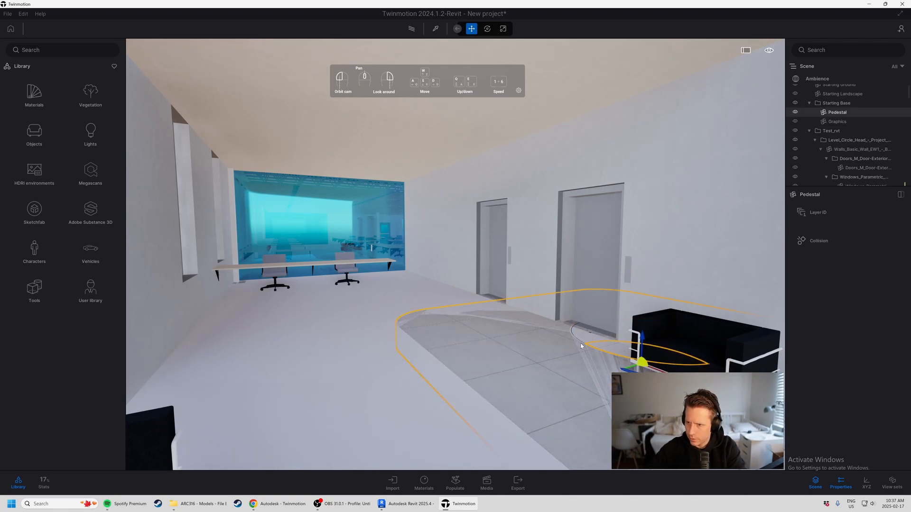
key("Delete")
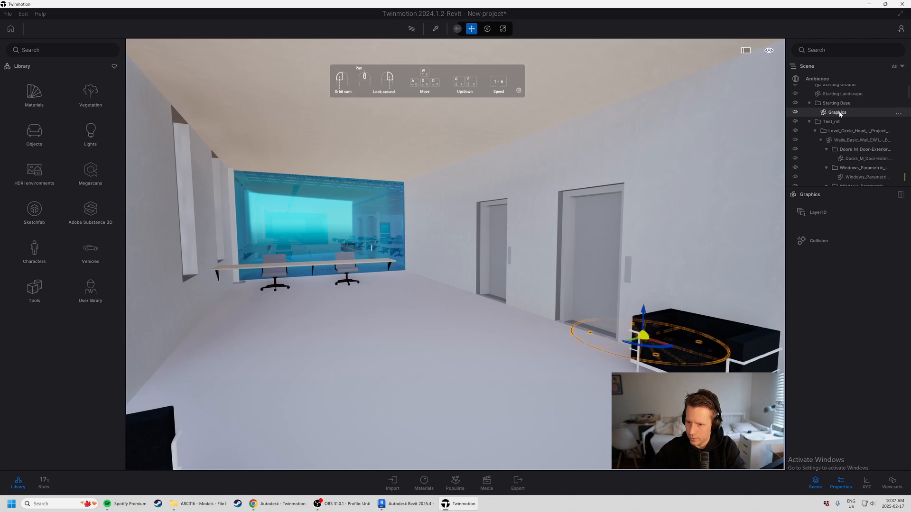
key("Delete")
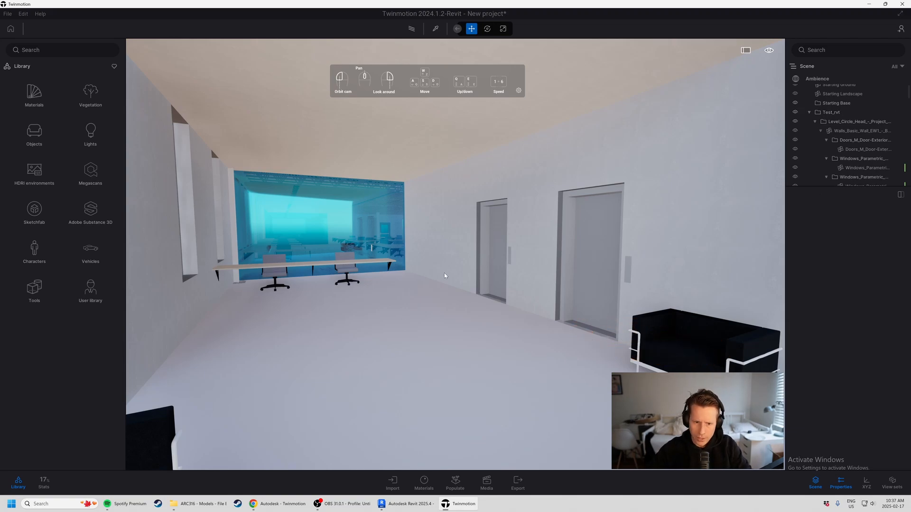
Step: Tour the interior through the glass partition, examining the open-plan office's desks, chairs, columns and ceiling before returning outside
key("w")
key("a")
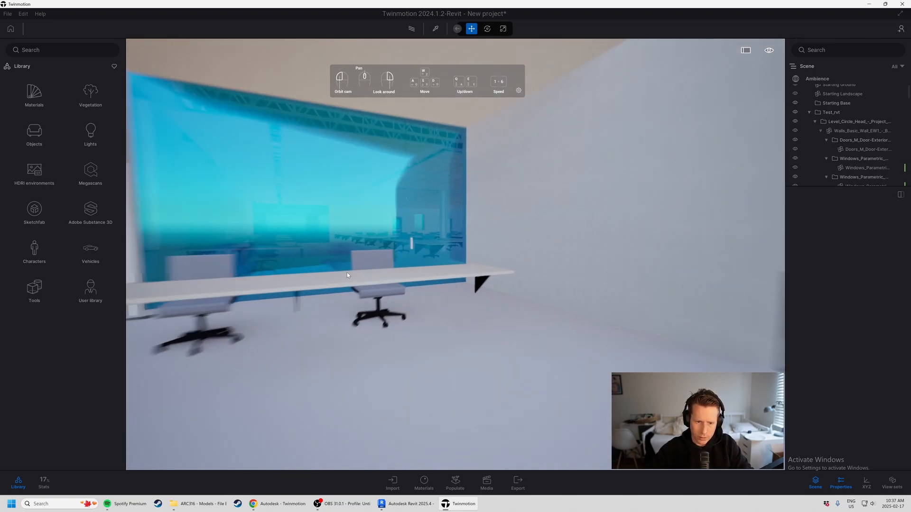
key("w")
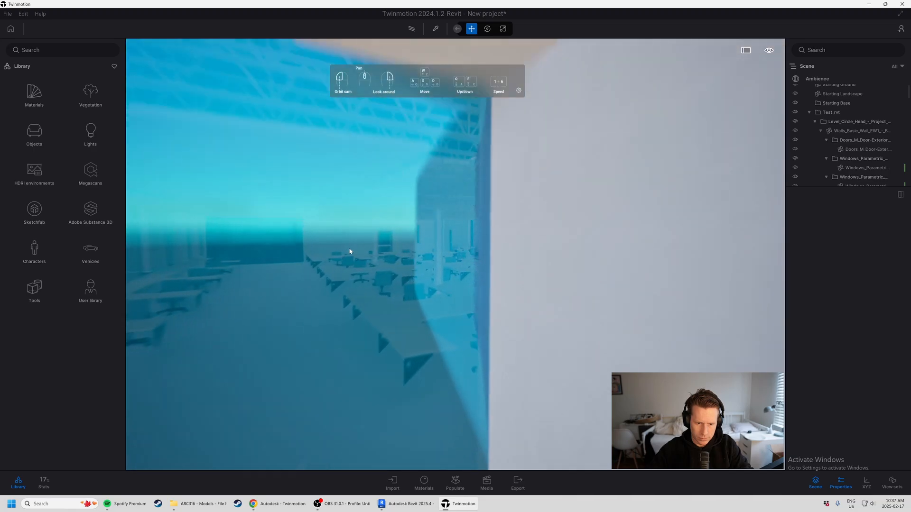
key("w")
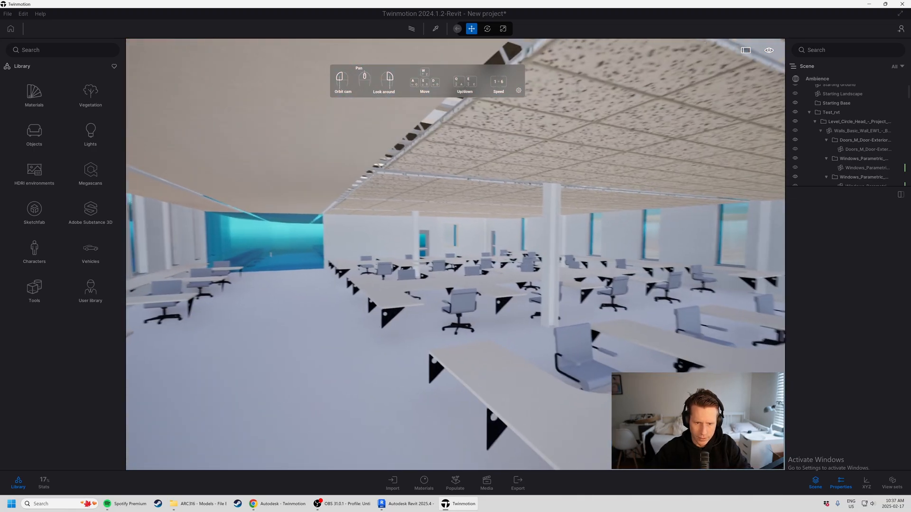
right_click_drag(385, 251, 764, 270)
key("d")
key("w")
key("w")
key("a")
right_click_drag(304, 211, 427, 225)
key("w")
key("w")
key("q")
key("e")
key("e")
key("s")
key("s")
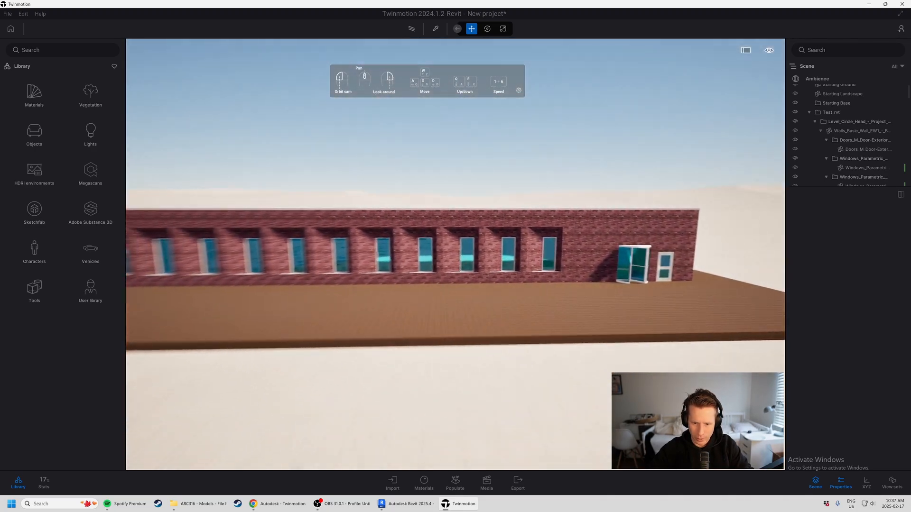
Step: Examine the window facade, entrance corner and ground slab from outside at different distances and heights
right_click_drag(687, 259, 652, 275)
key("w")
key("d")
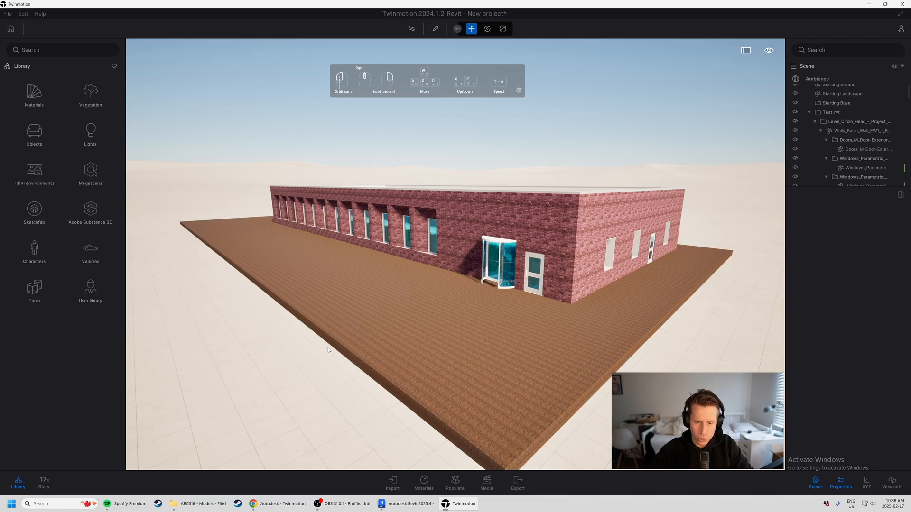
right_click_drag(406, 369, 498, 347)
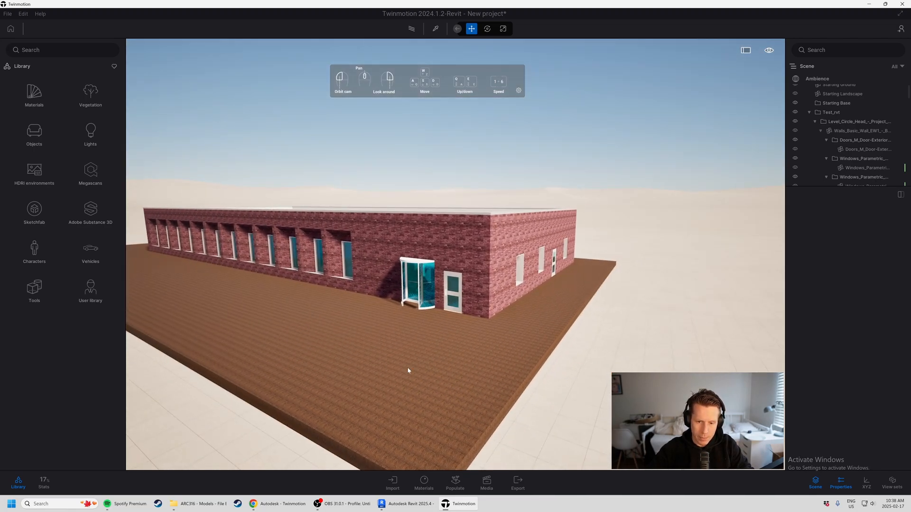
right_click_drag(392, 374, 417, 369)
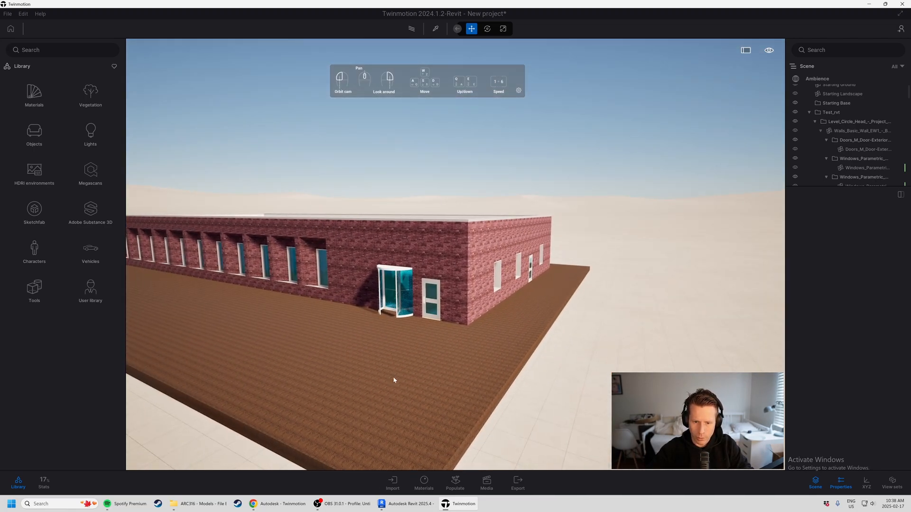
key("a")
key("w")
right_click_drag(498, 386, 470, 370)
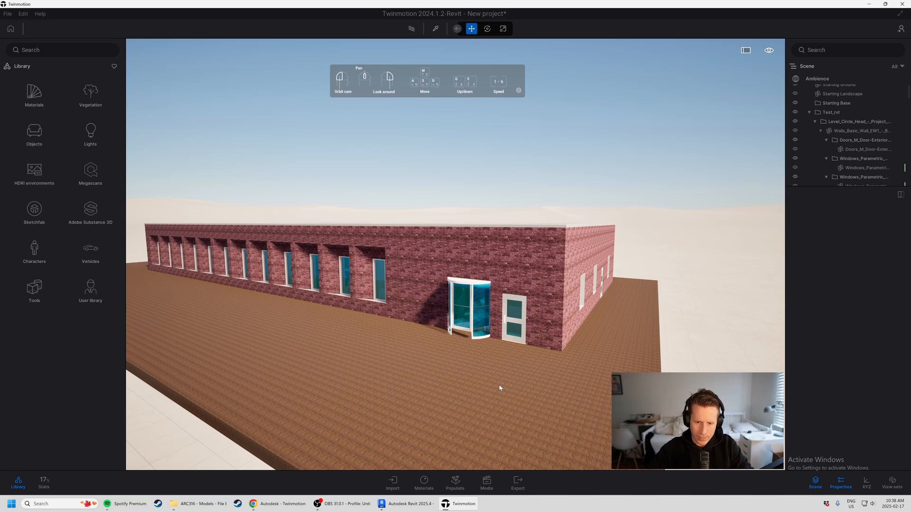
key("w")
right_click_drag(531, 421, 554, 426)
key("d")
key("s")
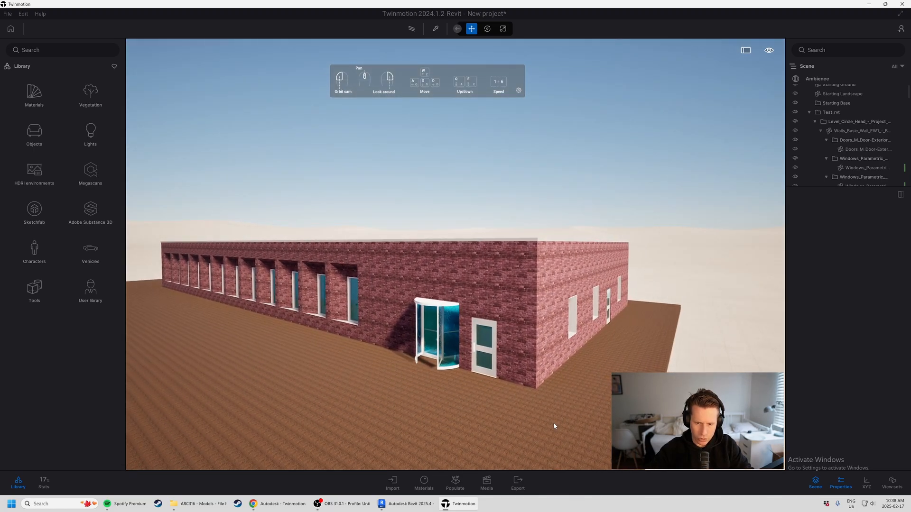
key("e")
key("q")
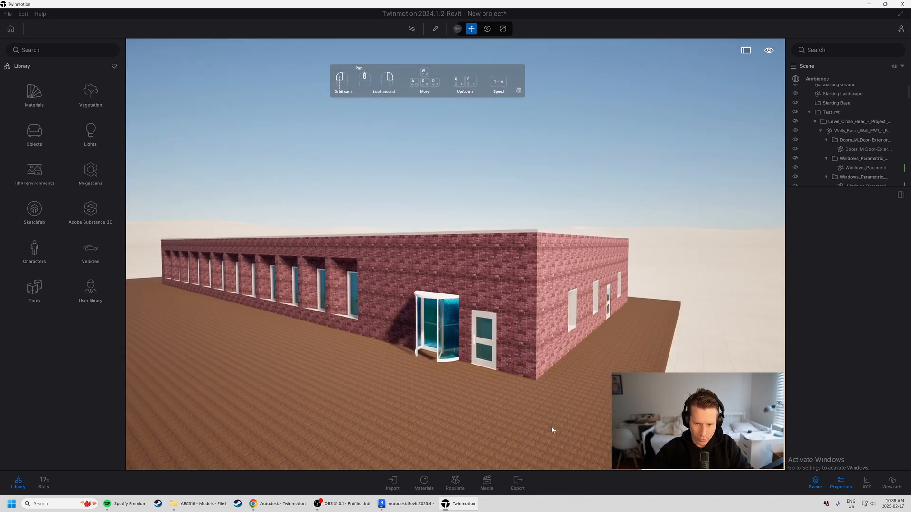
Step: Approach the revolving door corner and switch the navigation to Pedestrian mode
key("w")
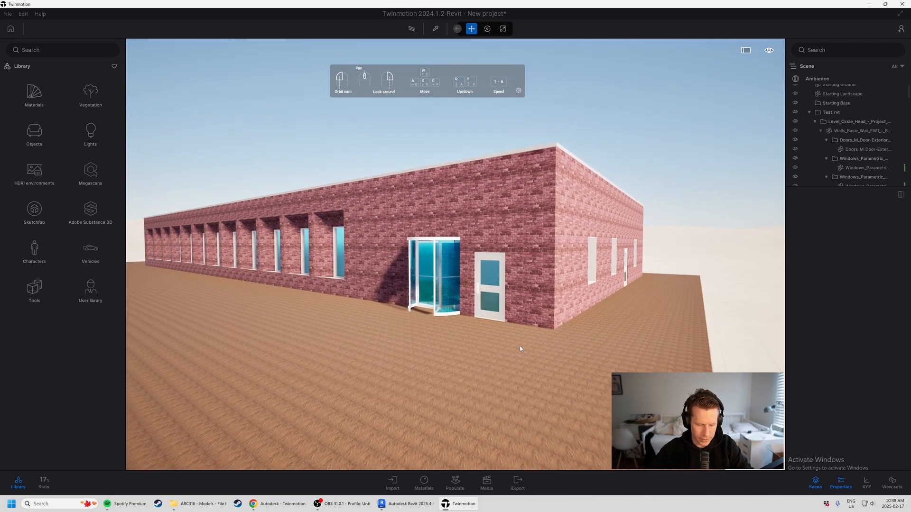
right_click_drag(520, 349, 453, 349)
key("w")
key("d")
key("w")
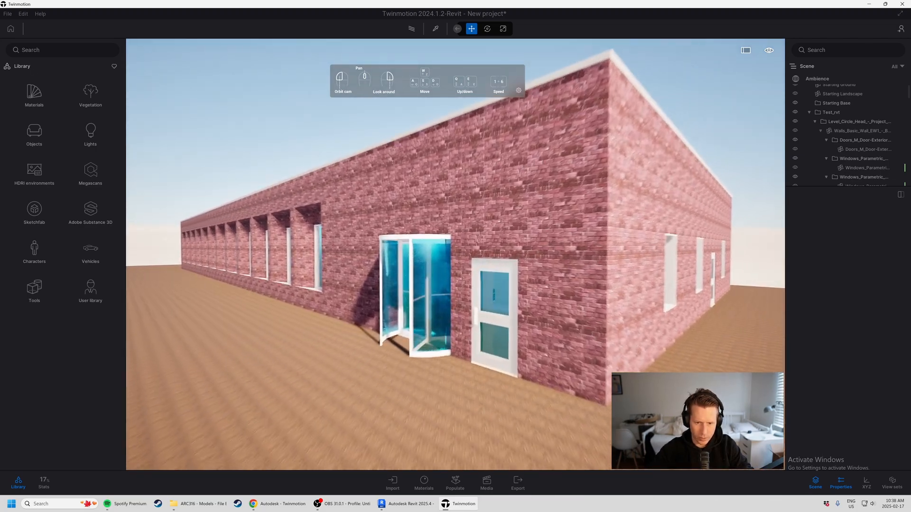
key("s")
left_click(769, 50)
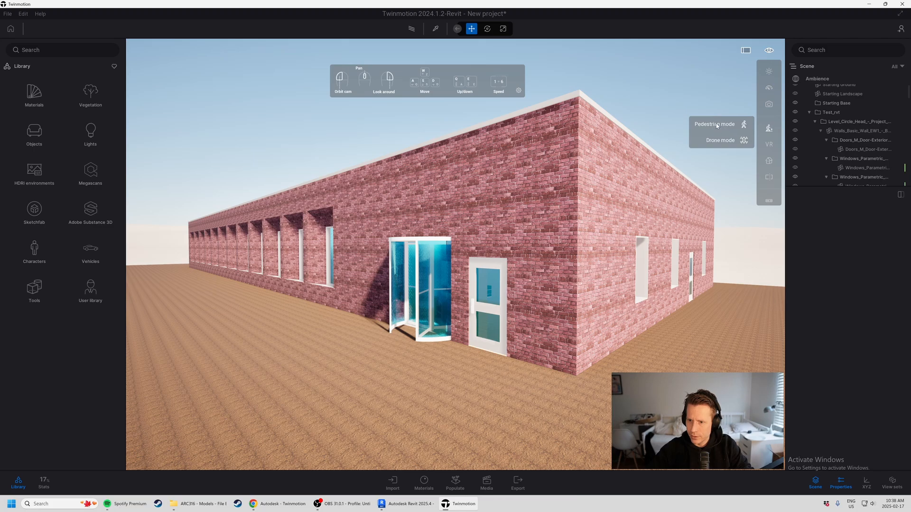
left_click(717, 126)
right_click_drag(412, 197, 388, 196)
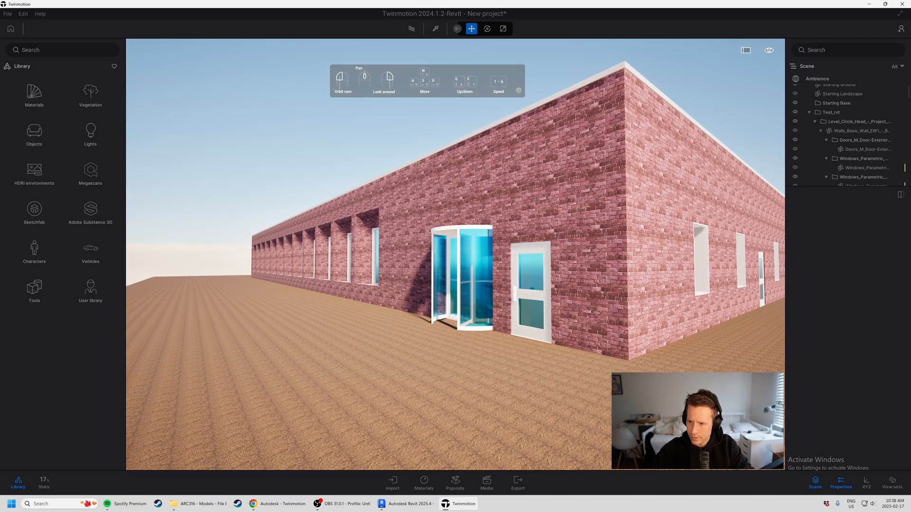
Step: Create a still image of the brick building's entrance corner and set its camera focal length to 20 mm
left_click(487, 484)
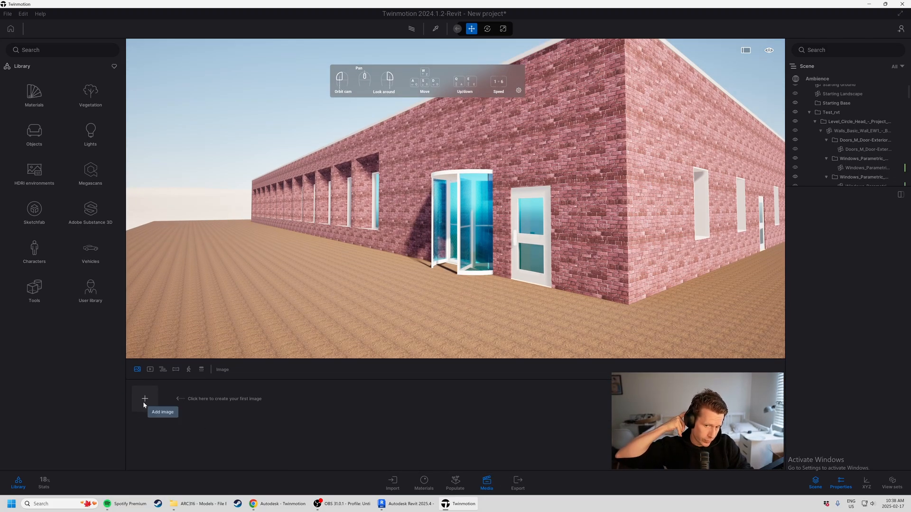
left_click(144, 401)
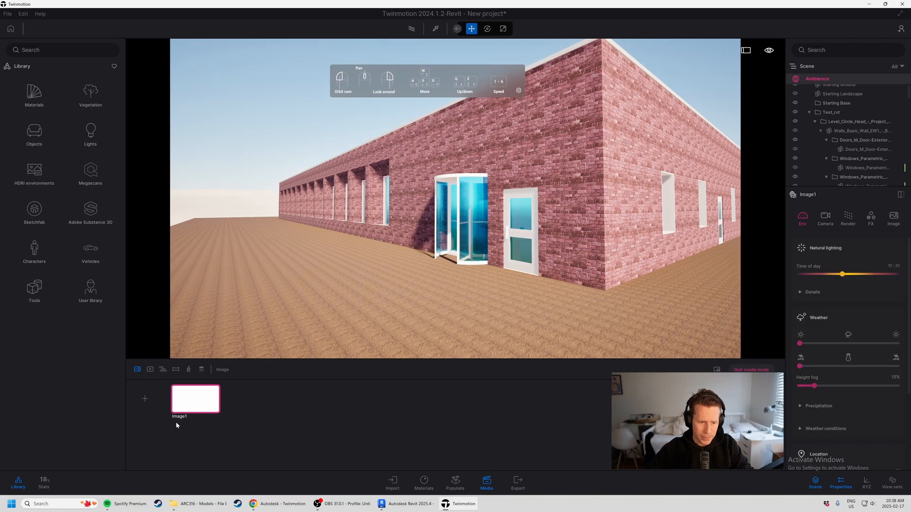
left_click(825, 219)
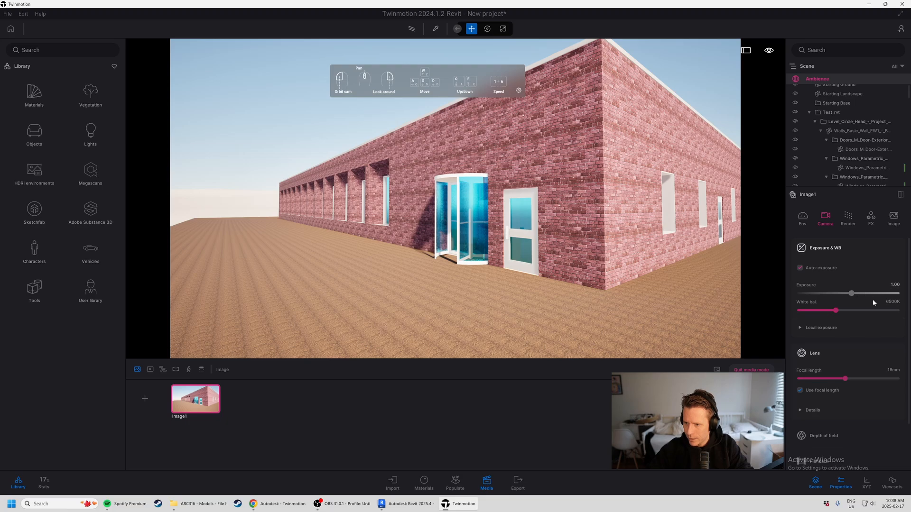
left_click_drag(844, 379, 849, 379)
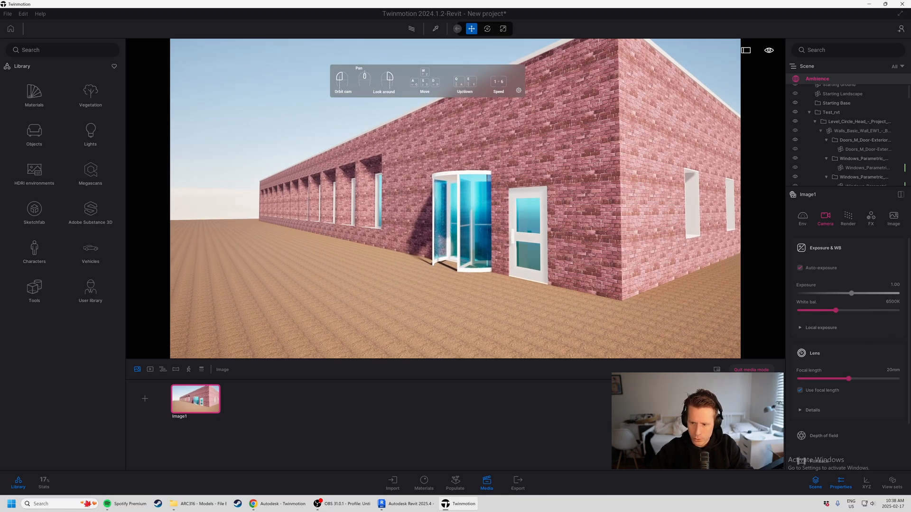
Step: Set the image camera's vignetting to 53% in the detailed lens settings
left_click(837, 411)
scroll(836, 404, "down", 2)
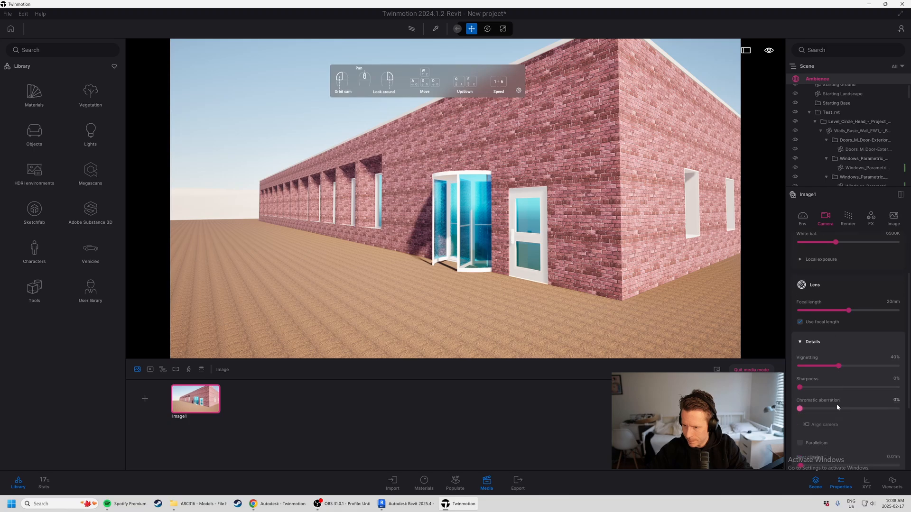
left_click_drag(841, 367, 856, 366)
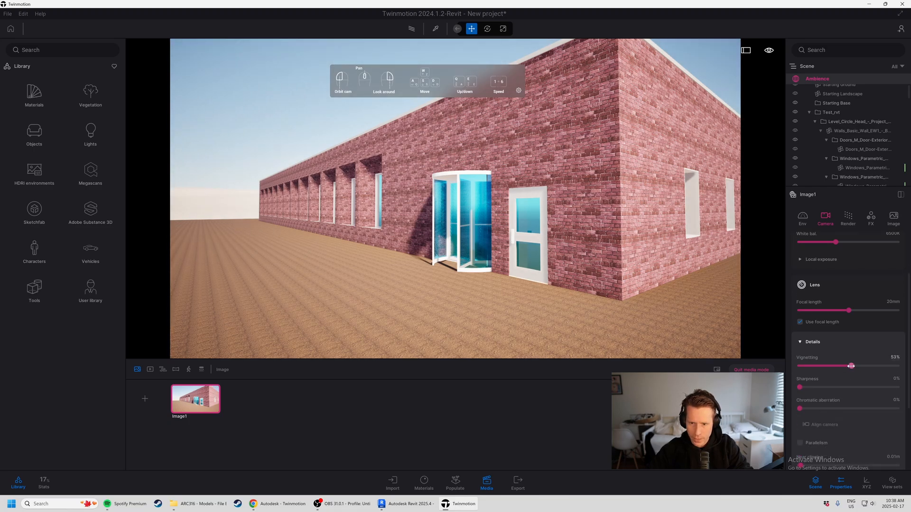
scroll(827, 409, "down", 1)
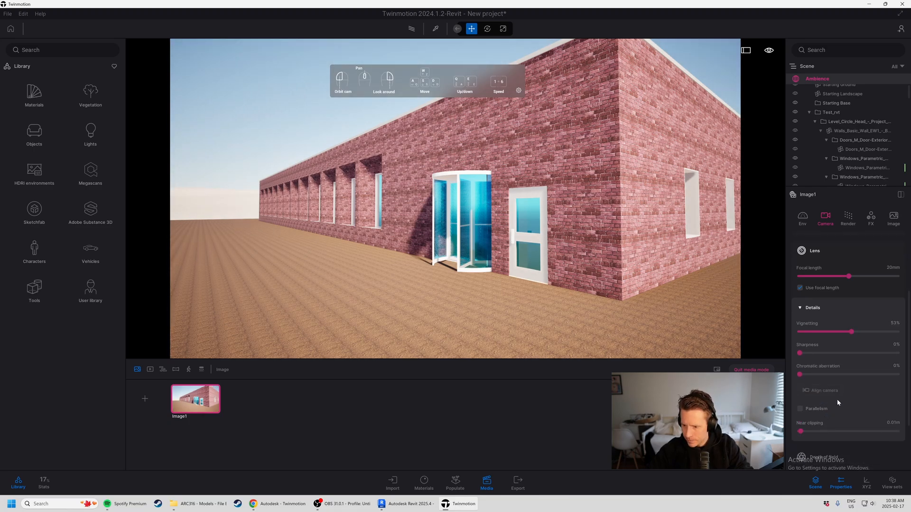
scroll(826, 423, "down", 3)
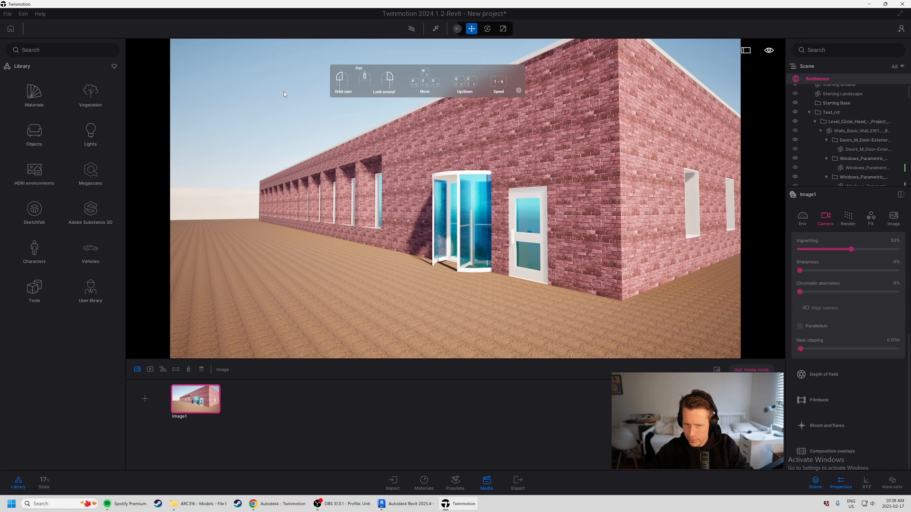
Step: Reframe the image's camera view closer to the revolving door and the glazed entrance door
middle_click_drag(372, 159, 384, 189)
scroll(409, 180, "up", 3)
scroll(409, 181, "down", 3)
key("a")
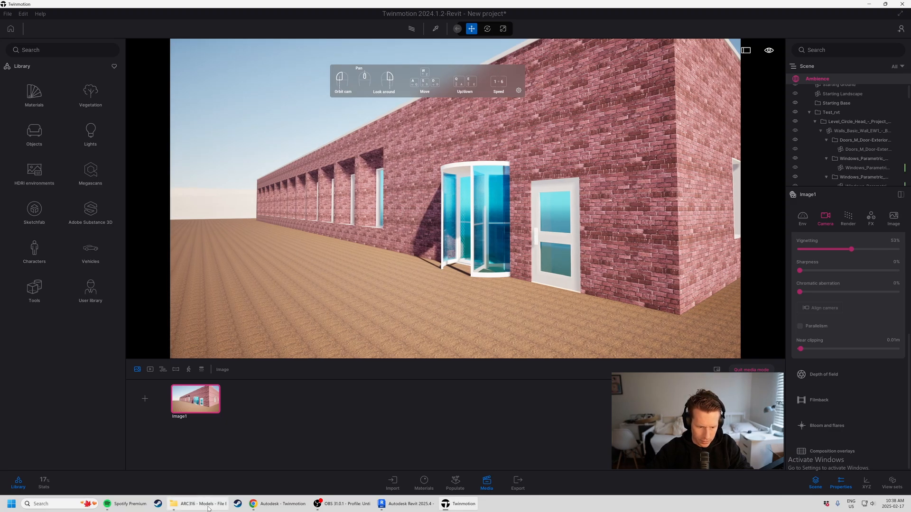
Step: Delete the brown toposolid terrain surrounding the brick building
mouse_move(209, 509)
key("s")
key("s")
key("s")
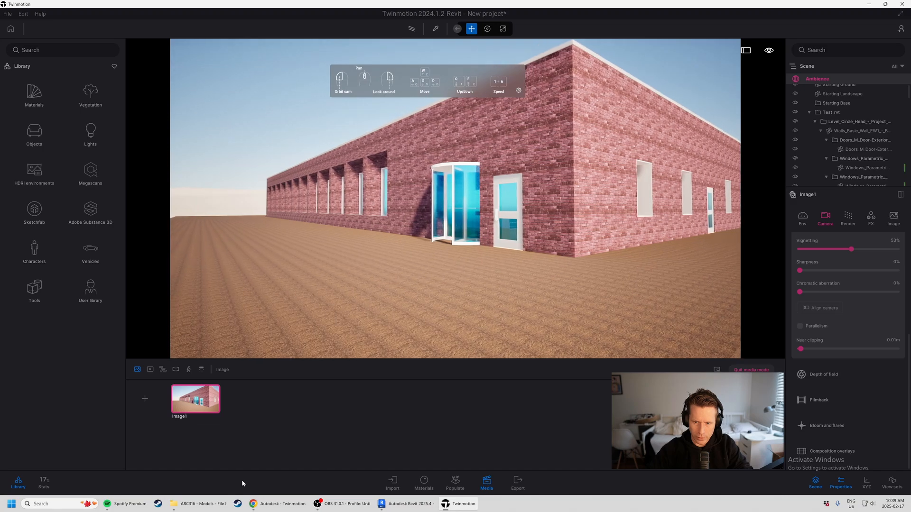
key("a")
key("a")
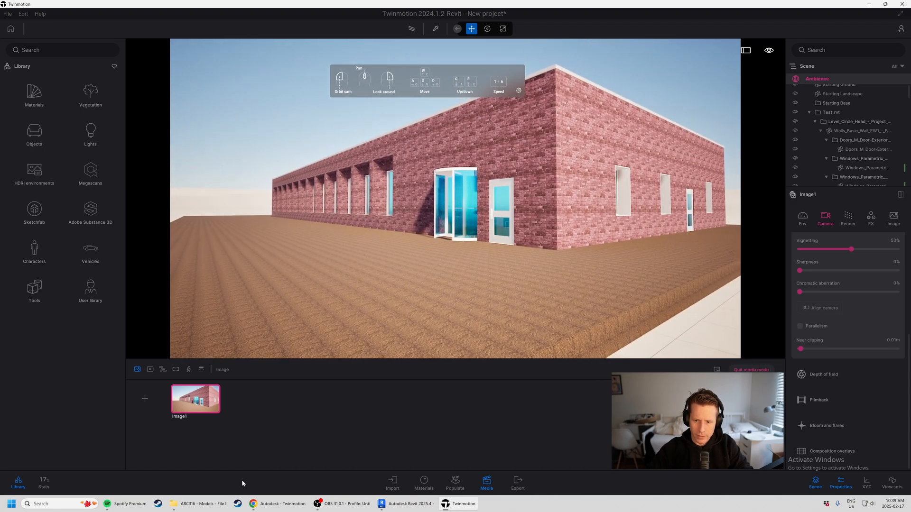
left_click(618, 324)
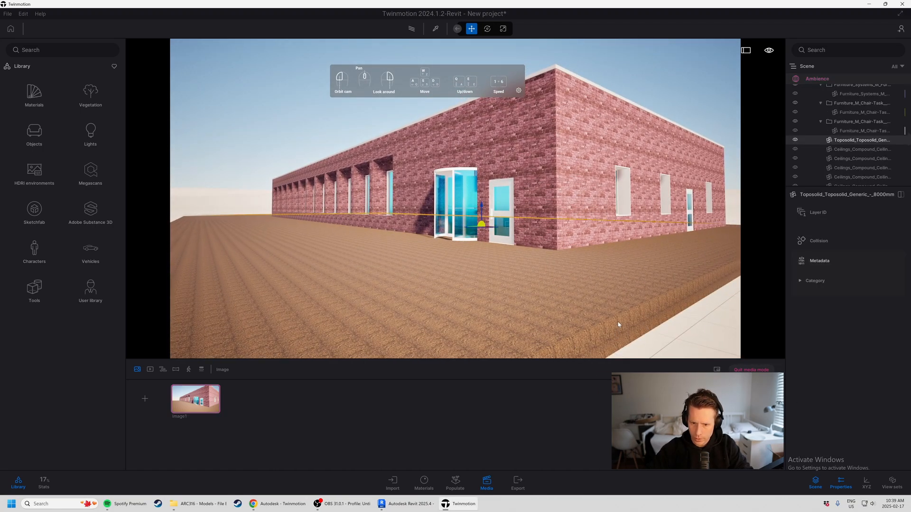
key("Delete")
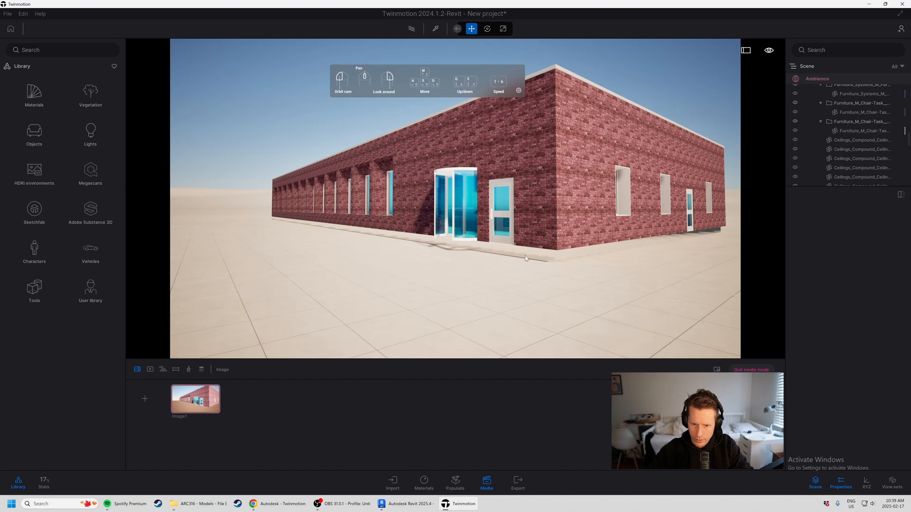
Step: Raise the Starting Ground object slightly so it meets the base of the building
left_click(474, 252)
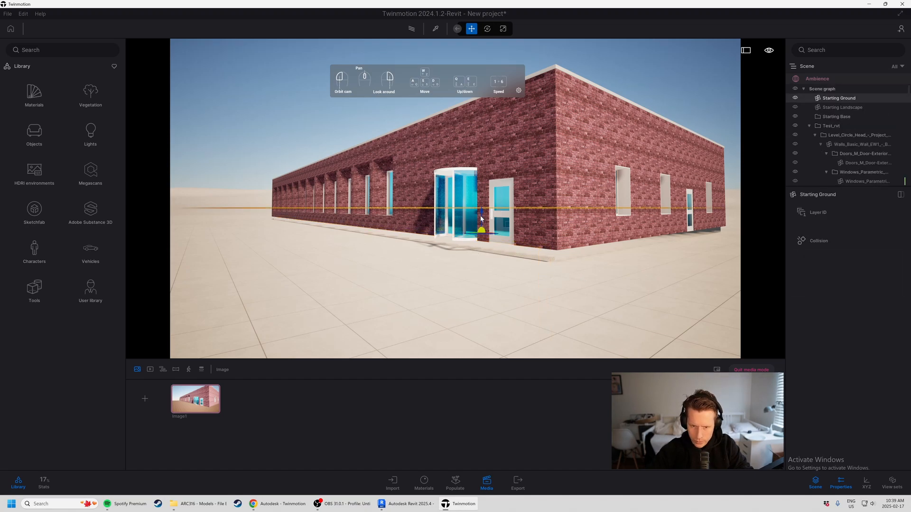
left_click_drag(481, 218, 483, 209)
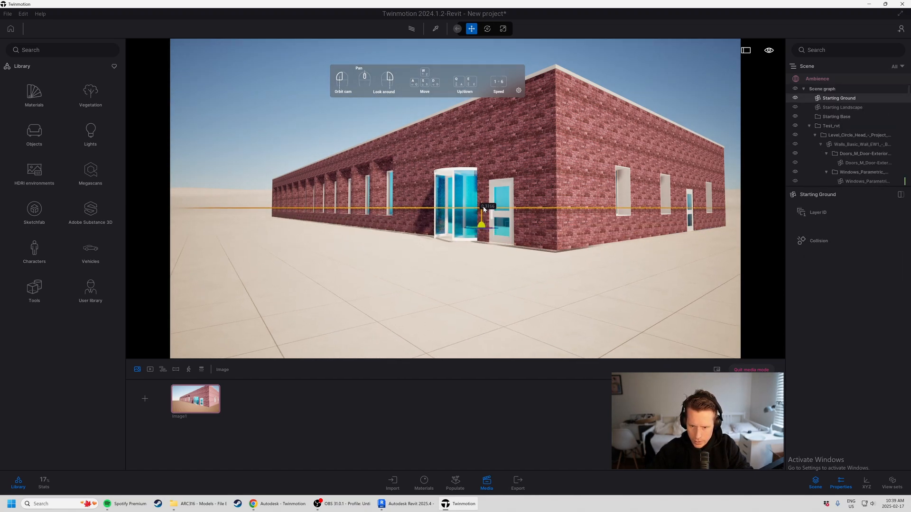
left_click(365, 117)
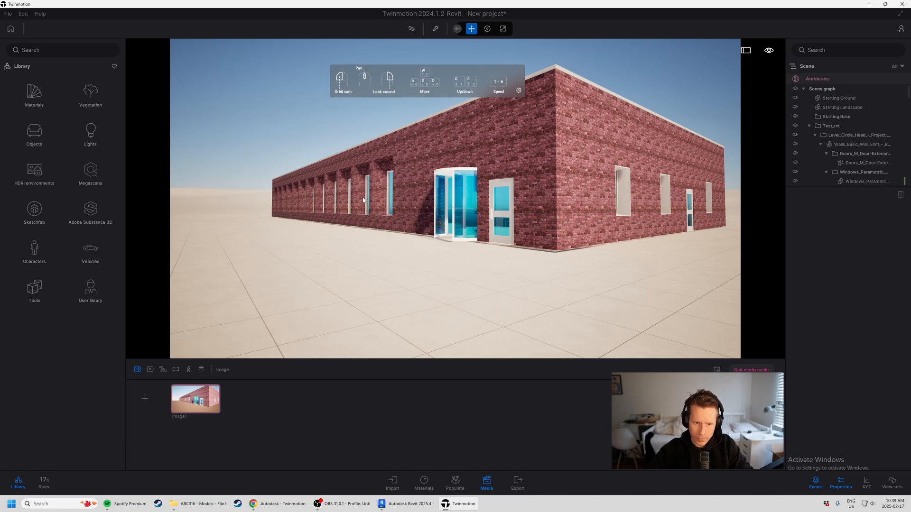
Step: Frame the entrance corner with both brick facades in view and update Image1 with this camera position
key("d")
key("e")
key("w")
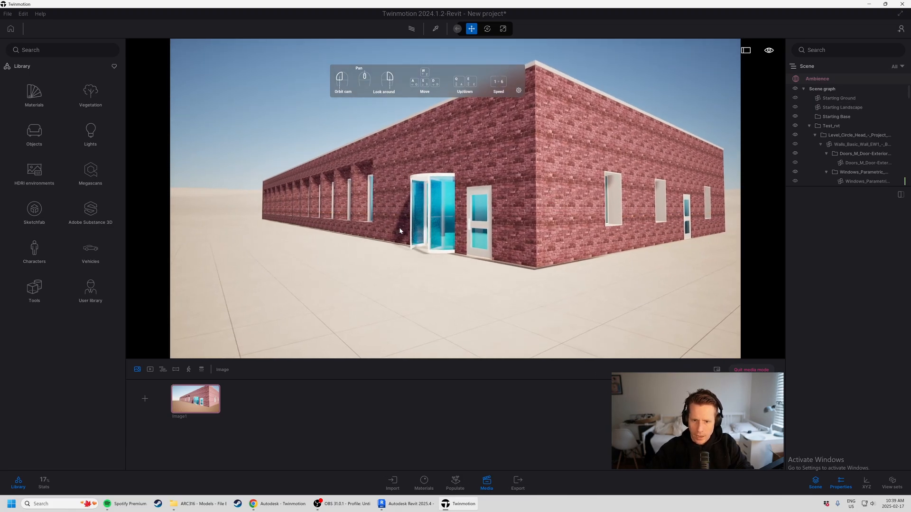
key("w")
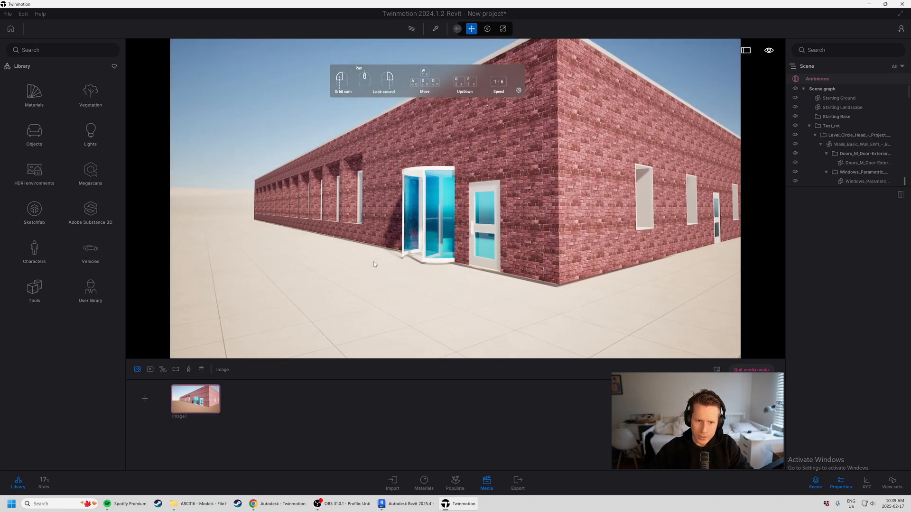
right_click_drag(374, 265, 383, 265)
key("a")
key("s")
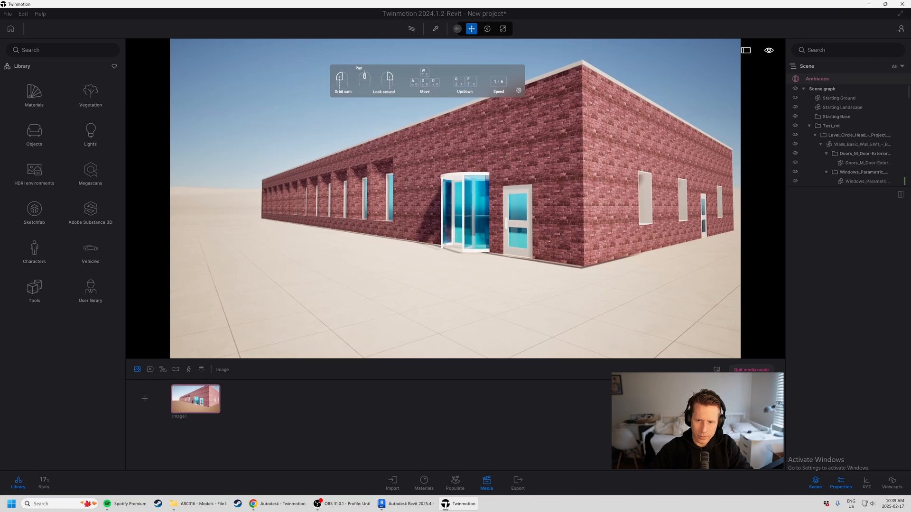
key("w")
key("d")
key("a")
key("s")
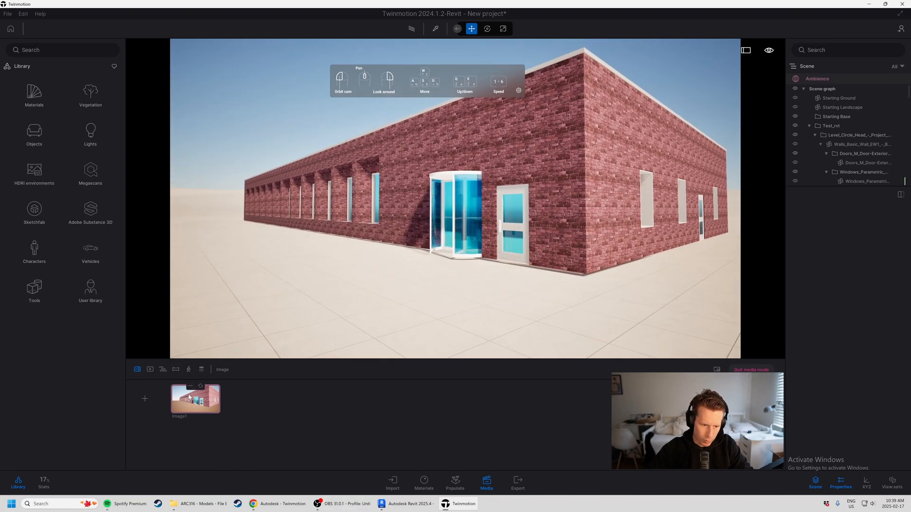
left_click(200, 387)
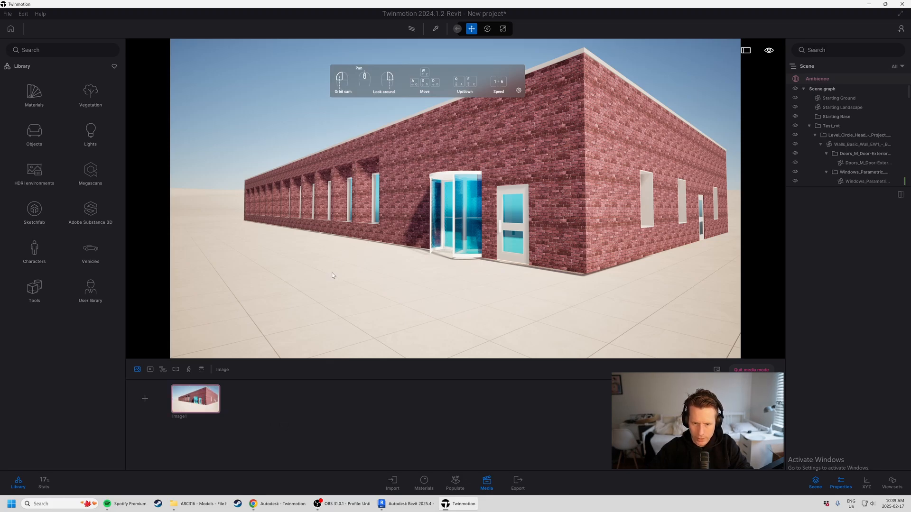
Step: Frame the whole front facade with its window row and entrance, and save the view as a new image
key("w")
key("a")
right_click_drag(360, 277, 520, 302)
key("s")
key("a")
key("s")
key("a")
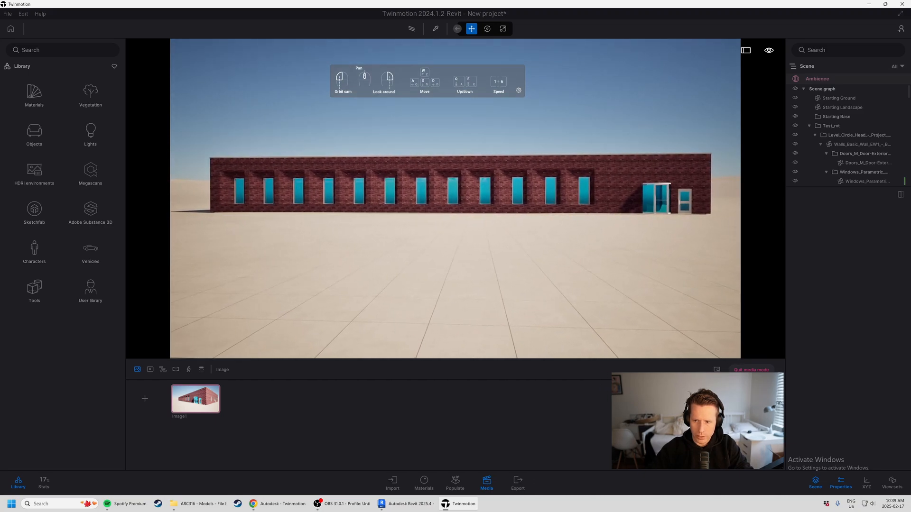
left_click(144, 399)
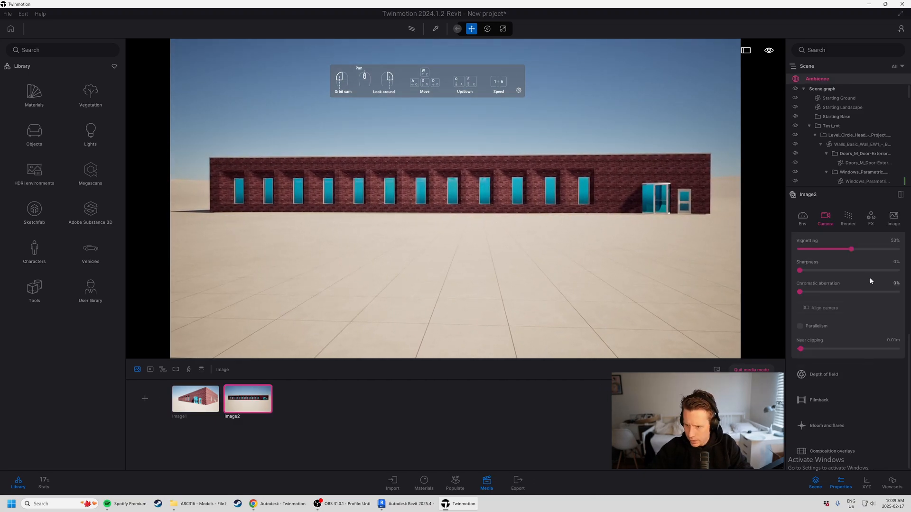
Step: Set Image2's focal length to 35mm and reframe the camera so the full front facade fits the view
scroll(852, 266, "up", 4)
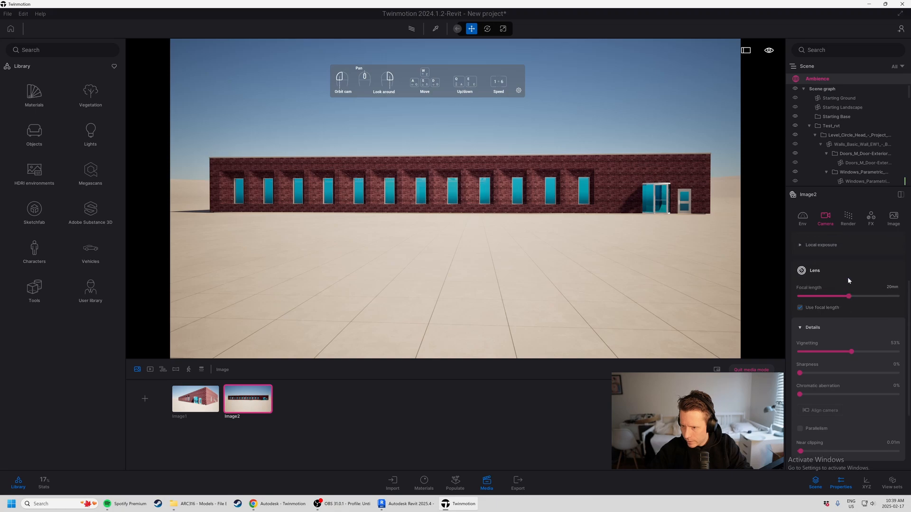
left_click_drag(849, 296, 866, 297)
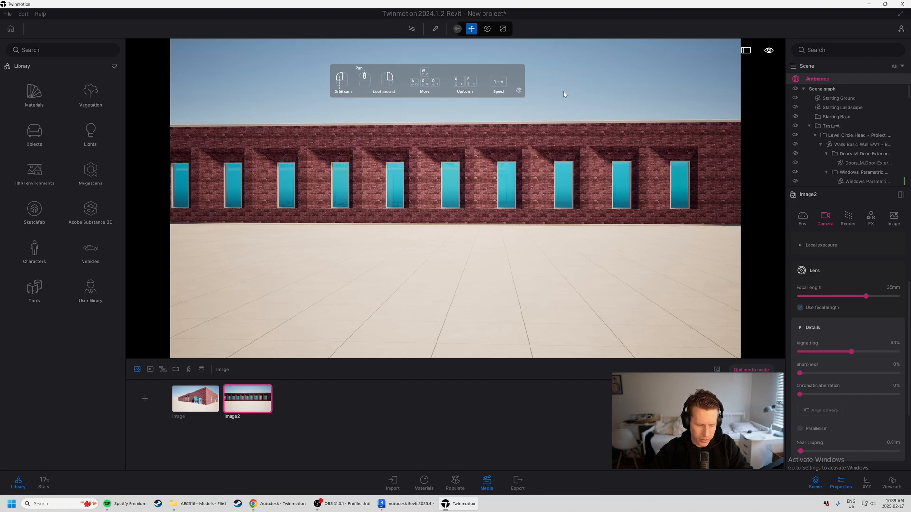
key("s")
key("a")
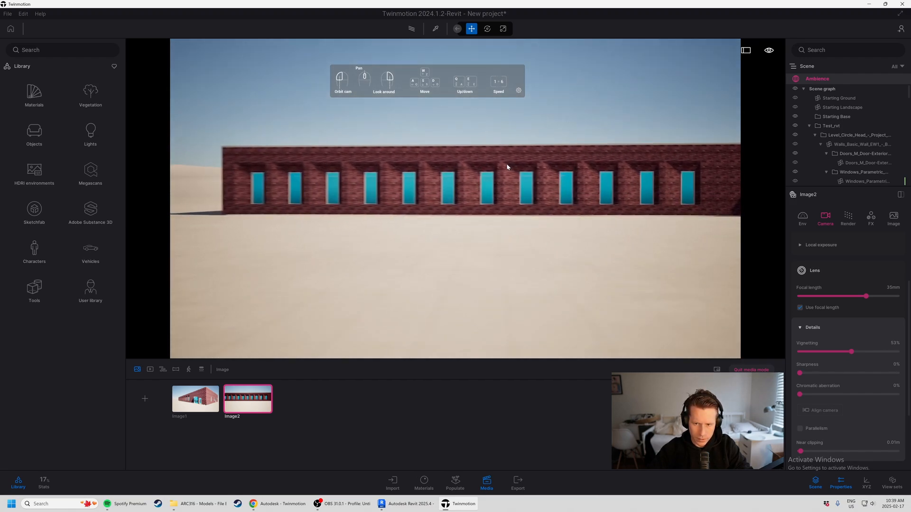
key("d")
key("d")
mouse_move(507, 171)
right_mouse_down()
mouse_move(532, 177)
mouse_move(509, 173)
right_mouse_up()
key("s")
Step: Align the camera perpendicular to the front brick wall and update Image2 with the aligned view
scroll(850, 326, "down", 3)
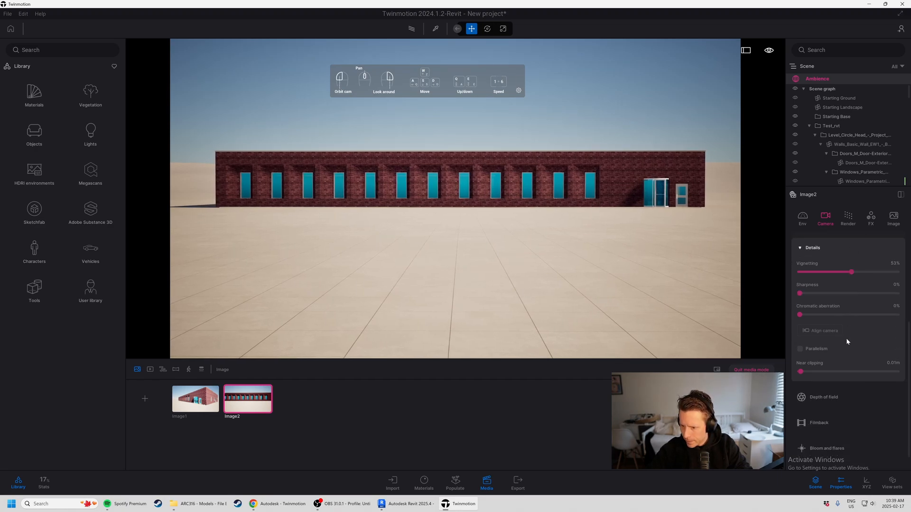
scroll(848, 445, "up", 1)
left_click(820, 331)
left_click(482, 160)
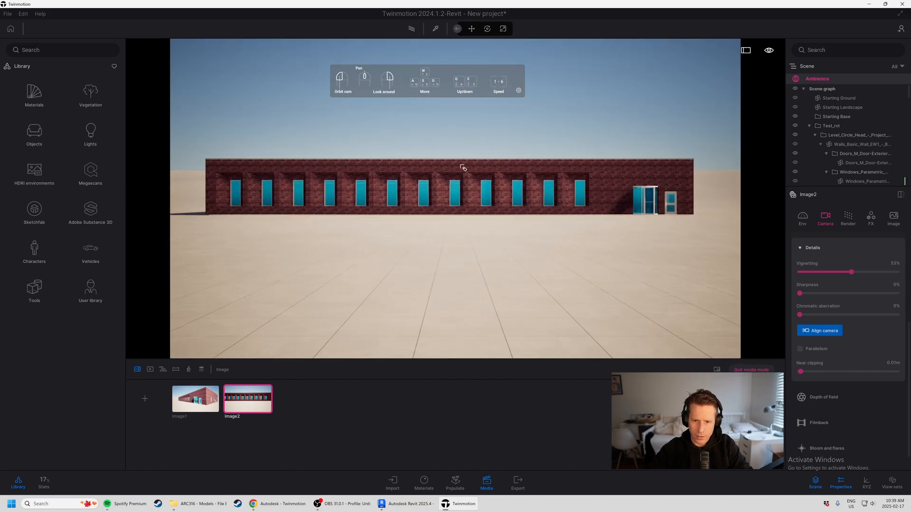
left_click(463, 166)
left_click(477, 172)
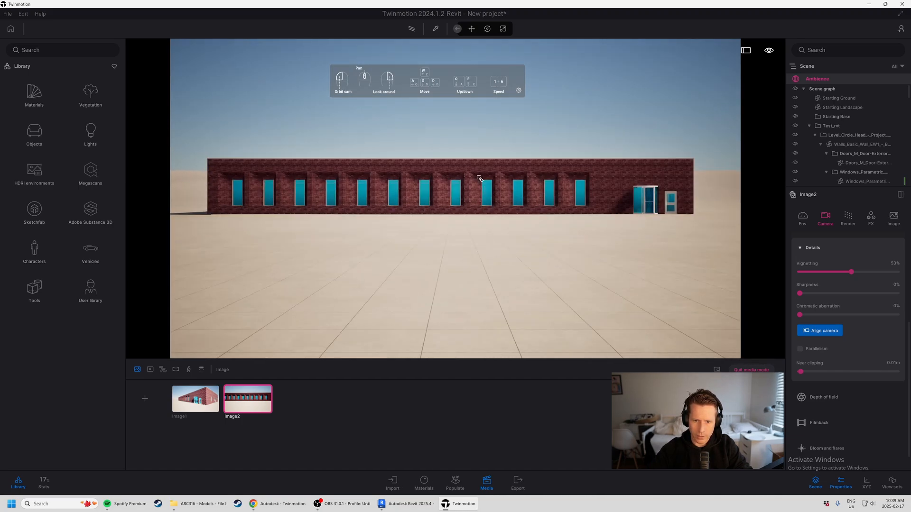
left_click(477, 176)
left_click(474, 165)
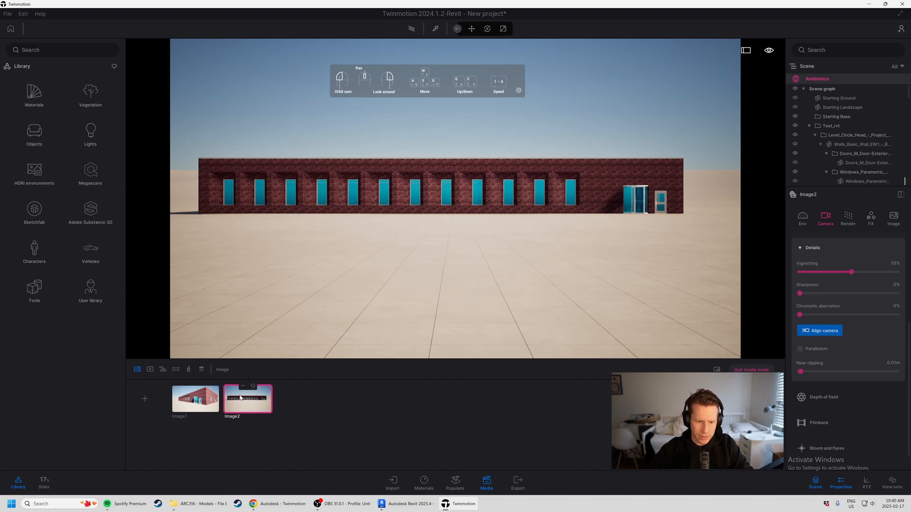
Step: Frame the windowed end of the front facade farthest from the entrance, including its ground shadow, and save it as a new image
key("a")
key("w")
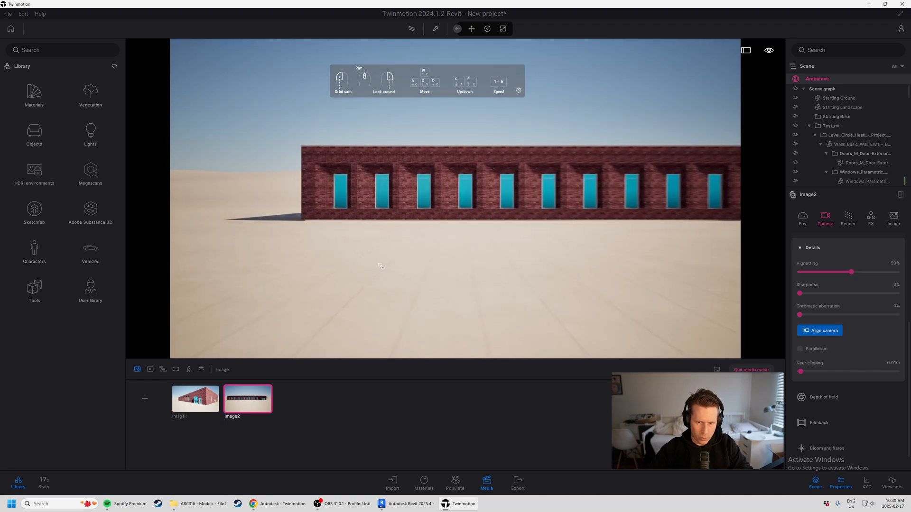
key("a")
key("w")
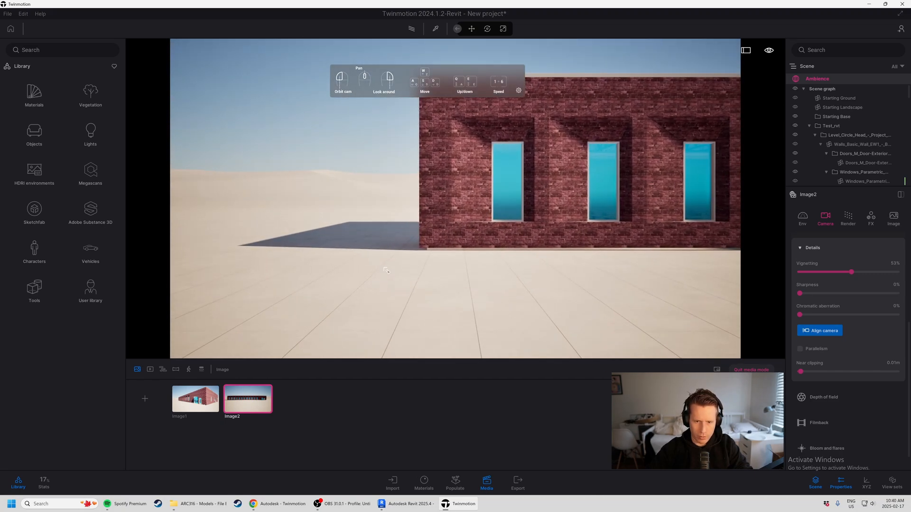
key("a")
key("w")
key("w")
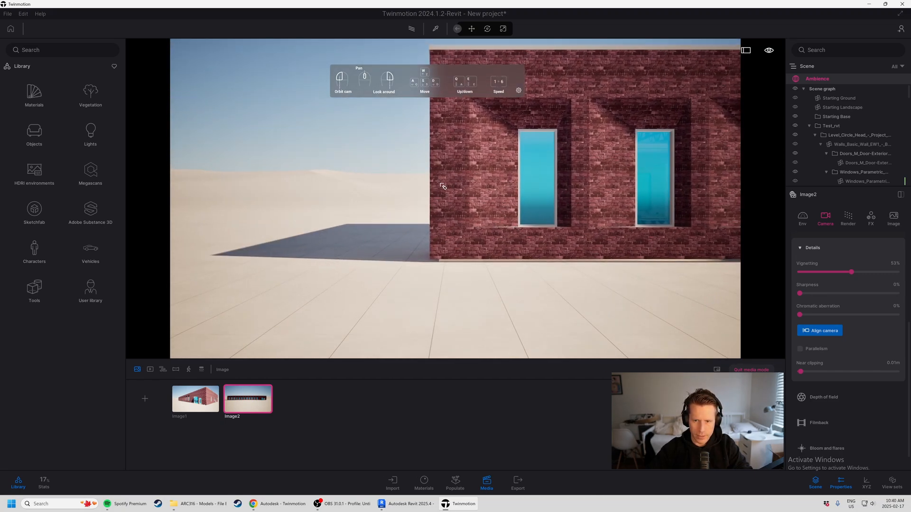
key("d")
key("a")
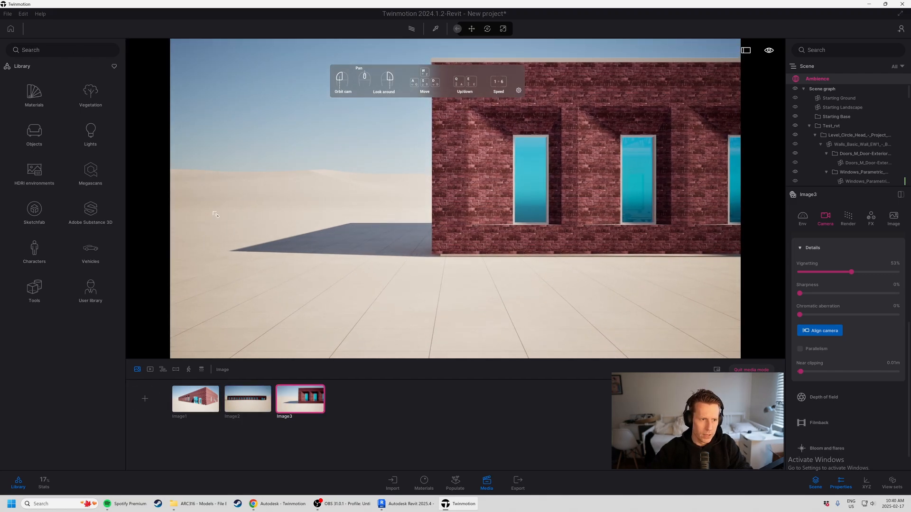
Step: Back the camera away from the facade and switch the navigation to Drone mode
key("s")
key("d")
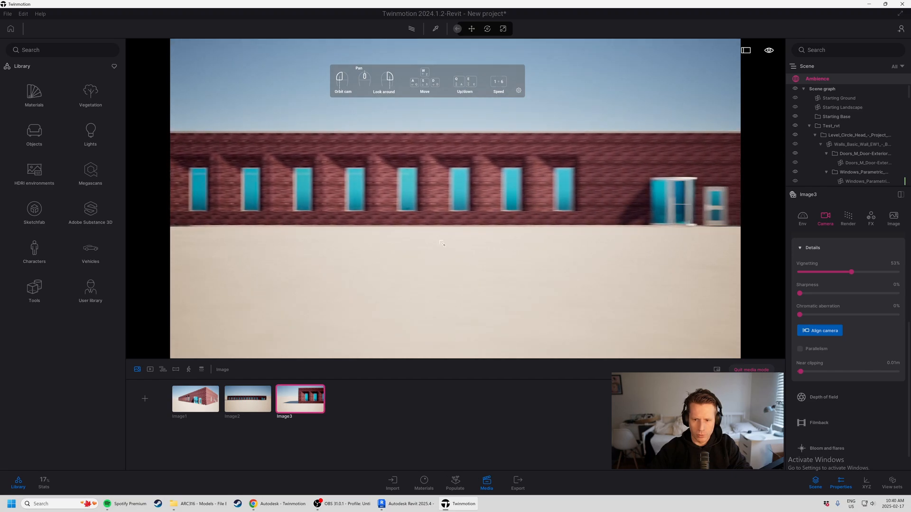
key("s")
right_click_drag(442, 243, 488, 166)
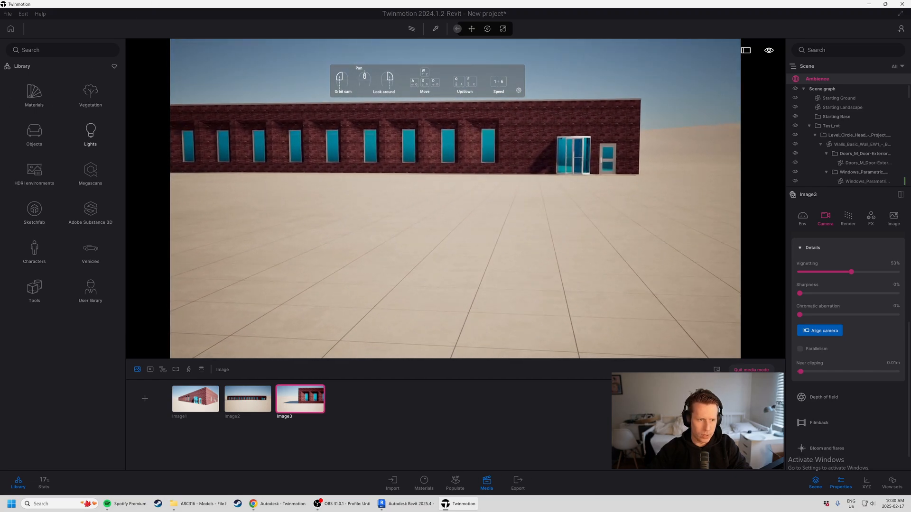
right_click_drag(594, 149, 583, 150)
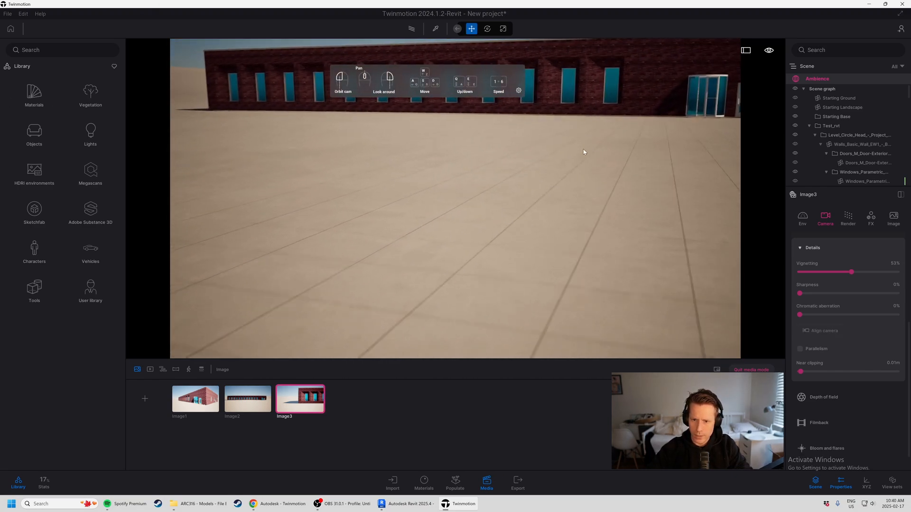
key("s")
left_click(771, 51)
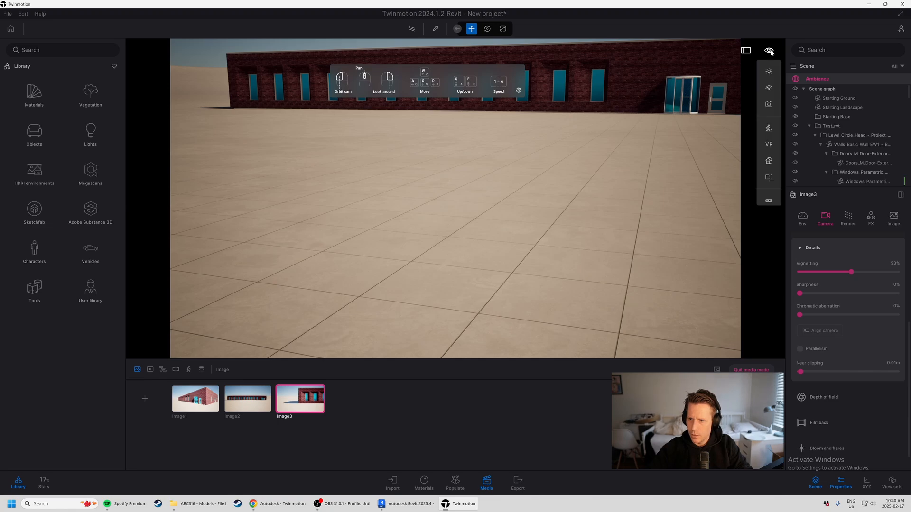
mouse_move(770, 135)
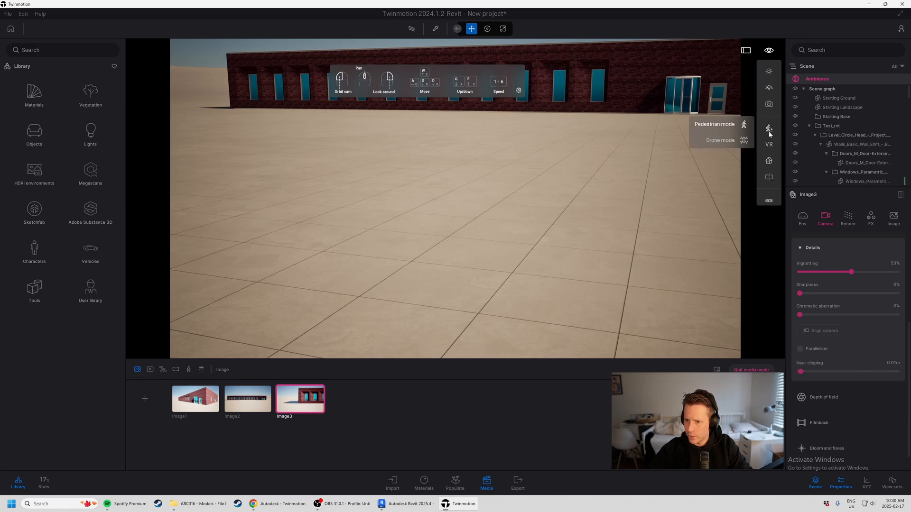
left_click(716, 143)
Step: Fly around the building to examine the roof and entrance corner from above and the front windows up close
key("d")
key("e")
key("e")
right_click_drag(457, 172, 422, 199)
key("d")
key("d")
key("d")
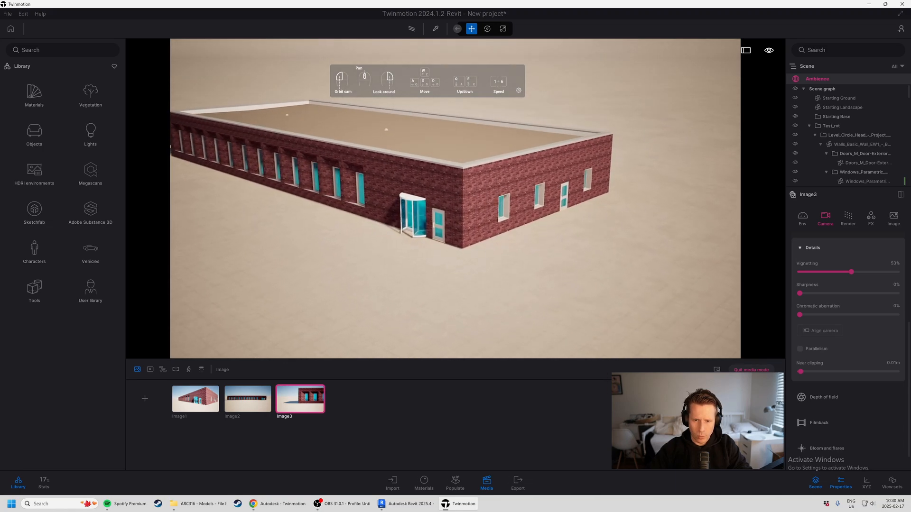
right_click_drag(514, 226, 523, 311)
key("a")
key("w")
key("w")
key("a")
key("w")
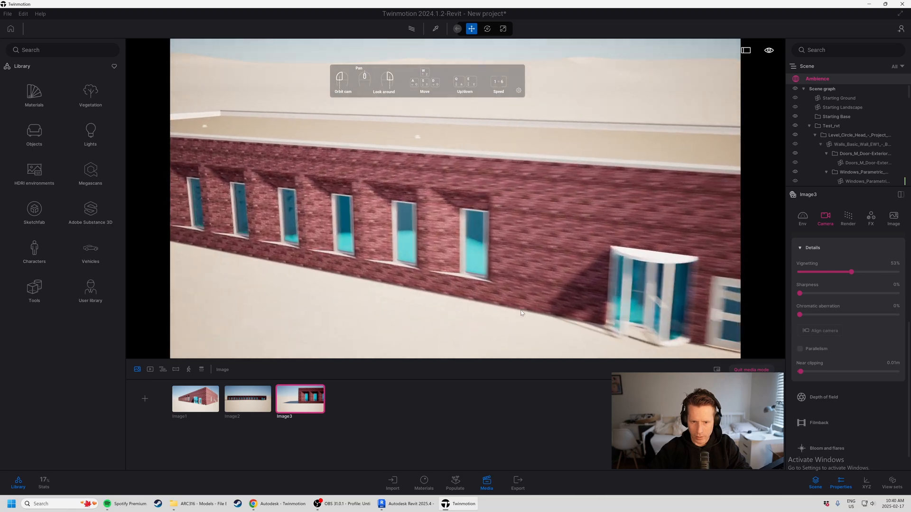
key("e")
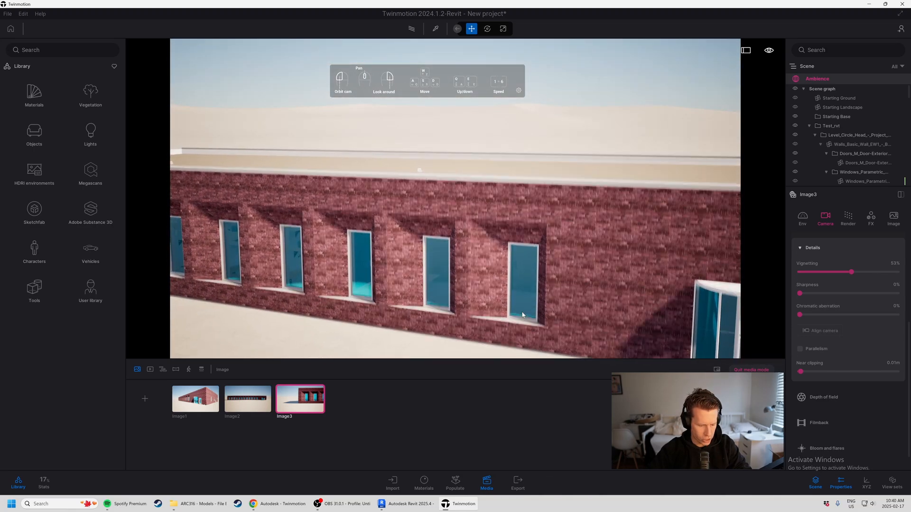
key("q")
right_click_drag(524, 283, 504, 223)
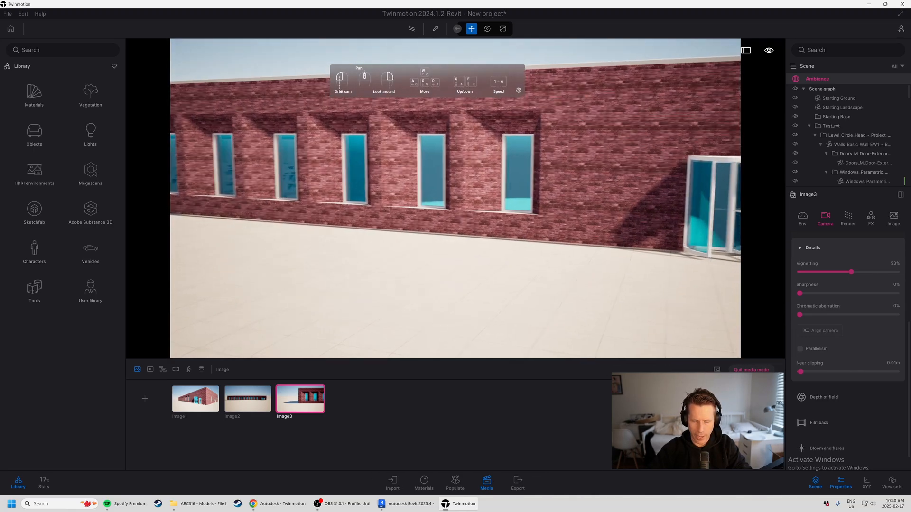
key("d")
key("a")
key("w")
key("d")
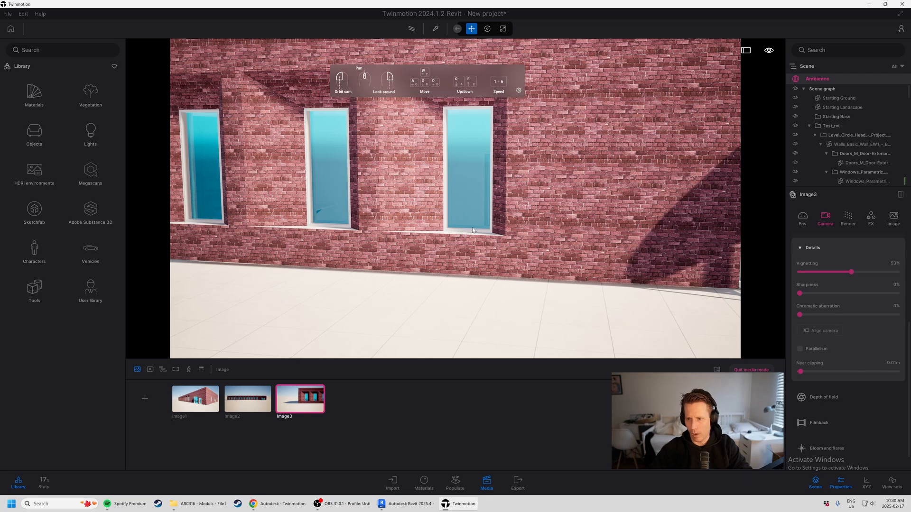
Step: Open the Glass category of the material library and bring the windows beside the revolving door into view
key("s")
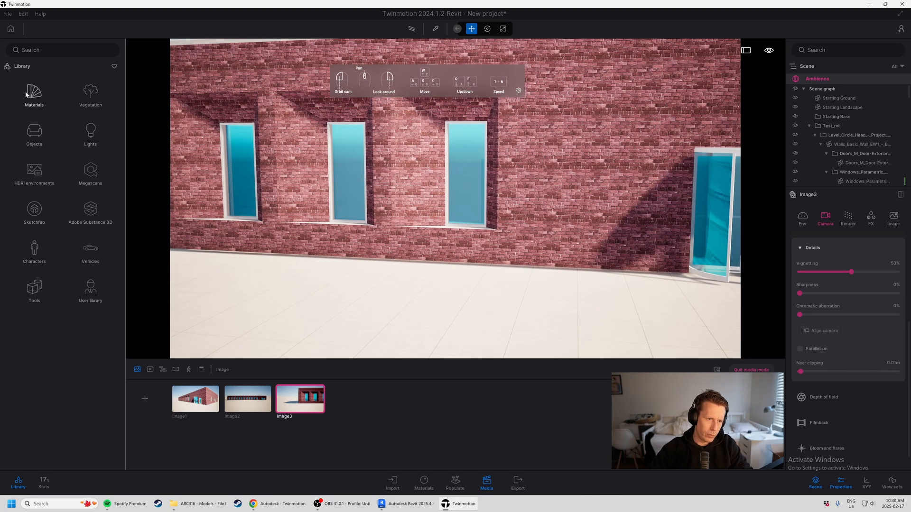
left_click(28, 95)
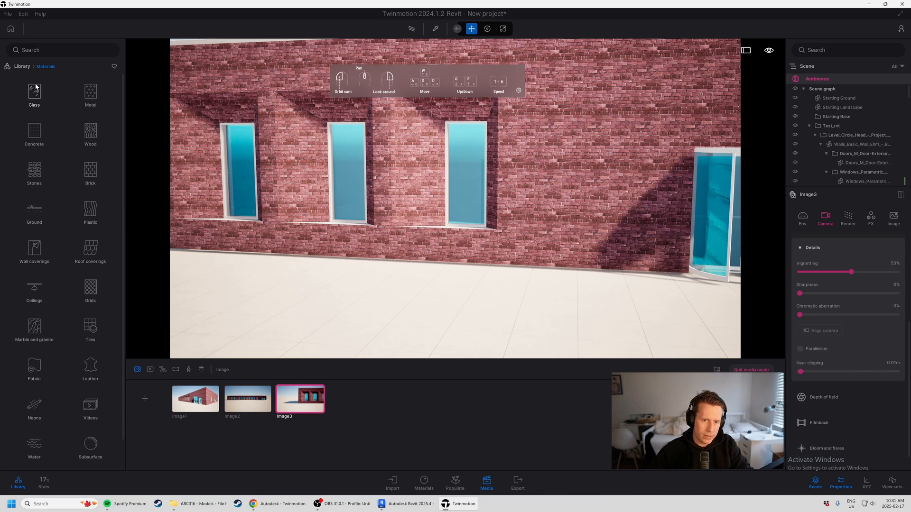
key("s")
key("w")
key("d")
key("s")
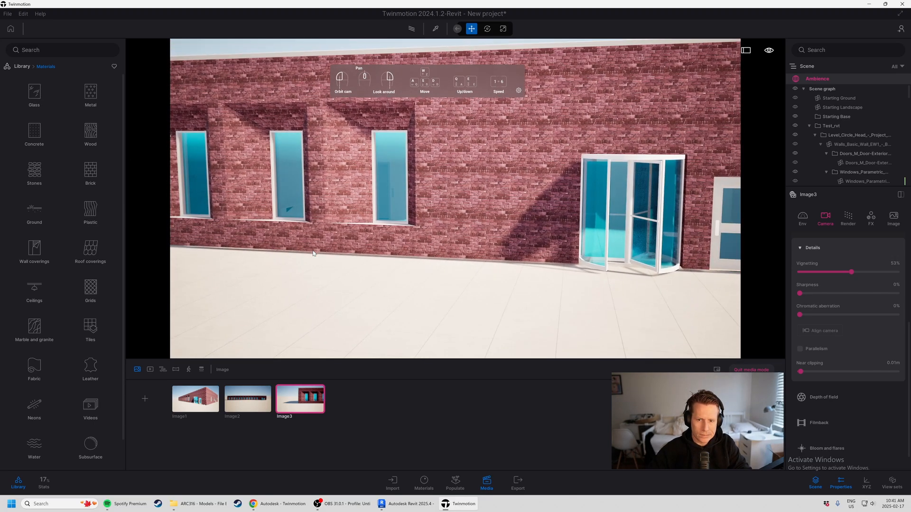
left_click(42, 93)
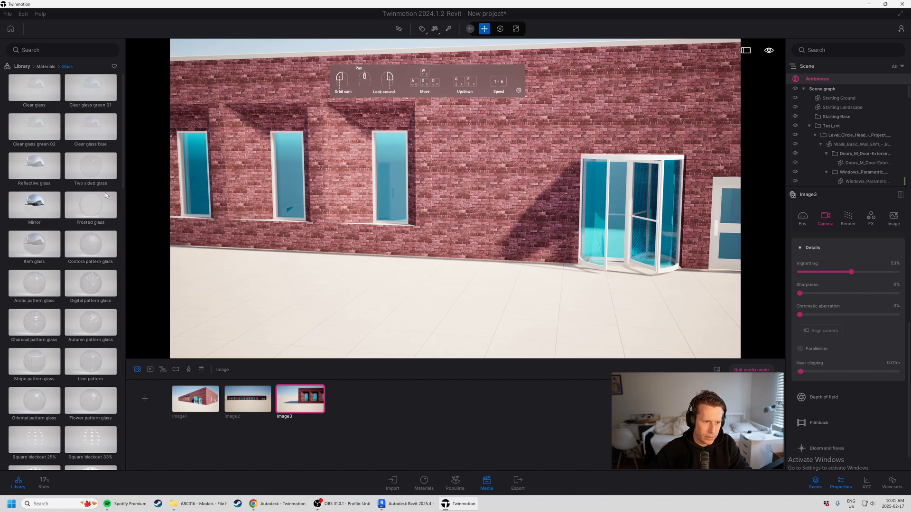
key("w")
key("a")
key("w")
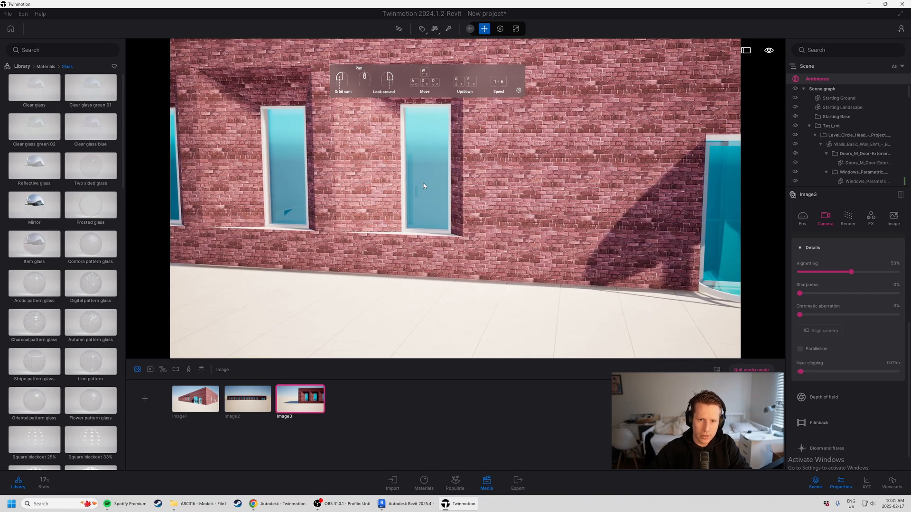
Step: Switch the material assignment mode to Apply to object, and return it to Replace material
left_click(424, 32)
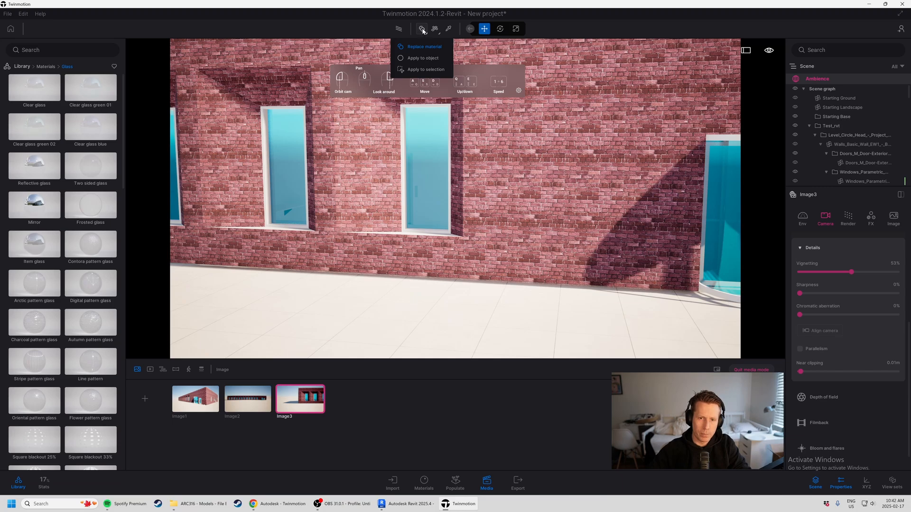
left_click(426, 58)
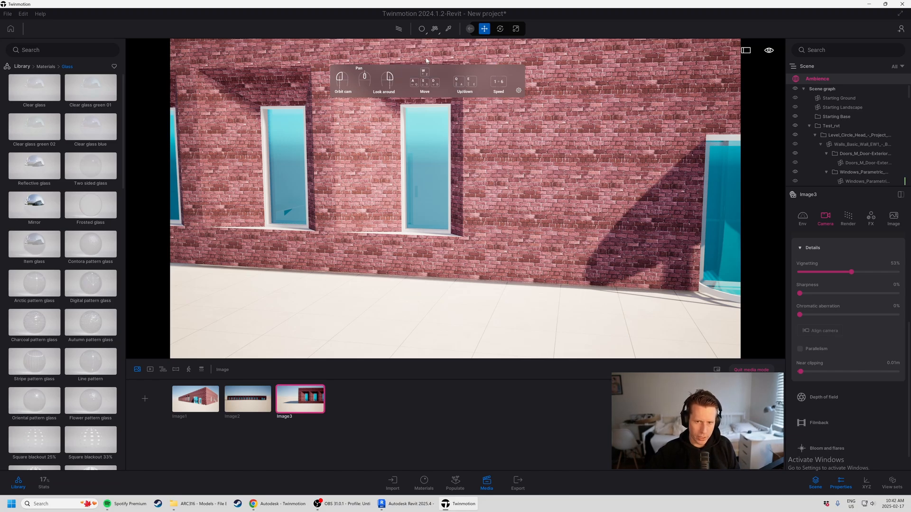
left_click(423, 30)
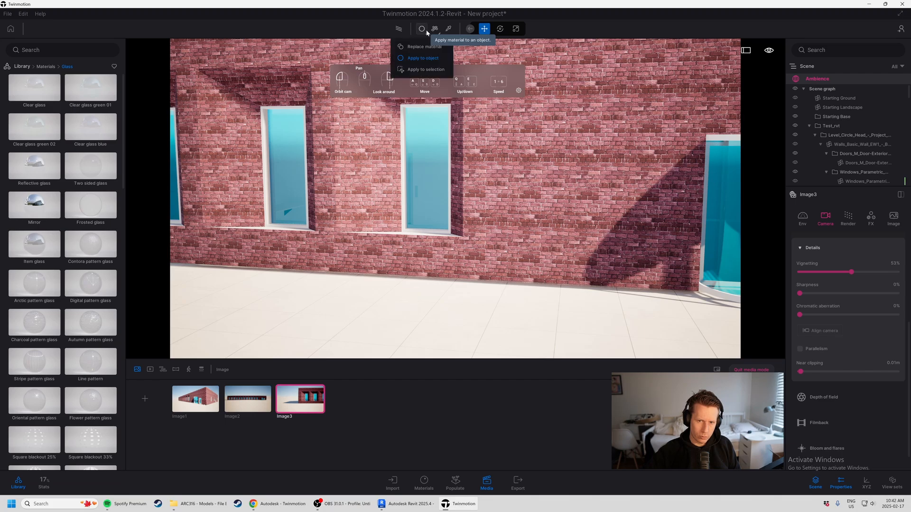
left_click(428, 49)
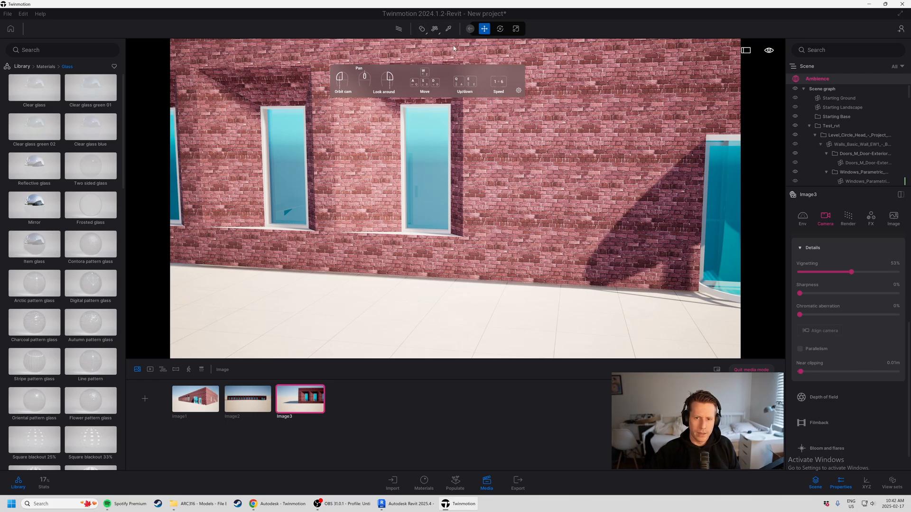
Step: Show the list of materials used in the scene and quit media mode
left_click(487, 483)
left_click(425, 482)
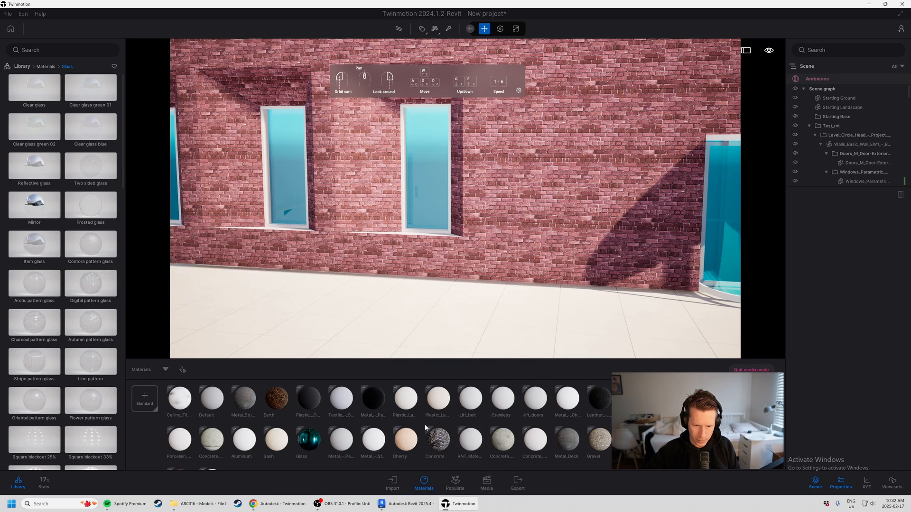
left_click(424, 484)
left_click(425, 485)
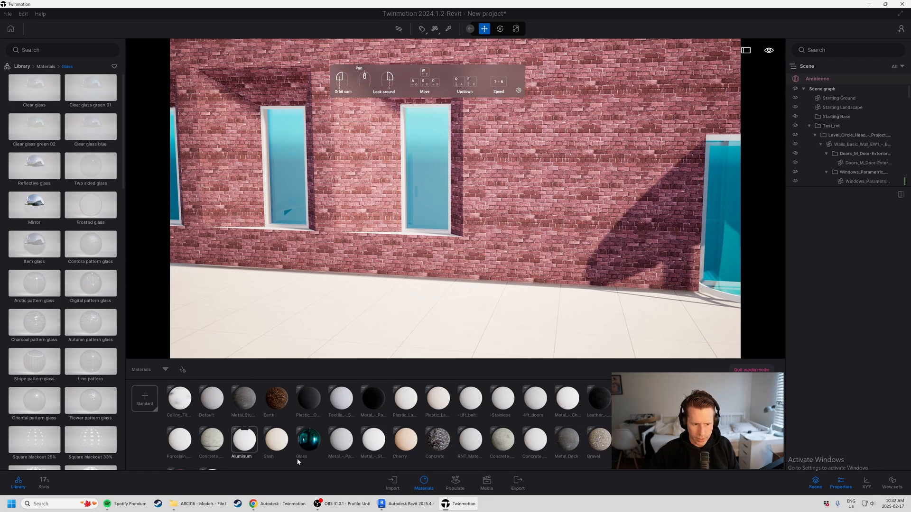
scroll(507, 408, "down", 1)
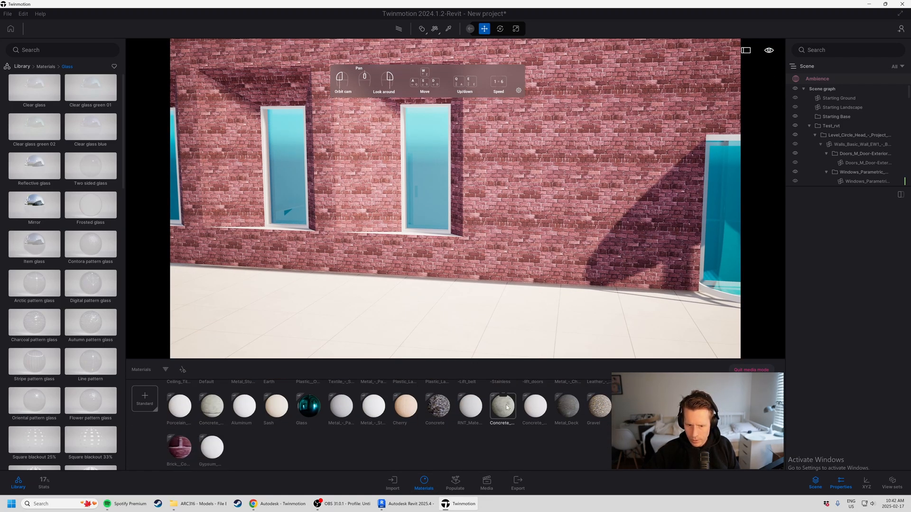
left_click(753, 370)
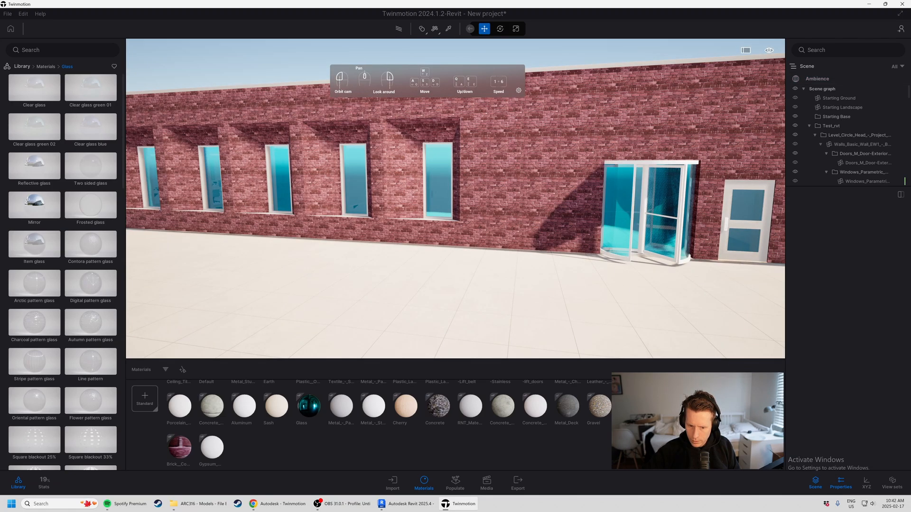
Step: Inspect the settings of the imported Glass material among the scene's materials and deselect it
scroll(307, 435, "up", 1)
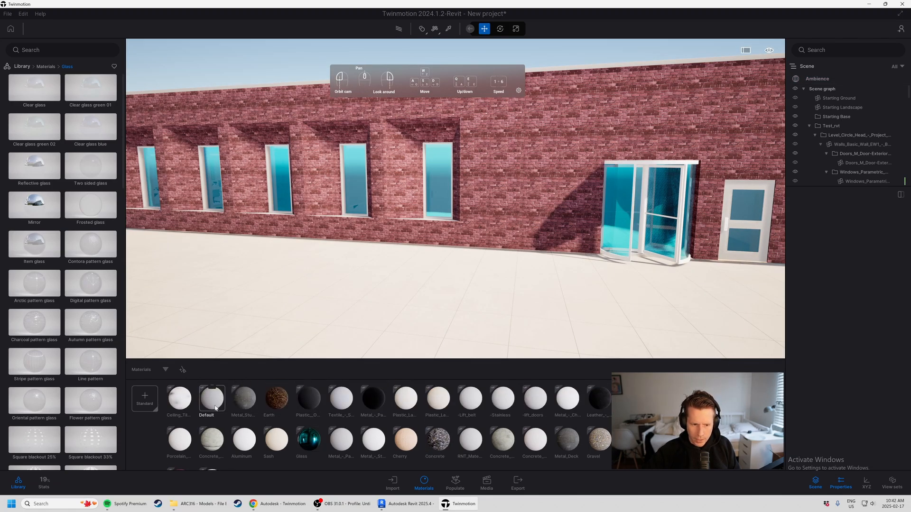
scroll(457, 419, "down", 1)
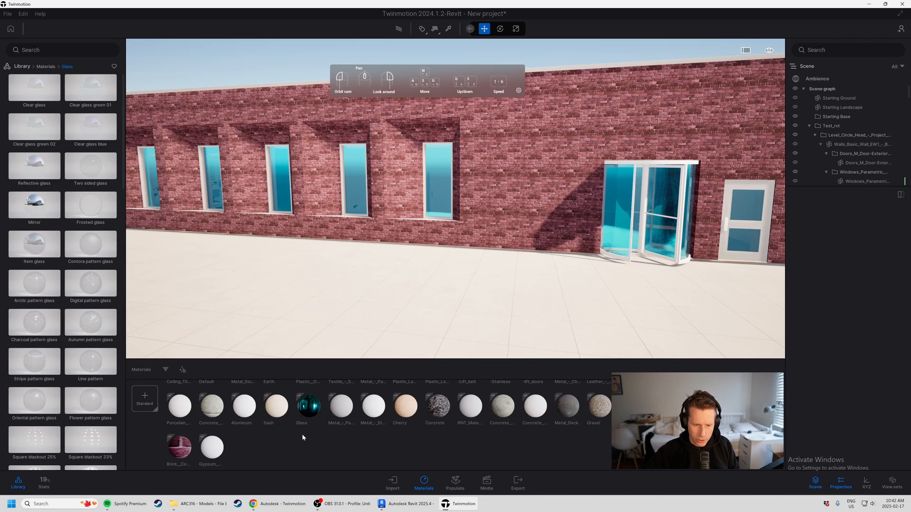
left_click(312, 405)
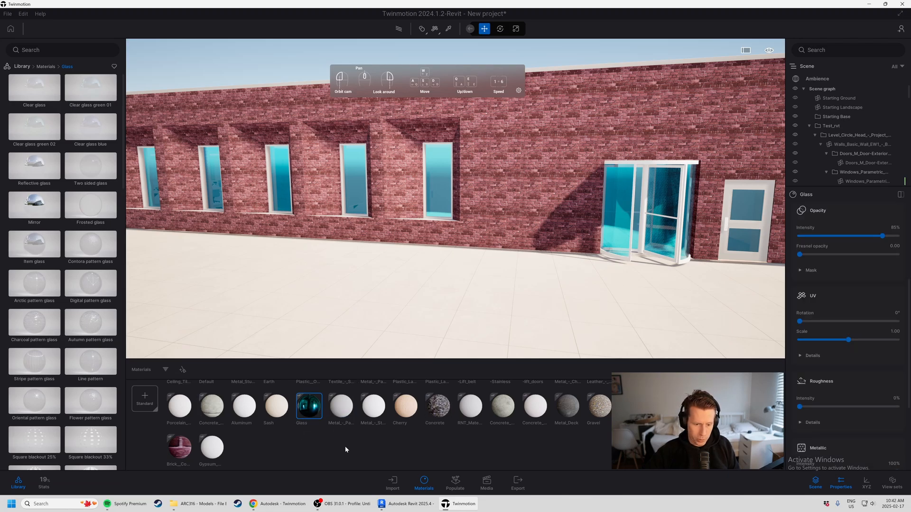
left_click(358, 450)
scroll(359, 451, "up", 1)
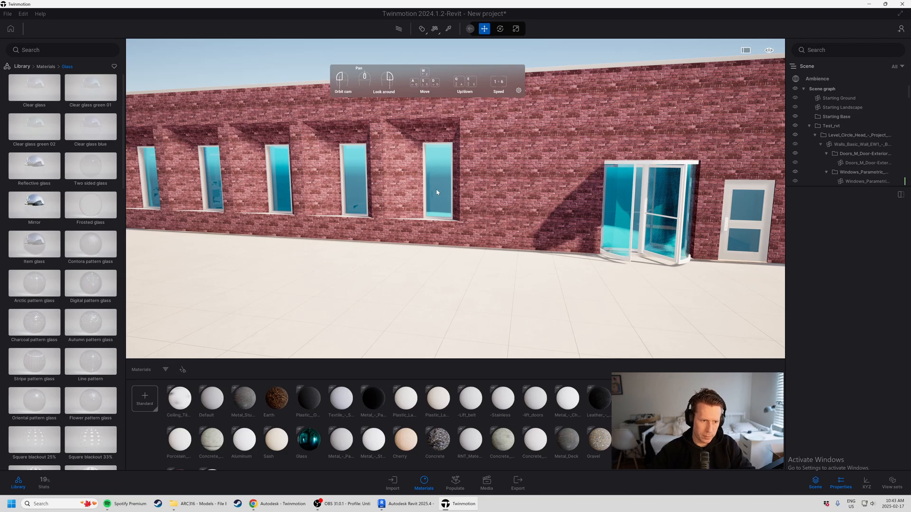
Step: Replace the blue window glass with the Reflective glass library material, keeping the Replace material mode
mouse_move(29, 130)
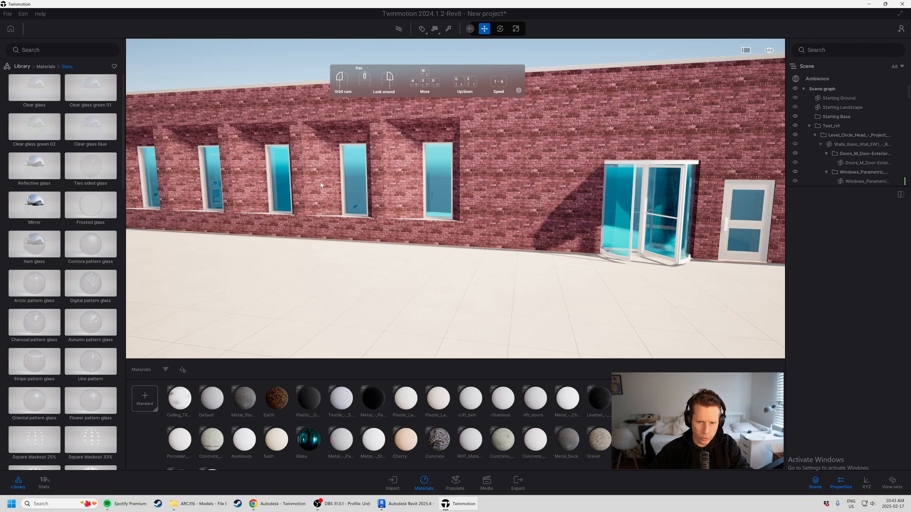
key("w")
key("a")
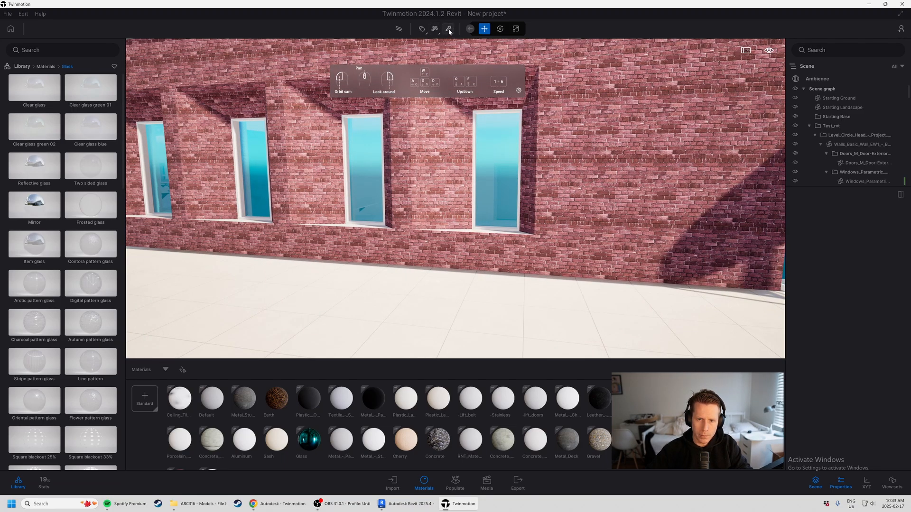
left_click(422, 29)
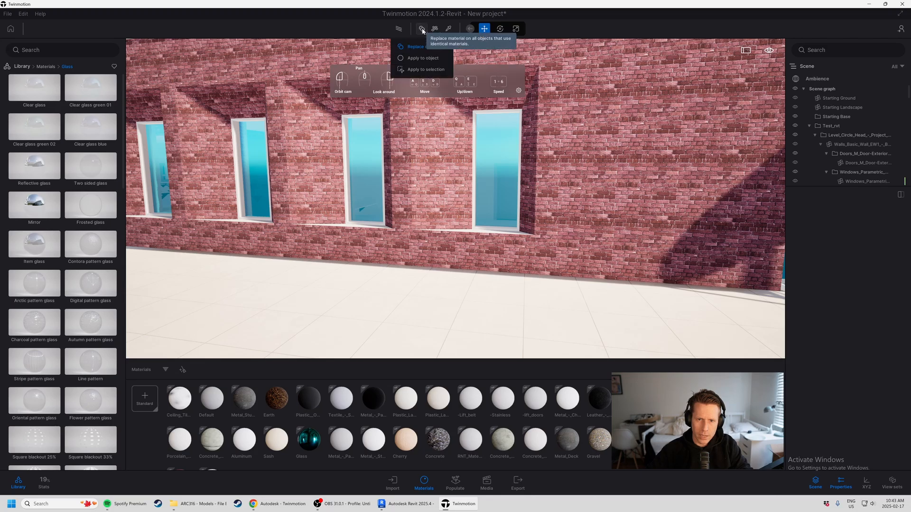
left_click(423, 31)
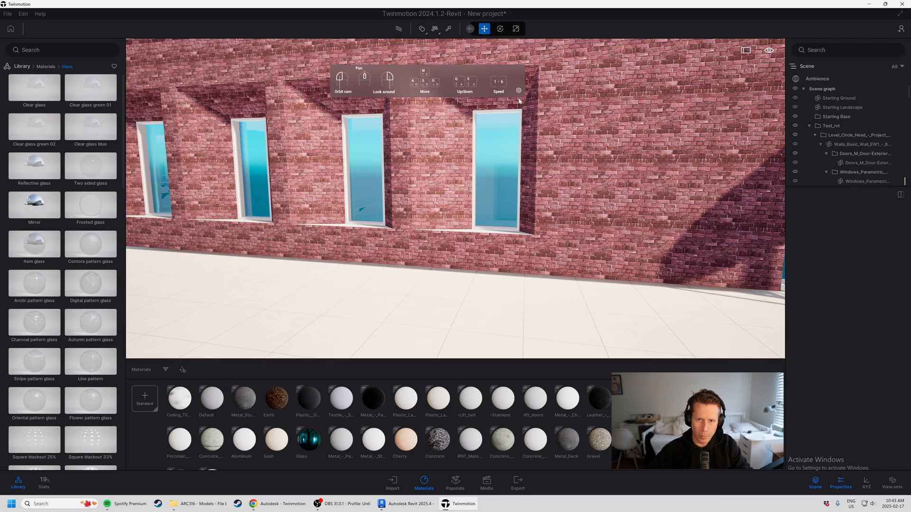
key("w")
key("a")
mouse_move(105, 244)
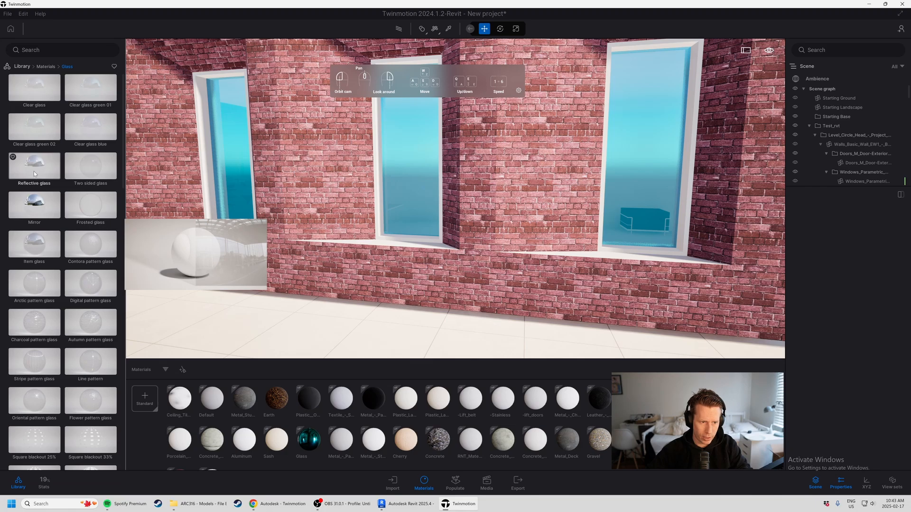
left_click_drag(34, 171, 421, 180)
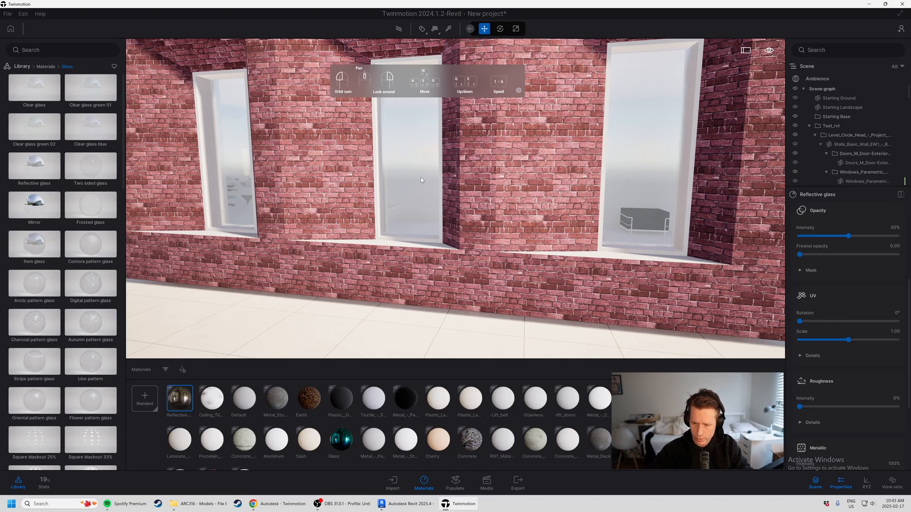
Step: Fly along the front facade to examine the reflective glass on the windows and the revolving door
key("s")
key("a")
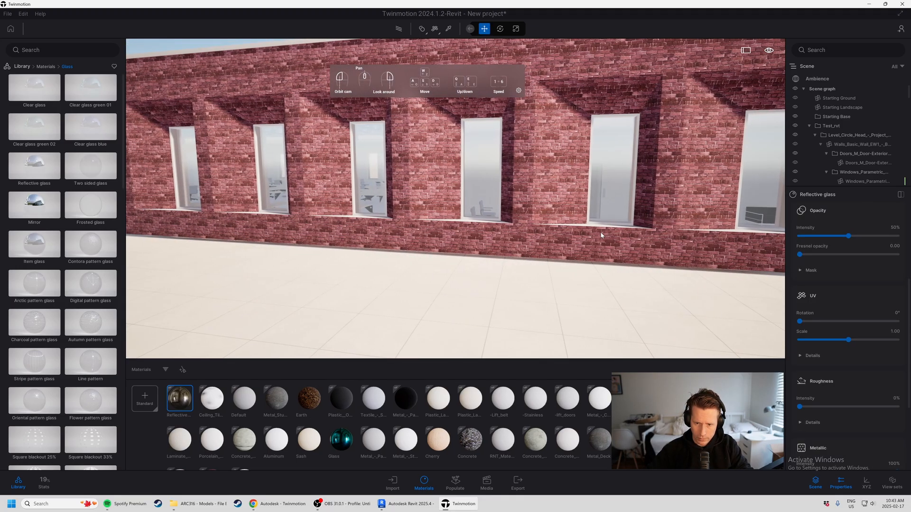
key("w")
key("d")
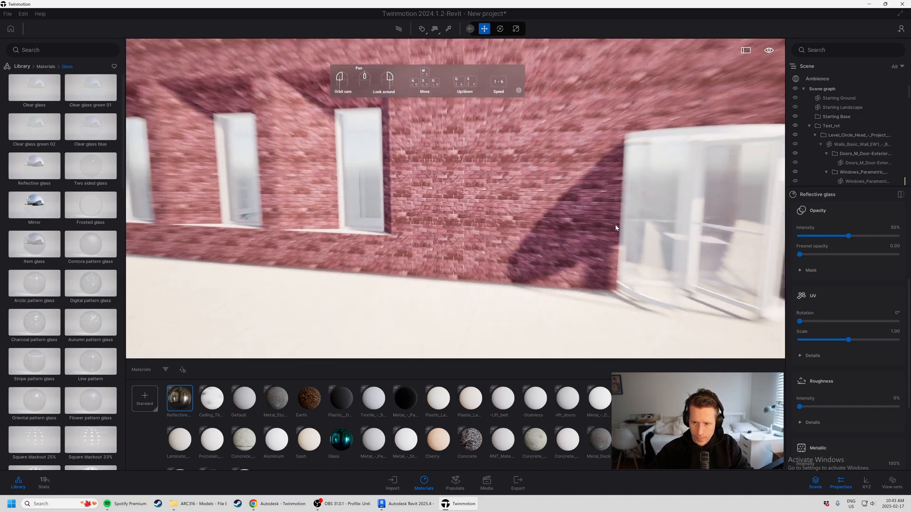
key("a")
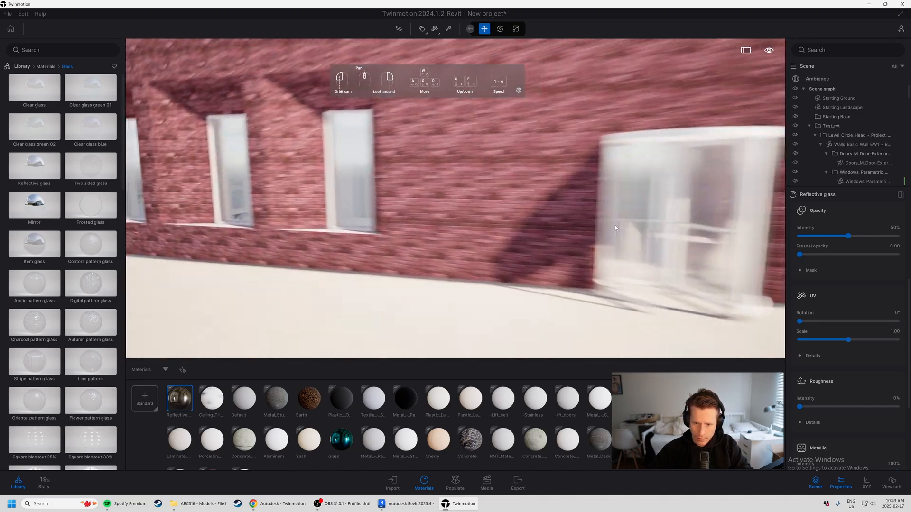
key("w")
key("s")
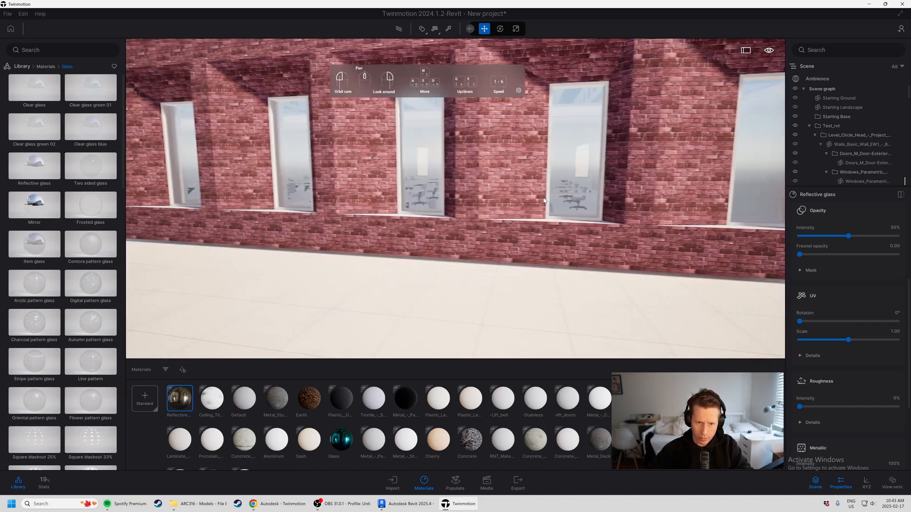
key("w")
key("d")
key("a")
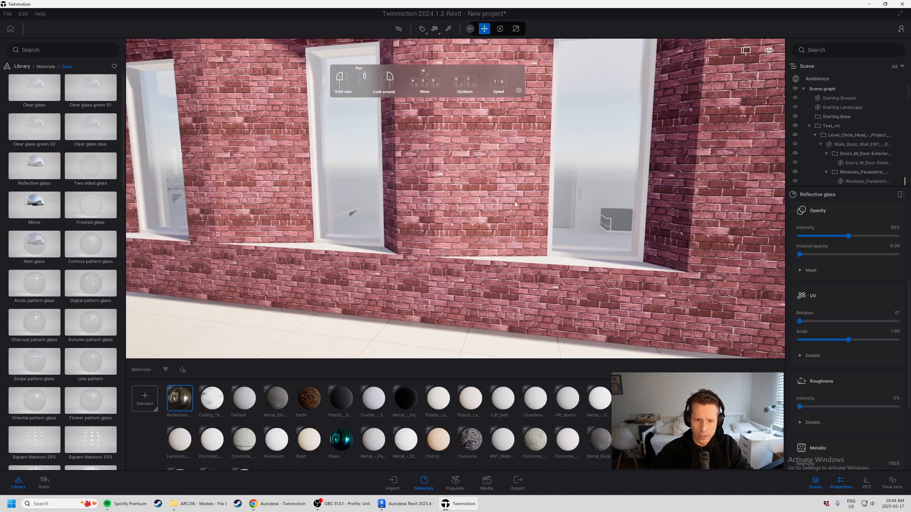
key("s")
key("w")
Step: Replace the window glass with the Mirror material and view the reflections up close
mouse_move(31, 207)
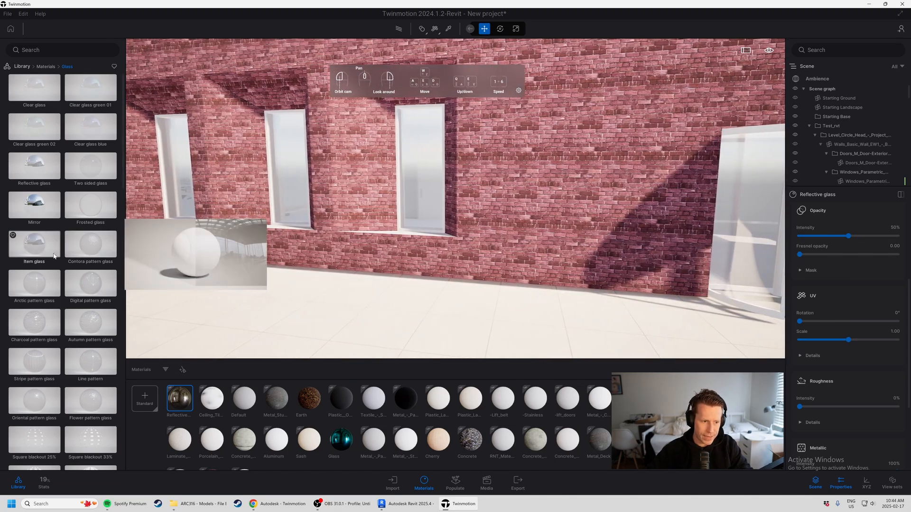
left_click_drag(31, 210, 427, 170)
key("w")
key("a")
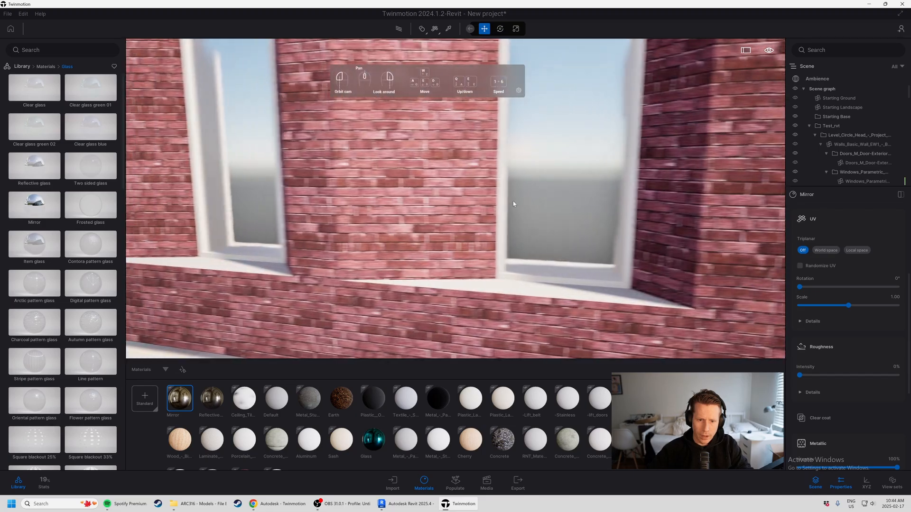
key("d")
key("s")
key("a")
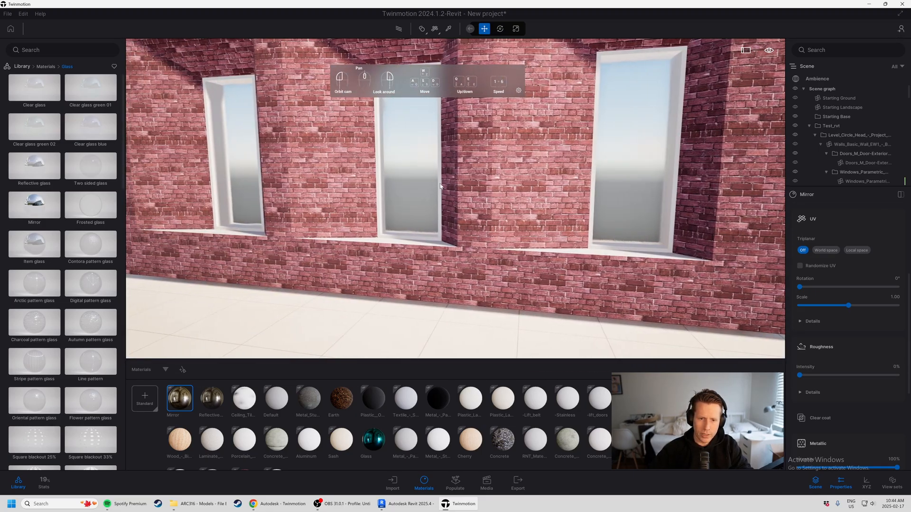
Step: Replace the window glass with Clear glass green 02 and back away to view the facade
key("s")
key("d")
left_click_drag(43, 138, 516, 176)
key("s")
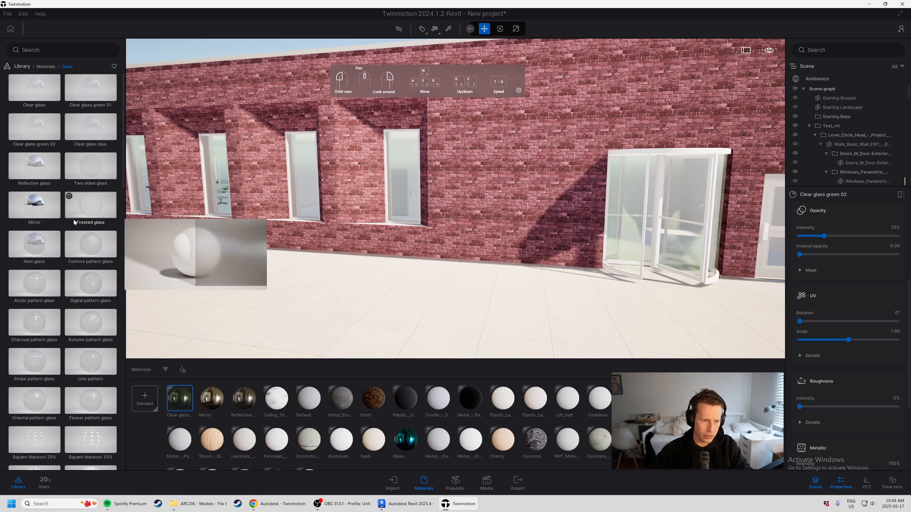
Step: Replace the brick wall material with Mirror and view the mirrored facade from afar and up close
left_click_drag(34, 204, 173, 165)
key("s")
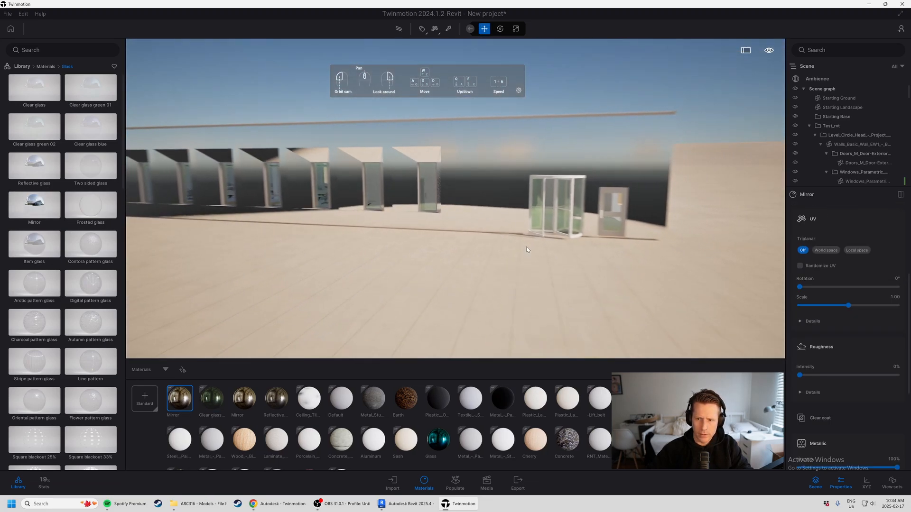
key("a")
key("w")
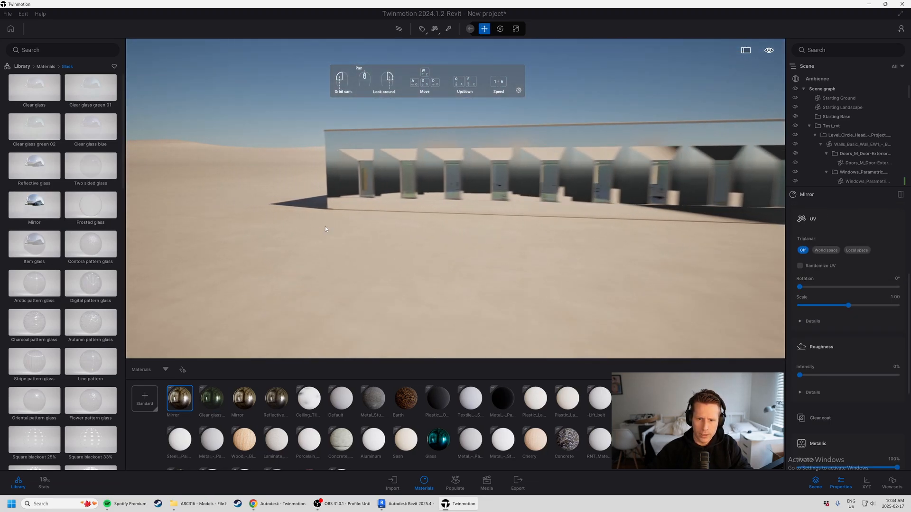
key("d")
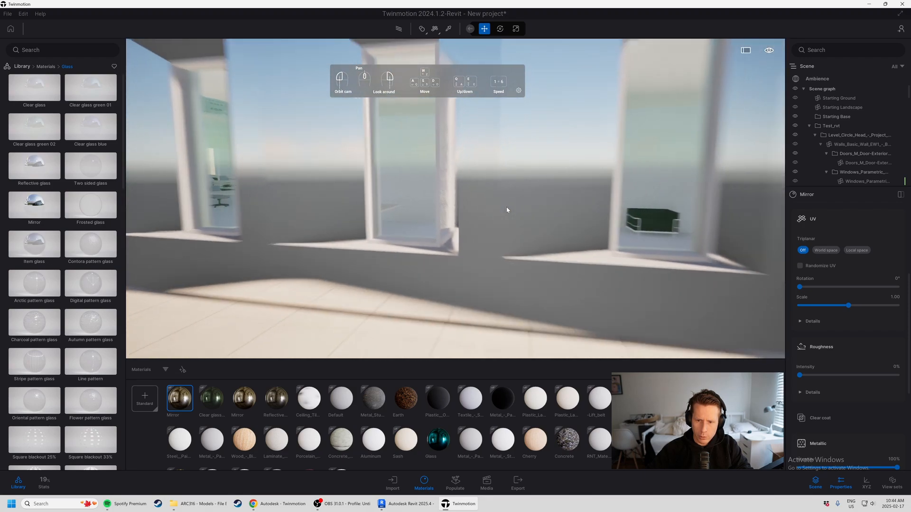
Step: Back away from the mirrored facade and undo the Mirror material on the brick wall
key("s")
key("a")
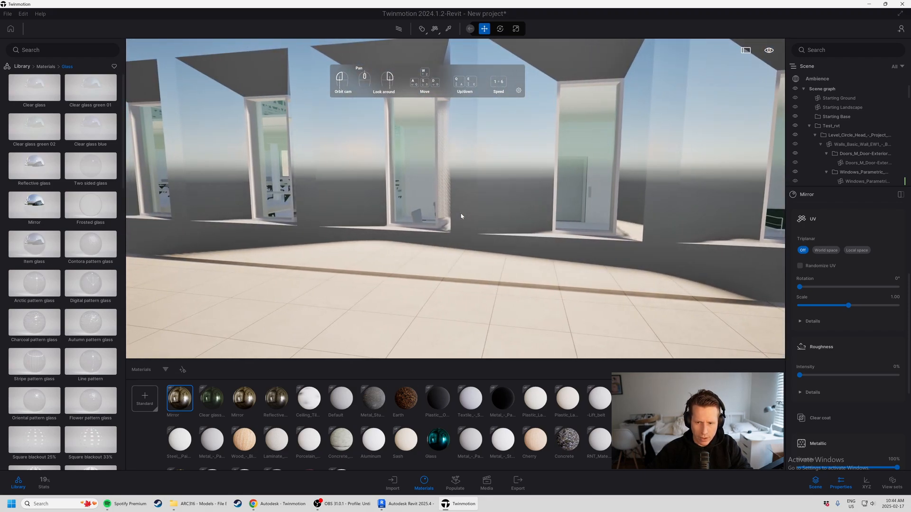
key("s")
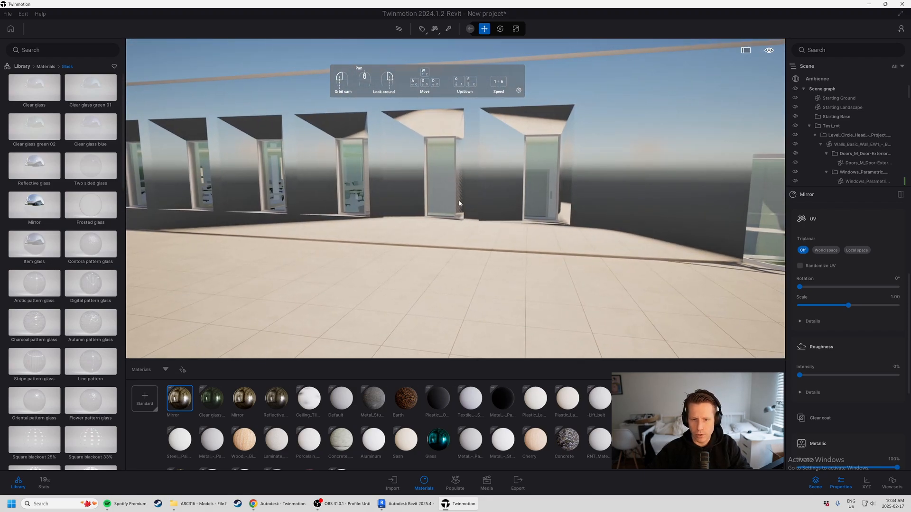
key("ctrl+z")
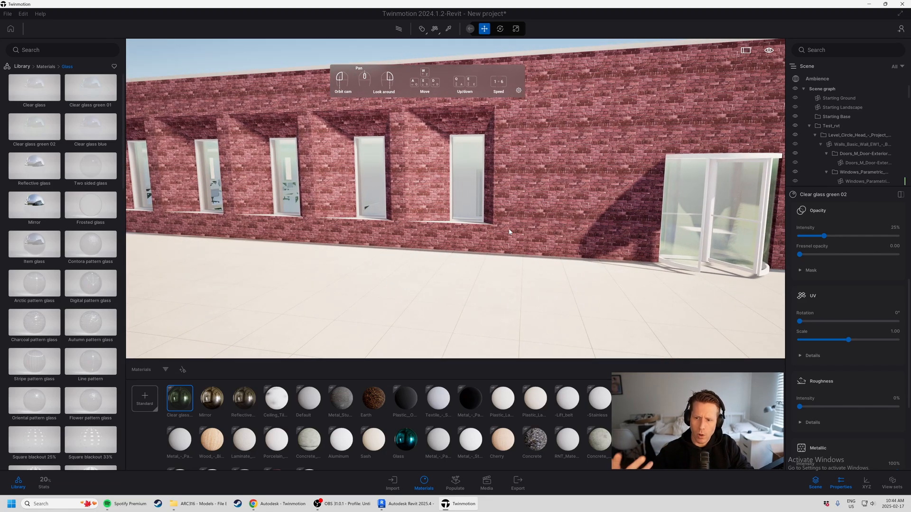
Step: Fly along the brick facade to examine the Clear glass green 02 windows from near and far
key("a")
key("w")
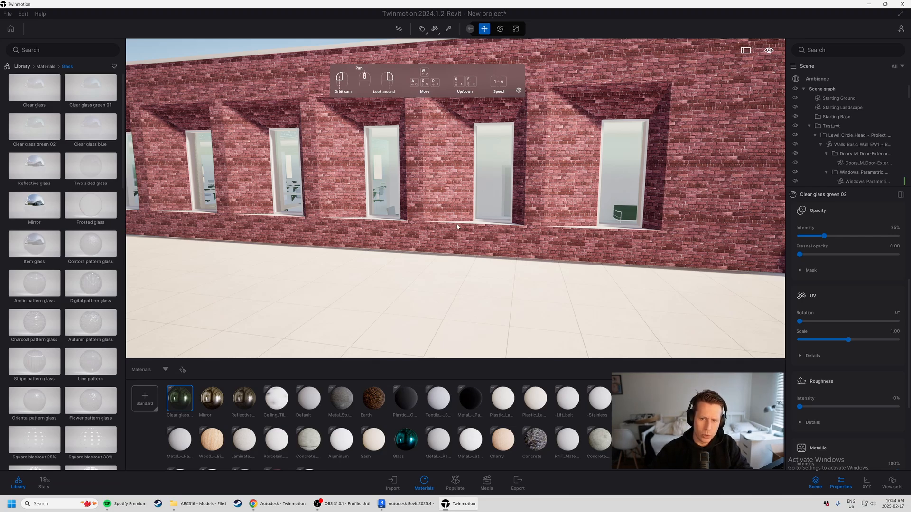
key("s")
key("d")
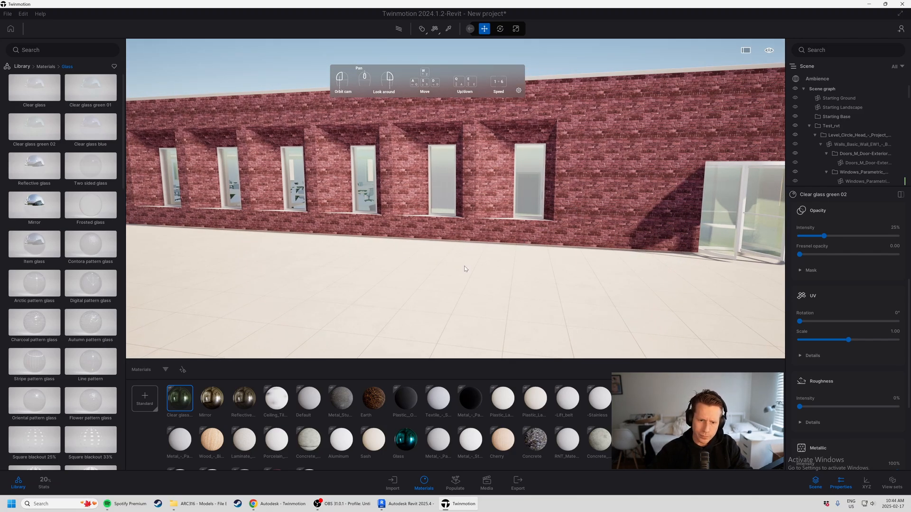
key("a")
key("w")
key("w")
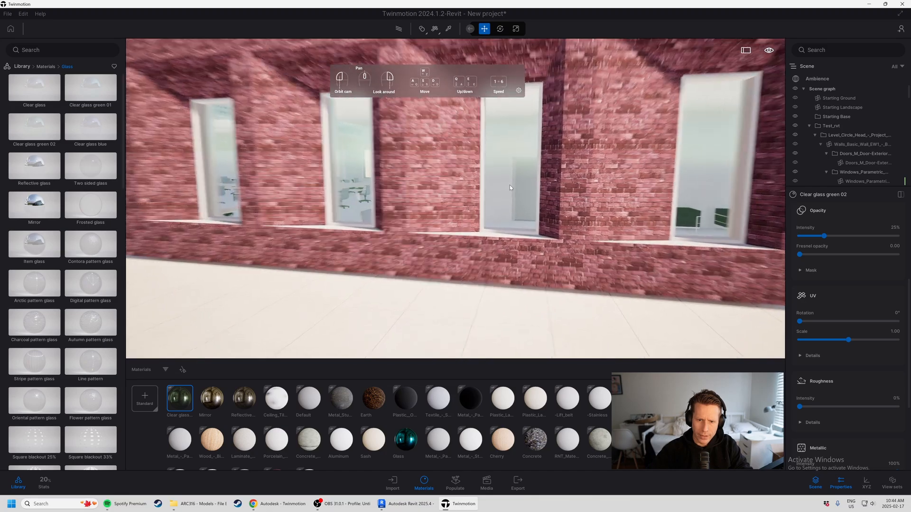
key("d")
key("s")
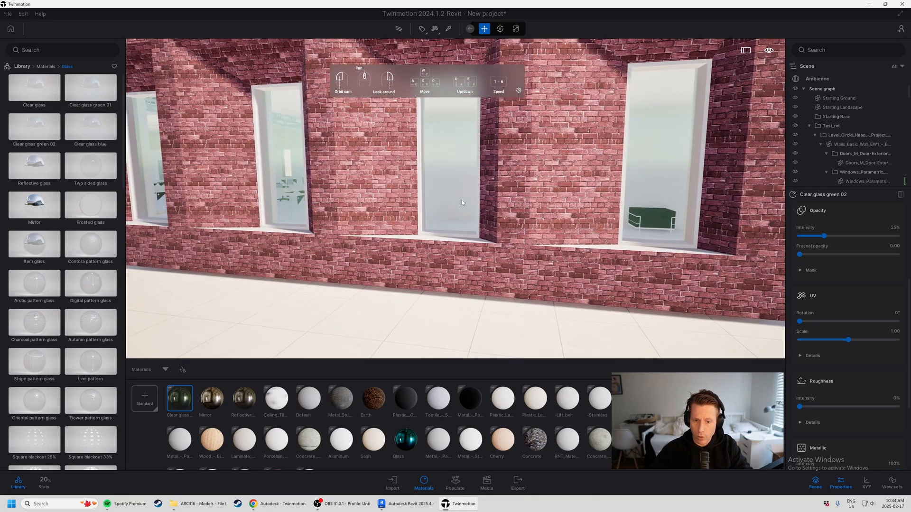
Step: Look past the revolving door and across the empty surroundings to examine what the window glass can reflect
right_click_drag(462, 200, 145, 221)
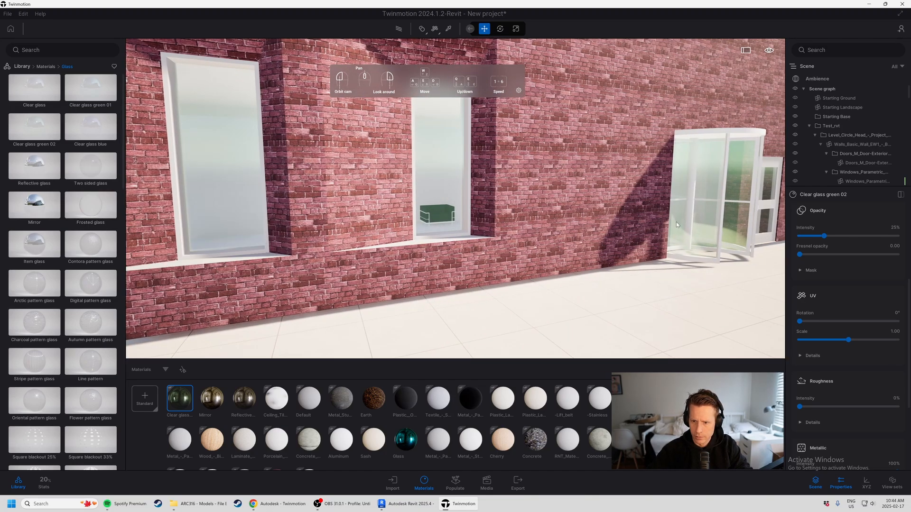
right_click_drag(677, 224, 455, 224)
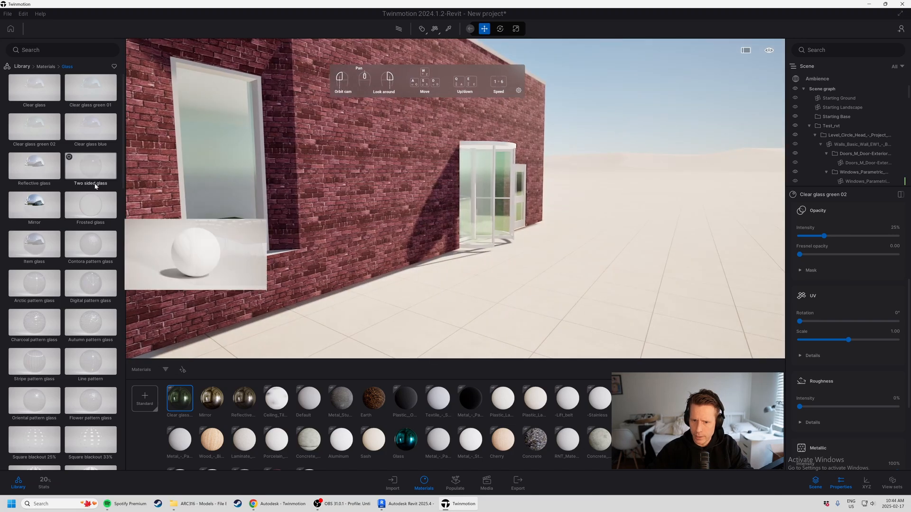
right_click_drag(433, 147, 165, 166)
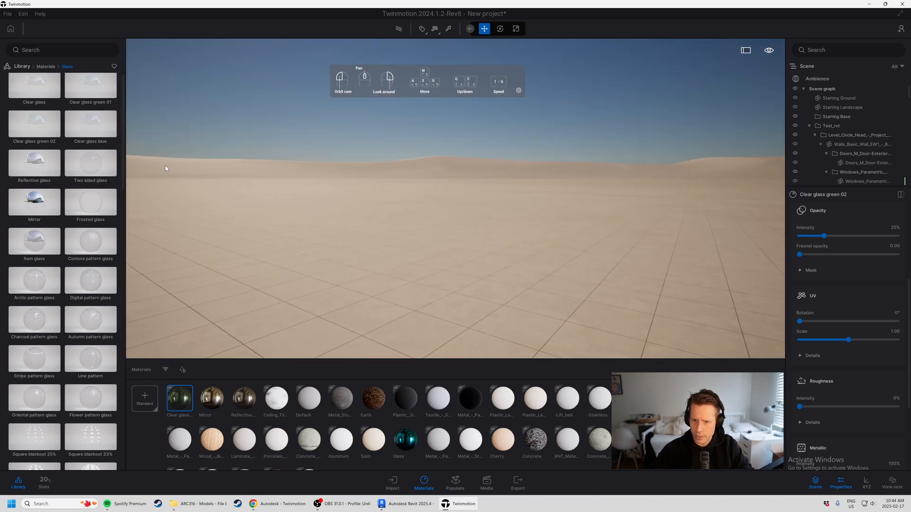
right_click_drag(562, 160, 612, 152)
right_click_drag(758, 145, 652, 154)
right_click_drag(738, 161, 688, 152)
key("s")
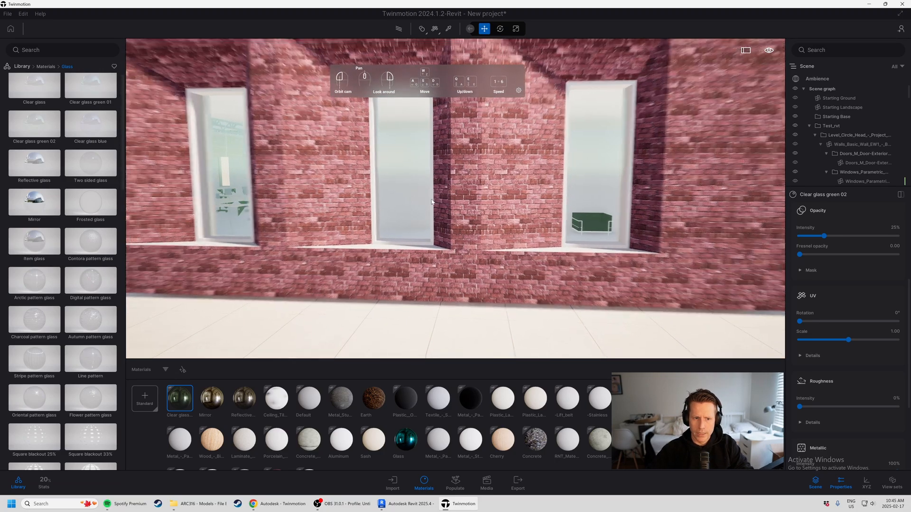
Step: Examine the window and revolving door glass from several distances and review the Clear glass green 02 material's settings
key("a")
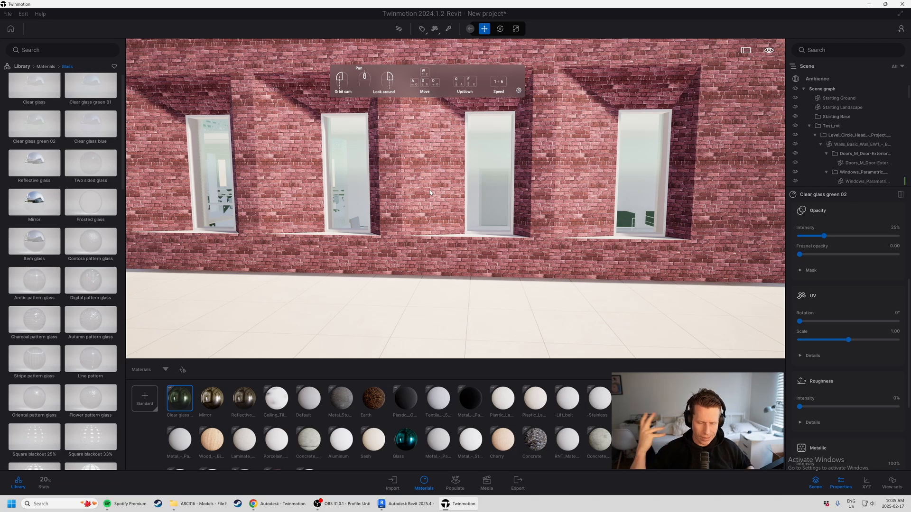
key("s")
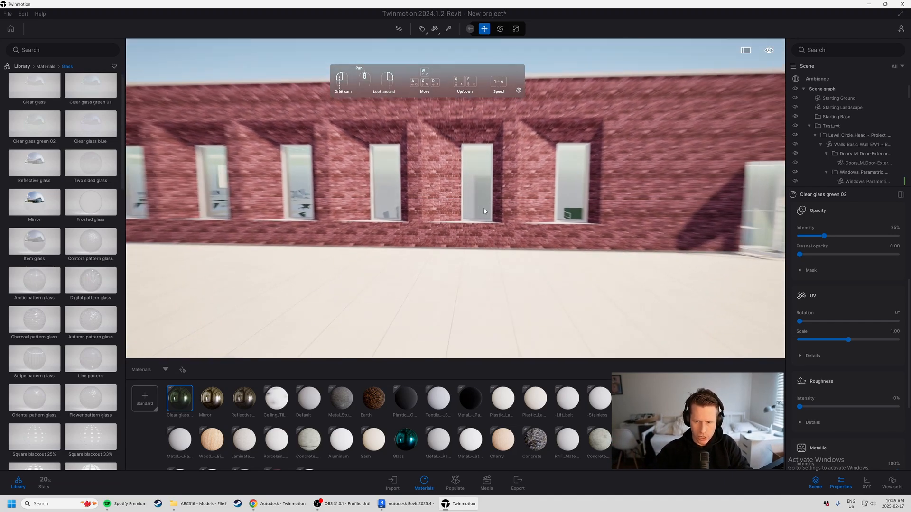
key("d")
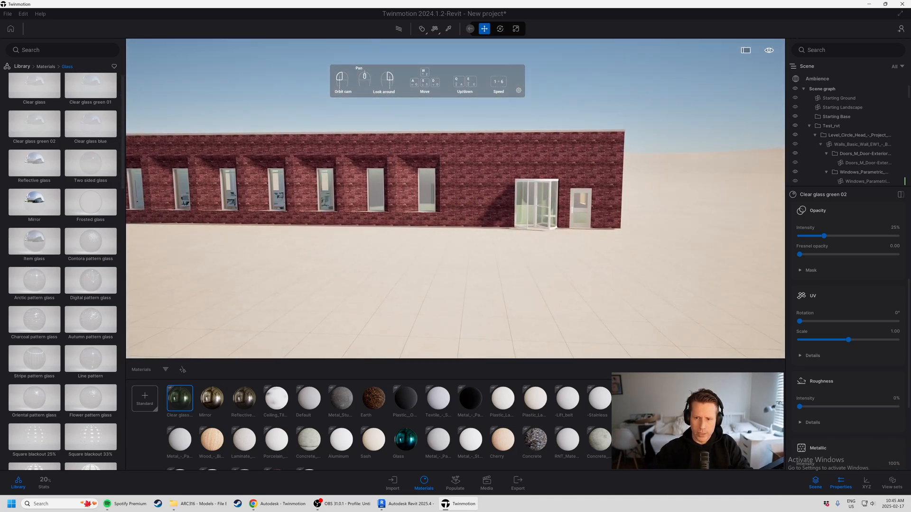
right_click_drag(525, 143, 585, 170)
key("w")
key("w")
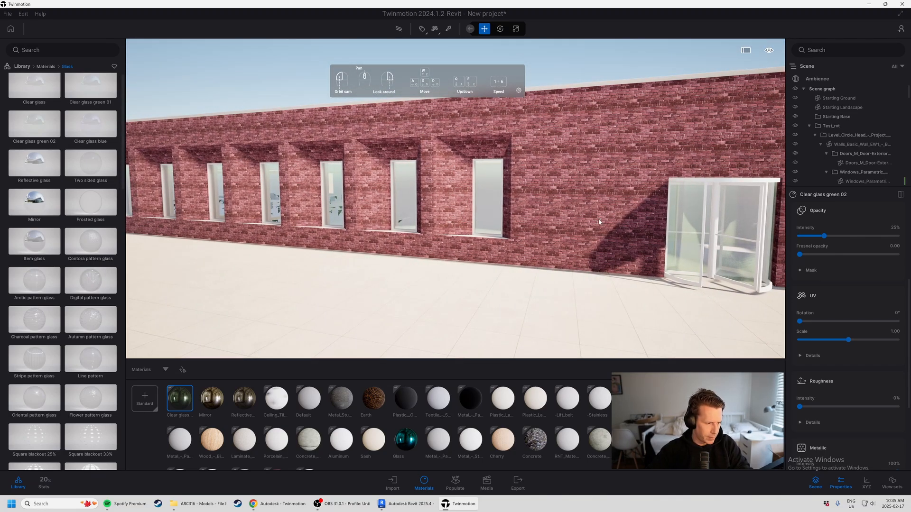
key("w")
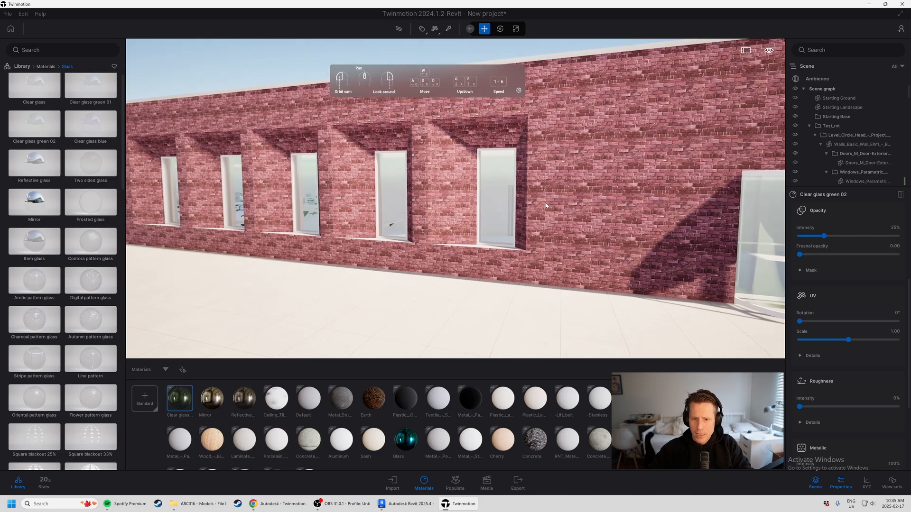
key("s")
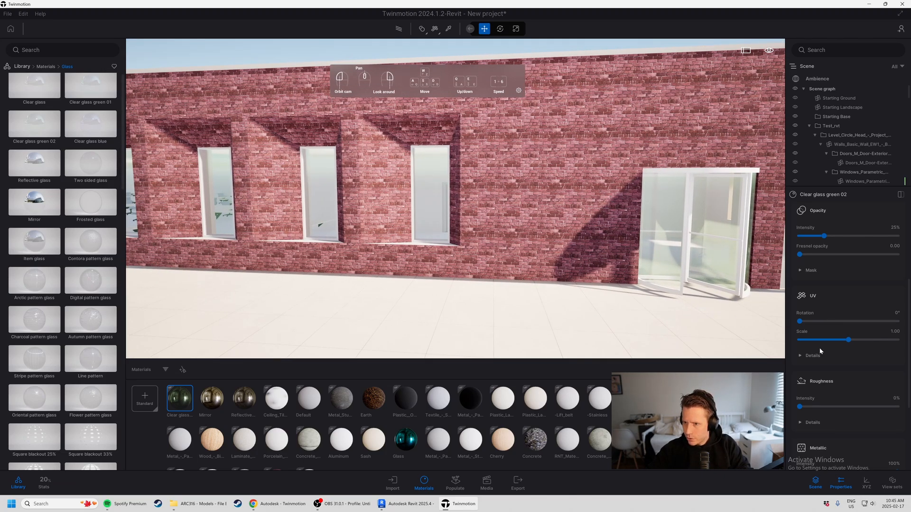
scroll(850, 422, "down", 3)
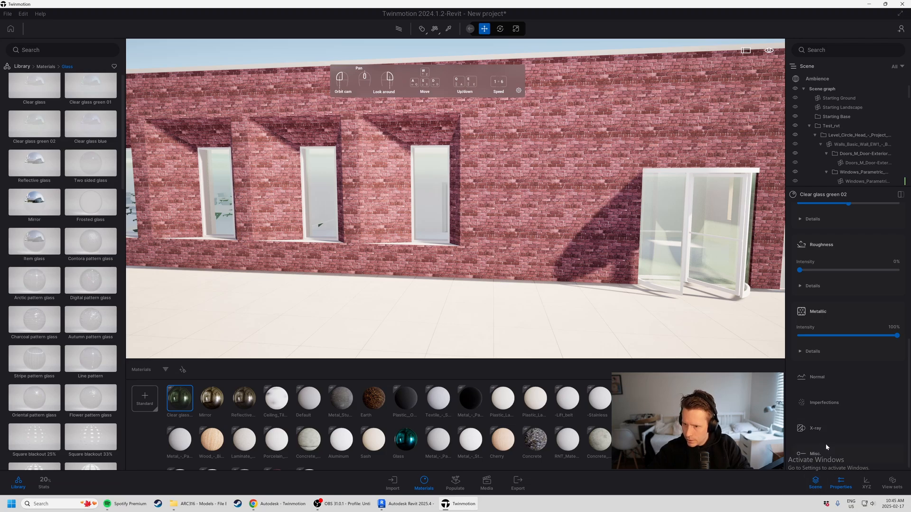
scroll(826, 408, "up", 6)
key("s")
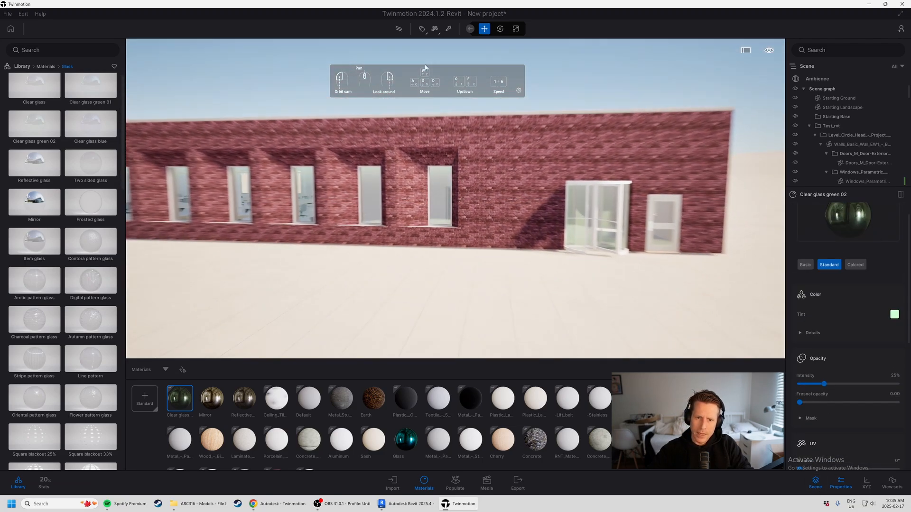
key("a")
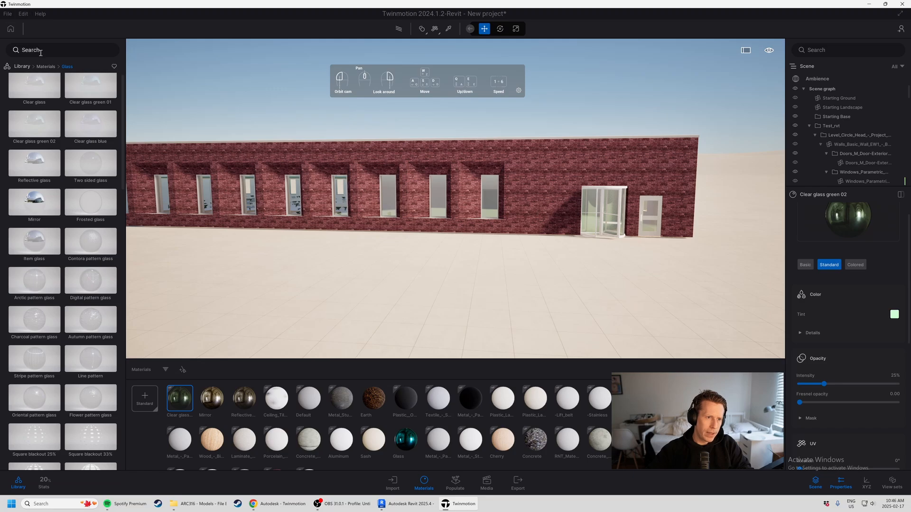
Step: Browse the library's outdoor HDRI environments, preview several of them and select Yellow Field
left_click(24, 67)
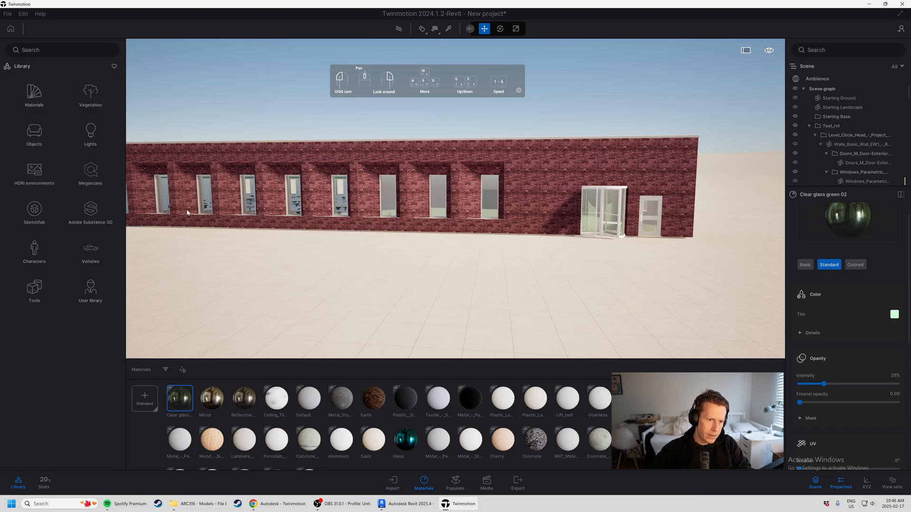
left_click(31, 175)
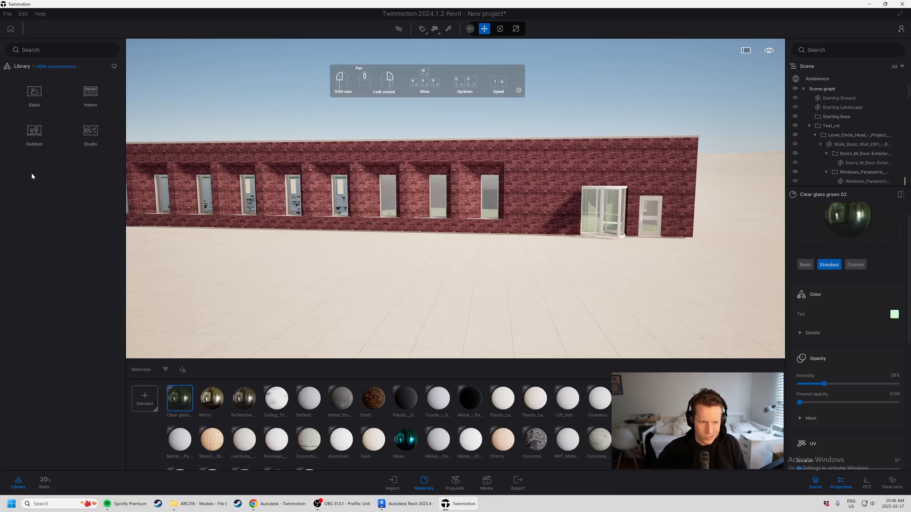
left_click(34, 149)
mouse_move(96, 231)
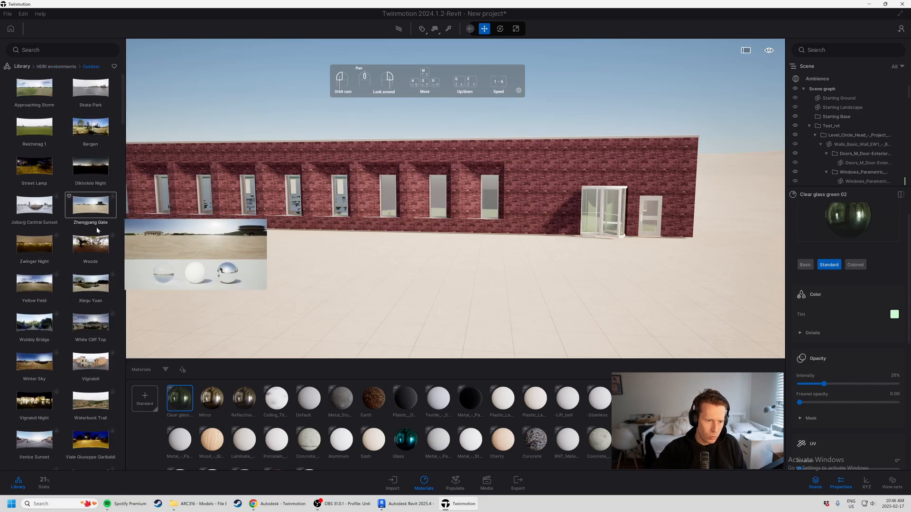
mouse_move(97, 180)
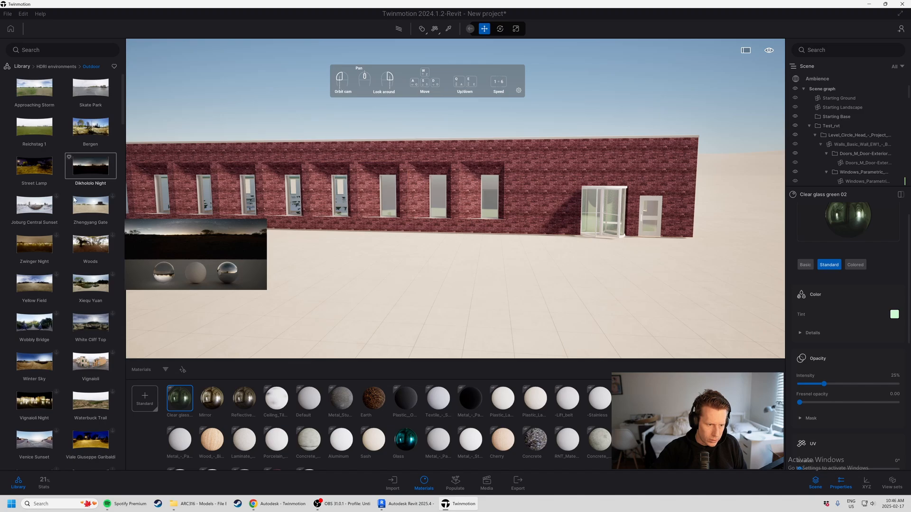
mouse_move(91, 263)
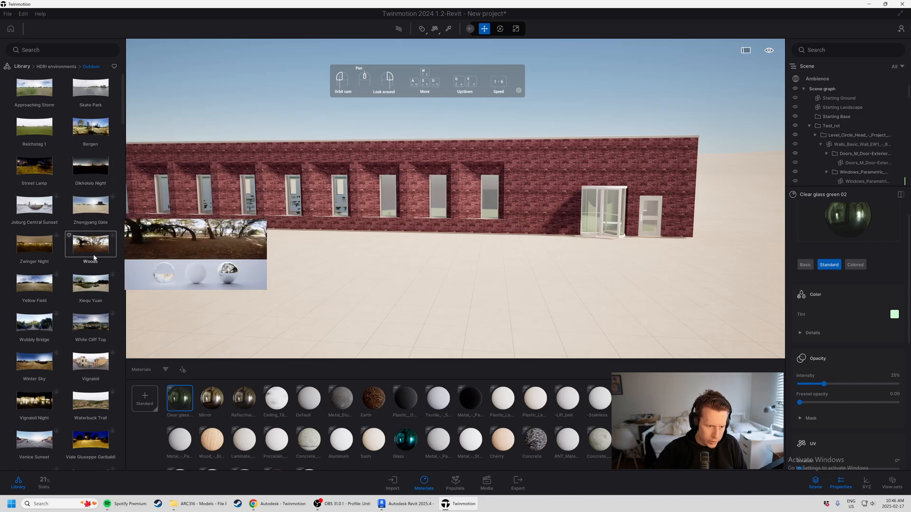
mouse_move(37, 292)
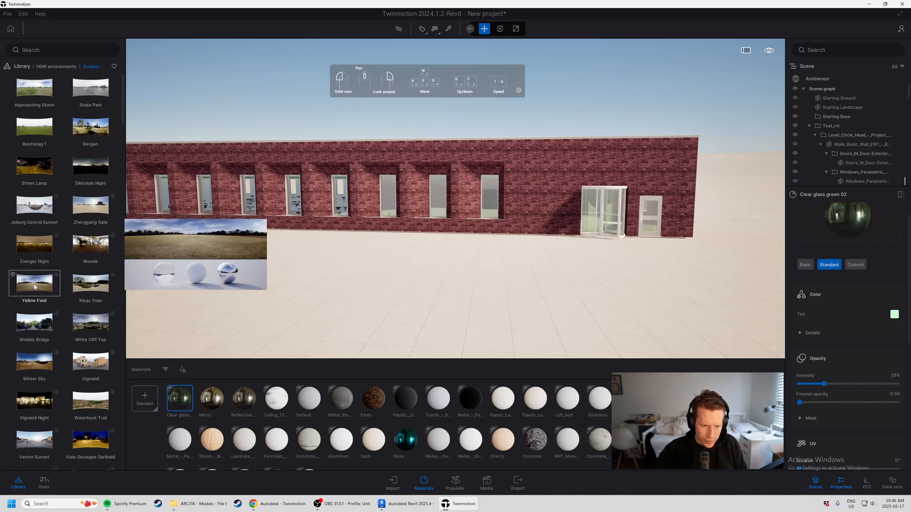
left_click(34, 287)
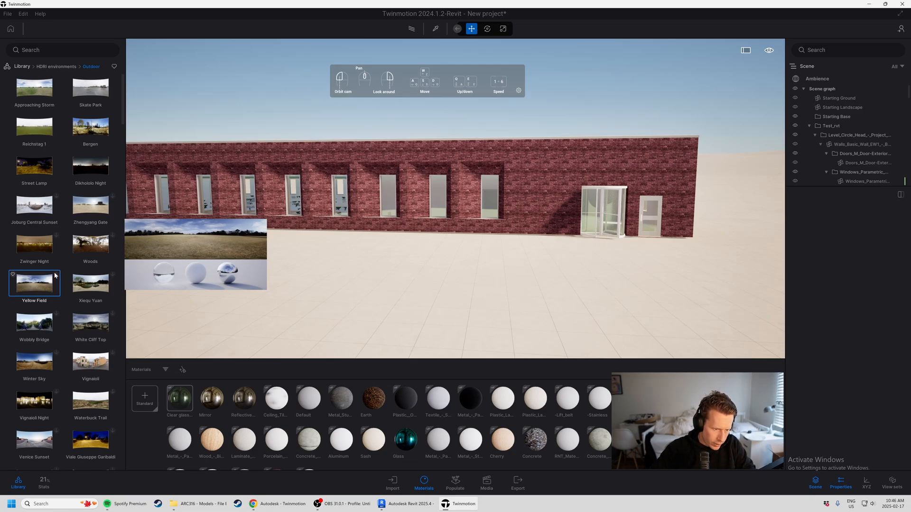
mouse_move(102, 274)
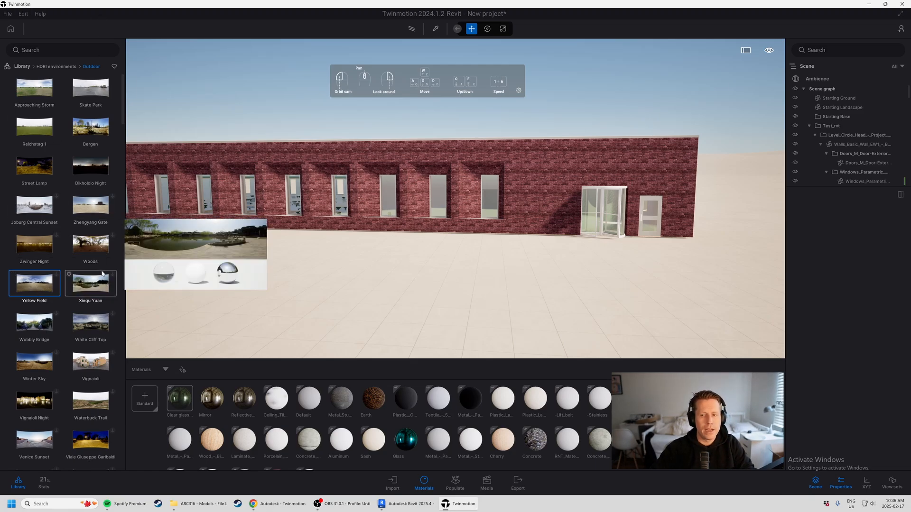
mouse_move(46, 292)
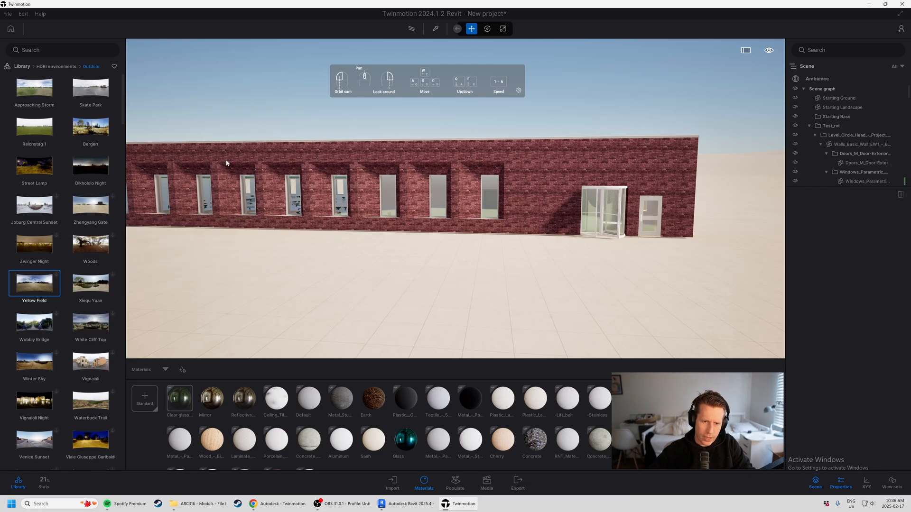
Step: Sign in to Epic Games to enable downloading of the library's HDRI environments
right_click_drag(226, 162, 267, 200)
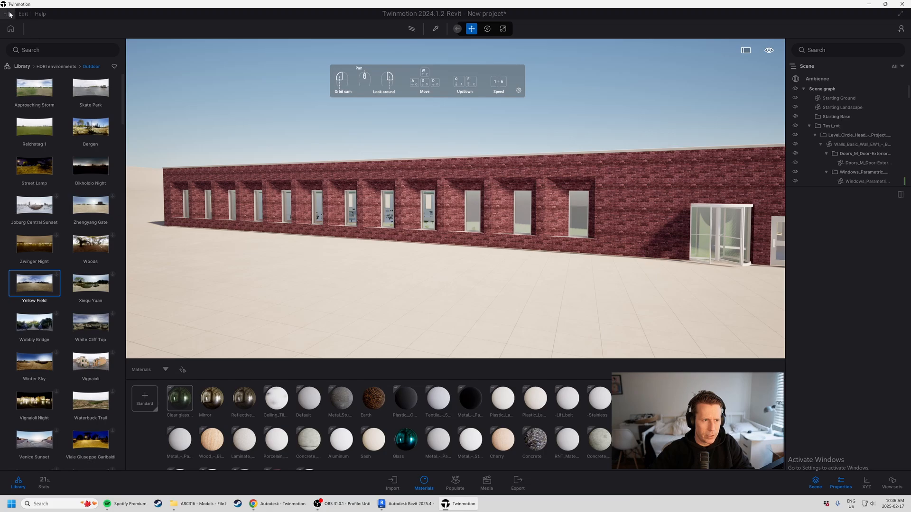
mouse_move(69, 275)
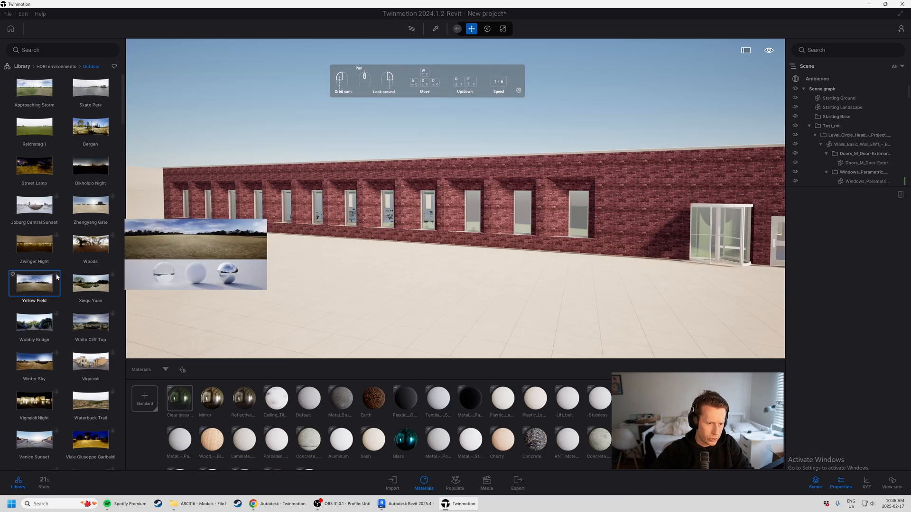
left_click(5, 14)
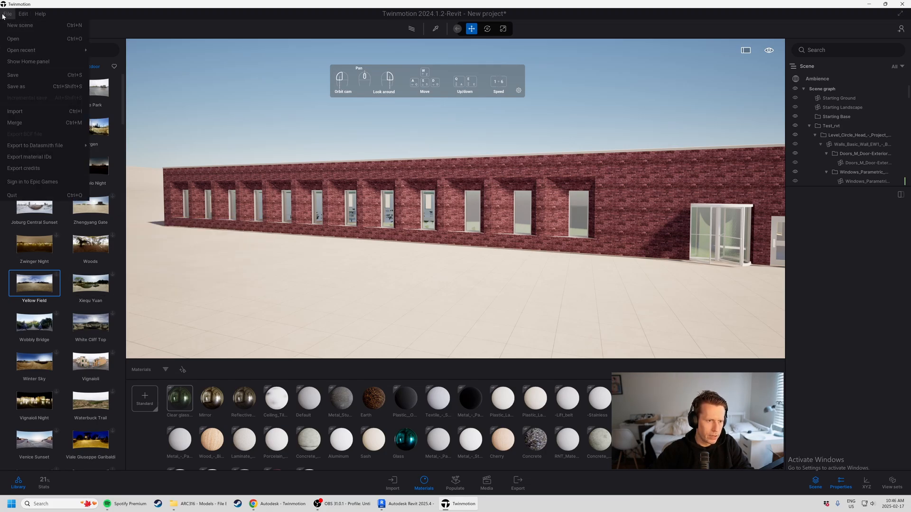
left_click(24, 14)
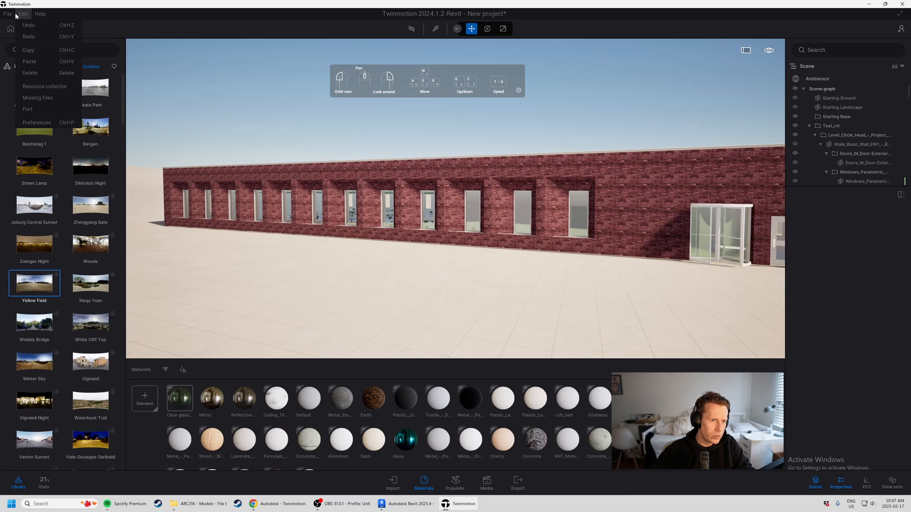
left_click(9, 14)
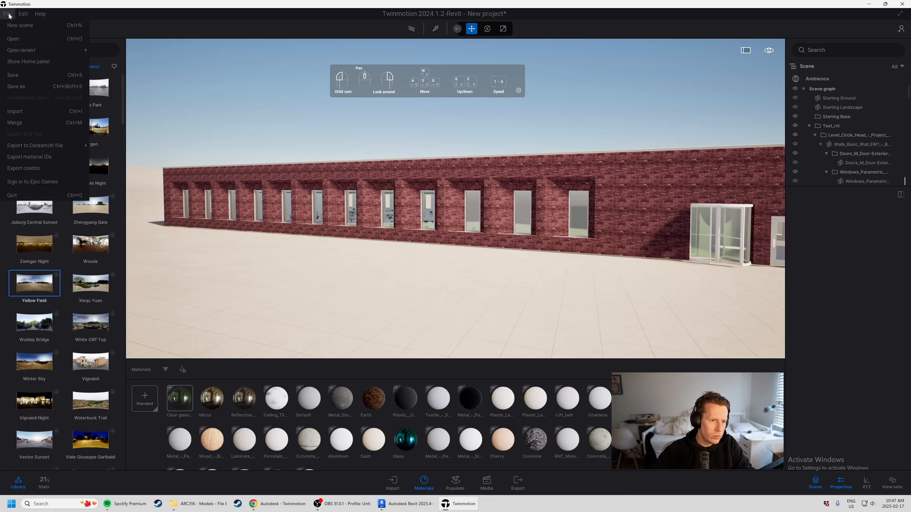
left_click(41, 184)
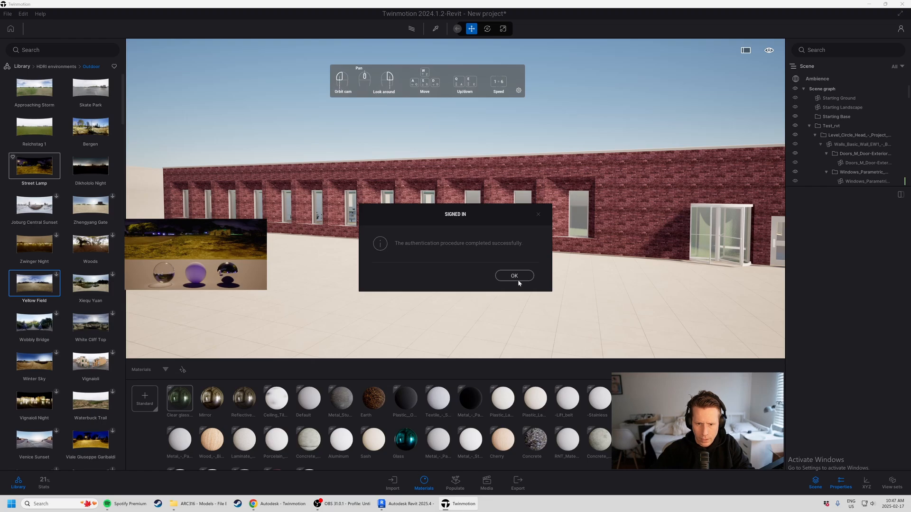
Step: Close the sign-in confirmation, download the Yellow Field HDRI environment and apply it to the scene's sky
left_click(517, 277)
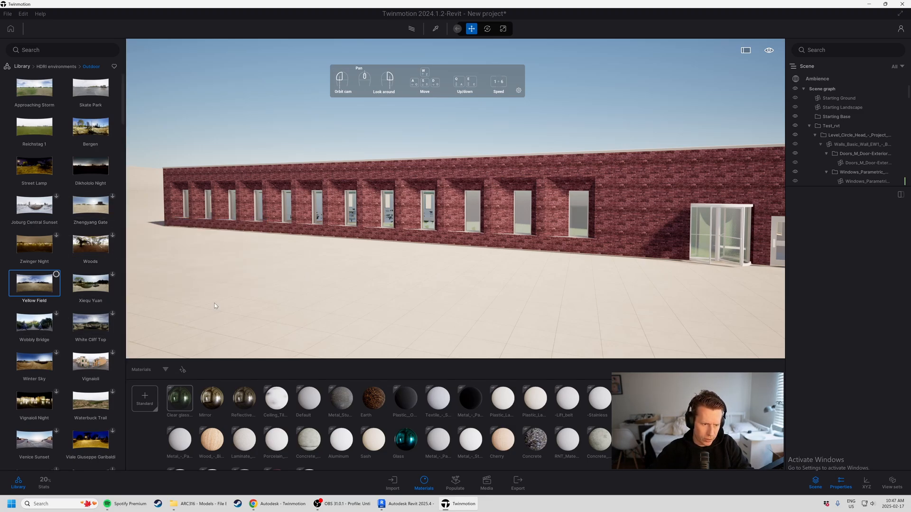
mouse_move(51, 279)
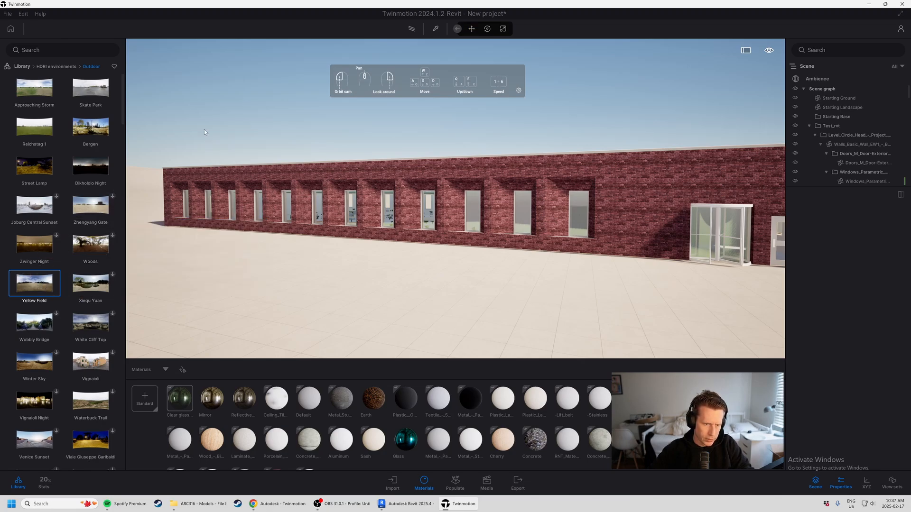
left_click(264, 103)
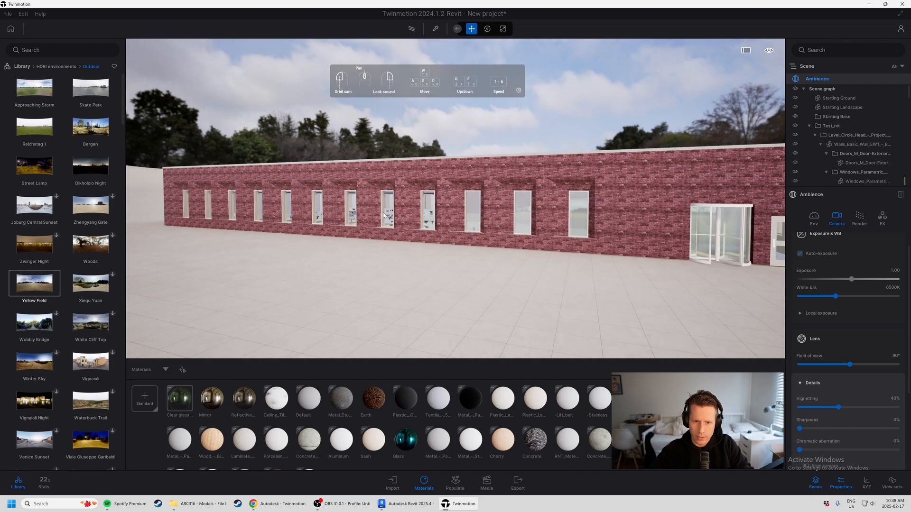
Step: Move along the brick facade at close range to examine how the window glass reflects the Yellow Field environment
key("d")
key("w")
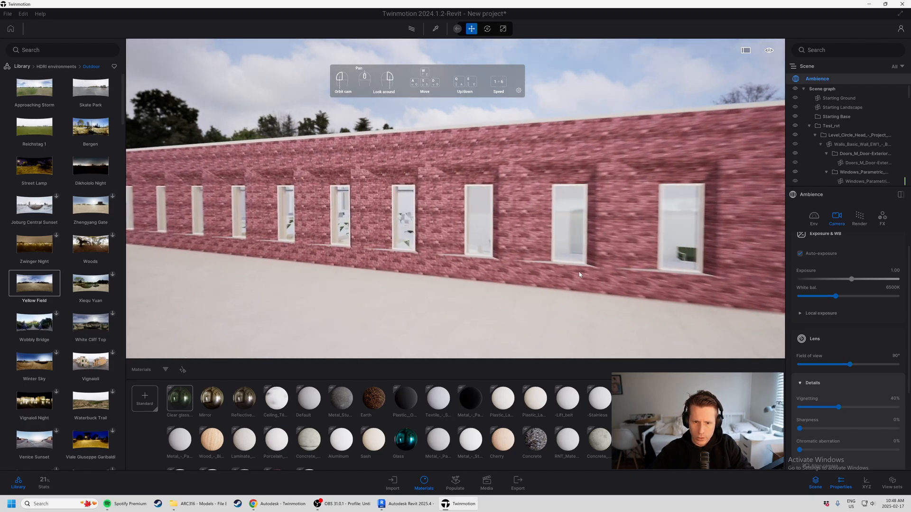
key("d")
key("w")
key("a")
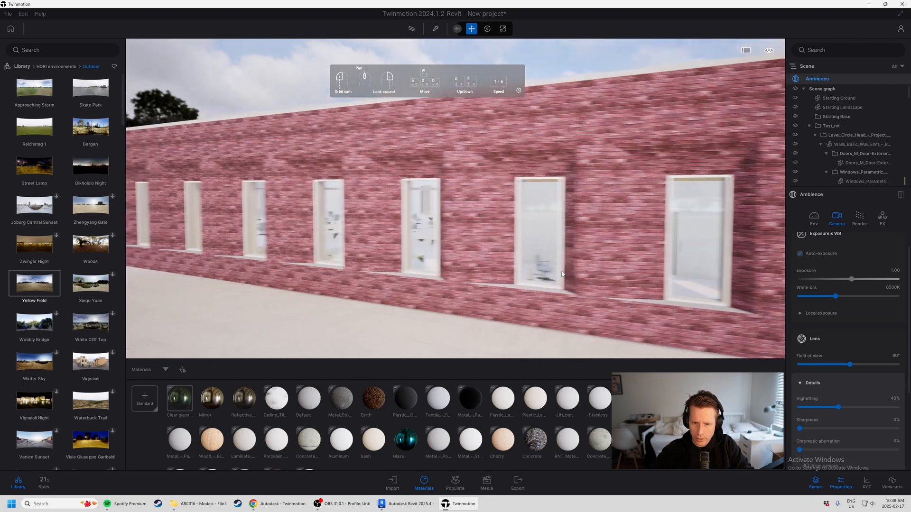
key("a")
right_click_drag(653, 252, 706, 252)
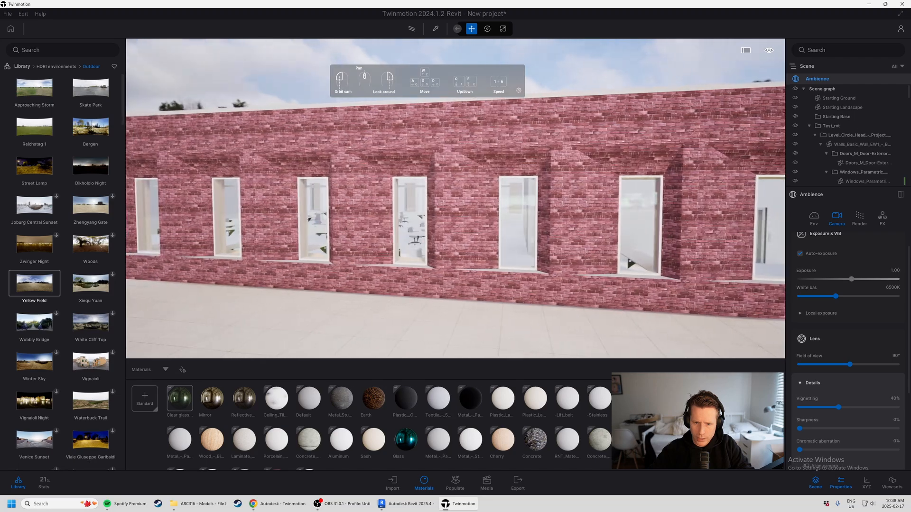
key("d")
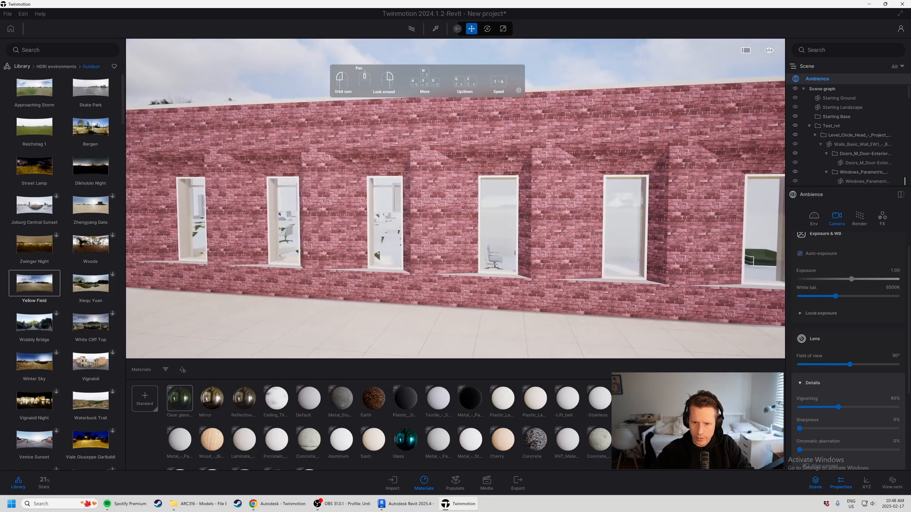
key("s")
right_click_drag(456, 199, 517, 199)
key("s")
key("w")
key("a")
key("d")
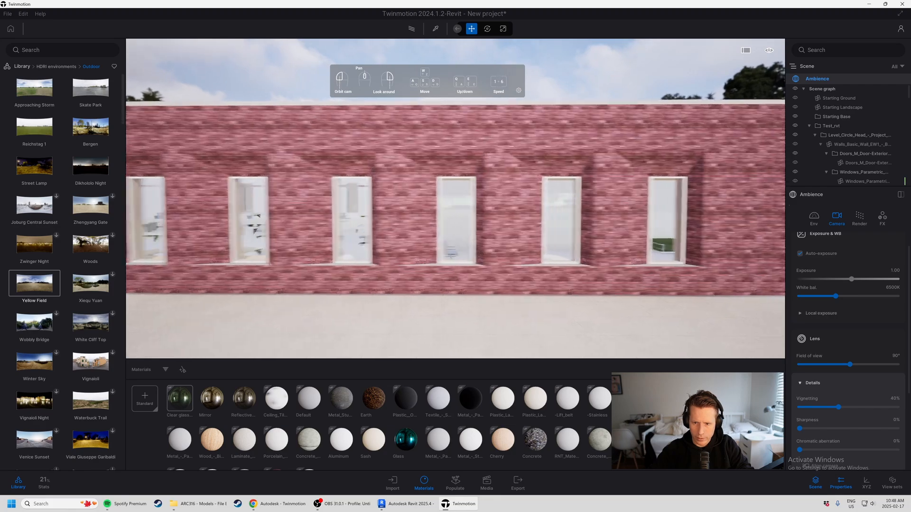
key("w")
right_click_drag(456, 199, 418, 195)
key("s")
key("d")
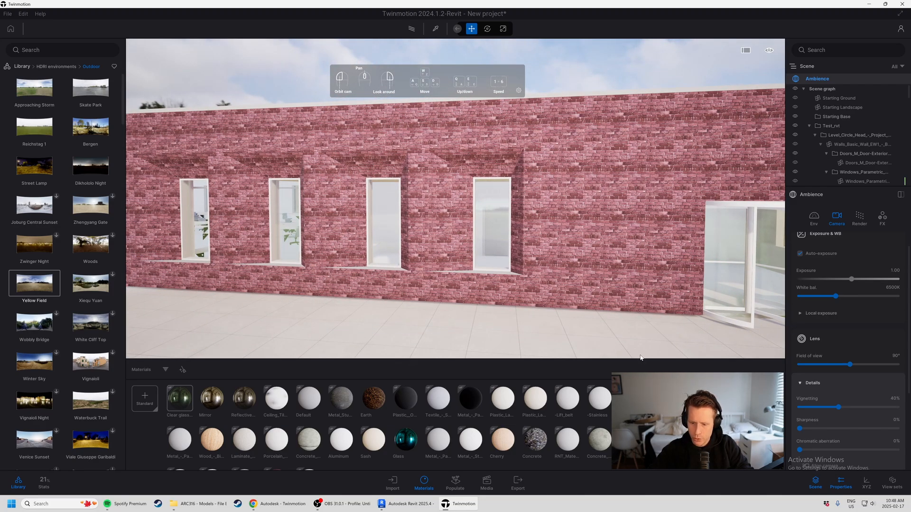
Step: Open the ambience's environment settings and inspect the facade and revolving door against the new sky
left_click(813, 215)
key("s")
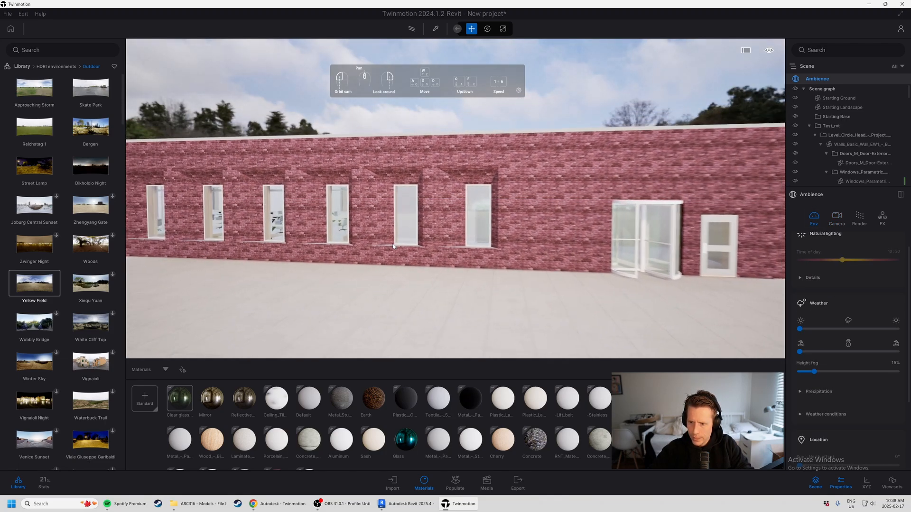
key("d")
key("d")
right_click_drag(455, 199, 486, 224)
key("a")
key("w")
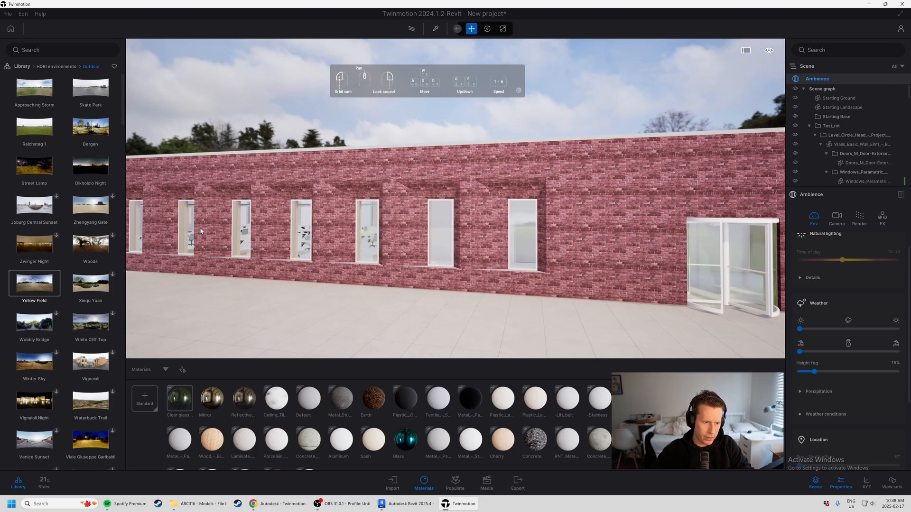
Step: View the building from farther away and browse the outdoor HDRI environments in the library for alternatives
mouse_move(33, 126)
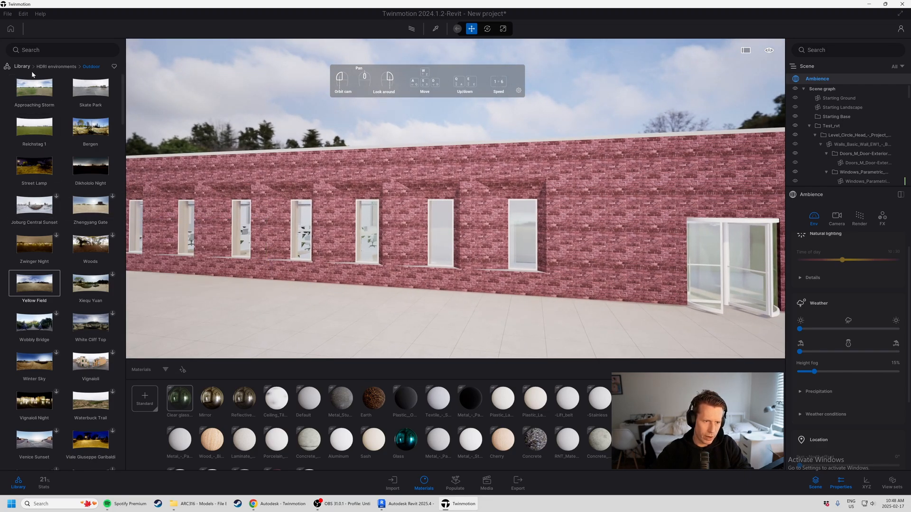
key("s")
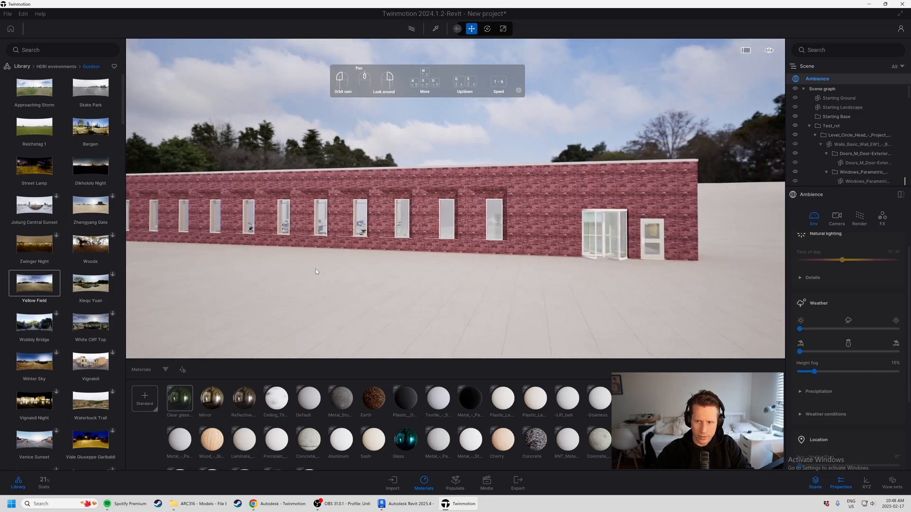
mouse_move(88, 395)
scroll(88, 394, "down", 8)
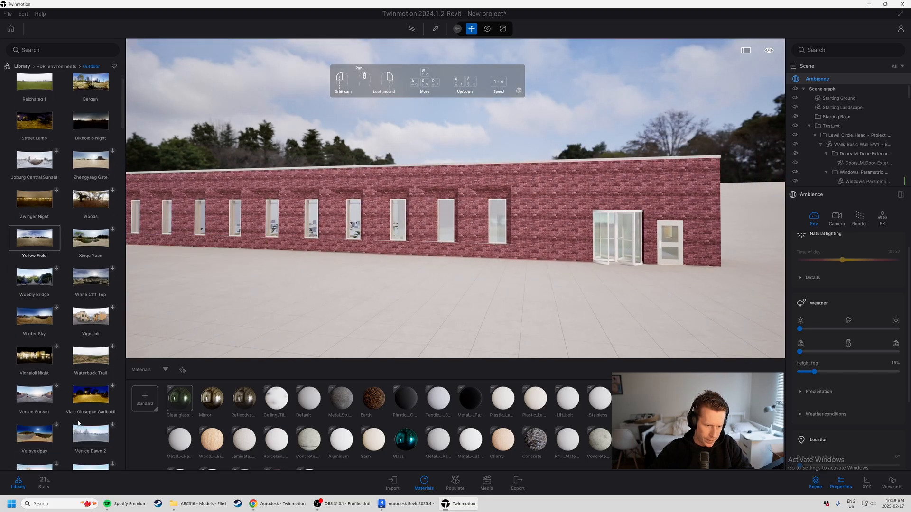
scroll(78, 414, "down", 5)
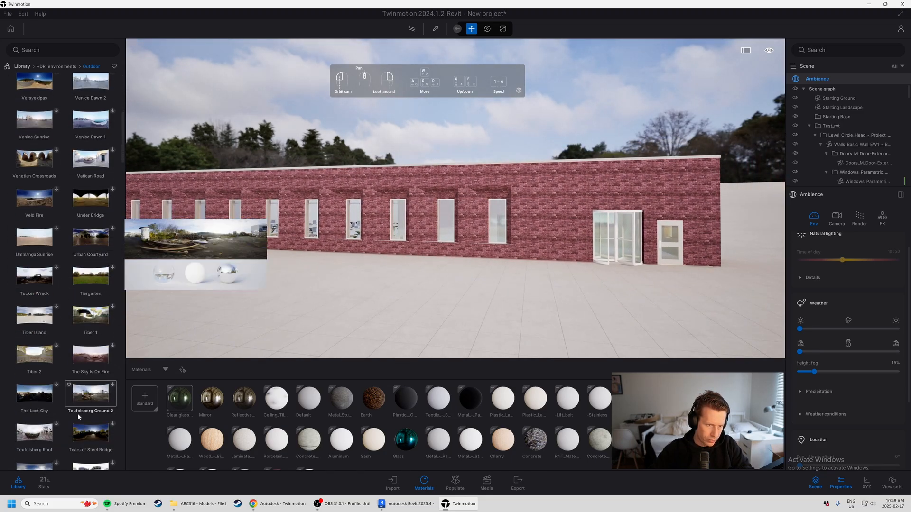
scroll(78, 417, "up", 13)
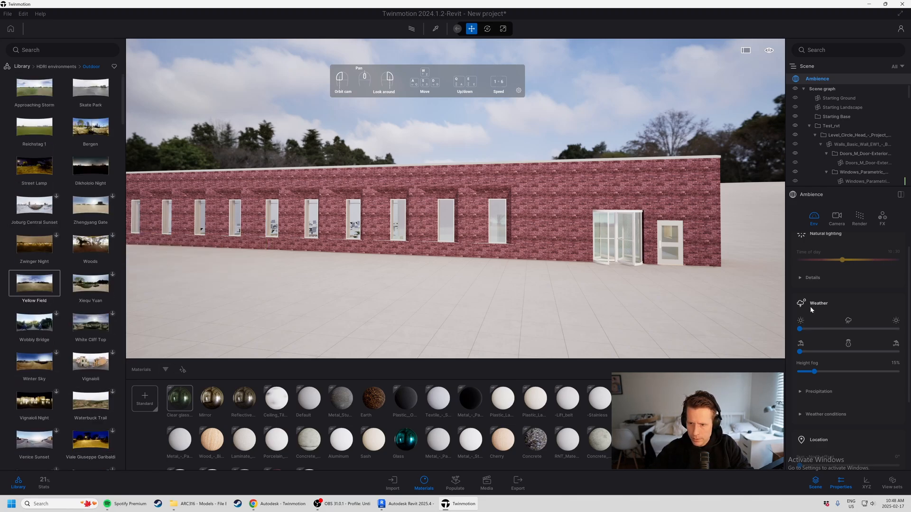
Step: Try snow cover and precipitation on the building, and return the season and weather settings to their snow-free, clear ends
left_click_drag(800, 328, 842, 355)
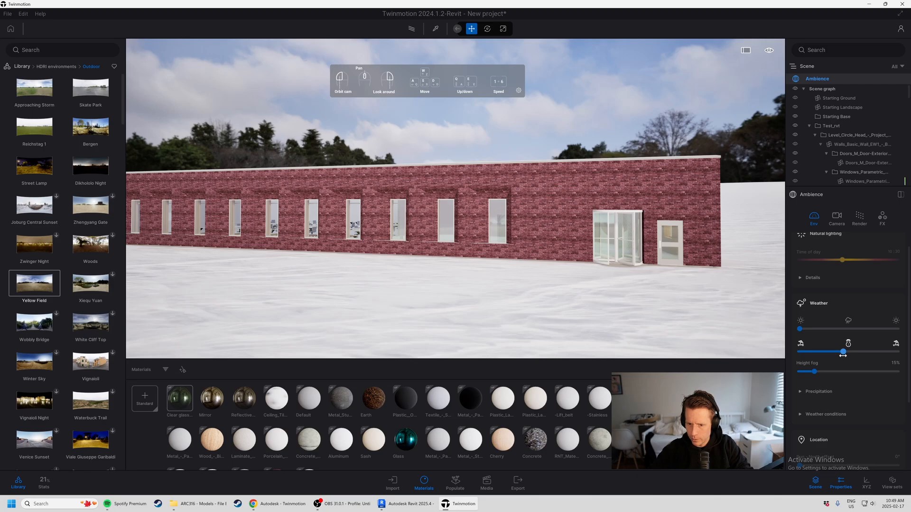
left_click_drag(800, 330, 852, 332)
scroll(863, 356, "down", 2)
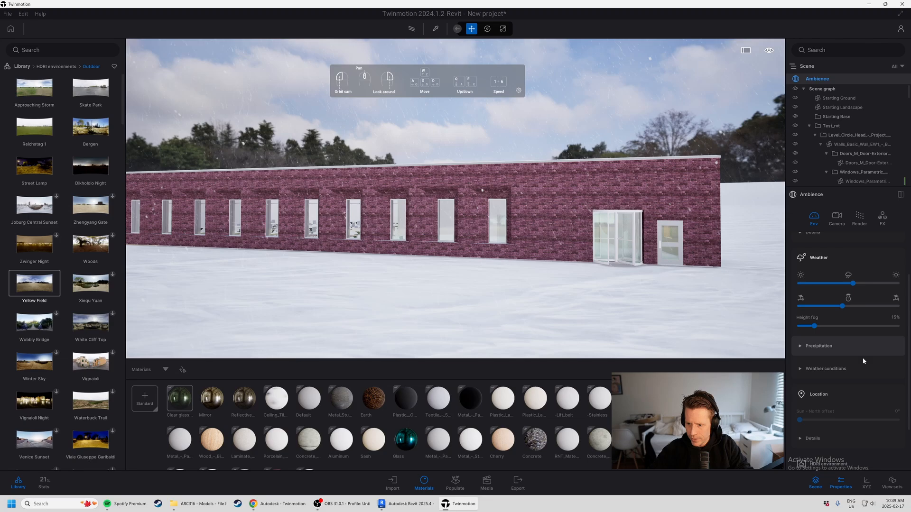
left_click(817, 347)
scroll(860, 365, "down", 1)
scroll(847, 345, "up", 3)
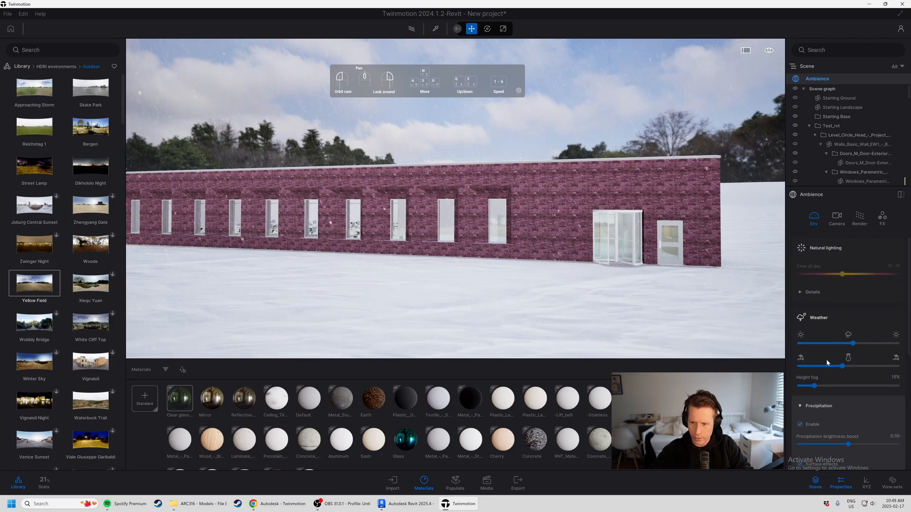
left_click_drag(842, 366, 799, 367)
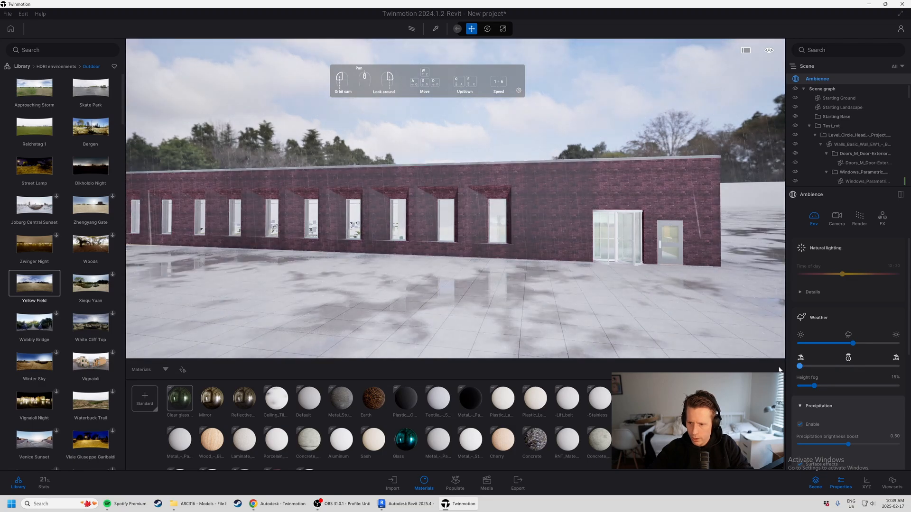
left_click_drag(853, 343, 770, 351)
Step: Review the ambience's precipitation options, location details and HDRI environment settings
scroll(833, 329, "down", 3)
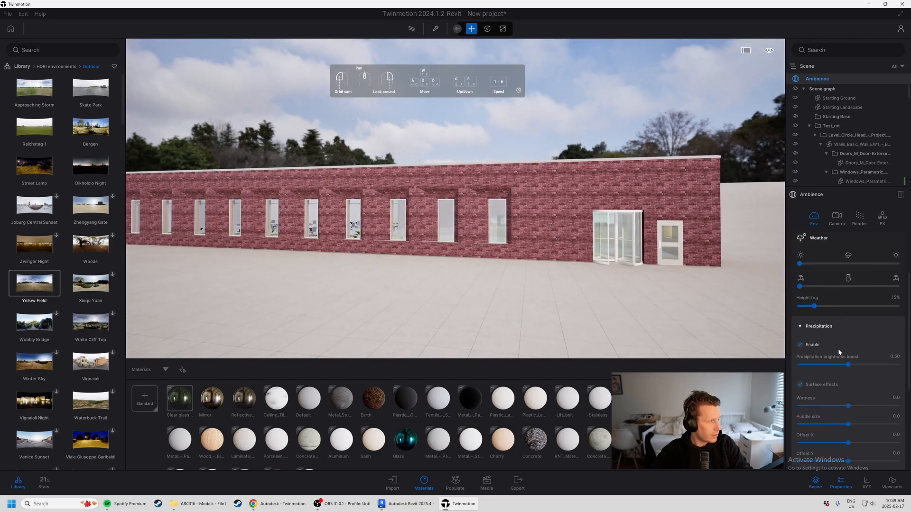
scroll(839, 351, "down", 4)
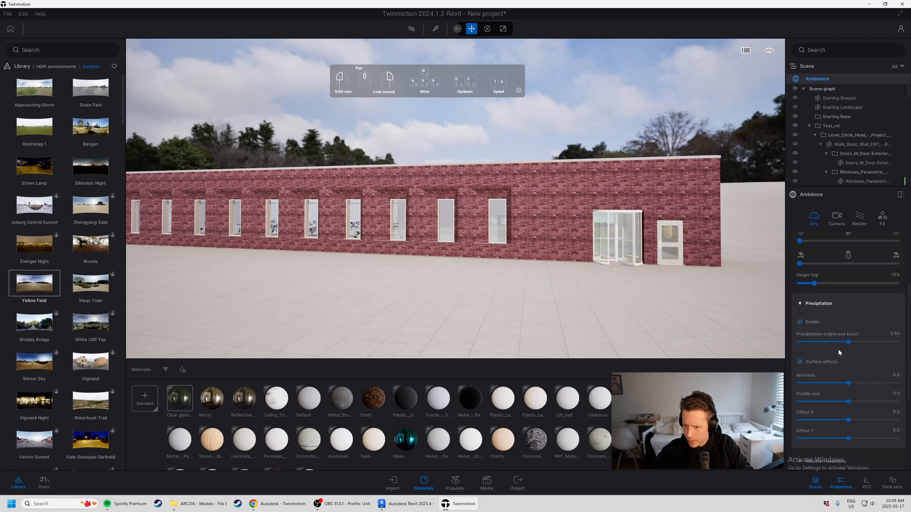
scroll(838, 348, "up", 7)
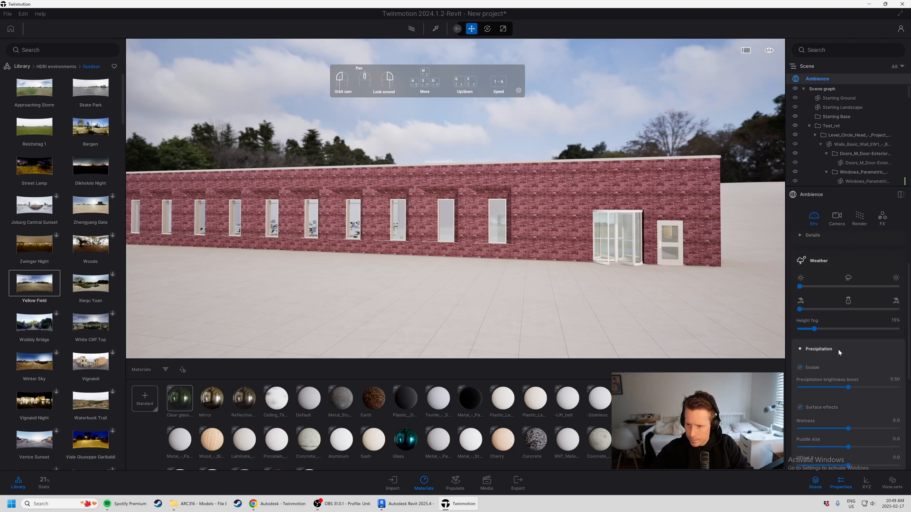
scroll(839, 372, "down", 4)
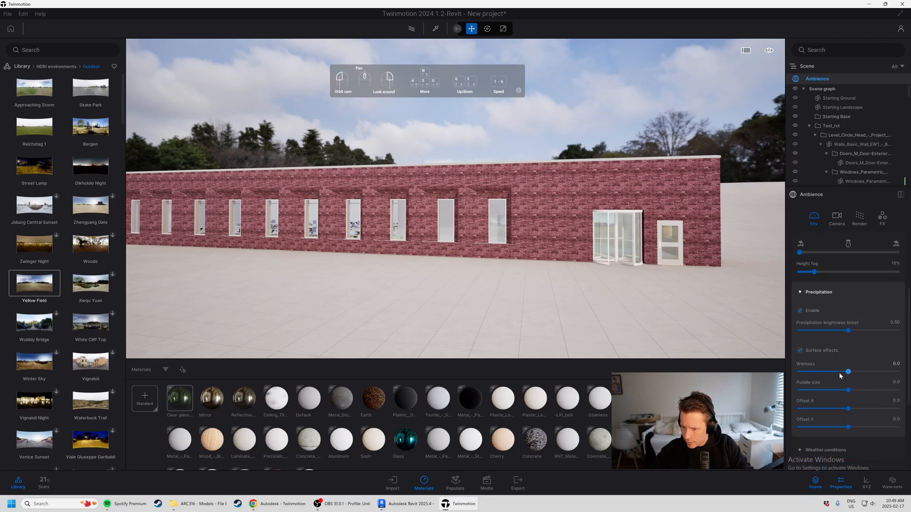
left_click(801, 297)
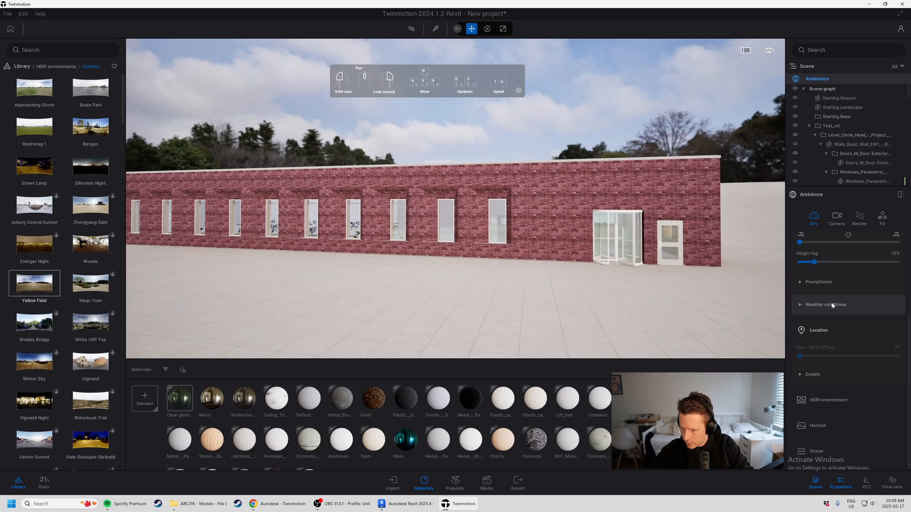
left_click(835, 374)
scroll(836, 343, "down", 2)
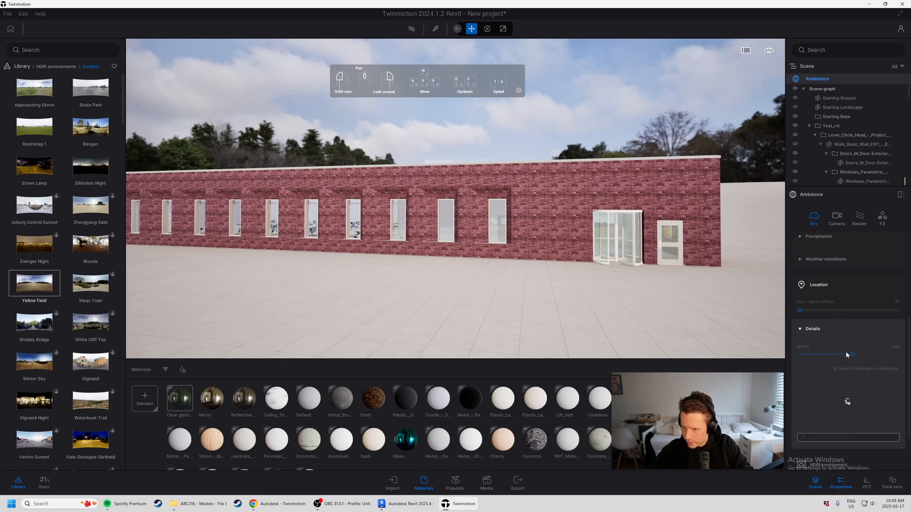
scroll(825, 341, "down", 2)
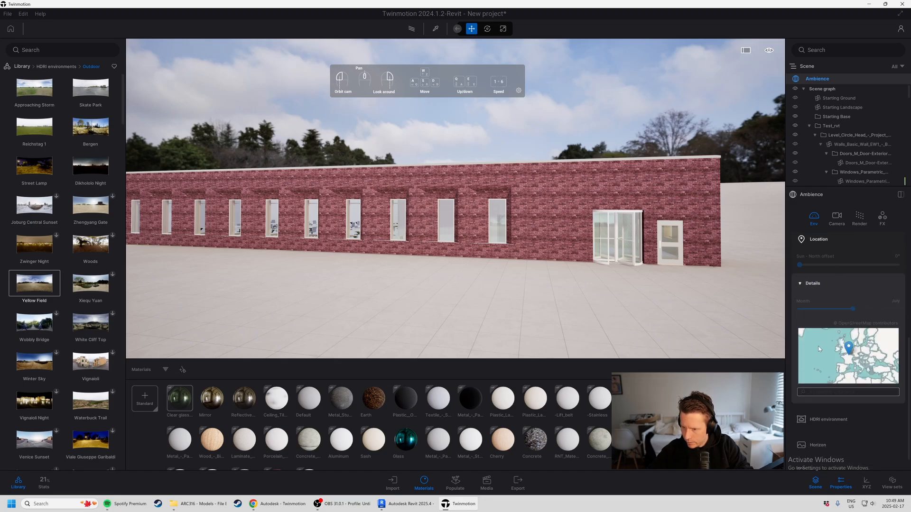
left_click(828, 284)
left_click(837, 309)
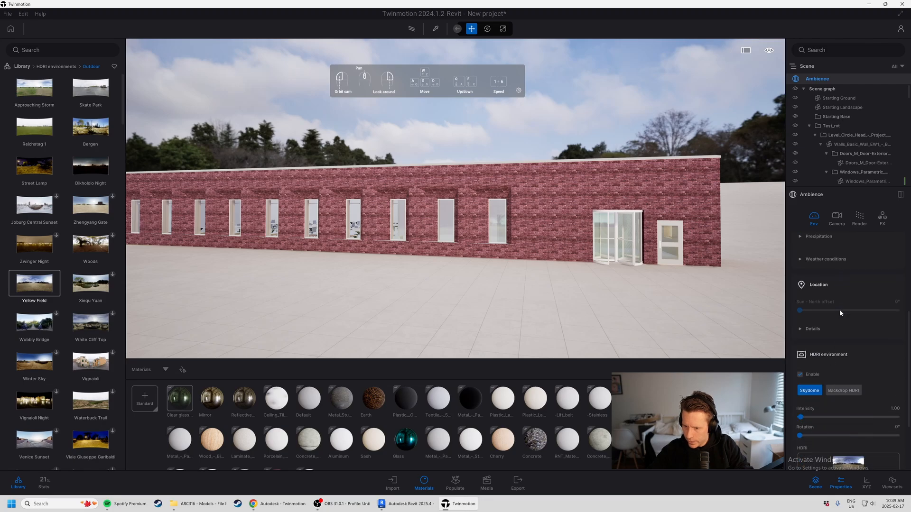
scroll(838, 303, "down", 2)
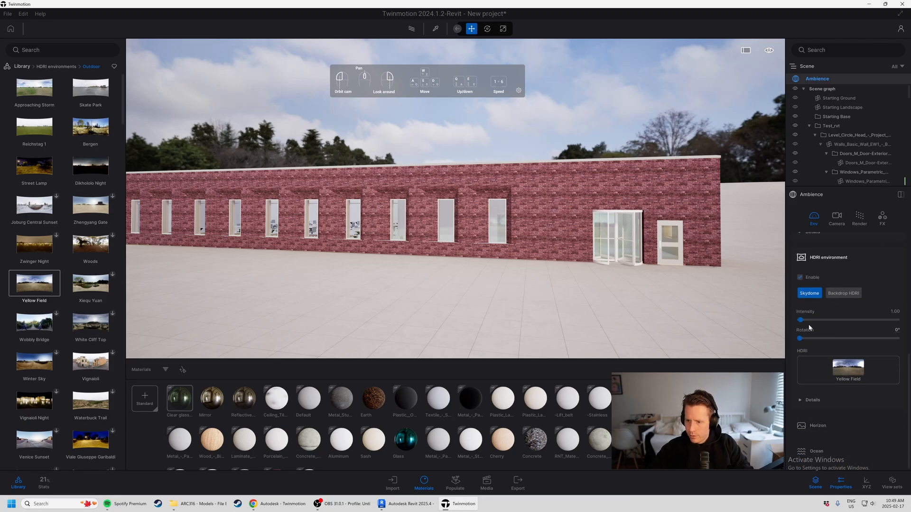
Step: Look around the building's surroundings to examine the Yellow Field skydome's horizon, trees and clouds
key("w")
key("d")
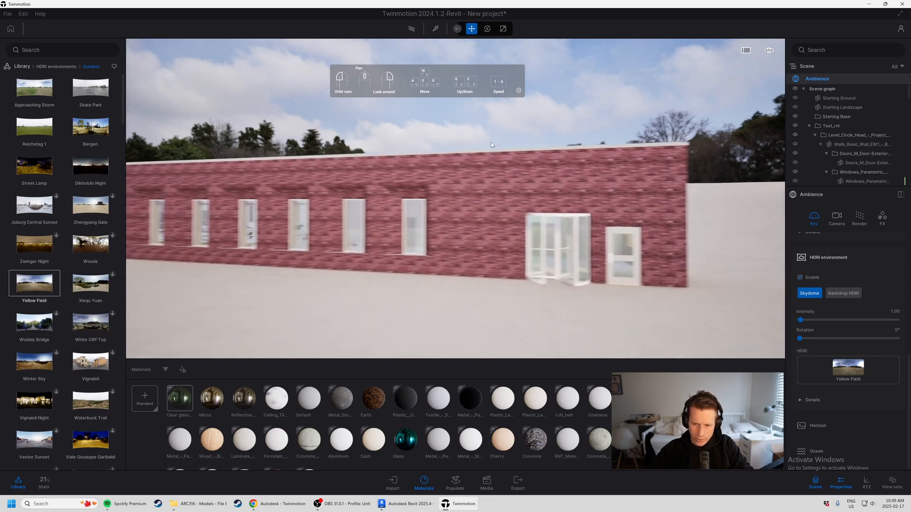
key("s")
right_click_drag(395, 153, 383, 194)
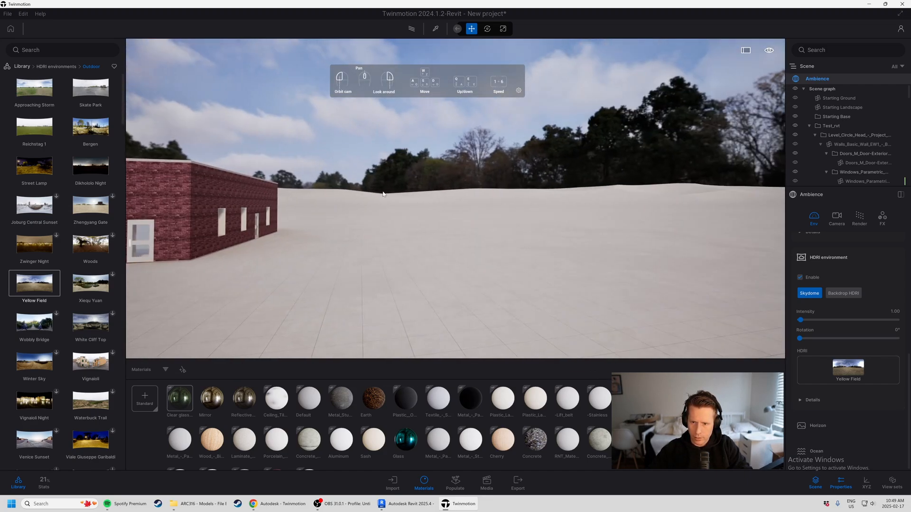
right_click_drag(673, 159, 783, 160)
right_click_drag(268, 204, 417, 203)
right_click_drag(530, 178, 730, 179)
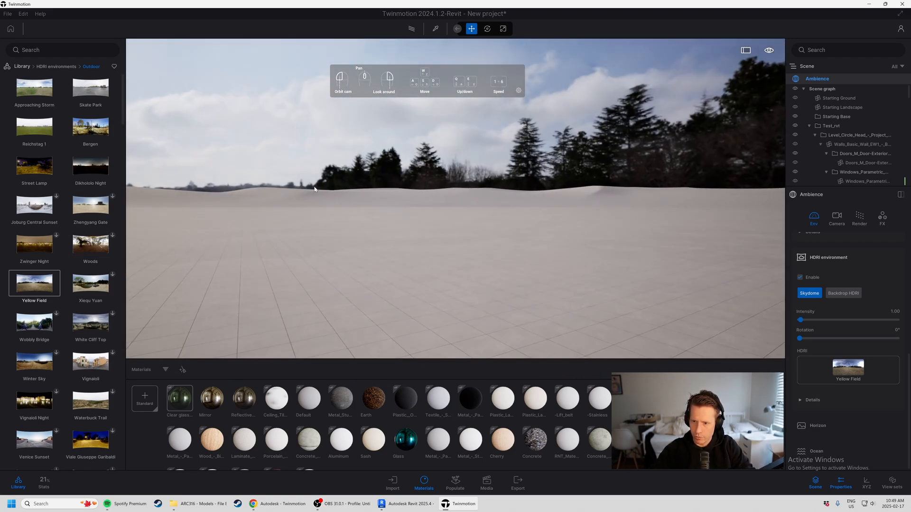
right_click_drag(260, 130, 478, 144)
Step: Return to the building and approach the windows from an angle to check the sky reflections in the glass
key("w")
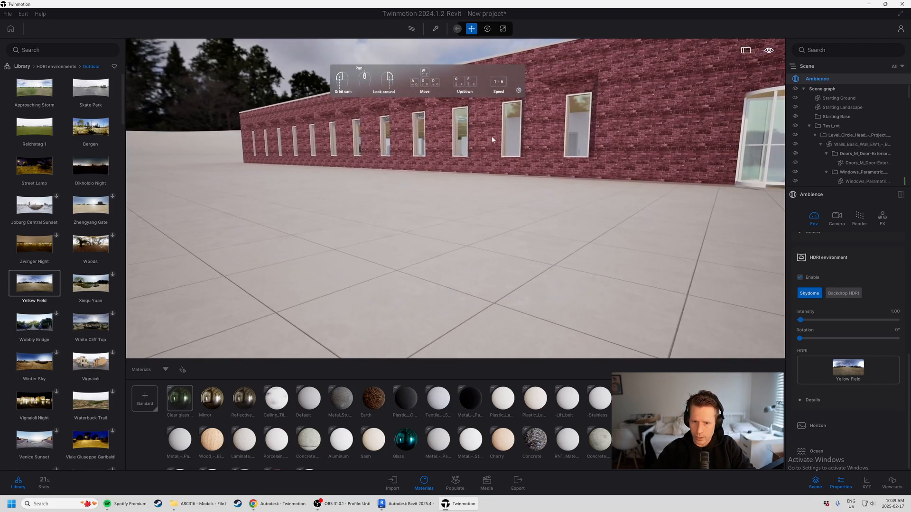
key("a")
key("e")
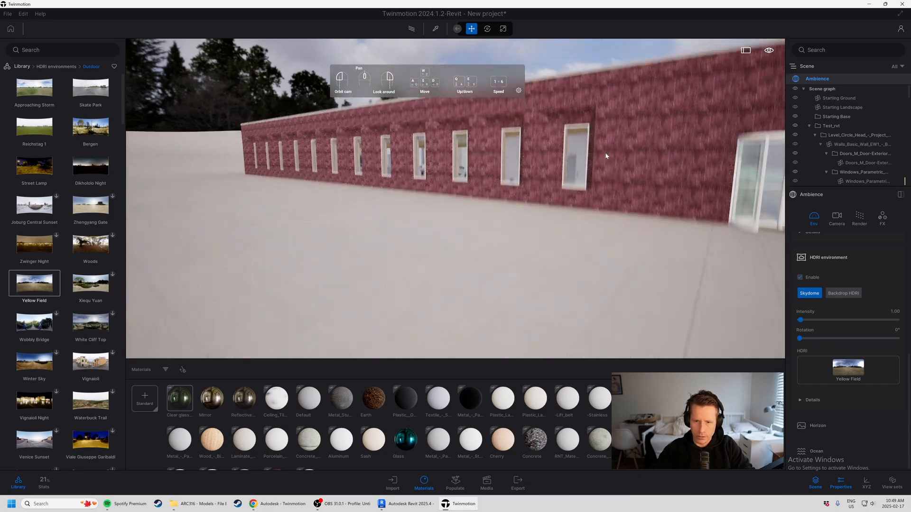
key("w")
mouse_move(608, 208)
right_mouse_down()
mouse_move(688, 202)
mouse_move(609, 206)
right_mouse_up()
key("w")
key("s")
key("a")
key("d")
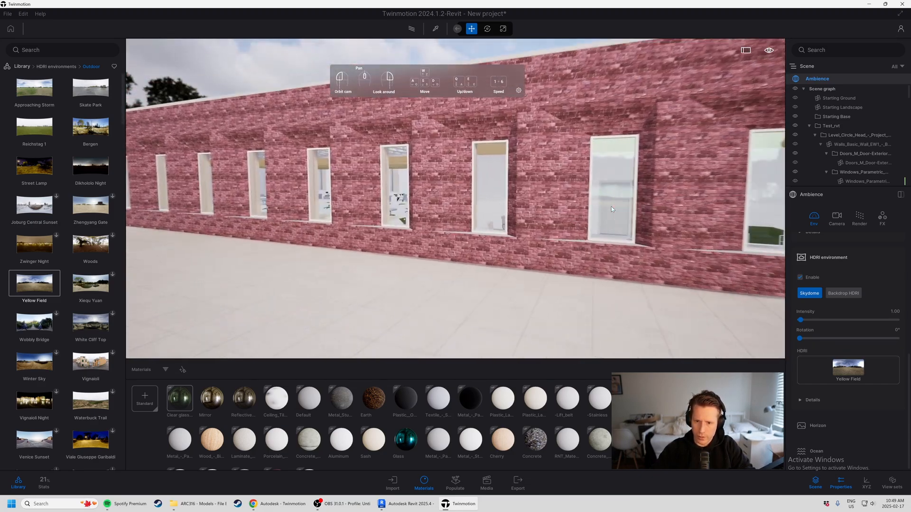
Step: Back away from the windows to view the whole facade and entrance corner against the skydome
key("s")
key("s")
key("d")
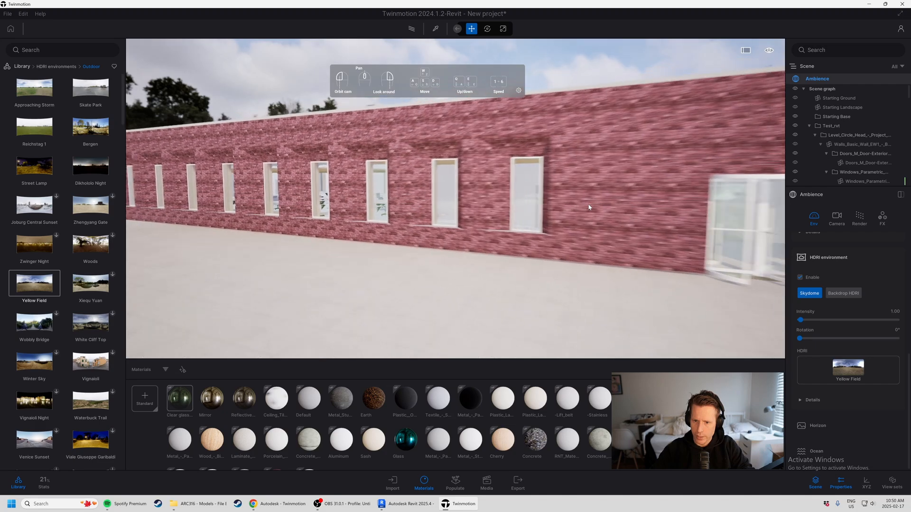
key("s")
key("s")
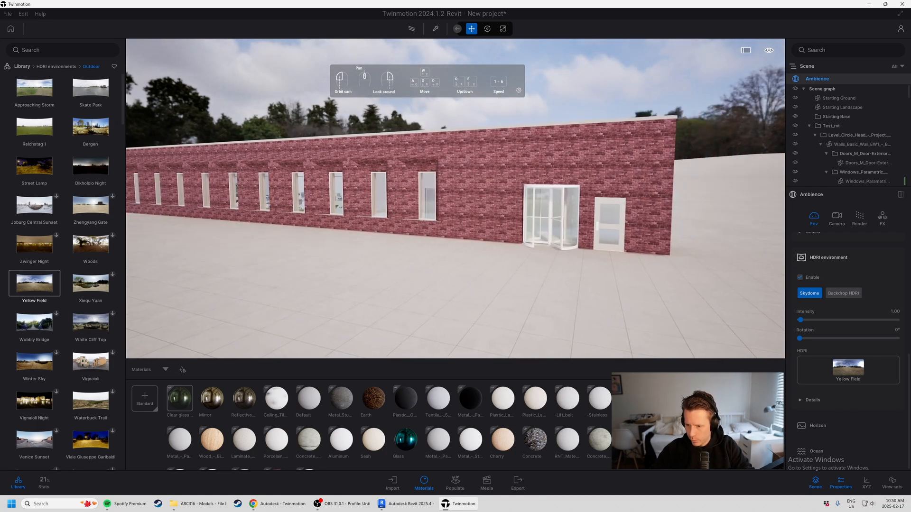
key("s")
key("d")
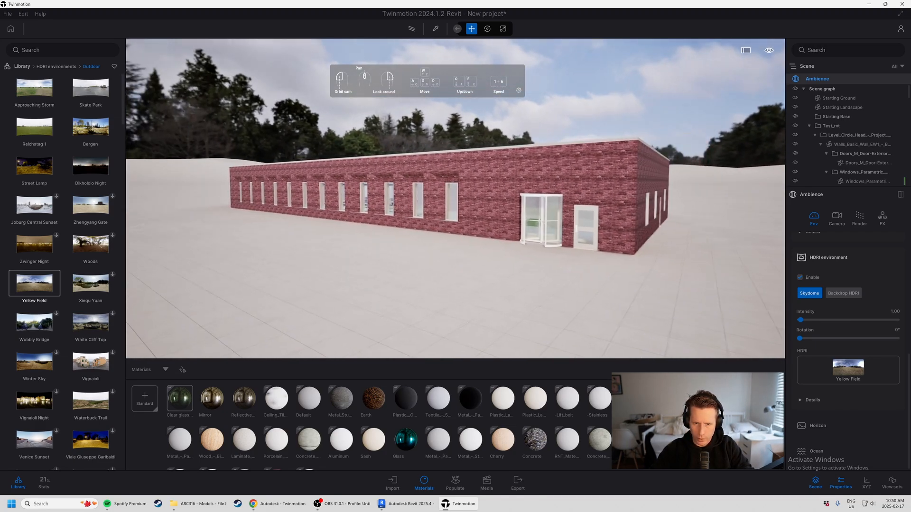
key("w")
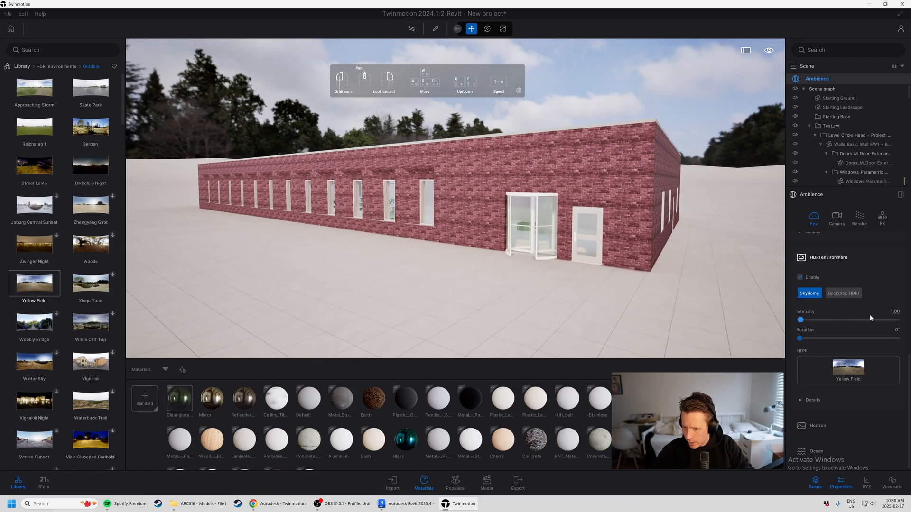
Step: Expand the HDRI environment's details, rotate the skydome to about 306°, and set its intensity to 2
left_click(812, 400)
scroll(844, 366, "down", 2)
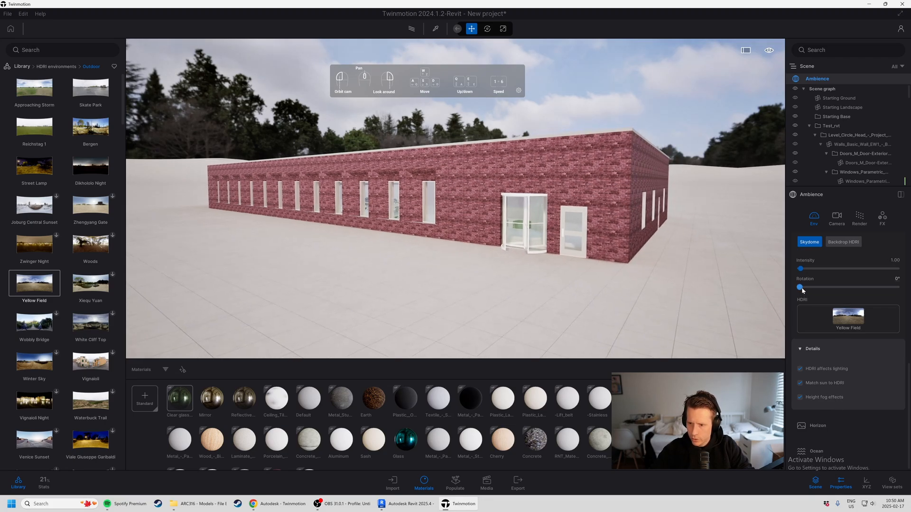
left_click_drag(800, 288, 850, 287)
left_click_drag(844, 286, 883, 287)
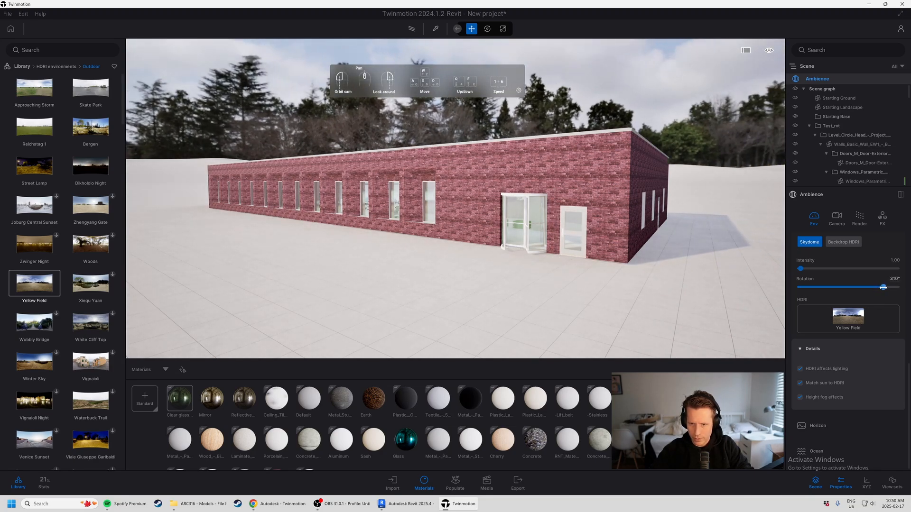
left_click_drag(883, 287, 882, 287)
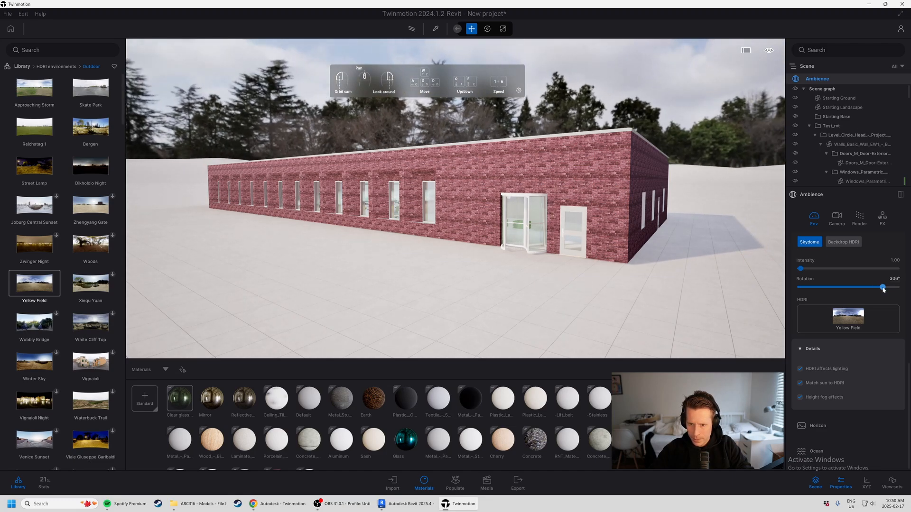
mouse_move(800, 269)
left_mouse_down()
mouse_move(812, 269)
mouse_move(801, 269)
left_mouse_up()
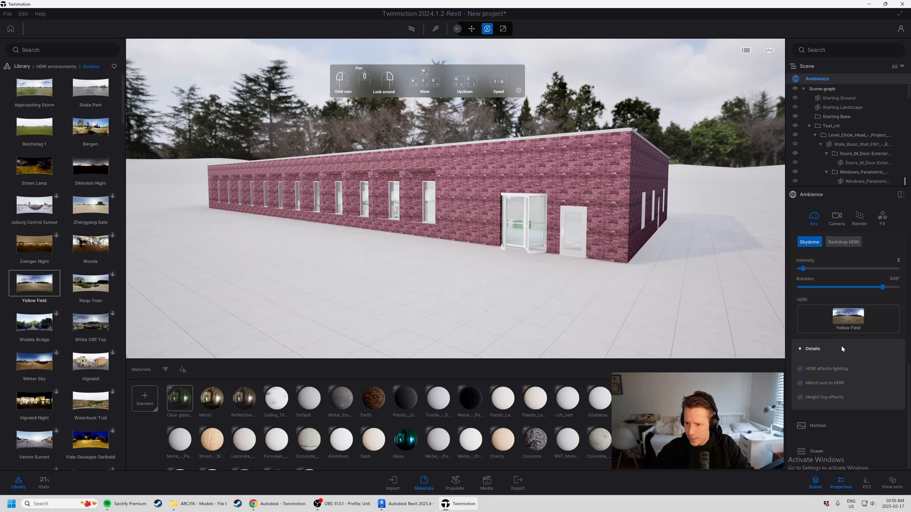
Step: Compare the scene with and without HDRI affects lighting, leaving the option enabled
left_click(801, 369)
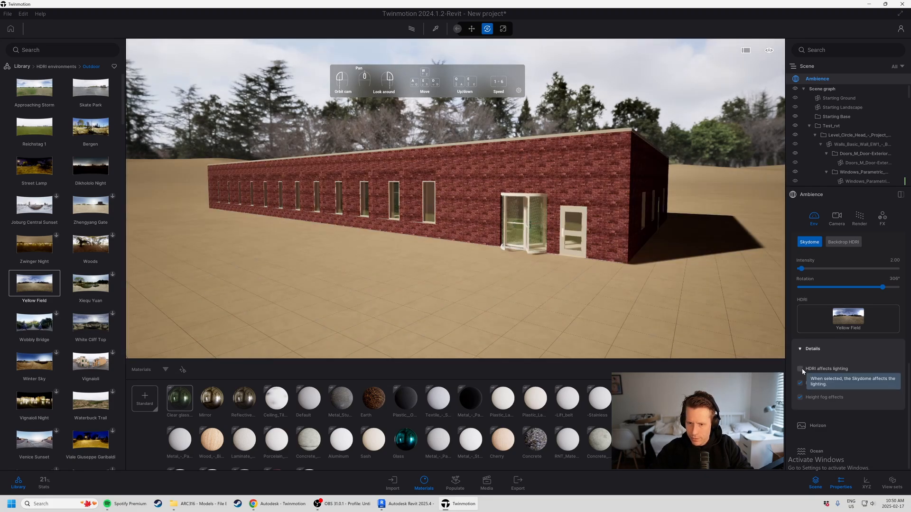
left_click(801, 369)
left_click(800, 369)
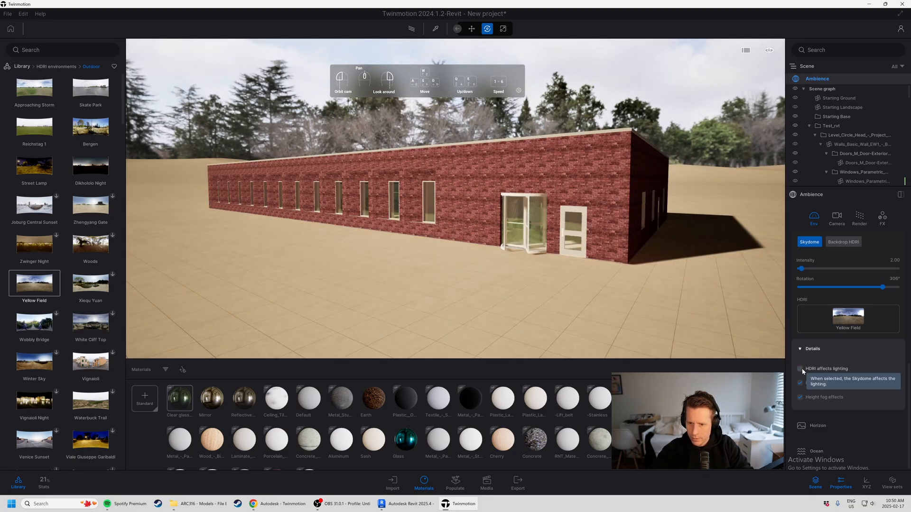
left_click(801, 369)
left_click(801, 369)
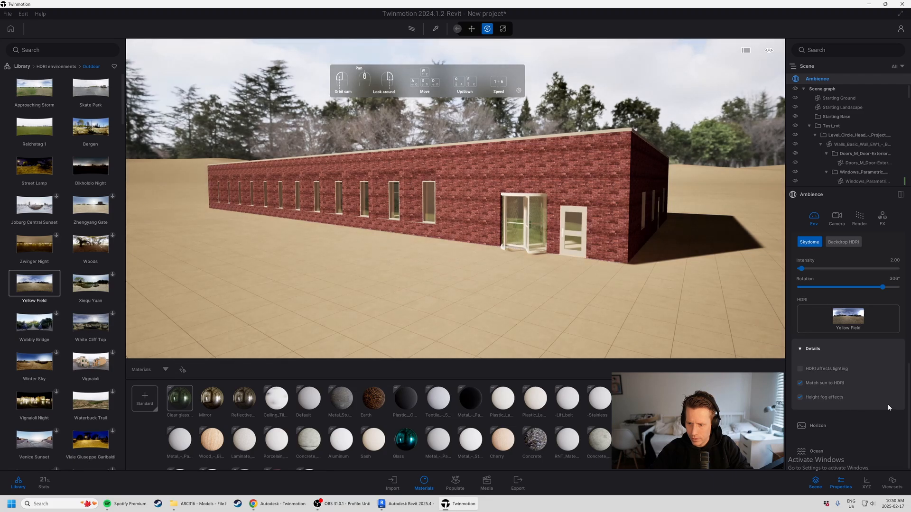
left_click(801, 369)
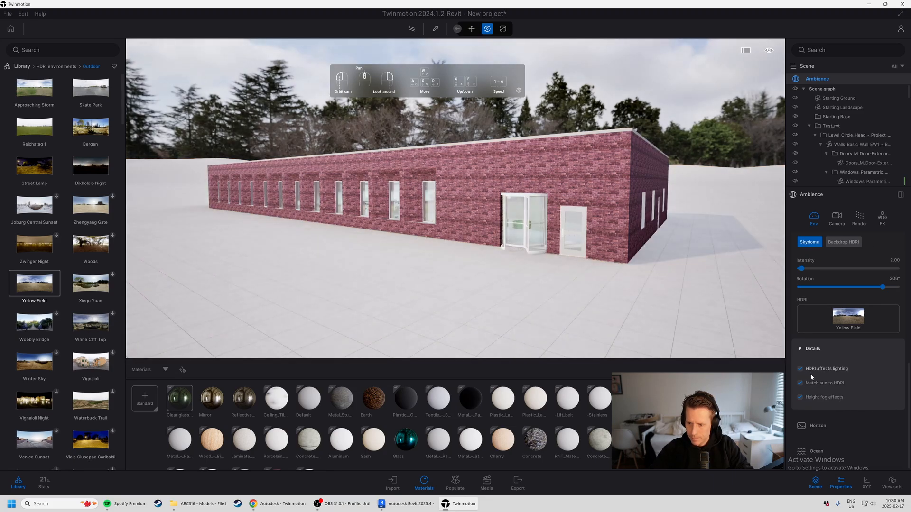
Step: Compare the shadows with and without Match sun to HDRI, leaving the option enabled
left_click(801, 383)
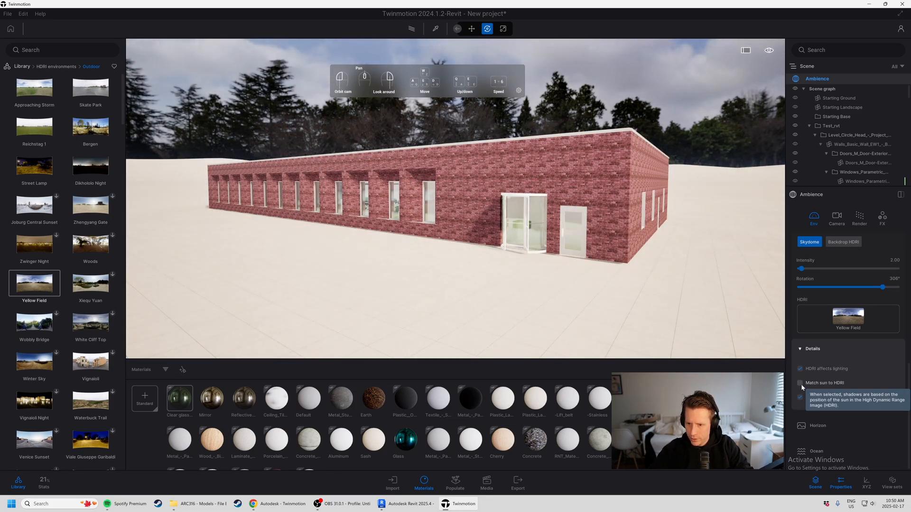
left_click(801, 384)
left_click(800, 383)
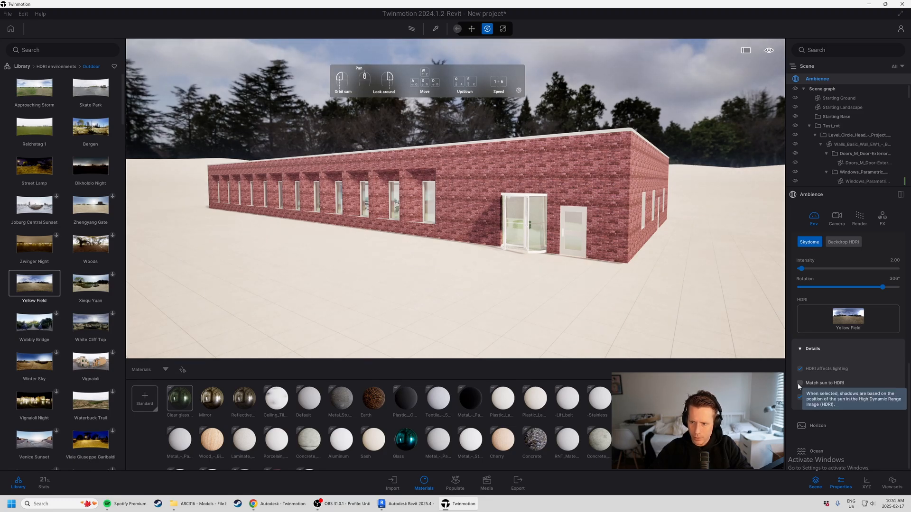
left_click(800, 383)
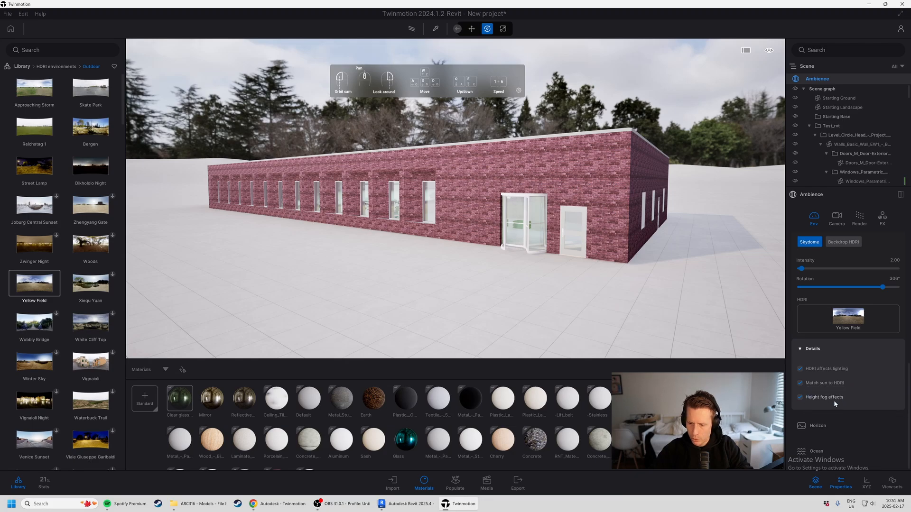
Step: Move around the entrance side of the building to examine the facade, shadows and tree backdrop under the rotated skydome
key("a")
key("w")
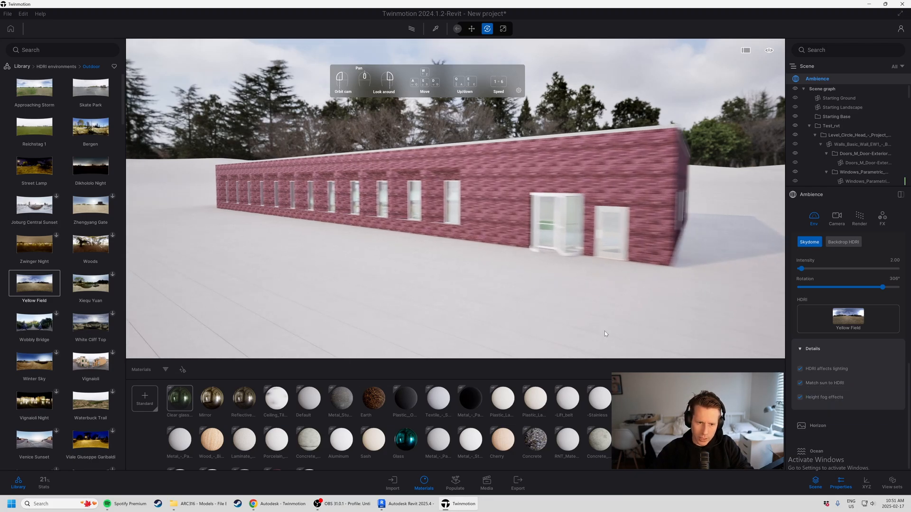
key("s")
key("d")
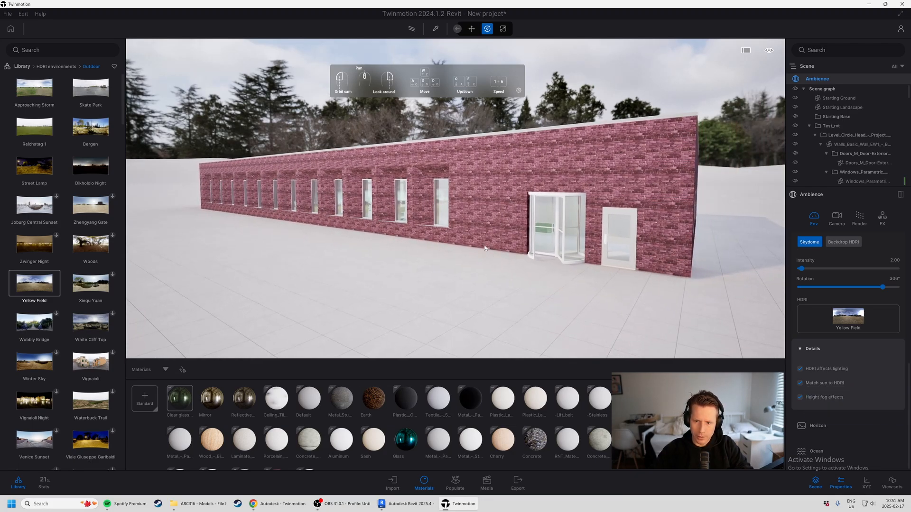
key("s")
key("d")
key("w")
key("d")
right_click_drag(466, 247, 502, 242)
key("a")
key("e")
key("s")
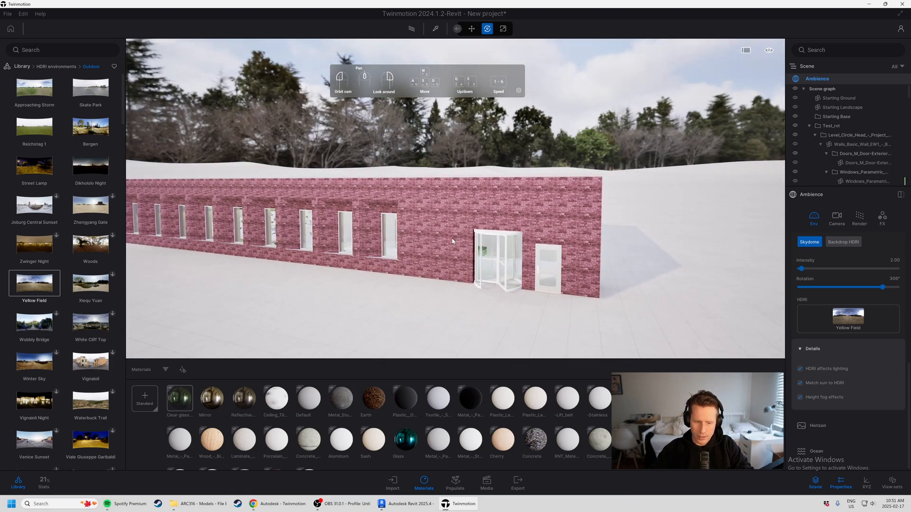
key("s")
key("d")
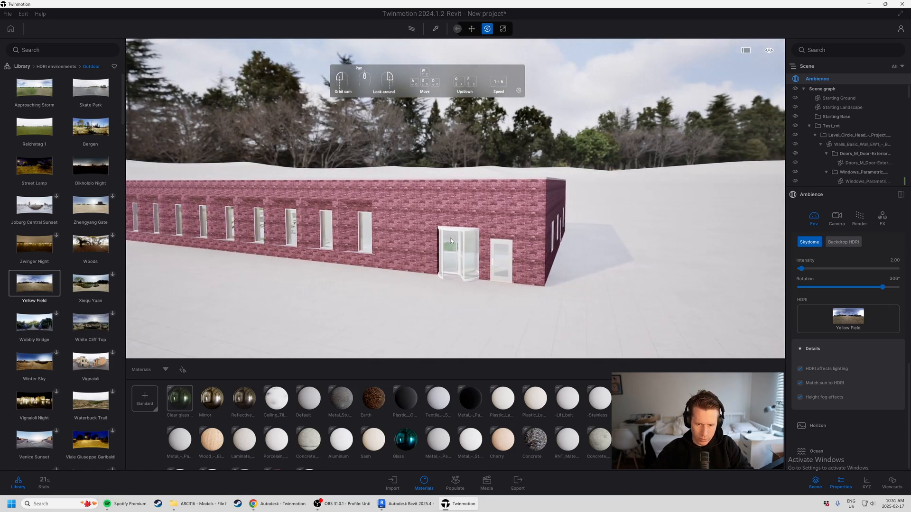
Step: Approach the windows beside the revolving door to examine the glass reflections up close
key("w")
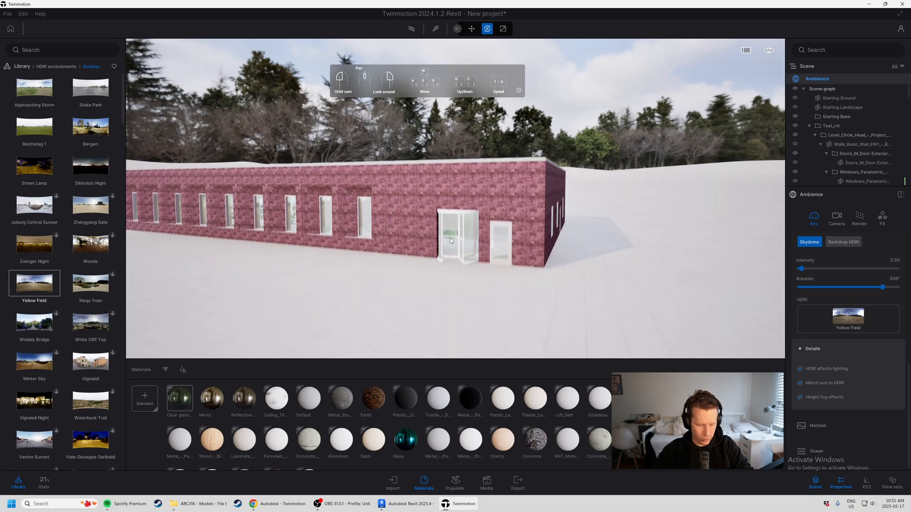
key("w")
key("a")
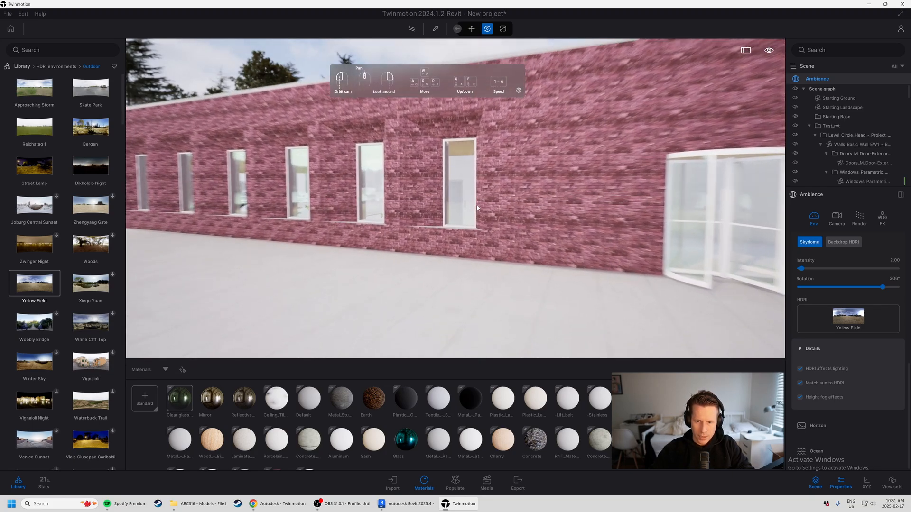
right_click_drag(411, 197, 383, 192)
key("s")
key("d")
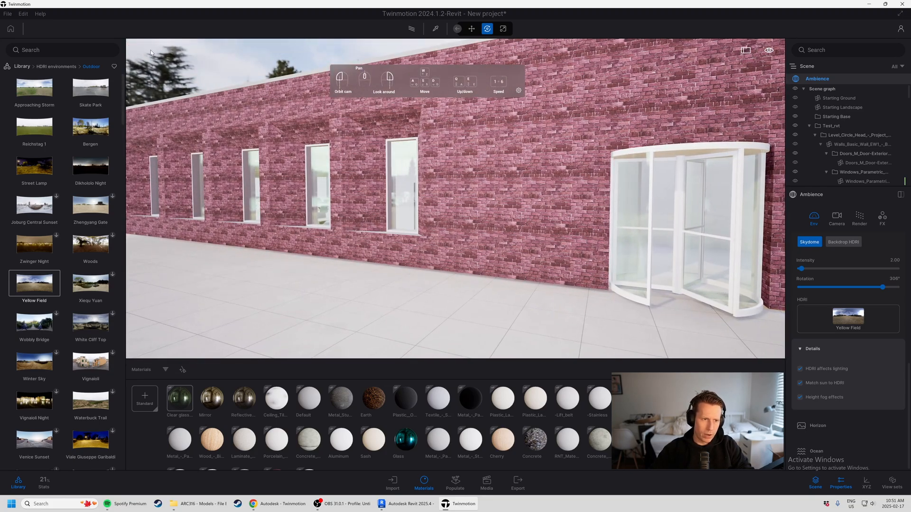
Step: Open the library's Metal materials category while moving closer to the windows
left_click(21, 66)
left_click(66, 107)
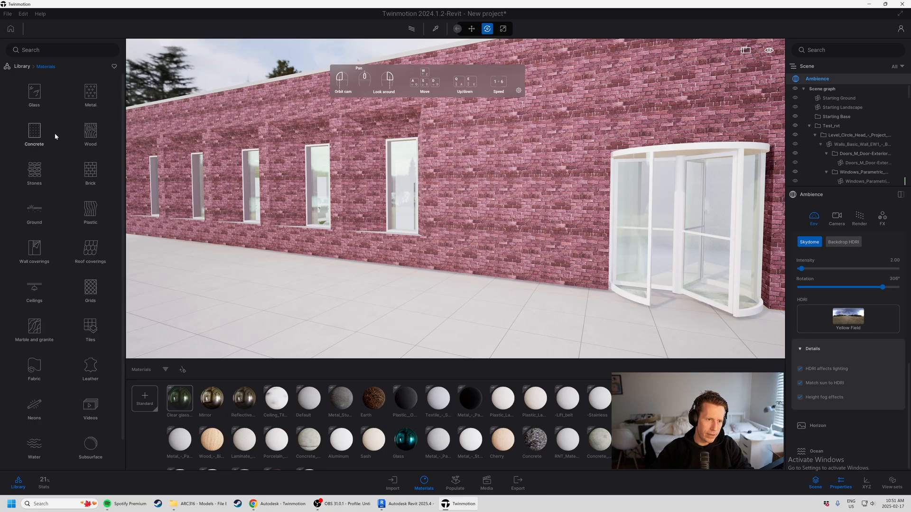
key("w")
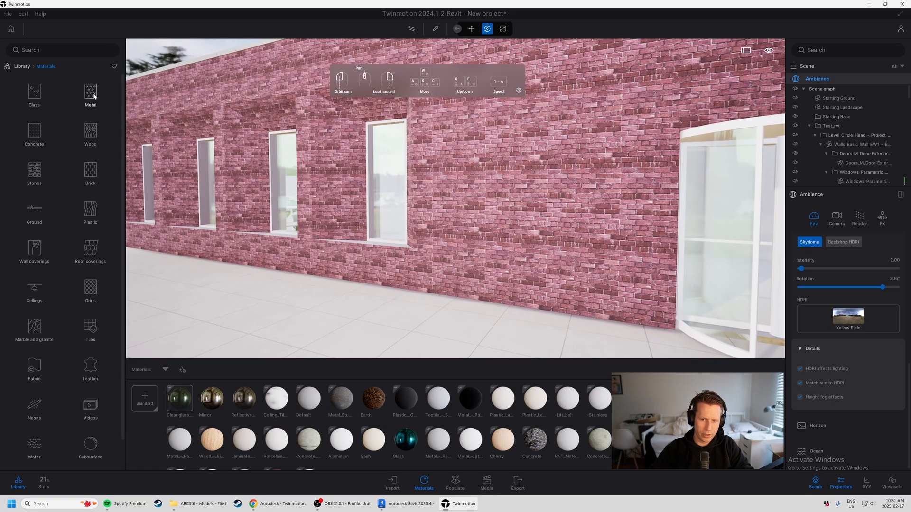
key("w")
left_click(90, 98)
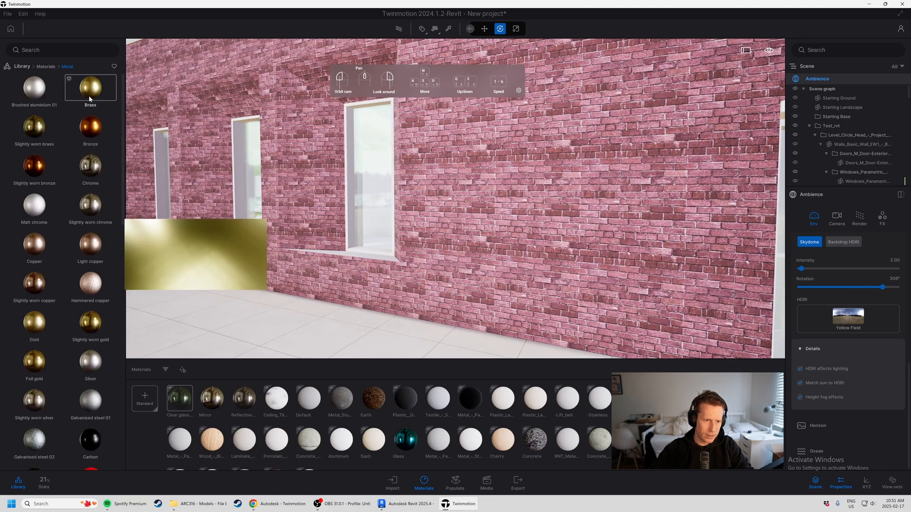
Step: Apply the library's Slightly worn bronze material to the window frames
key("w")
key("a")
key("d")
key("d")
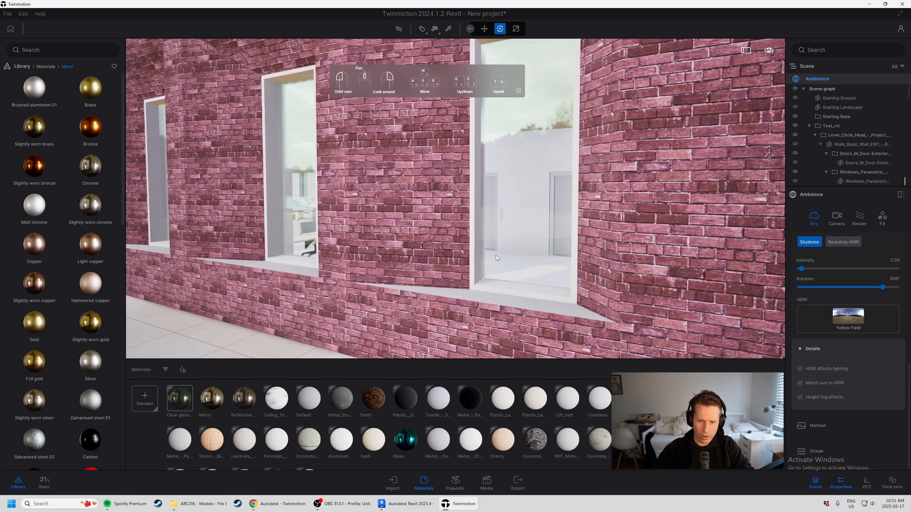
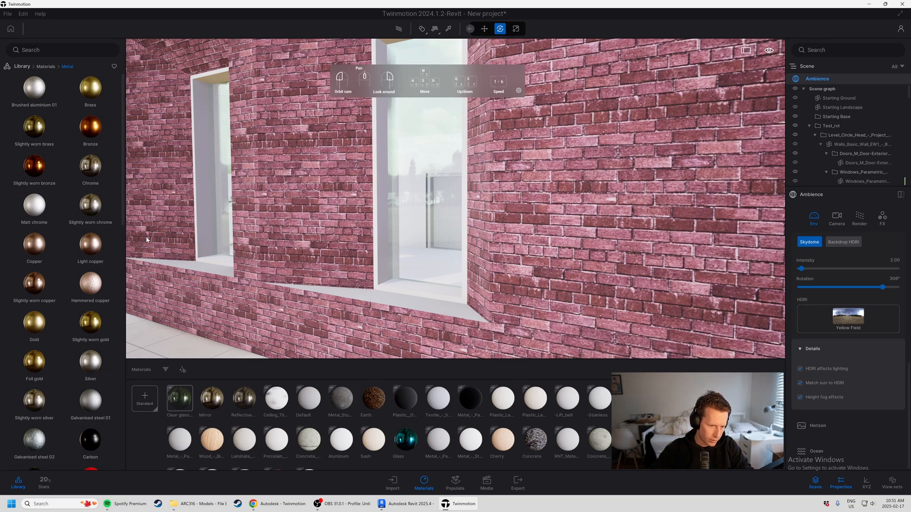
mouse_move(94, 130)
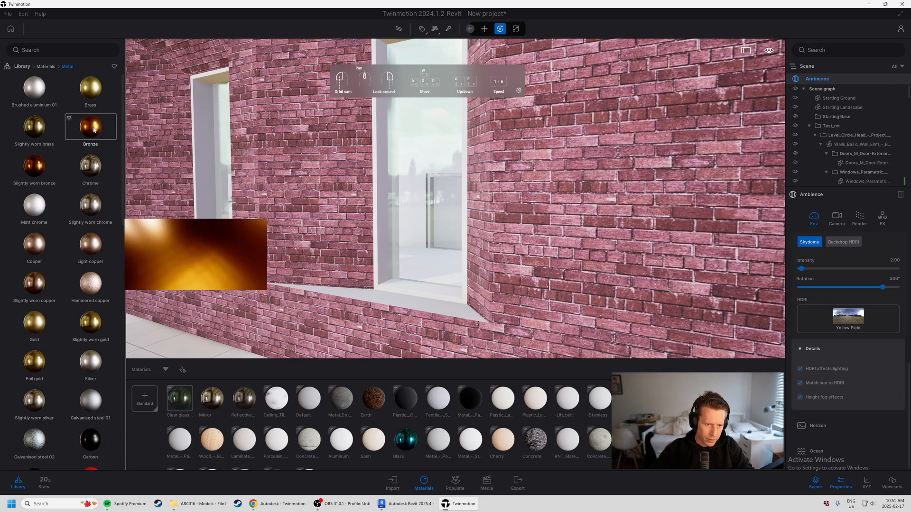
left_click(87, 131)
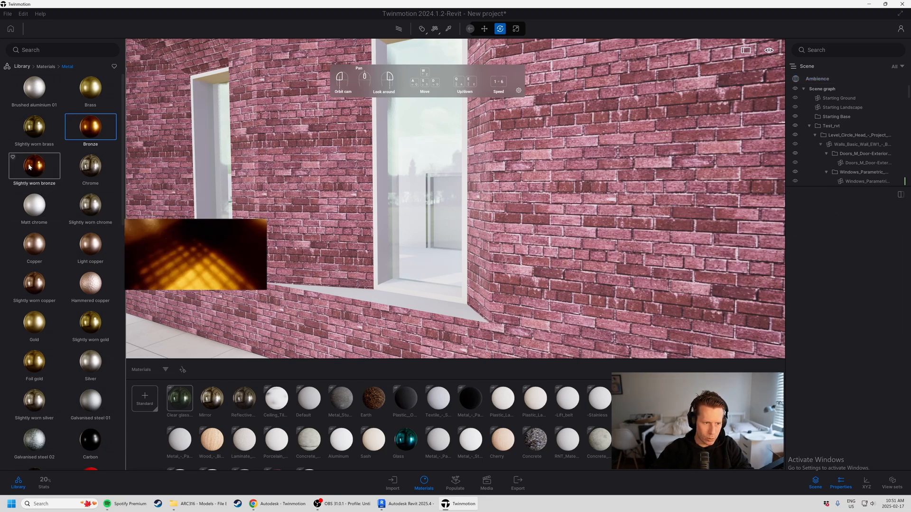
left_click_drag(29, 167, 319, 199)
left_click_drag(378, 214, 383, 217)
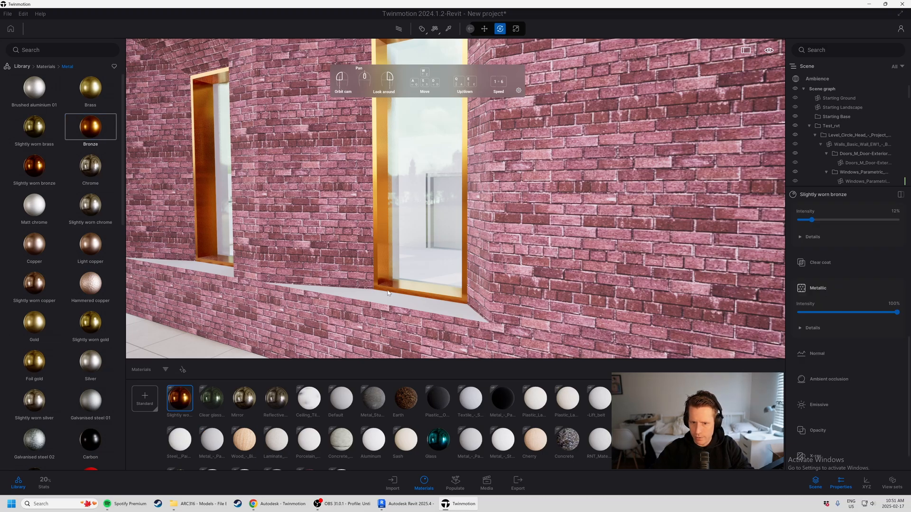
Step: Set the roughness intensity of the Slightly worn bronze window frame material to 13%
key("s")
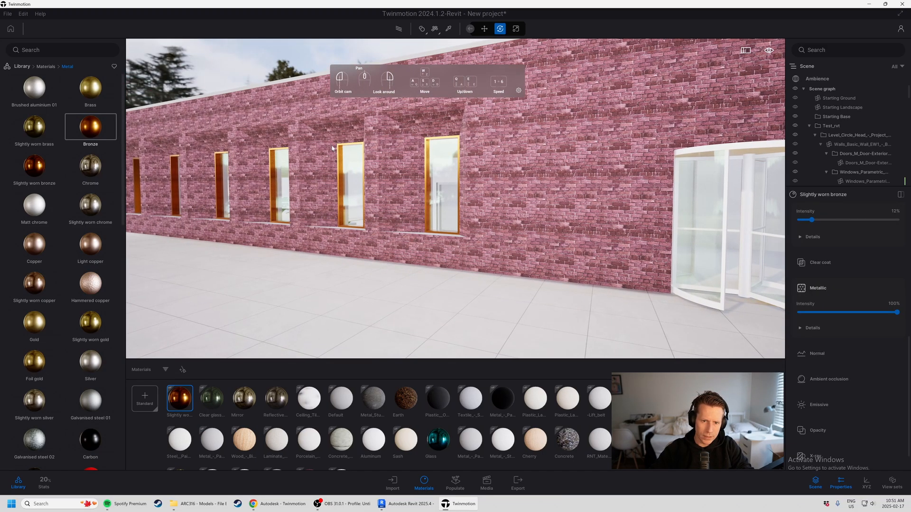
key("w")
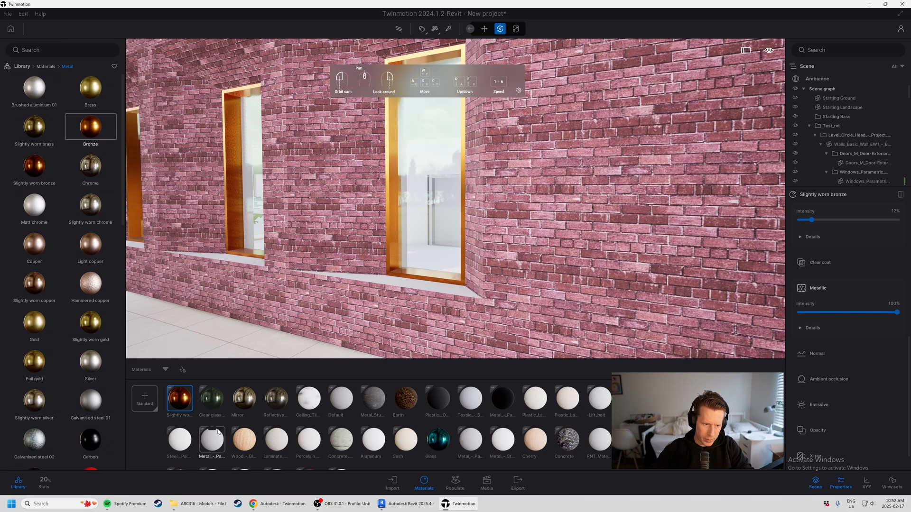
left_click(212, 399)
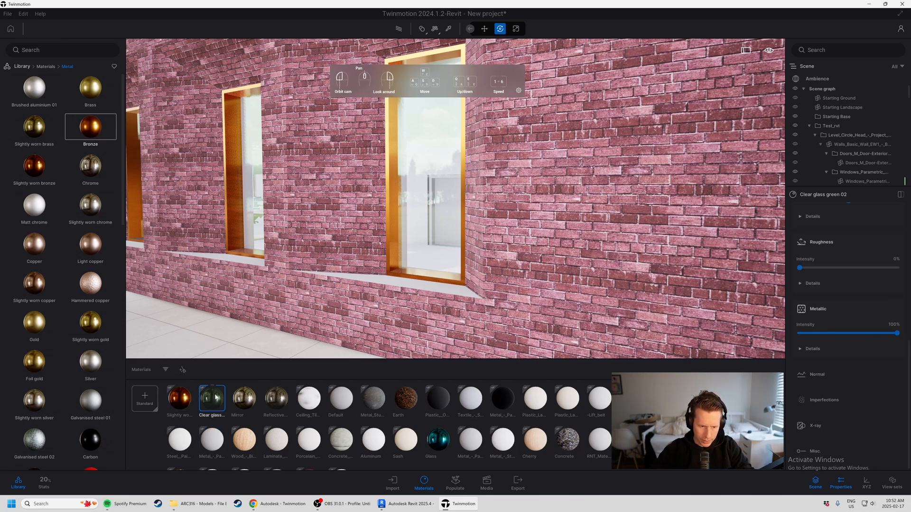
left_click(177, 403)
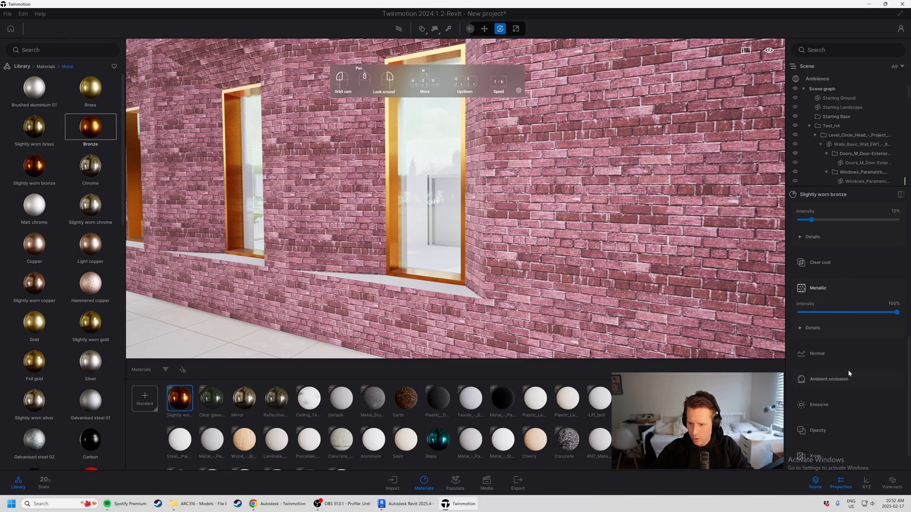
scroll(841, 357, "up", 3)
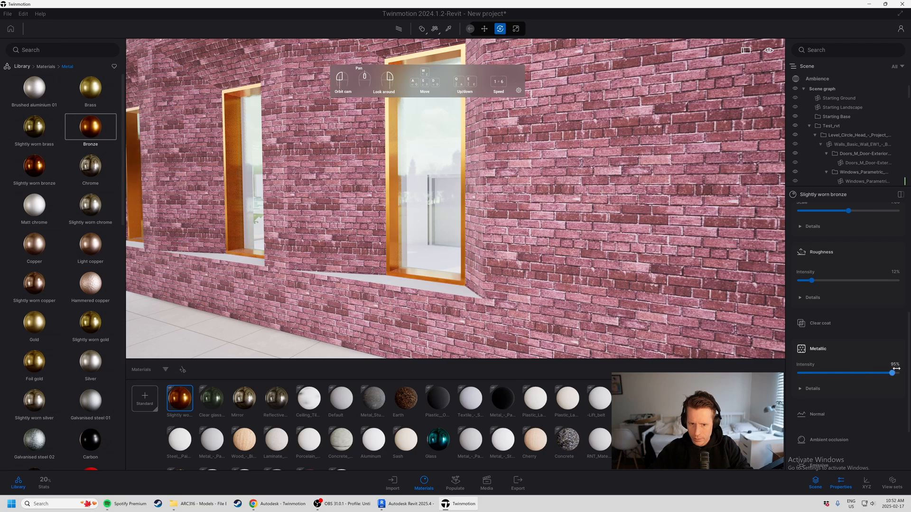
scroll(848, 344, "up", 2)
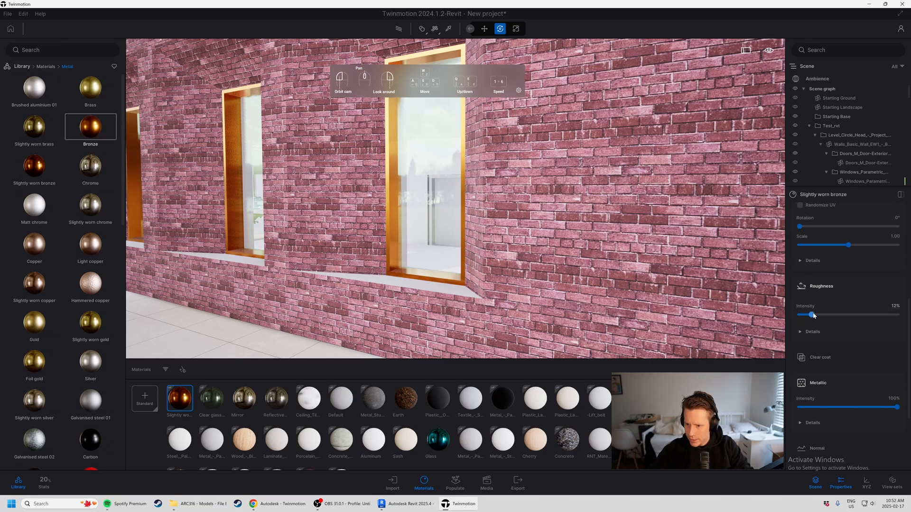
mouse_move(811, 314)
left_mouse_down()
mouse_move(797, 315)
mouse_move(812, 317)
left_mouse_up()
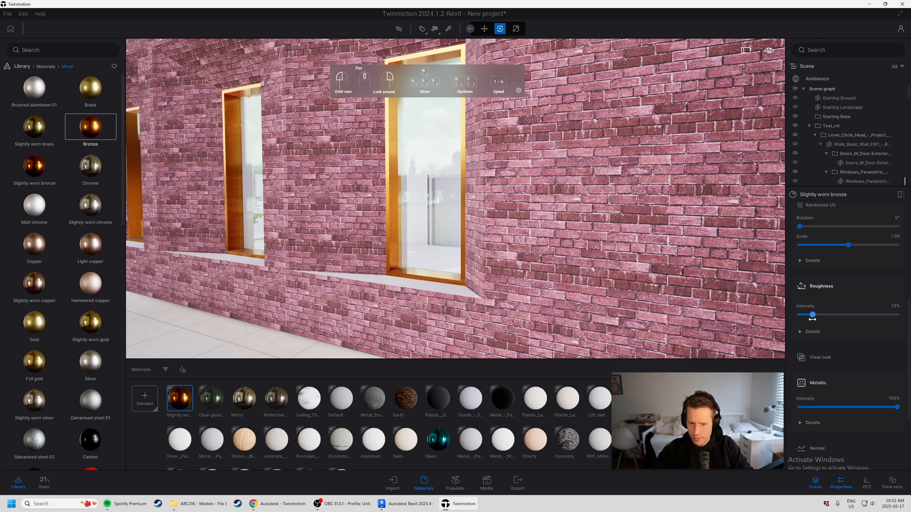
Step: Set the Slightly worn bronze material's grunge to 16% and its luminosity to 39%
scroll(838, 313, "up", 10)
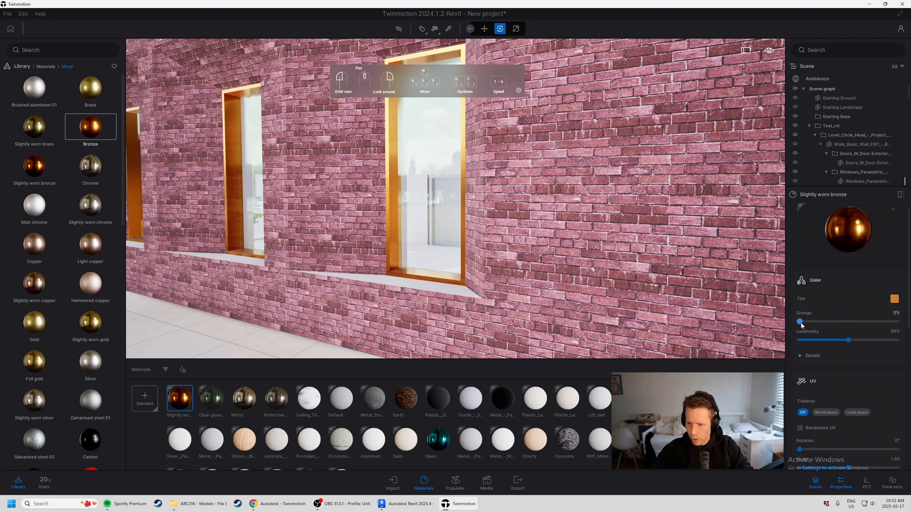
mouse_move(801, 324)
left_mouse_down()
mouse_move(904, 324)
mouse_move(815, 328)
left_mouse_up()
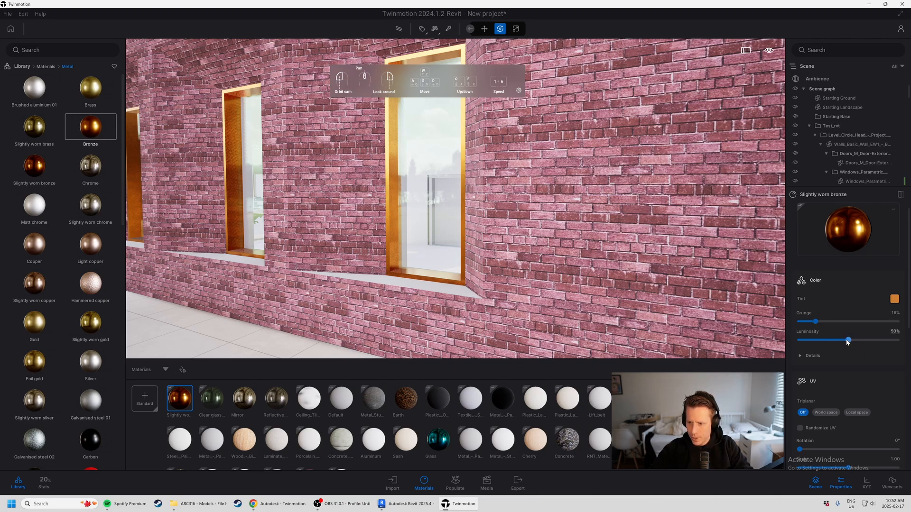
mouse_move(848, 342)
left_mouse_down()
mouse_move(815, 342)
mouse_move(835, 340)
left_mouse_up()
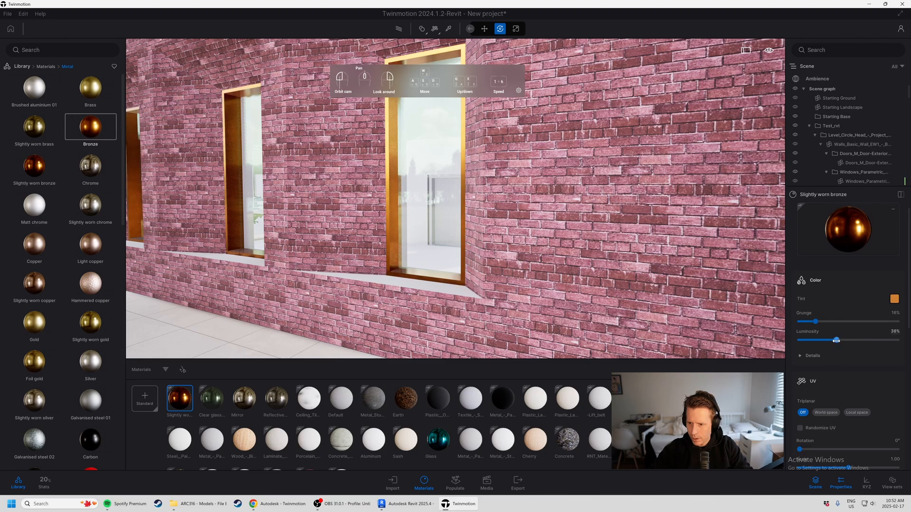
Step: Change the tint of the Slightly worn bronze material to a very dark brown
left_click(895, 300)
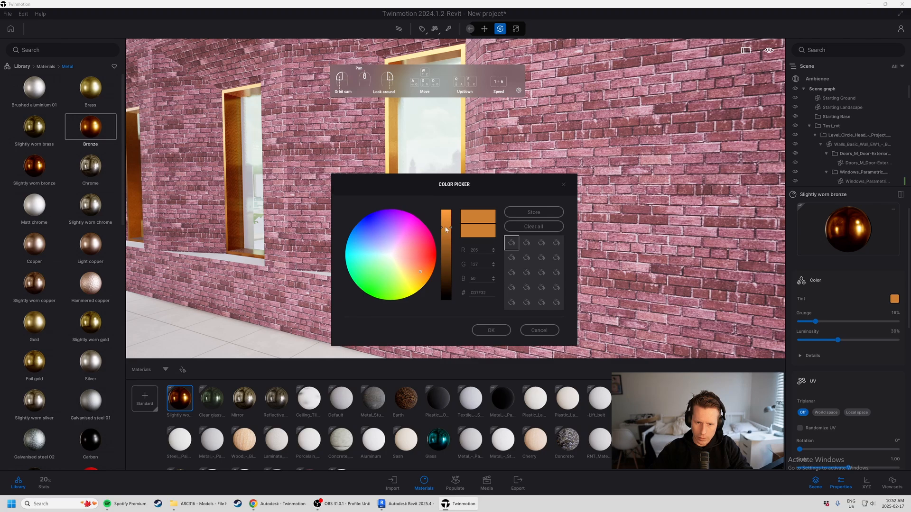
left_click_drag(446, 230, 446, 270)
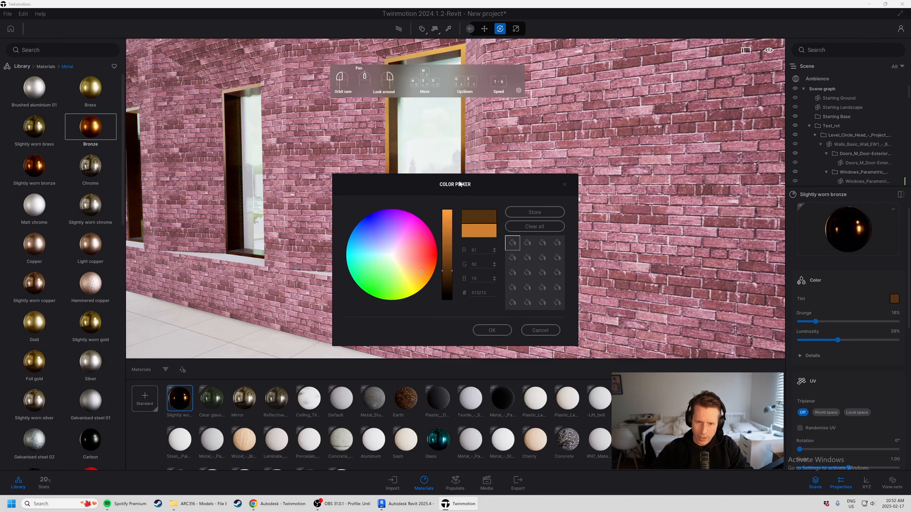
left_click_drag(459, 184, 705, 111)
left_click_drag(691, 202, 690, 203)
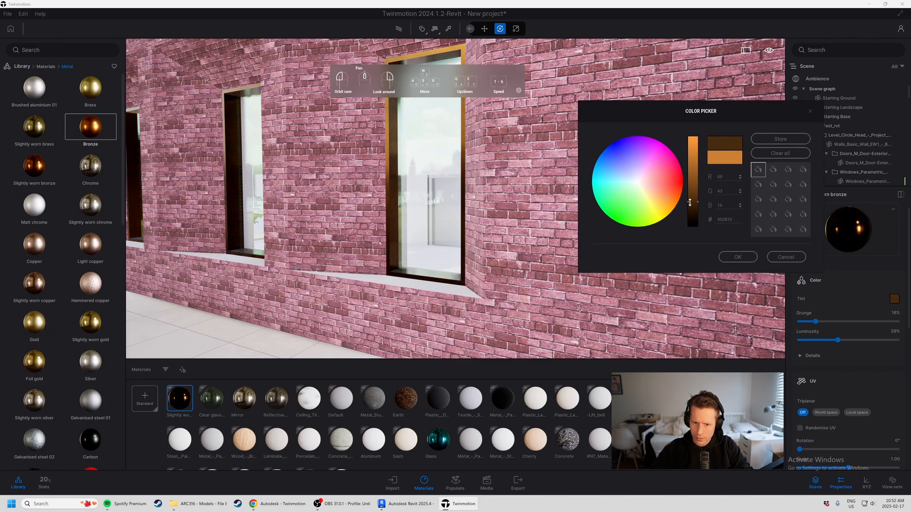
left_click(738, 259)
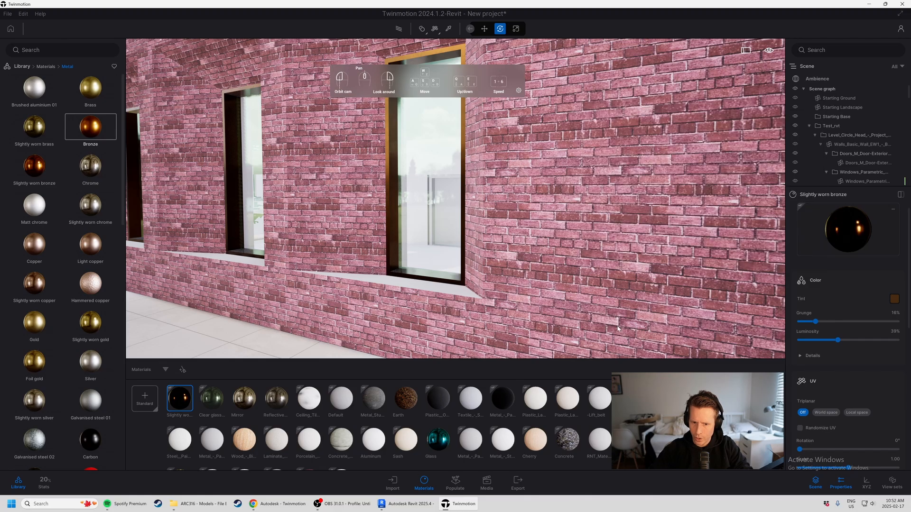
Step: Move along the entrance facade and up close to the windows to examine the dark bronze frames
key("a")
key("s")
right_click_drag(738, 258, 775, 259)
key("d")
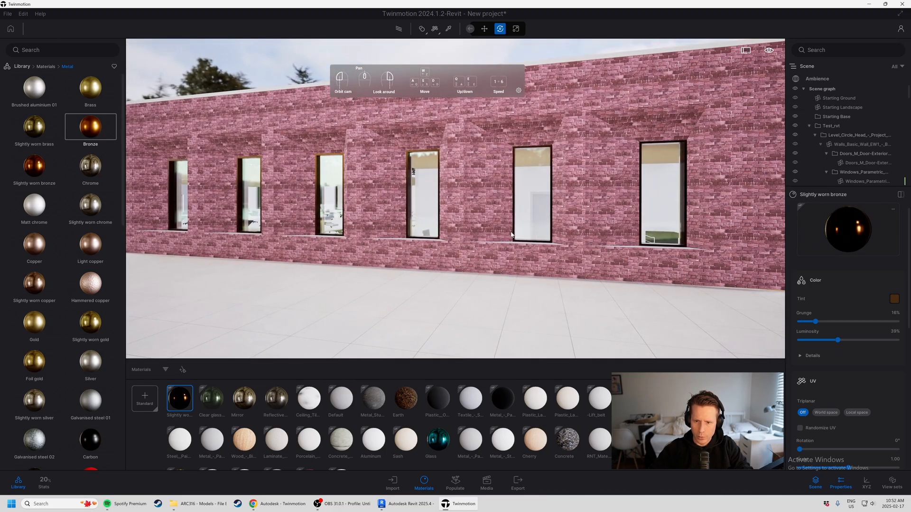
key("s")
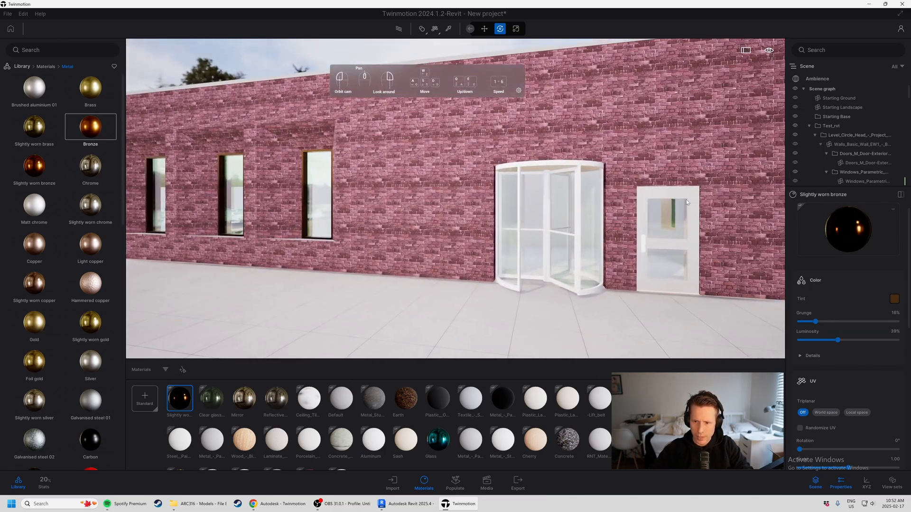
key("w")
key("a")
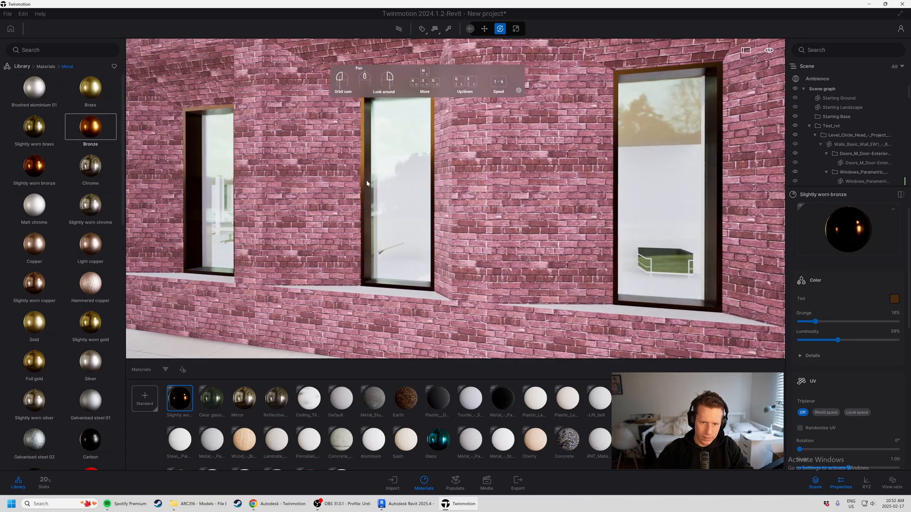
key("s")
key("d")
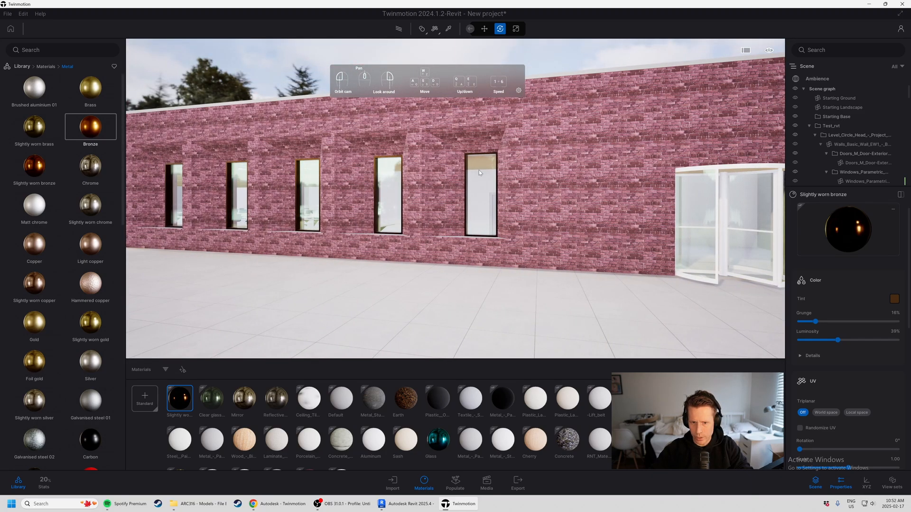
Step: Recheck the bronze material's tint colour and examine the window frames again from several distances
left_click(894, 299)
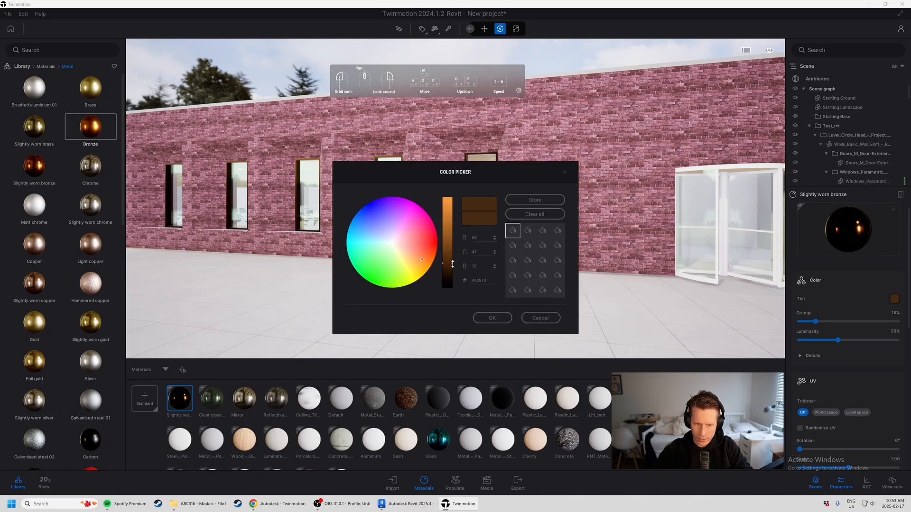
left_click(476, 323)
key("w")
key("a")
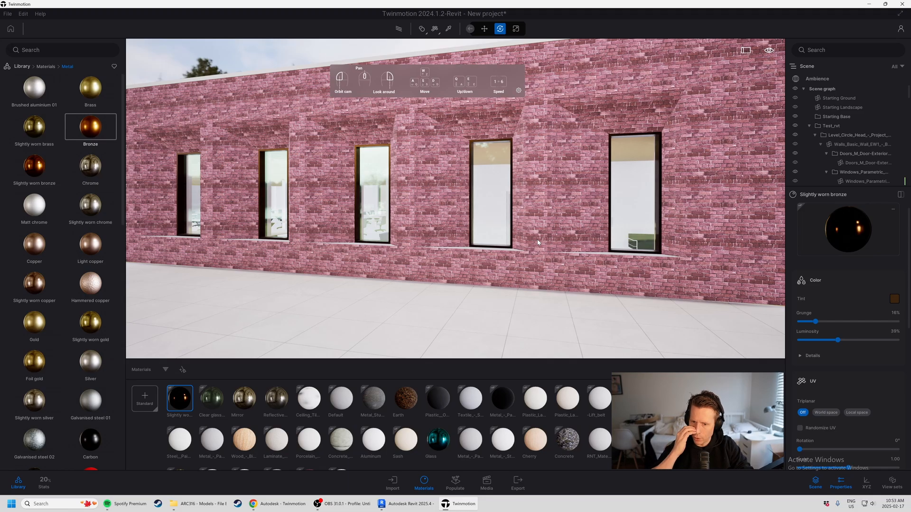
key("w")
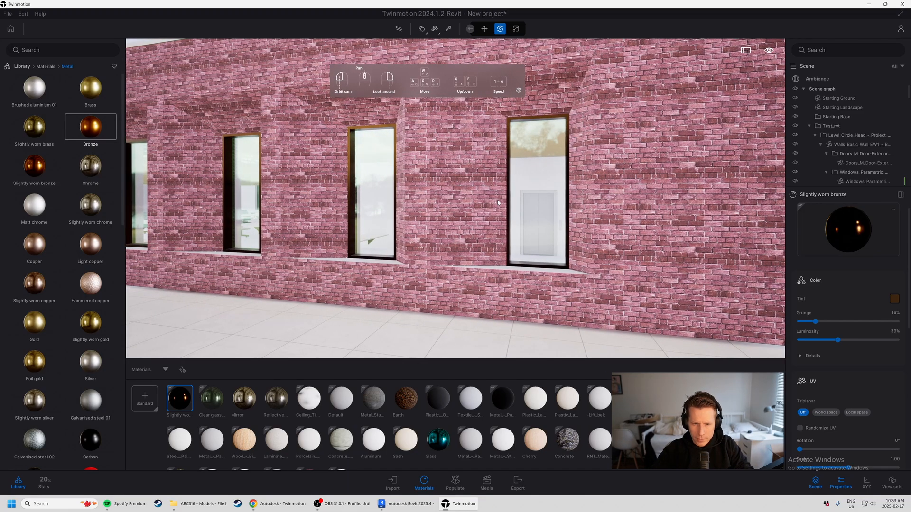
key("s")
key("w")
key("s")
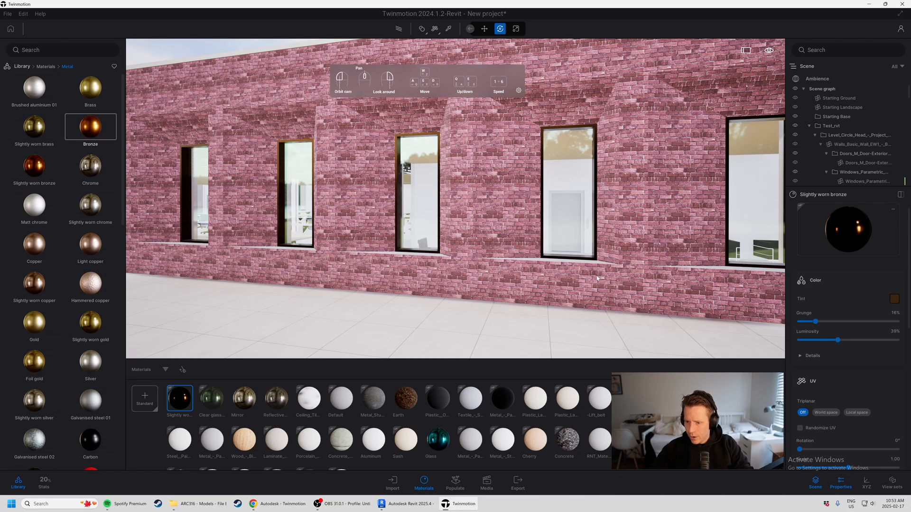
key("d")
key("s")
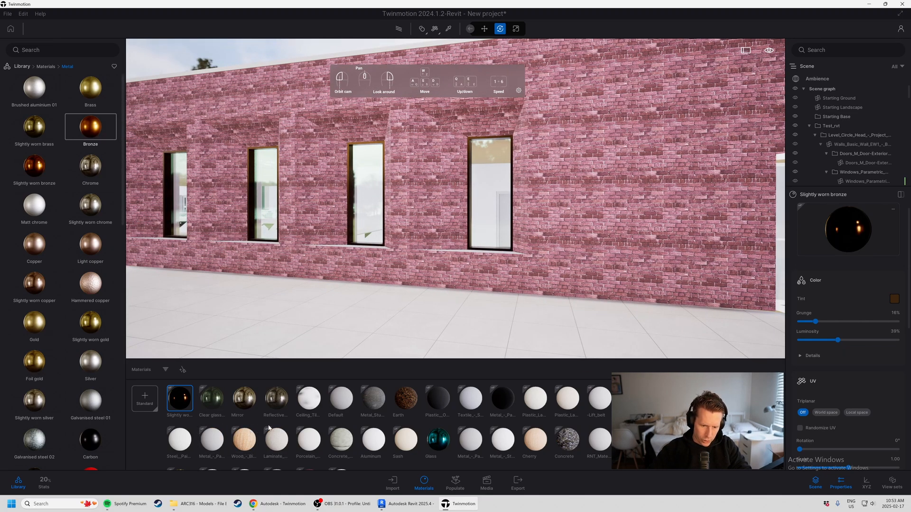
Step: Try a bright blue tint on the Clear glass green 02 material of the windows
left_click(213, 402)
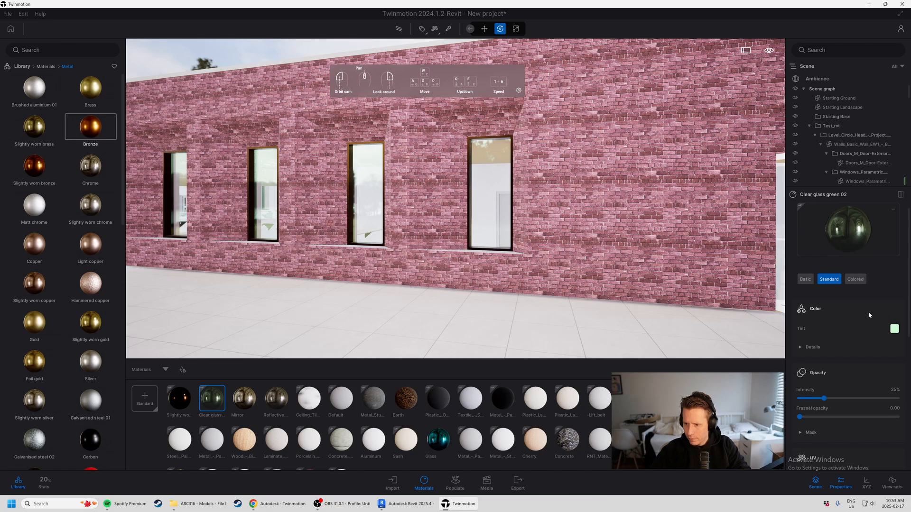
scroll(835, 299, "down", 5)
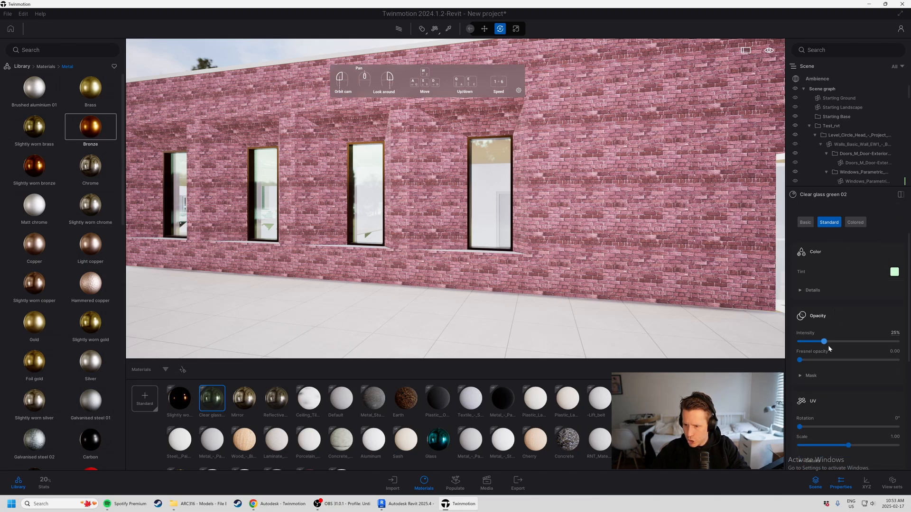
scroll(843, 347, "down", 2)
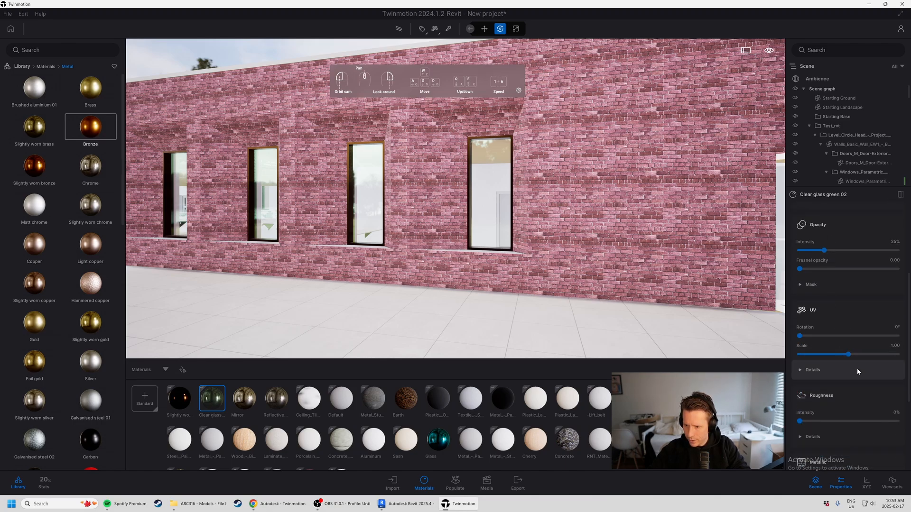
scroll(846, 358, "up", 8)
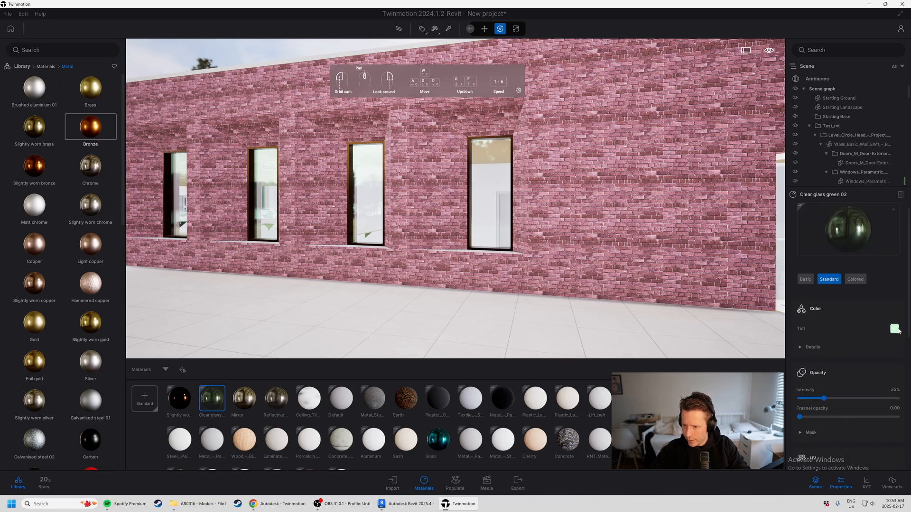
left_click(894, 329)
left_click_drag(477, 167, 727, 145)
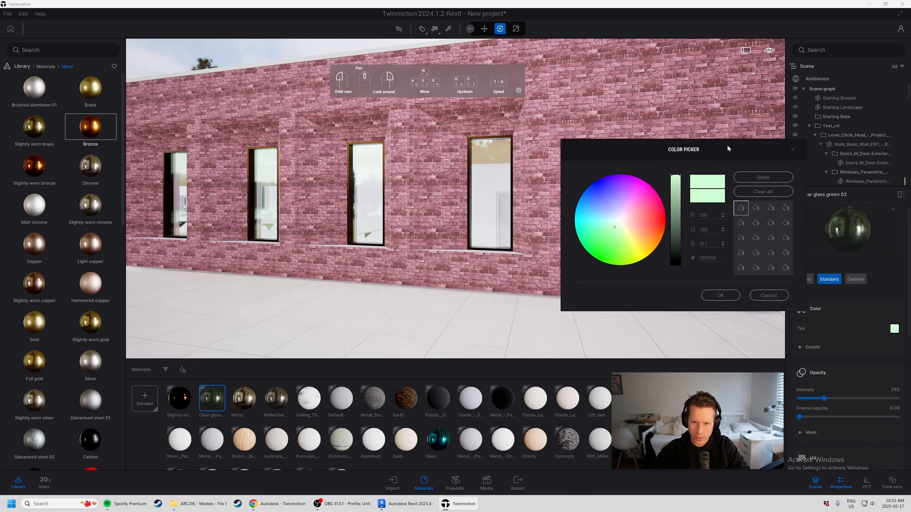
mouse_move(625, 197)
left_mouse_down()
mouse_move(596, 199)
mouse_move(596, 232)
mouse_move(622, 229)
mouse_move(576, 213)
left_mouse_up()
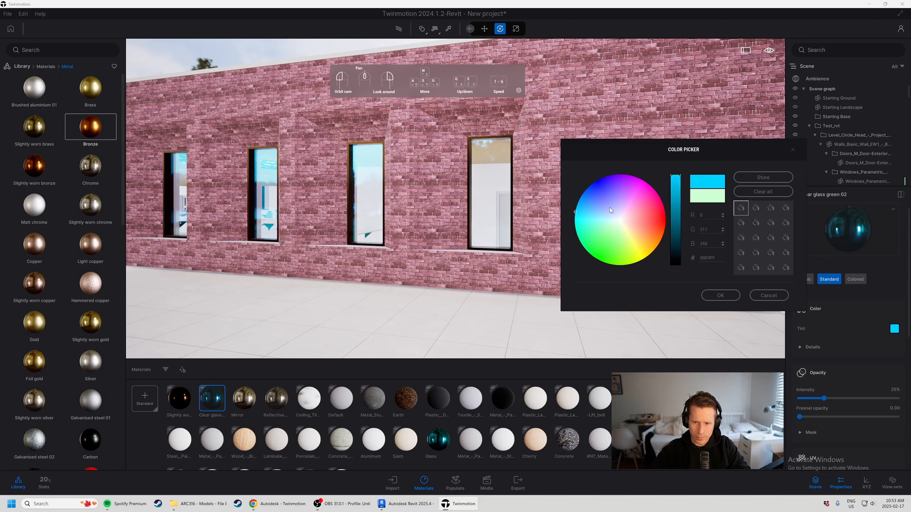
left_click(611, 188)
left_click(769, 293)
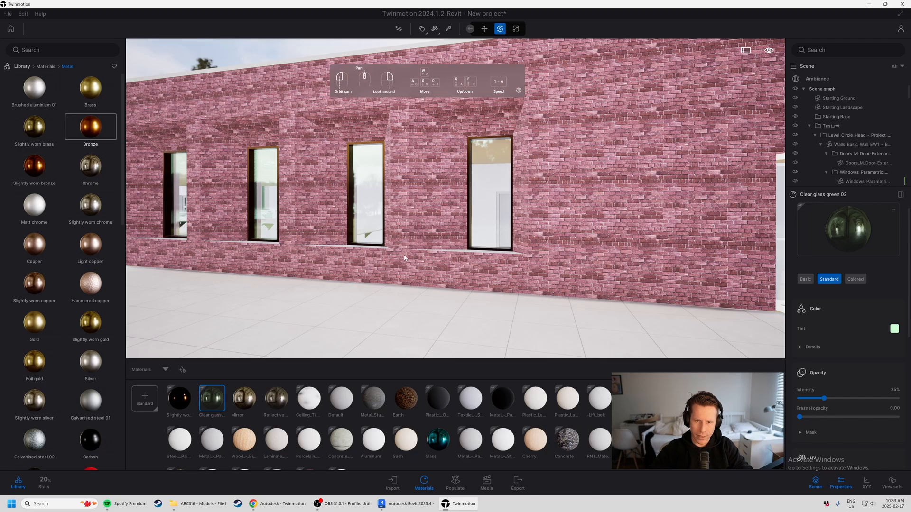
Step: Move back and forth along the windows to examine the glass reflections and dark frames against the brick
key("w")
key("a")
key("d")
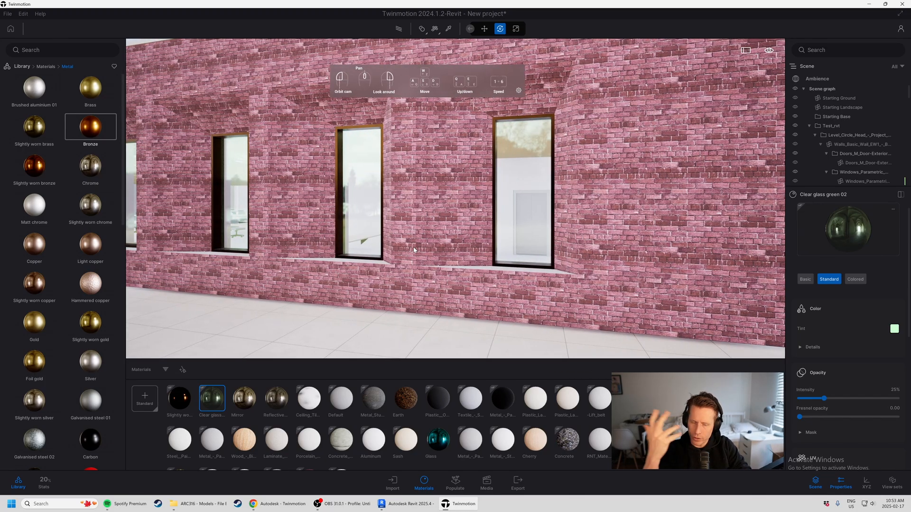
key("w")
key("s")
key("a")
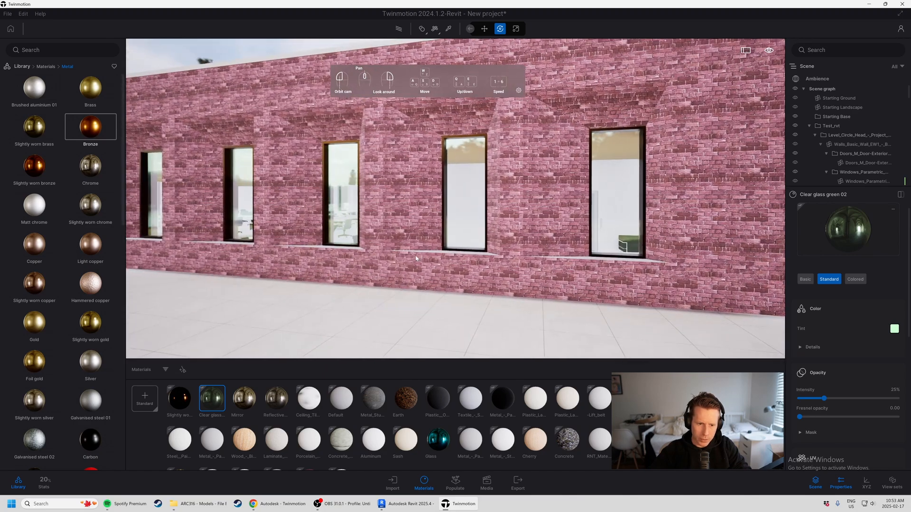
key("w")
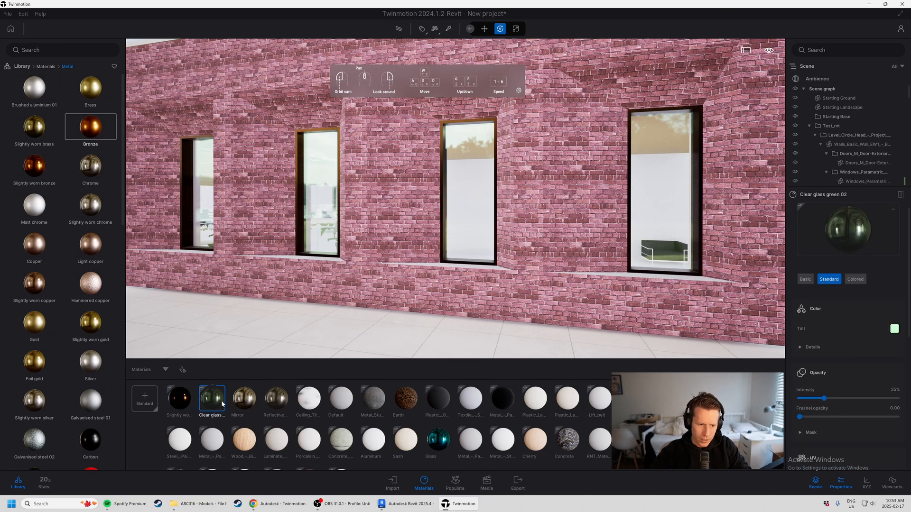
Step: Search the library for brick materials
left_click(46, 66)
left_click(46, 53)
type("brick")
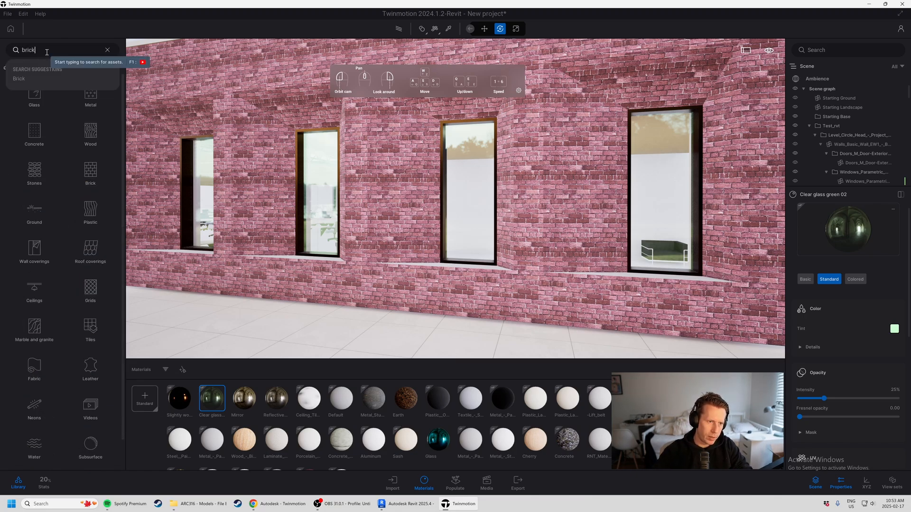
key("Return")
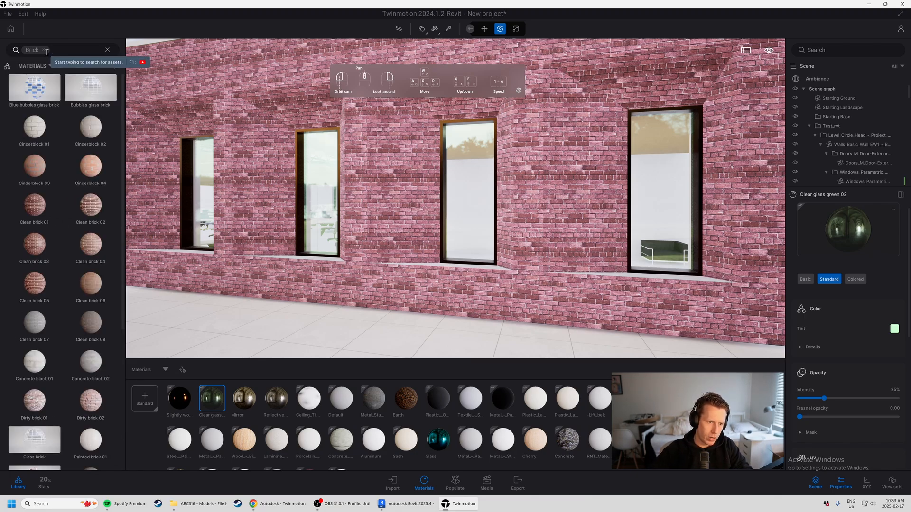
Step: Apply the Clean brick 07 material to the building's exterior walls and check its brick pattern up close
left_click(29, 327)
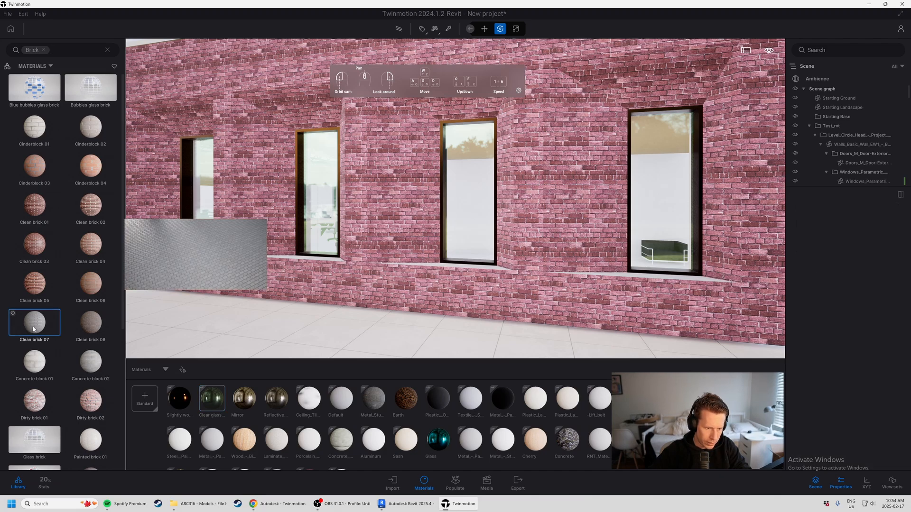
left_click_drag(33, 329, 451, 199)
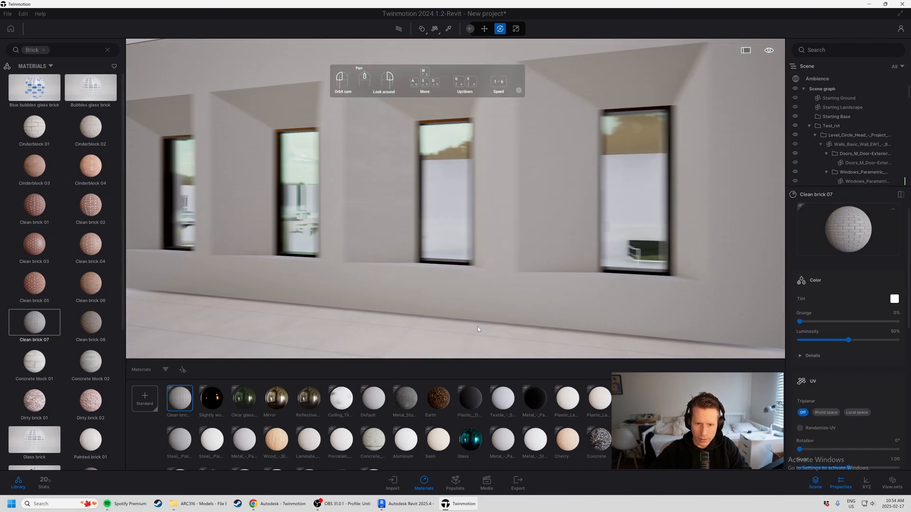
right_click_drag(477, 327, 545, 306)
key("w")
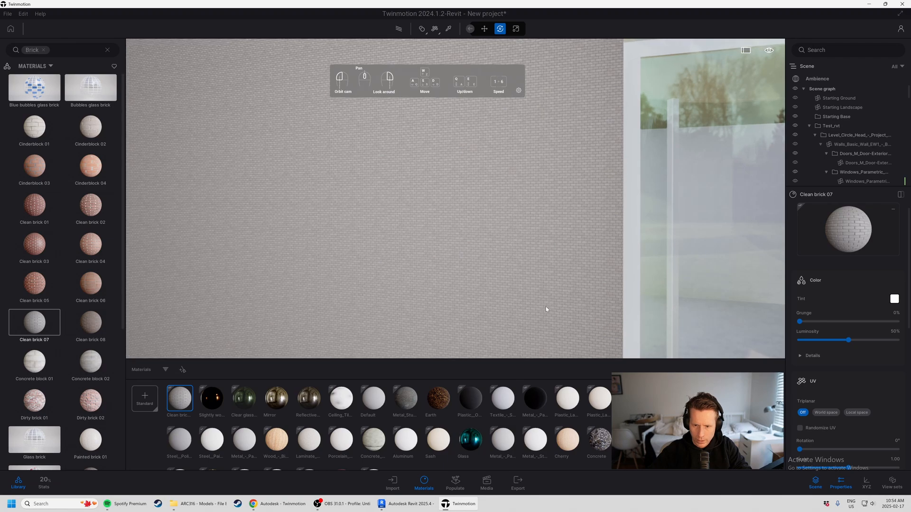
scroll(546, 306, "up", 2)
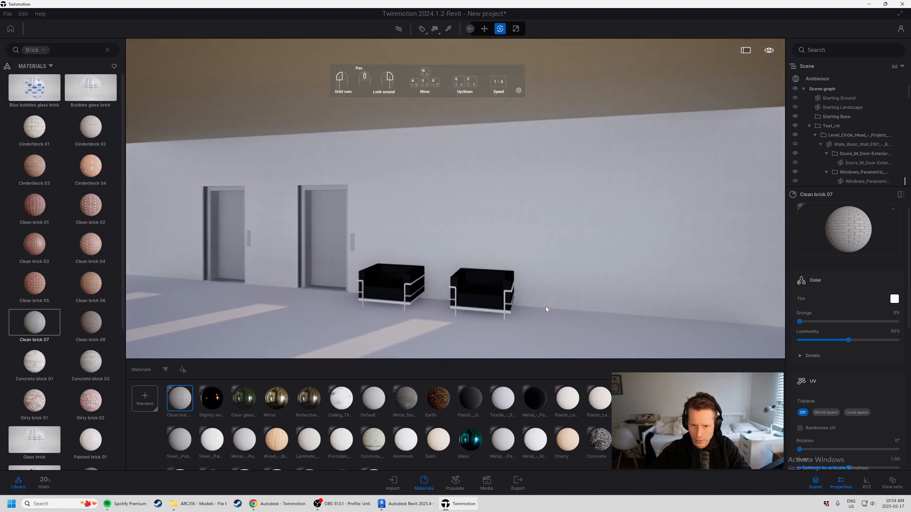
scroll(546, 307, "down", 2)
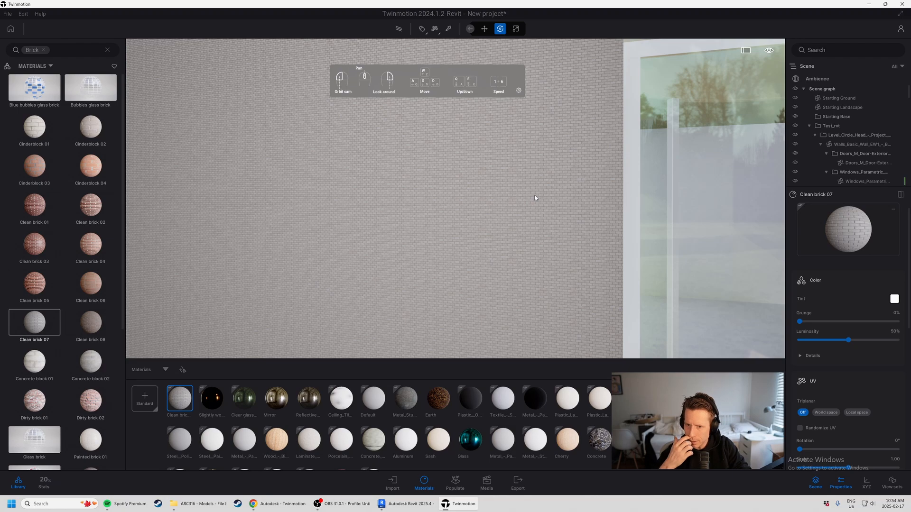
Step: Set the UV scale of the Clean brick 07 material to 7.96
key("s")
key("a")
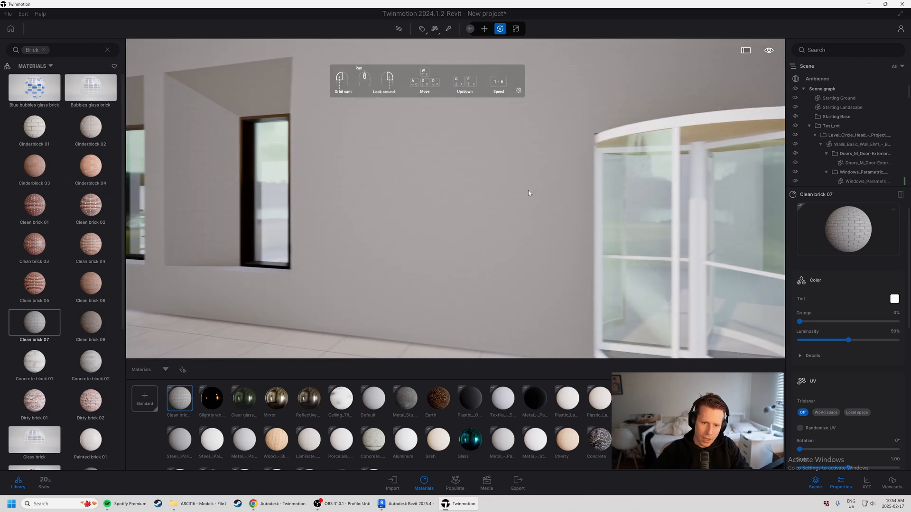
key("w")
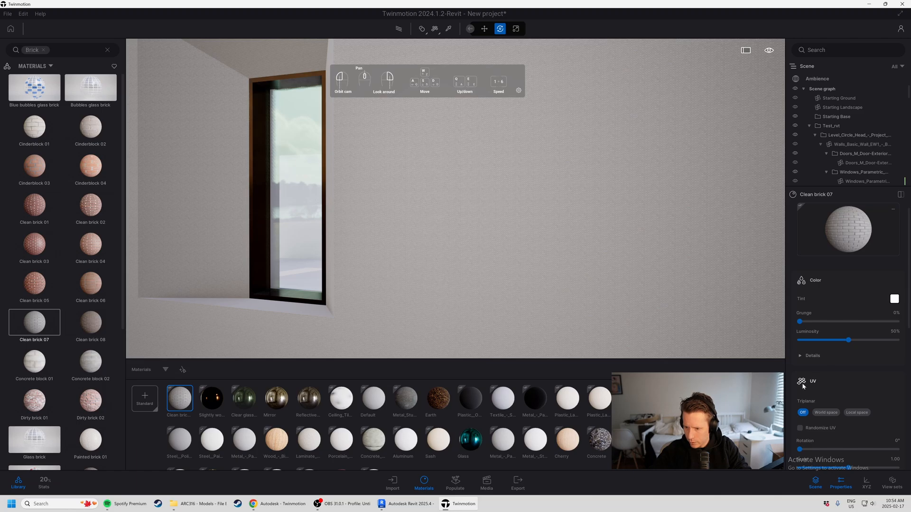
scroll(844, 386, "down", 3)
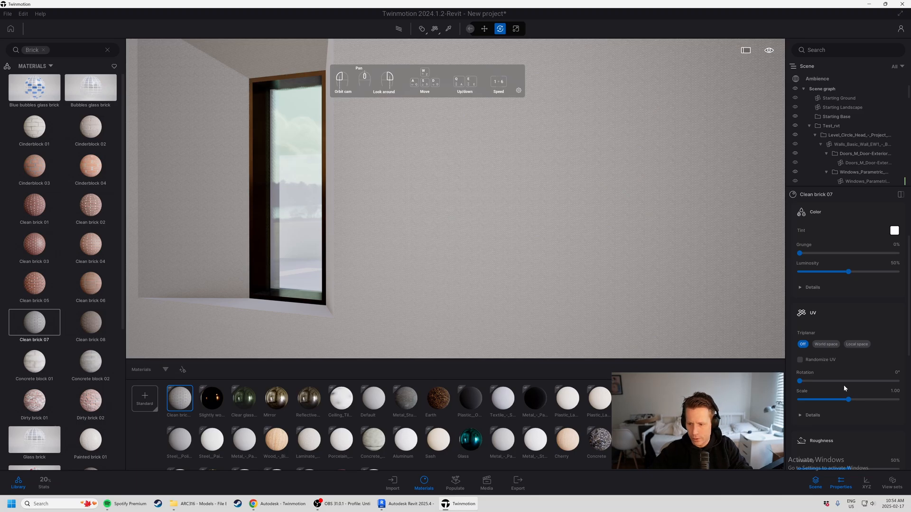
left_click_drag(848, 400, 876, 400)
key("s")
key("d")
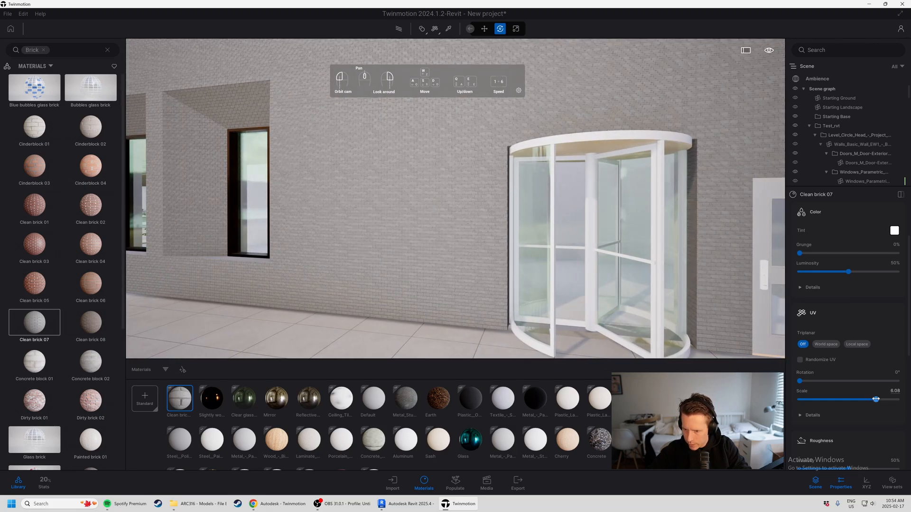
left_click_drag(875, 401, 886, 402)
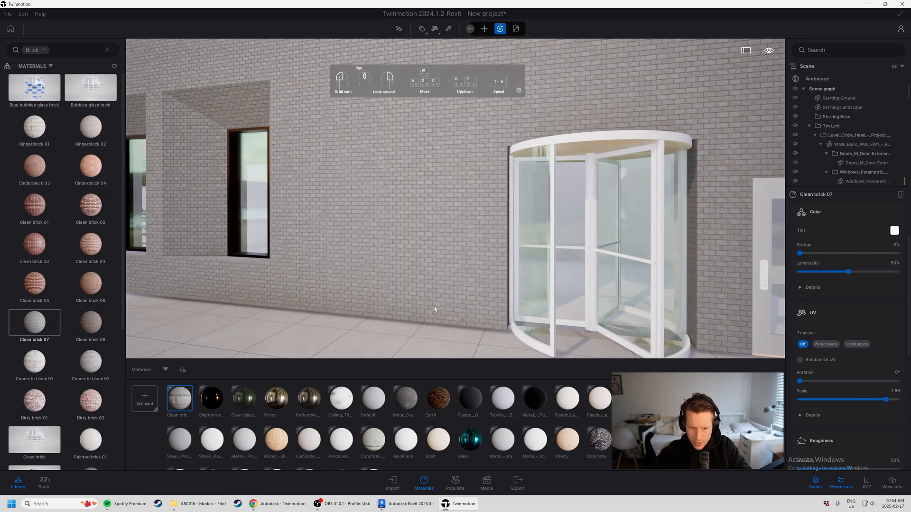
Step: Move along the facade and around the building corner to examine the rescaled brick, windows and entrance doors
key("a")
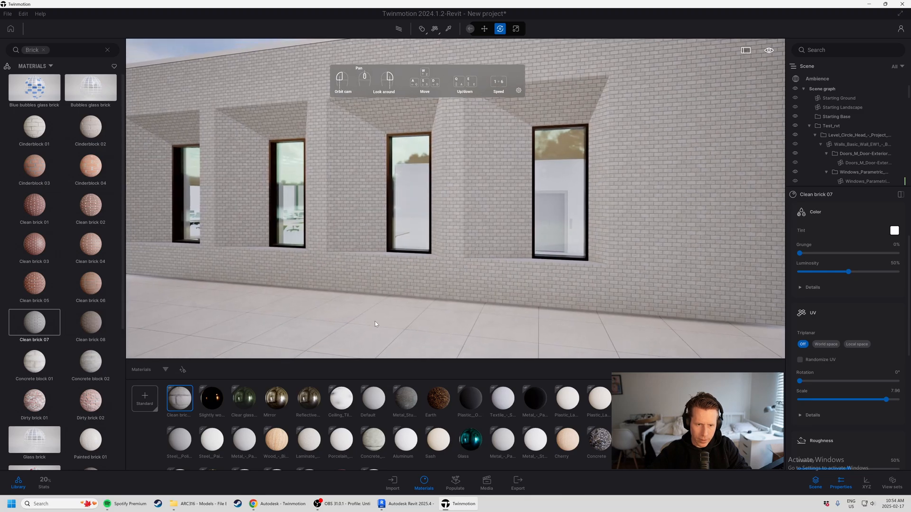
key("s")
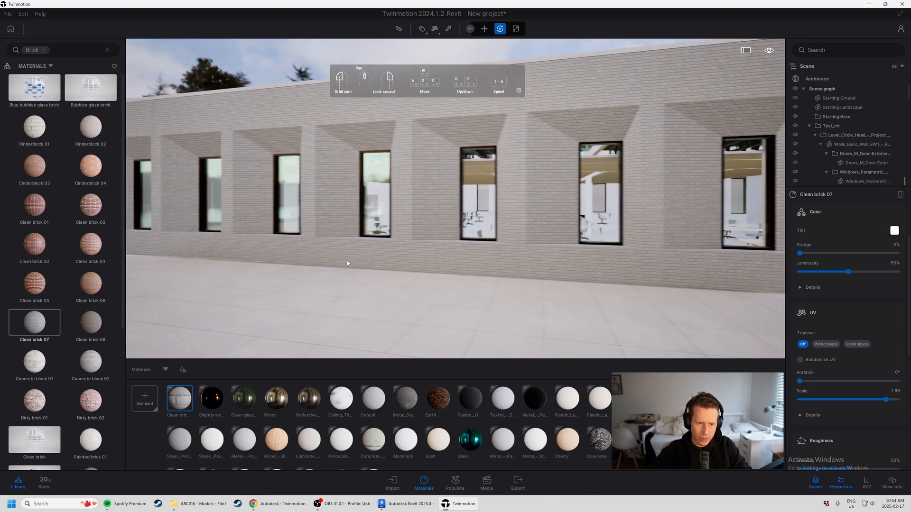
key("a")
key("w")
right_click_drag(272, 246, 408, 246)
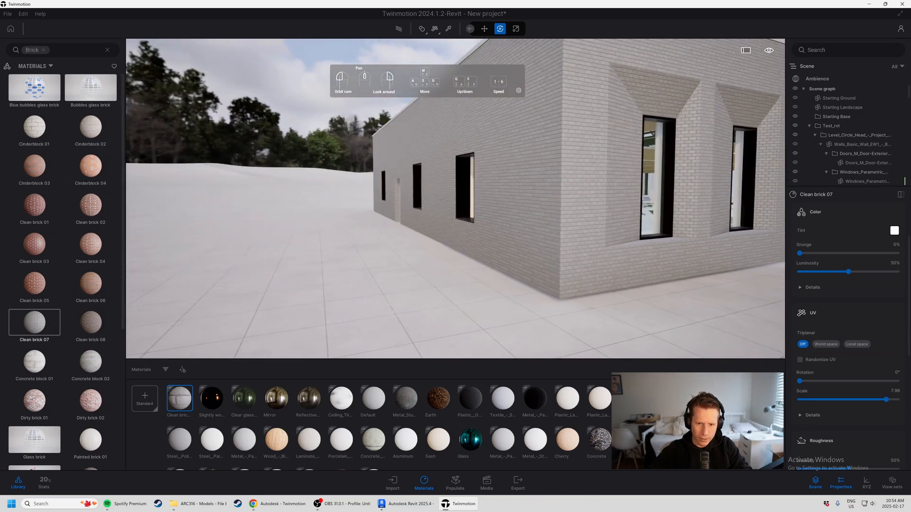
key("w")
key("d")
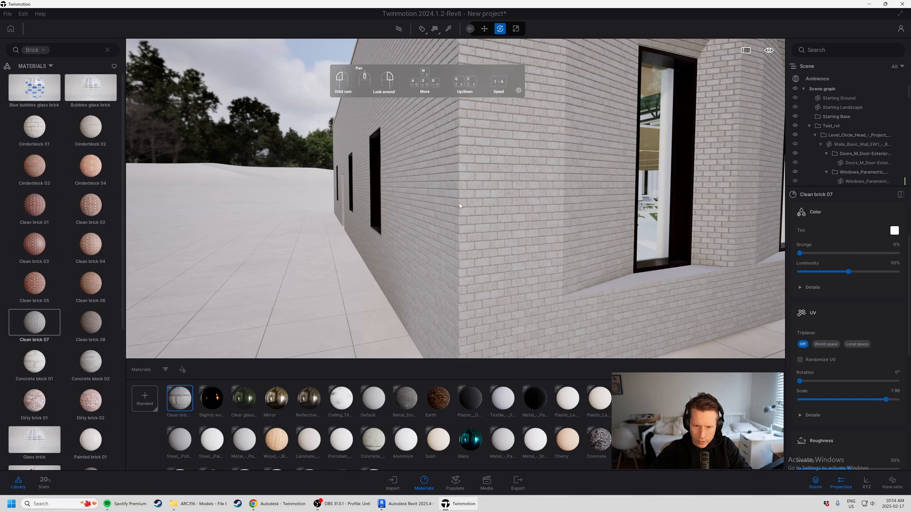
key("s")
key("d")
right_click_drag(460, 203, 572, 189)
key("w")
key("d")
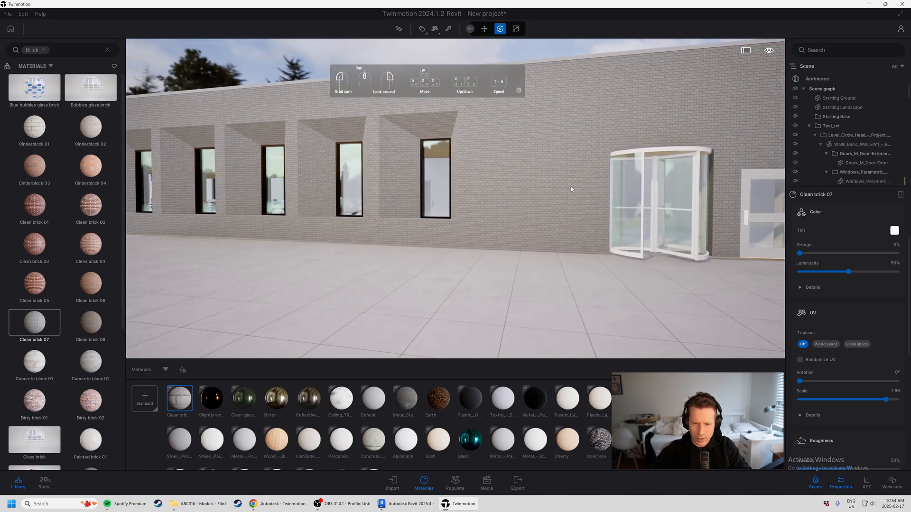
key("s")
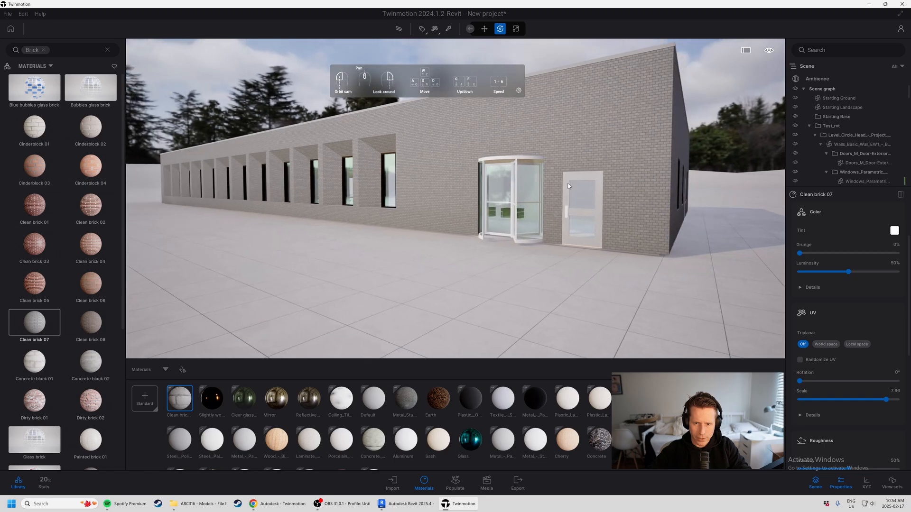
key("w")
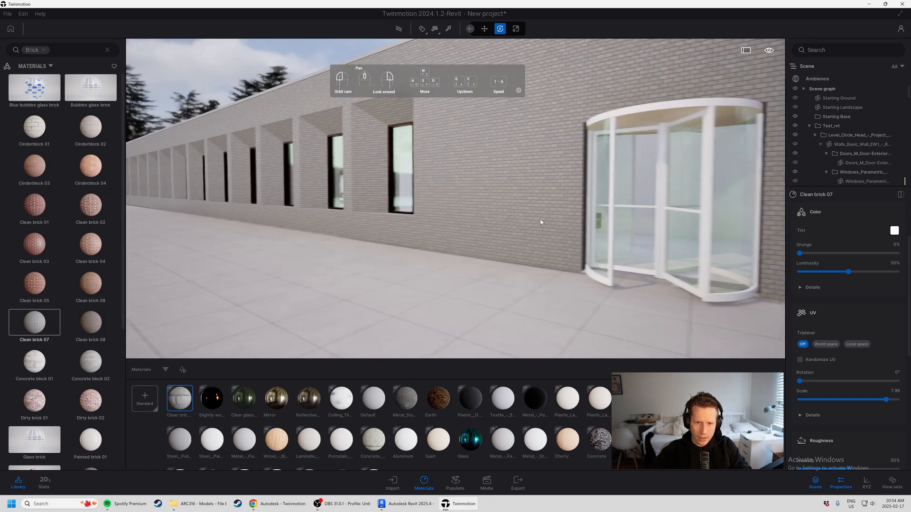
right_click_drag(541, 222, 559, 222)
key("w")
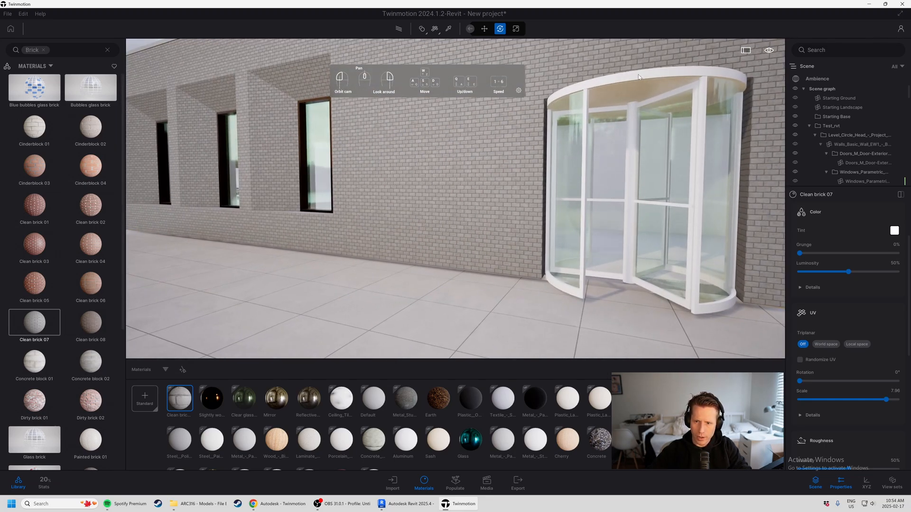
Step: Apply the Slightly worn bronze material to the revolving door's frame
key("d")
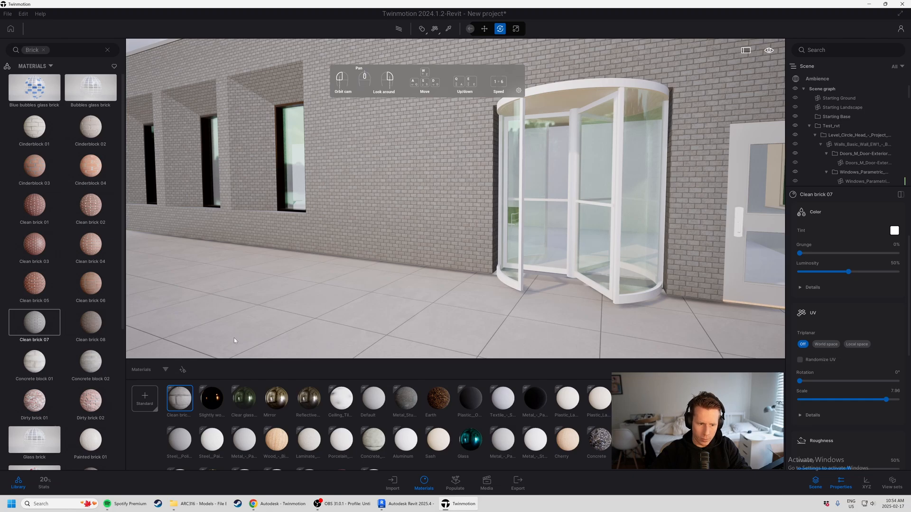
key("d")
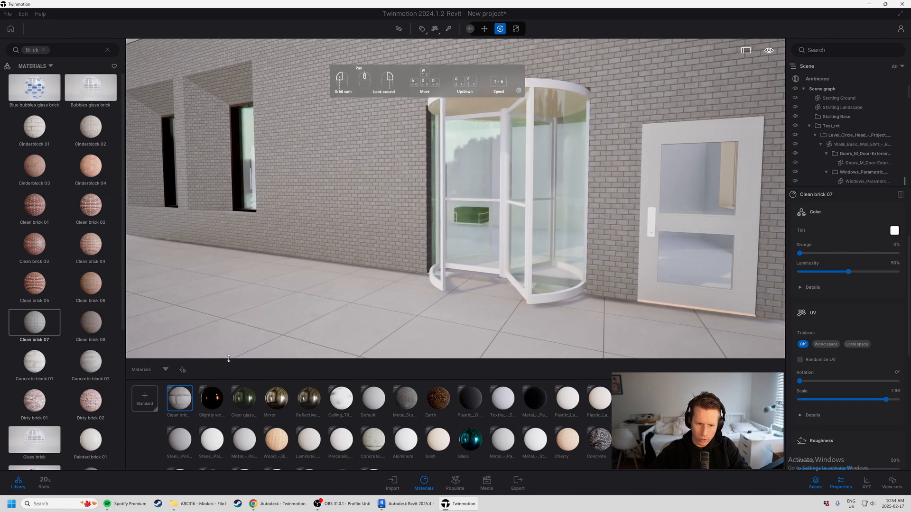
left_click_drag(212, 404, 481, 280)
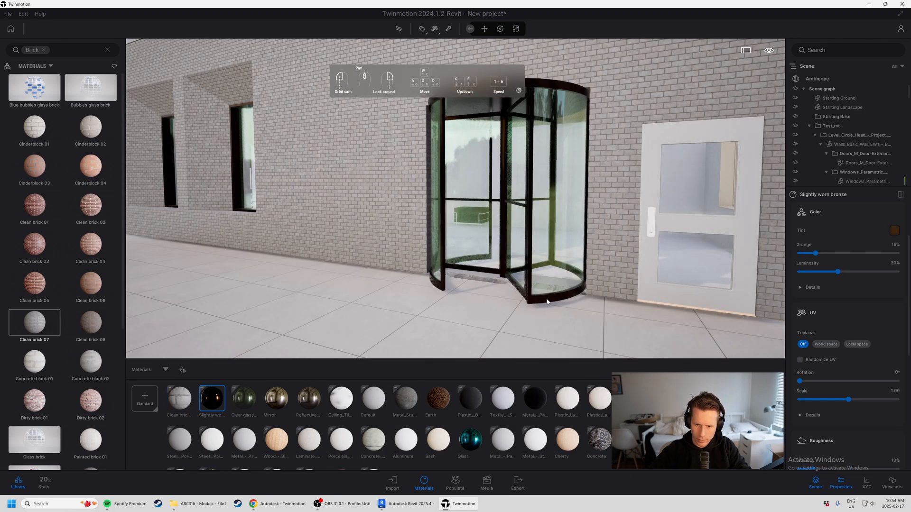
Step: Apply the Slightly worn bronze material to the single exterior door's panel and its handle
key("d")
key("a")
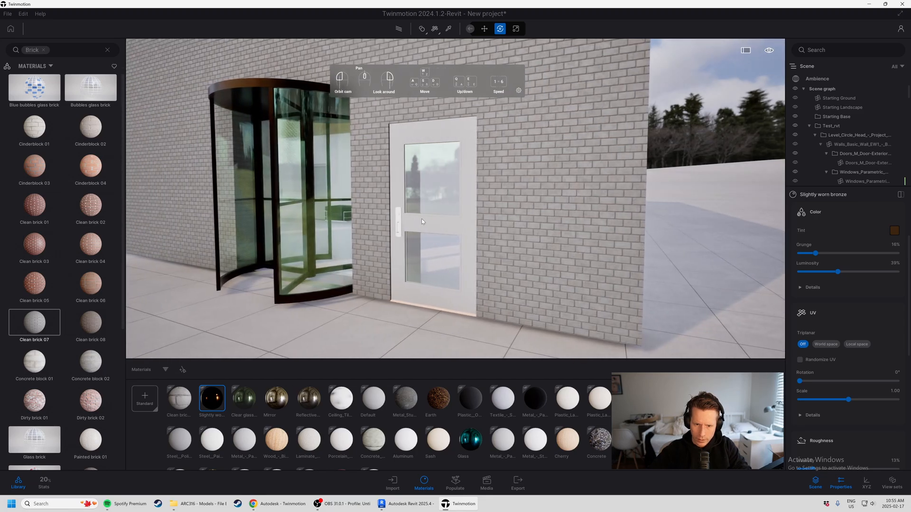
left_click_drag(208, 397, 428, 224)
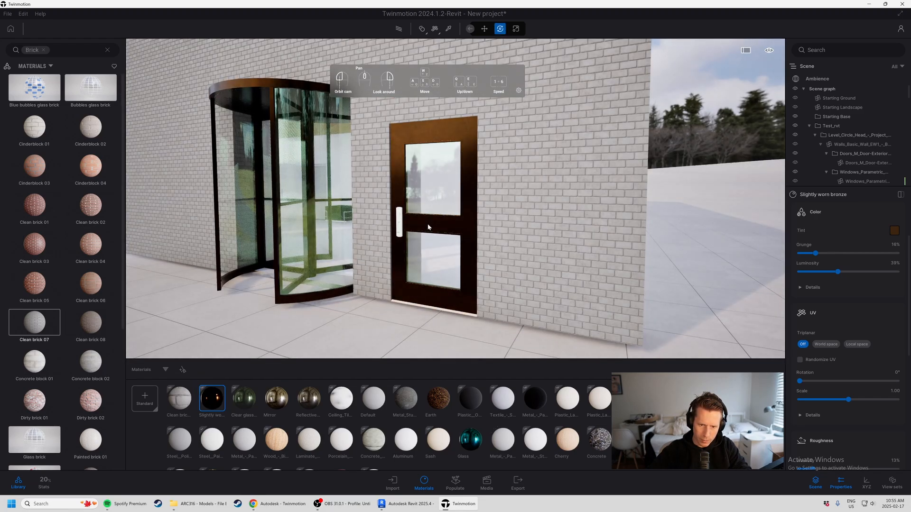
key("w")
key("w")
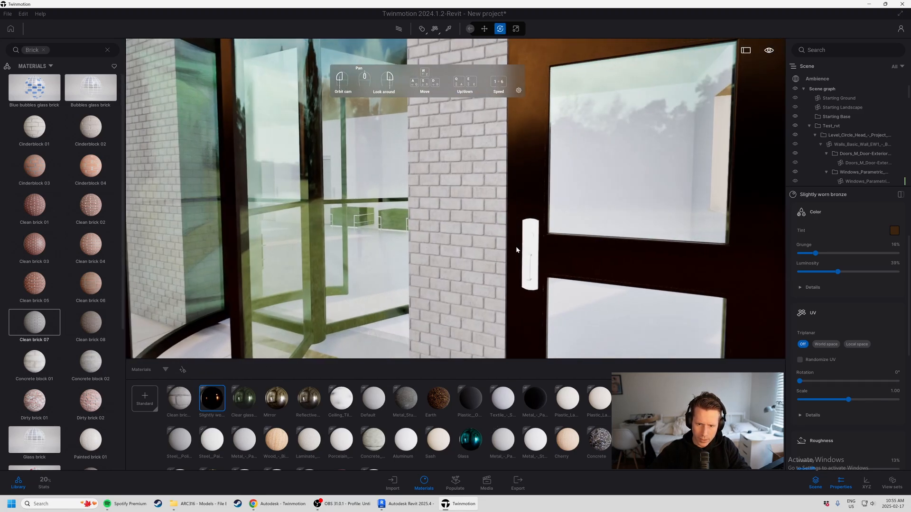
key("d")
left_click_drag(322, 240, 322, 242)
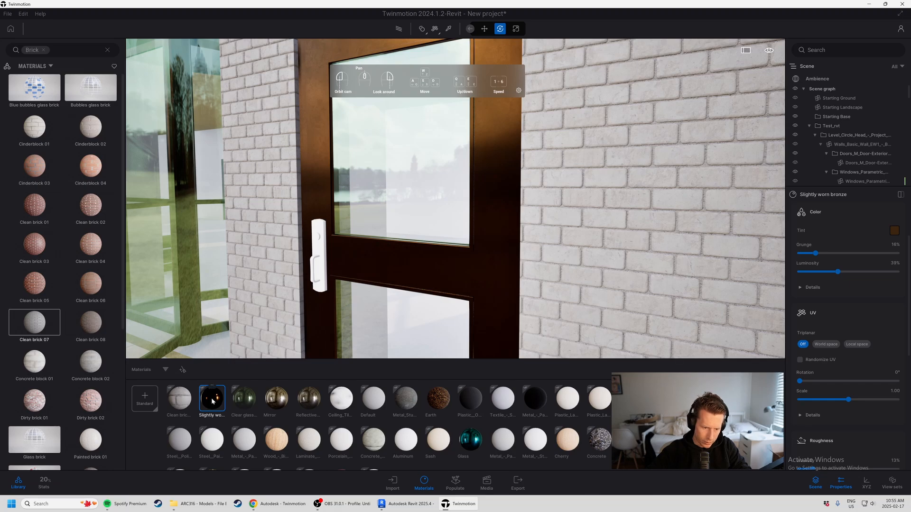
Step: Move back from the entrance to examine the new brick and bronze materials across the whole front facade
key("s")
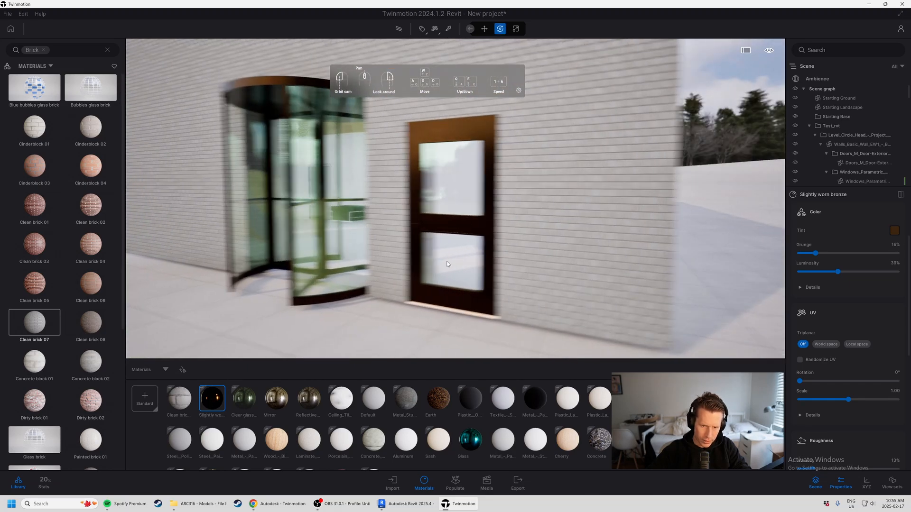
mouse_move(446, 261)
right_mouse_down()
mouse_move(455, 268)
mouse_move(429, 261)
right_mouse_up()
key("s")
key("a")
right_click_drag(362, 220, 600, 192)
key("d")
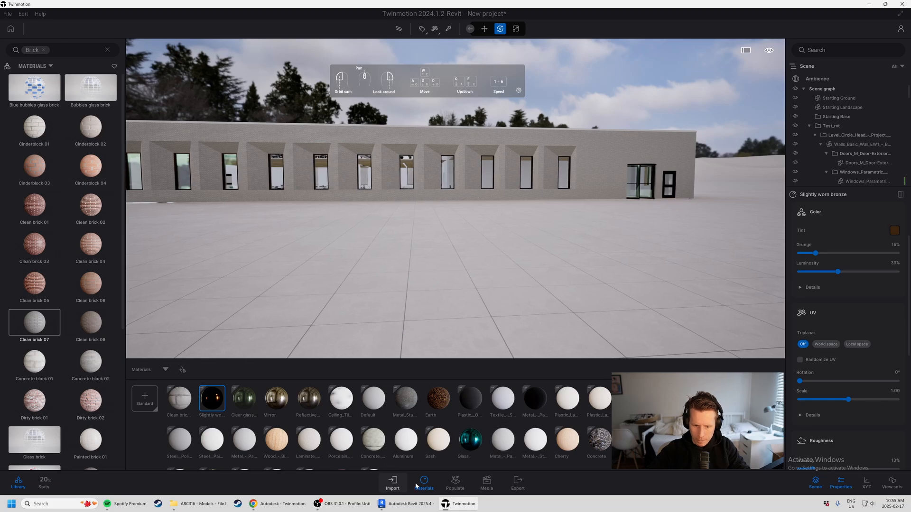
Step: Compare the saved views Image1, Image2 and Image3 to check the updated materials
left_click(489, 483)
left_click(195, 399)
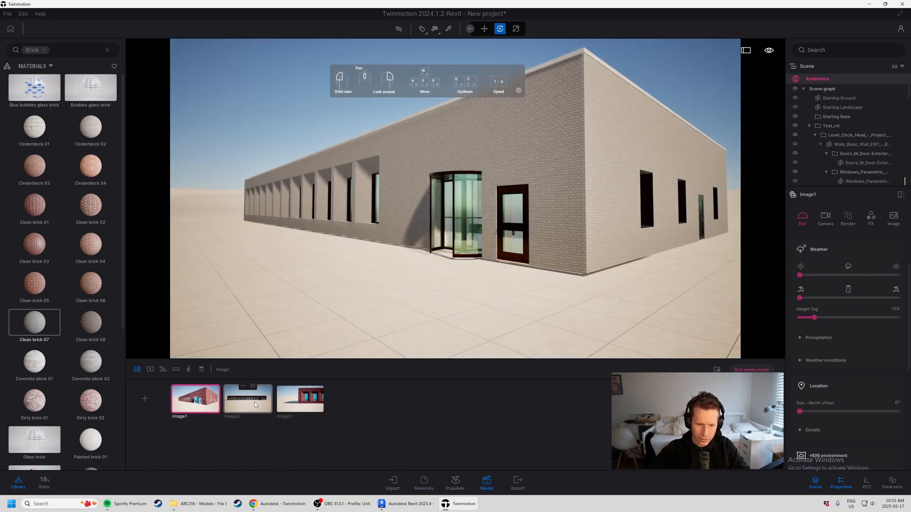
left_click(254, 402)
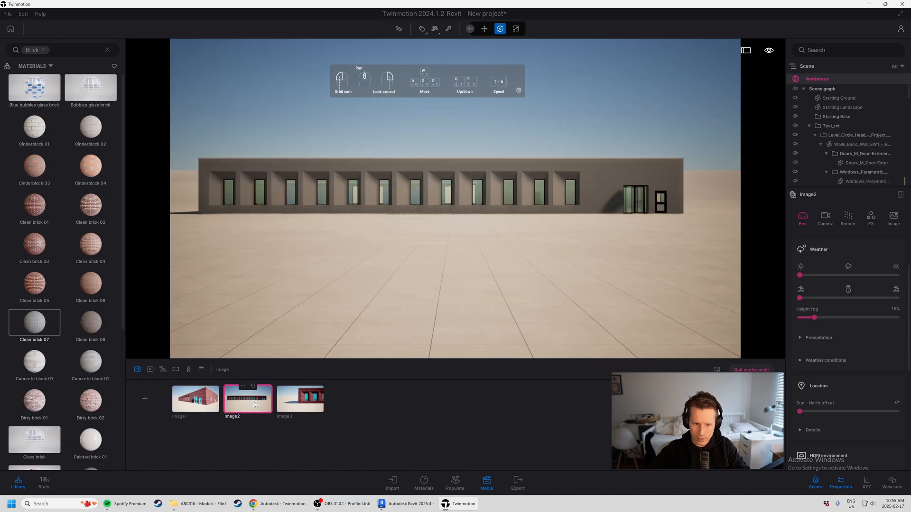
left_click(218, 403)
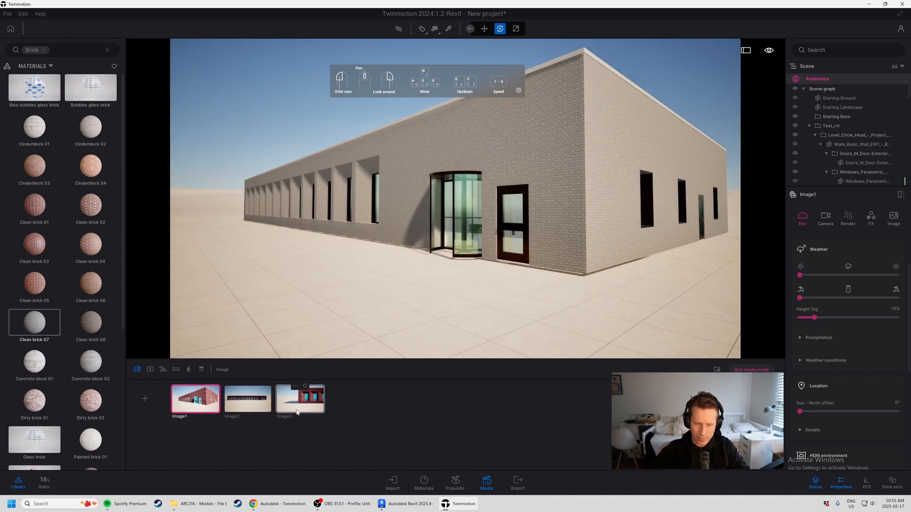
left_click(320, 404)
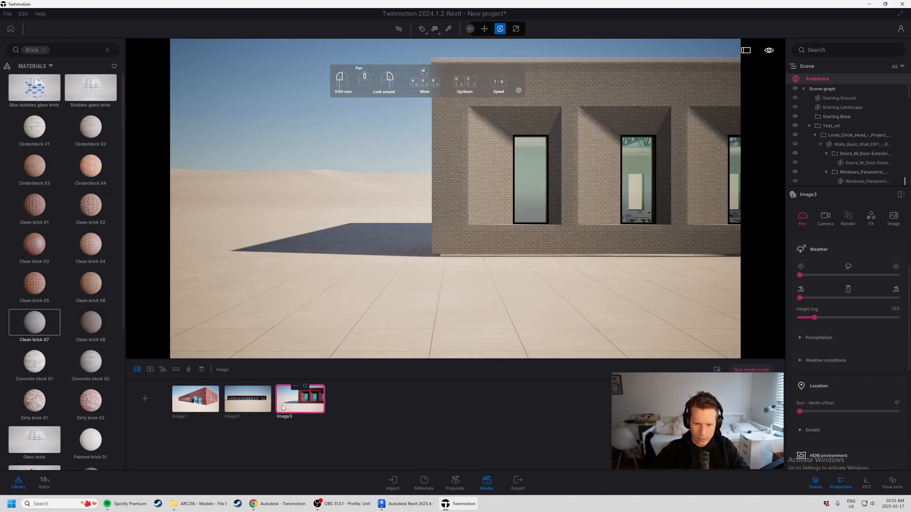
left_click(249, 401)
Step: Open the saved view Image1 and enable its HDRI environment as a skydome
left_click(192, 400)
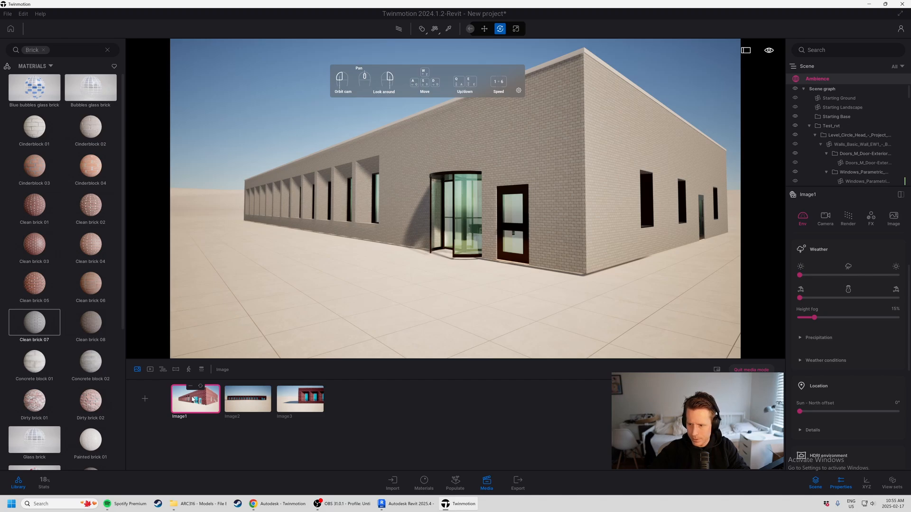
scroll(845, 286, "down", 5)
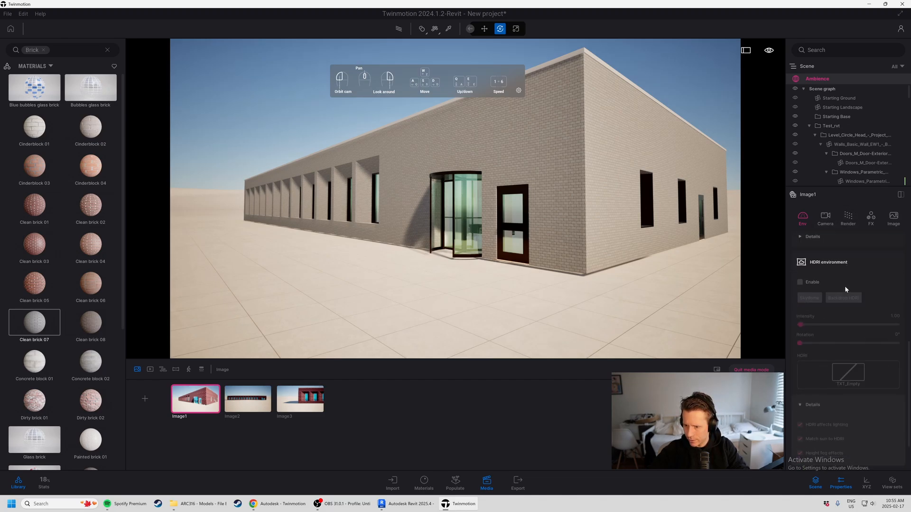
scroll(847, 359, "up", 5)
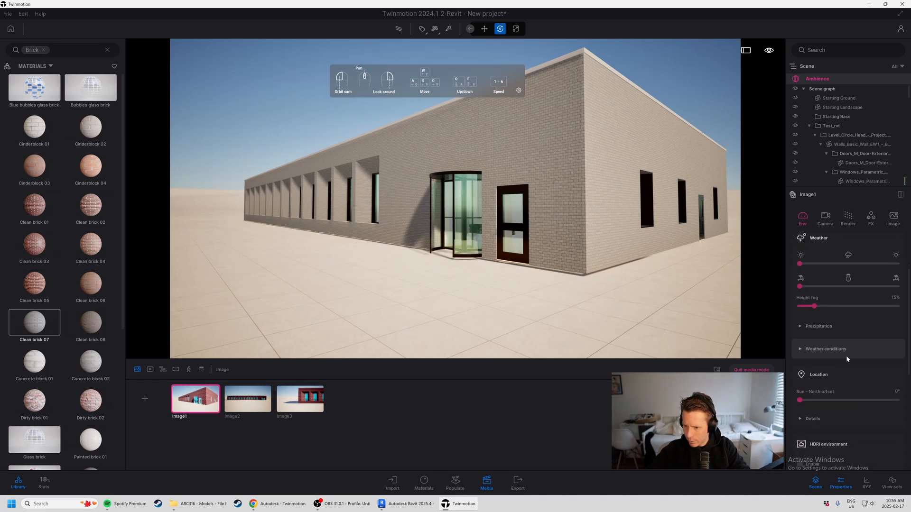
scroll(834, 412, "down", 2)
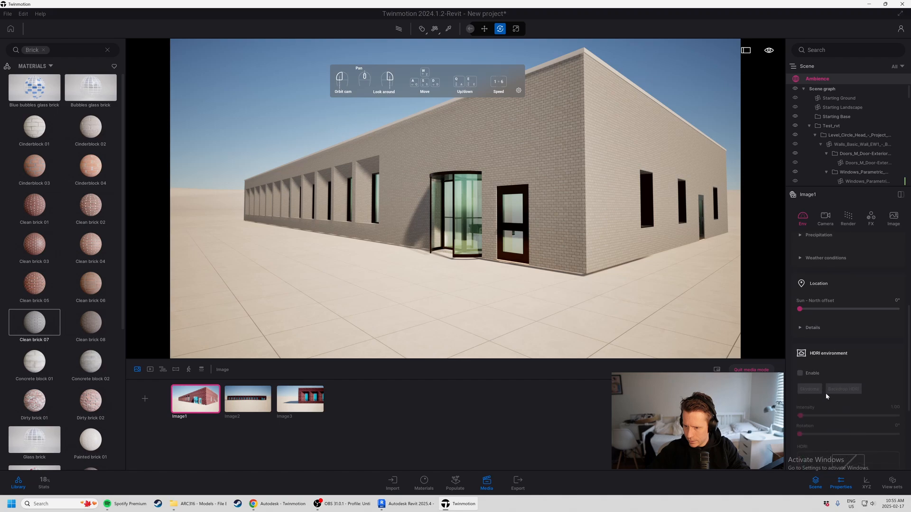
left_click(807, 374)
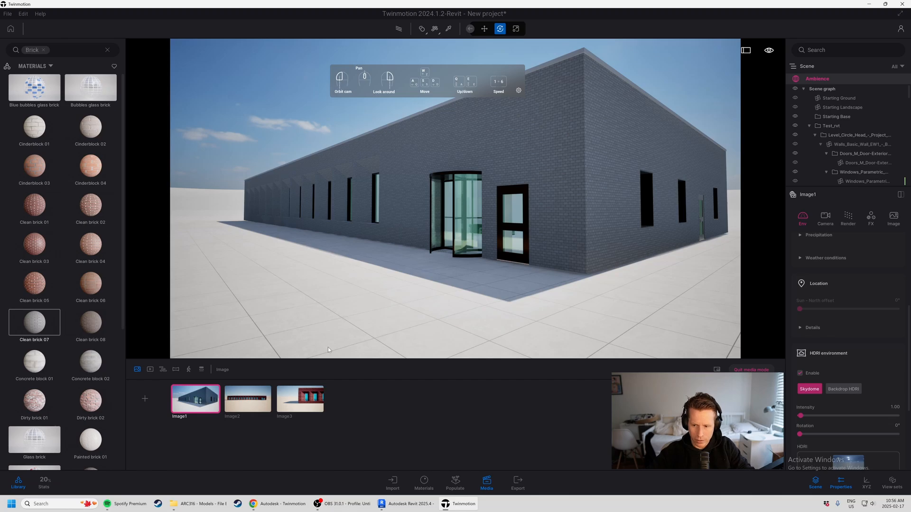
scroll(832, 406, "down", 1)
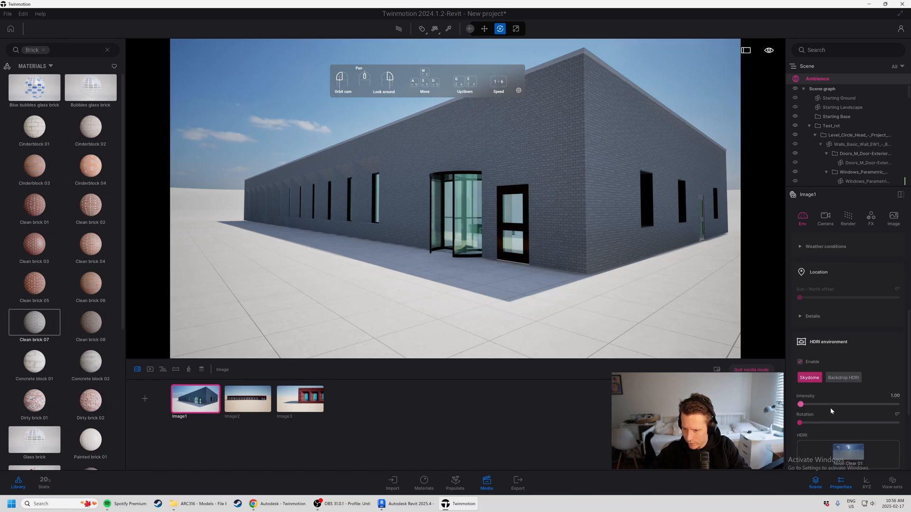
Step: Leave the Image1 view and examine the properties of the Slightly worn bronze material
left_click(741, 368)
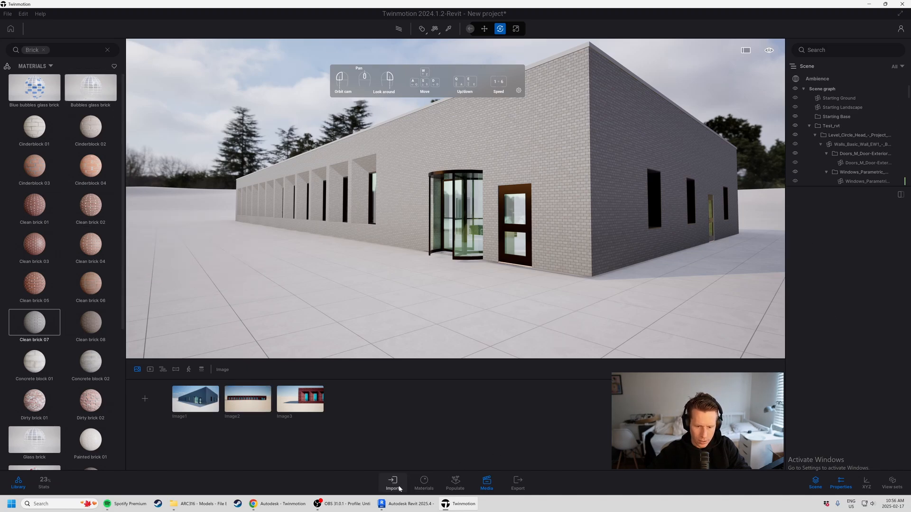
left_click(421, 485)
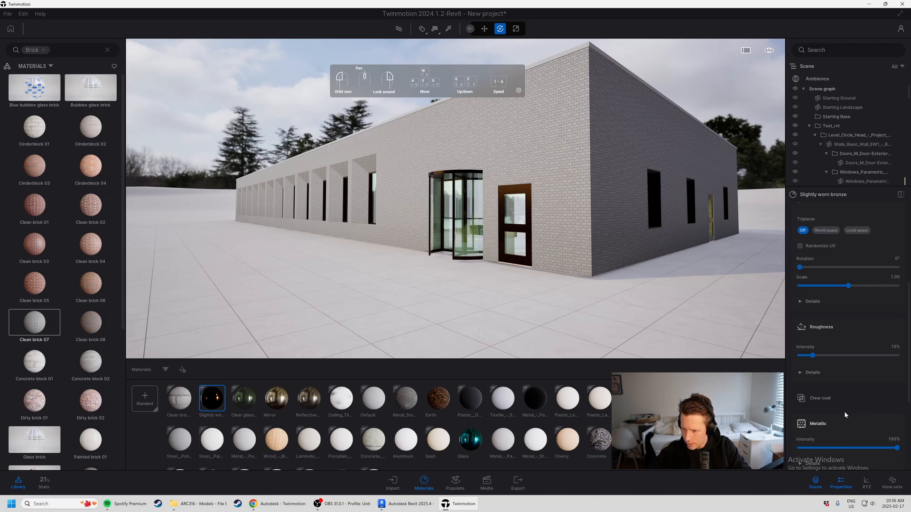
scroll(841, 407, "up", 2)
scroll(840, 405, "up", 6)
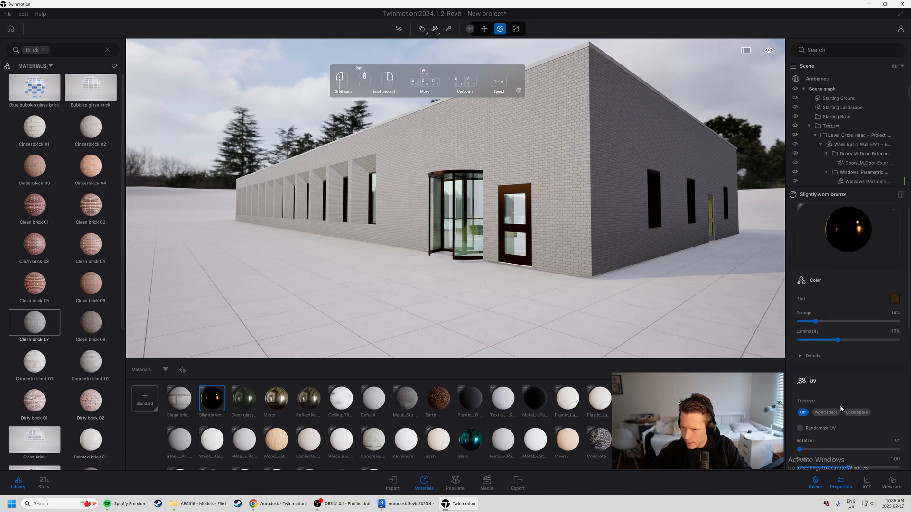
scroll(850, 151, "down", 2)
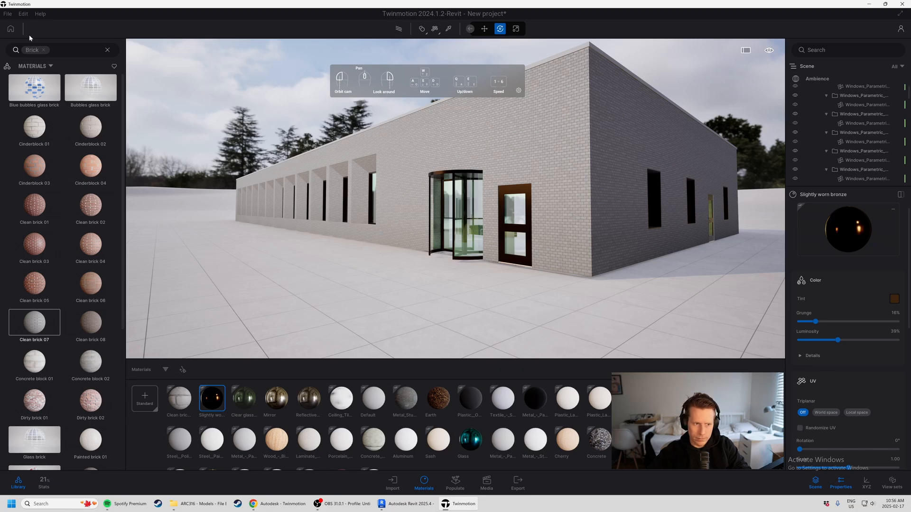
left_click(10, 29)
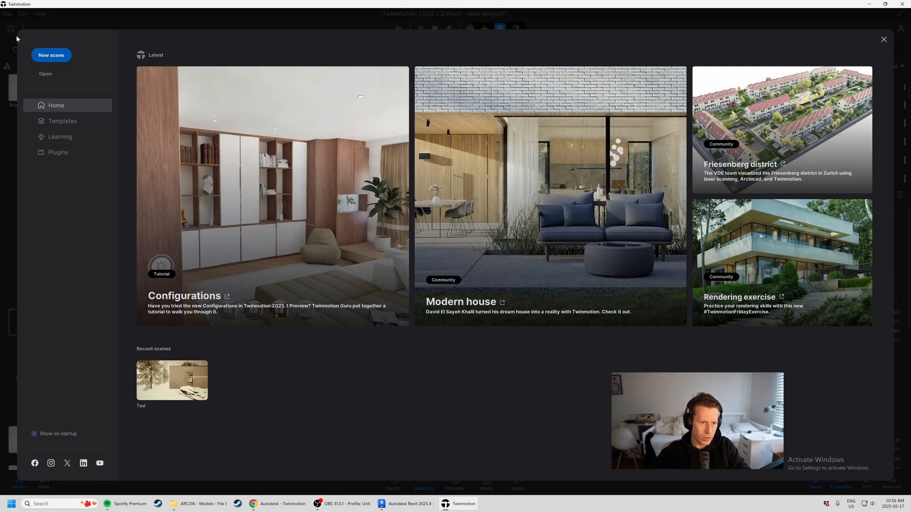
left_click(883, 39)
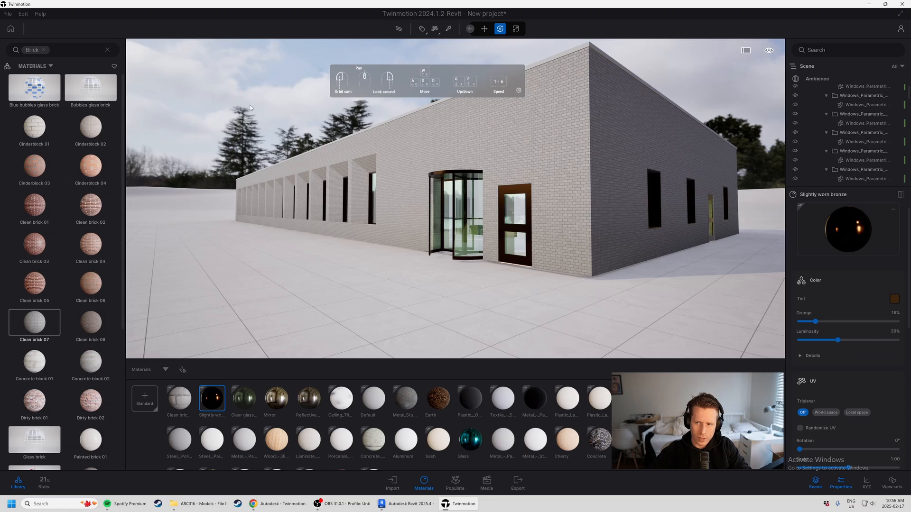
left_click(900, 198)
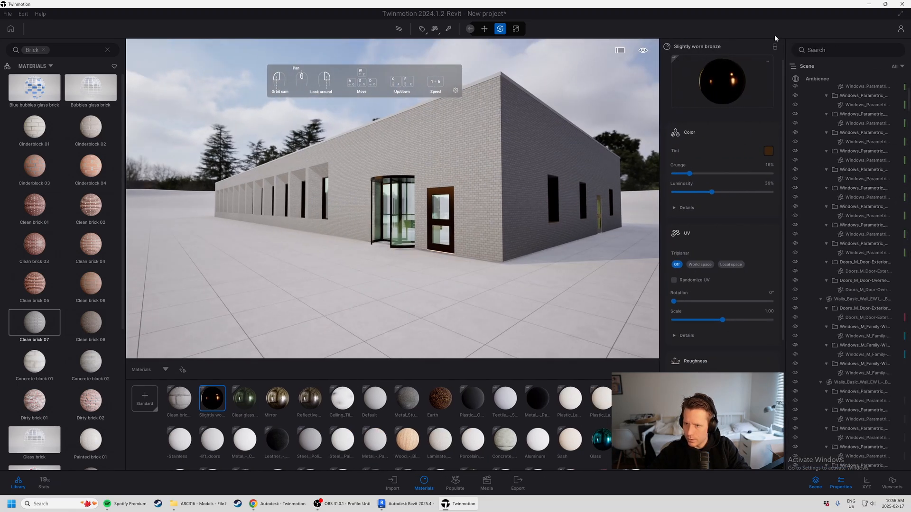
left_click(775, 47)
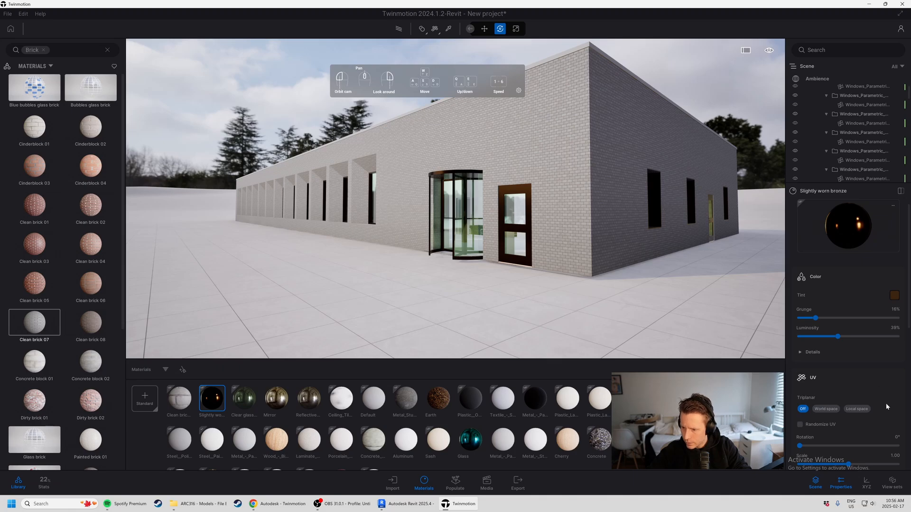
Step: Hide the scene list, look through the bronze material's full settings and check the saved views
left_click(815, 483)
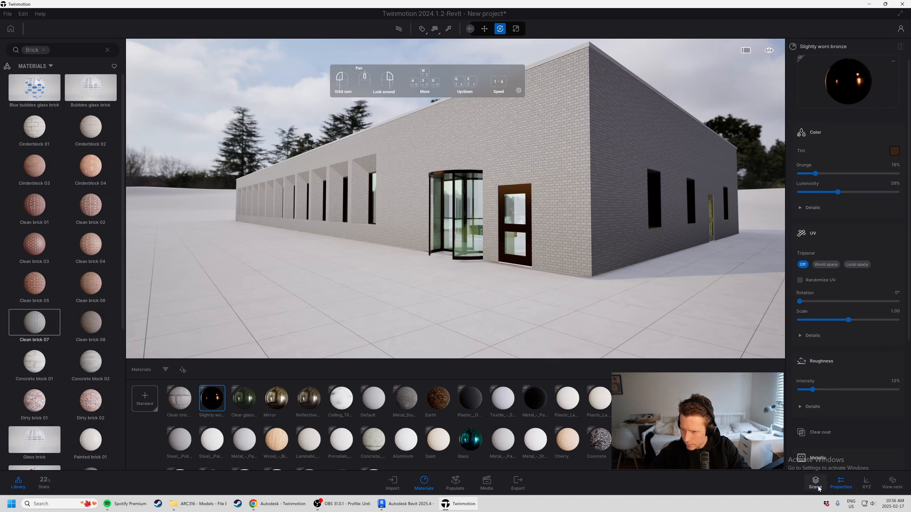
scroll(829, 417, "down", 3)
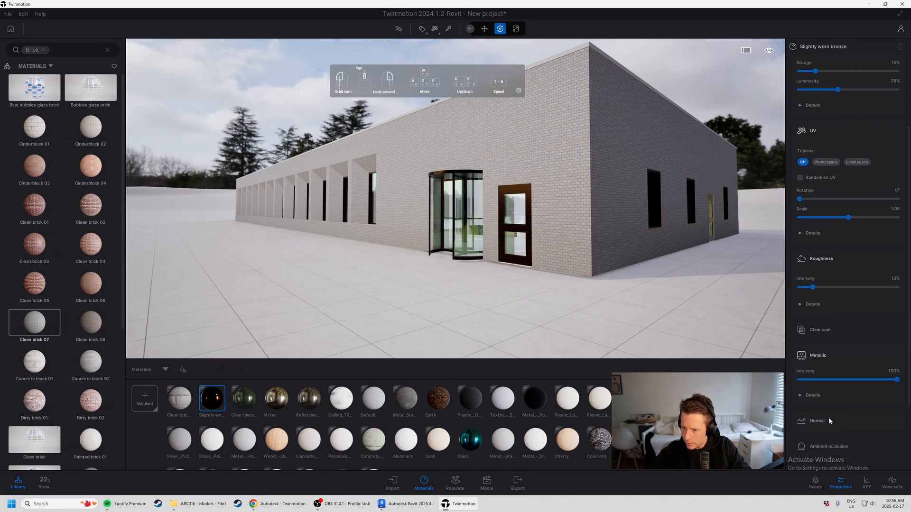
scroll(828, 420, "down", 1)
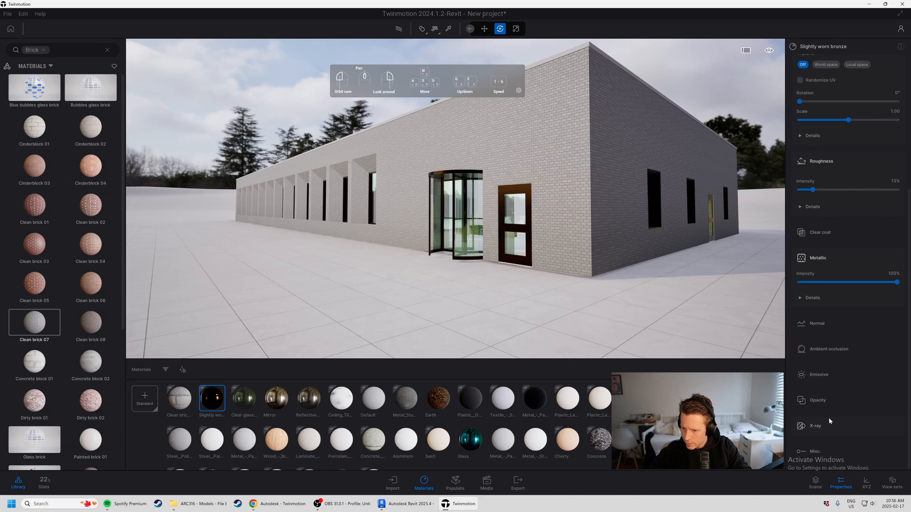
scroll(829, 417, "up", 5)
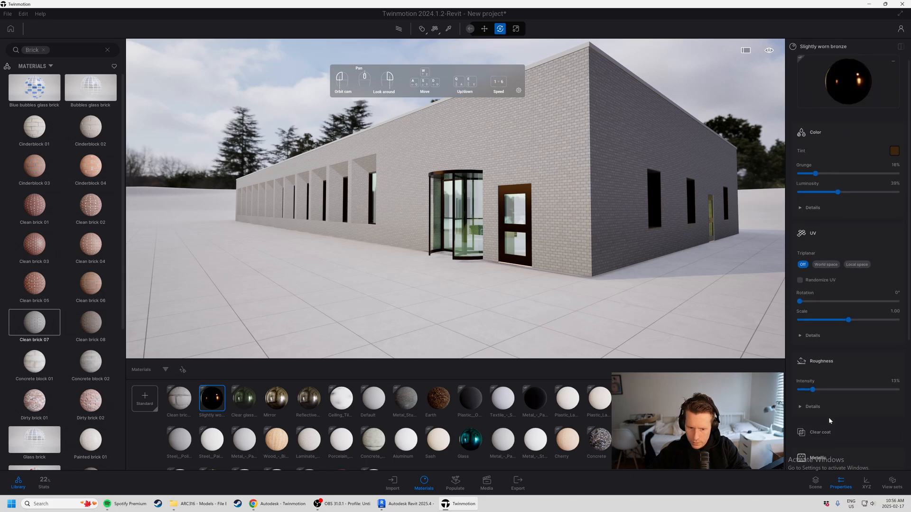
left_click(486, 483)
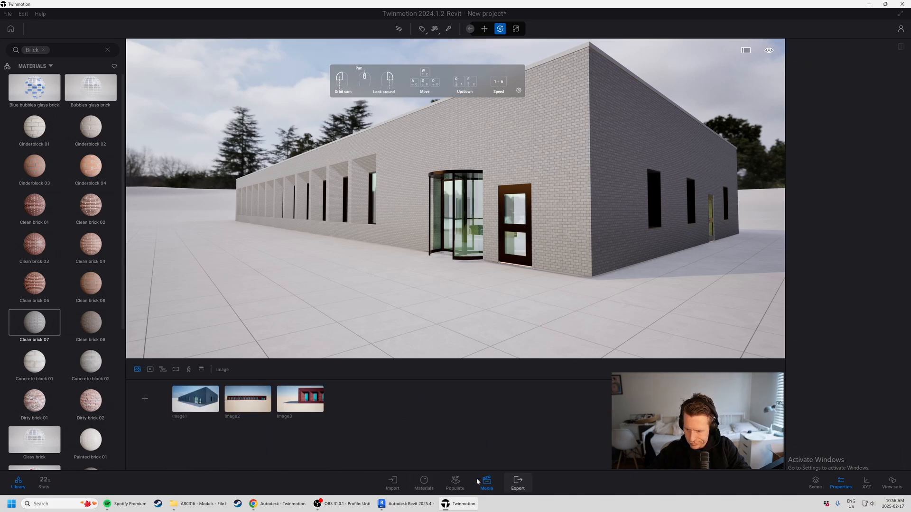
left_click(423, 483)
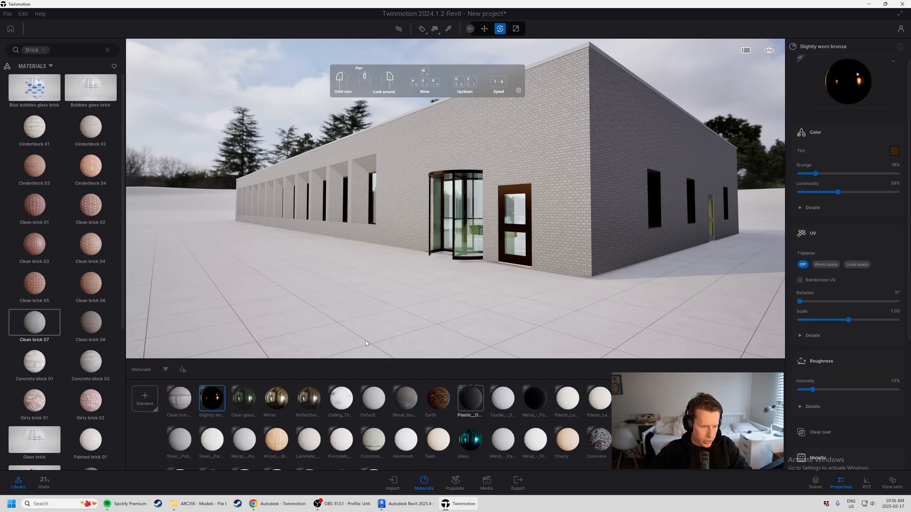
Step: Clear the Brick filter and search the materials library for Hdri
left_click(108, 50)
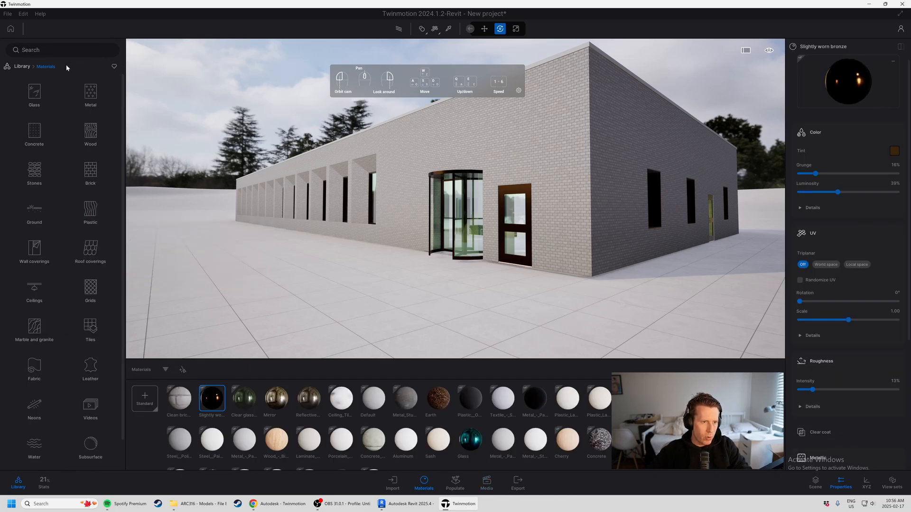
left_click(44, 50)
type("hrdi")
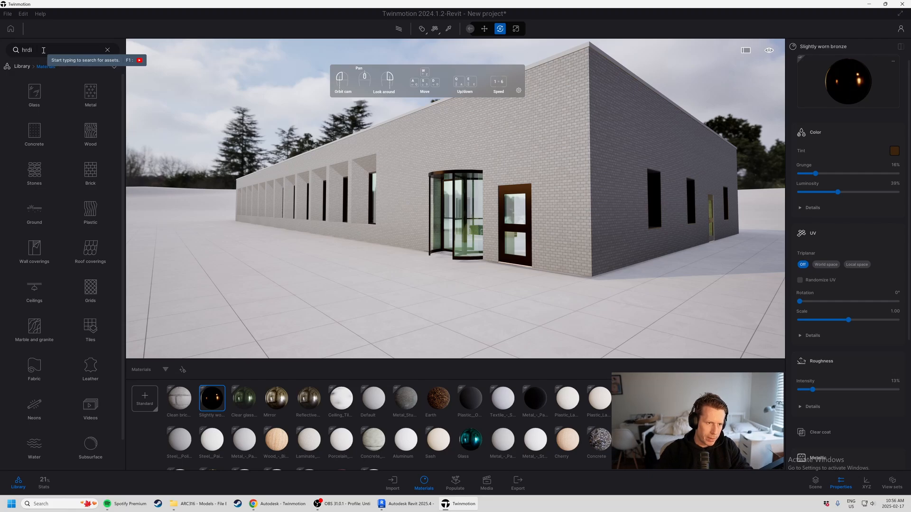
key("BackSpace")
type("dri")
key("Return")
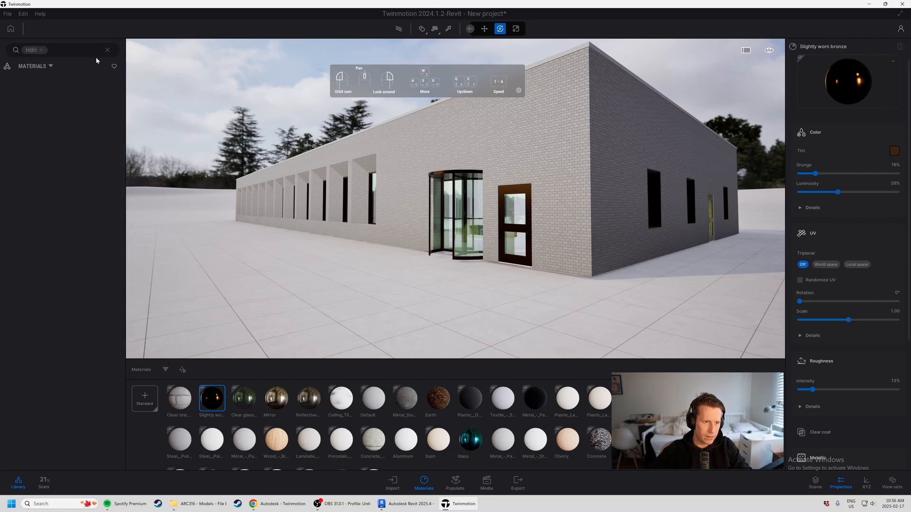
Step: Clear the Hdri search and open the library's Outdoor HDRI environments
left_click(106, 50)
left_click(26, 67)
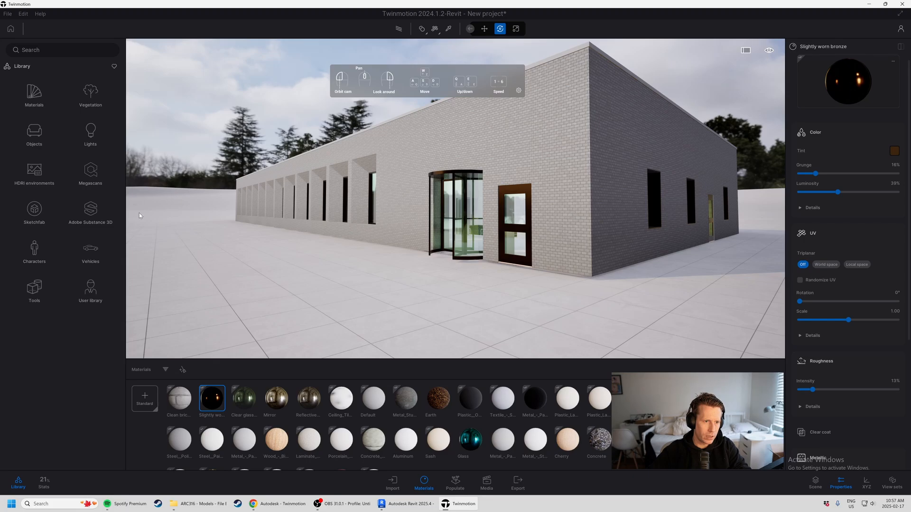
left_click(46, 183)
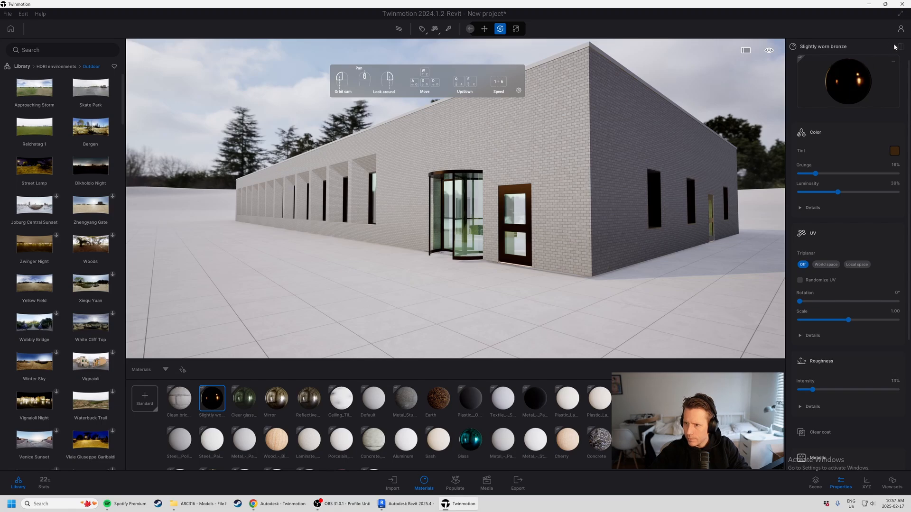
left_click(745, 51)
left_click(855, 23)
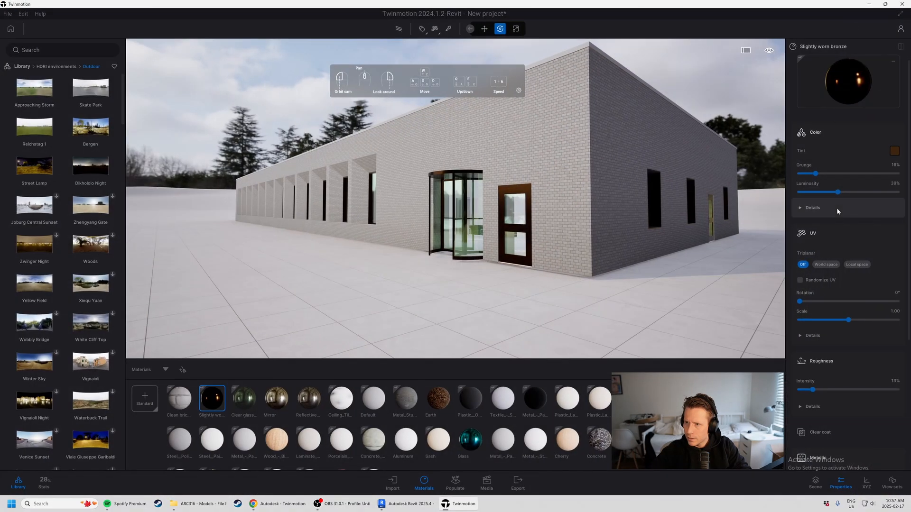
Step: Restore the scene list, select Ambience and examine its HDRI environment's intensity, rotation and sky image
left_click(815, 481)
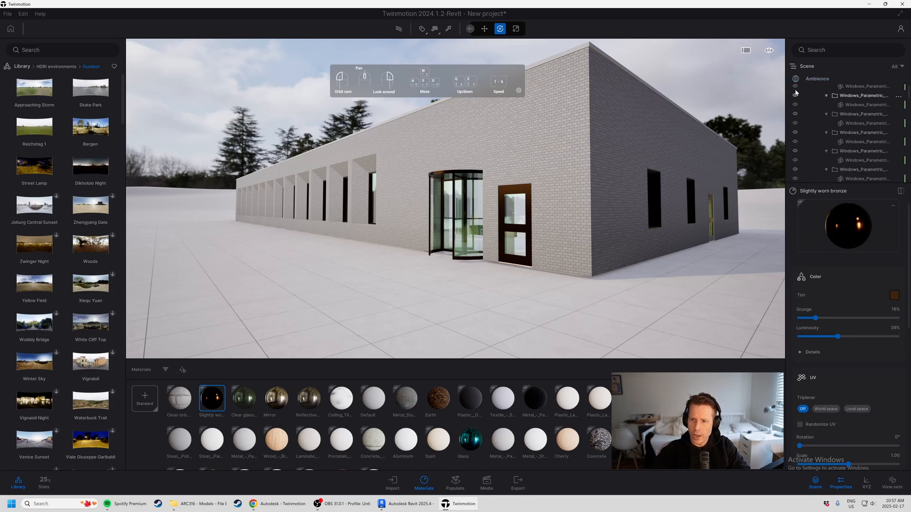
left_click(821, 79)
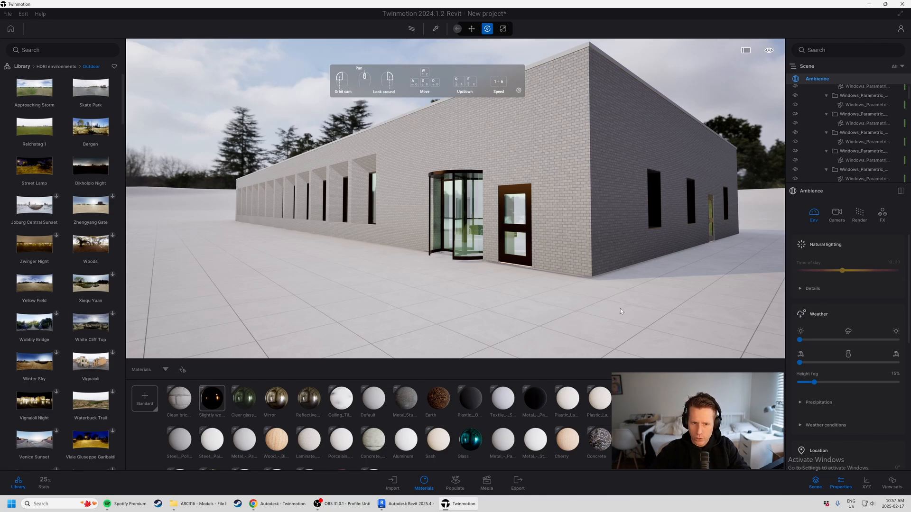
scroll(842, 92, "up", 5)
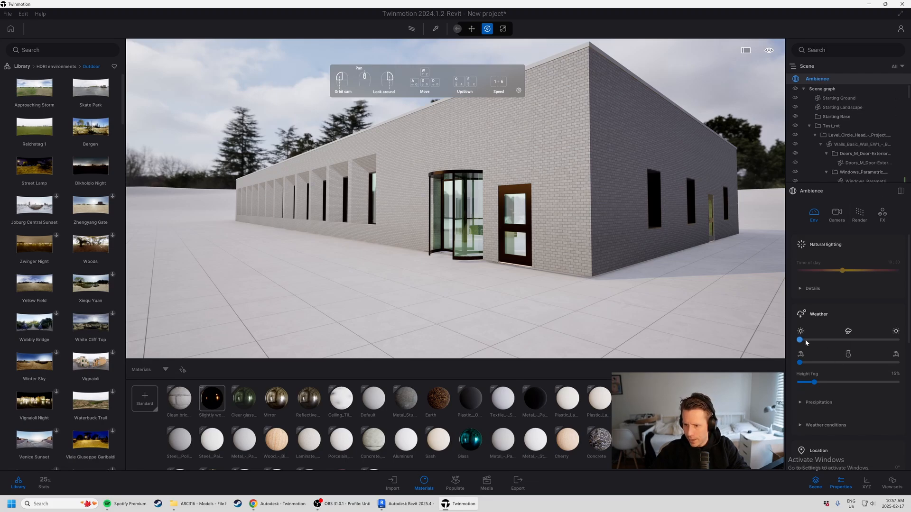
scroll(852, 411, "down", 2)
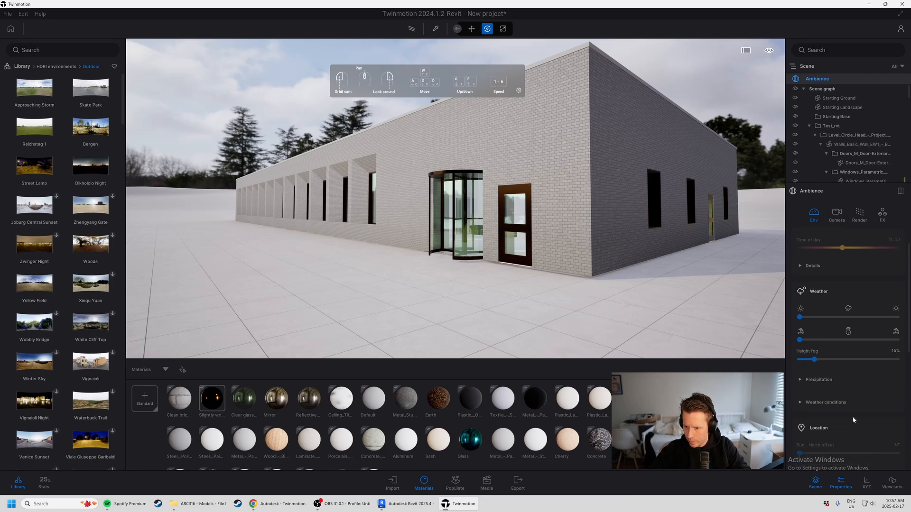
scroll(852, 416, "down", 1)
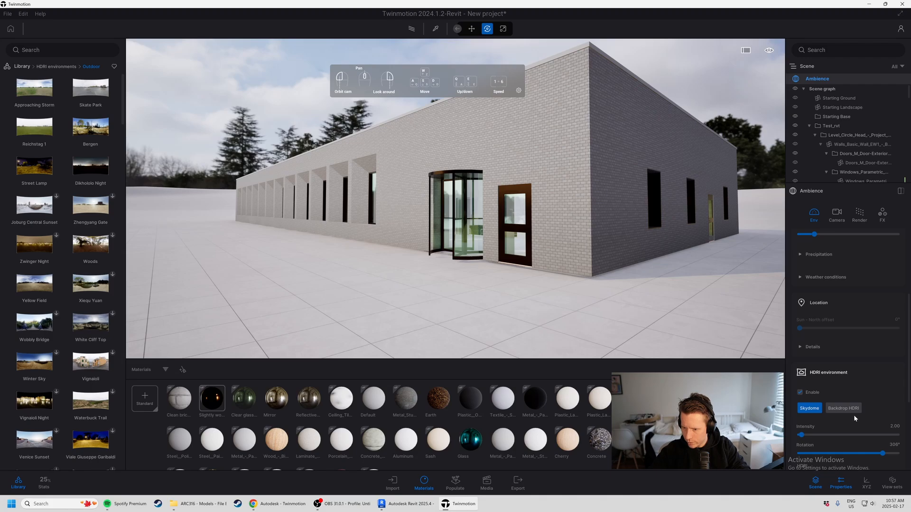
scroll(853, 414, "down", 1)
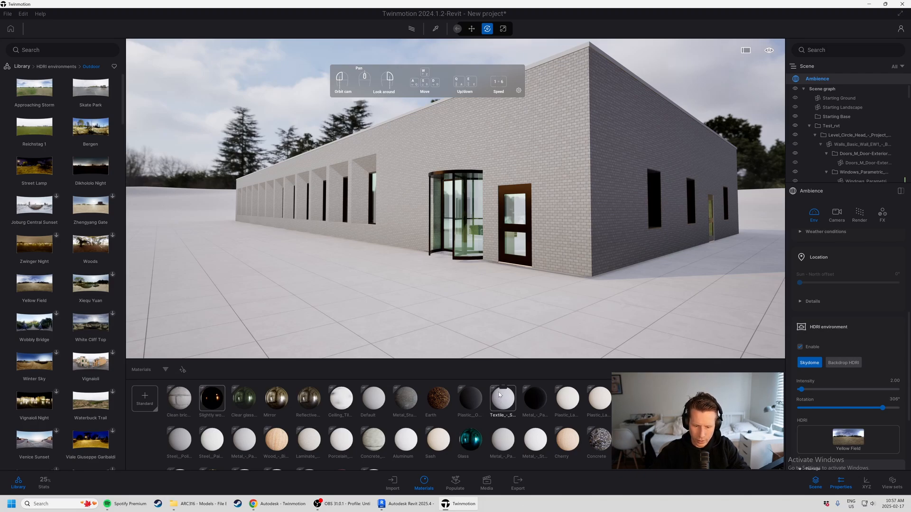
Step: Open the saved view Image1 and set its HDRI skydome rotation to 306°
left_click(488, 481)
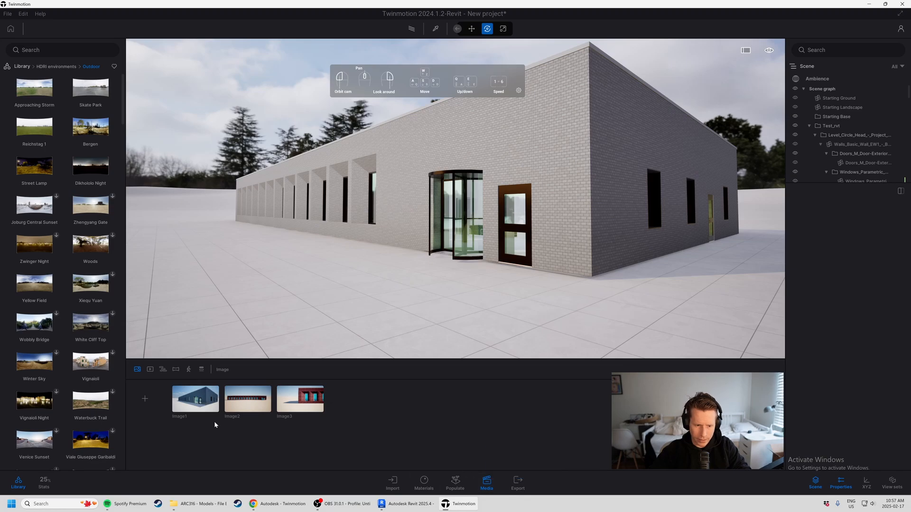
left_click(211, 408)
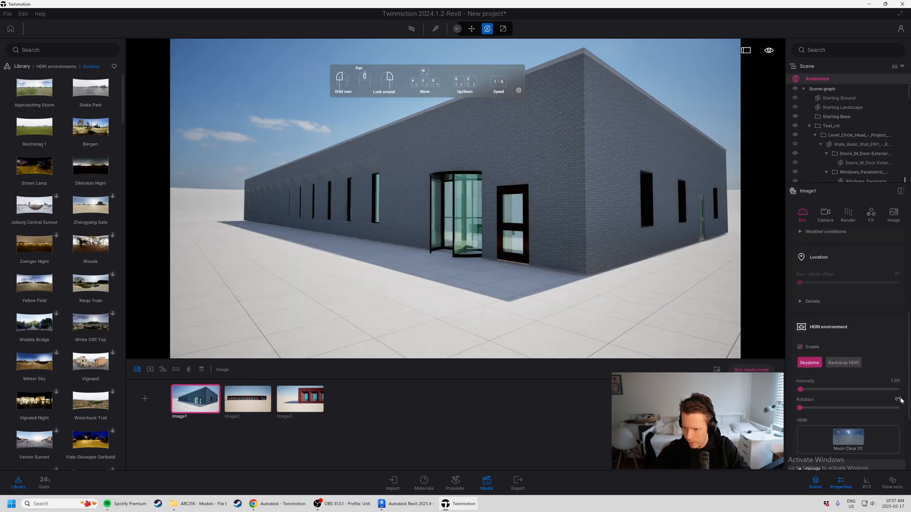
type("6")
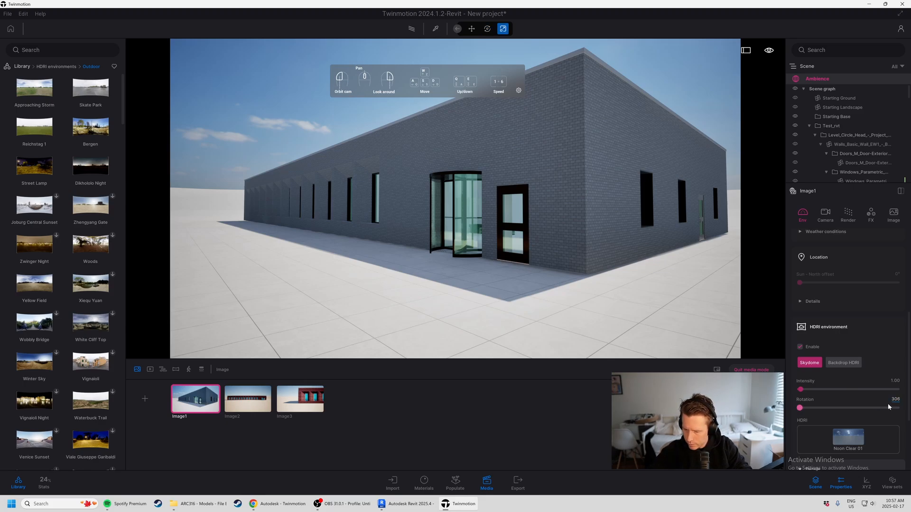
key("Return")
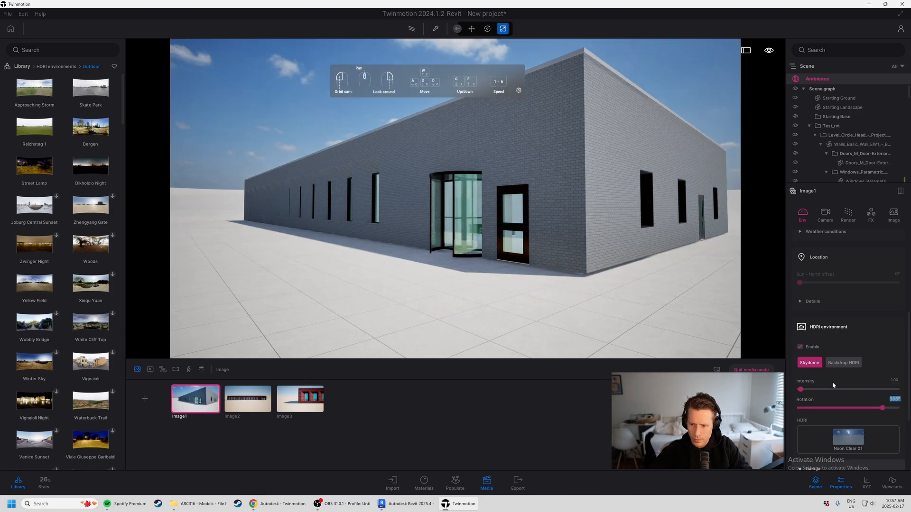
scroll(832, 385, "down", 2)
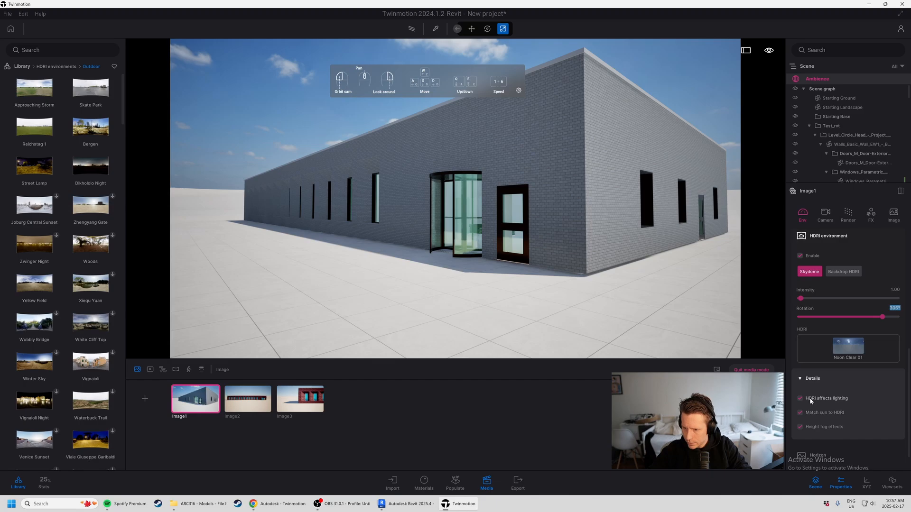
scroll(826, 397, "up", 3)
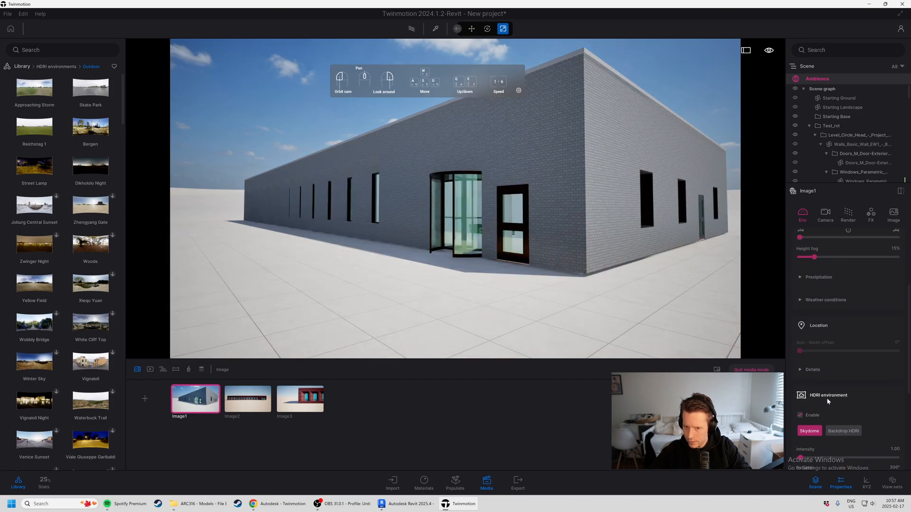
Step: Leave Image1, select Ambience and examine its HDRI intensity, sky image and lighting details for comparison
mouse_move(206, 386)
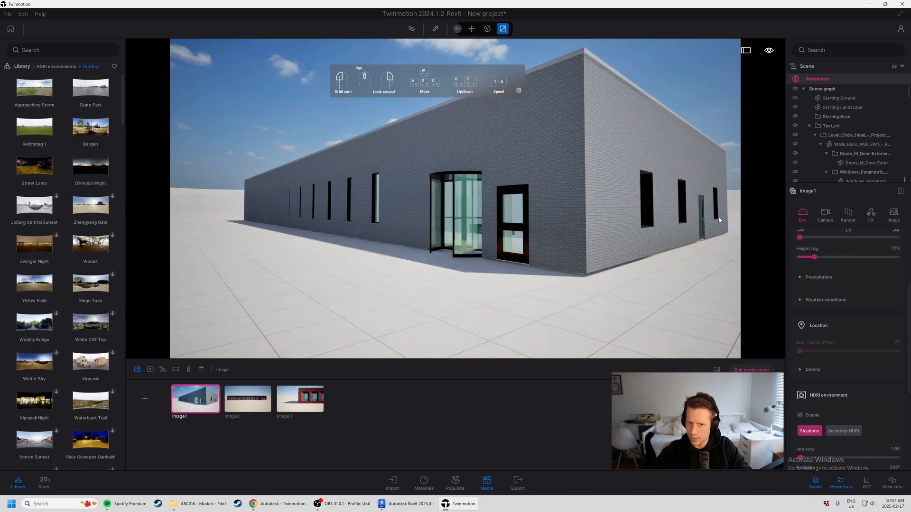
left_click(752, 370)
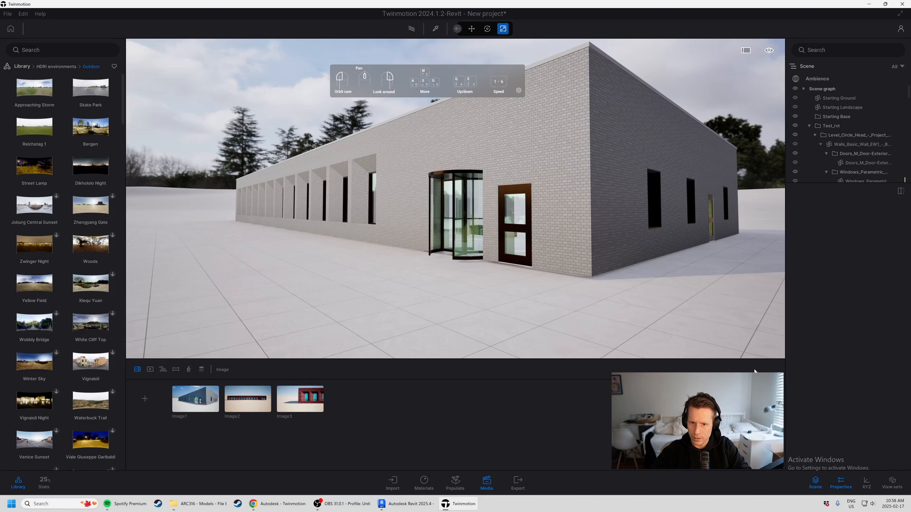
left_click(594, 336)
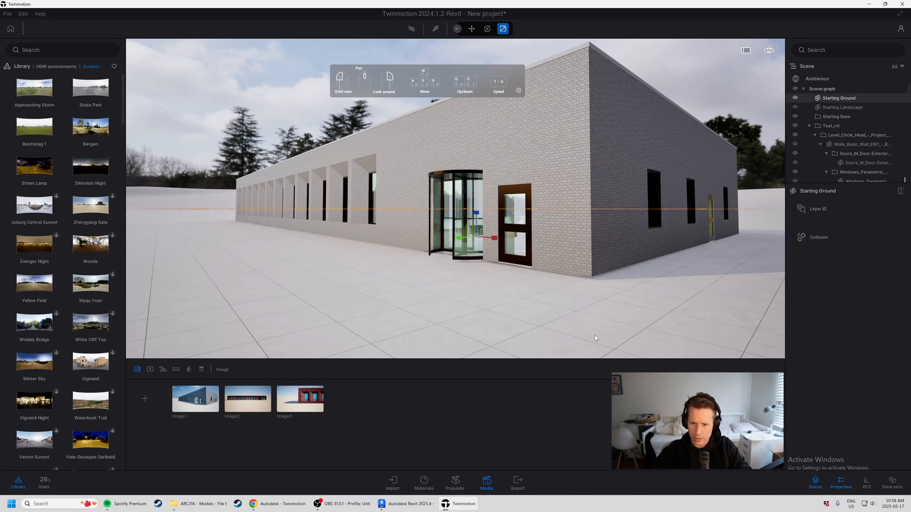
left_click(824, 79)
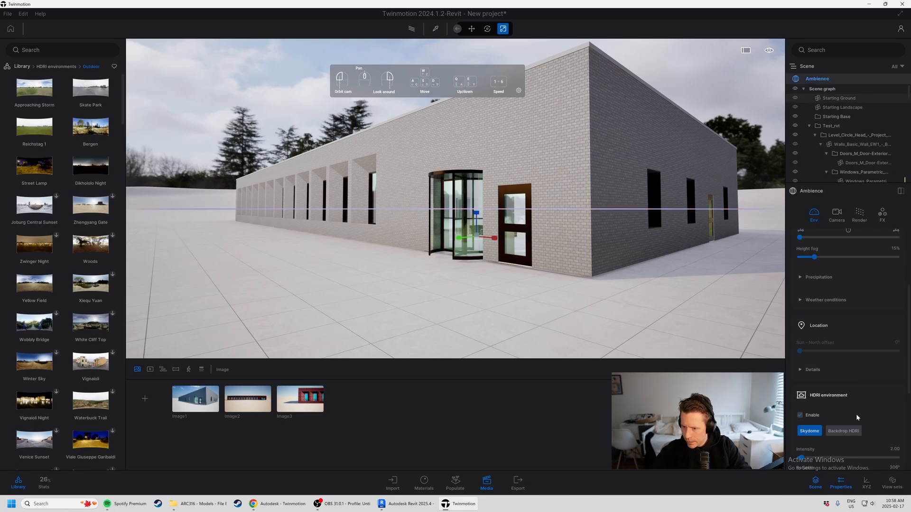
scroll(850, 400, "down", 3)
scroll(848, 399, "down", 3)
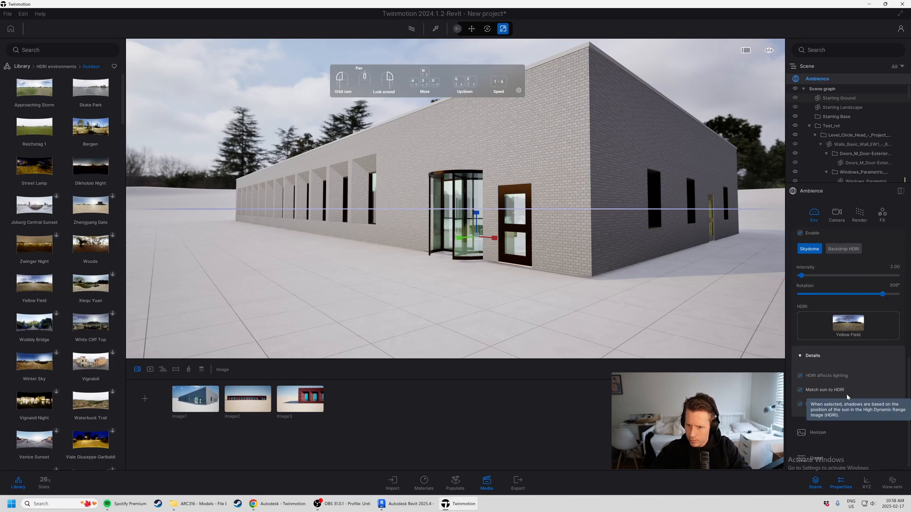
mouse_move(272, 413)
Step: Reopen the saved view Image1 and set its HDRI skydome intensity to 2.00
left_click(195, 398)
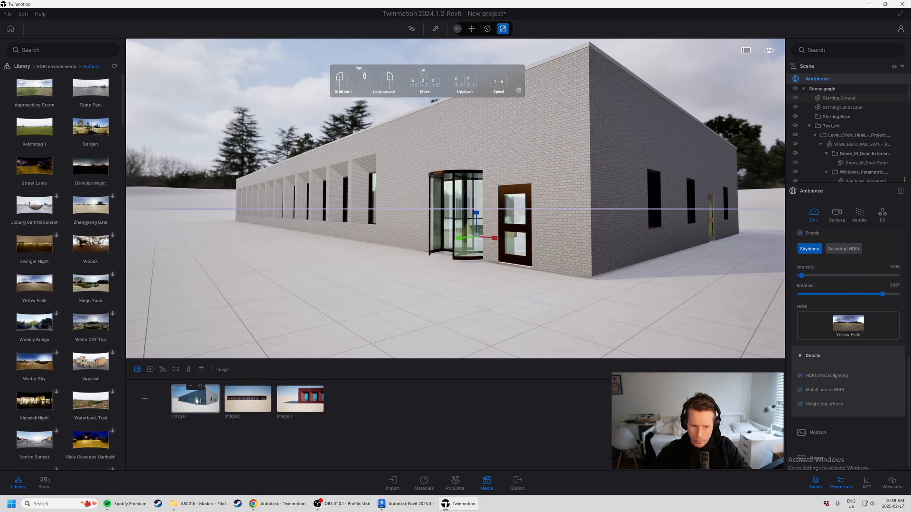
left_click(894, 267)
type("2")
key("Return")
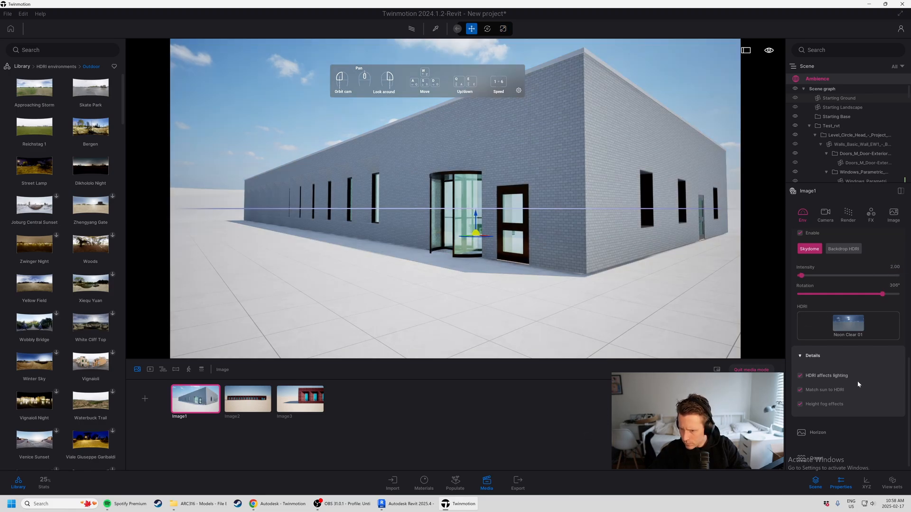
scroll(848, 384, "up", 3)
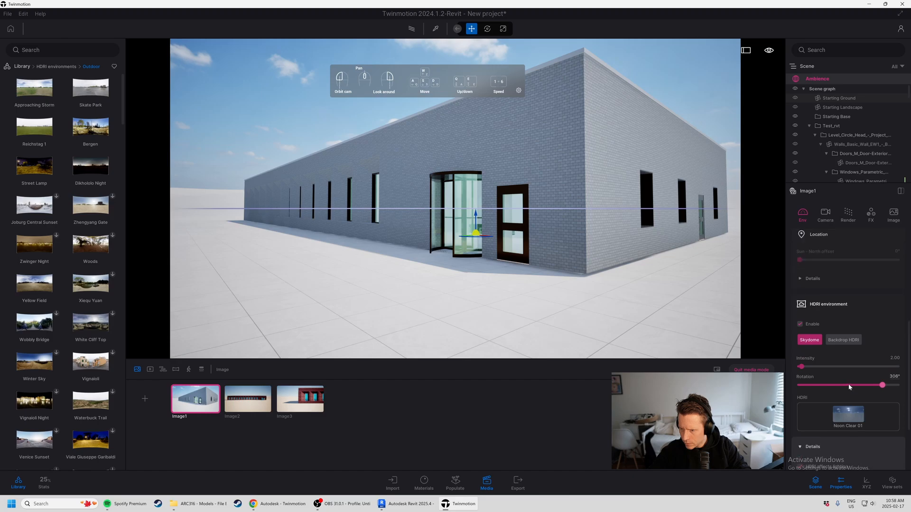
Step: Check Ambience's HDRI sky image and settings against those of the saved views Image1, Image2 and Image3
left_click(751, 370)
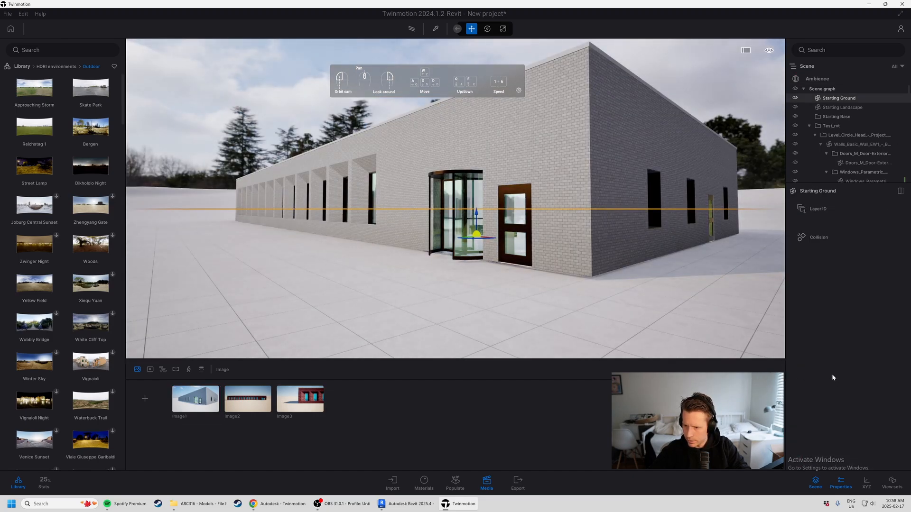
left_click(817, 78)
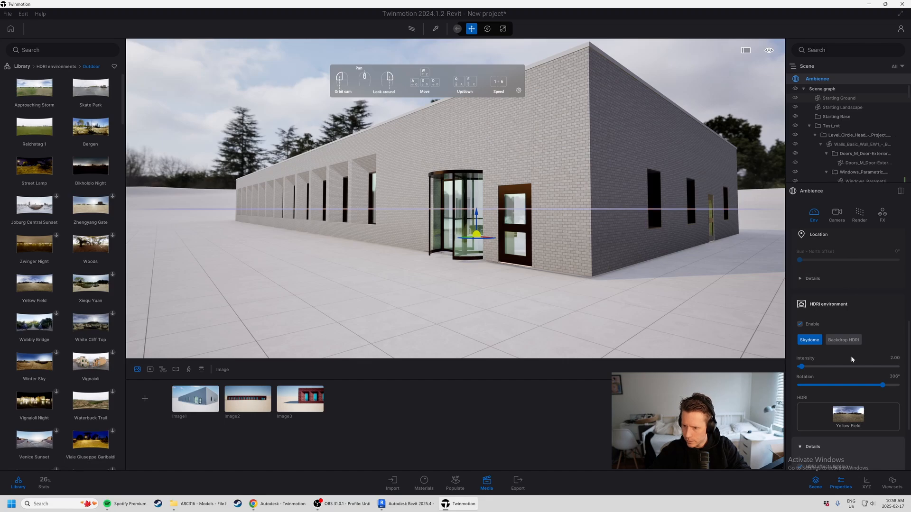
scroll(850, 356, "down", 2)
scroll(851, 361, "down", 1)
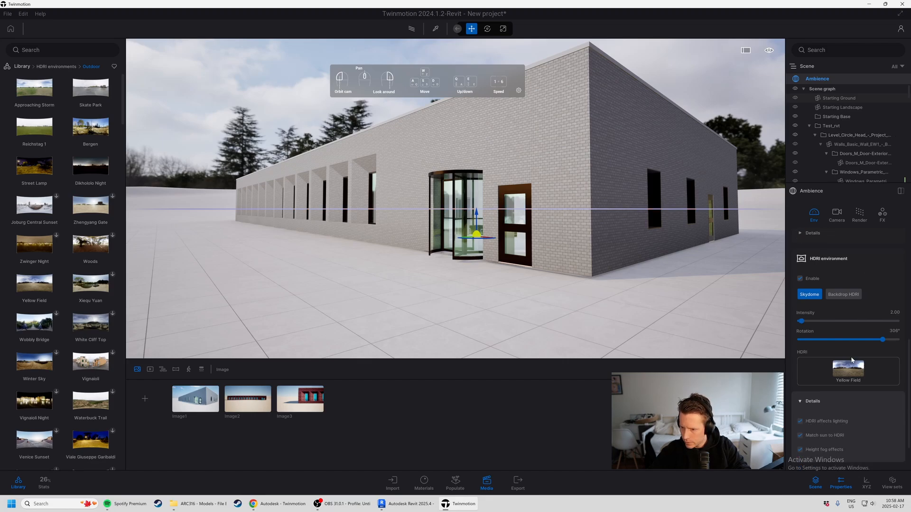
left_click(201, 405)
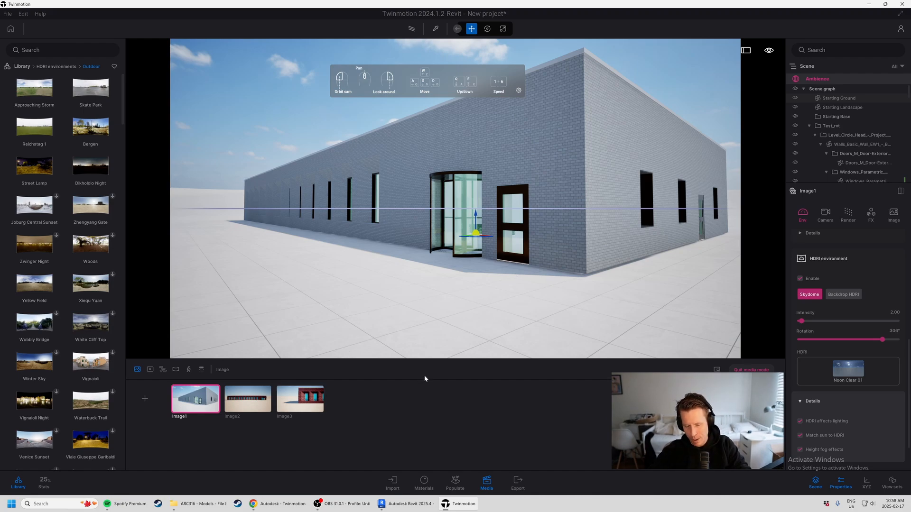
left_click(256, 405)
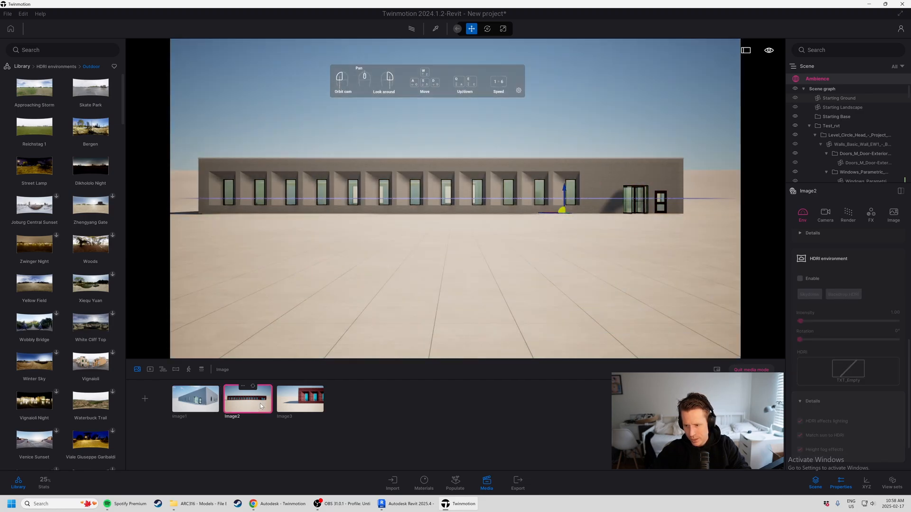
left_click(299, 398)
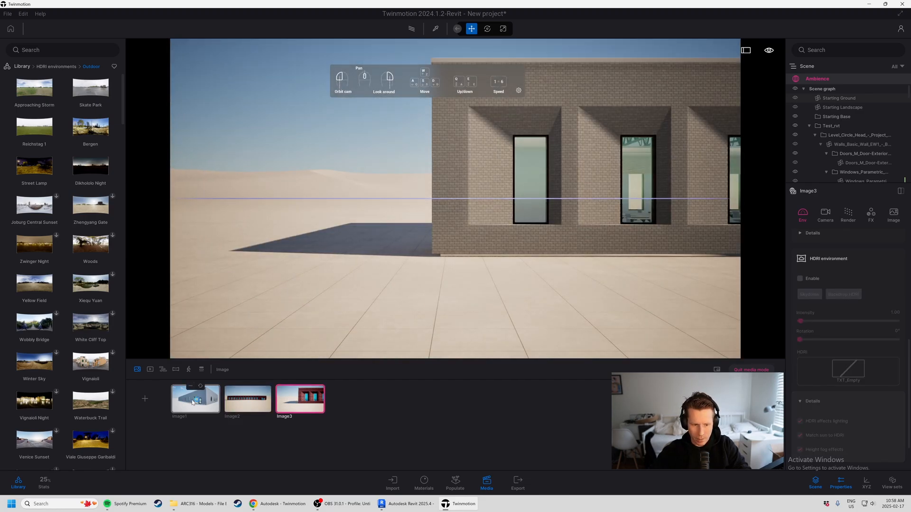
Step: Reopen Image1 and apply the Yellow Field HDRI as its skydome image
left_click(193, 402)
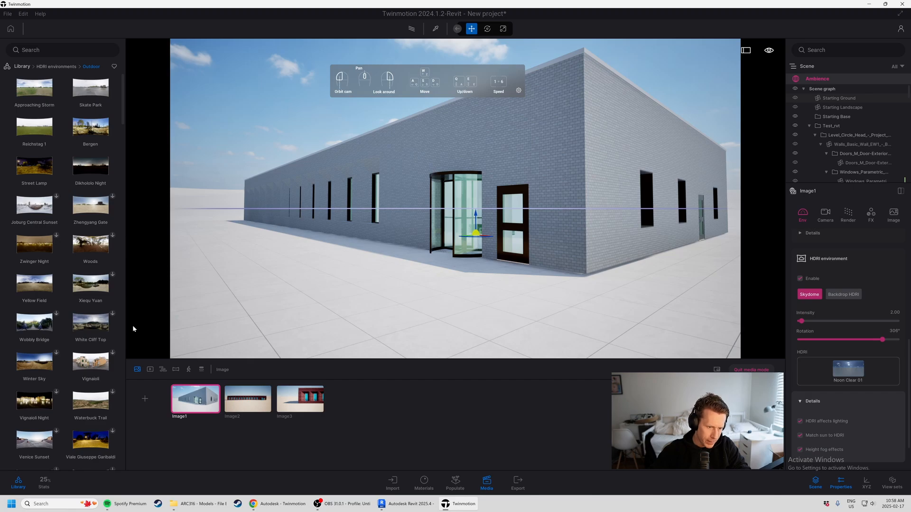
left_click(261, 119)
key("ctrl+z")
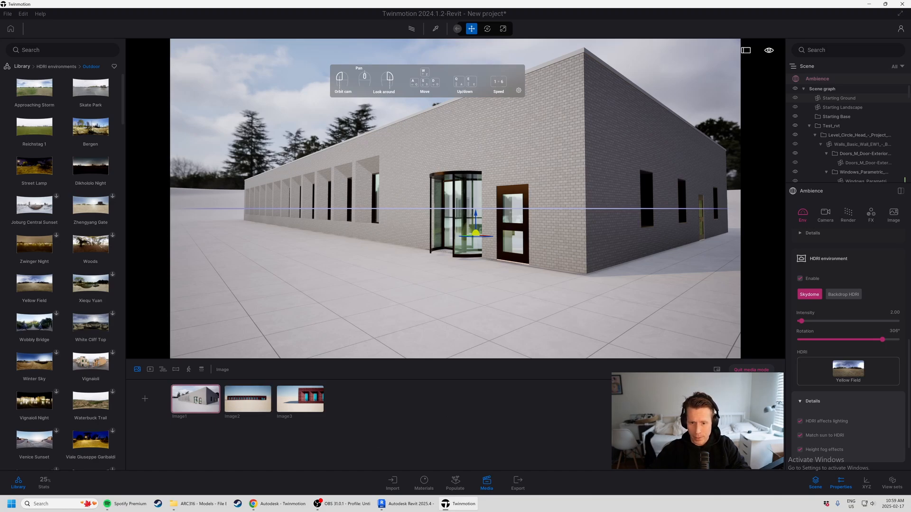
Step: Leave Image1 and examine the building's long window facade, revolving door and surrounding sky from several viewpoints
left_click(751, 369)
key("w")
key("a")
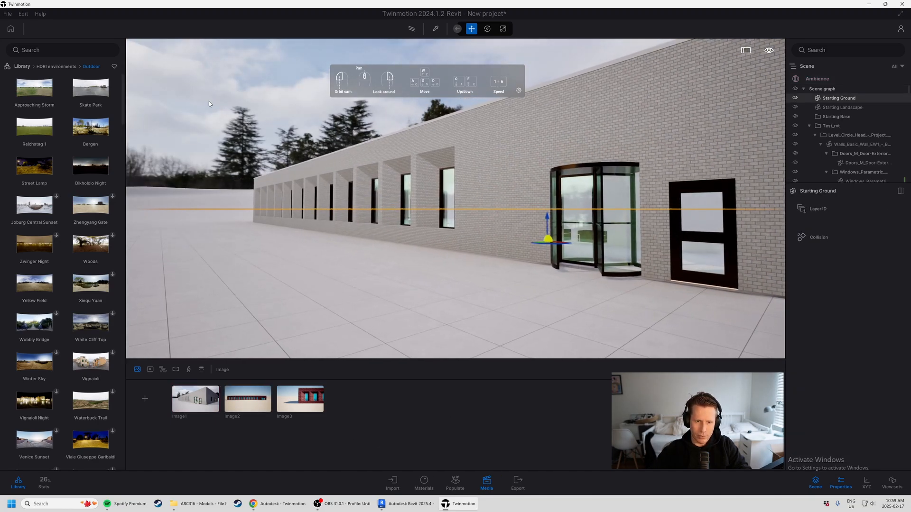
left_click(209, 104)
middle_click_drag(201, 153, 266, 223)
right_click_drag(153, 136, 319, 172)
key("s")
key("a")
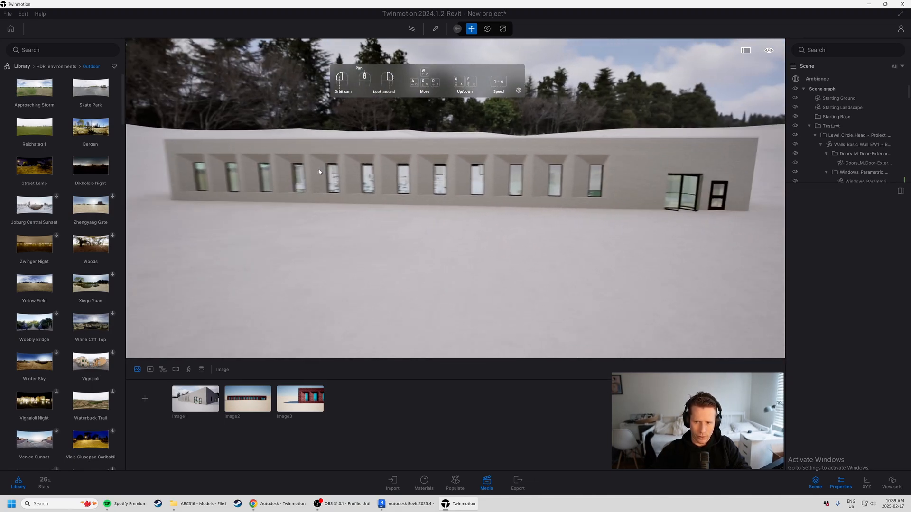
key("d")
right_click_drag(547, 199, 474, 200)
key("w")
right_click_drag(546, 199, 474, 199)
scroll(545, 192, "up", 5)
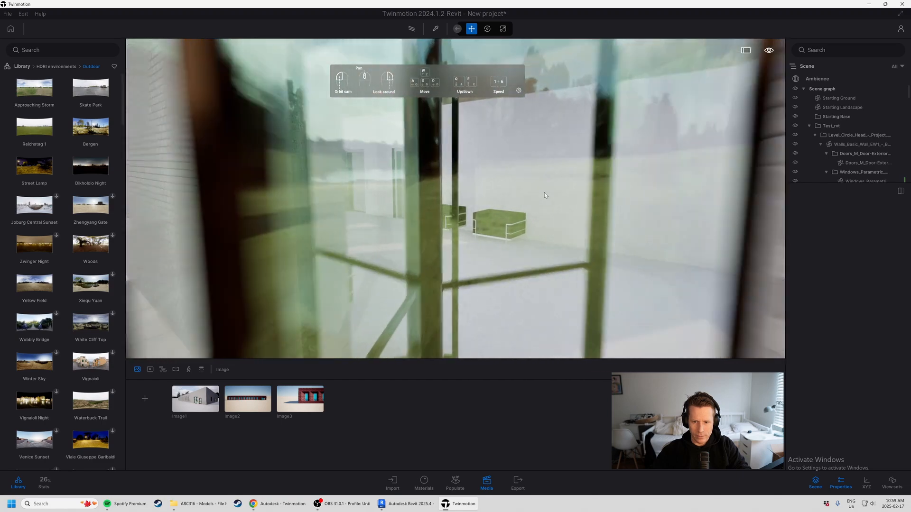
scroll(544, 193, "down", 6)
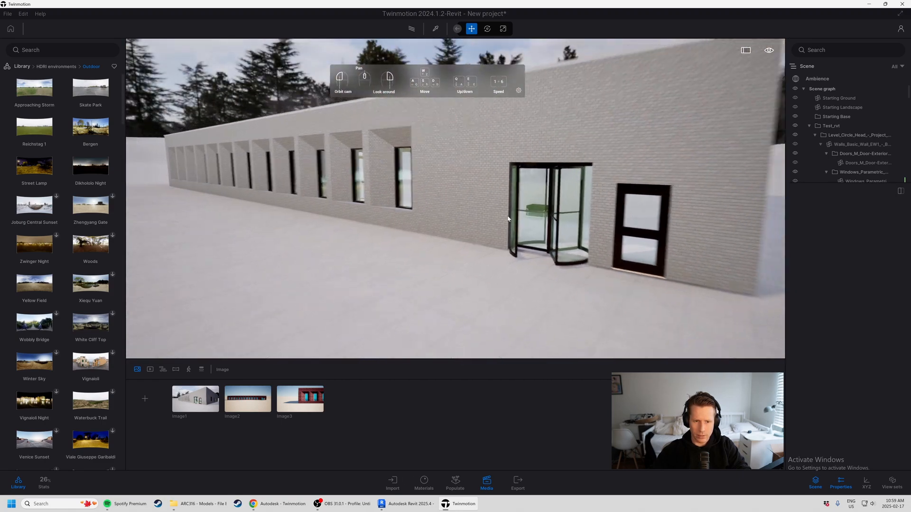
key("s")
right_click_drag(508, 216, 380, 213)
key("a")
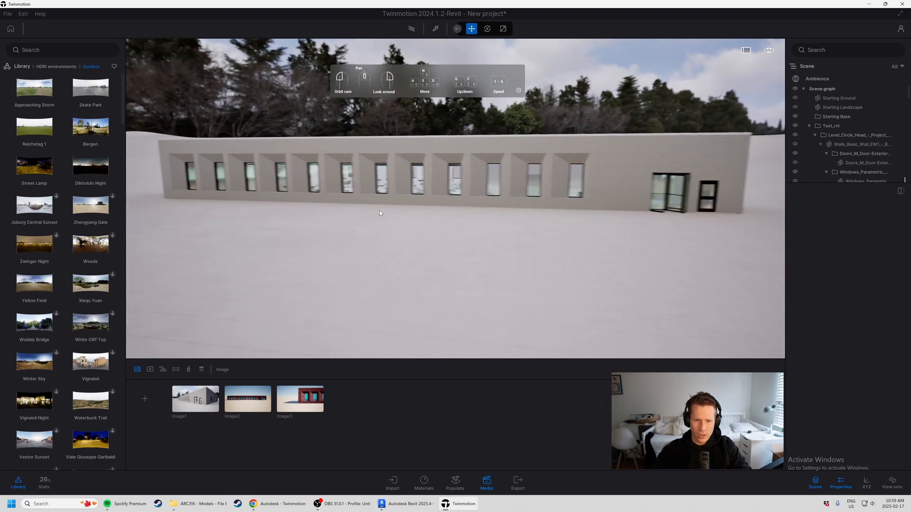
key("a")
key("w")
right_click_drag(277, 187, 308, 199)
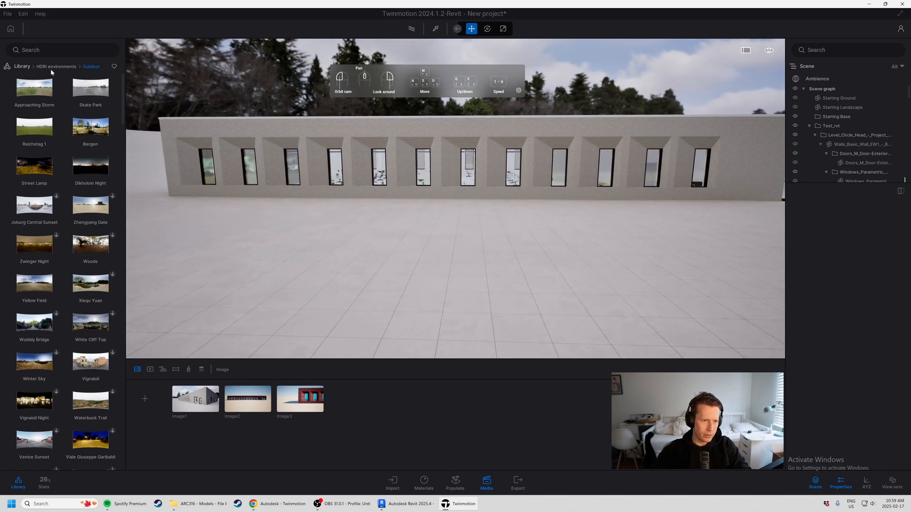
Step: Check the User library and return to the library's top-level categories
left_click(18, 66)
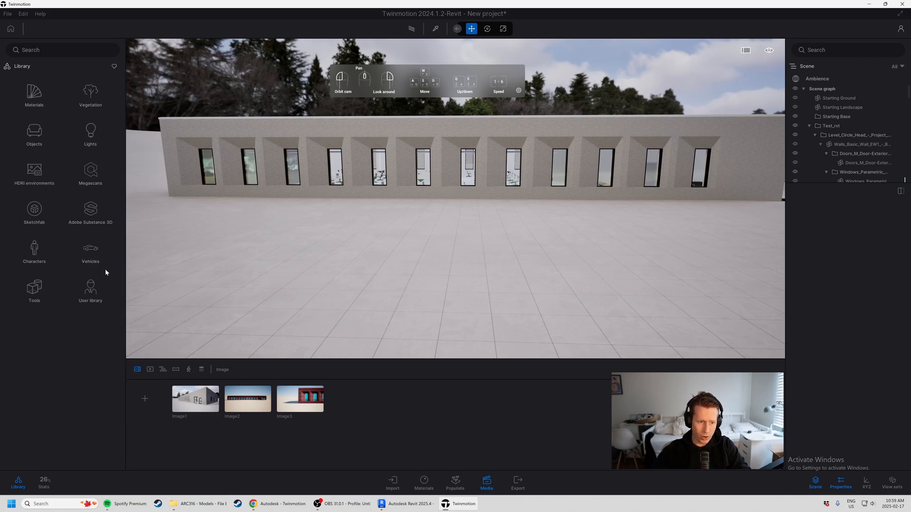
left_click(91, 289)
left_click(21, 67)
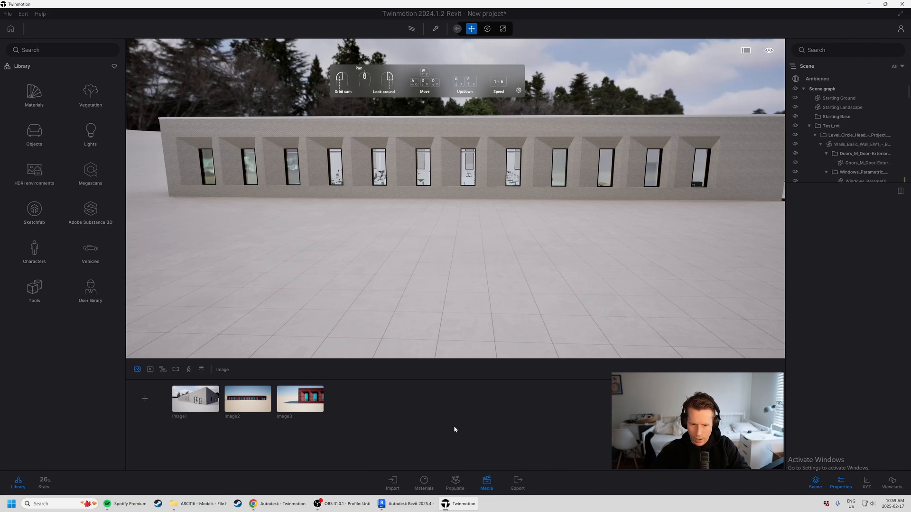
Step: Place the animated human character Amir on the ground in front of the building's single entrance door
left_click_drag(480, 318, 153, 225)
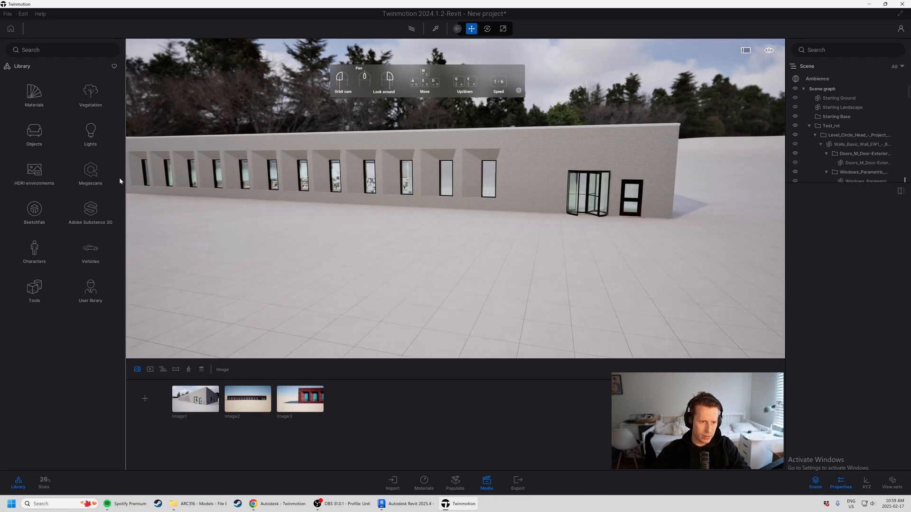
key("w")
key("d")
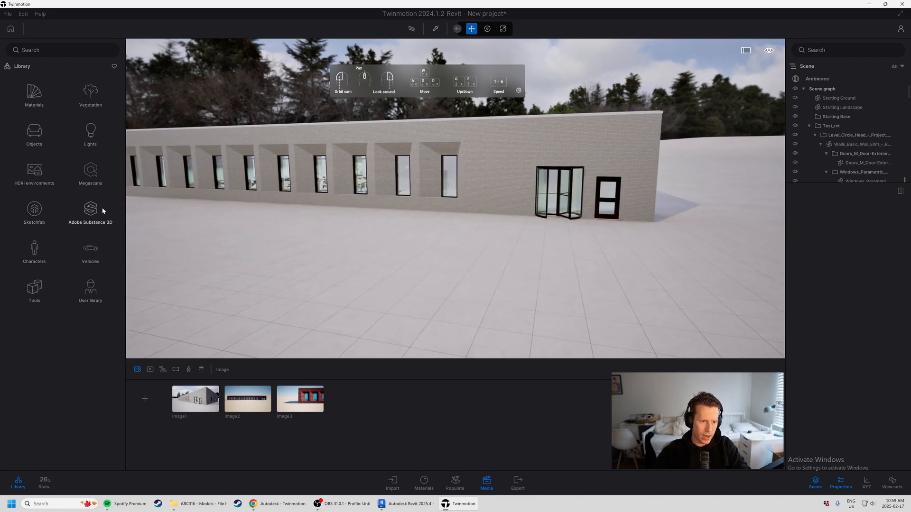
left_click(35, 250)
left_click(32, 91)
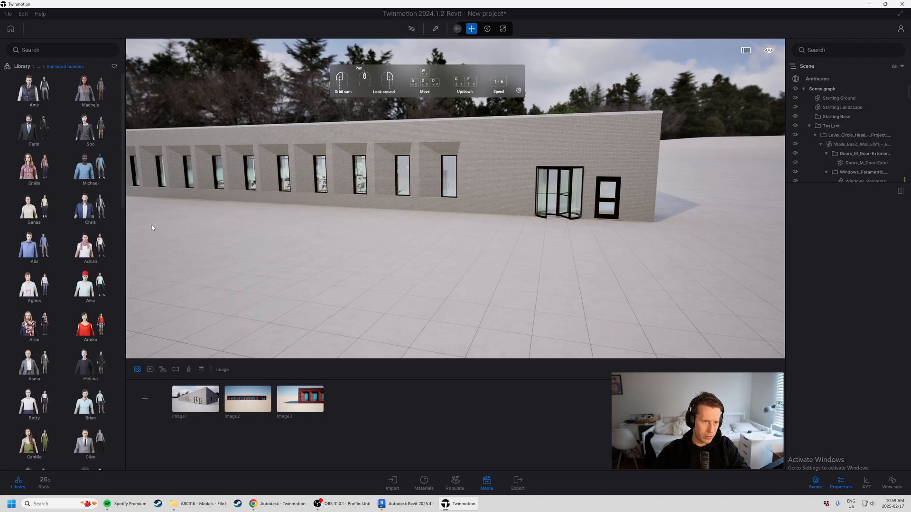
mouse_move(27, 91)
key("d")
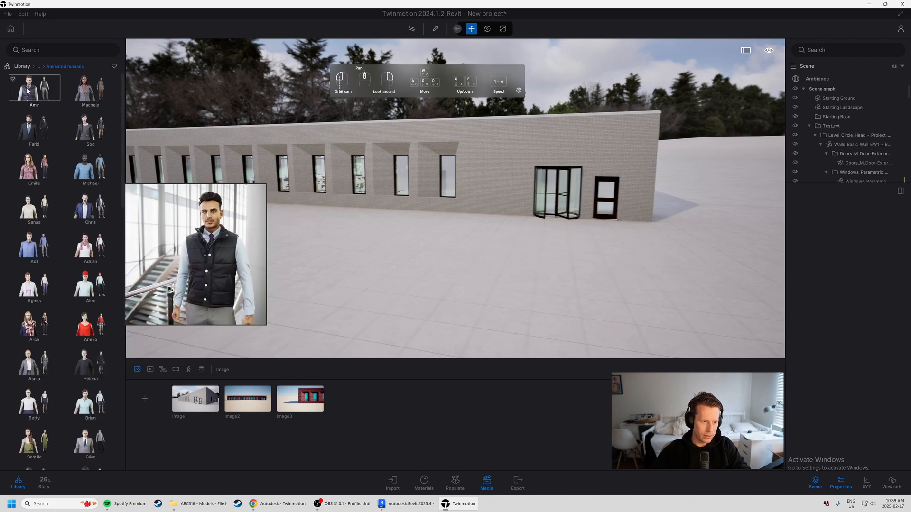
left_click_drag(27, 90, 525, 235)
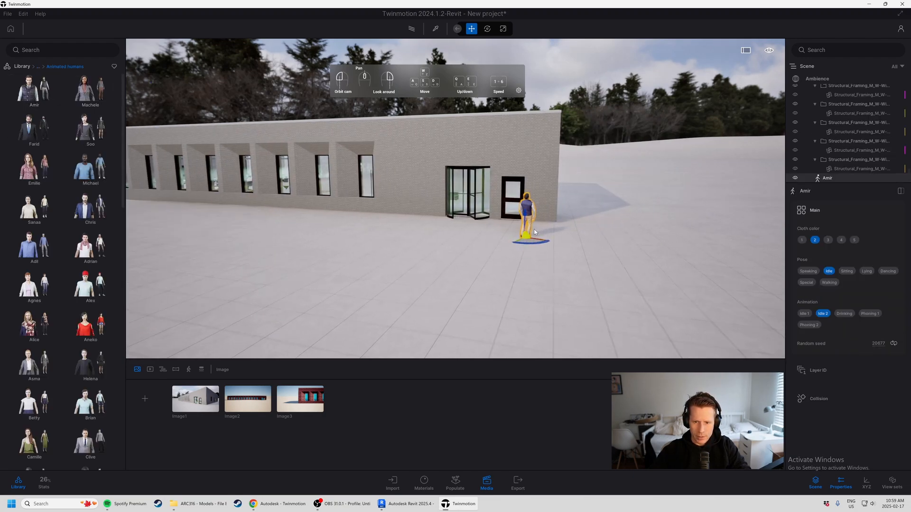
Step: Rotate the Amir character so he faces away from the single entrance door, towards the open ground
key("w")
key("d")
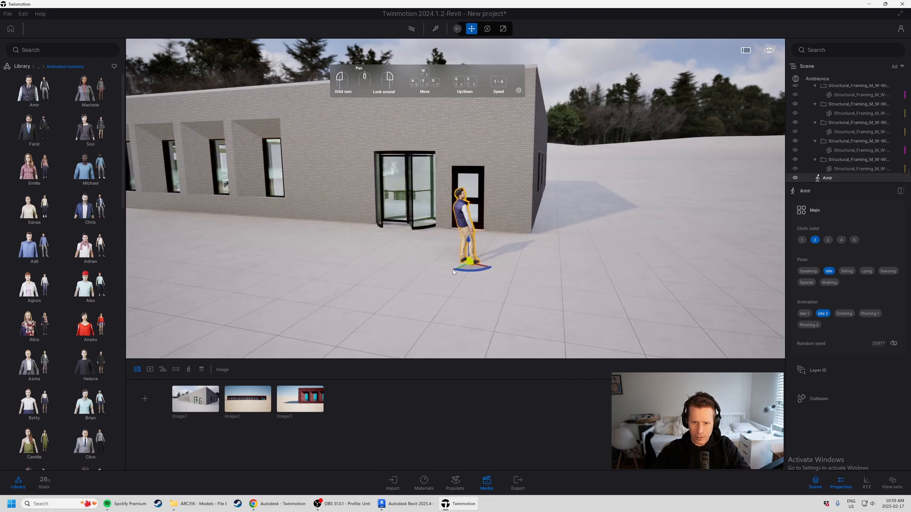
left_click_drag(480, 270, 463, 239)
left_click(495, 273)
left_click(472, 215)
key("w")
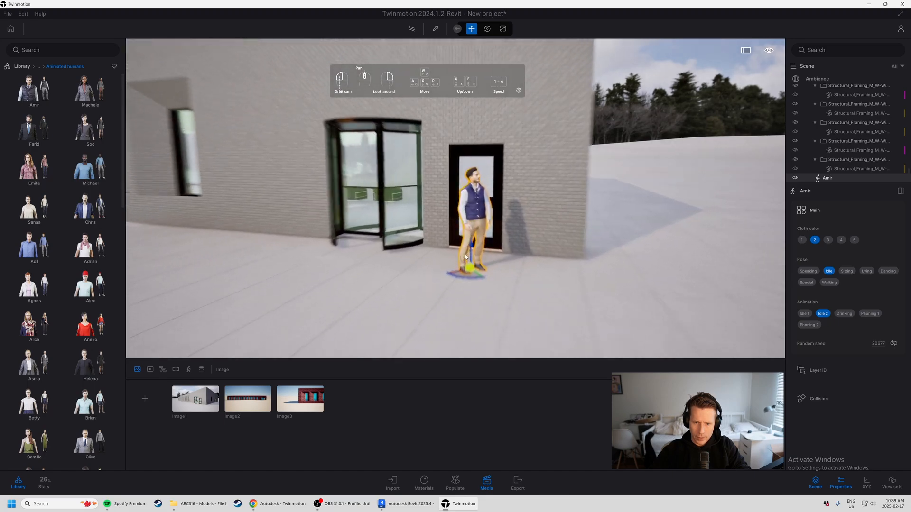
Step: Adjust Amir's position on the ground so he stands close in front of the single entrance door, and deselect him
key("s")
left_click_drag(469, 269, 464, 297)
key("a")
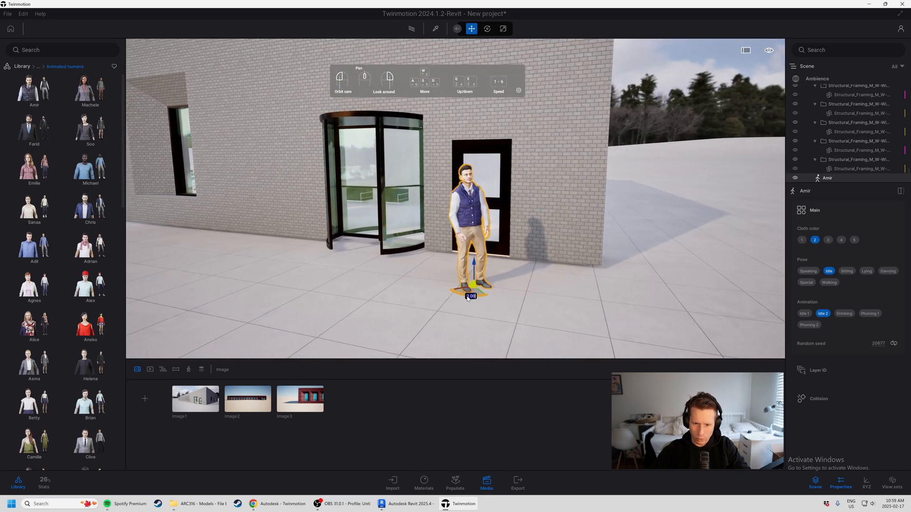
left_click_drag(461, 298, 465, 276)
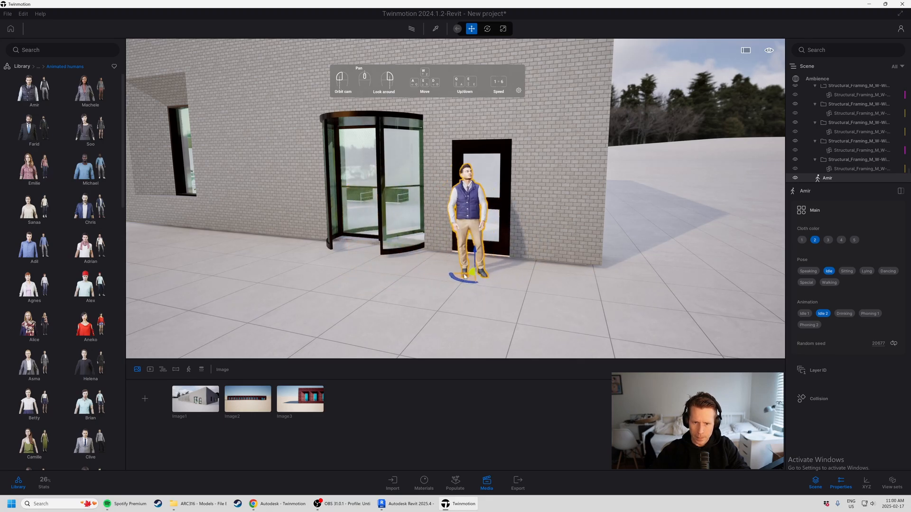
left_click(589, 265)
Step: Place a Japanese white larch from the library's Trees vegetation on the open ground beside the building's dark side wall
key("a")
key("s")
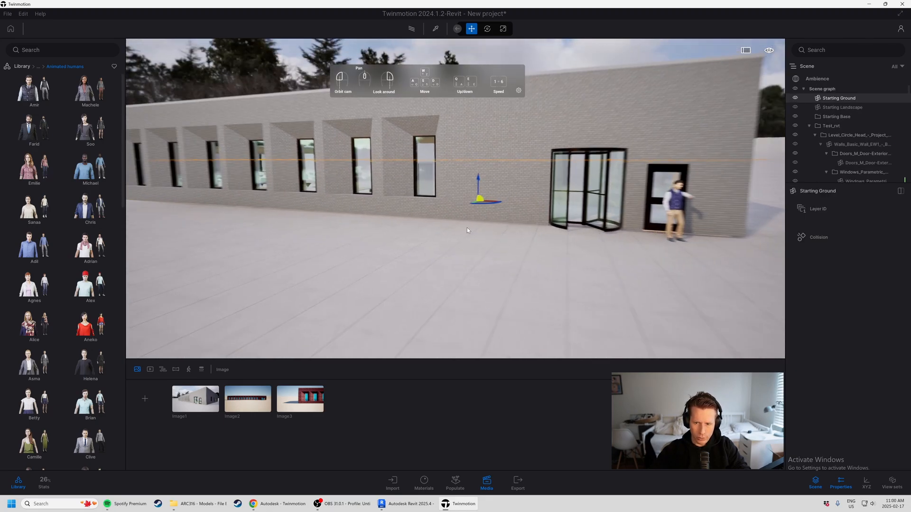
left_click(23, 67)
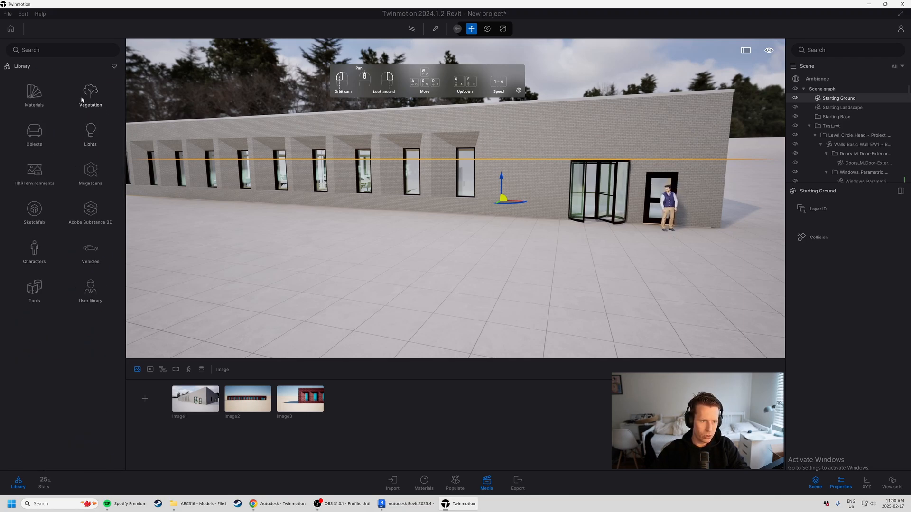
left_click(91, 95)
left_click(99, 96)
key("d")
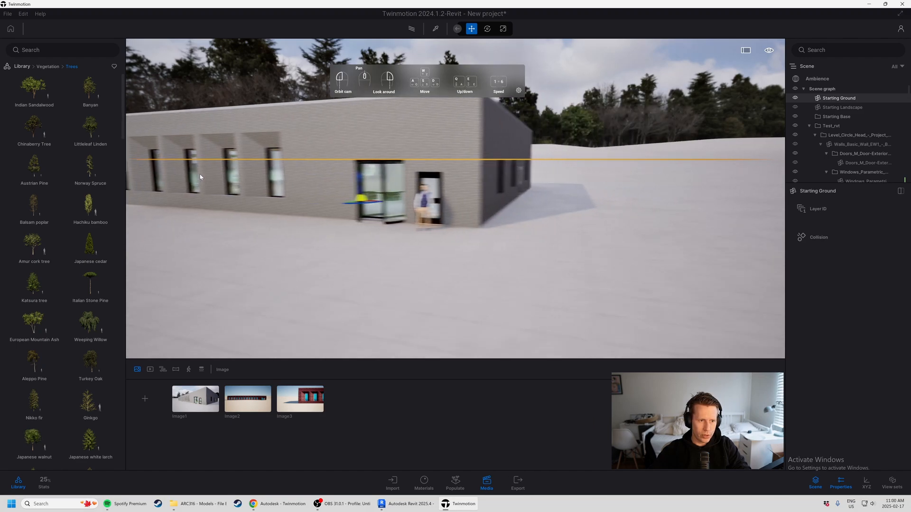
key("w")
key("a")
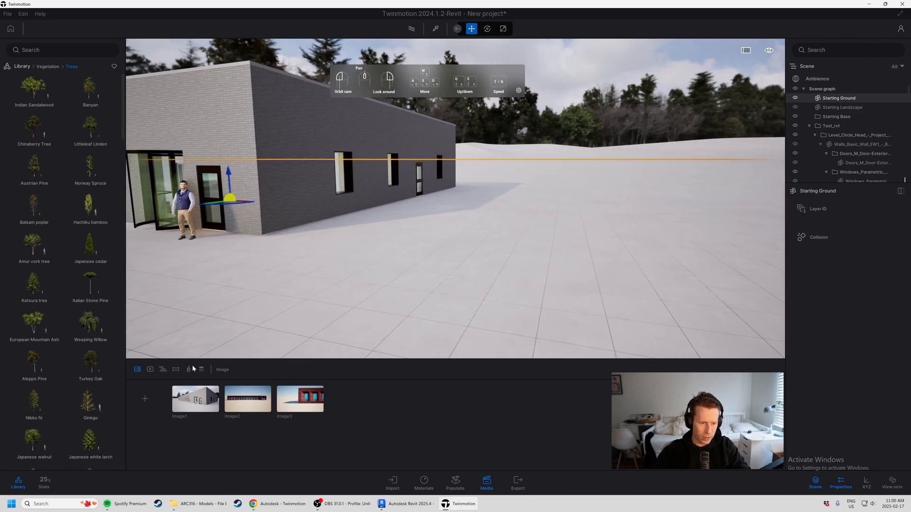
left_click_drag(93, 432, 457, 216)
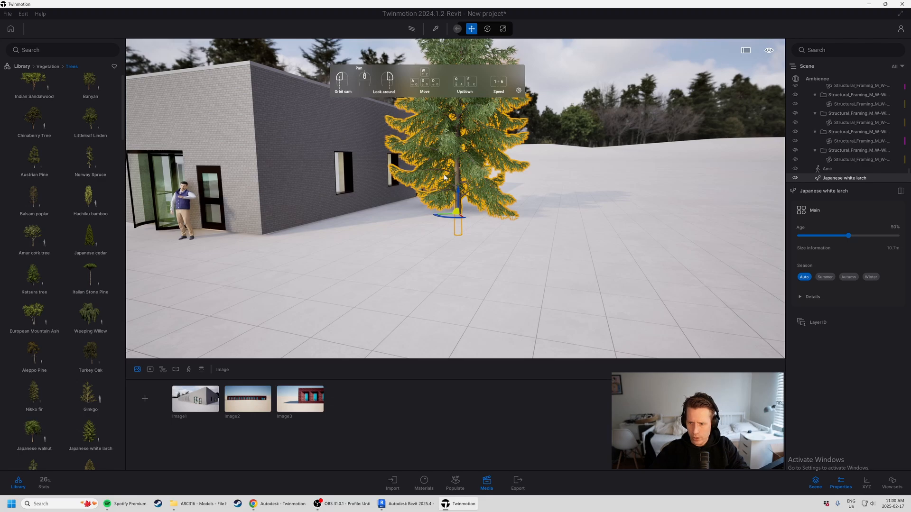
Step: Set the Japanese white larch's age to 63% and its season to Winter
key("w")
key("d")
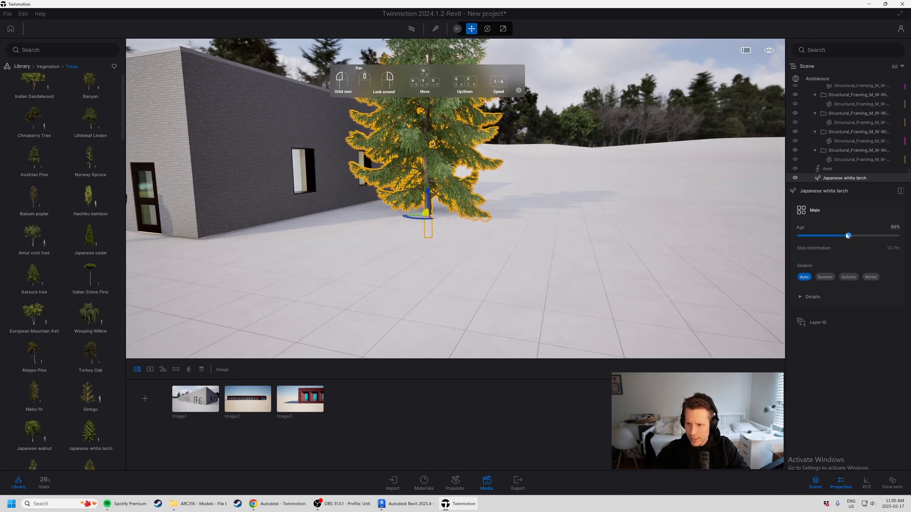
left_click(848, 236)
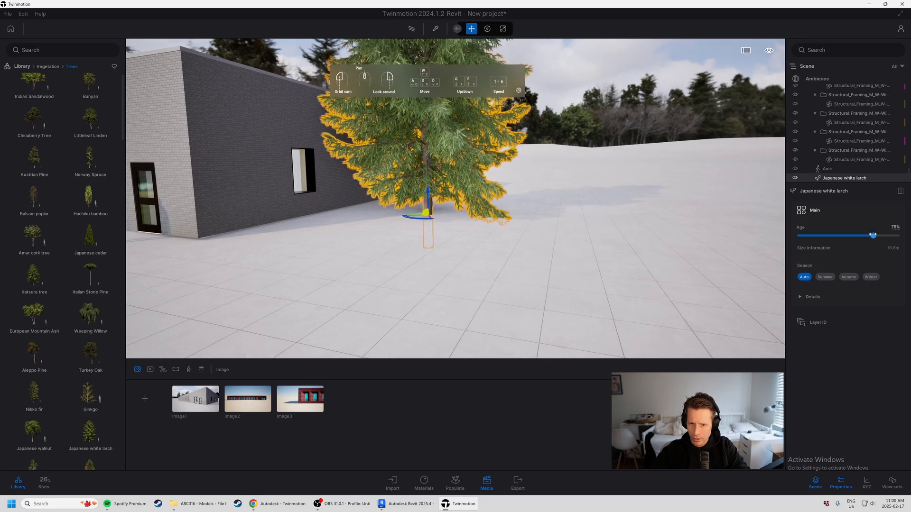
left_click_drag(848, 235, 861, 236)
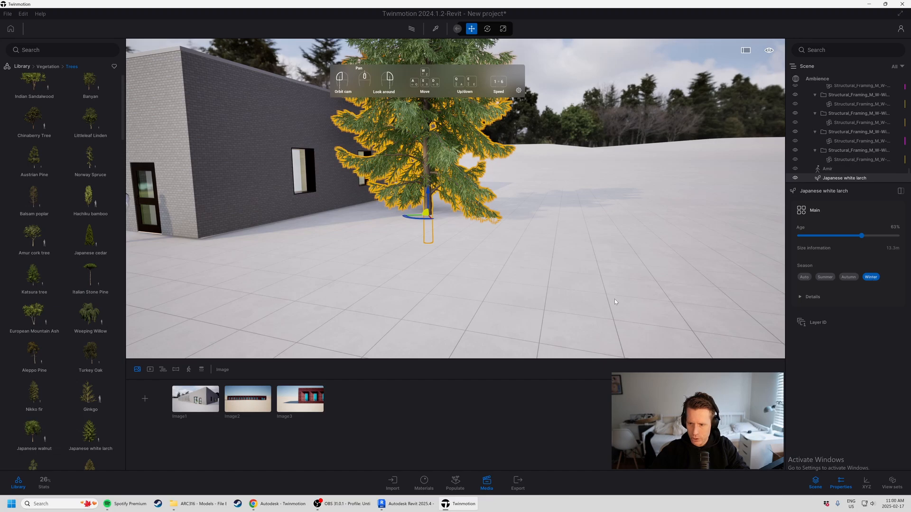
Step: Set the Japanese white larch's season to Auto and clear the selection
scroll(615, 302, "up", 2)
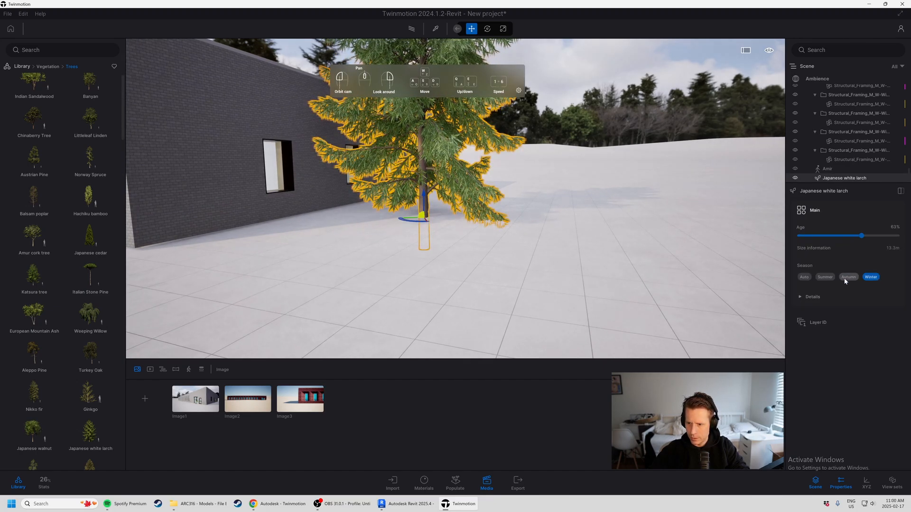
left_click(804, 278)
scroll(598, 114, "down", 3)
left_click(598, 115)
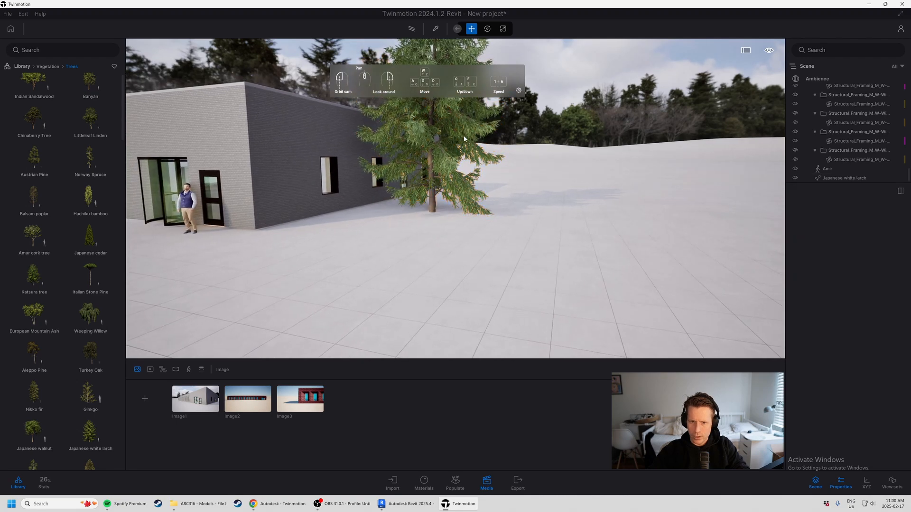
left_click(463, 139)
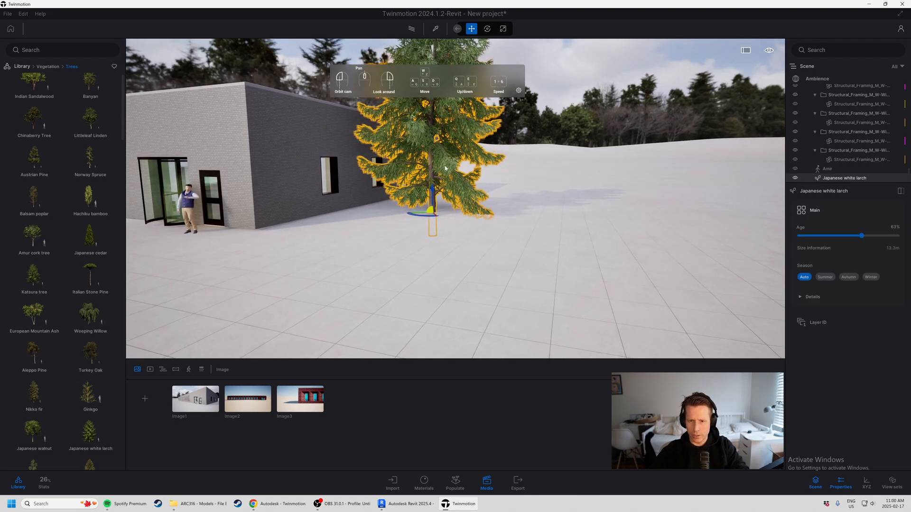
left_click(306, 223)
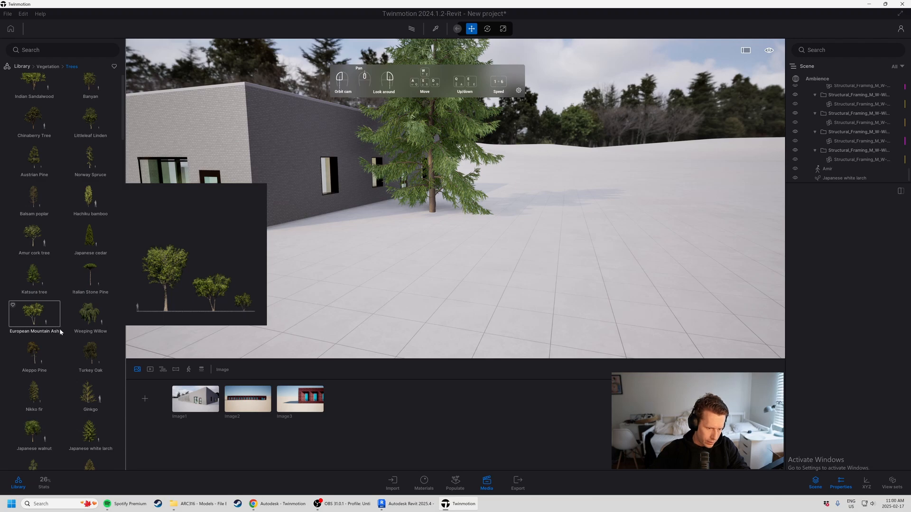
Step: Place a Sweet Birch in front of the larch near the entrance corner and set its age to 33%
scroll(72, 383, "down", 3)
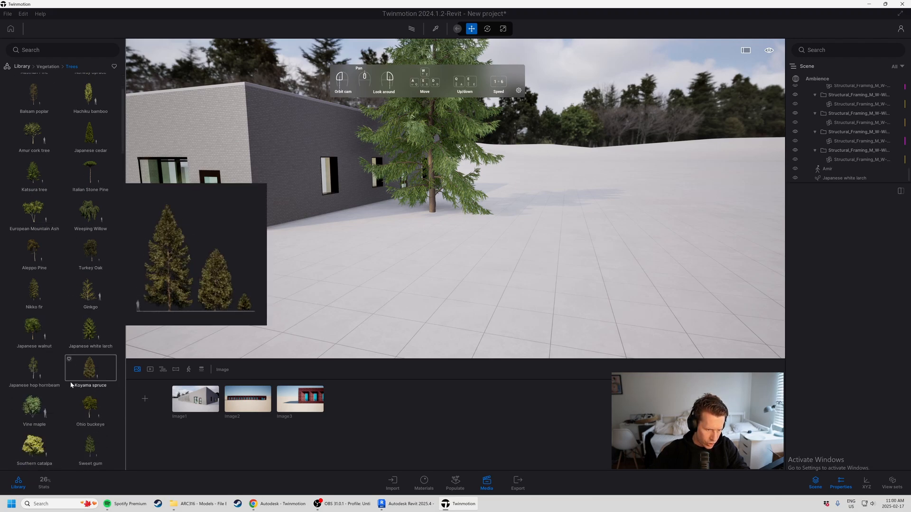
scroll(55, 408, "down", 1)
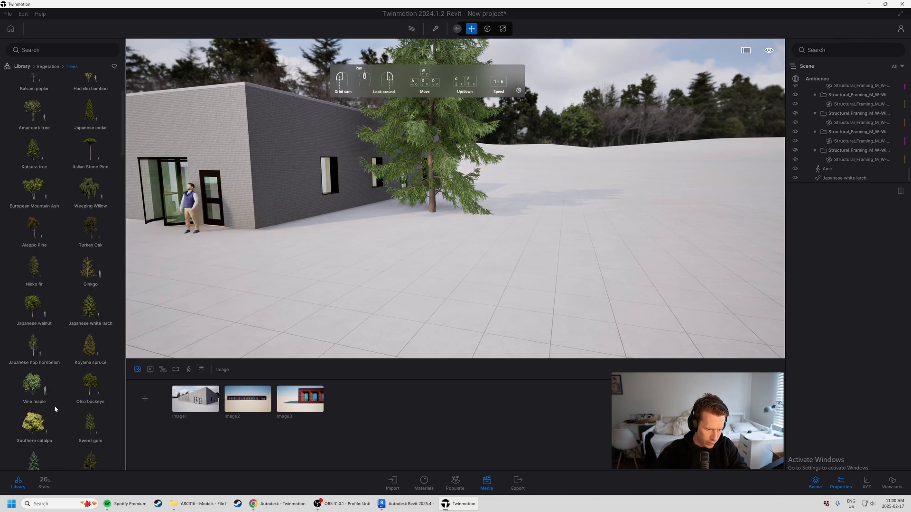
scroll(55, 406, "down", 4)
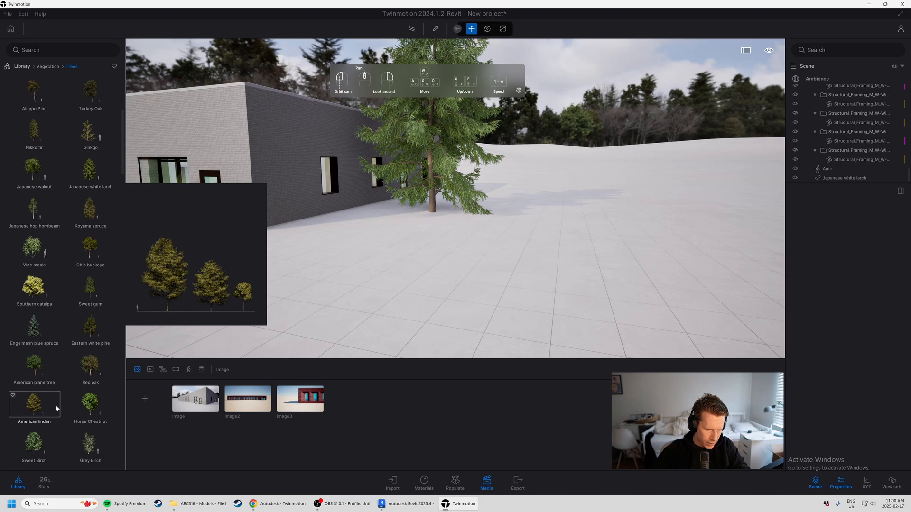
scroll(58, 413, "down", 2)
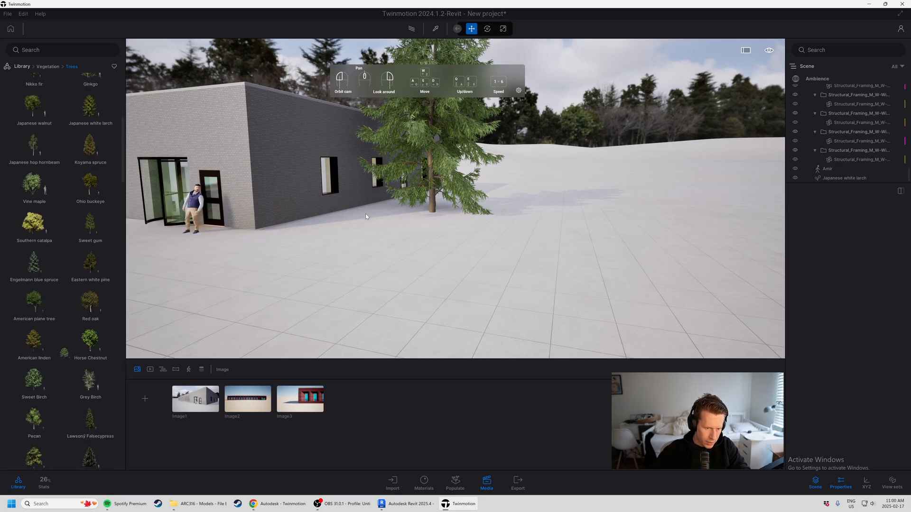
left_click_drag(366, 213, 371, 231)
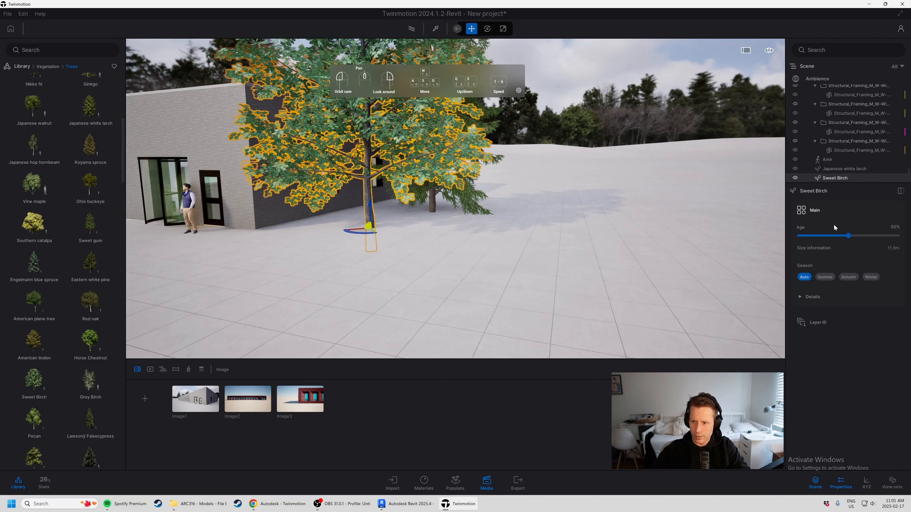
left_click_drag(848, 239, 831, 237)
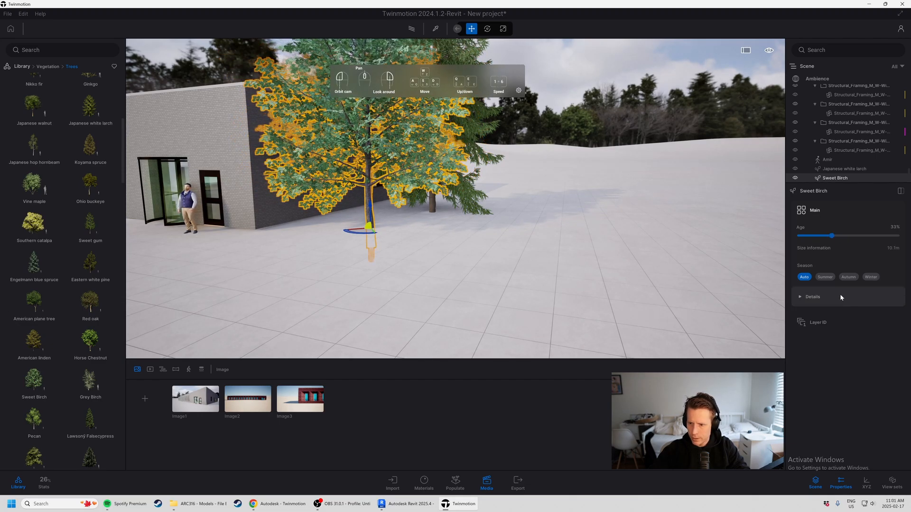
Step: Try the Winter season on the Sweet Birch, then return its season to Auto
left_click(871, 277)
scroll(647, 195, "down", 3)
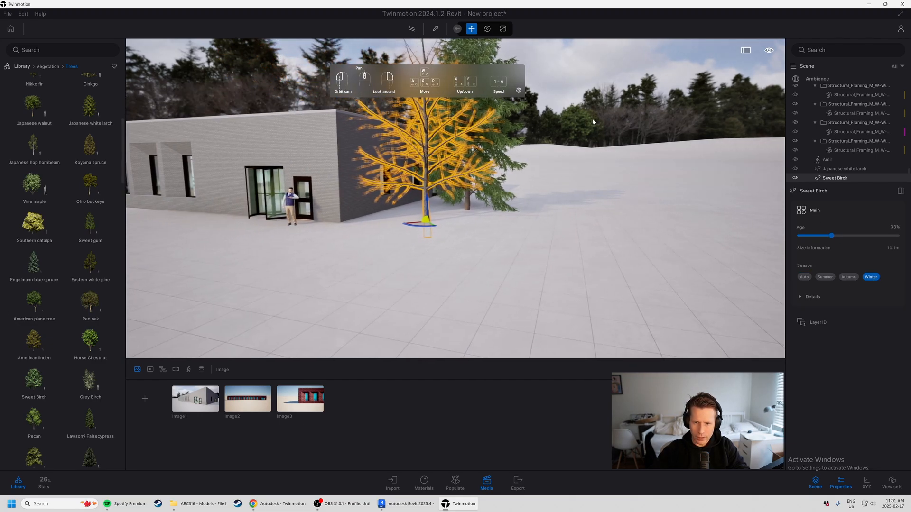
left_click(565, 107)
key("w")
key("a")
left_click(524, 194)
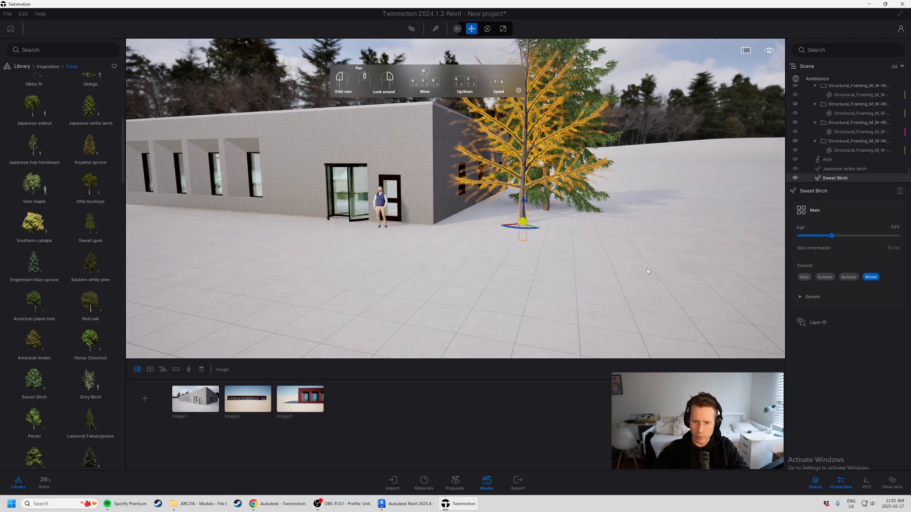
left_click(805, 277)
Step: Review the Sweet Birch's tint, growth, wind and sway details, then clear the selection
left_click(842, 297)
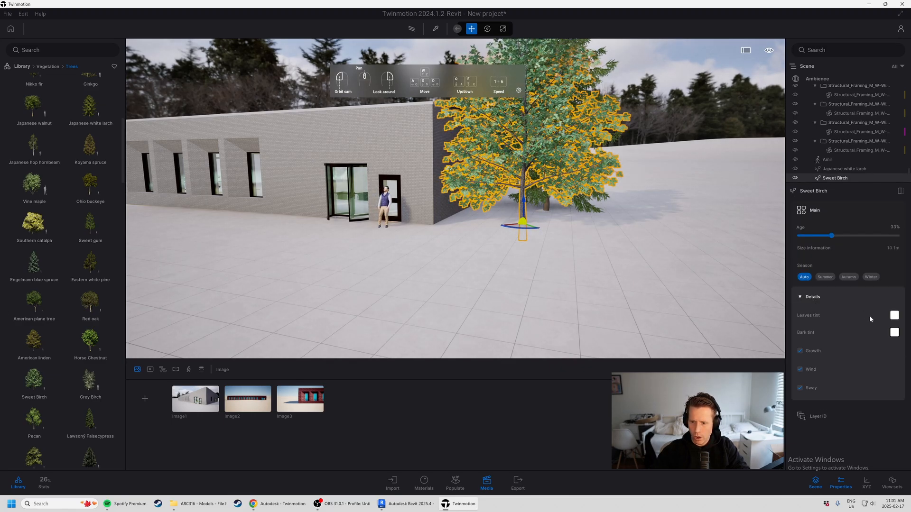
key("w")
key("d")
left_click(816, 302)
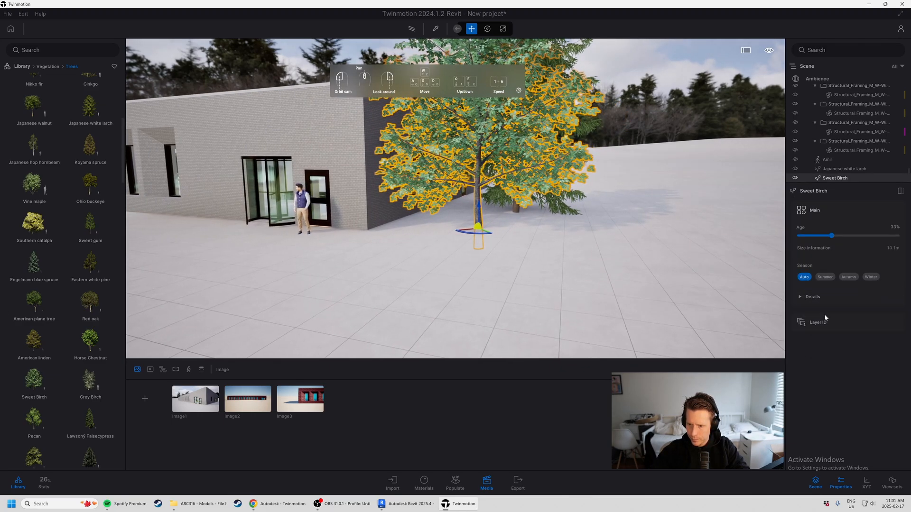
key("Escape")
key("d")
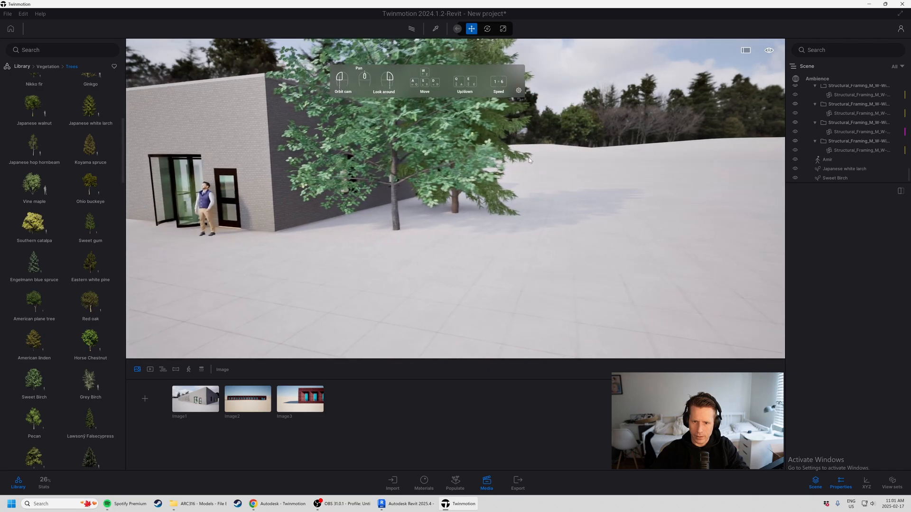
Step: Move the Japanese white larch farther away from the Sweet Birch at the entrance corner of the building
key("s")
key("d")
left_click(348, 203)
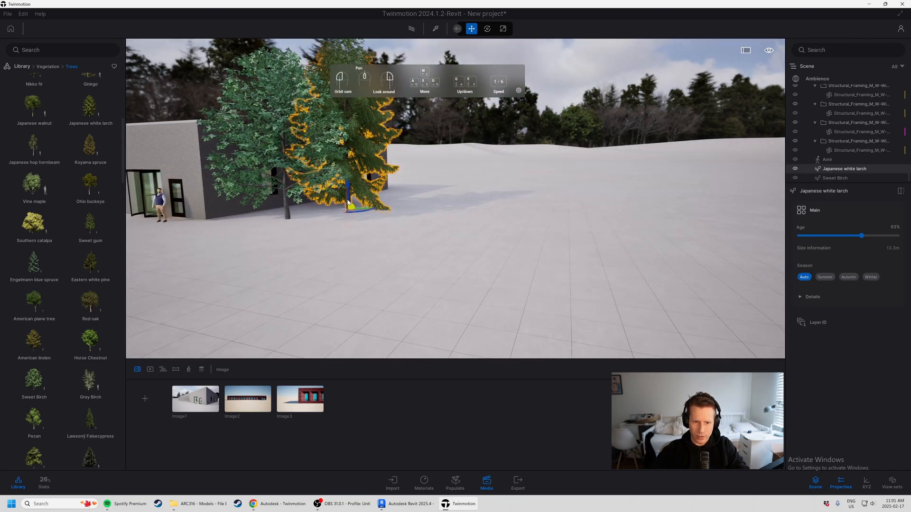
left_click_drag(363, 211, 382, 203)
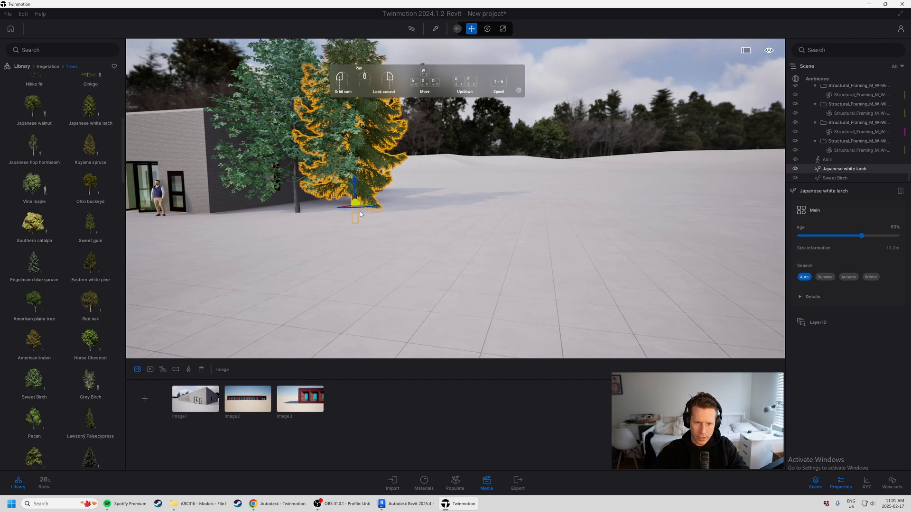
right_click_drag(382, 203, 330, 244)
key("w")
key("d")
mouse_move(412, 150)
right_mouse_down()
mouse_move(405, 183)
mouse_move(389, 169)
mouse_move(404, 174)
mouse_move(393, 223)
right_mouse_up()
left_click_drag(390, 218, 416, 213)
scroll(418, 227, "down", 2)
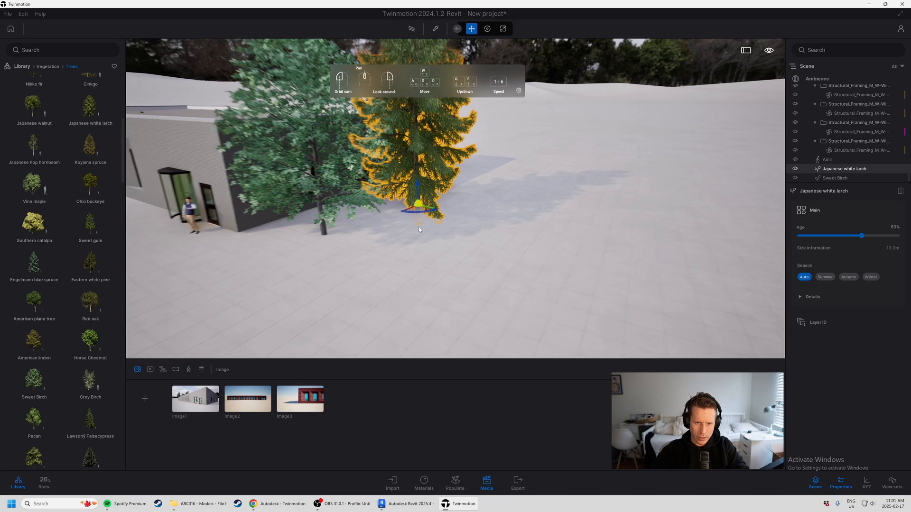
Step: Place a second Japanese white larch beside the windowed facade's far corner, at the opposite end from the entrance
key("a")
right_click_drag(391, 262, 421, 275)
key("w")
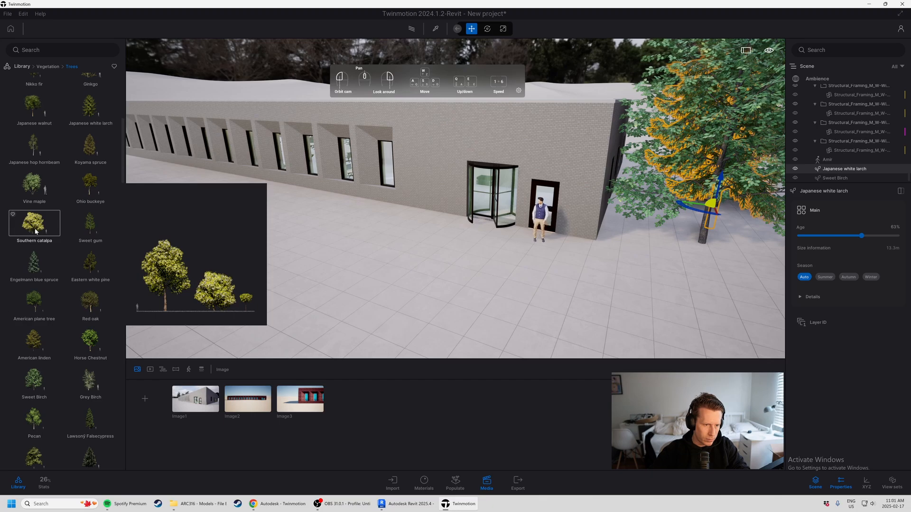
key("a")
key("w")
scroll(56, 340, "down", 2)
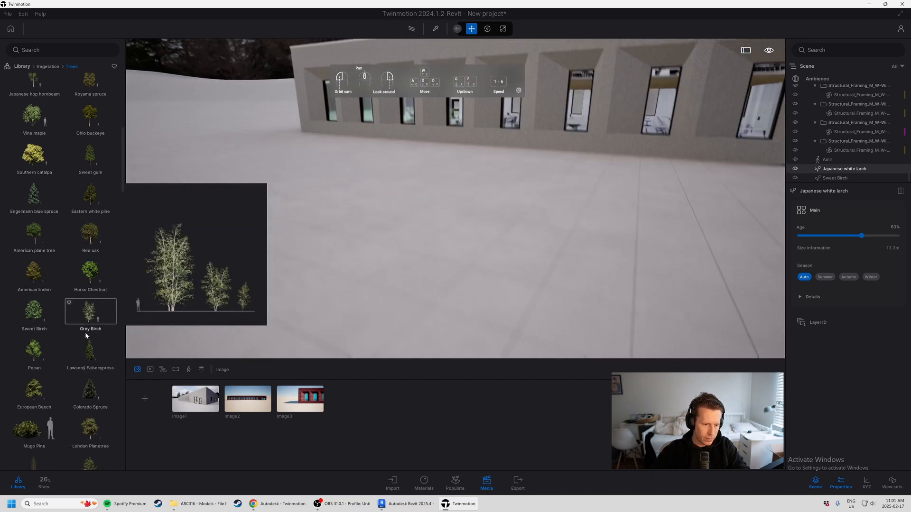
key("s")
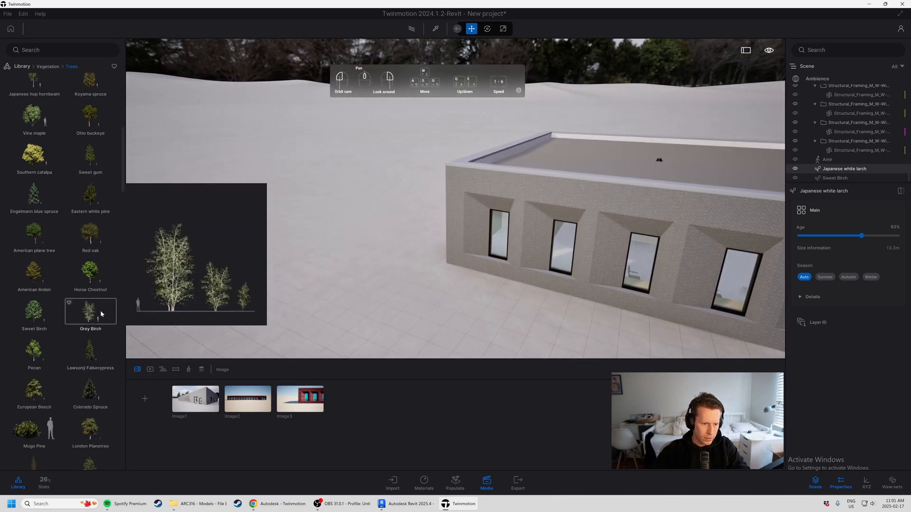
scroll(70, 272, "up", 4)
key("w")
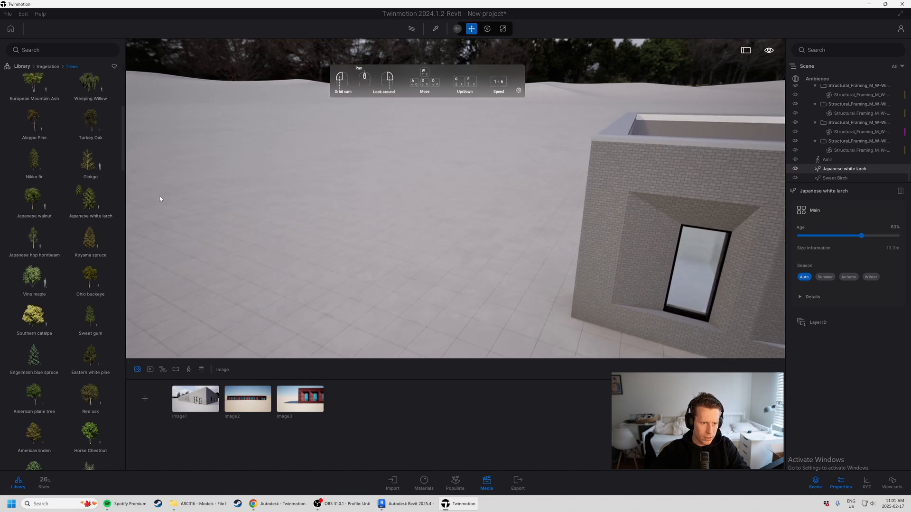
left_click_drag(160, 196, 464, 315)
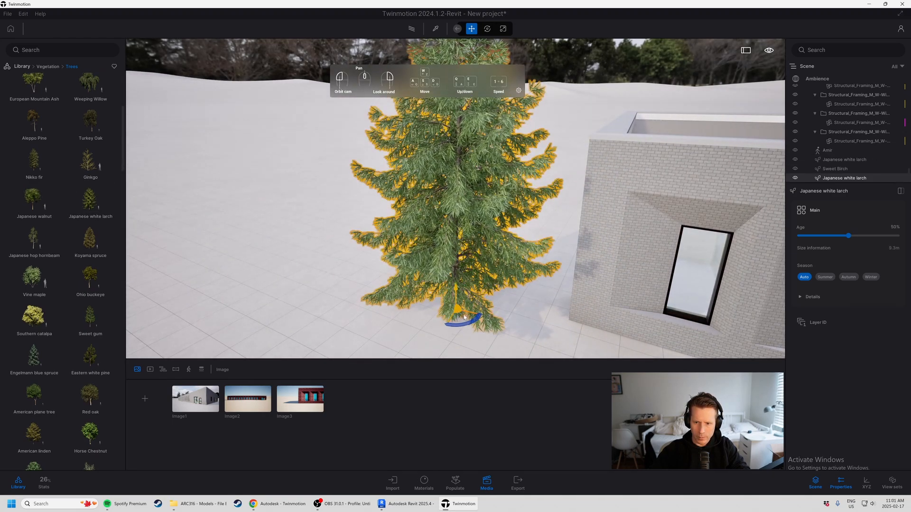
Step: Set the new larch's age to 65% and adjust its position beside the building's far corner
right_click_drag(464, 315, 446, 304)
key("s")
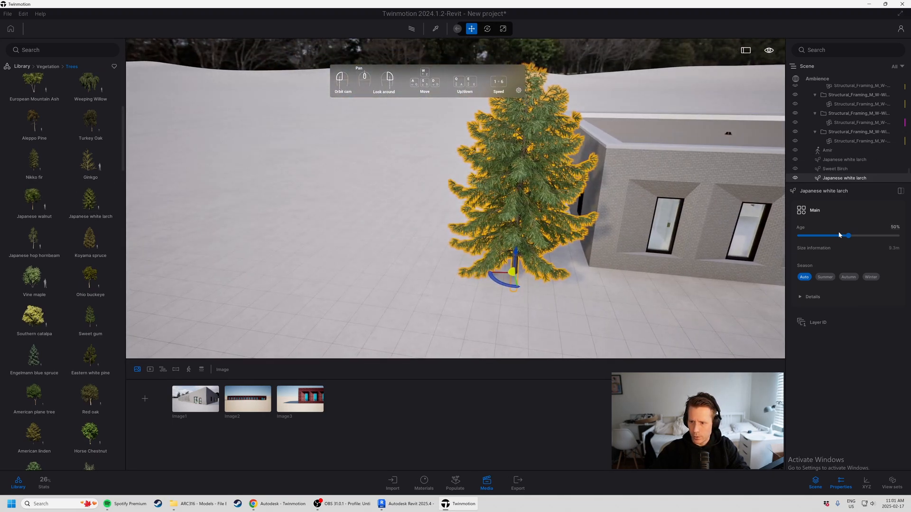
left_click_drag(851, 237, 864, 236)
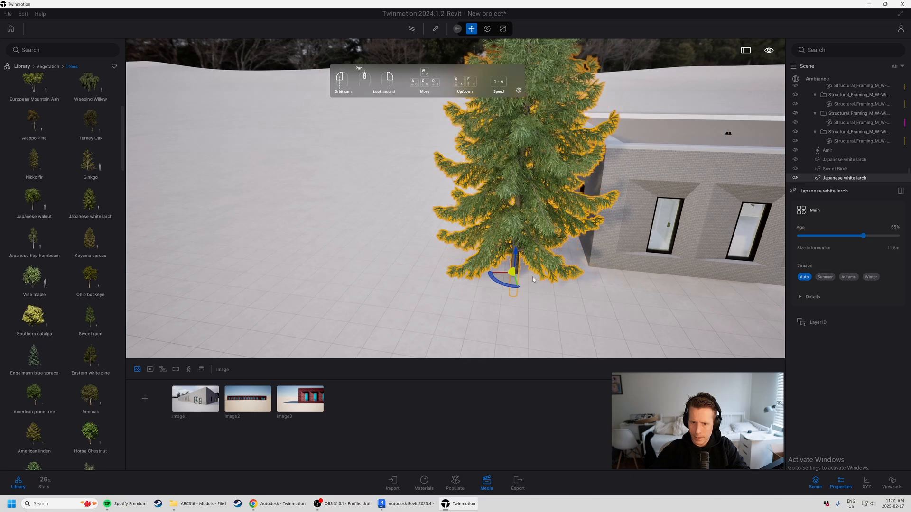
left_click_drag(501, 283, 458, 287)
key("w")
right_click_drag(458, 286, 512, 285)
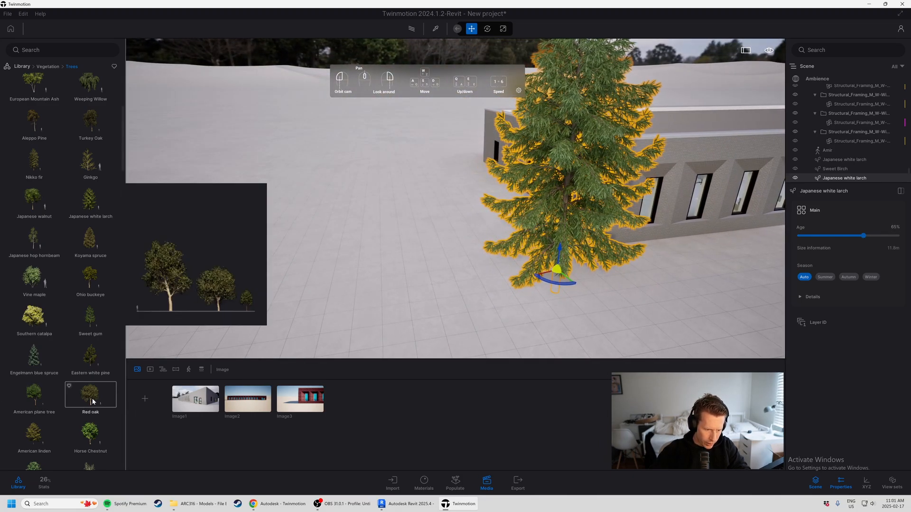
Step: Place a Red oak next to the far-corner larch and shift it behind that tree
left_click_drag(90, 394, 424, 234)
key("s")
right_click_drag(468, 281, 379, 252)
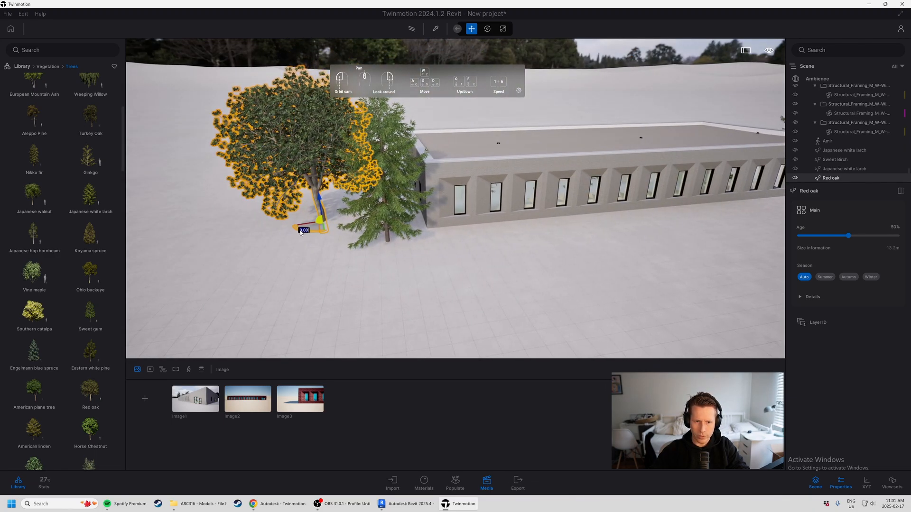
left_click_drag(302, 227, 322, 216)
left_click_drag(496, 233, 567, 306)
scroll(609, 293, "down", 2)
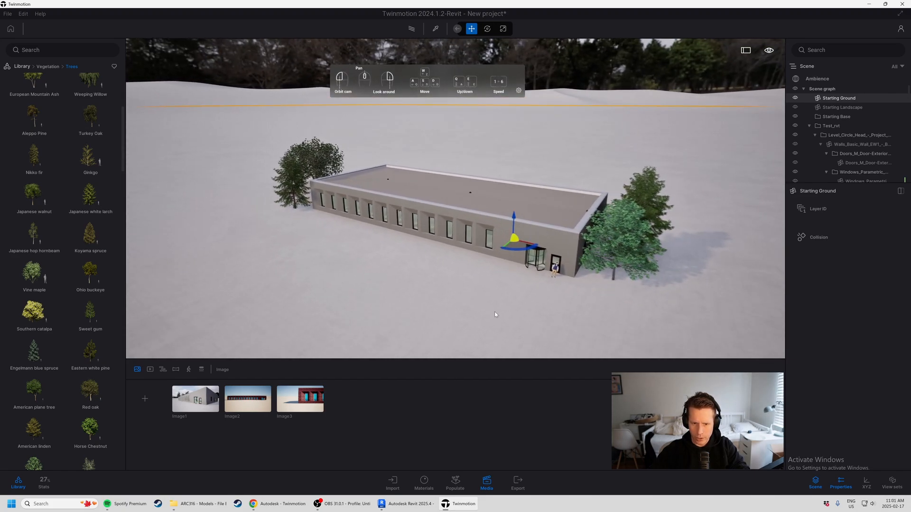
scroll(495, 315, "up", 2)
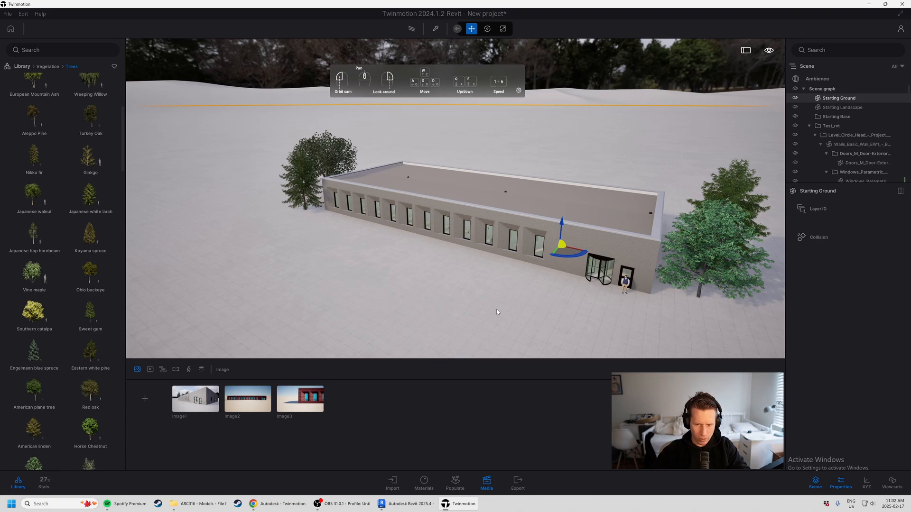
Step: Clear the ground selection and open the Bushes category of the vegetation library for planting along the windowed facade
middle_click_drag(343, 181, 342, 132)
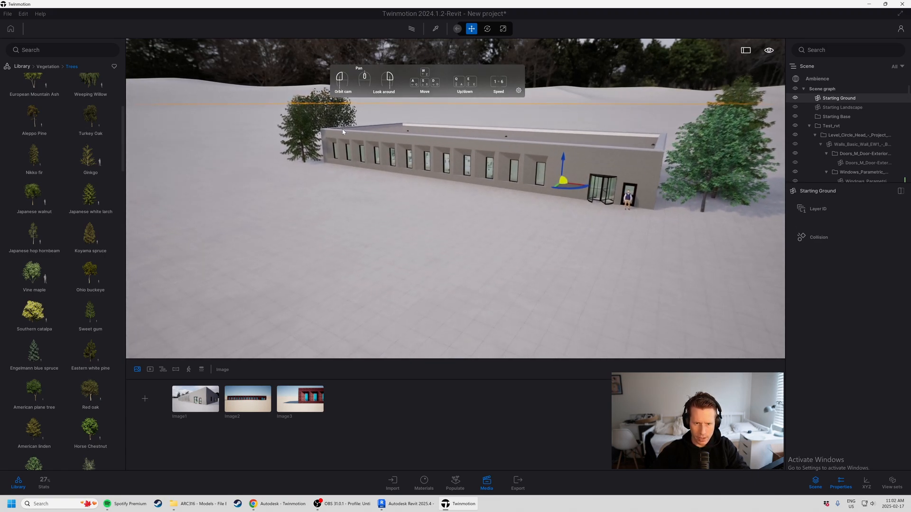
key("w")
key("a")
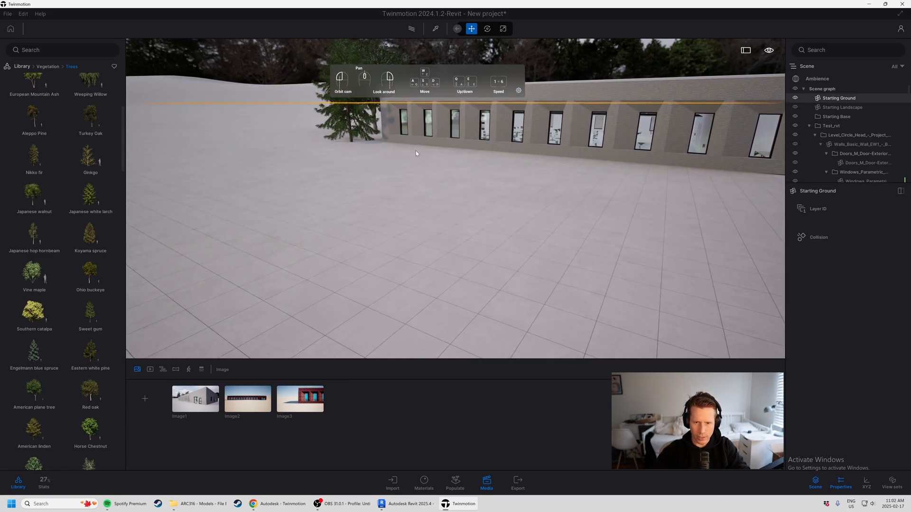
middle_click_drag(416, 153, 376, 201)
key("Escape")
scroll(375, 203, "up", 2)
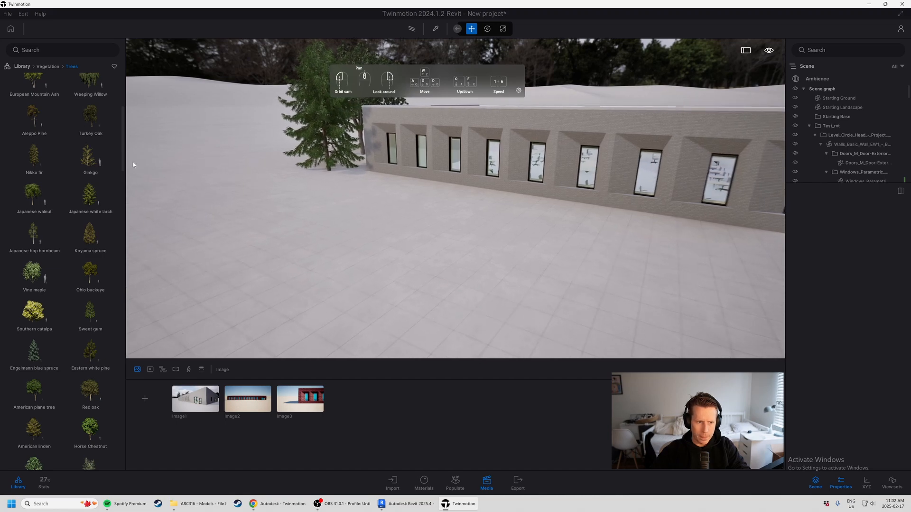
scroll(49, 194, "up", 3)
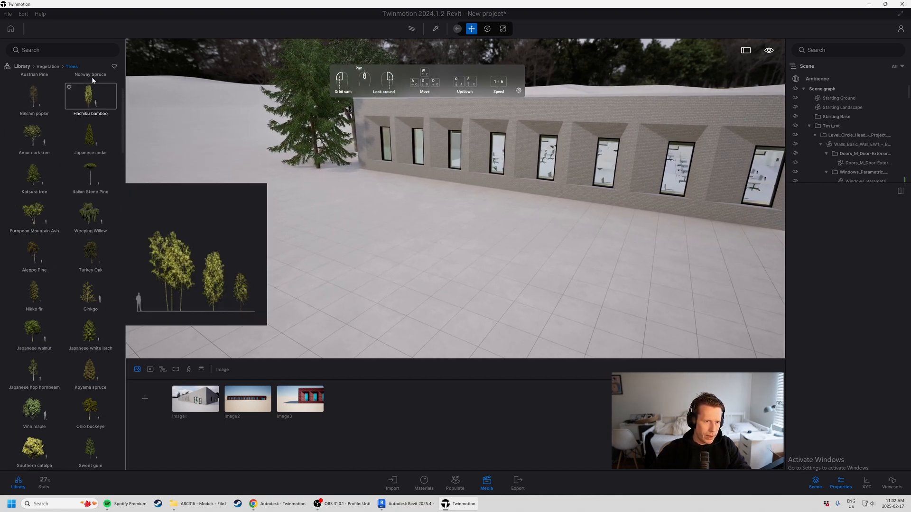
left_click(46, 66)
left_click(29, 138)
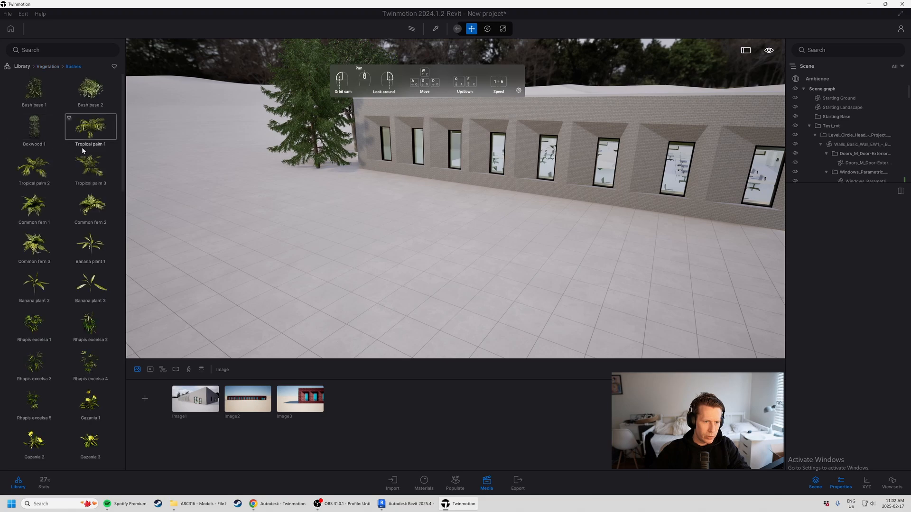
Step: Plant a row of Bush base 2 bushes along the facade beside the far-corner larch, duplicating them as instances about 2.31 m apart
key("w")
key("e")
left_click_drag(88, 94, 392, 252)
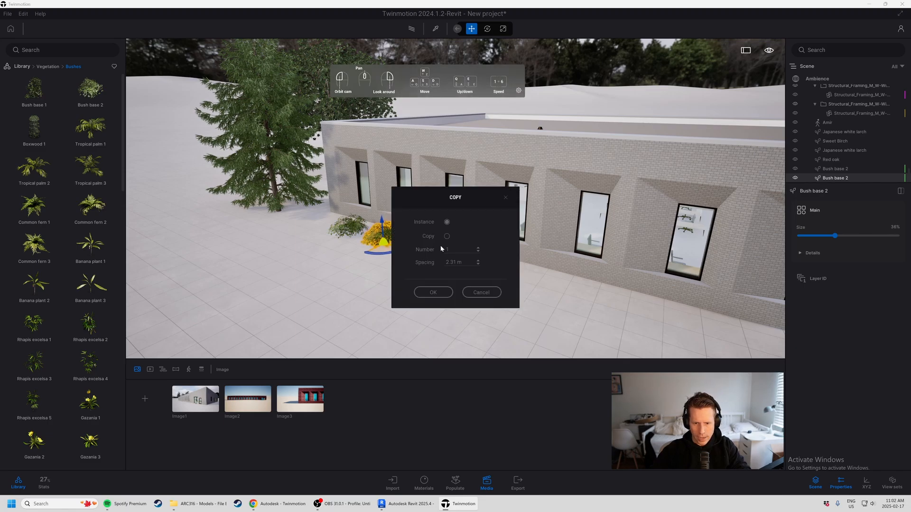
left_click(438, 292)
left_click(380, 317)
key("s")
key("d")
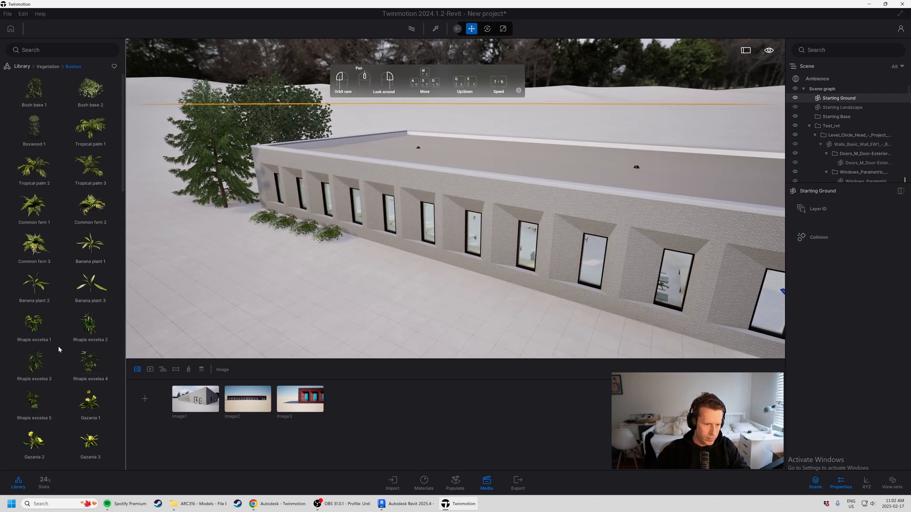
Step: Place Bush base 1 against the windowed facade, farther toward the entrance than the Bush base 2 row
left_click_drag(29, 93, 440, 292)
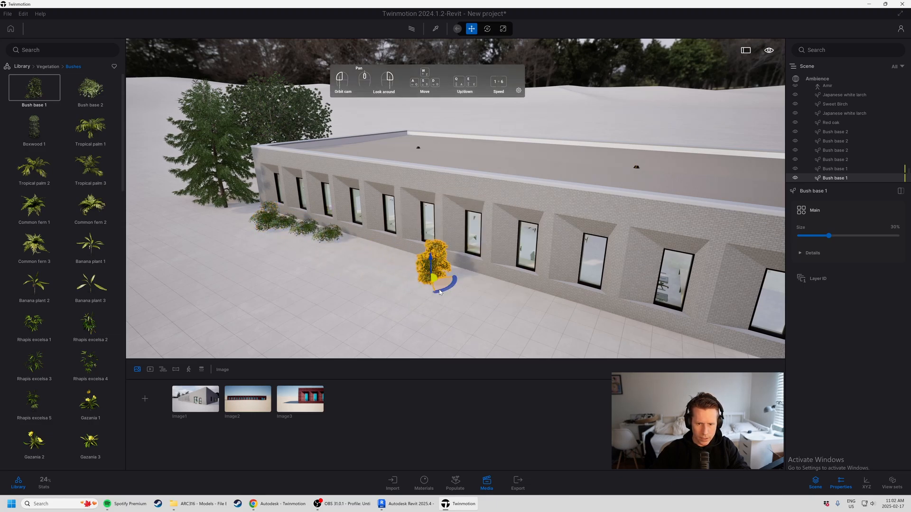
key("s")
key("d")
left_click(420, 298)
left_click(385, 263)
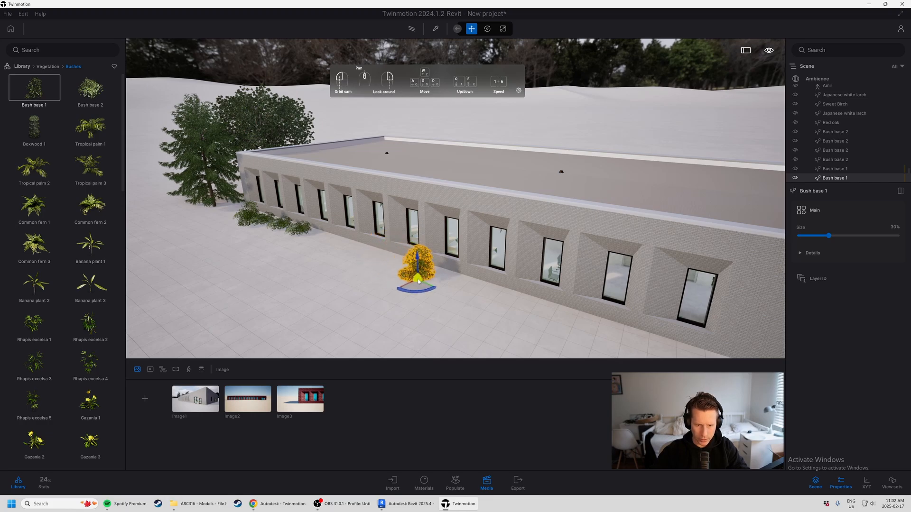
Step: Duplicate the Bush base 1 bush as an instance about 1.73 m away and extend the cluster with further copies along the facade
left_click_drag(378, 273, 410, 279, "alt")
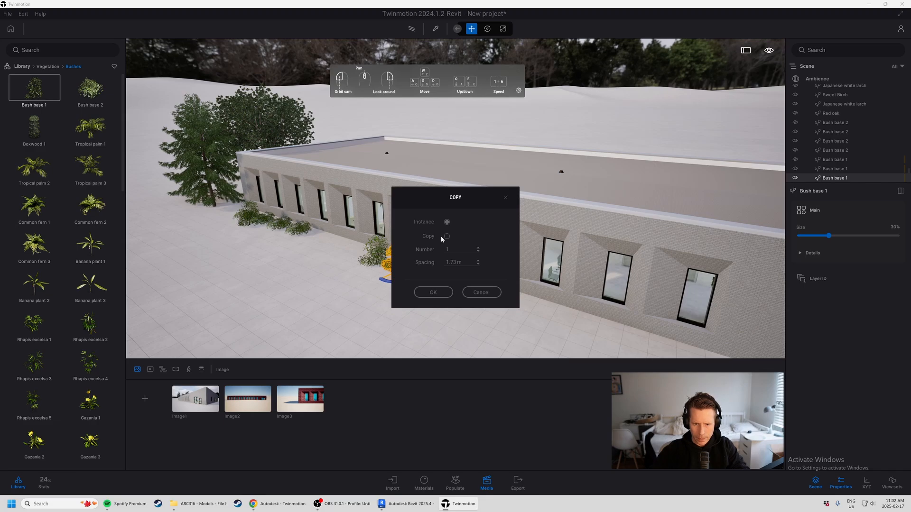
left_click(433, 293)
key("s")
key("d")
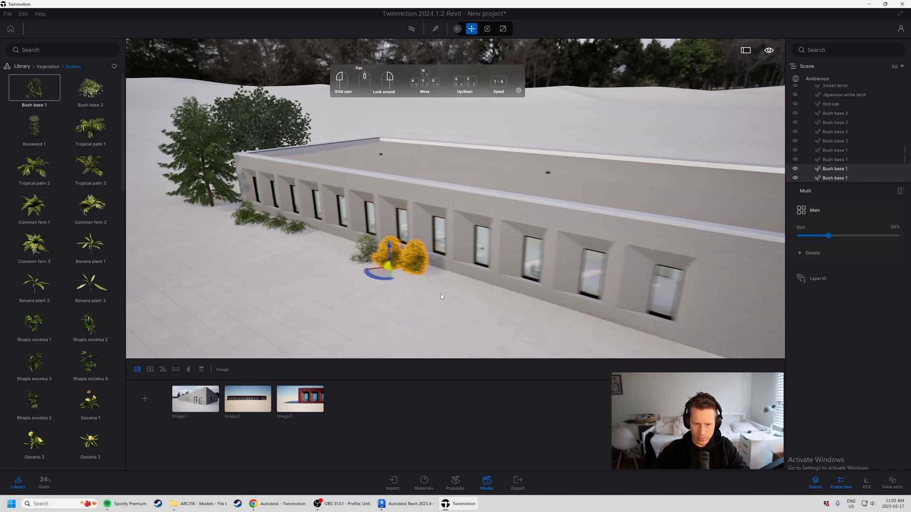
left_click(388, 254)
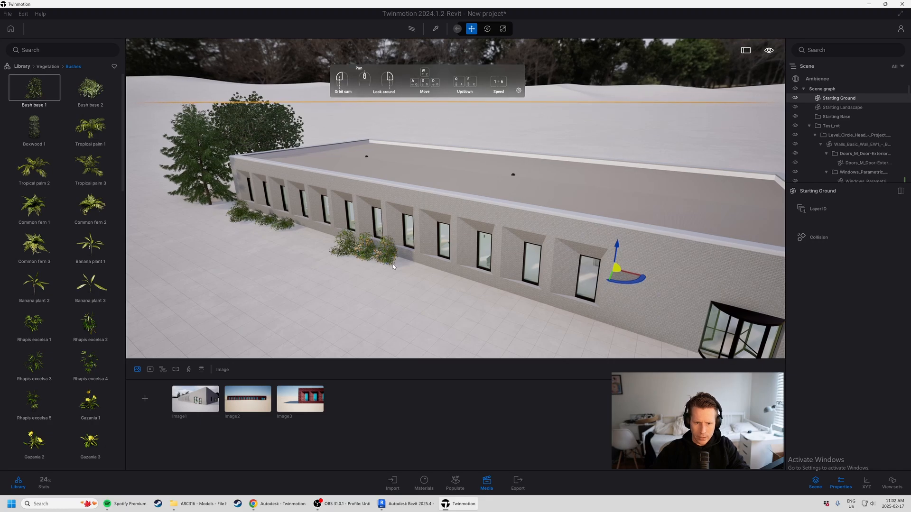
left_click_drag(402, 271, 398, 279)
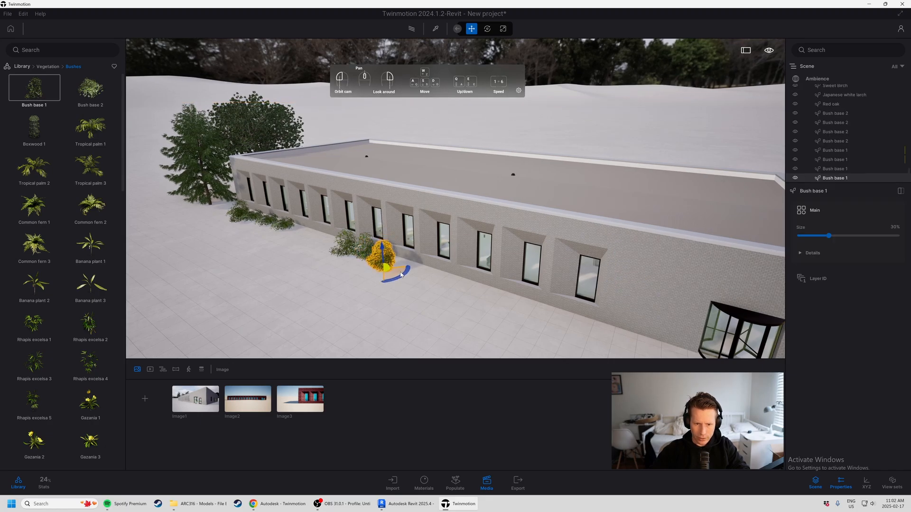
left_click(430, 311)
Step: Open the Rocks category of the vegetation library and place Rock 1 between the two bush groups
left_click_drag(569, 121, 492, 273)
key("w")
key("a")
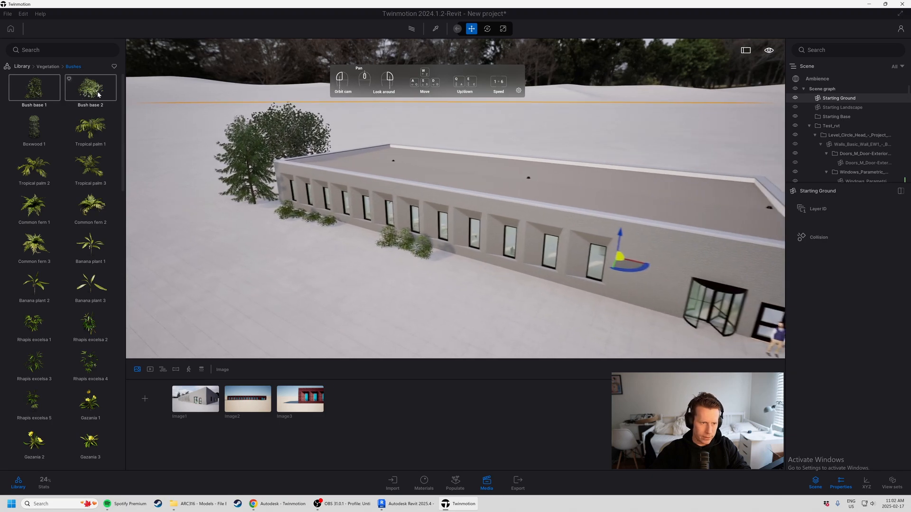
left_click(23, 67)
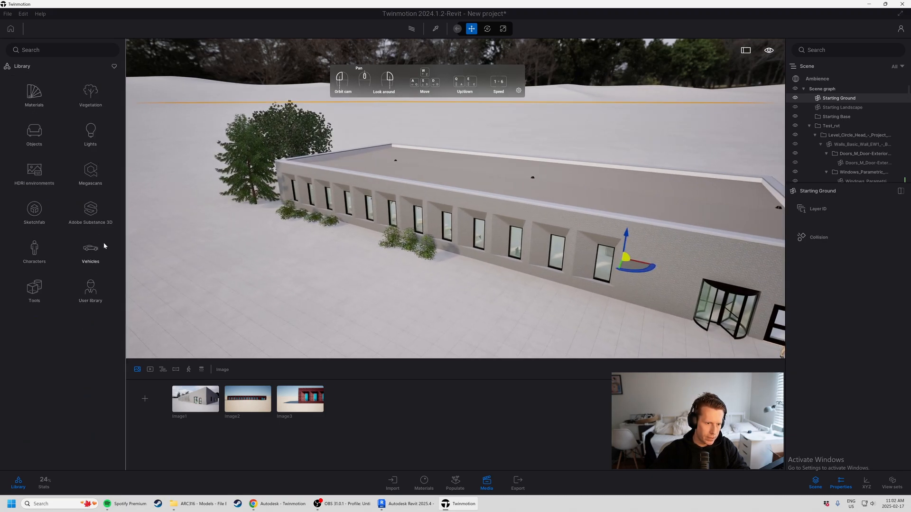
left_click(90, 90)
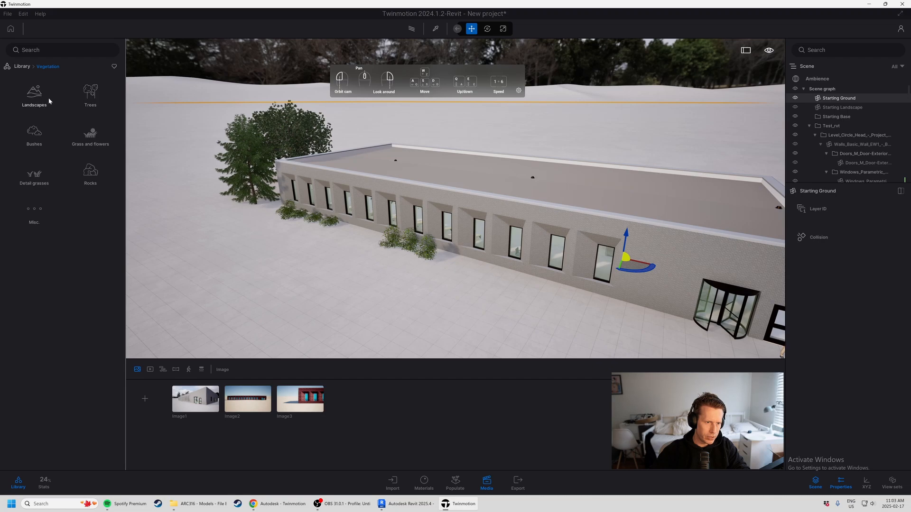
left_click(37, 94)
left_click(48, 66)
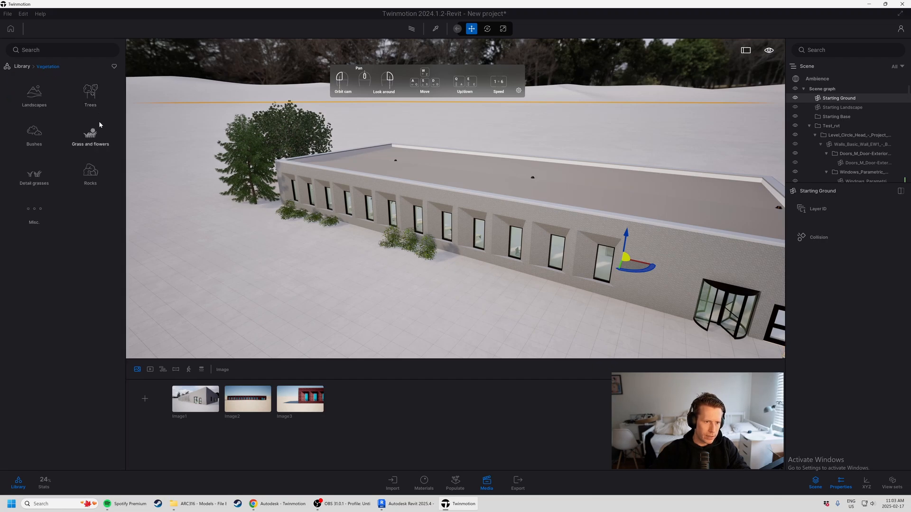
left_click(91, 173)
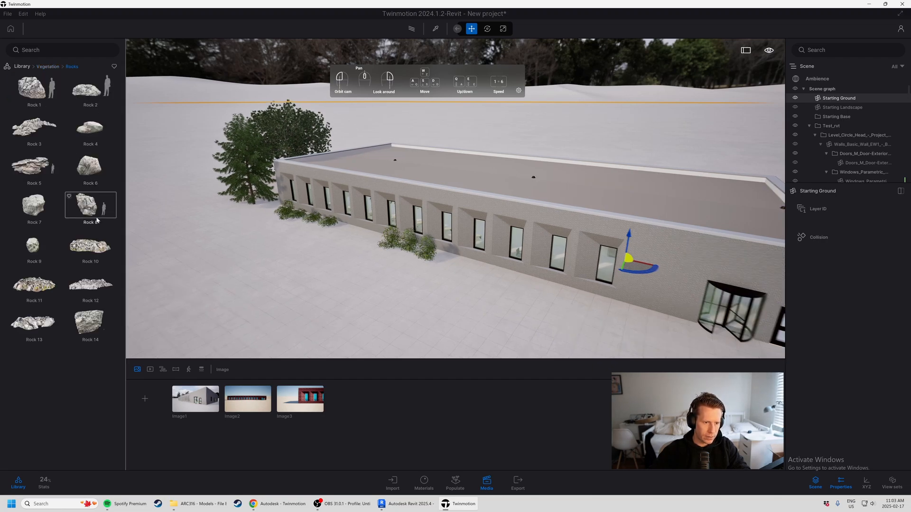
left_click_drag(36, 128, 318, 242)
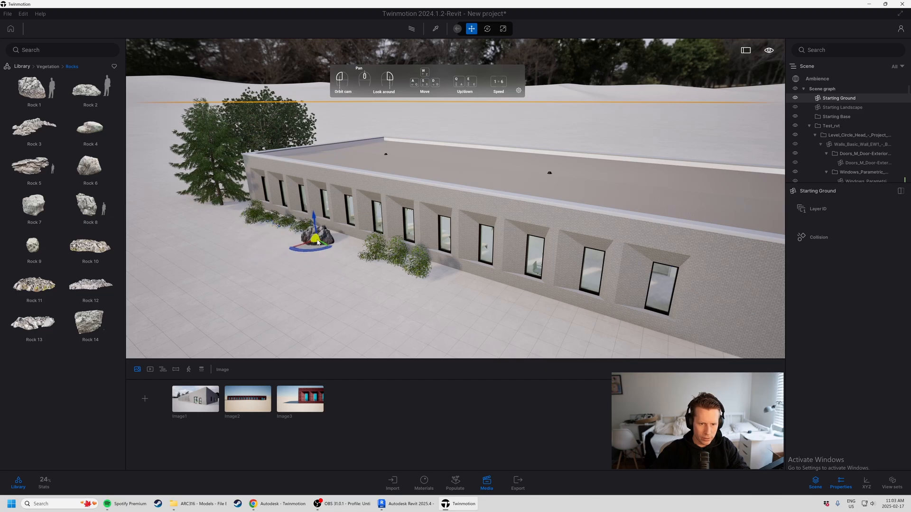
Step: Place Rock 11 in front of the facade and shift it between Rock 1 and the Bush base 1 cluster
left_click_drag(34, 285, 456, 294)
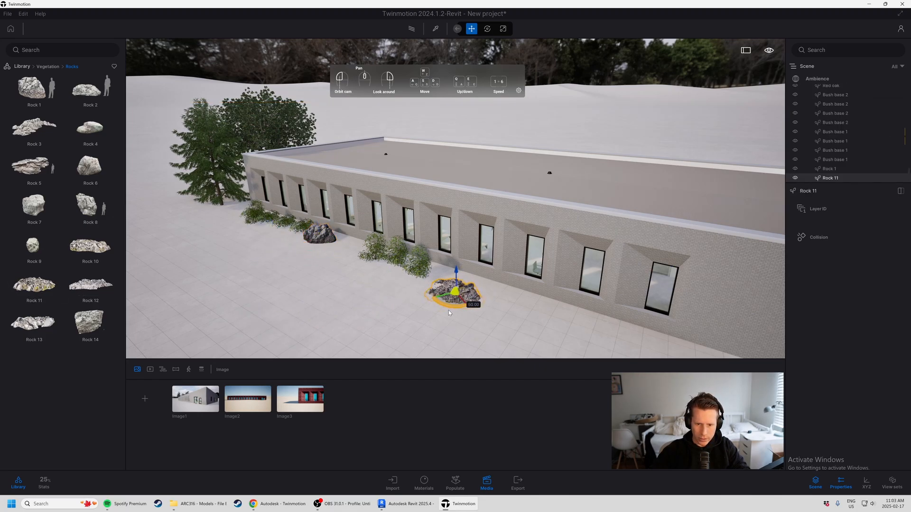
left_click_drag(454, 302, 341, 253)
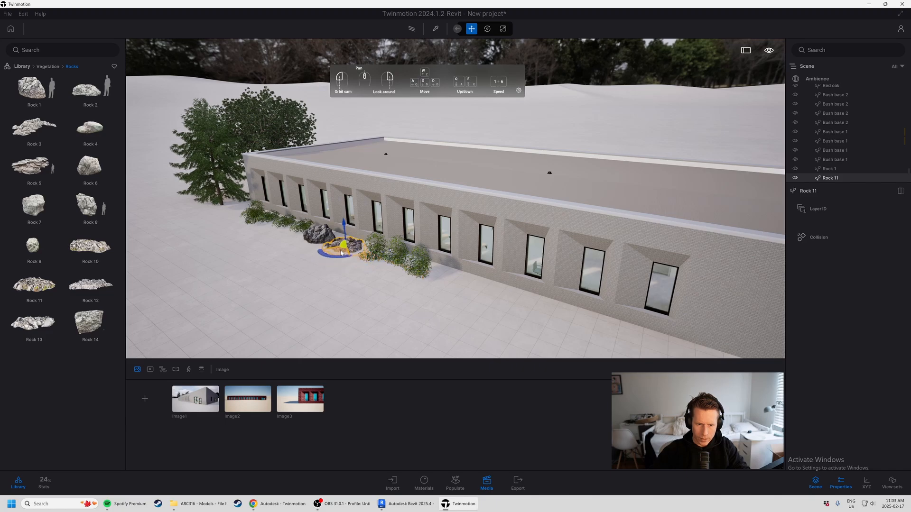
key("s")
key("d")
left_click(343, 303)
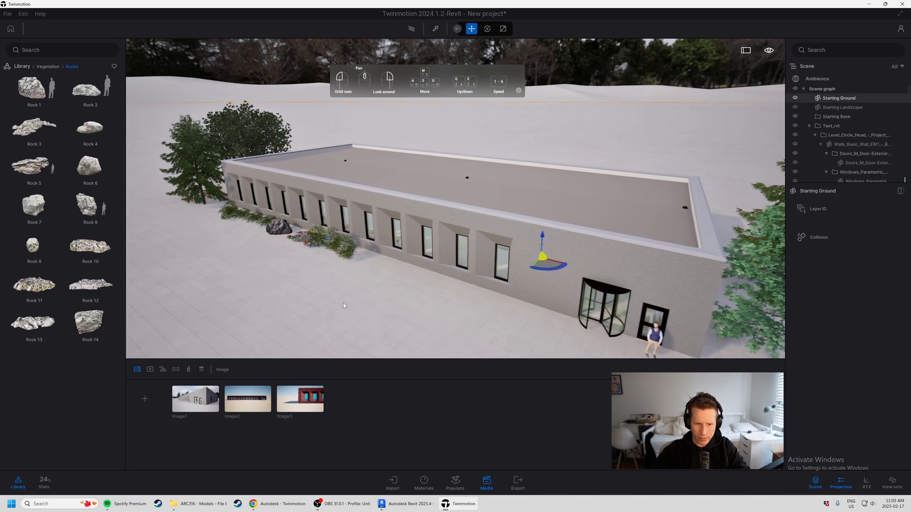
Step: Place Rock 10 at the entrance-side end of the Bush base 1 cluster and Rock 5 farther along toward the revolving door
left_click(90, 323)
left_click_drag(98, 245, 387, 269)
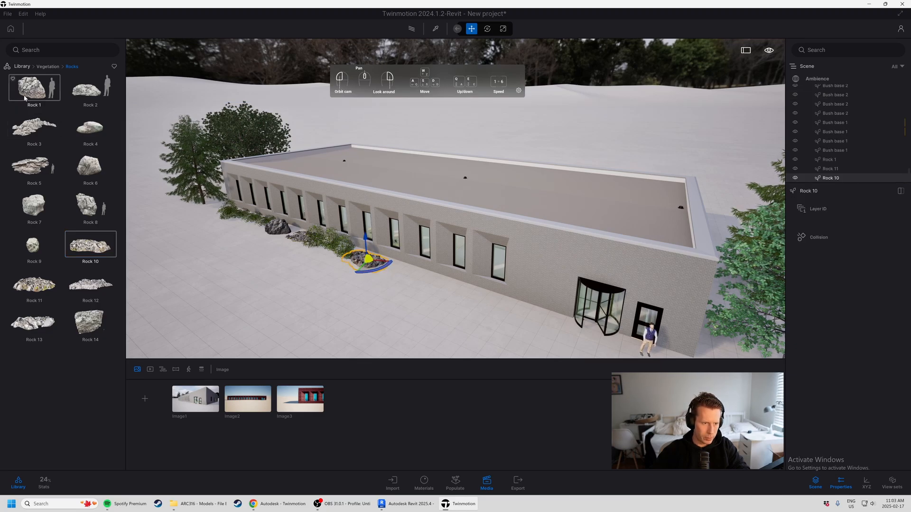
left_click_drag(40, 162, 450, 307)
left_click_drag(400, 333, 383, 322)
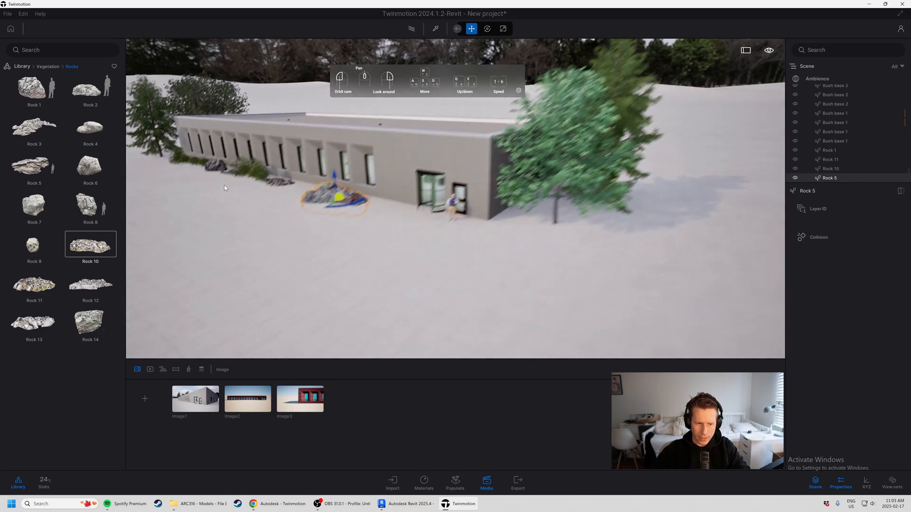
left_click(47, 67)
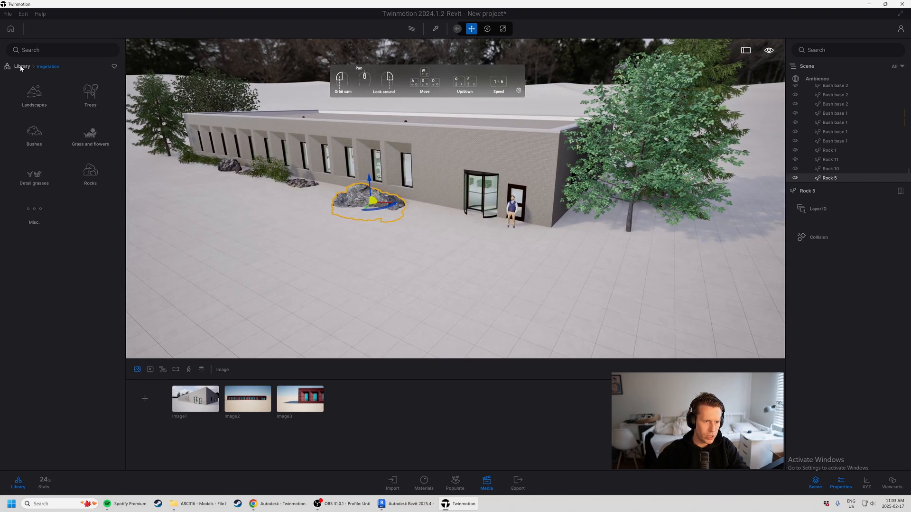
left_click(38, 102)
left_click(56, 68)
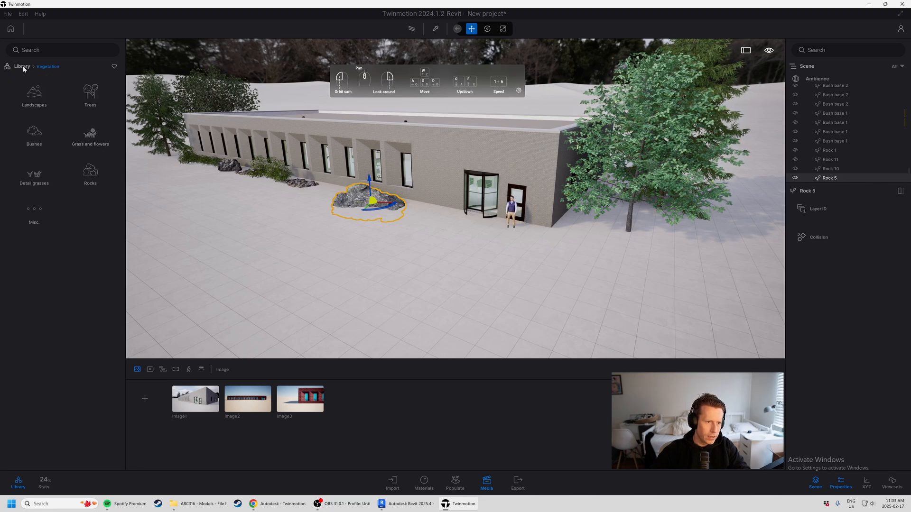
left_click(39, 213)
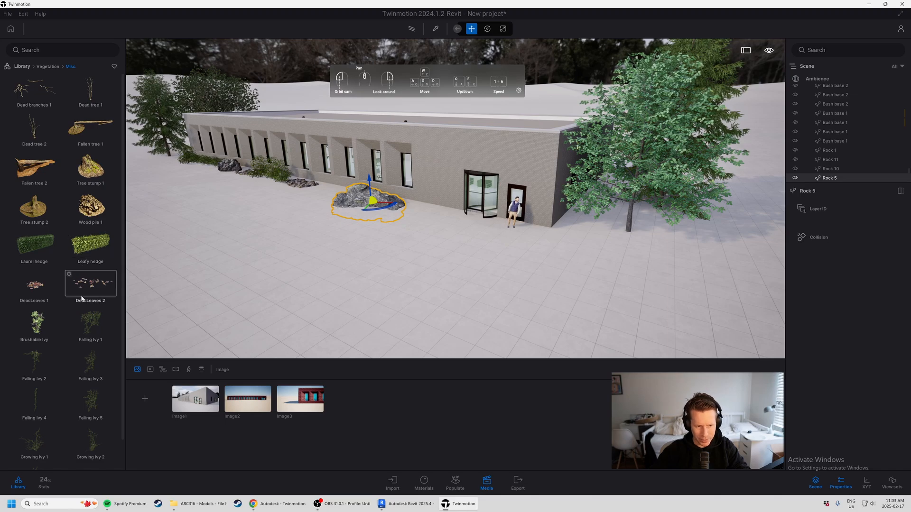
scroll(74, 306, "down", 1)
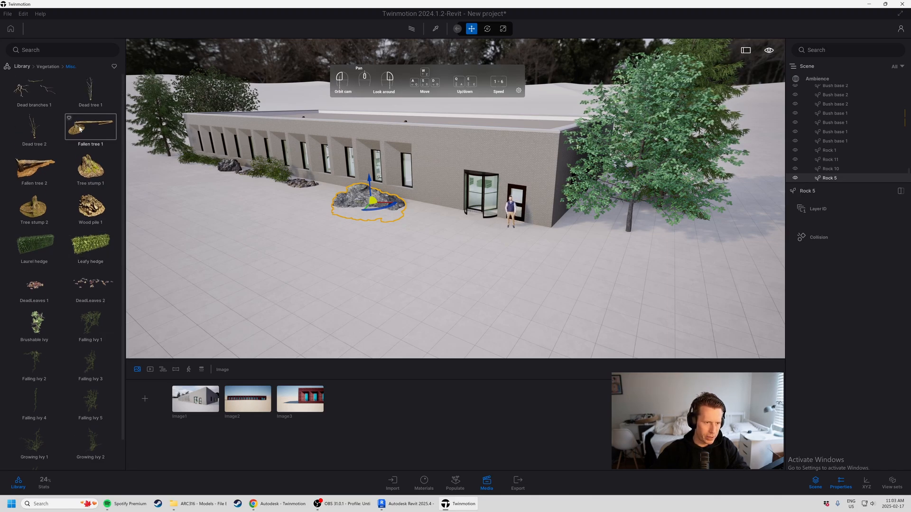
left_click(49, 66)
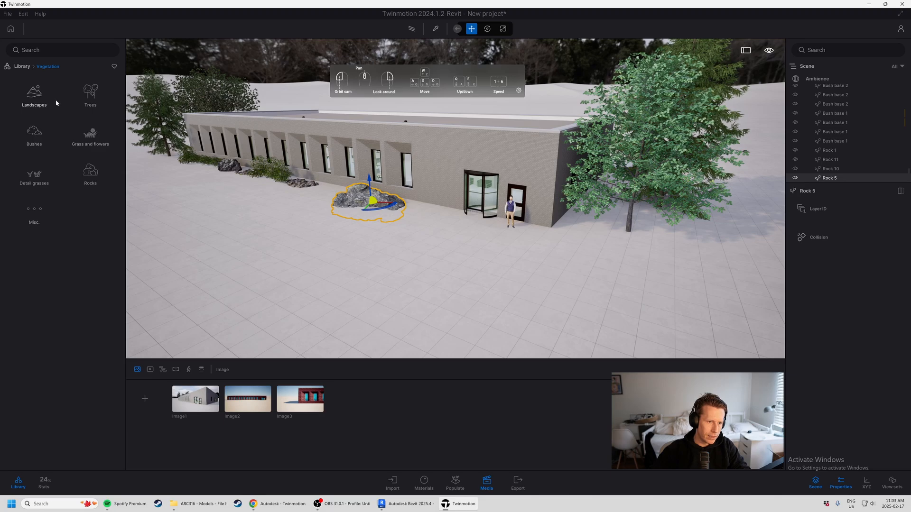
Step: Open the Benches category of the city objects and place the Lily bench between Rock 5 and the revolving door
left_click(23, 66)
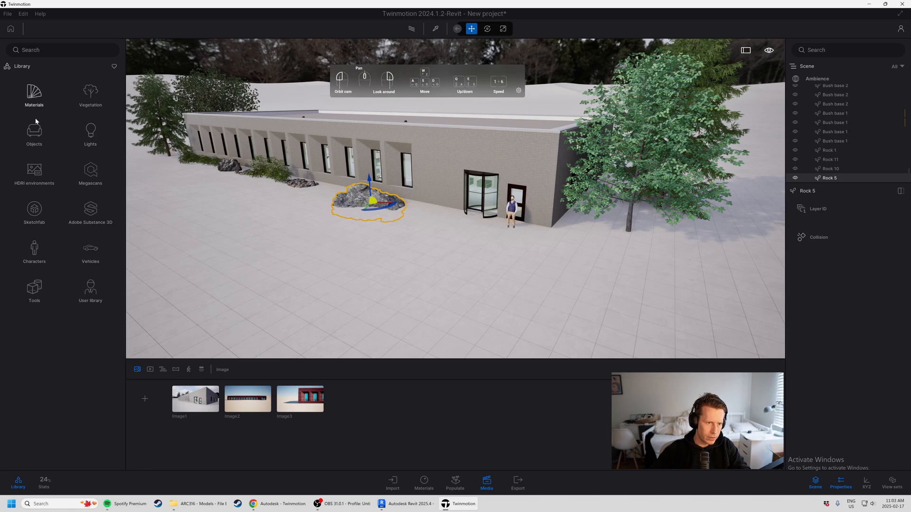
left_click(33, 133)
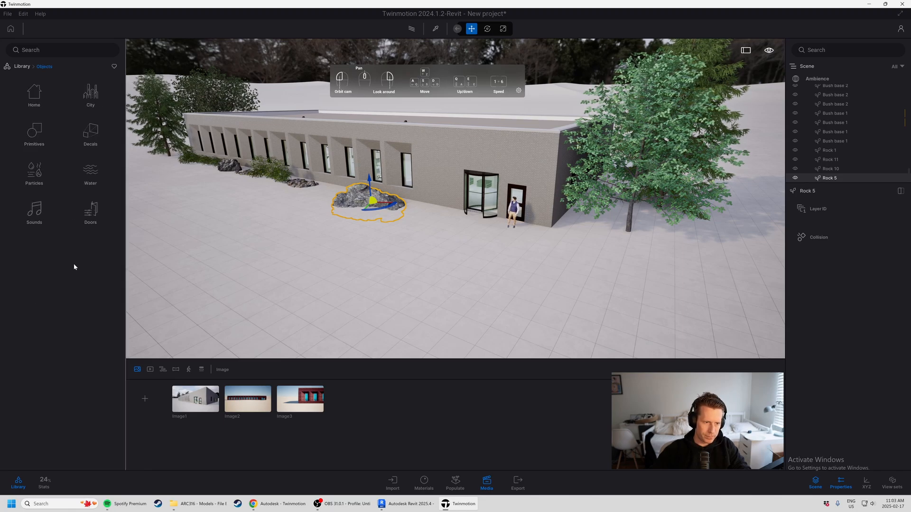
left_click(89, 101)
left_click(33, 100)
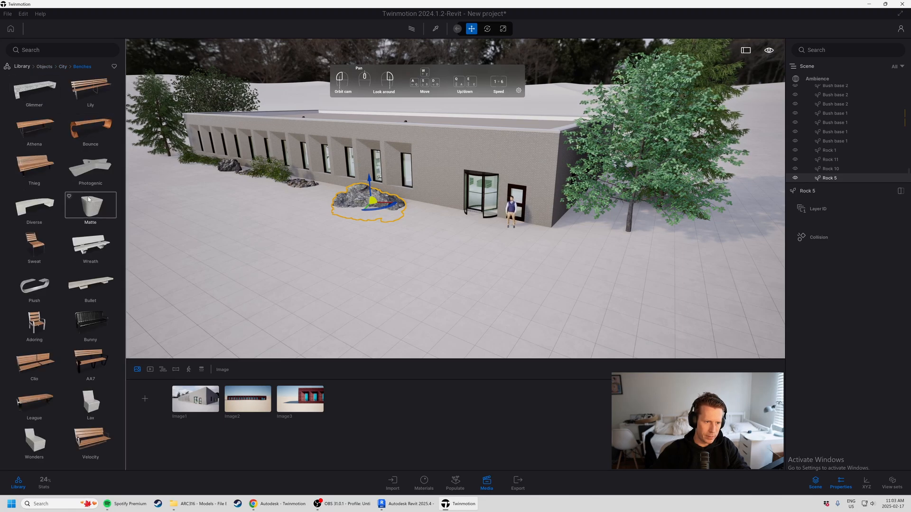
key("w")
left_click_drag(89, 93, 354, 308)
left_click(420, 237)
Step: Examine the landscaped facade from farther away and from the entrance side of the building
scroll(355, 309, "down", 2)
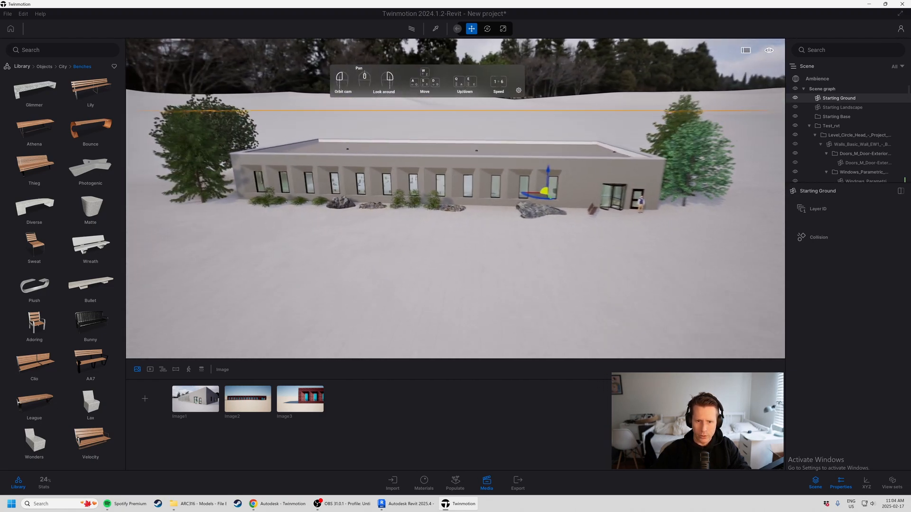
right_click_drag(355, 306, 466, 189)
key("s")
key("d")
key("q")
key("d")
key("w")
key("q")
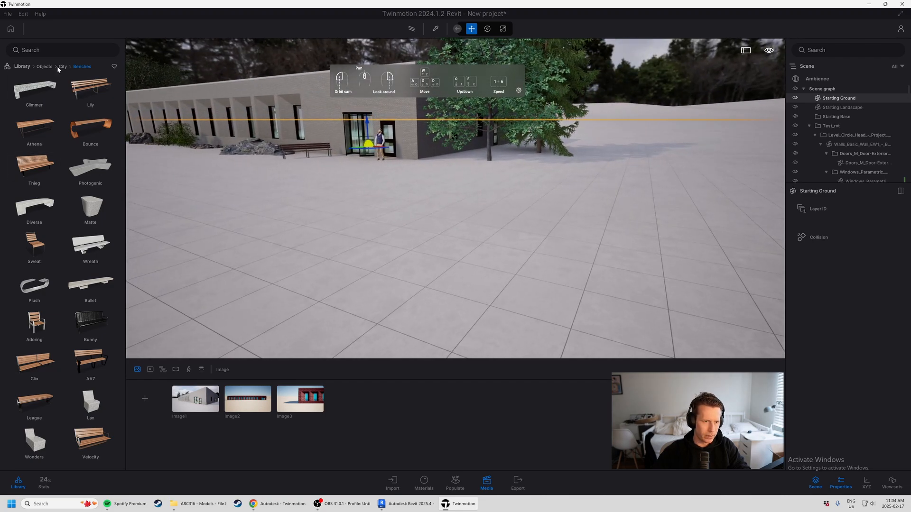
Step: Place a Bush base 1 from the vegetation library near the entrance-side tree and move it beside the building corner
left_click(24, 67)
left_click(90, 94)
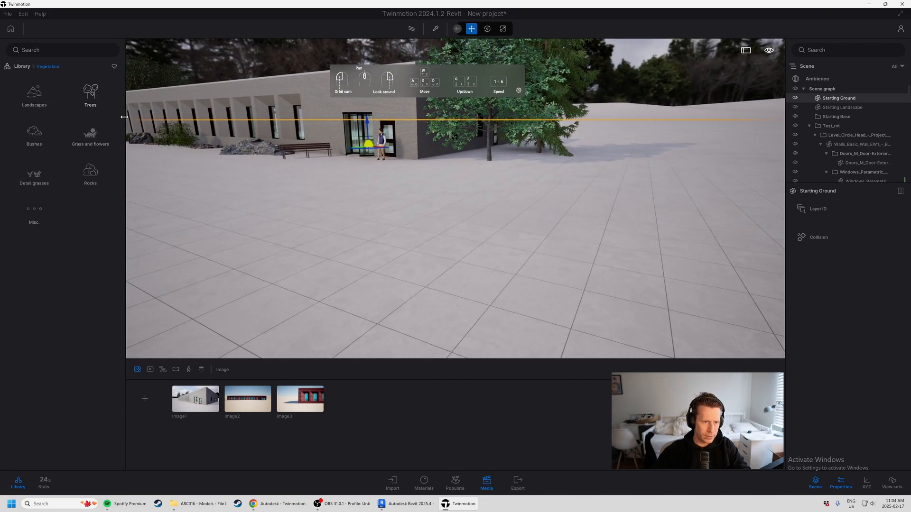
left_click(46, 134)
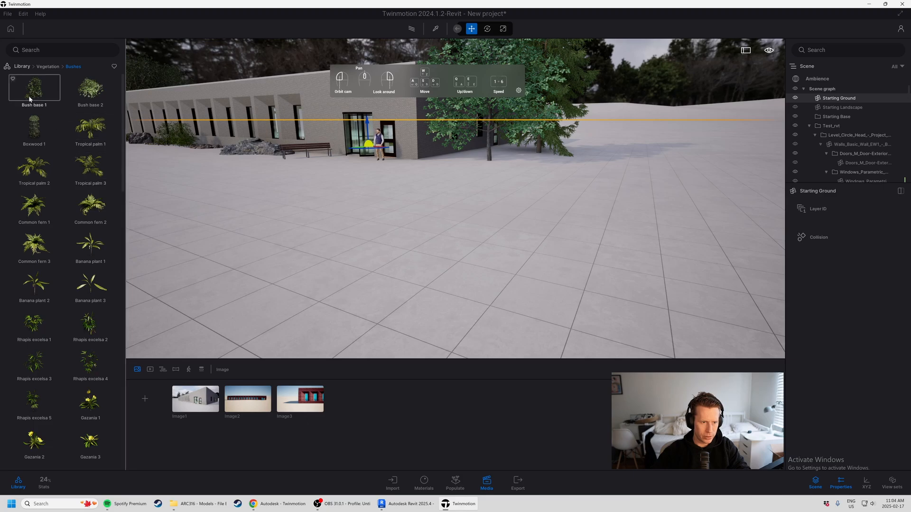
left_click_drag(29, 98, 468, 161)
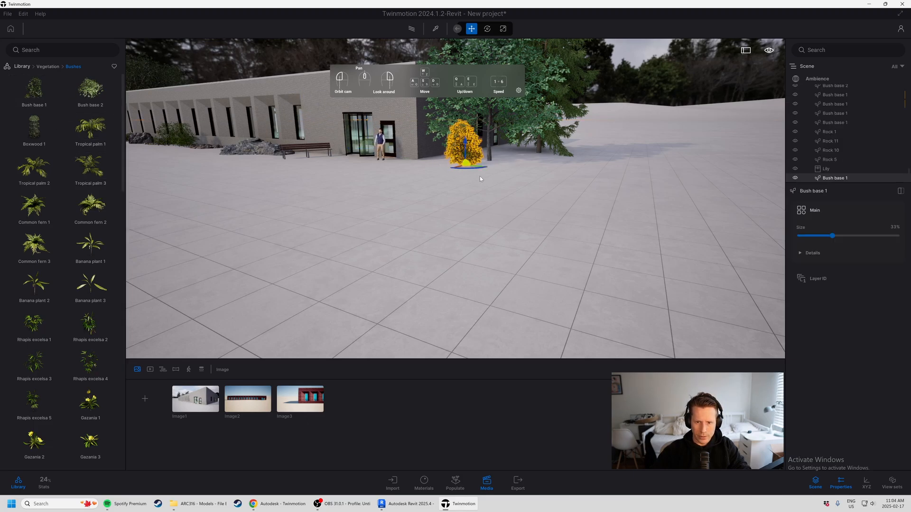
mouse_move(479, 175)
right_mouse_down()
mouse_move(427, 204)
mouse_move(481, 175)
right_mouse_up()
key("e")
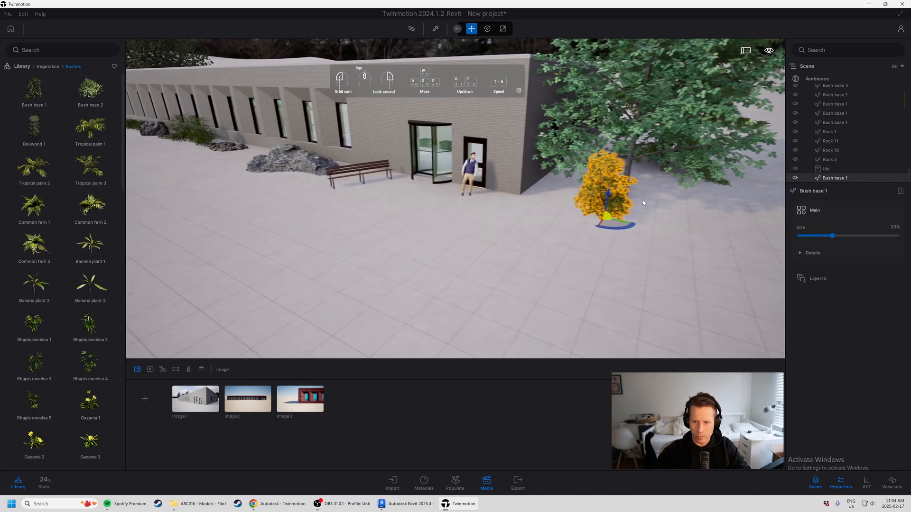
left_click_drag(613, 226, 579, 198)
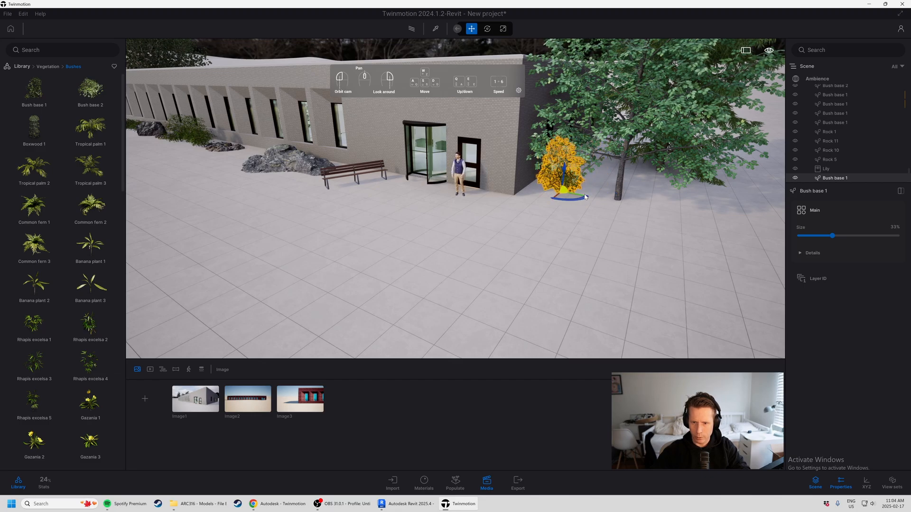
right_click_drag(582, 228, 626, 229)
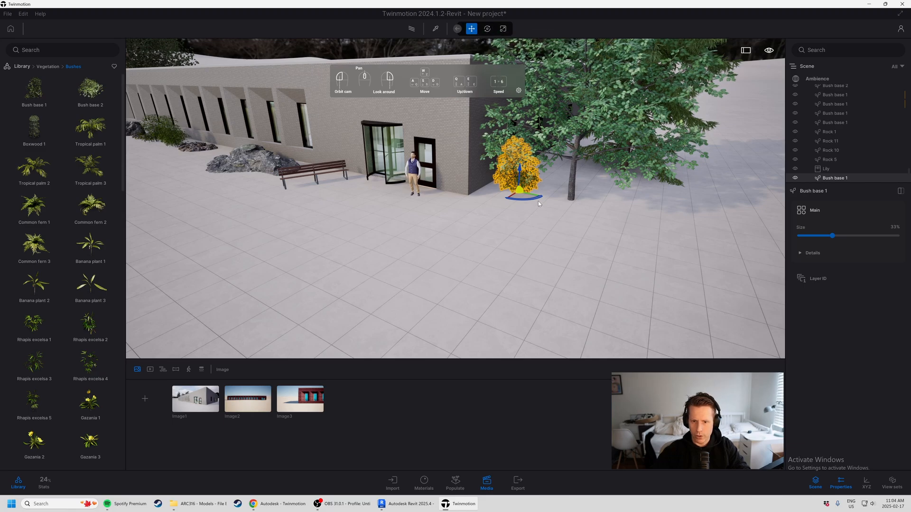
Step: Rotate the Bush base 1 between the building corner and the entrance-side tree and shift it slightly toward the trunk
mouse_move(538, 203)
left_mouse_down()
mouse_move(522, 204)
mouse_move(545, 204)
mouse_move(538, 215)
left_mouse_up()
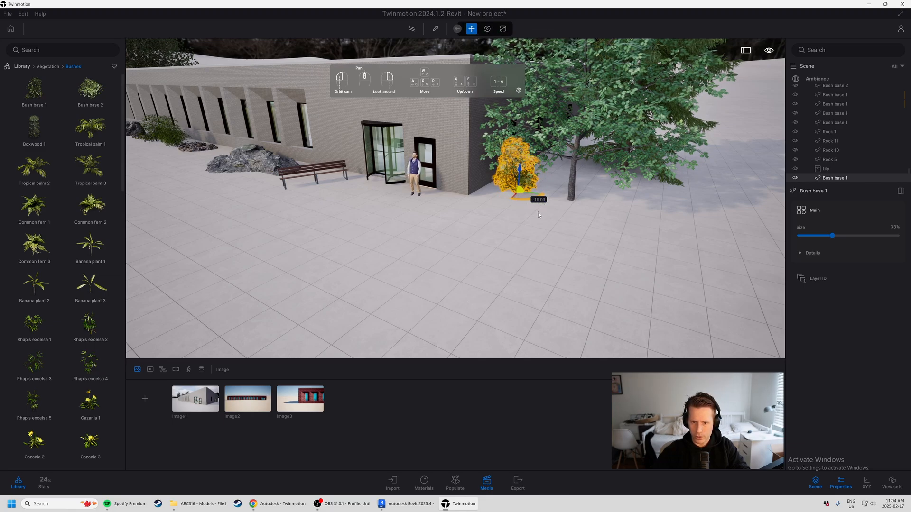
left_click(487, 28)
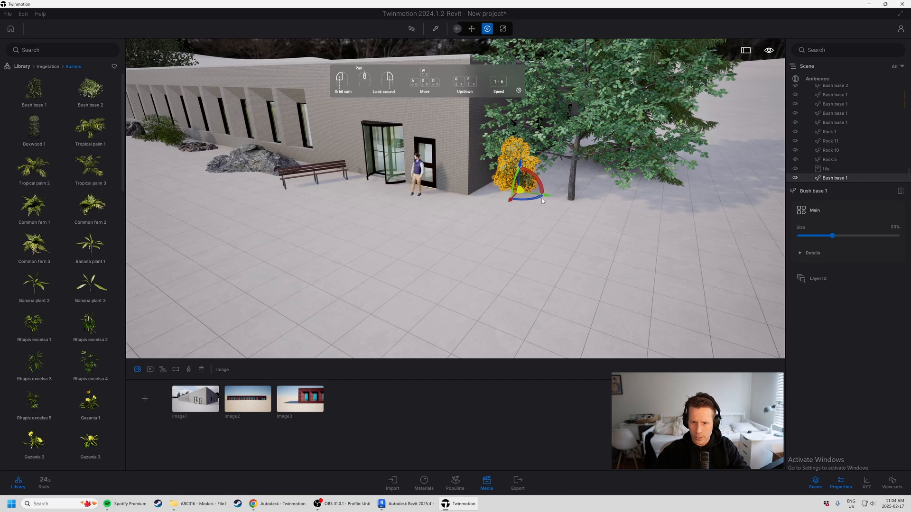
left_click_drag(542, 199, 515, 178)
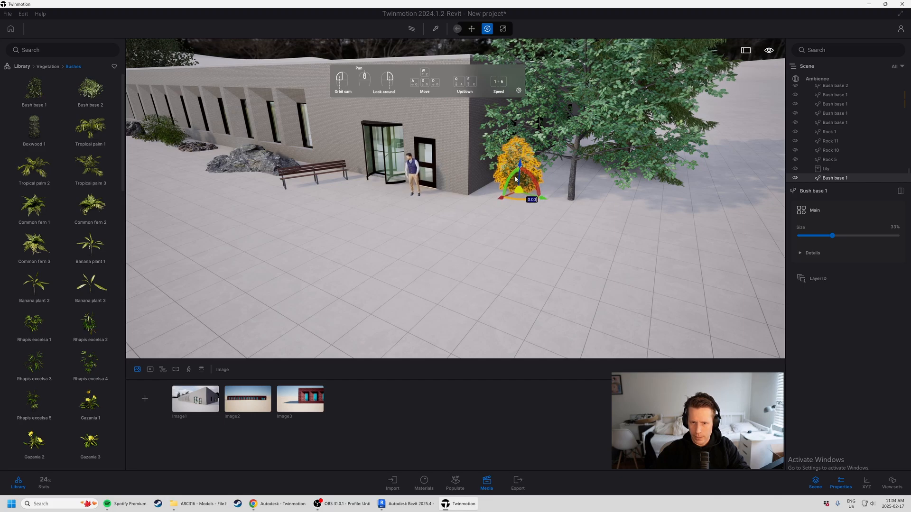
left_click(472, 29)
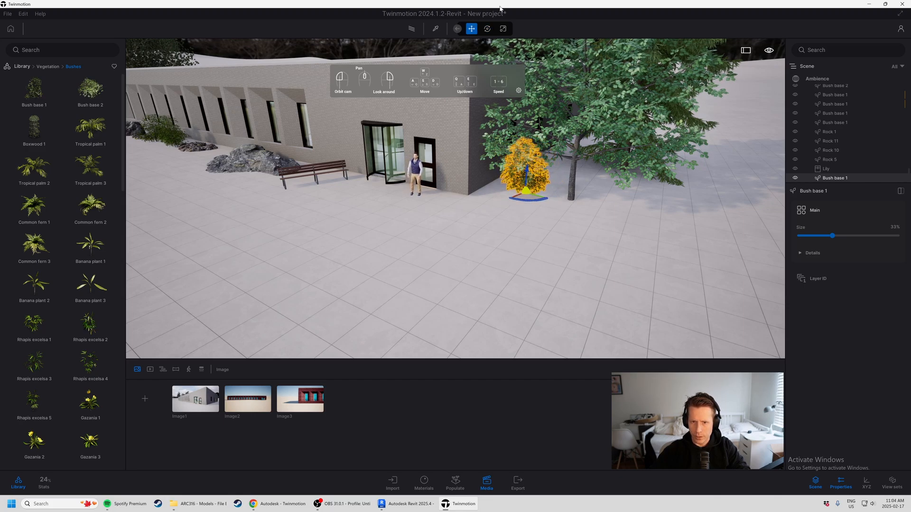
Step: Scale up the Bush base 1 beside the building corner in width and height
left_click(503, 28)
left_click_drag(549, 200, 499, 205)
left_click_drag(526, 169, 527, 156)
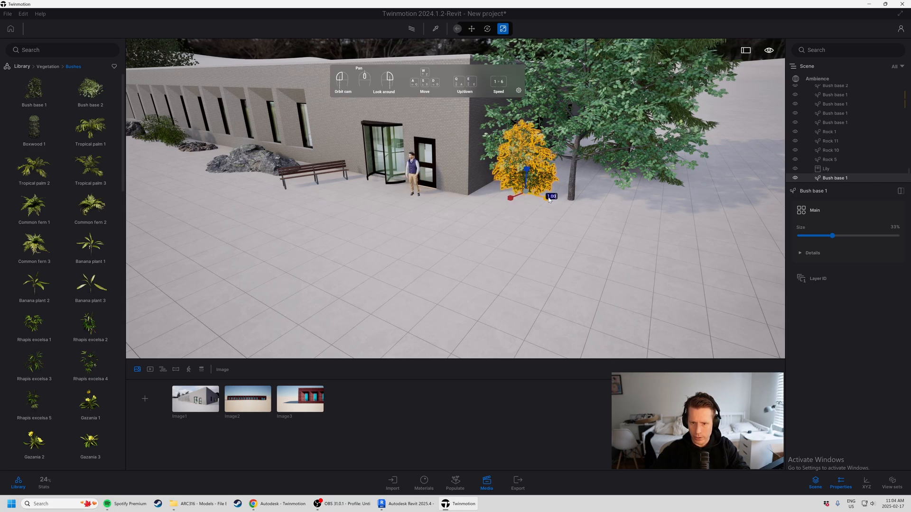
left_click_drag(549, 199, 546, 200)
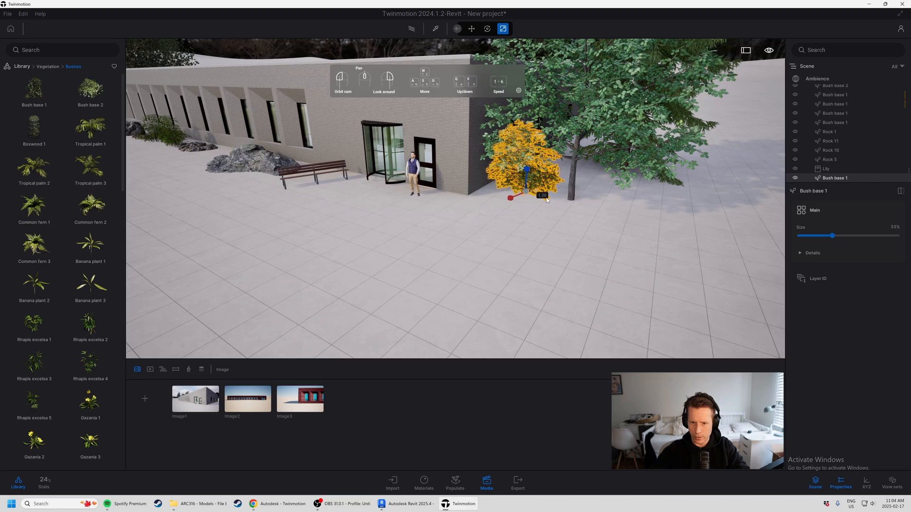
left_click(526, 175)
left_click(527, 178)
left_click(529, 203)
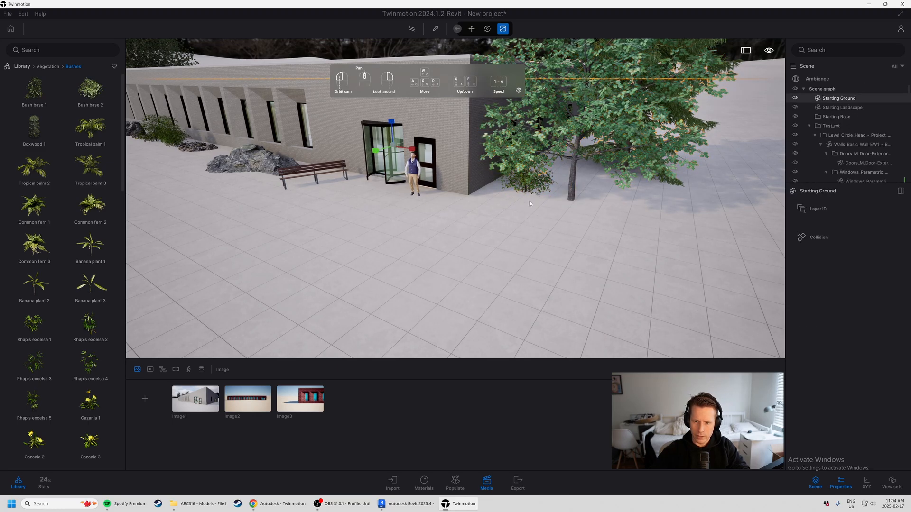
Step: Set the size of the Bush base 1 beside the building corner to 43% and deselect it
left_click(520, 191)
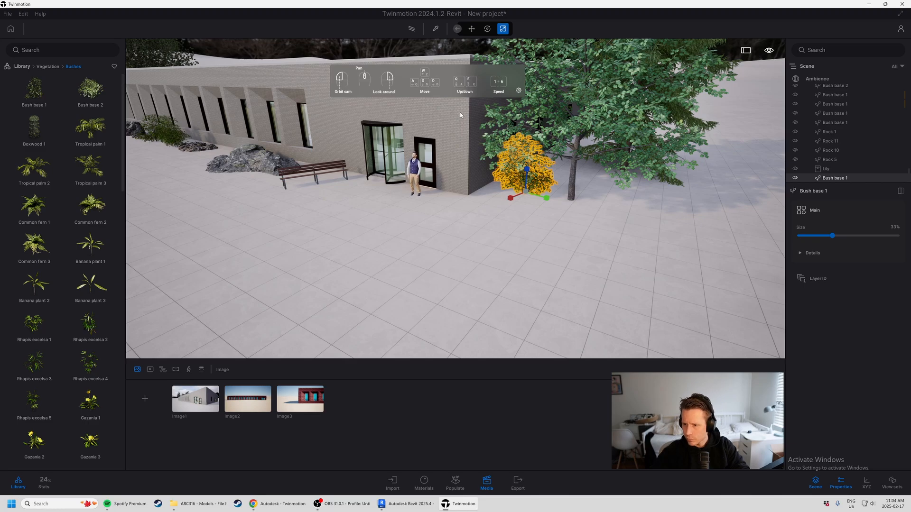
mouse_move(833, 236)
left_mouse_down()
mouse_move(850, 236)
mouse_move(841, 237)
left_mouse_up()
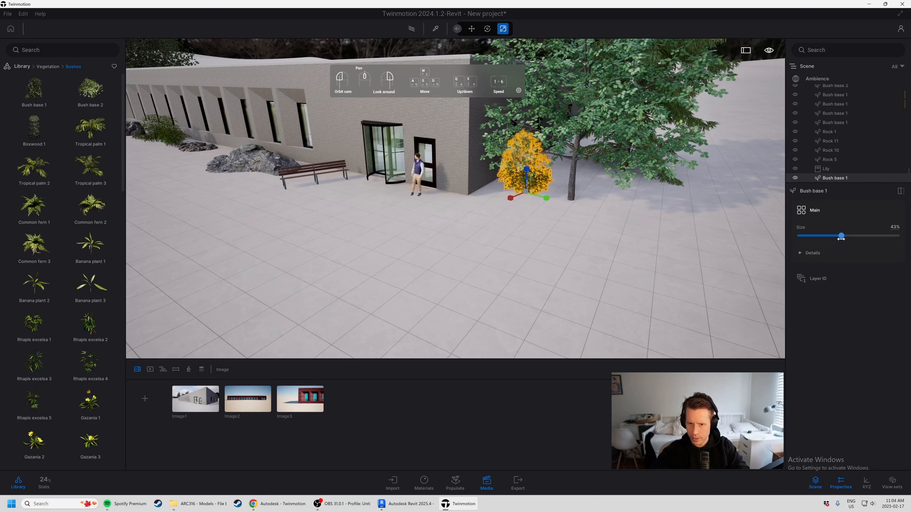
left_click(535, 208)
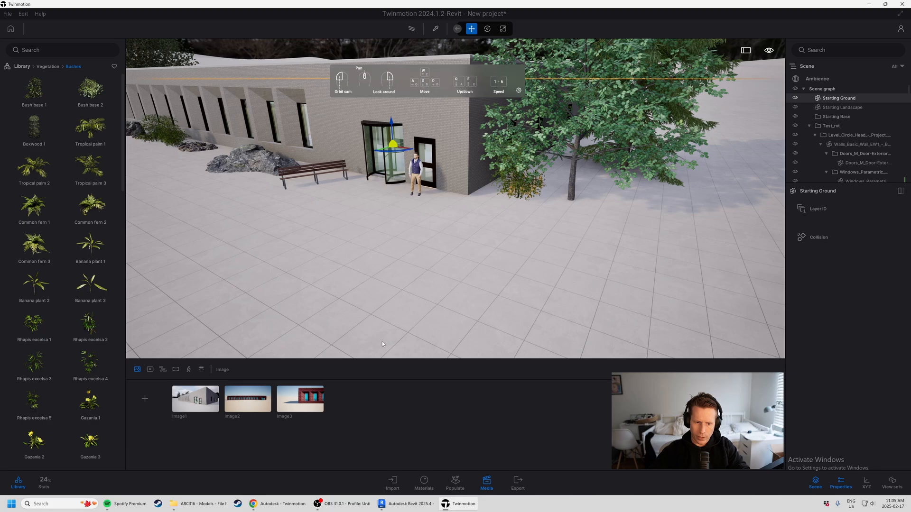
Step: Reframe the saved Image1 on the entrance, bench and corner tree, update its view, and exit media mode
left_click(196, 405)
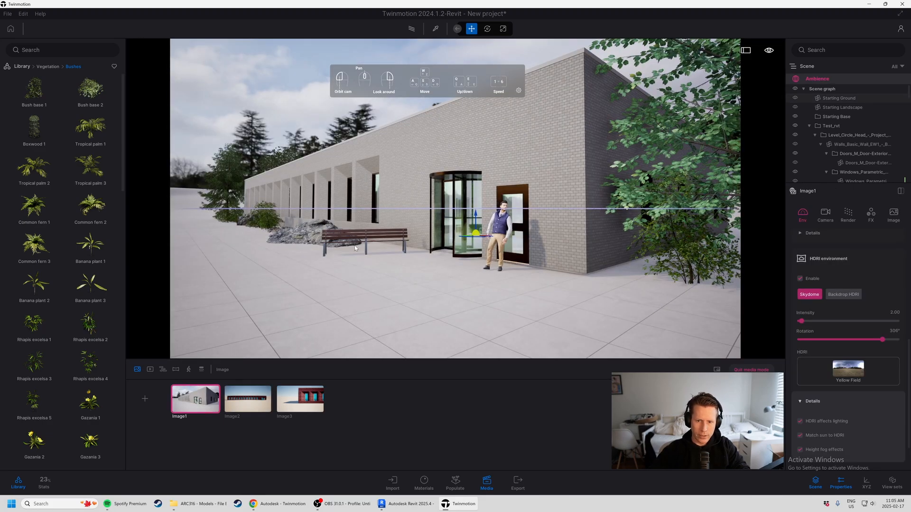
right_click_drag(358, 251, 378, 243)
mouse_move(201, 386)
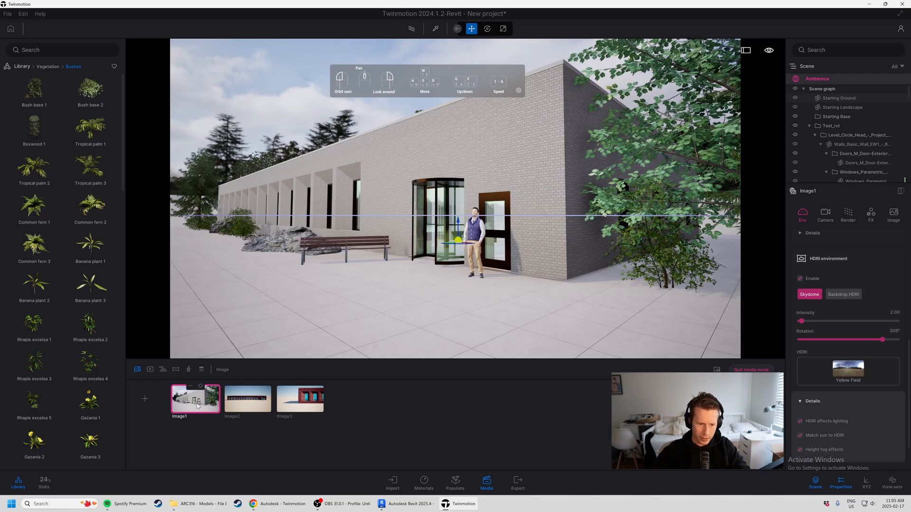
left_click(253, 399)
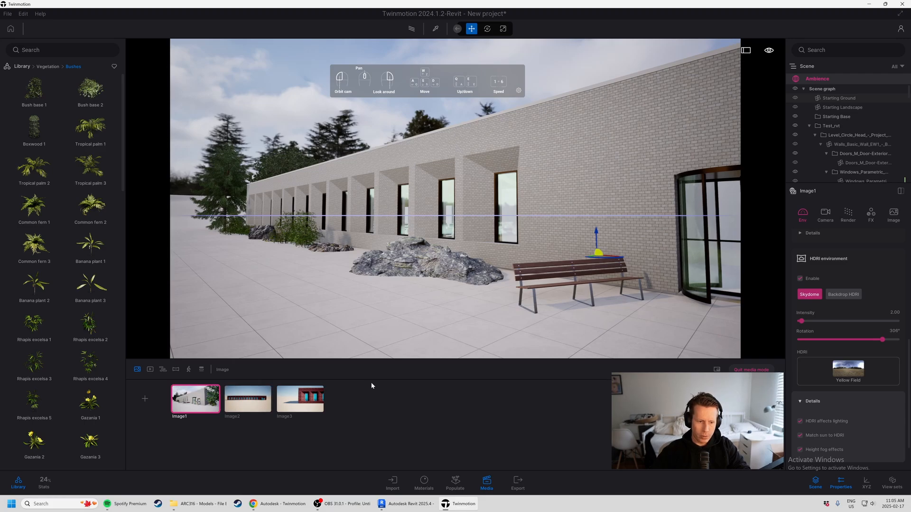
left_click(757, 369)
Step: Apply the Slightly worn bronze material to the roof-edge cap above the entrance facade
right_click_drag(302, 94, 302, 115)
key("s")
key("d")
key("w")
key("e")
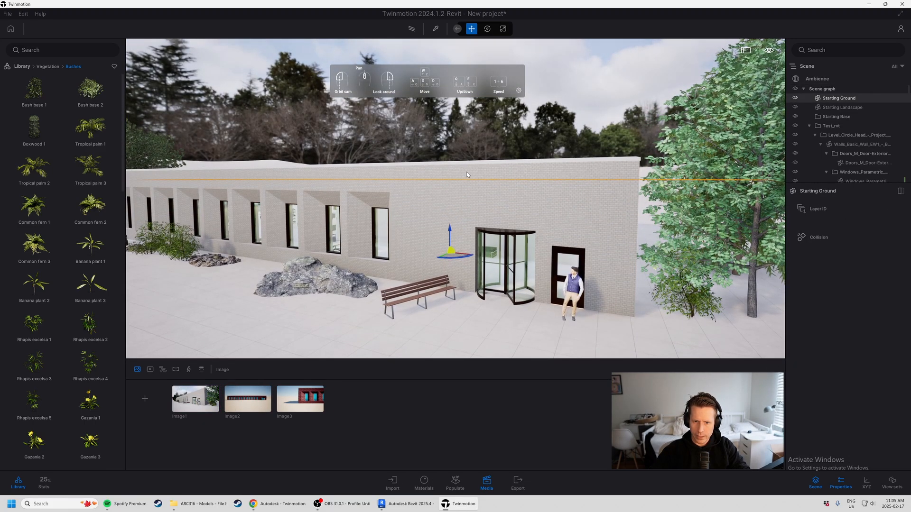
key("w")
key("e")
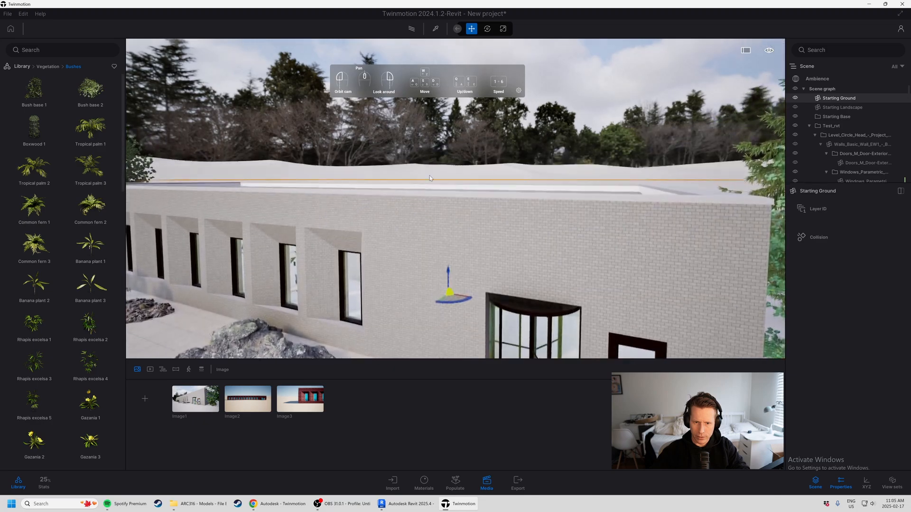
right_click_drag(482, 180, 497, 191)
right_click_drag(304, 328, 309, 331)
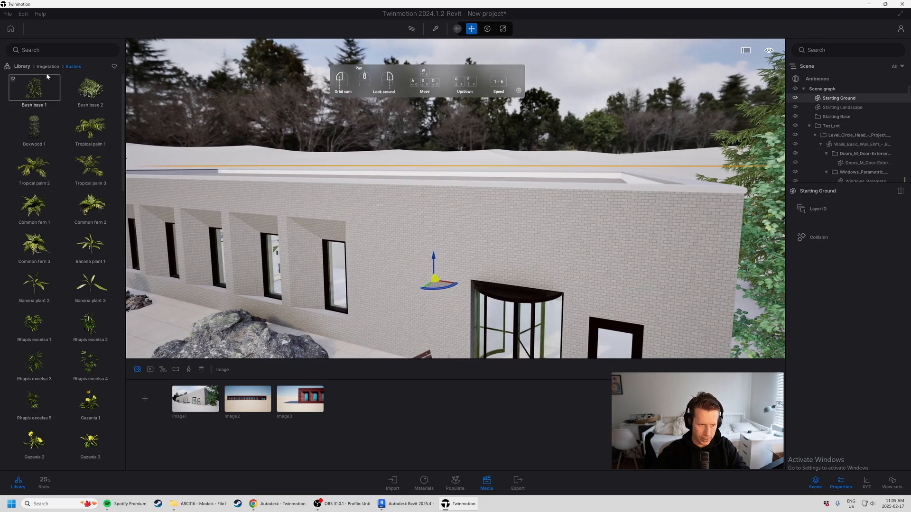
left_click(432, 480)
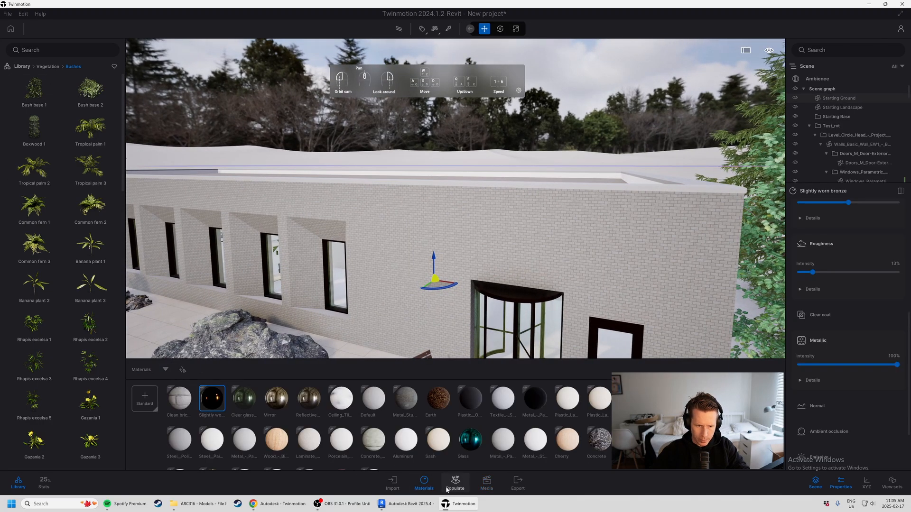
left_click_drag(211, 398, 472, 181)
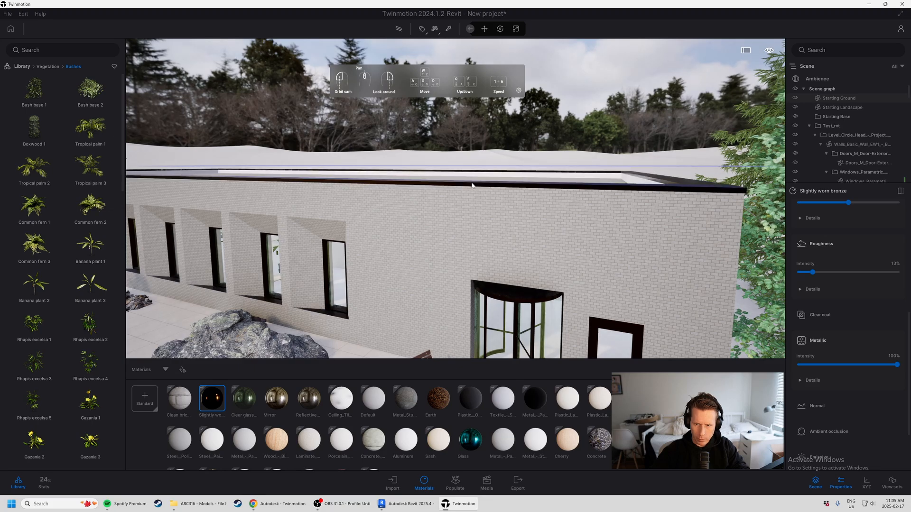
Step: Examine the roof edge and the planting along the whole window facade from farther away
key("s")
key("a")
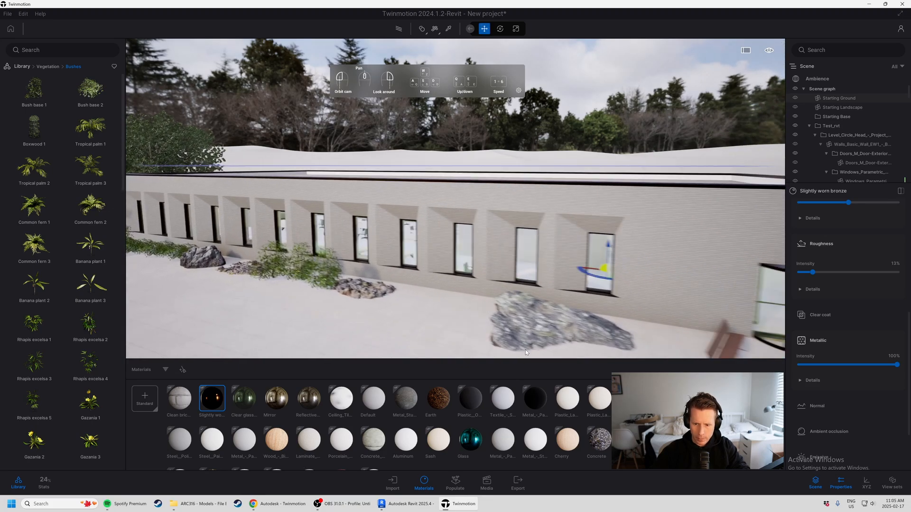
key("a")
right_click_drag(460, 341, 377, 310)
key("s")
key("s")
key("w")
key("s")
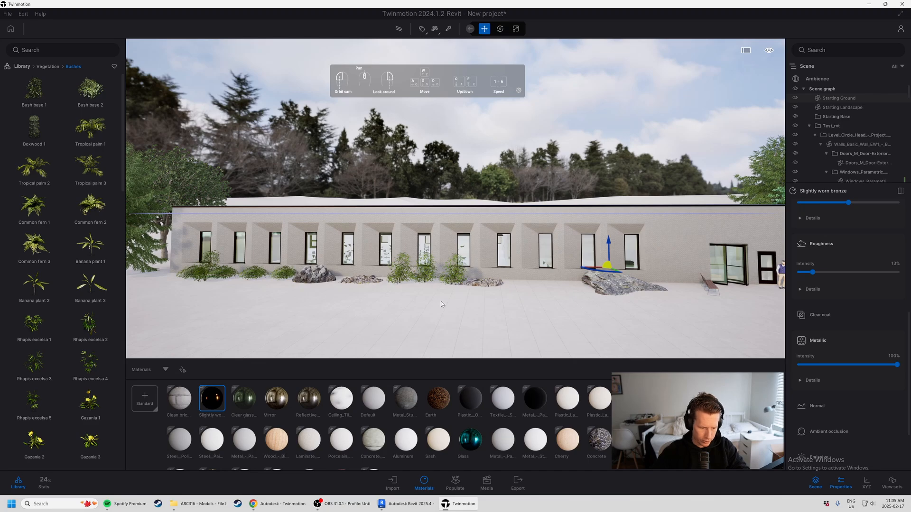
key("e")
key("q")
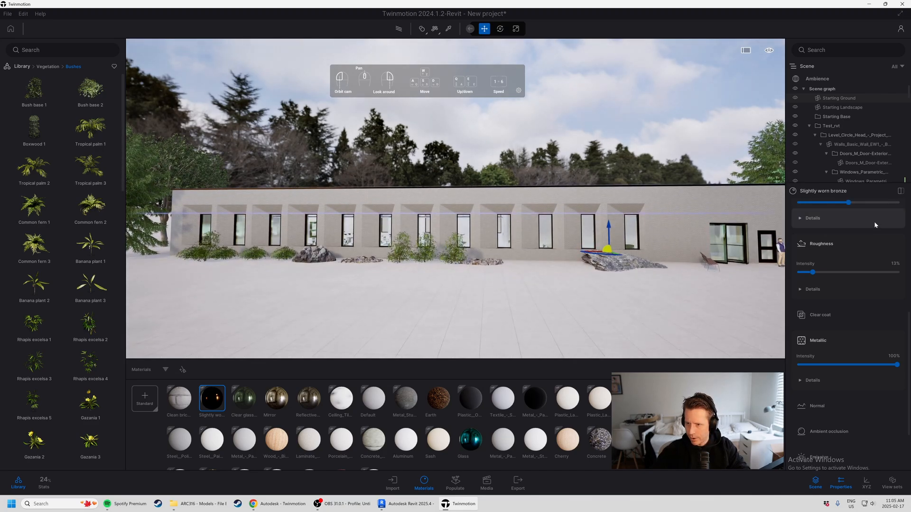
Step: In the Ambience weather settings, set the season to winter and the weather to the middle precipitation setting
left_click(833, 78)
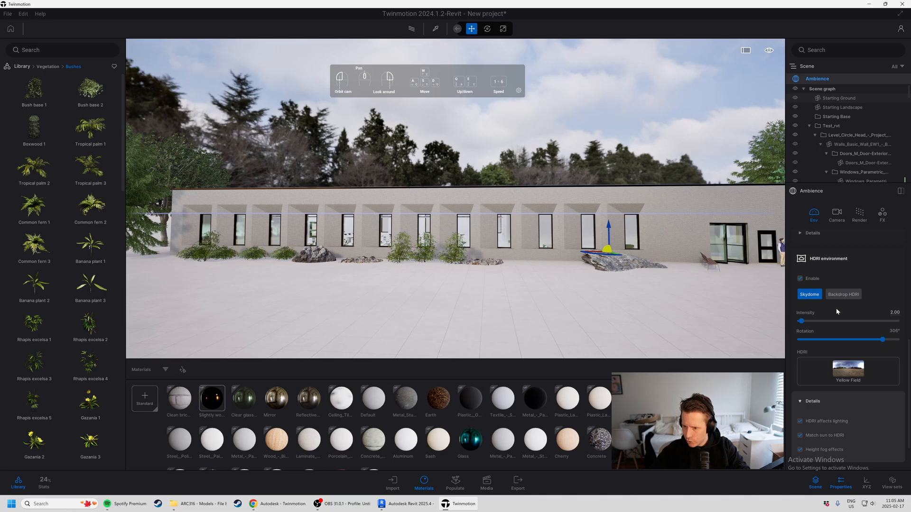
scroll(838, 312, "down", 2)
scroll(823, 428, "down", 8)
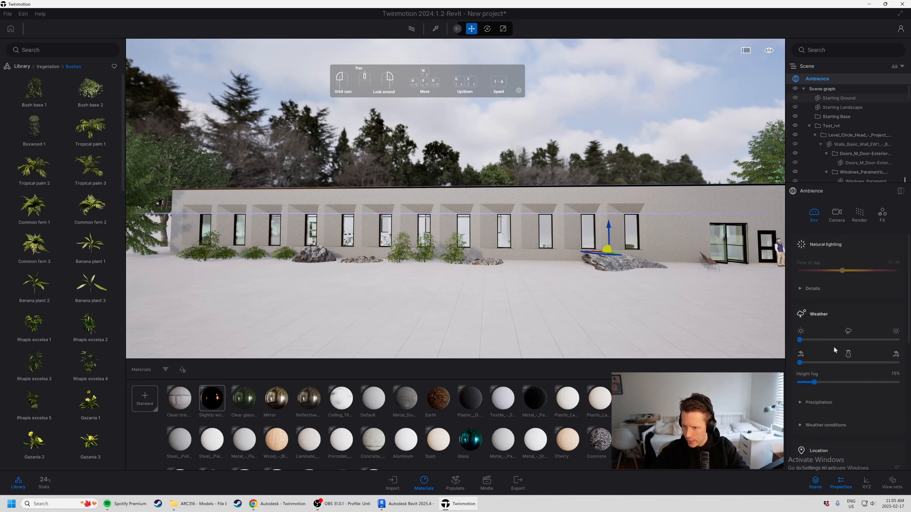
left_click_drag(802, 362, 850, 369)
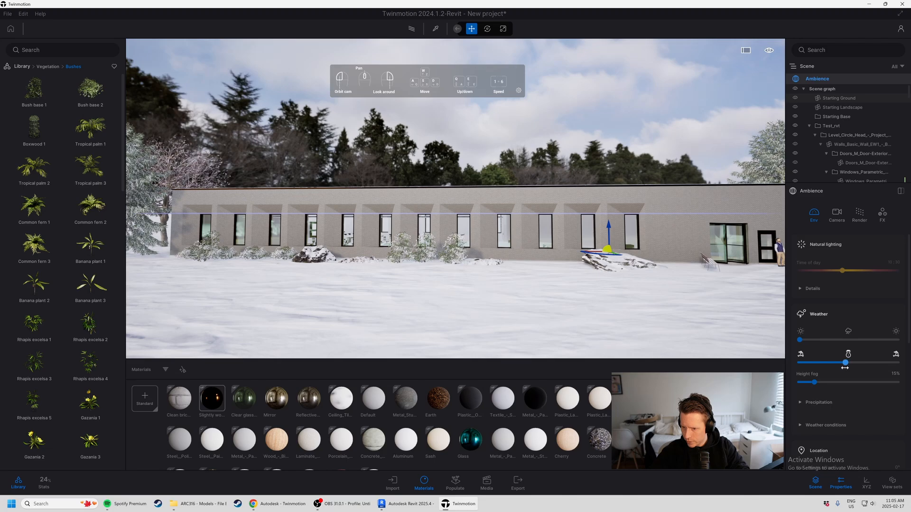
left_click_drag(800, 341, 845, 342)
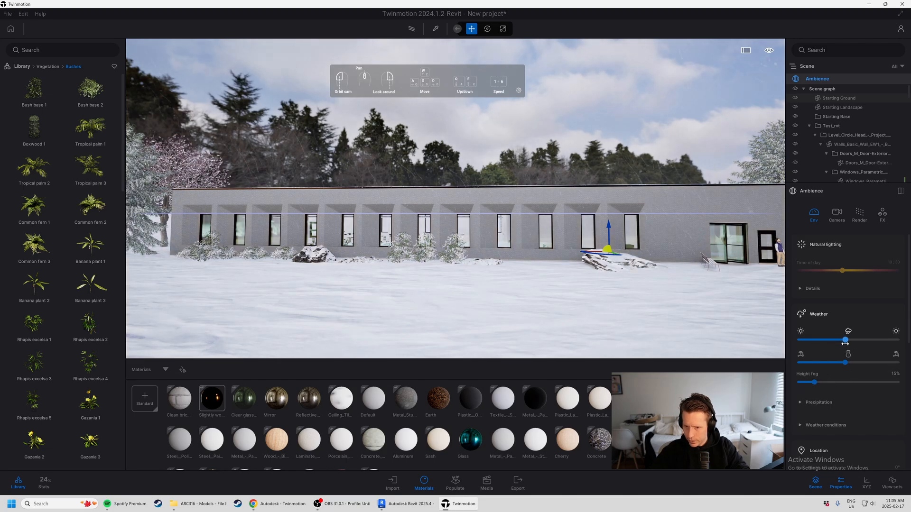
Step: Return to the library's main categories and examine the snow-covered facade, conifer, bushes and rocks from several distances and angles
key("w")
key("a")
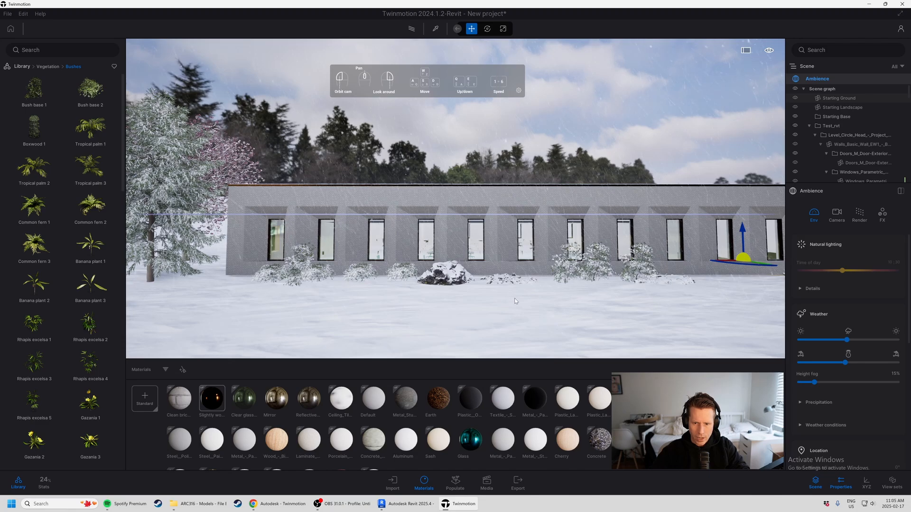
right_click_drag(523, 255, 522, 245)
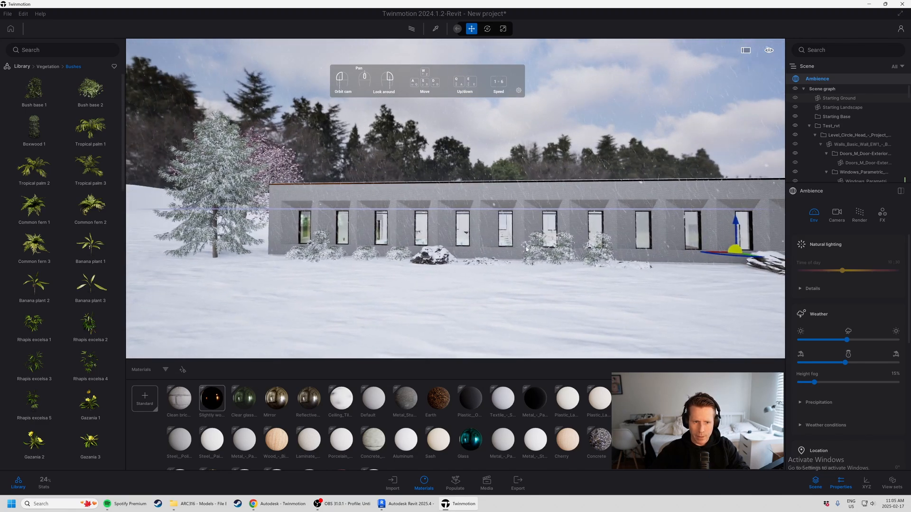
key("w")
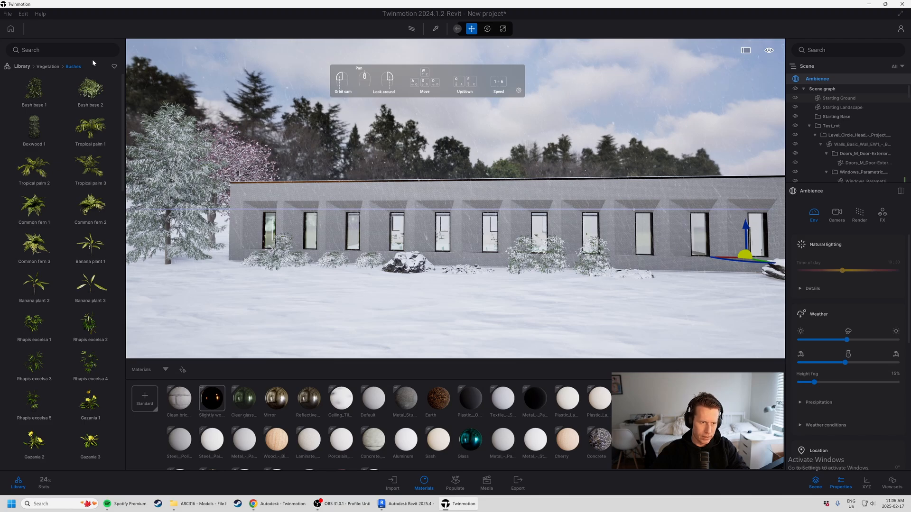
left_click(24, 66)
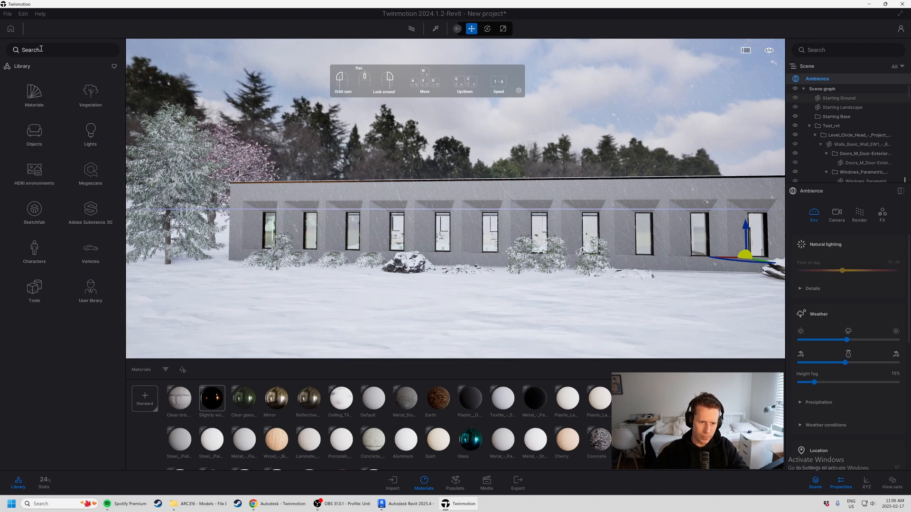
key("d")
right_click_drag(227, 144, 185, 145)
right_click_drag(590, 195, 406, 124)
key("d")
key("w")
key("w")
key("s")
key("e")
key("e")
key("w")
key("q")
key("w")
key("a")
key("s")
key("w")
key("a")
key("w")
key("d")
key("s")
key("s")
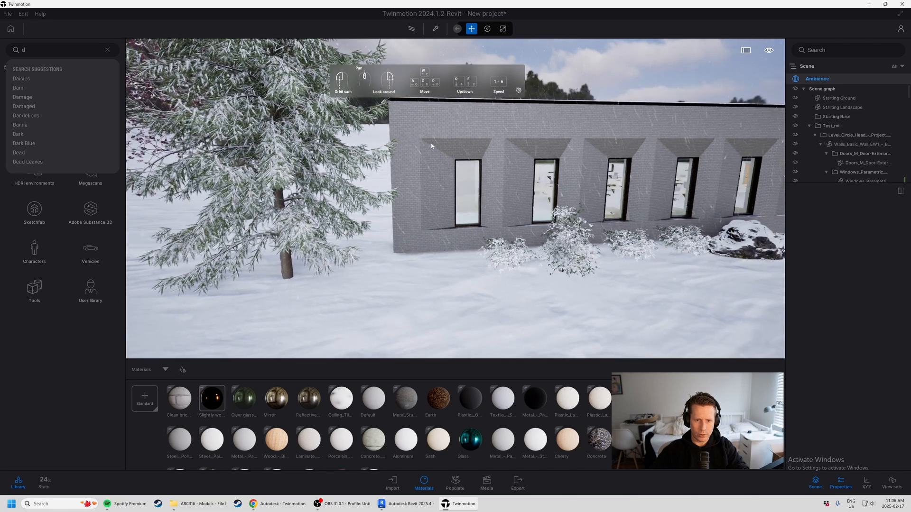
key("a")
key("d")
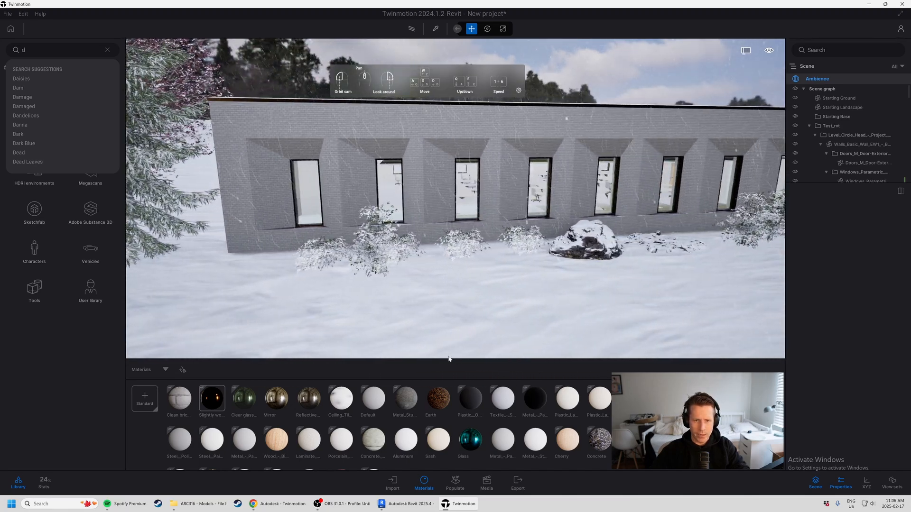
key("s")
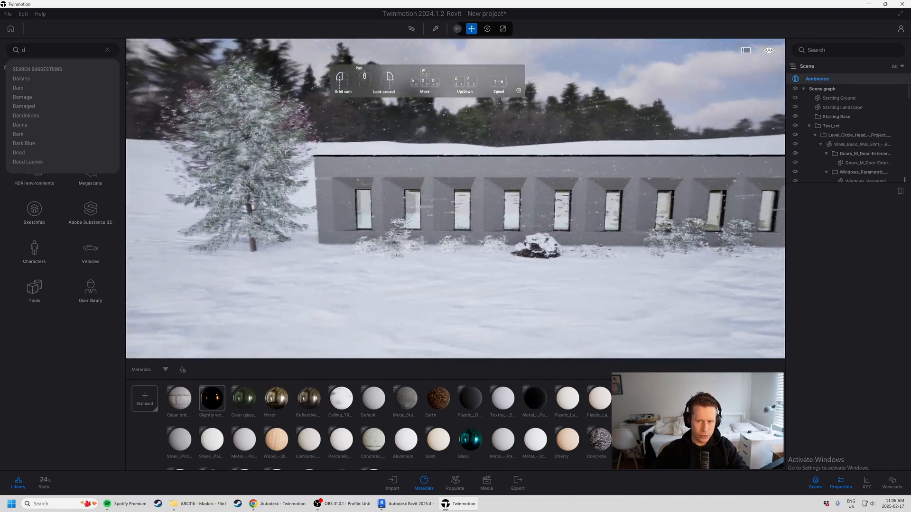
Step: Browse the library's outdoor and sky HDRI environments for one that suits the winter scene
left_click(108, 50)
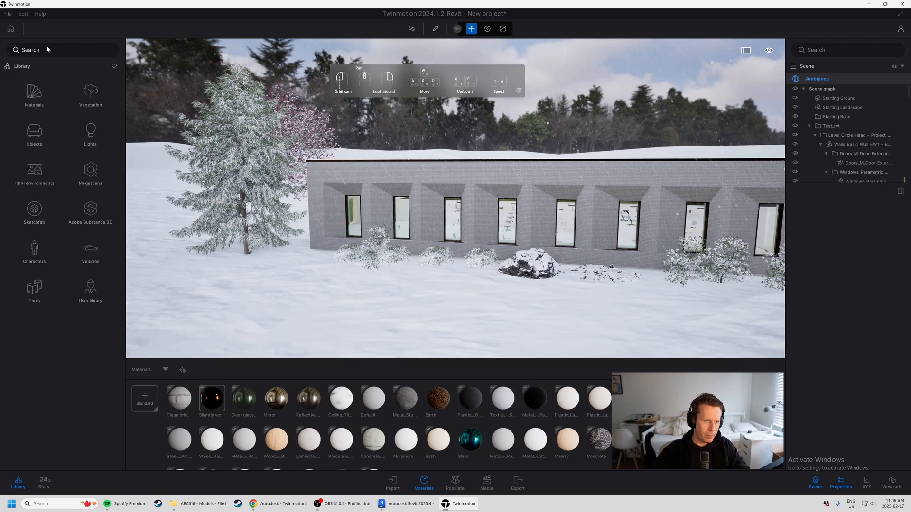
left_click(39, 183)
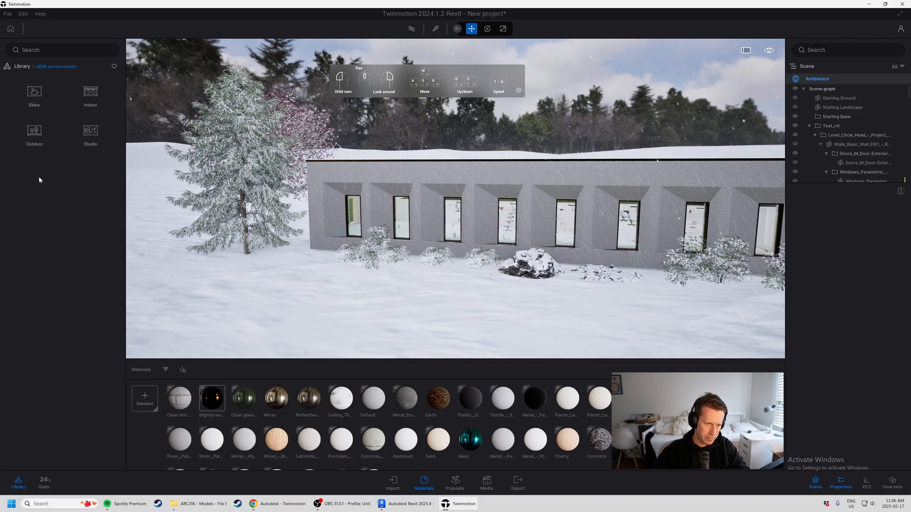
left_click(34, 133)
scroll(100, 294, "down", 2)
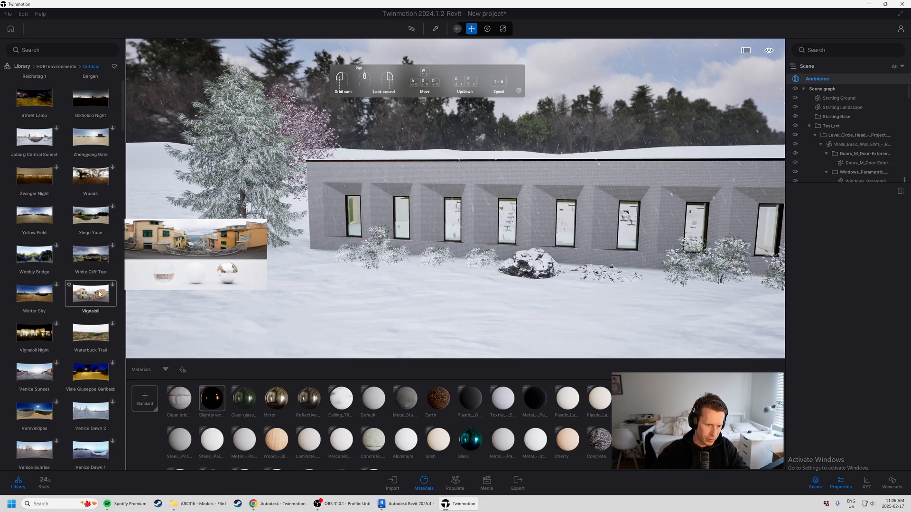
scroll(91, 356, "down", 6)
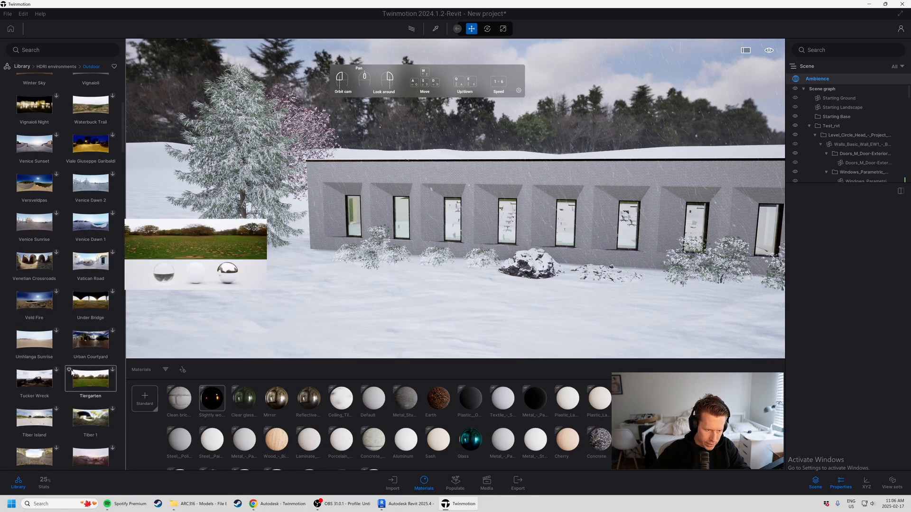
scroll(71, 369, "down", 4)
scroll(70, 368, "down", 5)
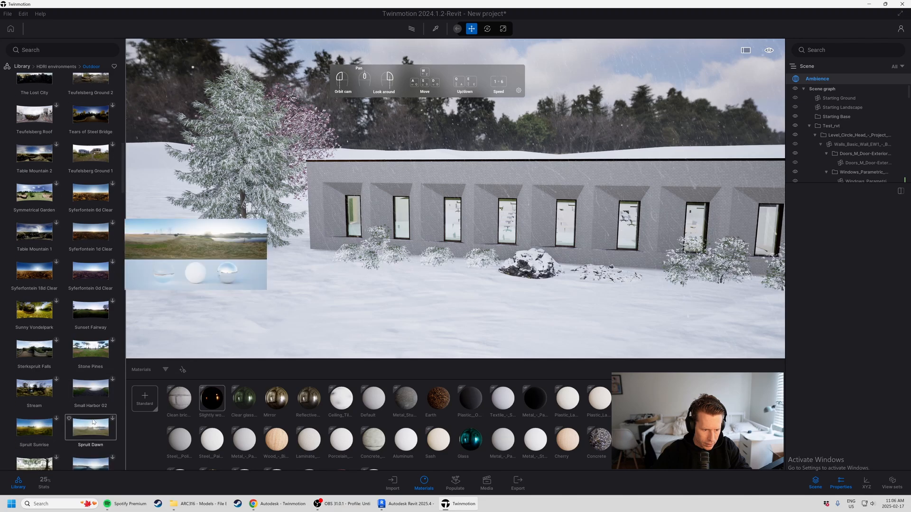
scroll(100, 441, "down", 3)
scroll(102, 448, "down", 1)
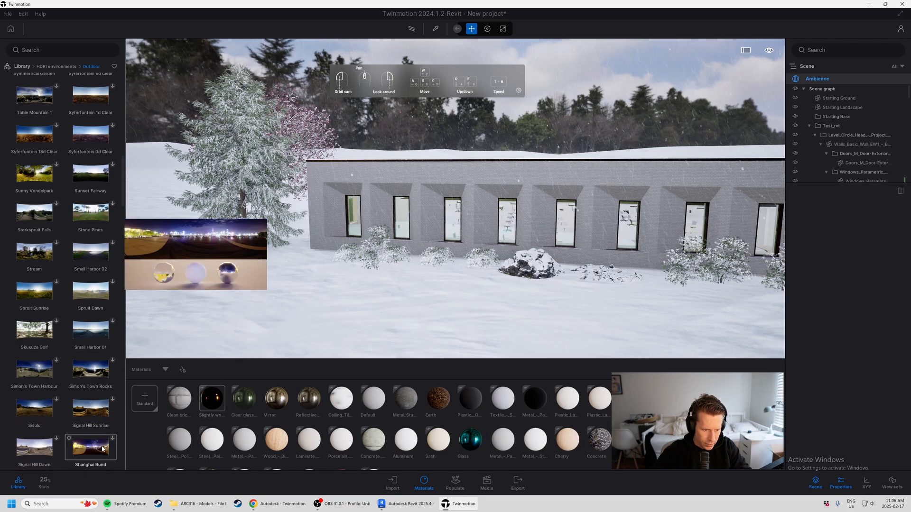
left_click(55, 67)
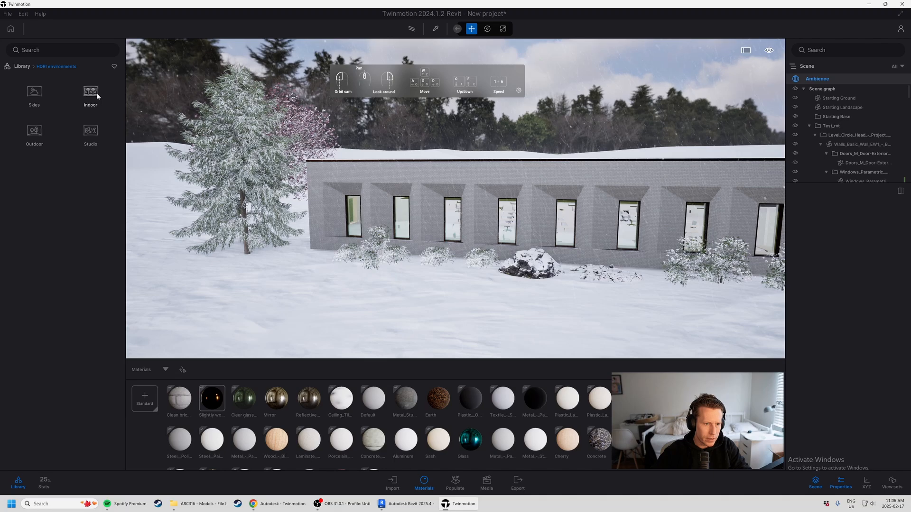
left_click(34, 95)
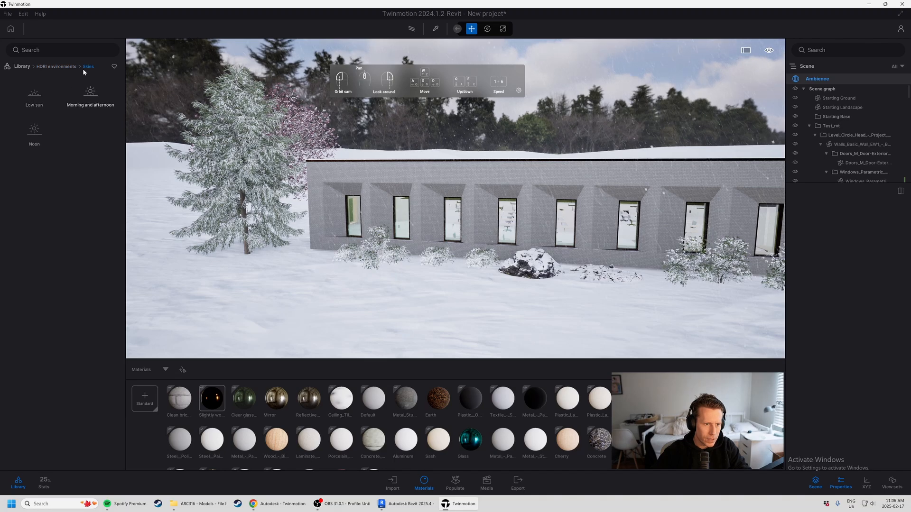
left_click(60, 68)
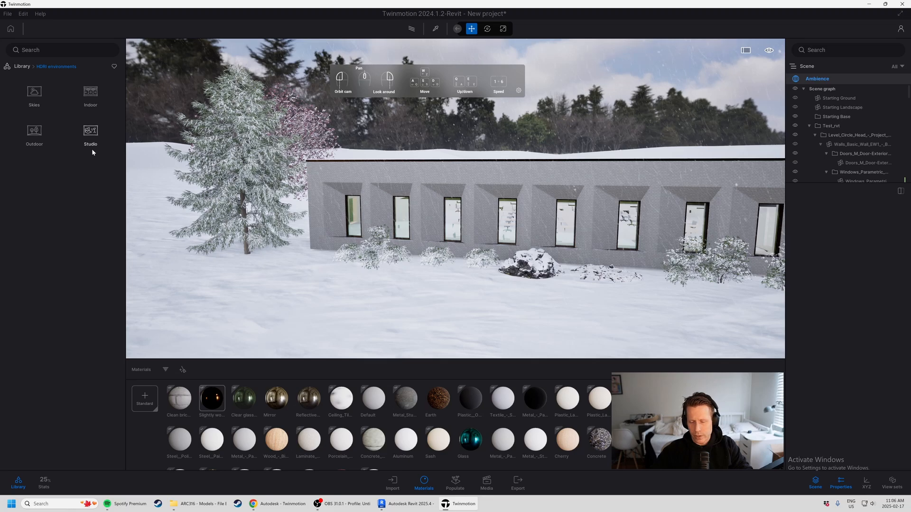
Step: Apply the Dikhololo Night outdoor HDRI environment to the main scene
left_click(34, 131)
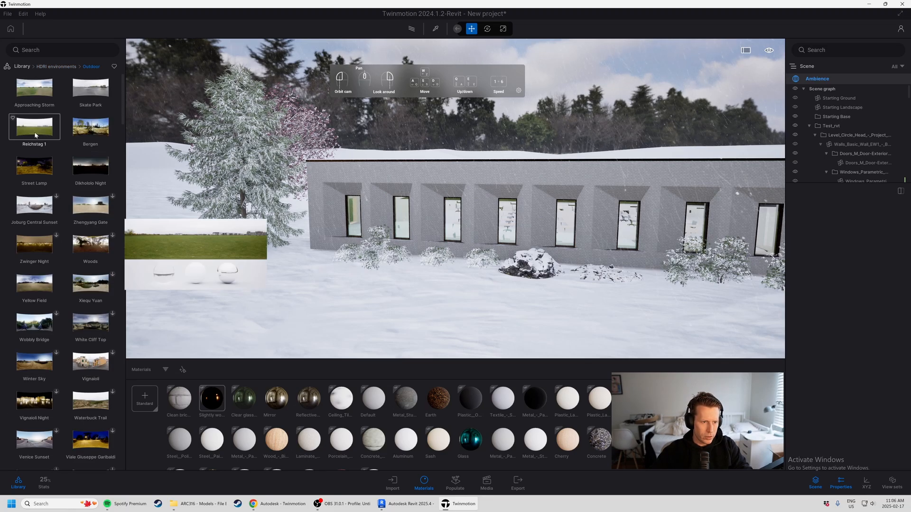
mouse_move(90, 324)
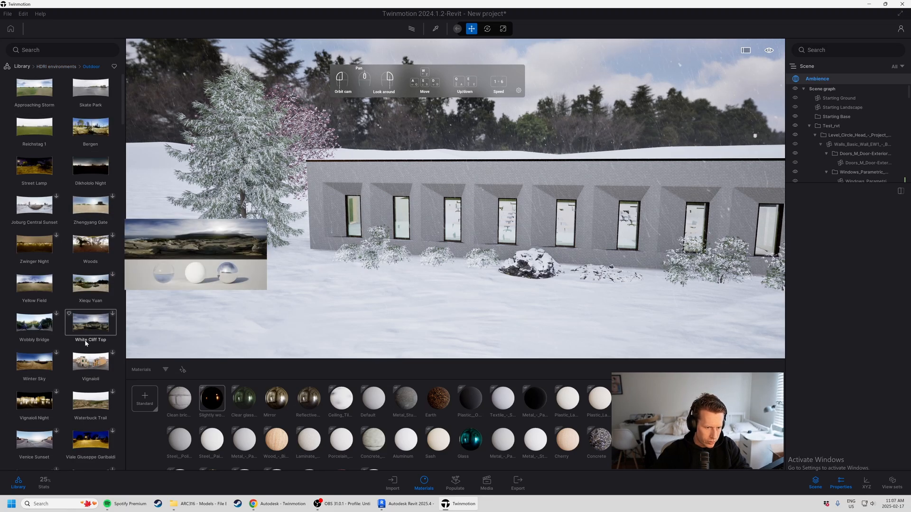
mouse_move(68, 353)
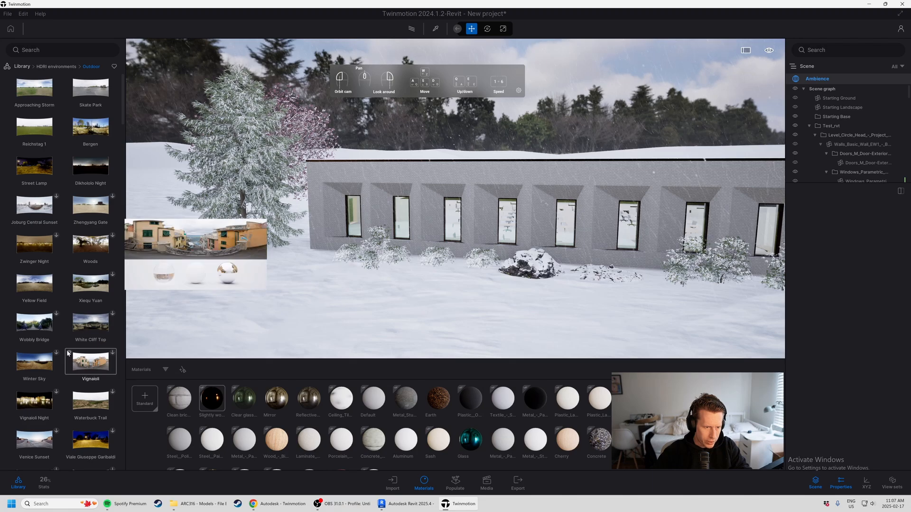
mouse_move(103, 165)
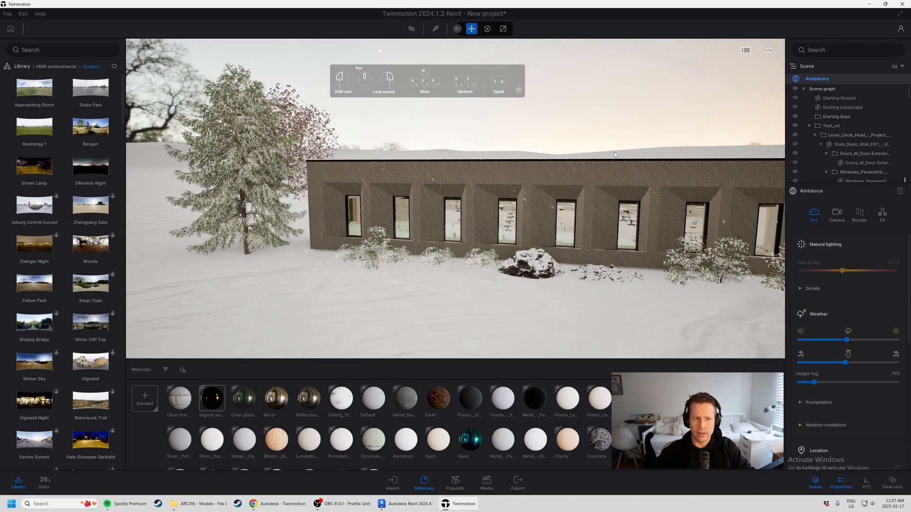
Step: Examine the window facade and the entrance corner under the new HDRI lighting
key("s")
key("d")
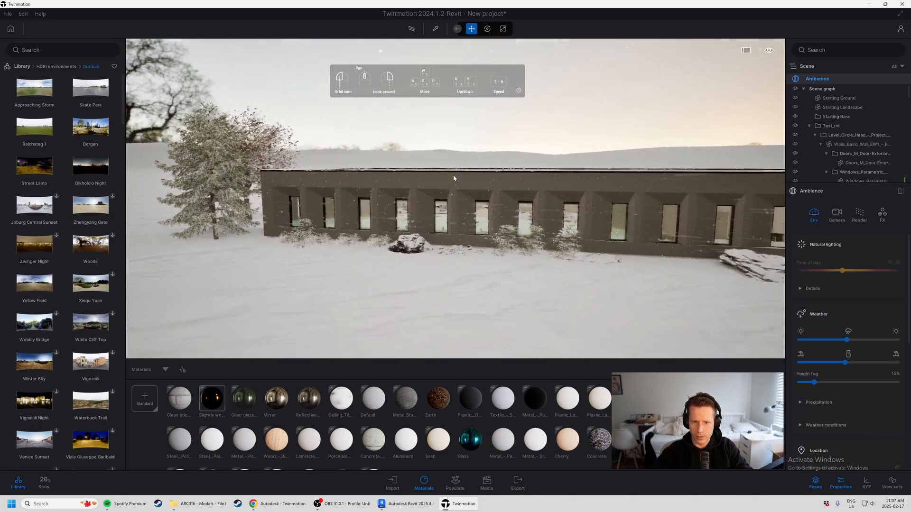
key("d")
key("w")
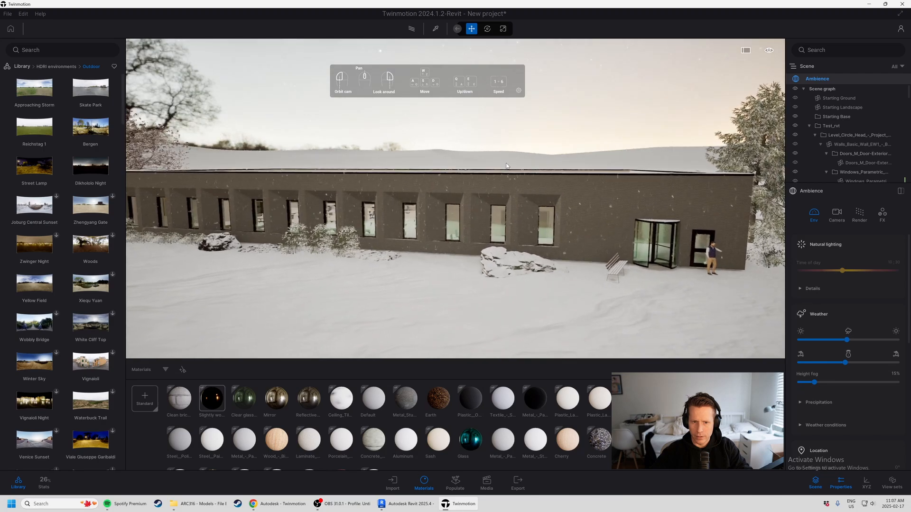
right_click_drag(532, 242, 519, 152)
key("w")
key("d")
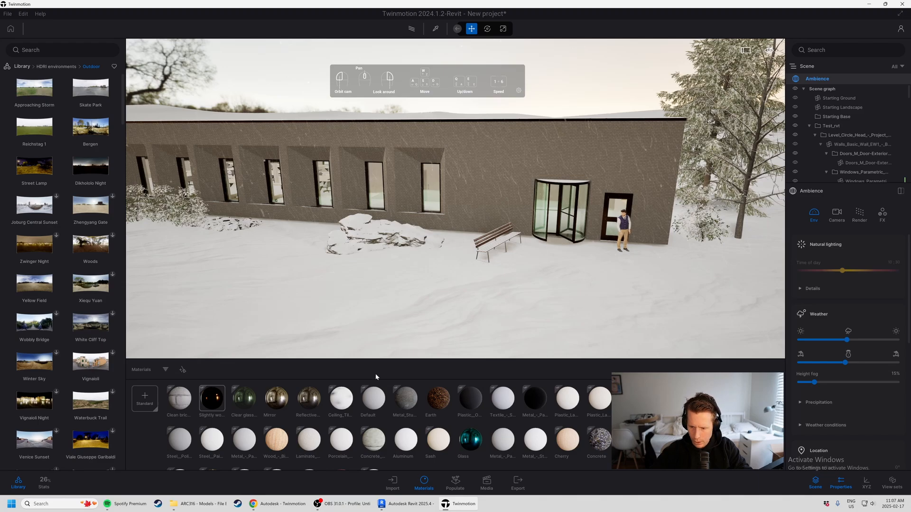
Step: Open the saved view Image1 and apply the Dikhololo Night HDRI environment to it
left_click(484, 484)
left_click(196, 399)
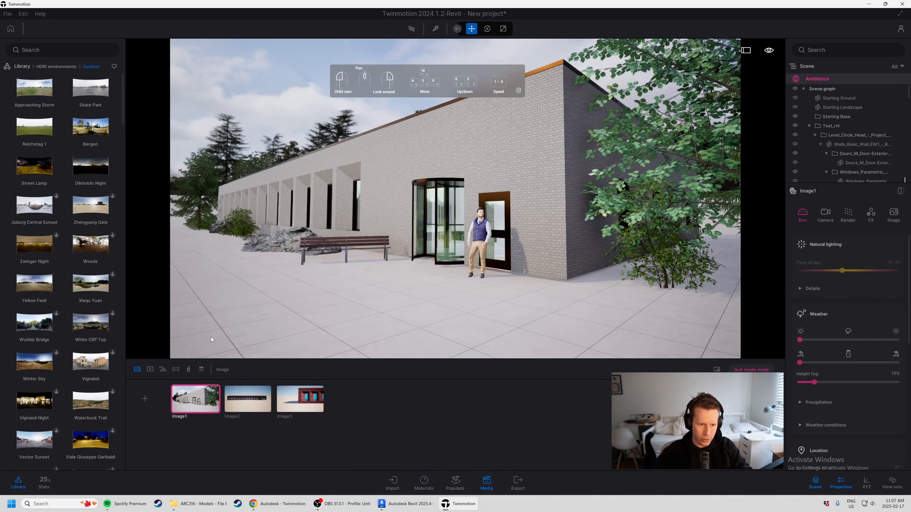
left_click_drag(90, 166, 304, 103)
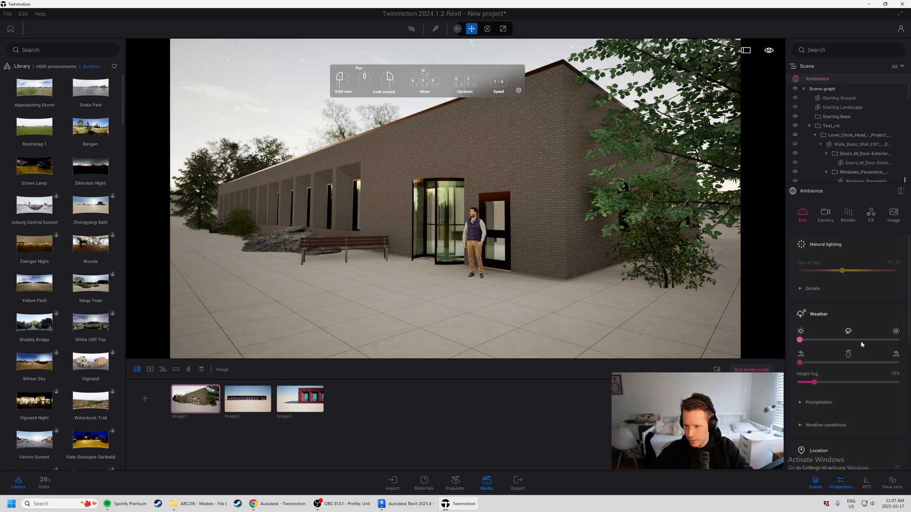
Step: Set Image1 to winter with the middle precipitation weather, and show its precipitation and camera settings
left_click_drag(800, 363, 848, 363)
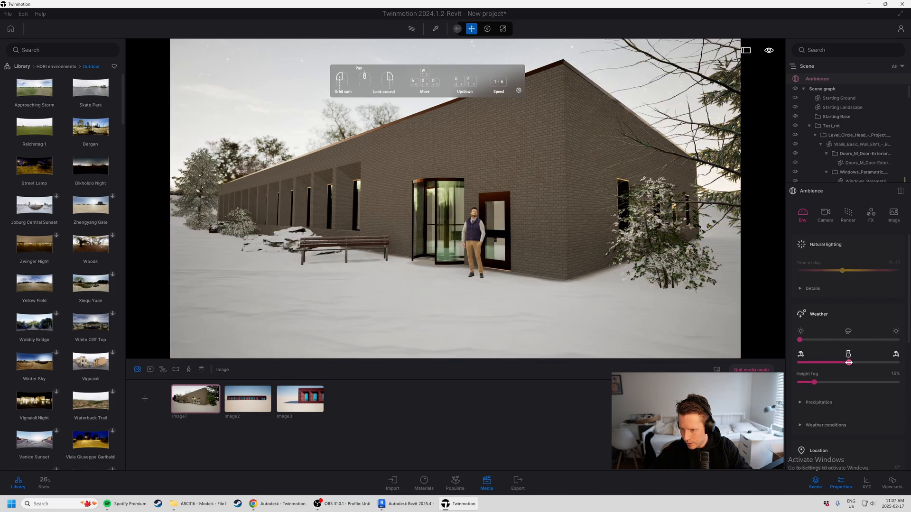
left_click_drag(800, 340, 852, 339)
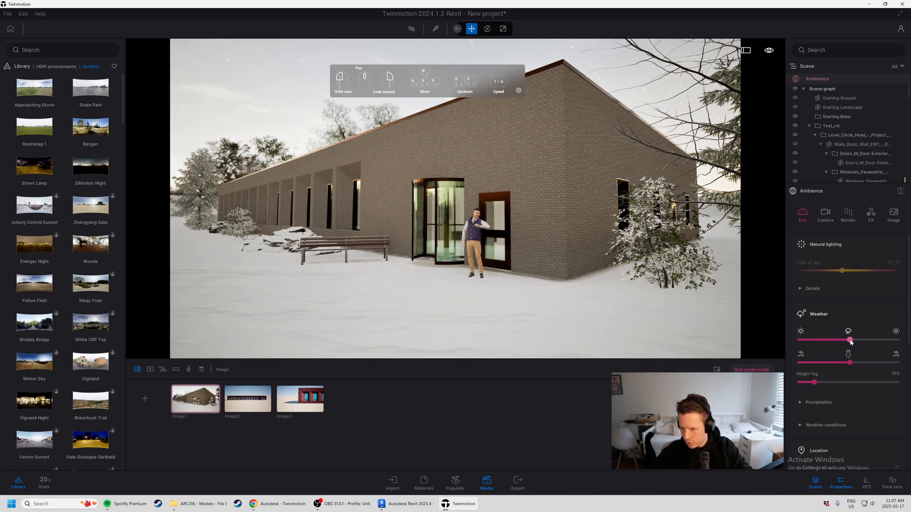
scroll(847, 399, "down", 1)
left_click(843, 371)
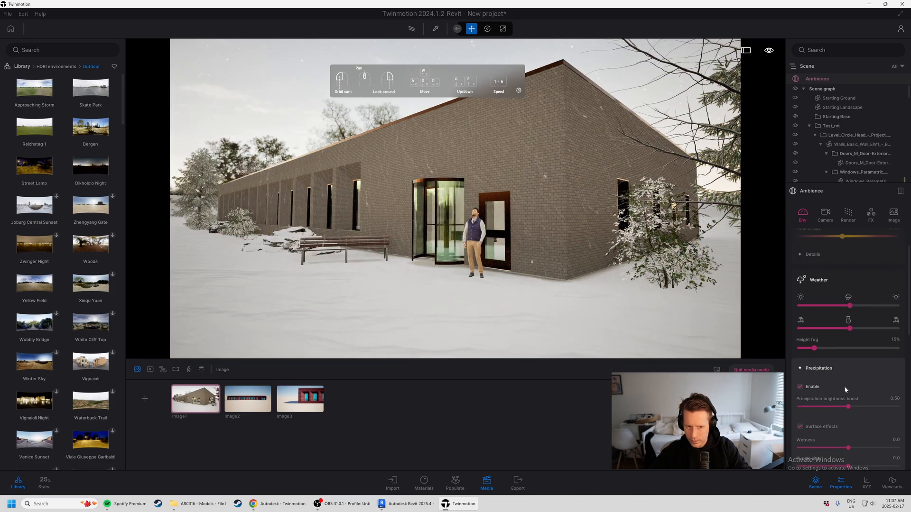
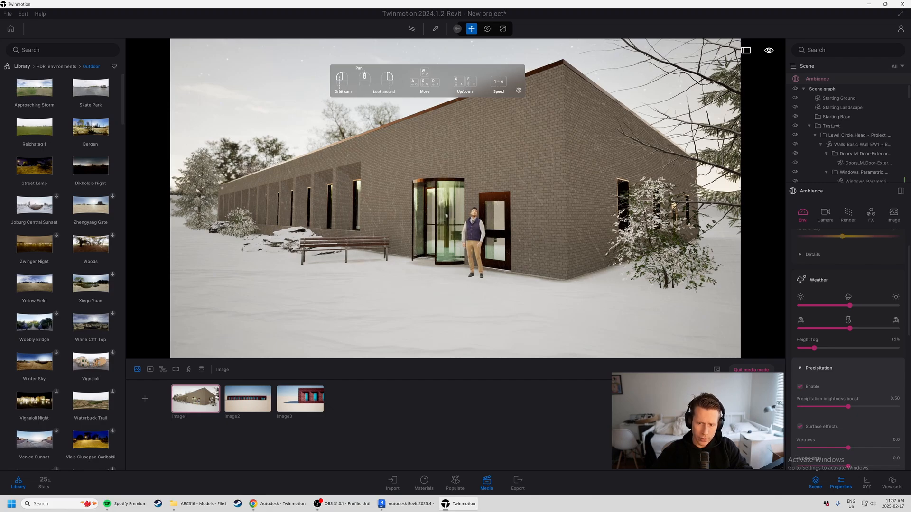
key("w")
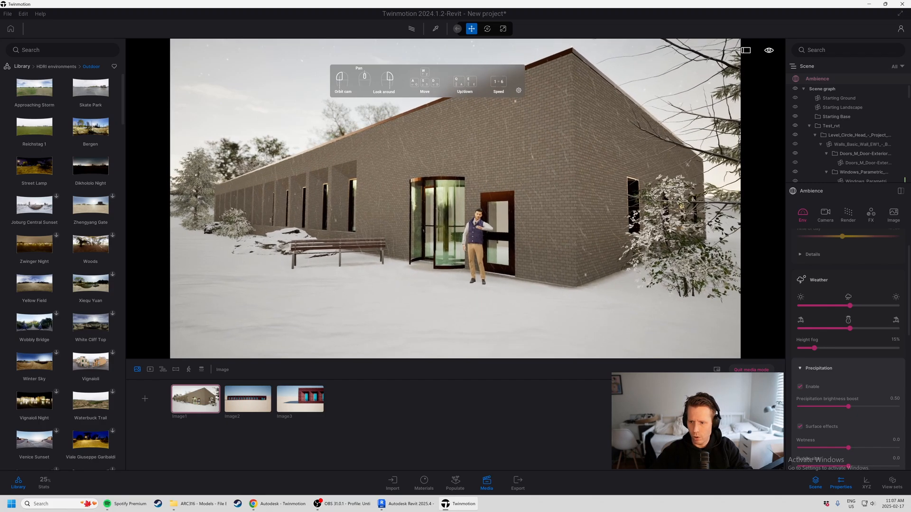
left_click(829, 214)
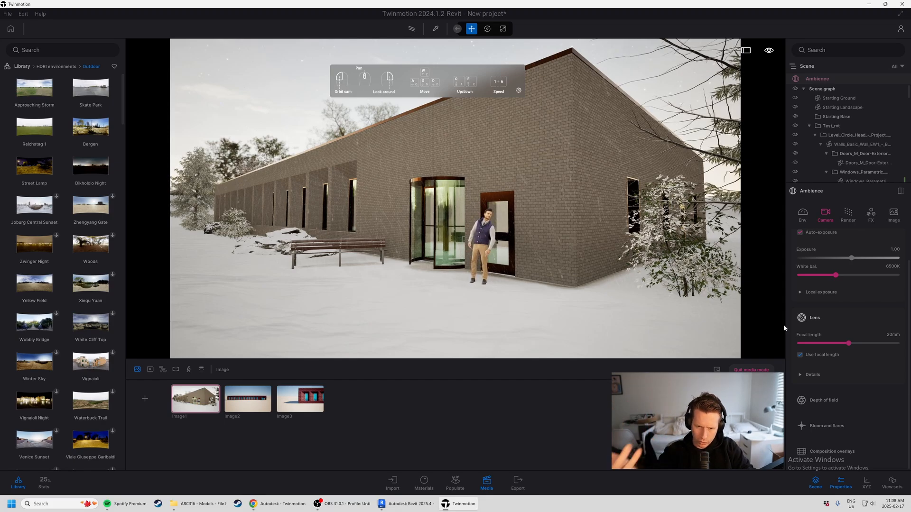
Step: Open the saved view Image2 and apply the Dikhololo Night HDRI environment to it
left_click(254, 397)
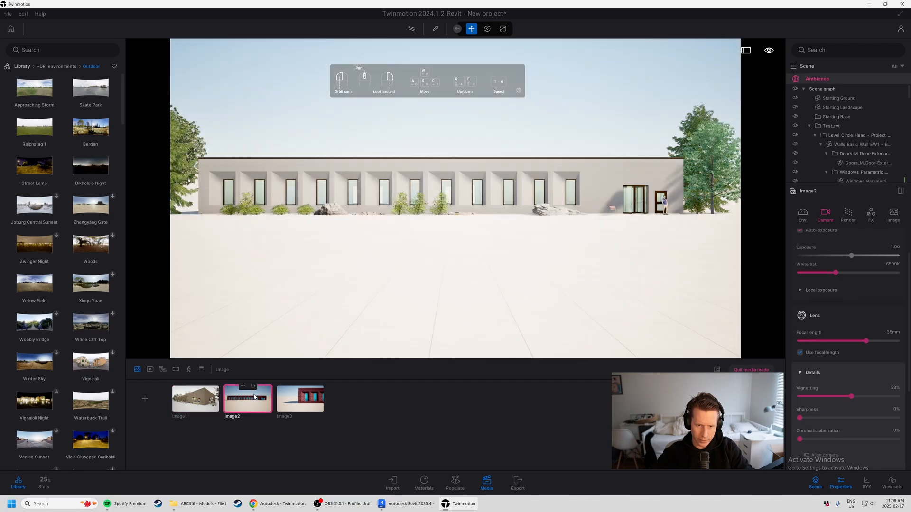
mouse_move(102, 162)
left_click_drag(102, 161, 264, 101)
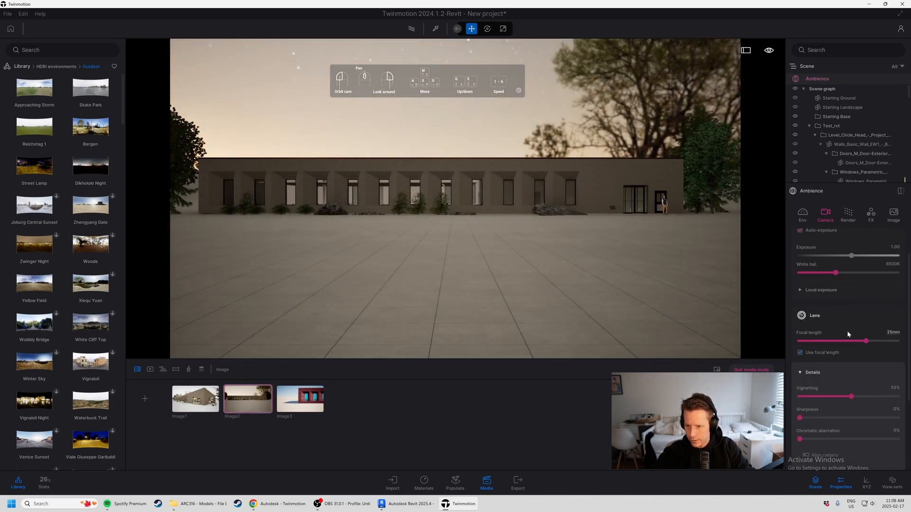
Step: In Image2's environment settings, set the weather to the middle precipitation setting and the season to winter
scroll(842, 366, "up", 2)
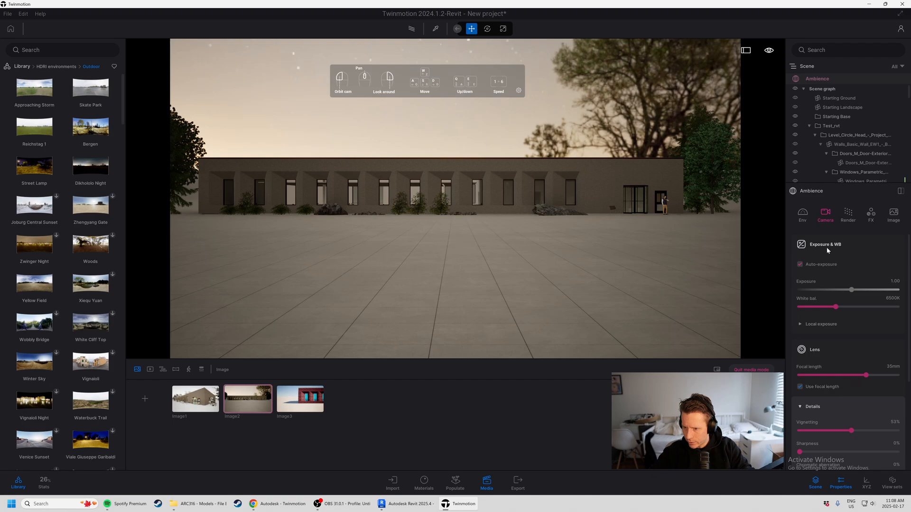
left_click(802, 214)
left_click_drag(800, 340, 850, 340)
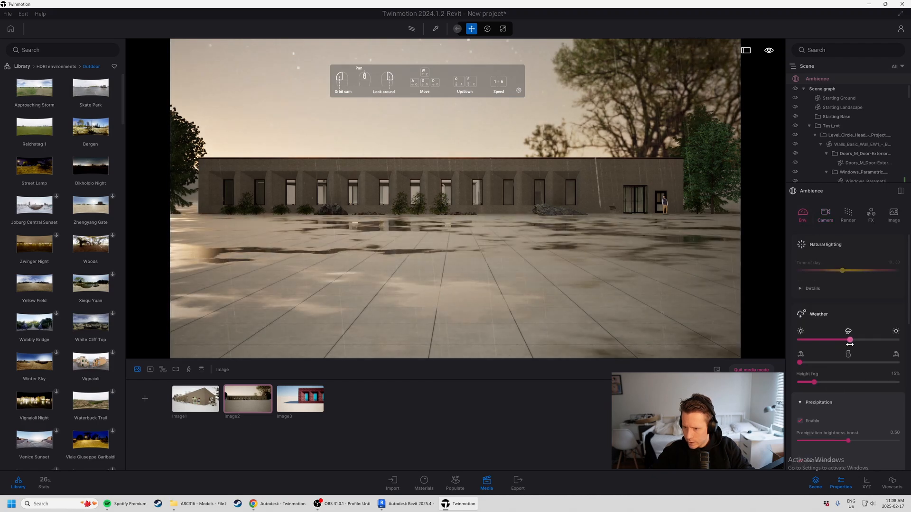
left_click_drag(800, 363, 845, 363)
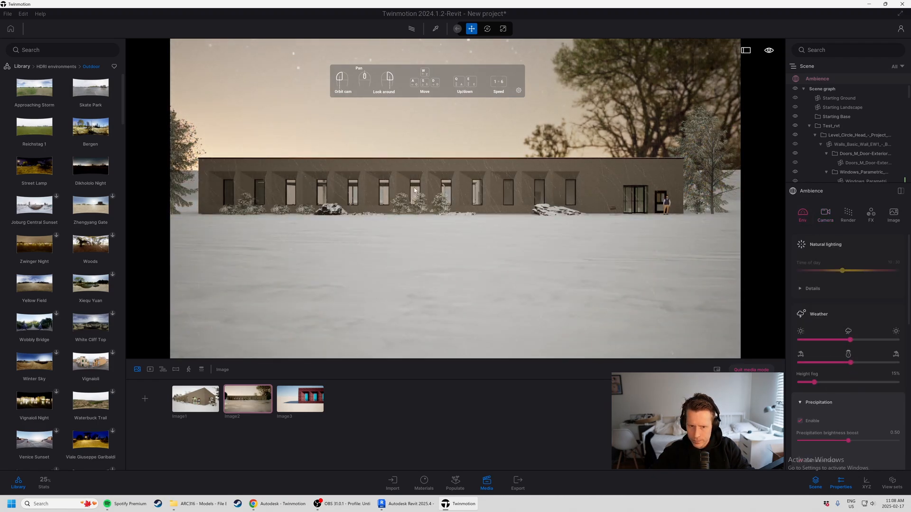
scroll(837, 361, "down", 2)
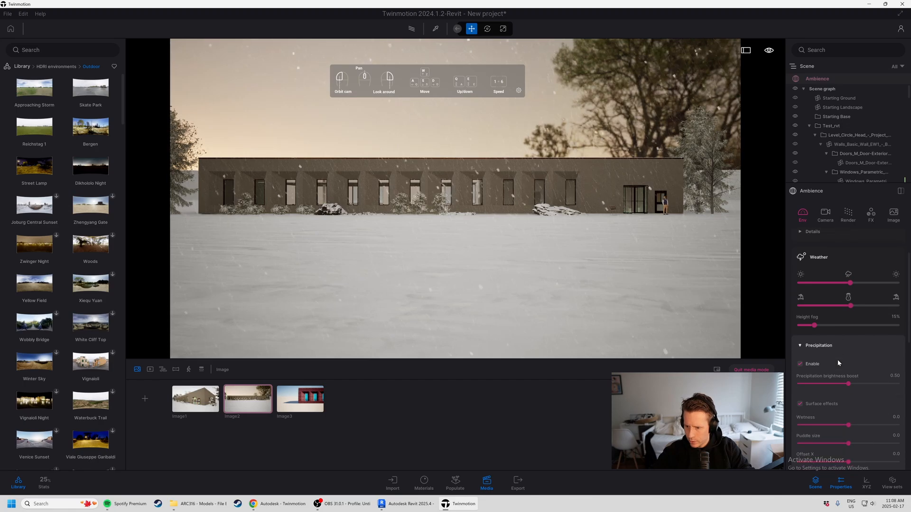
scroll(838, 360, "down", 1)
Step: Give the saved view Image3 the Dikhololo Night HDRI, the winter season and the middle precipitation weather
left_click(299, 390)
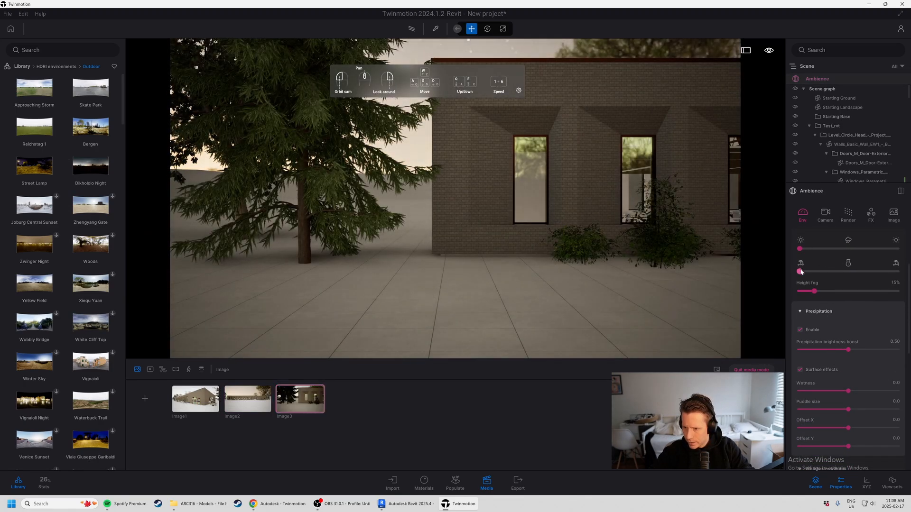
left_click_drag(801, 272, 851, 271)
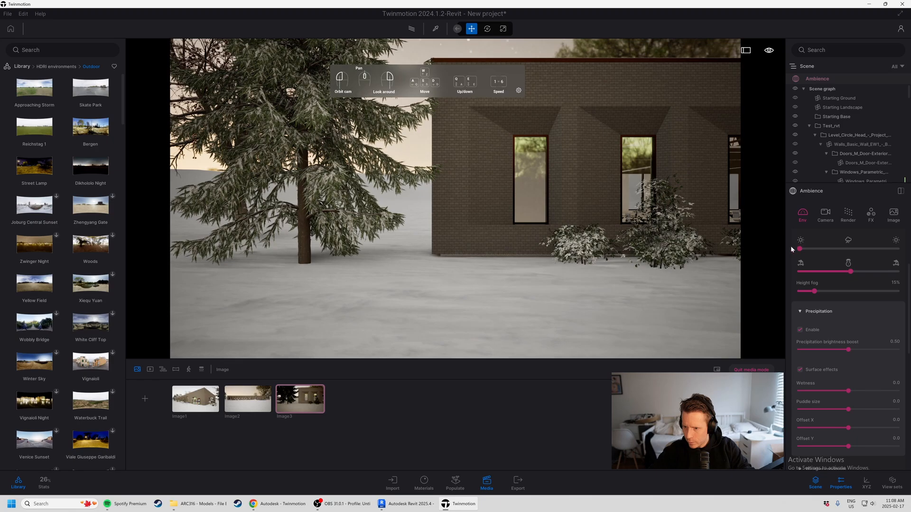
left_click_drag(799, 249, 844, 250)
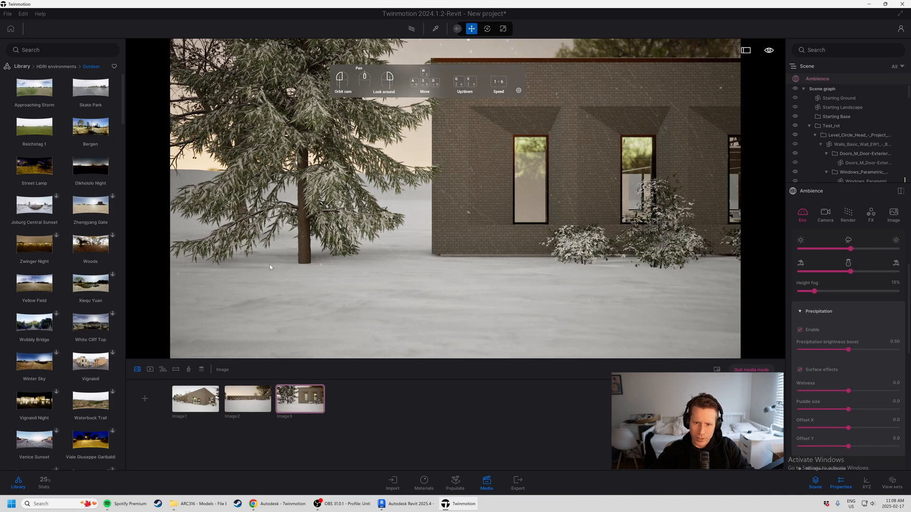
Step: Return to Image1 and examine the snowy entrance corner from different camera angles and distances
left_click(196, 398)
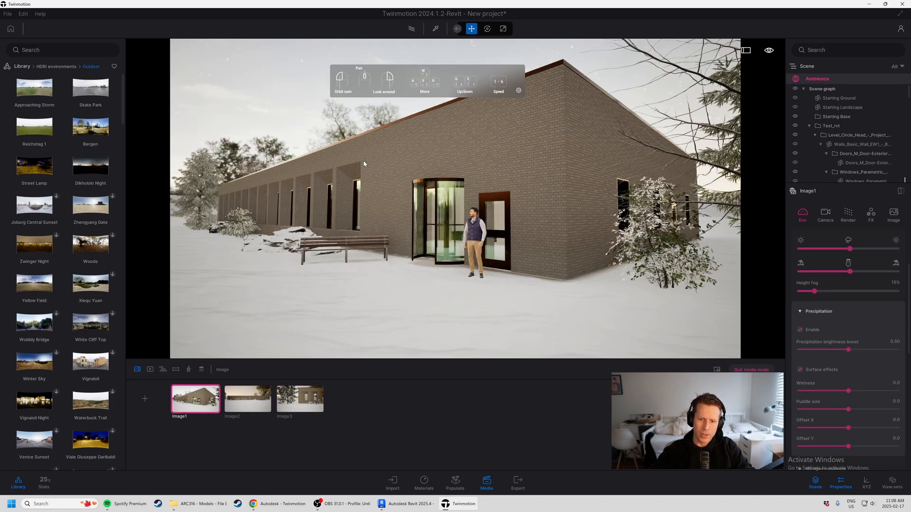
right_click_drag(393, 185, 405, 142)
scroll(406, 121, "up", 2)
right_click_drag(390, 105, 390, 124)
scroll(390, 106, "down", 3)
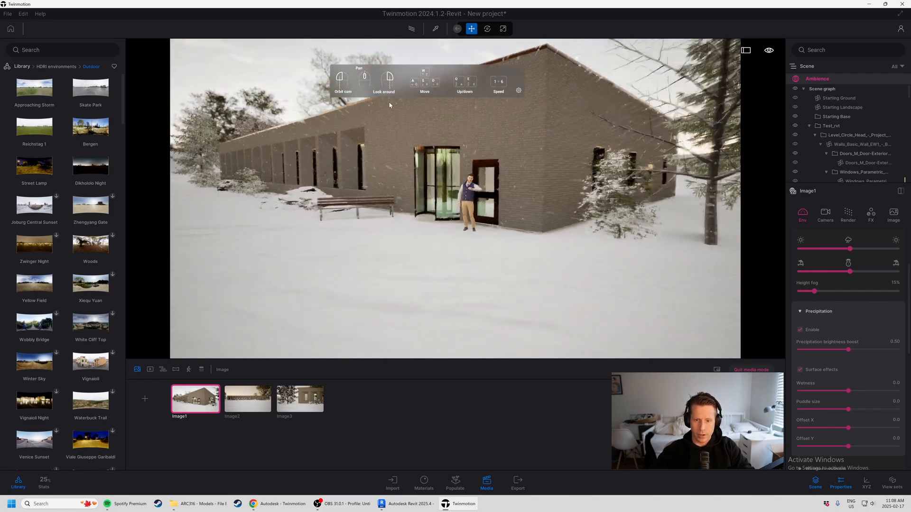
Step: Reframe the snowy entrance corner from closer up and update the saved view Image1 with this camera position
scroll(386, 122, "up", 2)
scroll(386, 122, "down", 2)
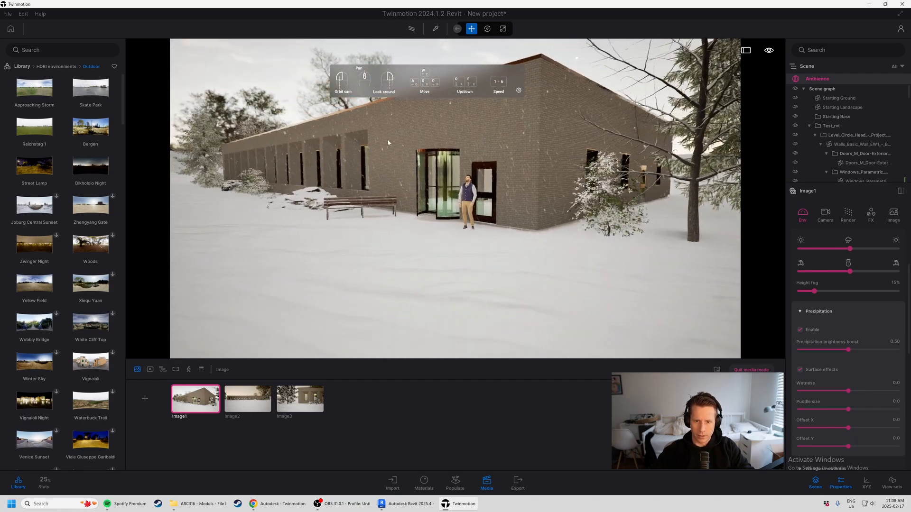
mouse_move(386, 122)
middle_mouse_down()
mouse_move(386, 76)
mouse_move(386, 112)
middle_mouse_up()
mouse_move(387, 145)
left_mouse_down()
mouse_move(382, 171)
mouse_move(381, 161)
left_mouse_up()
scroll(375, 149, "up", 1)
scroll(375, 149, "up", 1)
middle_click_drag(375, 149, 353, 186)
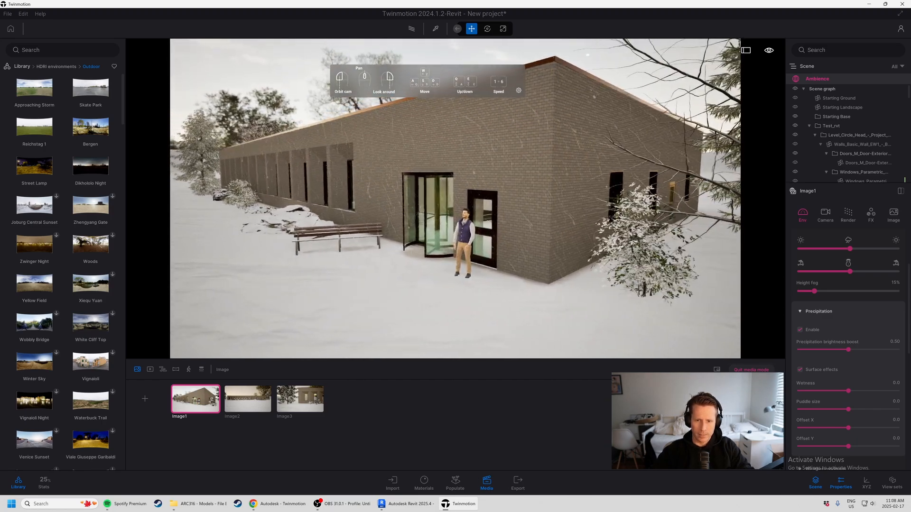
right_click_drag(353, 186, 367, 235)
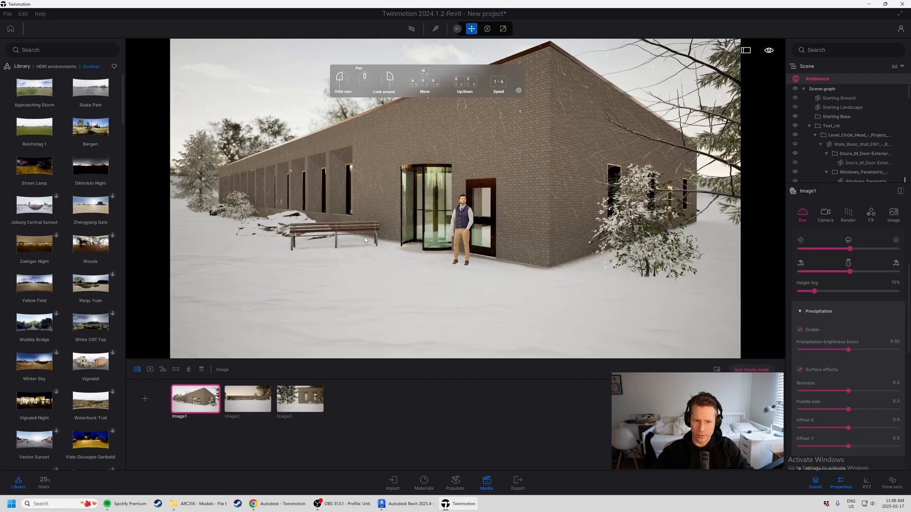
key("w")
key("e")
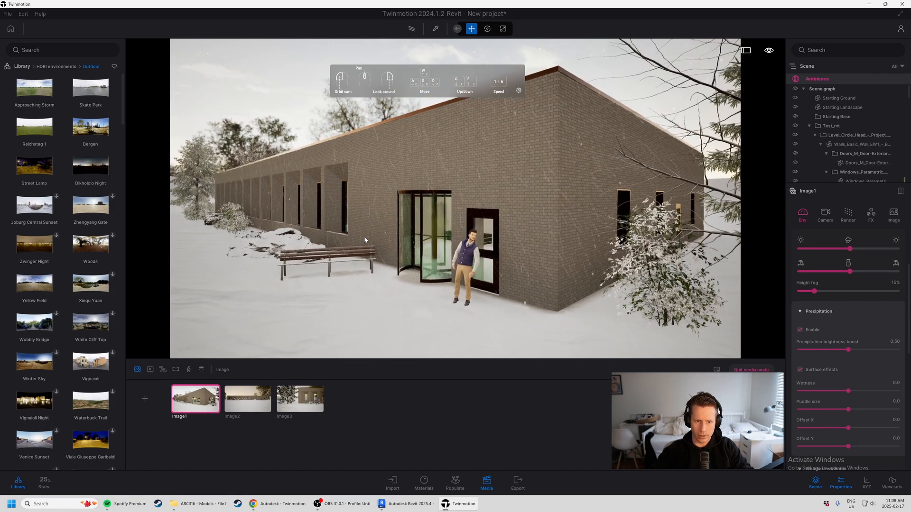
key("d")
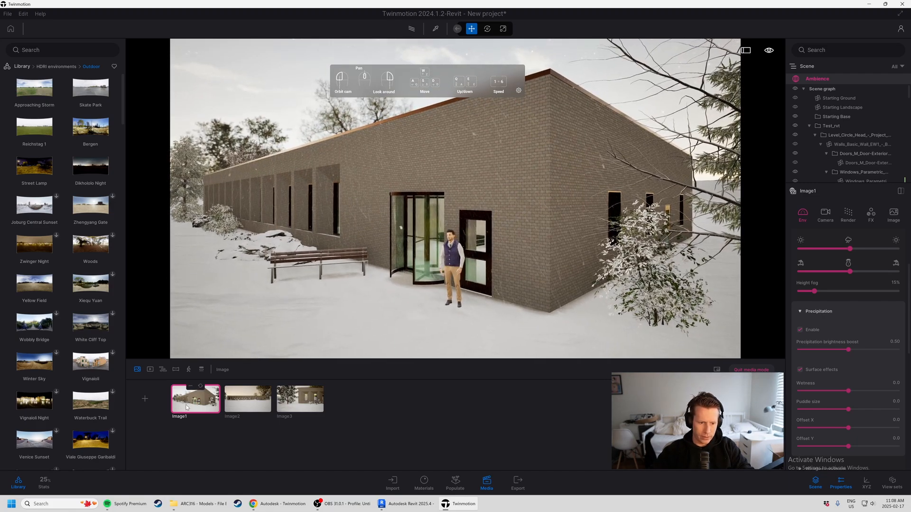
left_click(201, 386)
Step: Move the camera through the revolving door into the building and look down the lobby toward the desks
key("w")
key("a")
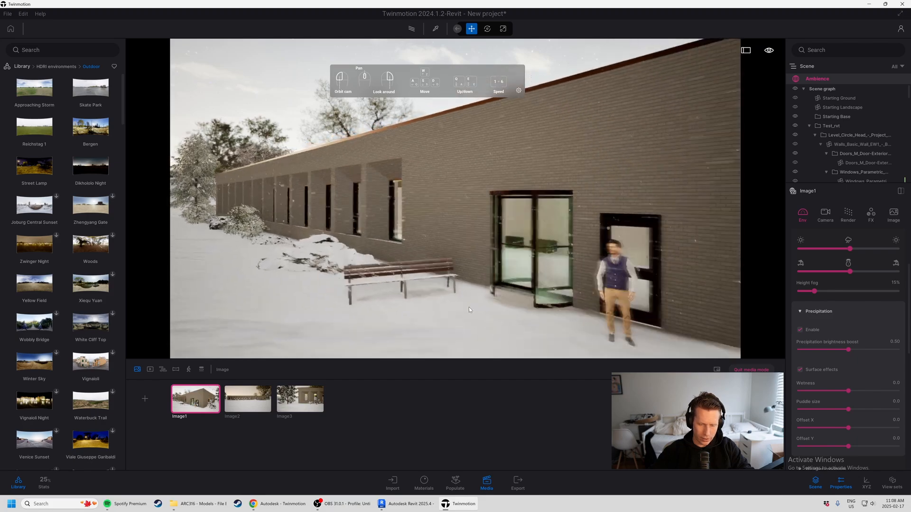
key("s")
key("d")
key("w")
key("d")
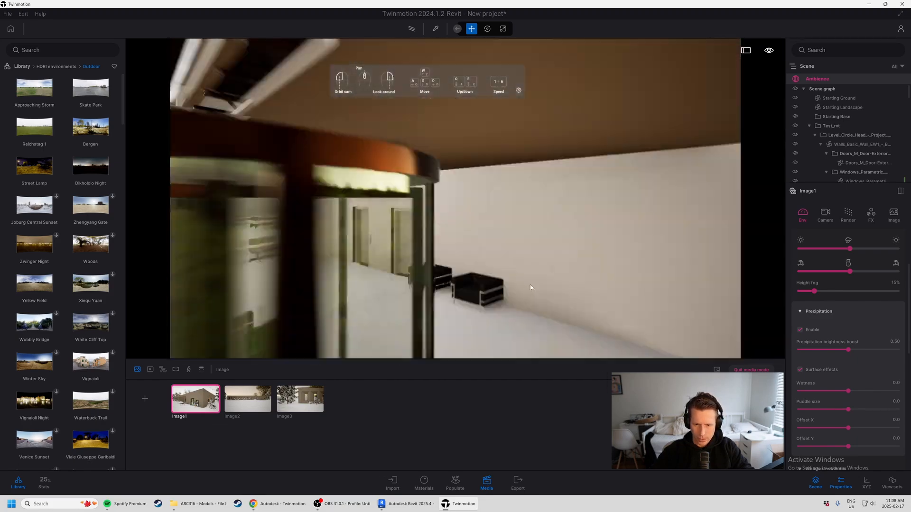
key("e")
key("s")
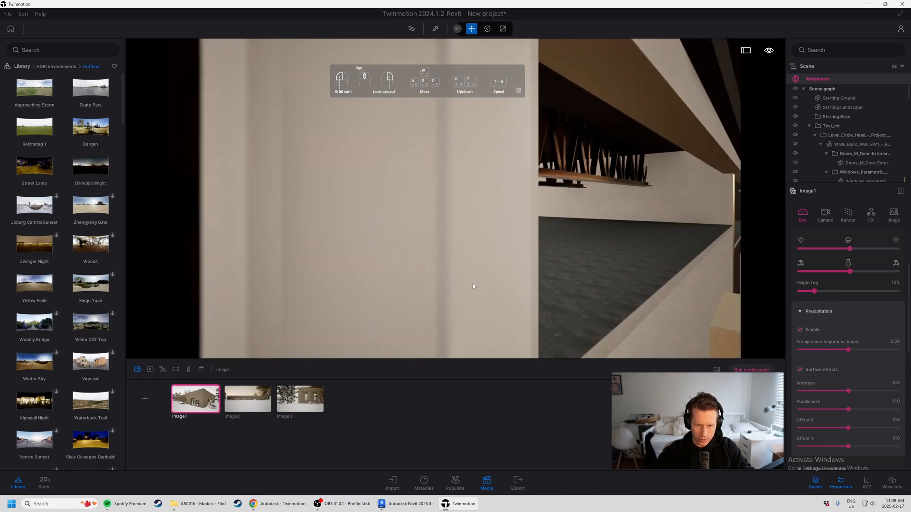
key("q")
key("q")
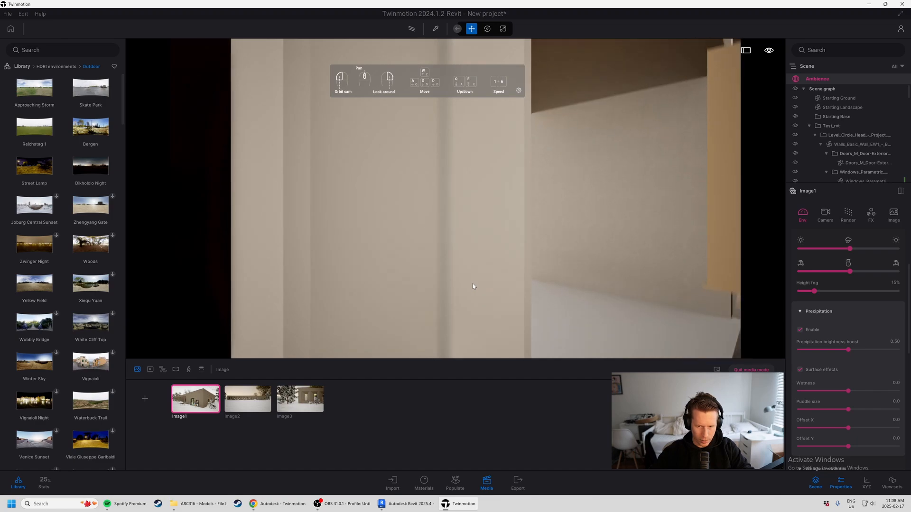
key("e")
key("s")
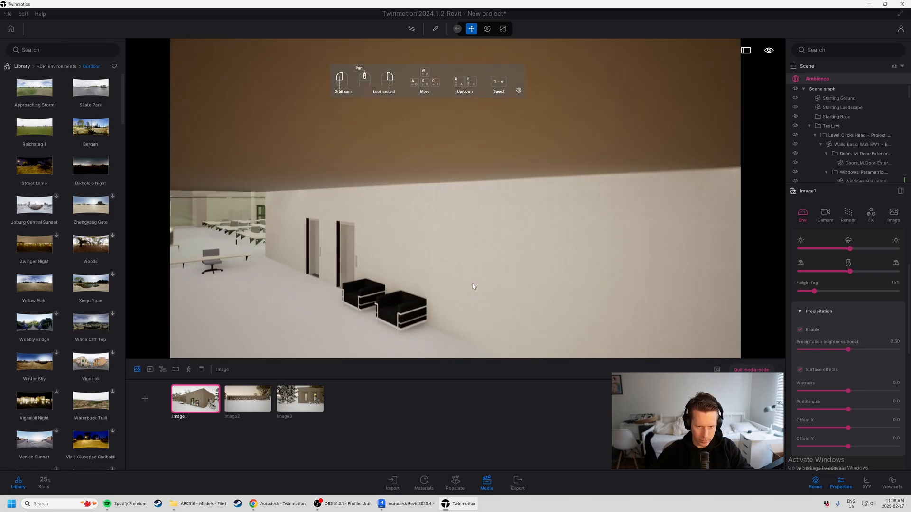
key("q")
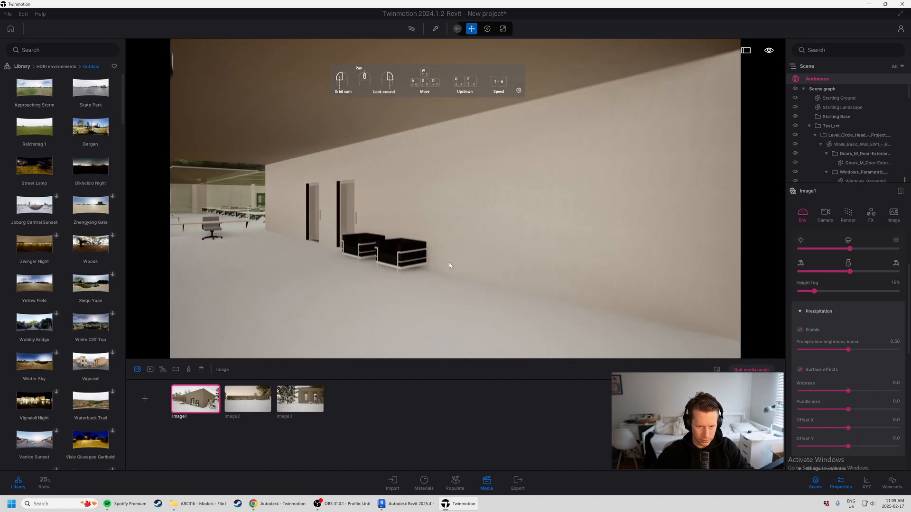
right_click_drag(451, 249, 353, 247)
key("d")
key("w")
right_click_drag(510, 251, 483, 251)
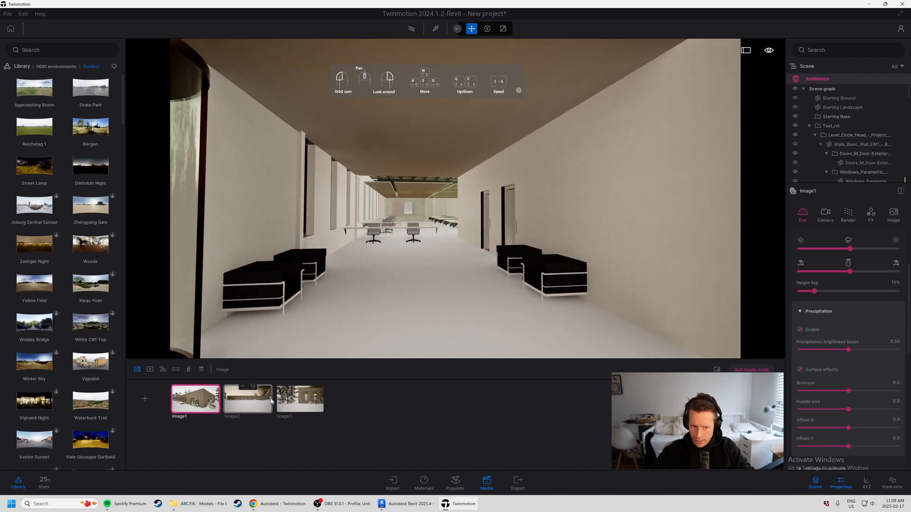
Step: Return the asset library to its top level and switch the interior navigation to Pedestrian mode
left_click(19, 67)
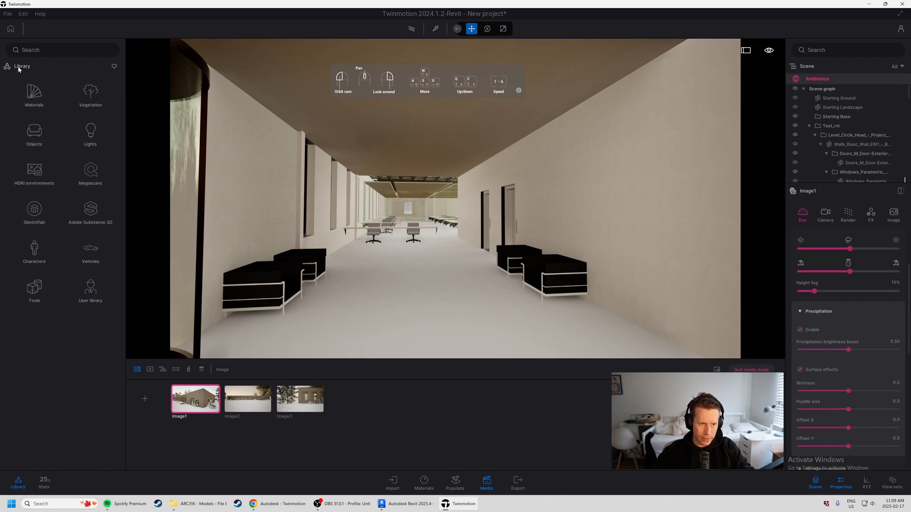
key("w")
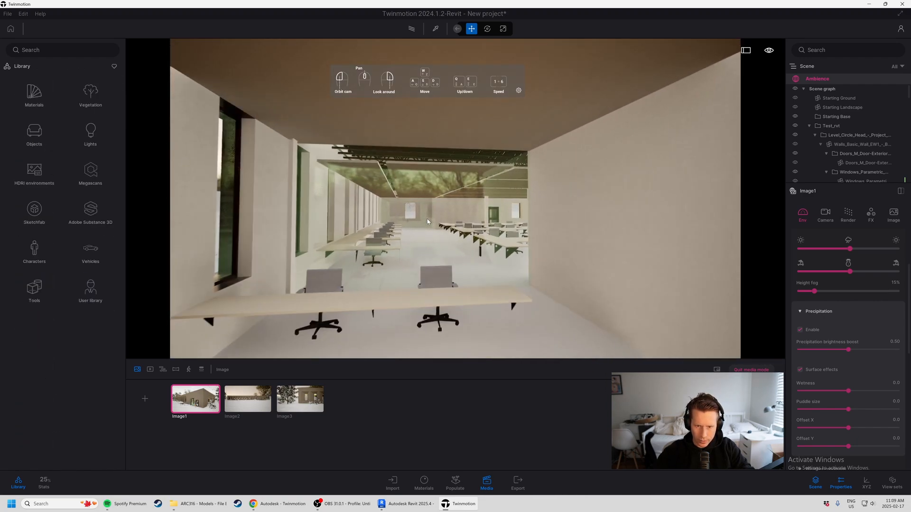
left_click(456, 247)
key("w")
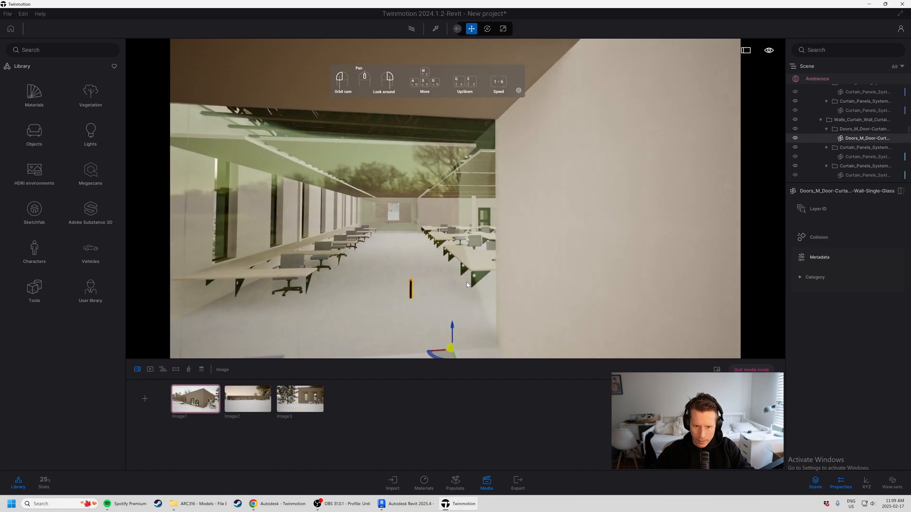
key("s")
left_click(769, 51)
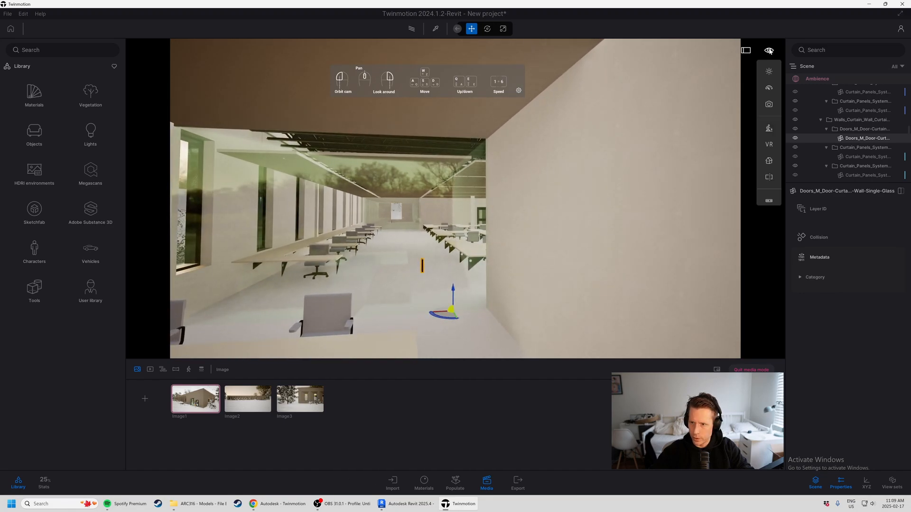
left_click(769, 129)
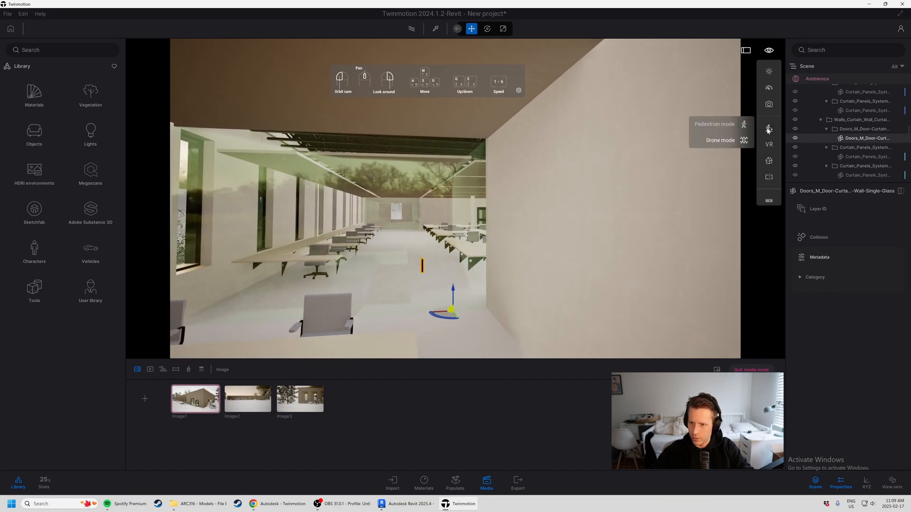
left_click(714, 124)
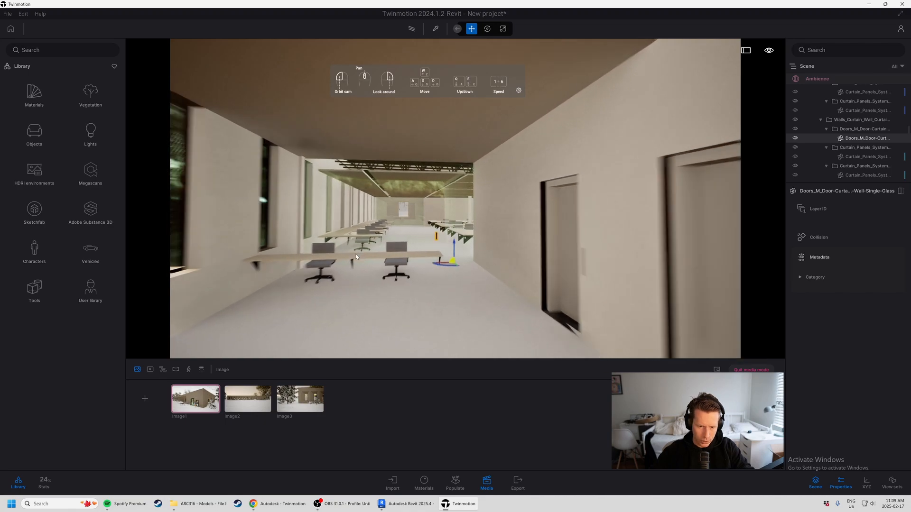
Step: Walk back through the lobby and frame the corridor between the black armchairs, with the desks at its far end
key("s")
key("a")
key("d")
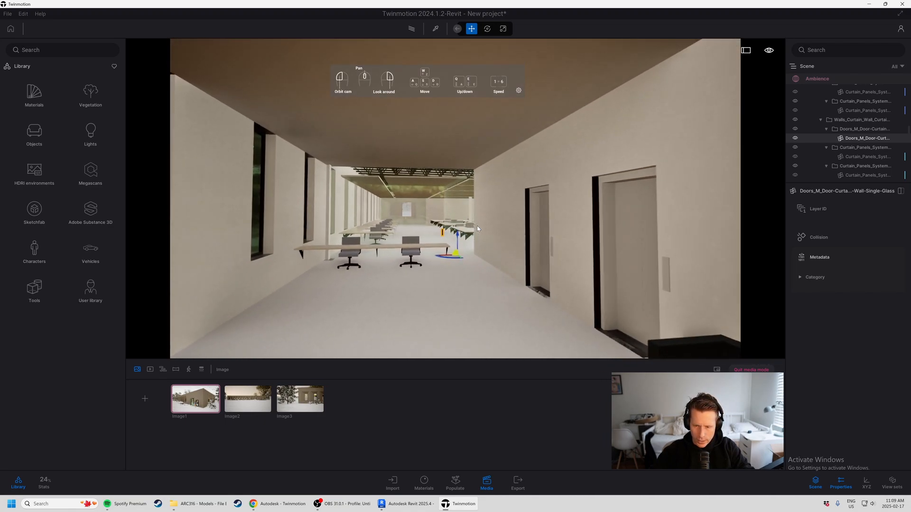
key("s")
key("s")
right_click_drag(477, 228, 377, 247)
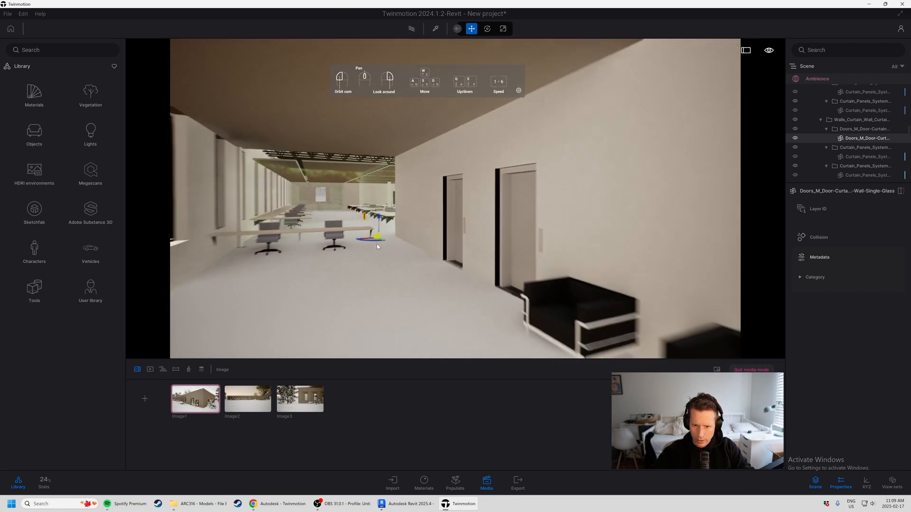
right_click_drag(448, 263, 357, 283)
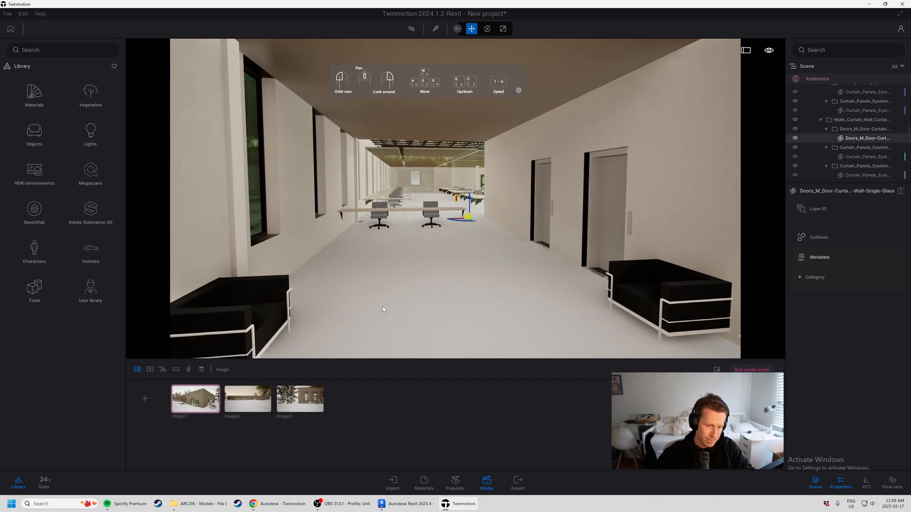
Step: Show the scene's materials, search the material library for marble, and clear the search
left_click(425, 483)
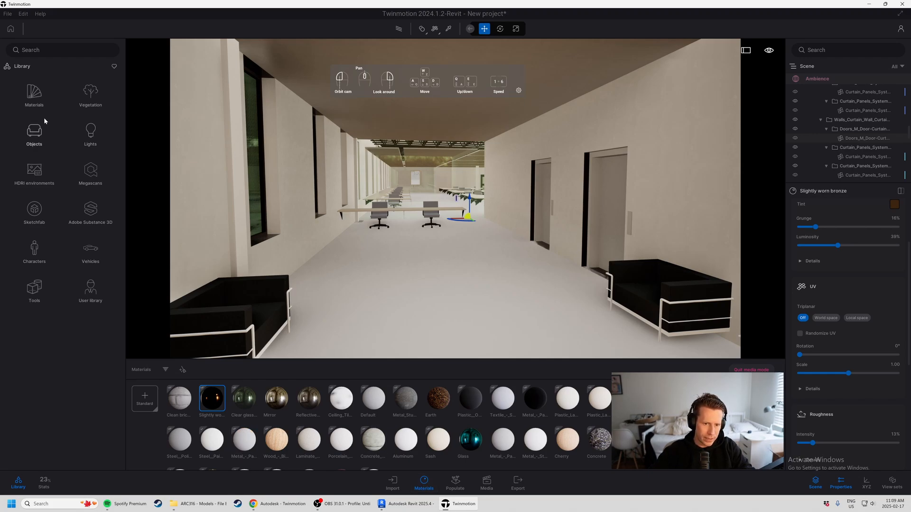
key("w")
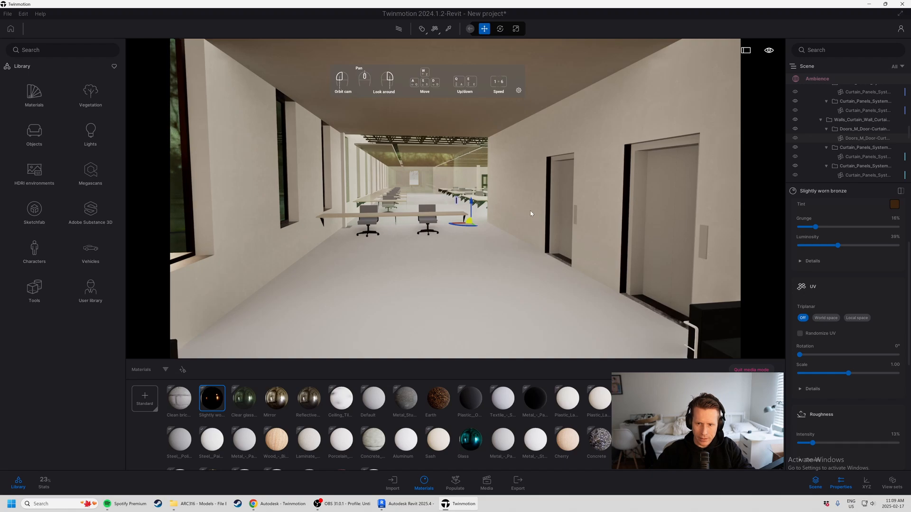
key("s")
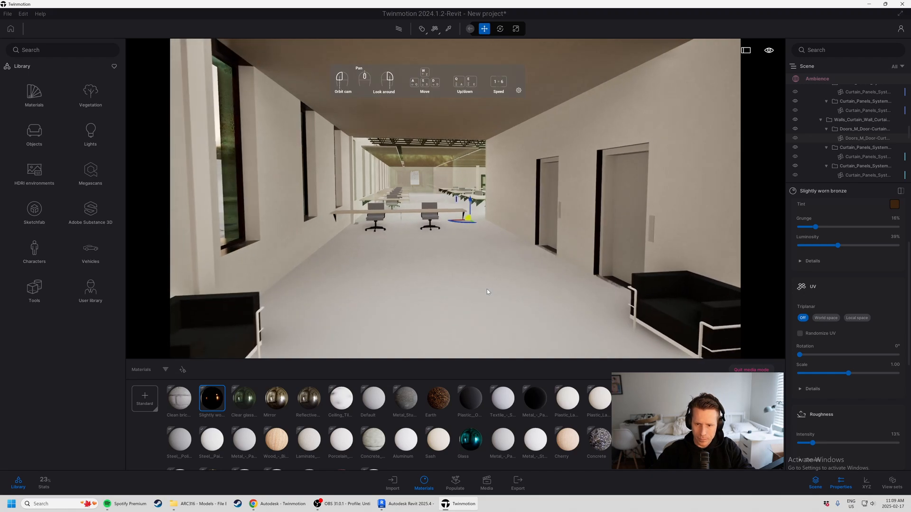
left_click(47, 110)
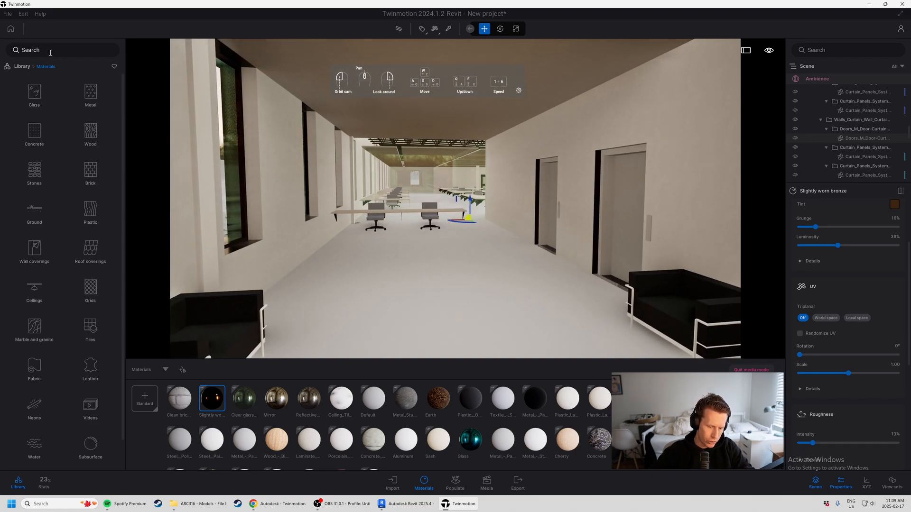
type("marble")
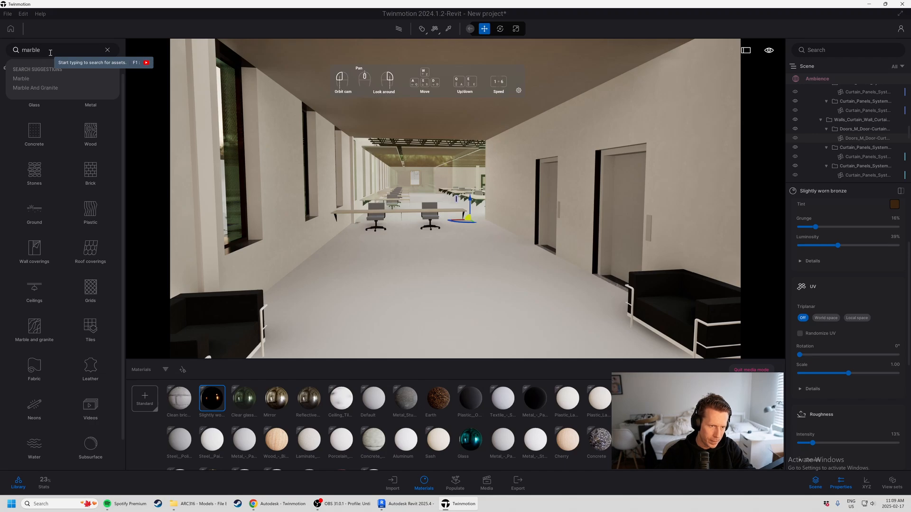
key("Return")
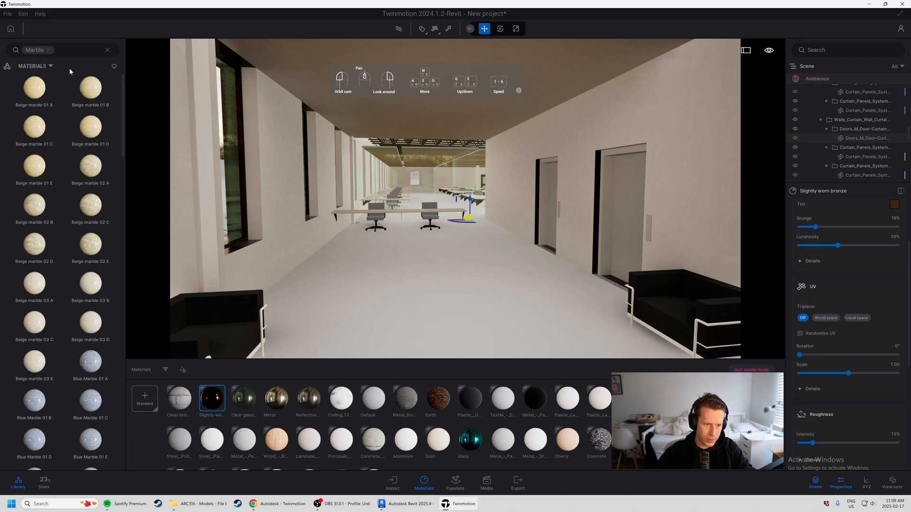
mouse_move(93, 132)
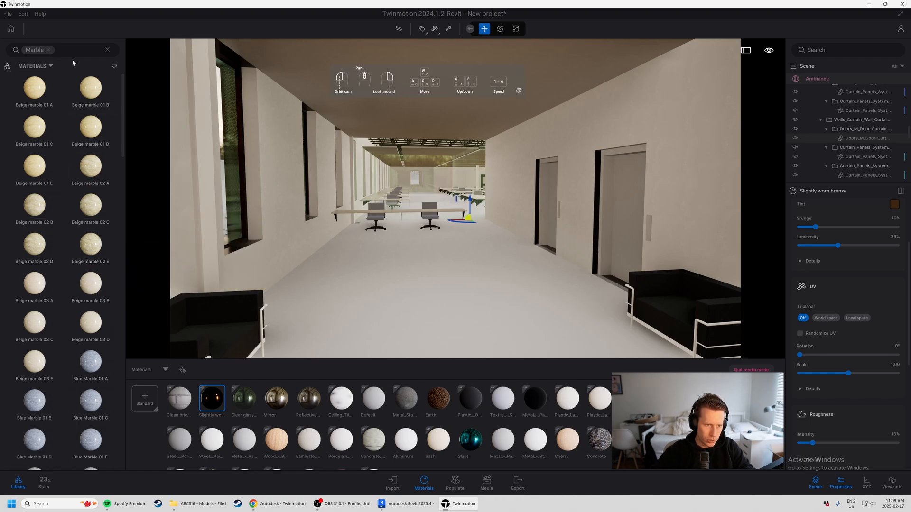
left_click(108, 51)
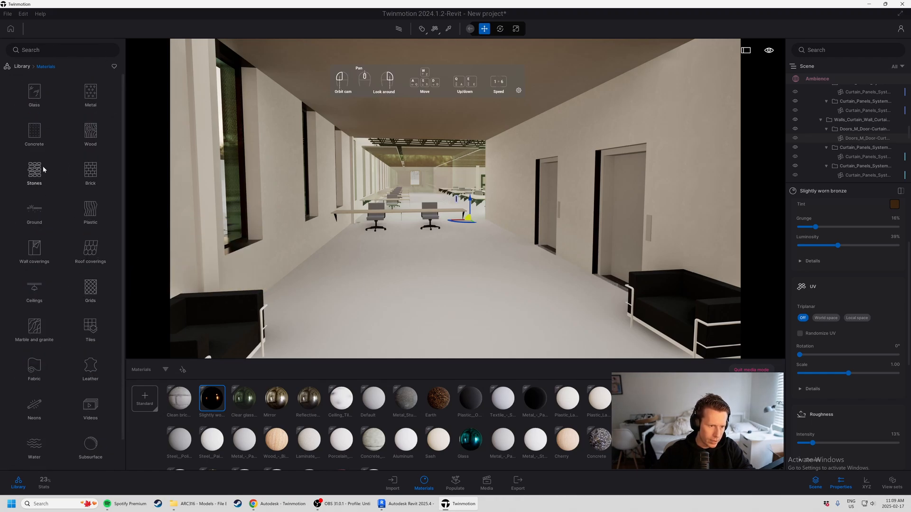
Step: Open the Marble and granite material category and look through its full range of beige, blue, green, noisy and white marbles
scroll(65, 224, "down", 2)
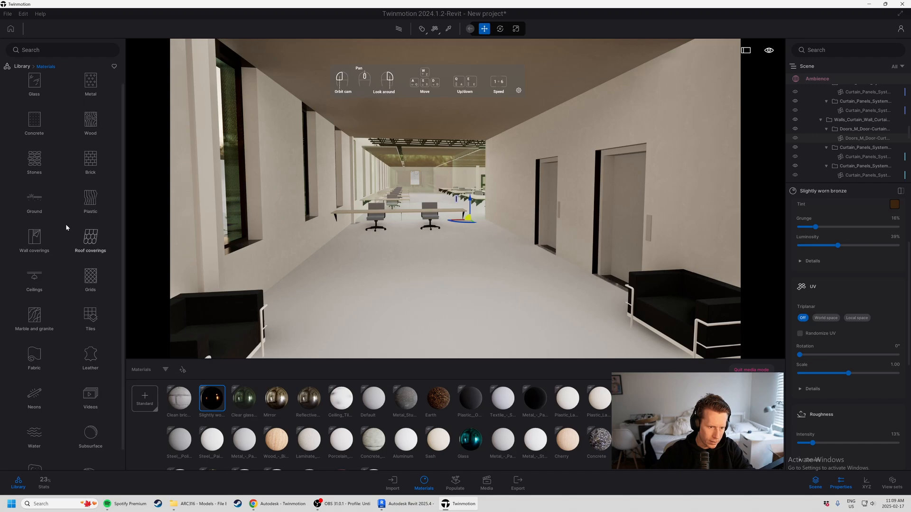
left_click(47, 298)
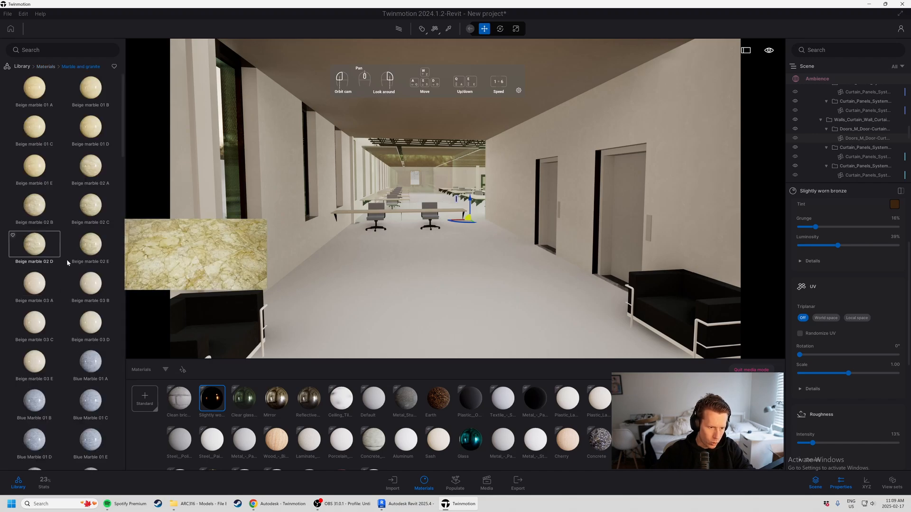
scroll(61, 346, "down", 10)
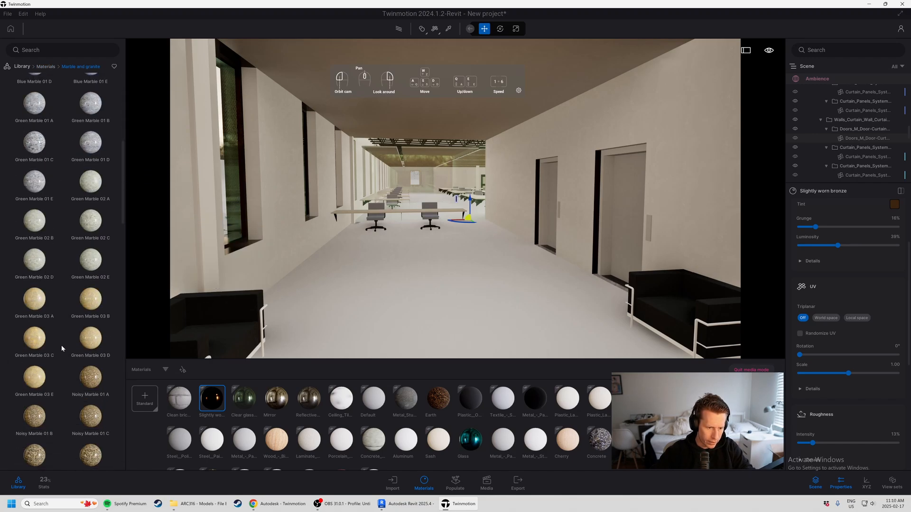
scroll(62, 348, "down", 12)
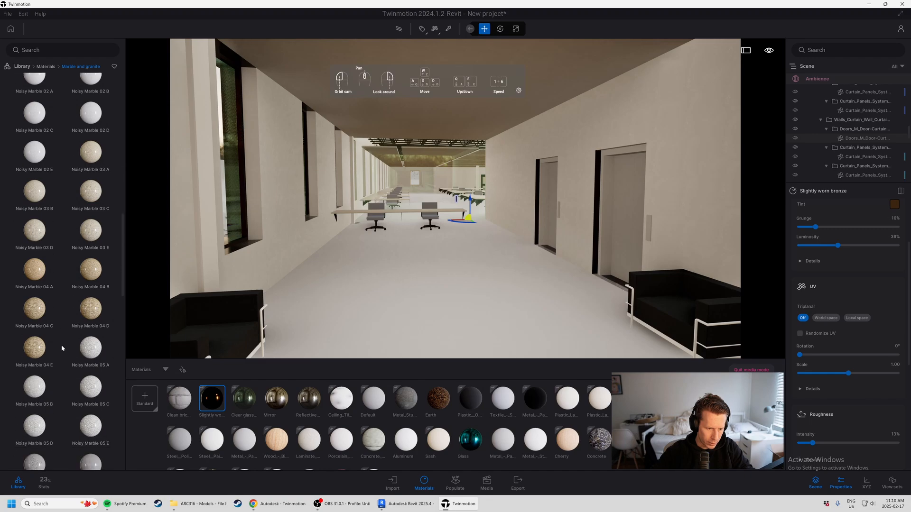
scroll(61, 346, "down", 13)
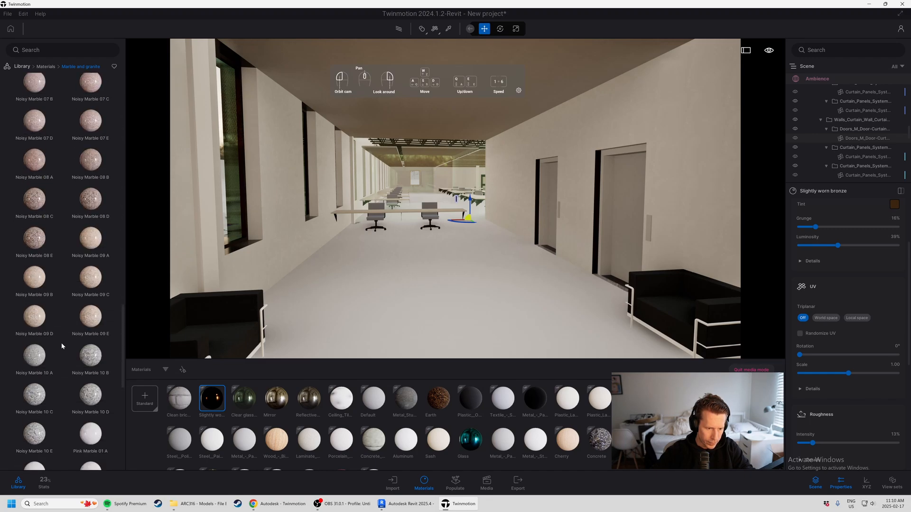
scroll(62, 343, "down", 5)
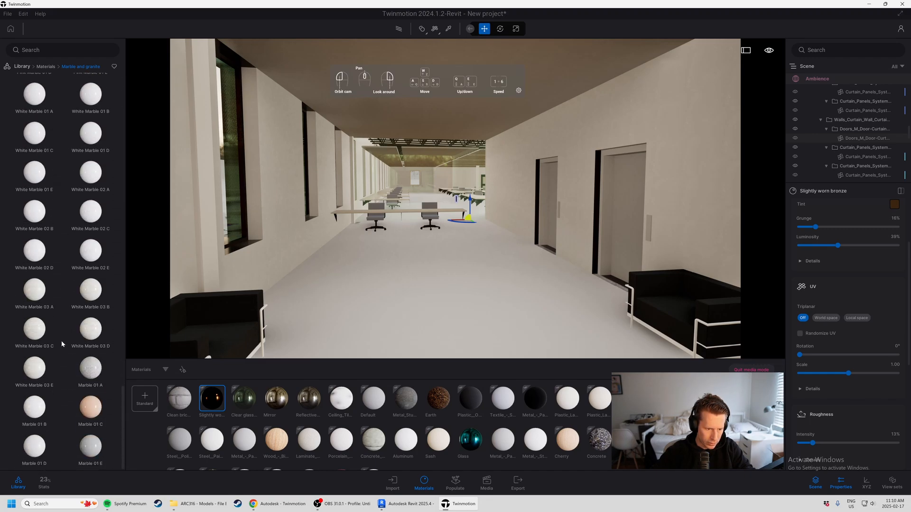
scroll(62, 344, "up", 15)
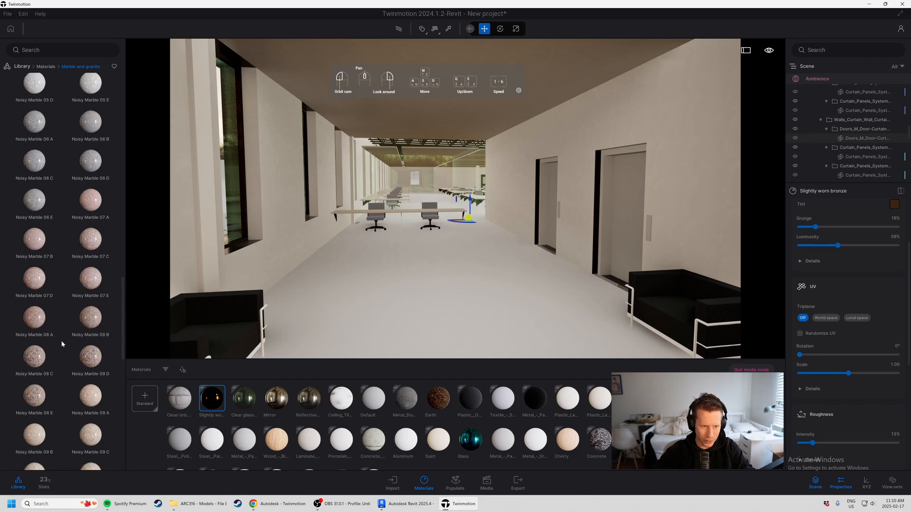
scroll(61, 340, "up", 12)
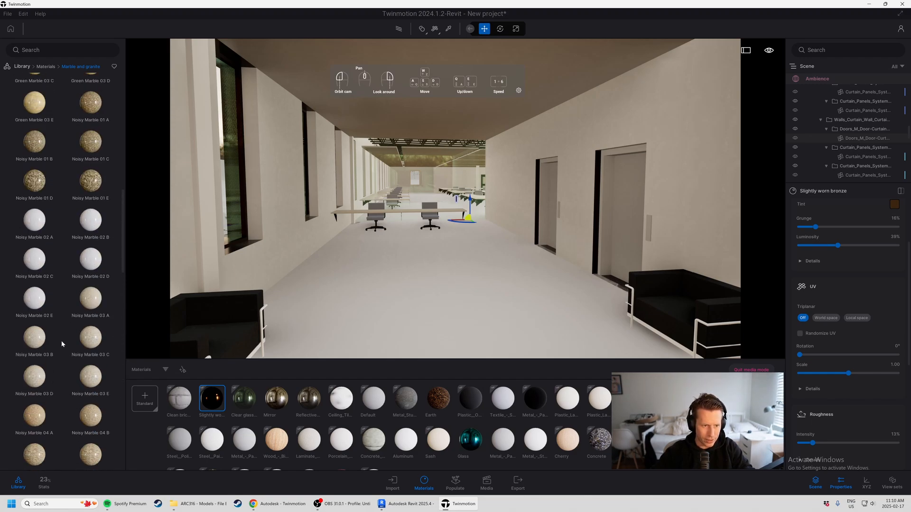
scroll(61, 344, "up", 14)
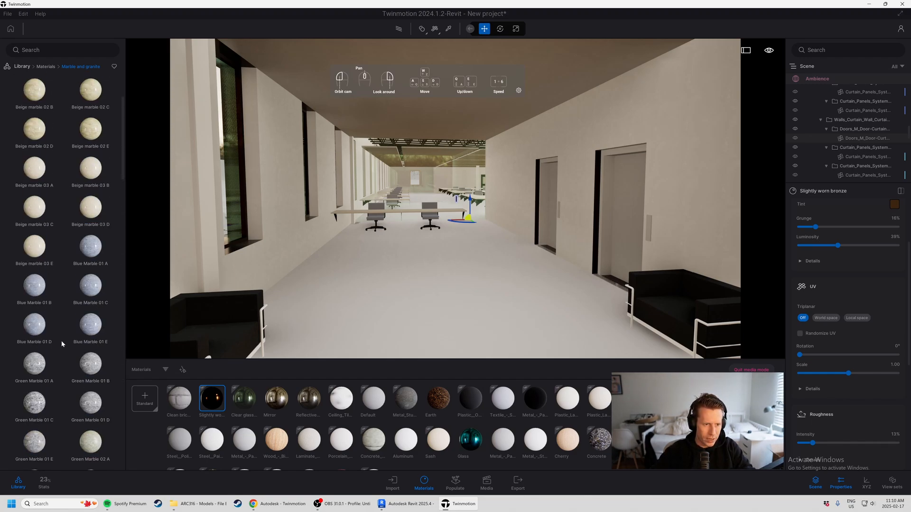
scroll(61, 341, "up", 5)
mouse_move(36, 85)
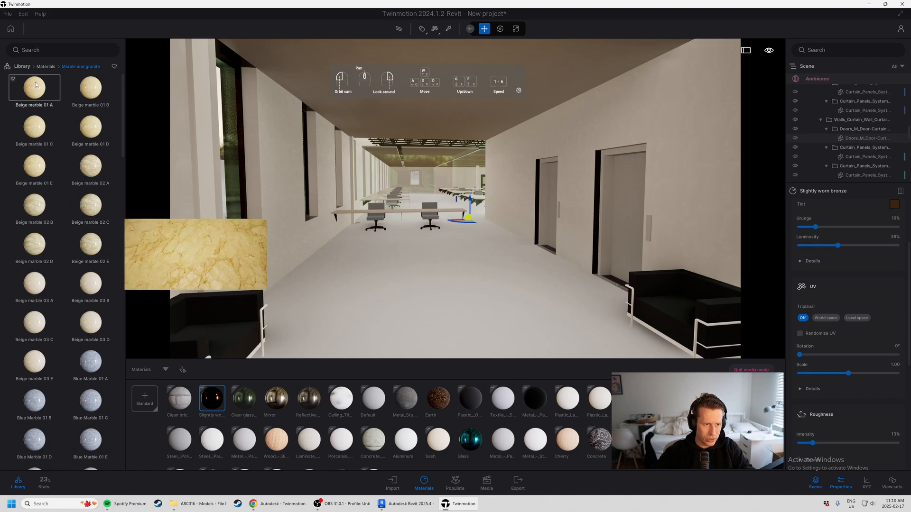
Step: Try Green Marble 02 C and Green Marble 01 D in turn on the lobby floor
scroll(87, 327, "down", 5)
mouse_move(90, 341)
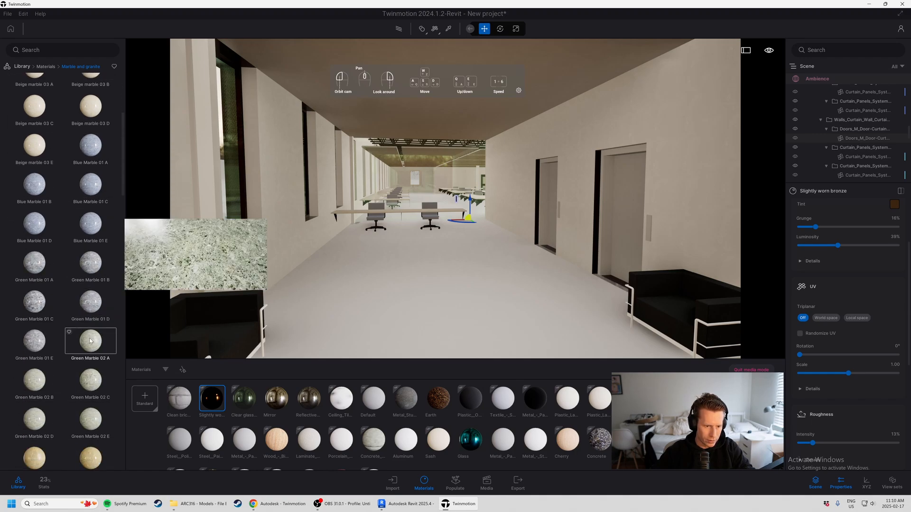
scroll(90, 340, "down", 1)
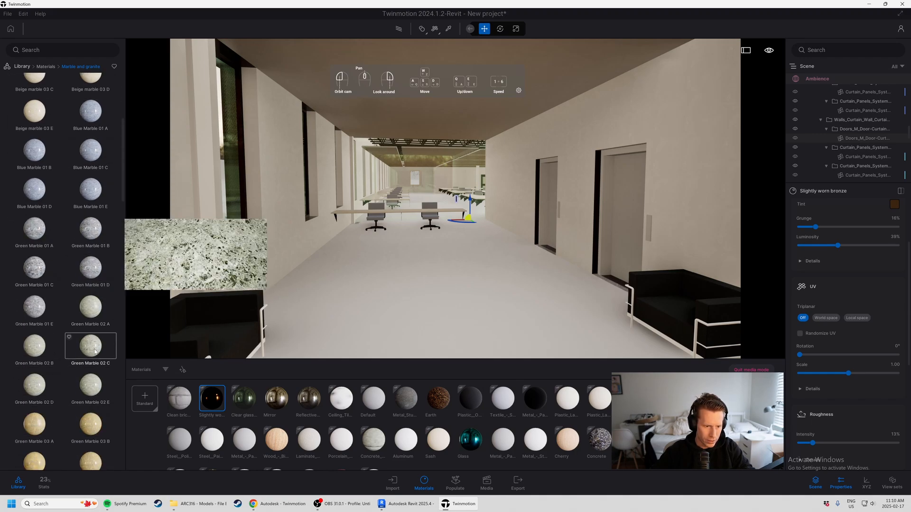
left_click(91, 351)
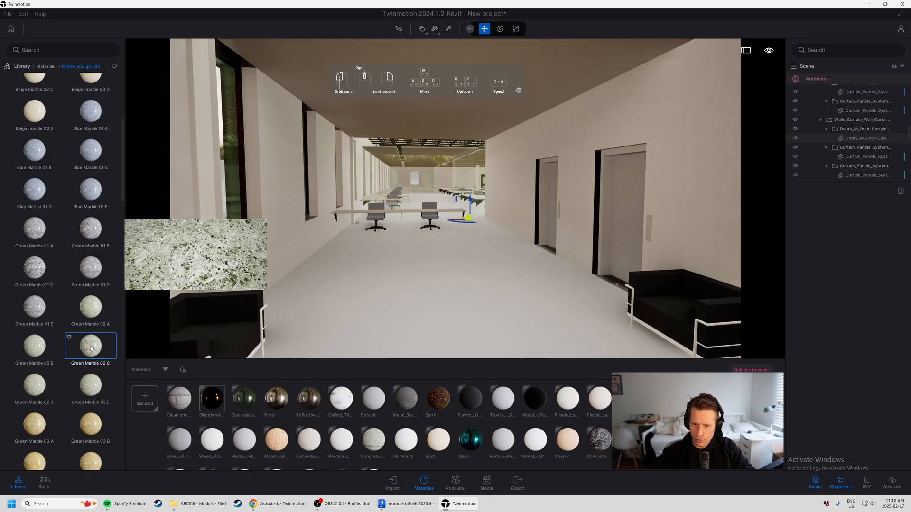
left_click_drag(91, 349, 449, 284)
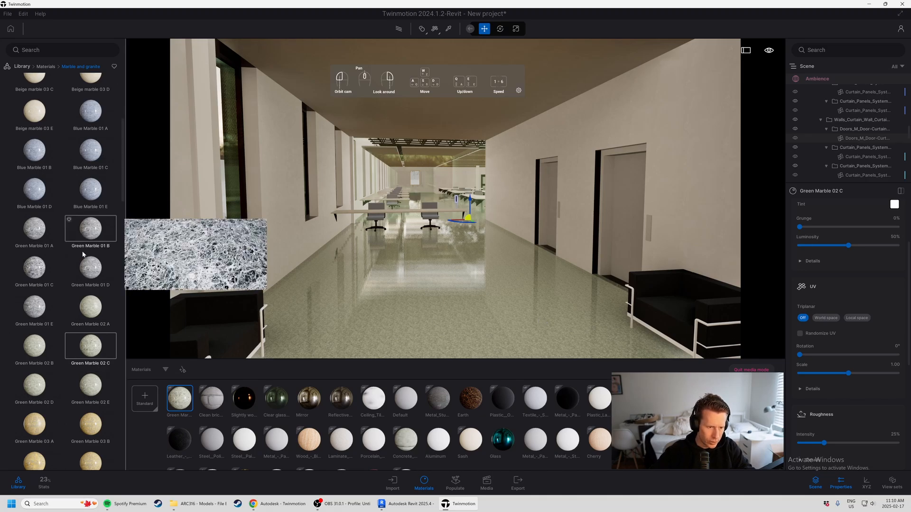
left_click_drag(90, 268, 448, 284)
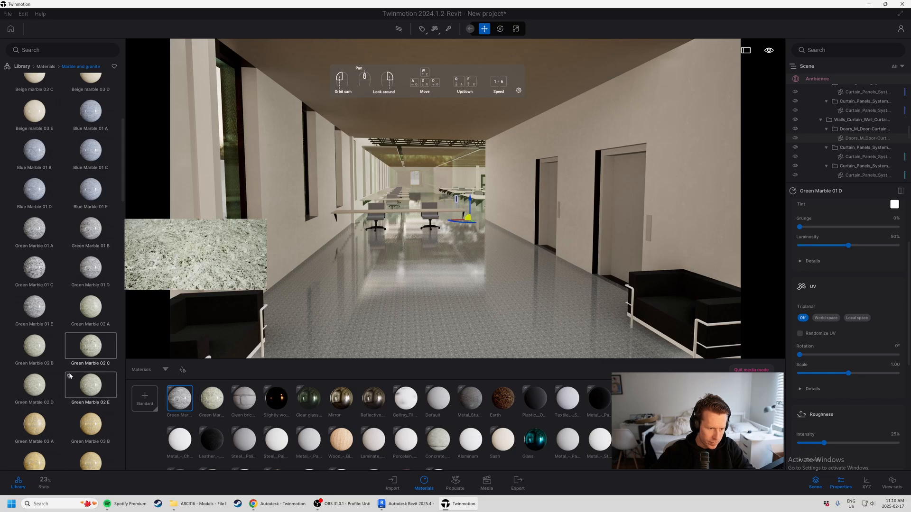
Step: Try Noisy Marble 03 C on the lobby floor in place of the green marble
scroll(69, 372, "down", 5)
scroll(70, 376, "down", 5)
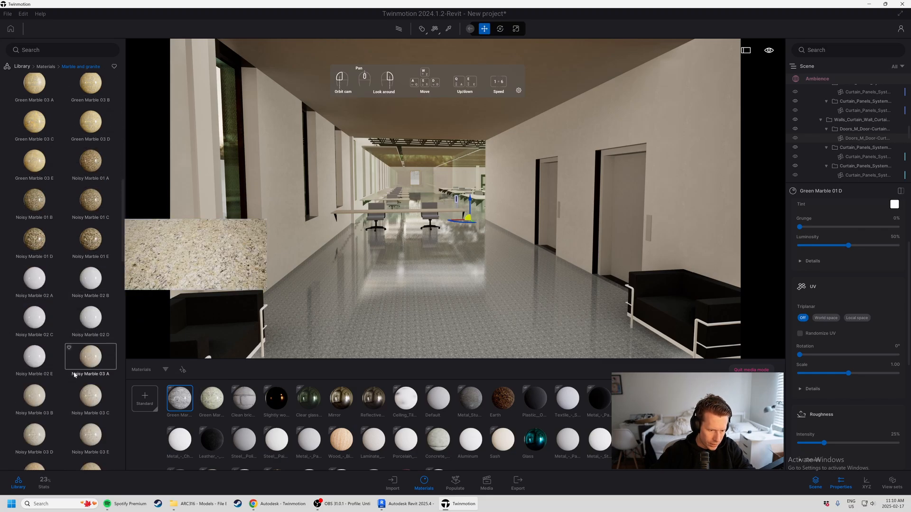
left_click_drag(104, 356, 458, 319)
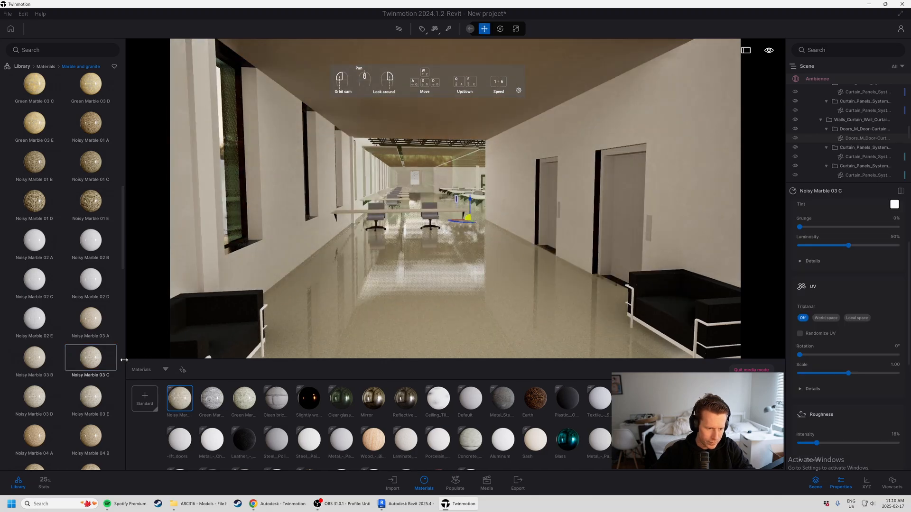
Step: Try Noisy Marble 05 B on the lobby floor and check it from closer to the desks
scroll(74, 405, "down", 3)
scroll(75, 405, "down", 2)
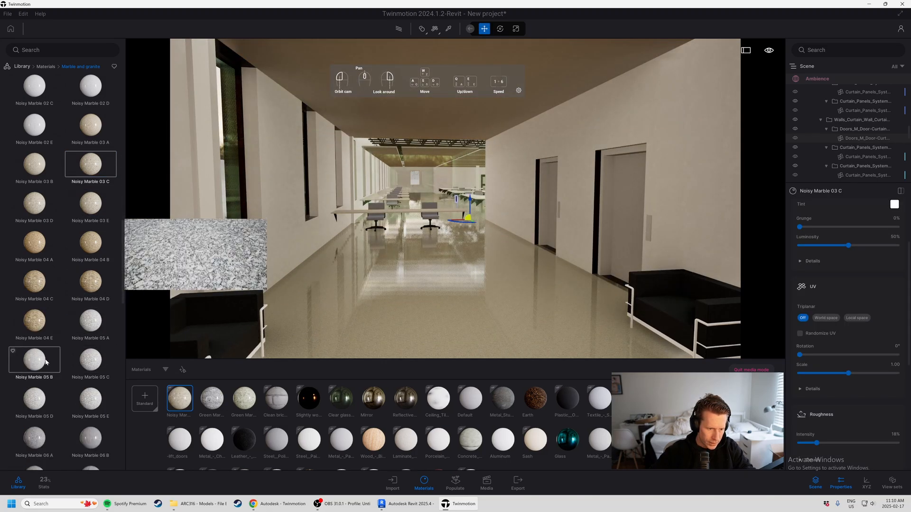
left_click_drag(34, 355, 483, 293)
key("w")
key("w")
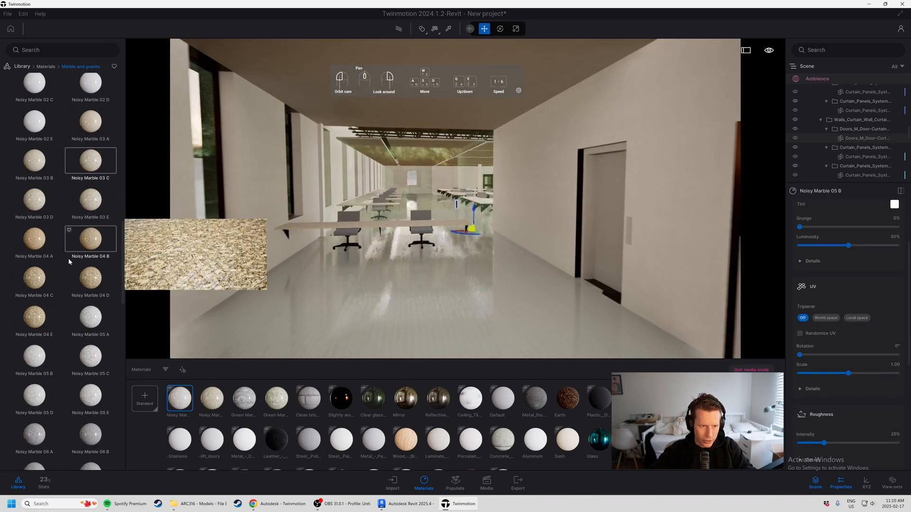
Step: Look back through the beige, blue and green marbles for another floor finish
scroll(64, 283, "up", 11)
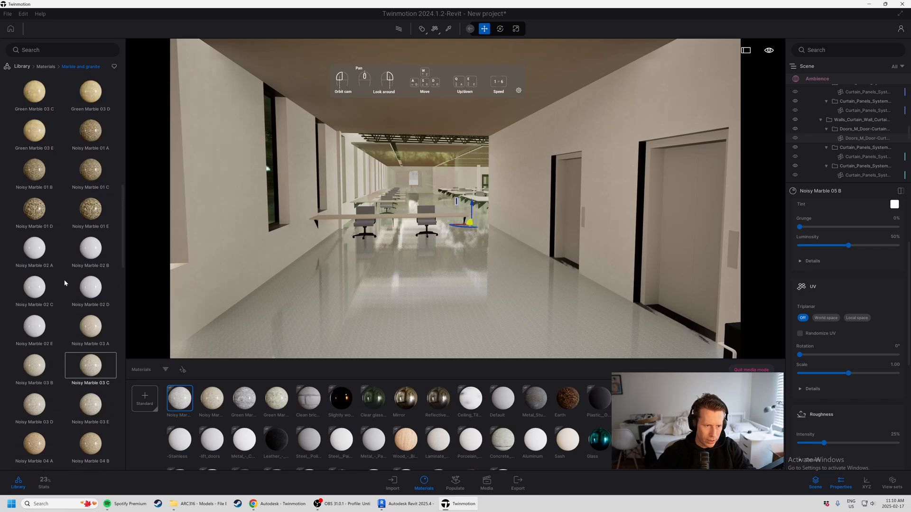
scroll(65, 283, "up", 10)
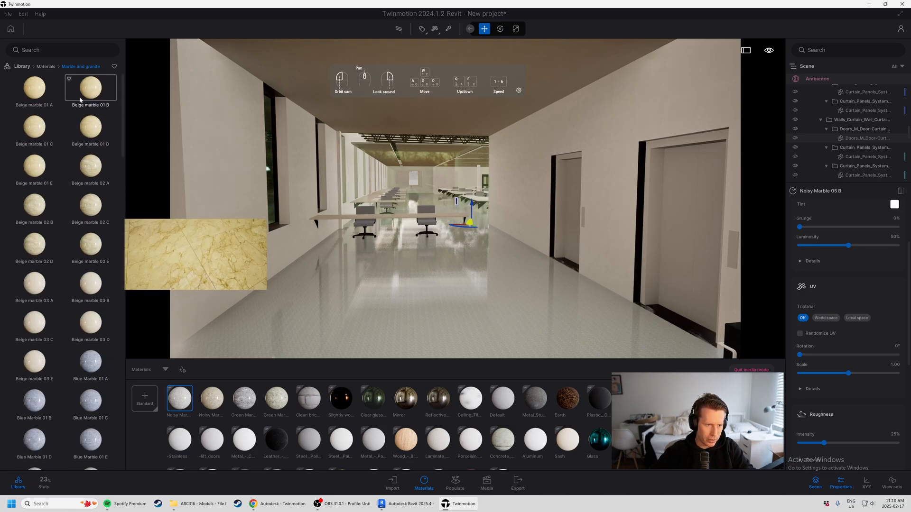
mouse_move(35, 90)
left_mouse_down()
mouse_move(493, 247)
mouse_move(500, 275)
mouse_move(29, 94)
left_mouse_up()
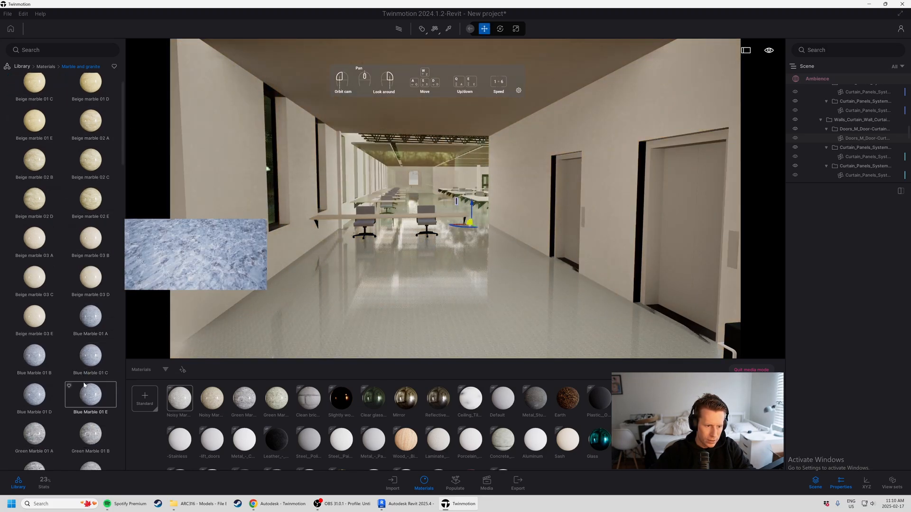
scroll(45, 389, "down", 4)
scroll(43, 398, "down", 3)
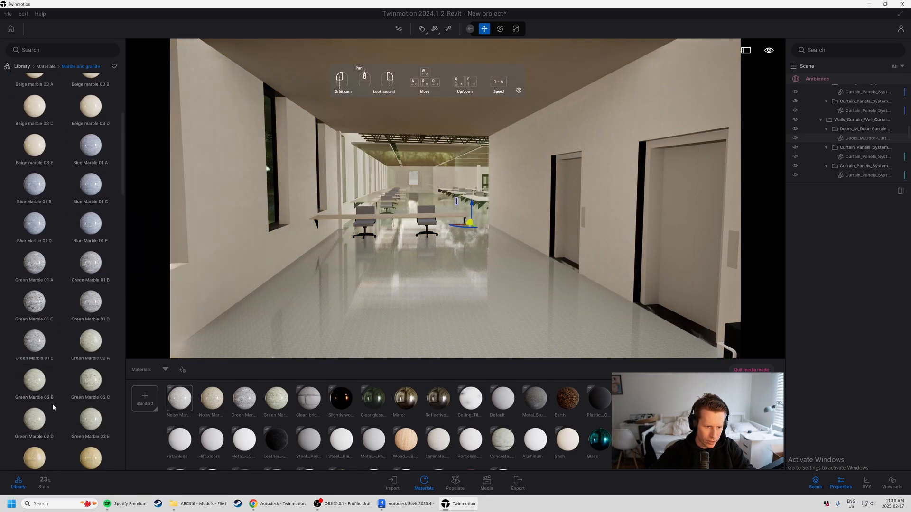
scroll(58, 401, "down", 1)
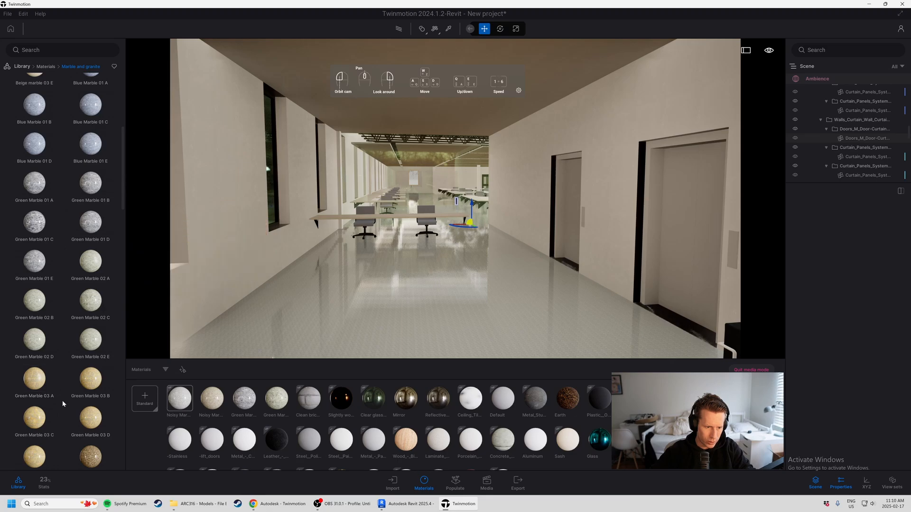
scroll(107, 389, "down", 2)
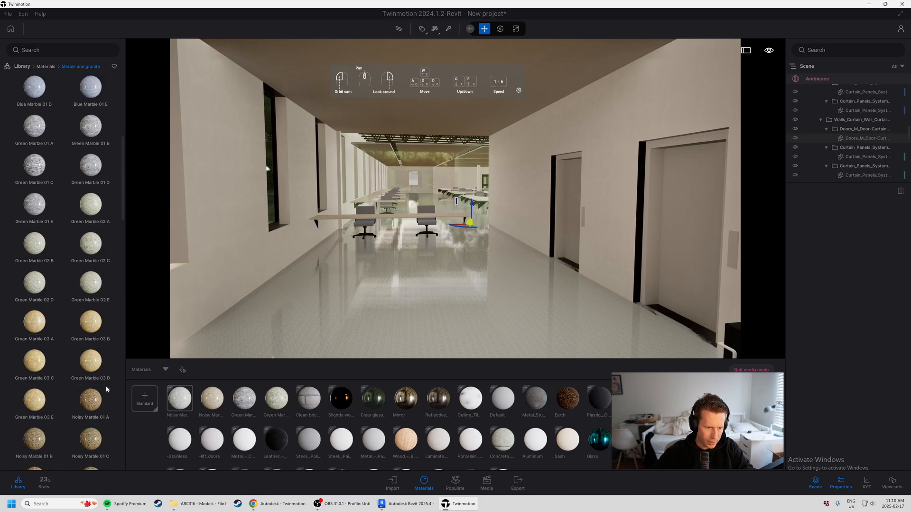
Step: Return the asset library to its top level and search all assets for "Terazzo"
left_click(21, 66)
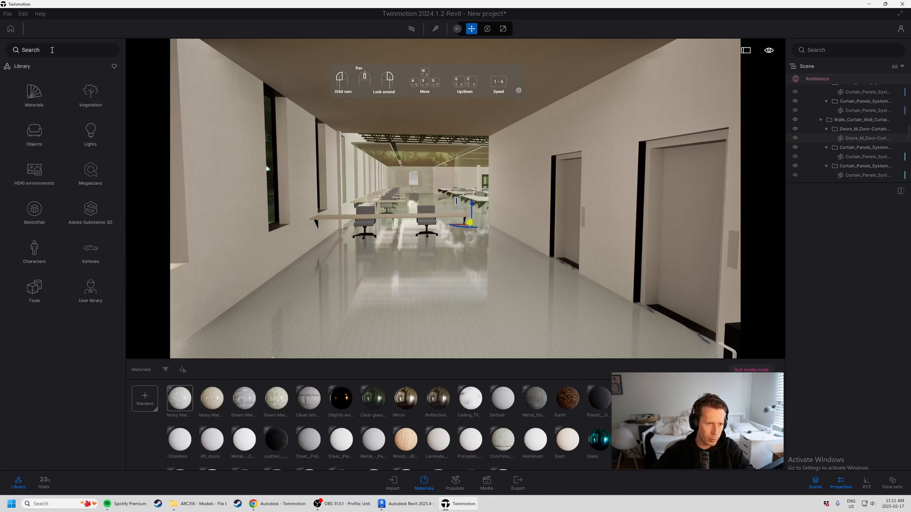
left_click(52, 50)
type("Terazzo")
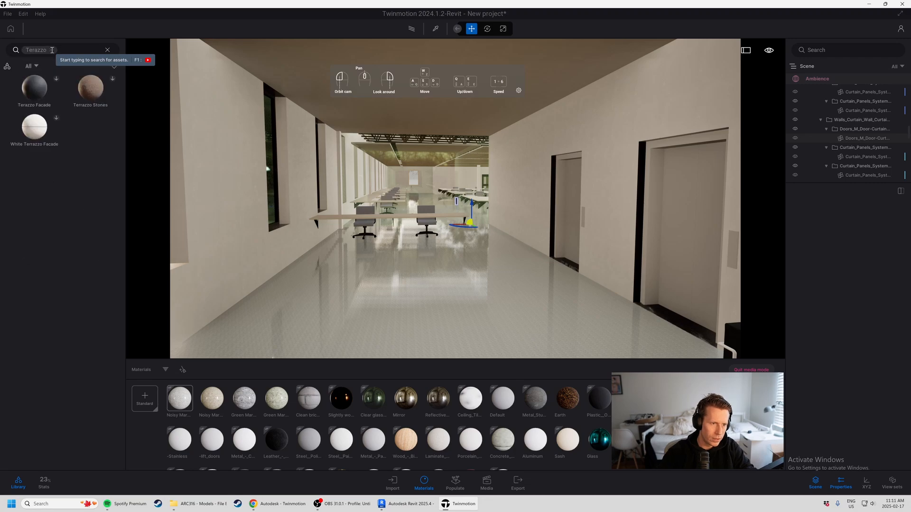
key("Return")
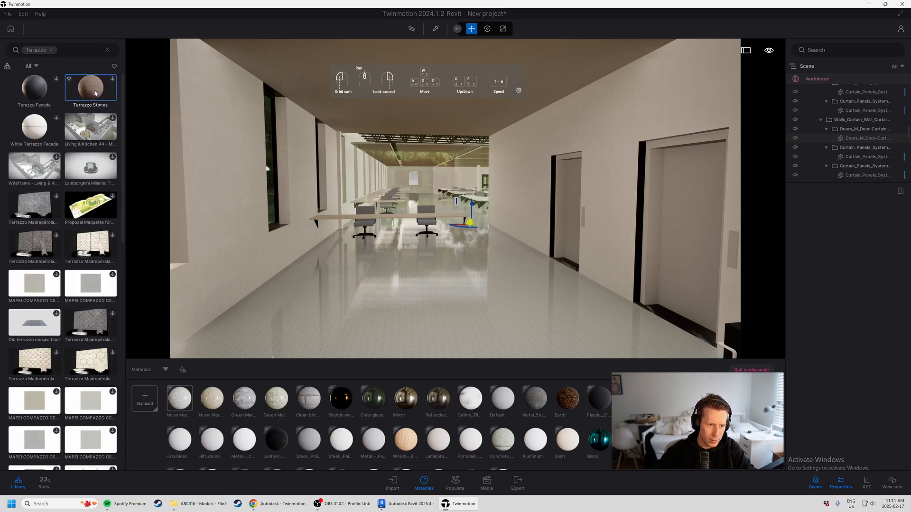
Step: Apply the Terrazzo Stones material to the lobby floor and check it from near the desks and from between the armchairs
left_click_drag(95, 93, 456, 302)
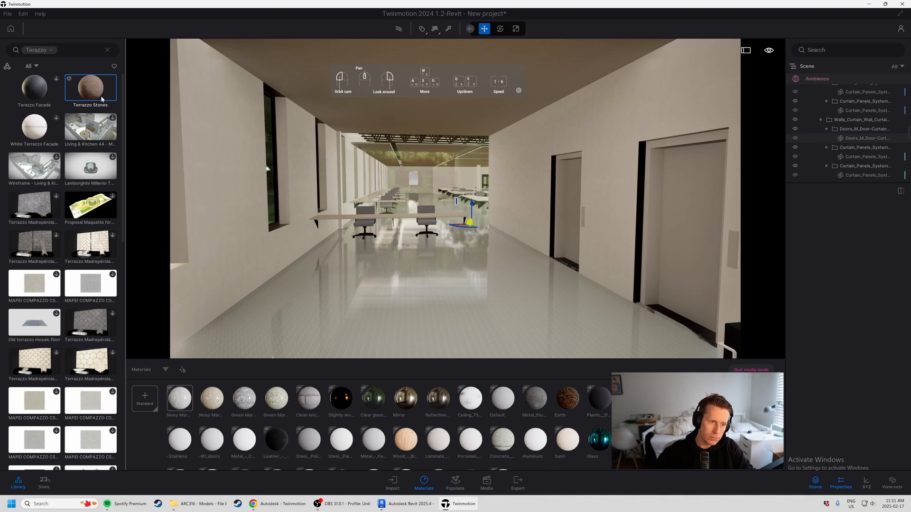
left_click_drag(102, 98, 434, 280)
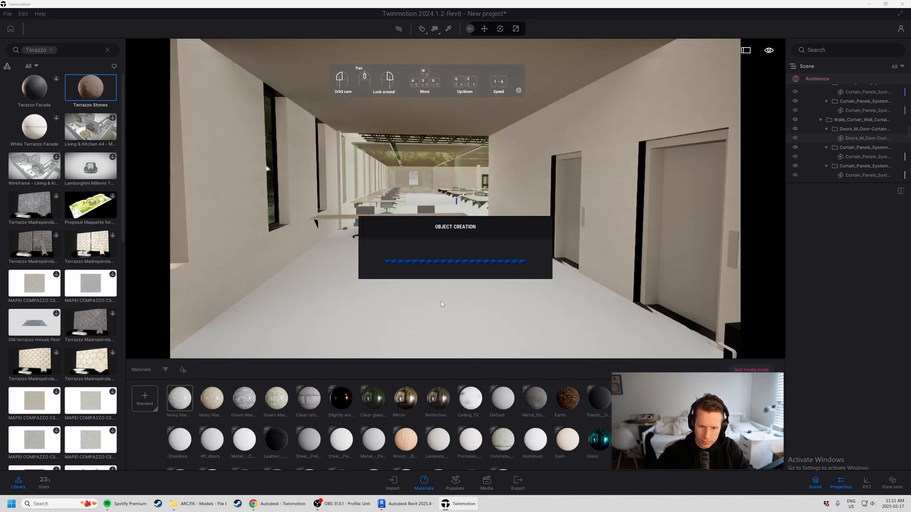
key("w")
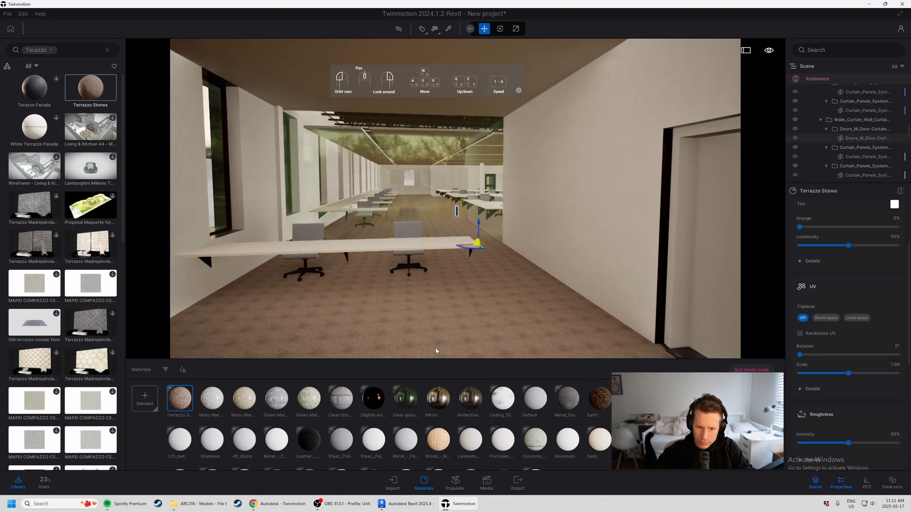
key("s")
key("s")
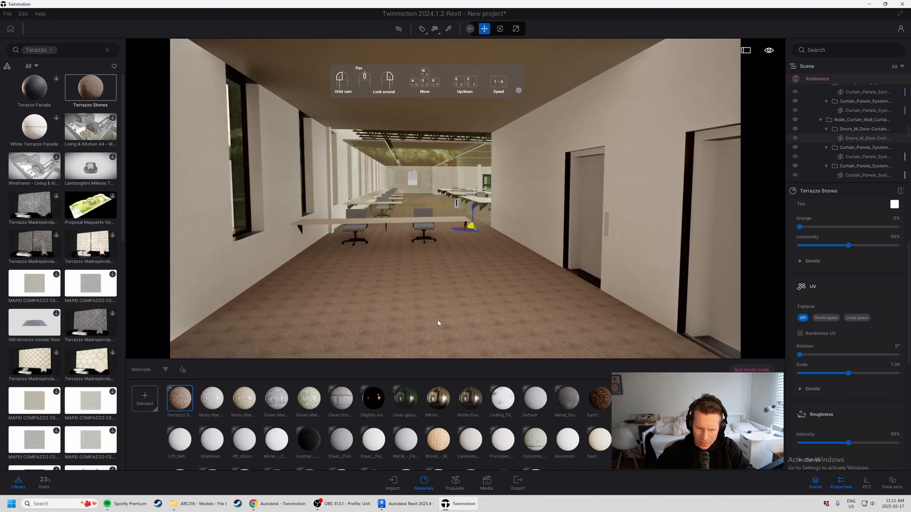
key("s")
key("s")
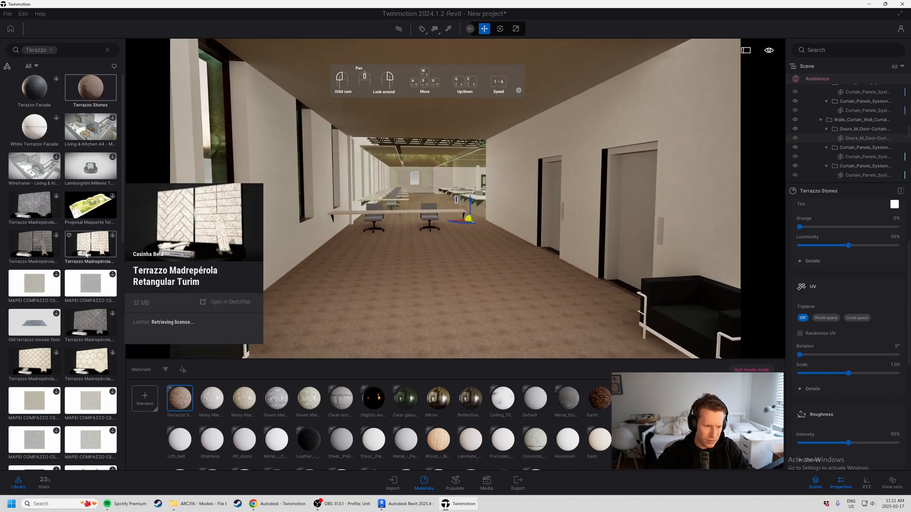
Step: Place a grey MAPEI COMPAZZO sample from the terrazzo results on the lobby floor between the black armchairs
scroll(90, 251, "down", 2)
mouse_move(94, 329)
scroll(94, 328, "down", 4)
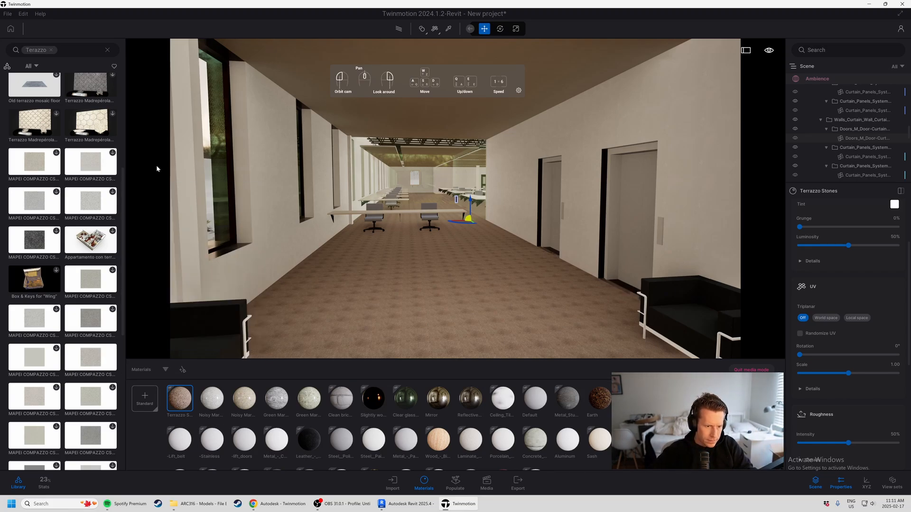
left_click_drag(91, 318, 424, 298)
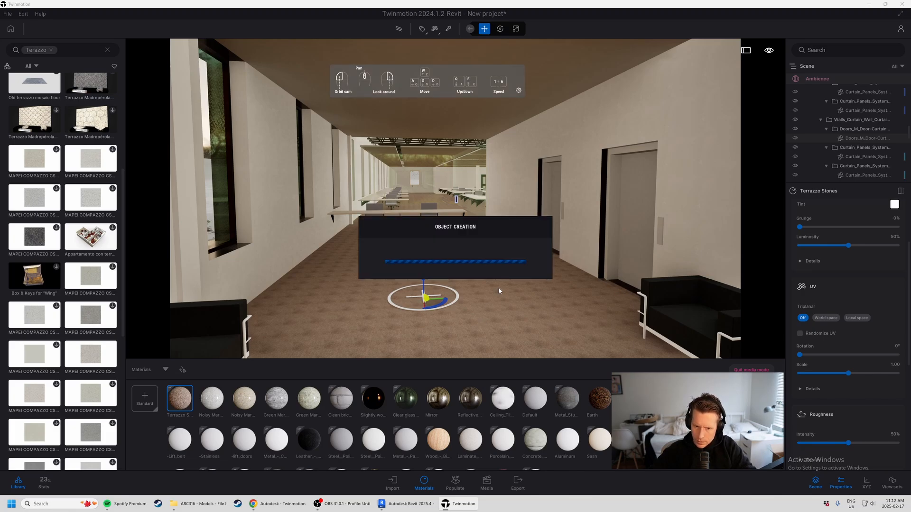
Step: Delete the MAPEI COMPAZZO sample from the lobby, clear the terrazzo search and open the Marble and granite materials
right_click_drag(499, 288, 494, 300)
key("Delete")
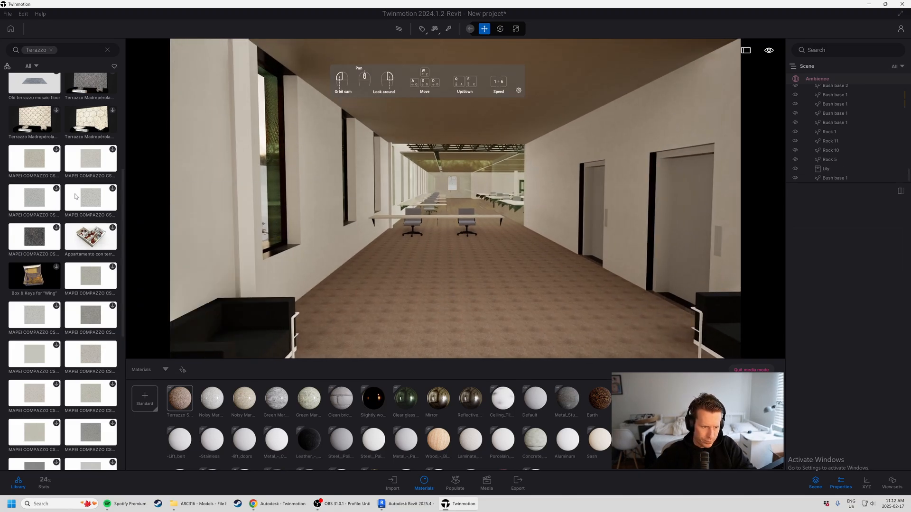
left_click(109, 51)
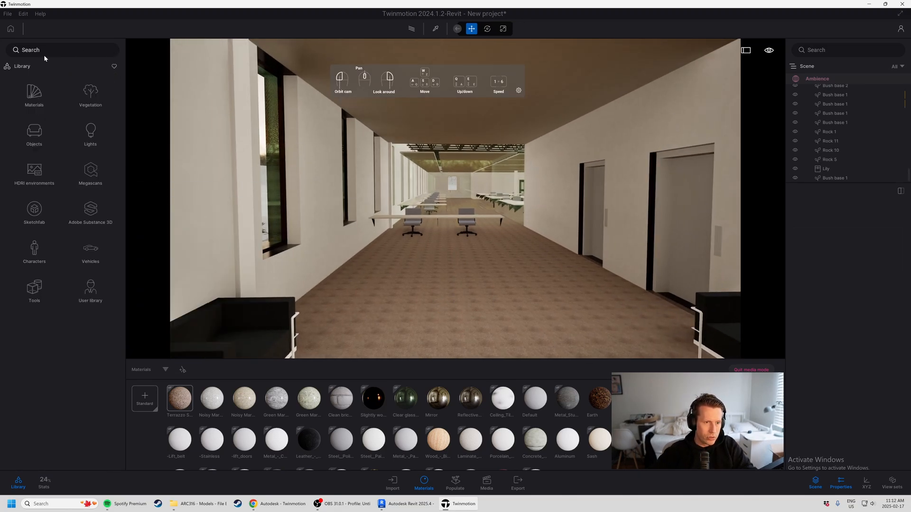
left_click(34, 91)
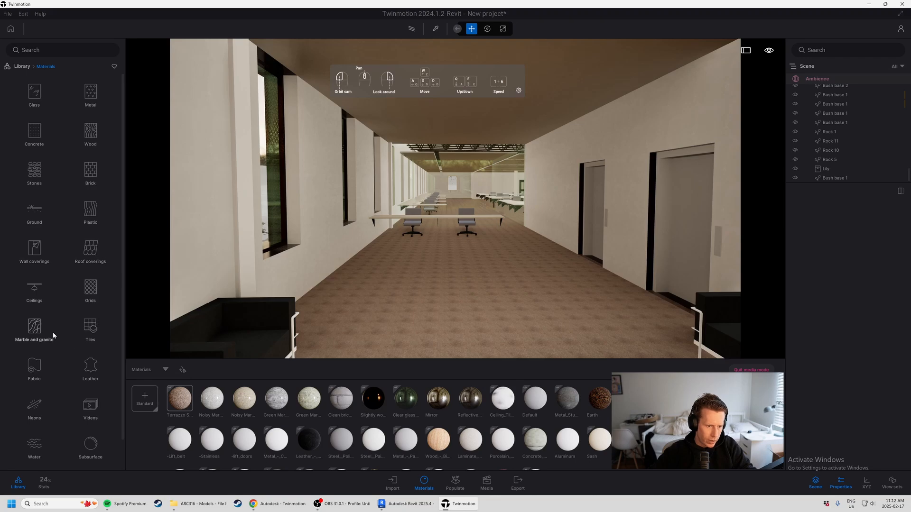
left_click(34, 327)
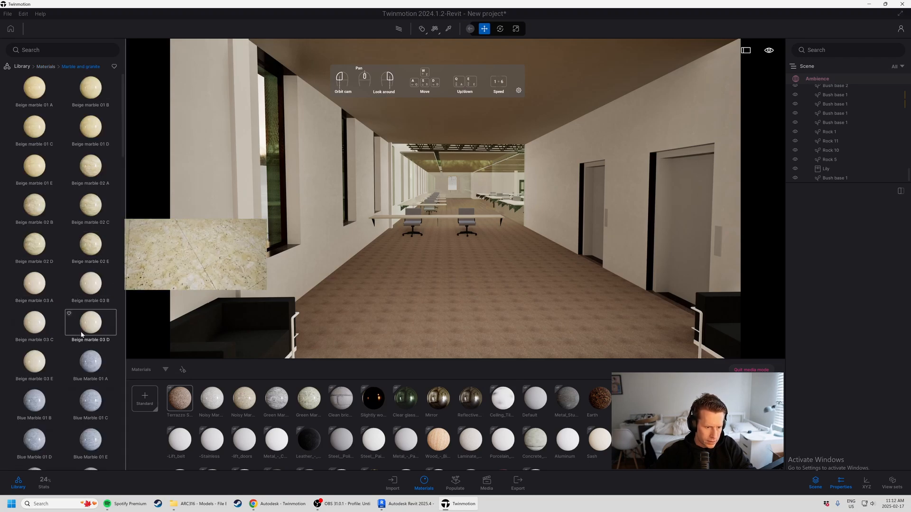
Step: Apply the Green Marble 02 A material to the lobby floor
scroll(81, 332, "down", 5)
scroll(85, 322, "down", 2)
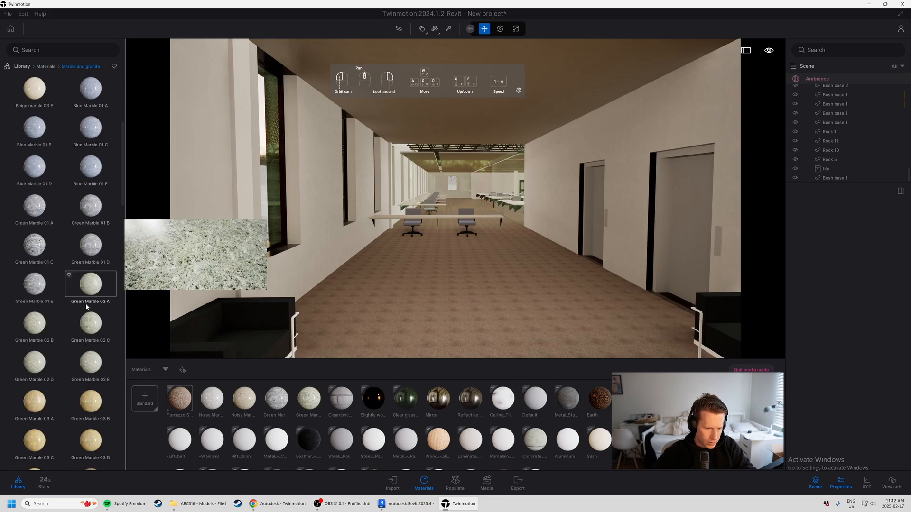
left_click_drag(88, 291, 538, 284)
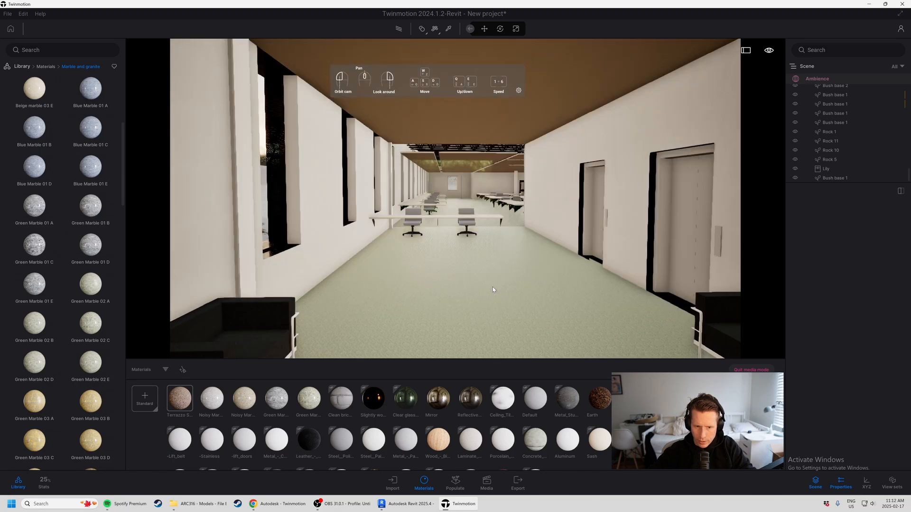
scroll(838, 304, "up", 1)
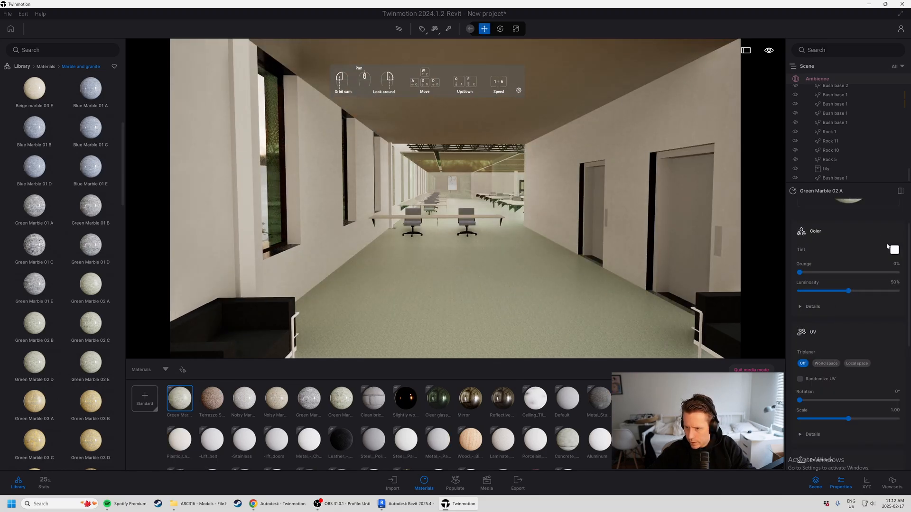
scroll(892, 256, "up", 1)
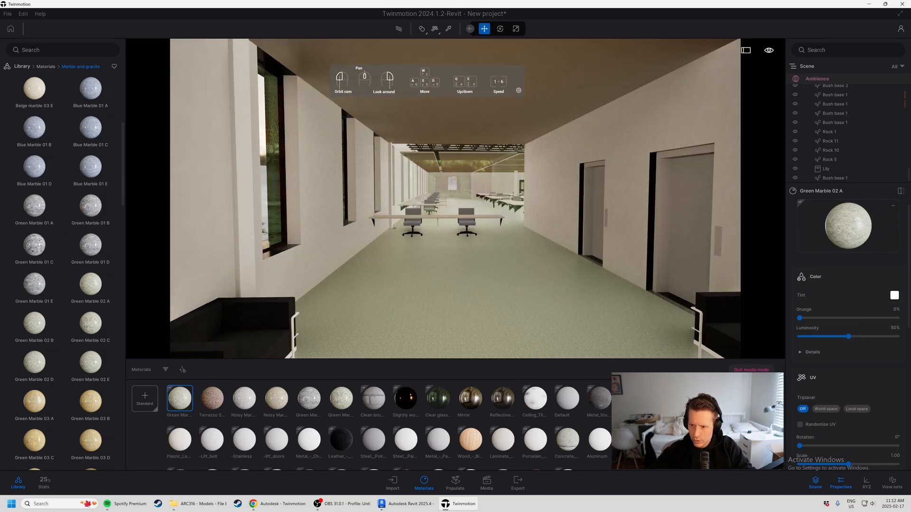
Step: Delete the tried-out floor materials from Terrazzo Stones through Green Marble 02 C from the project's material list
left_click(221, 405)
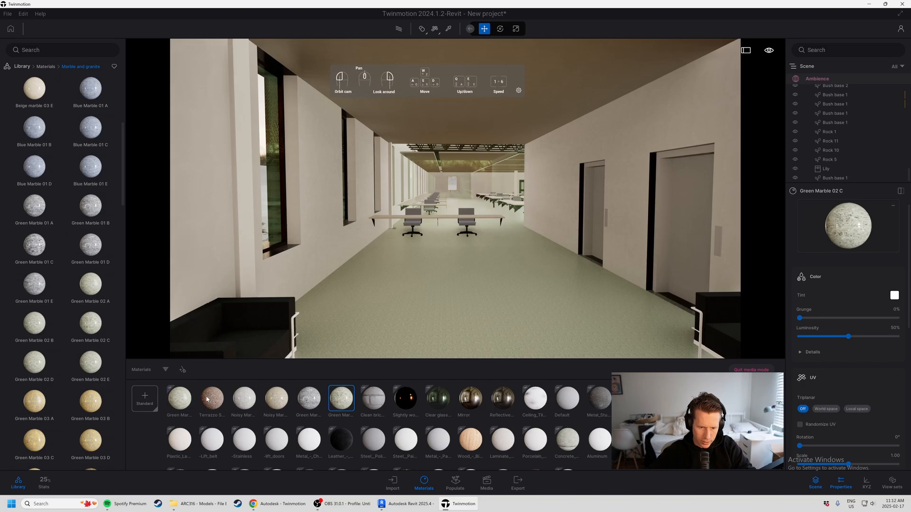
left_click(352, 402, "shift")
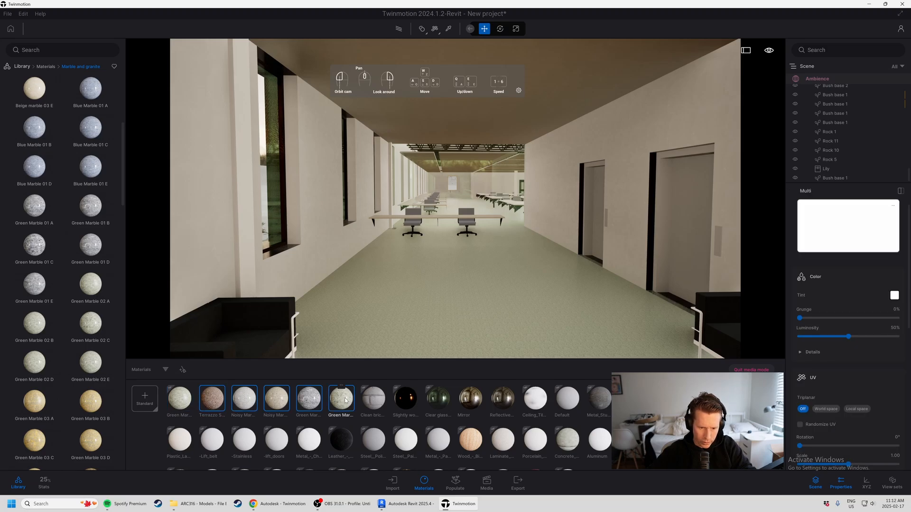
right_click(345, 401)
left_click(333, 360)
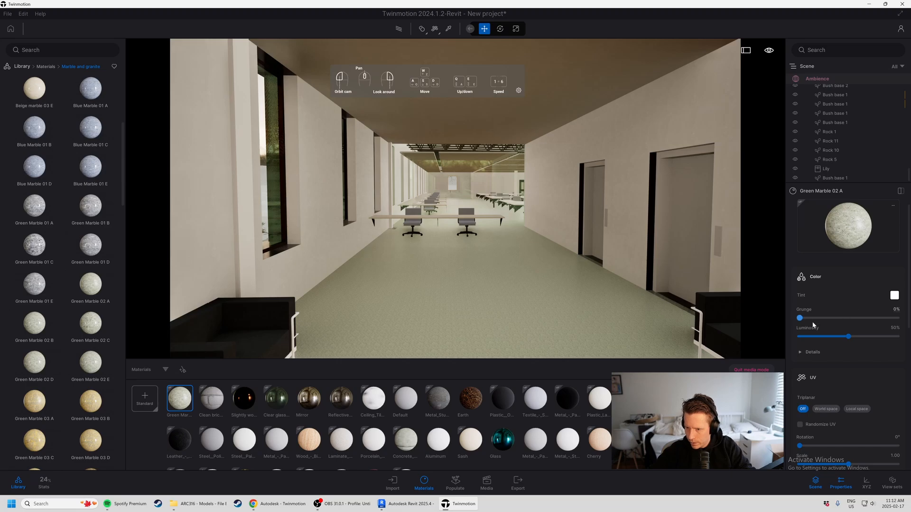
Step: Set the Green Marble 02 A tint to grey RGB 147, 147, 147 and its UV scale to about 9
left_click(895, 296)
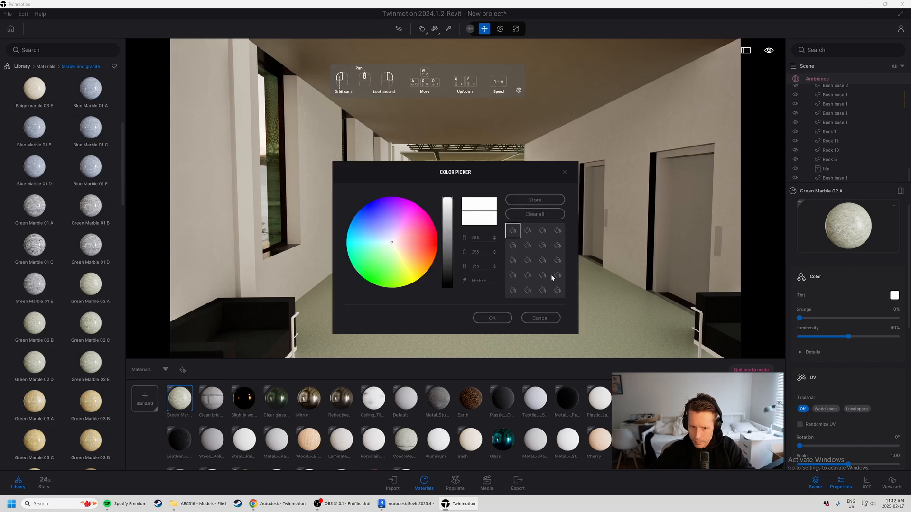
left_click_drag(463, 184, 165, 226)
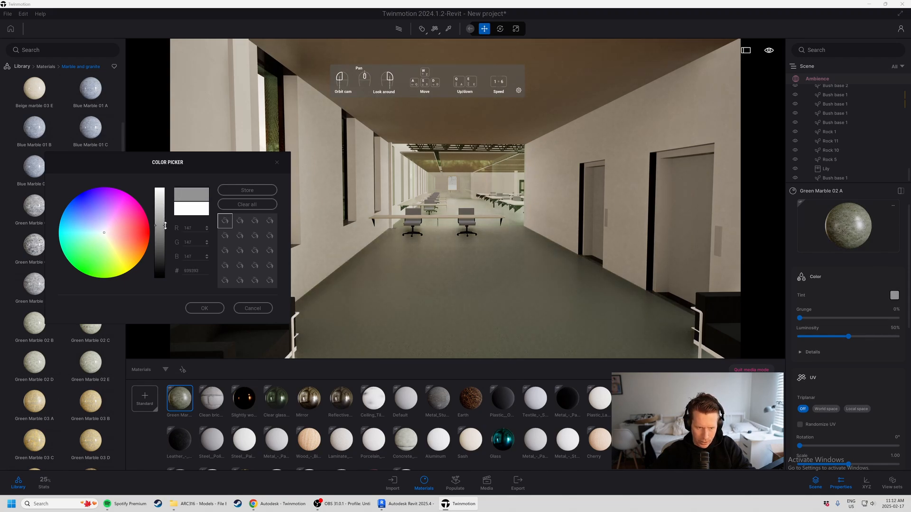
left_click(201, 308)
scroll(849, 399, "down", 3)
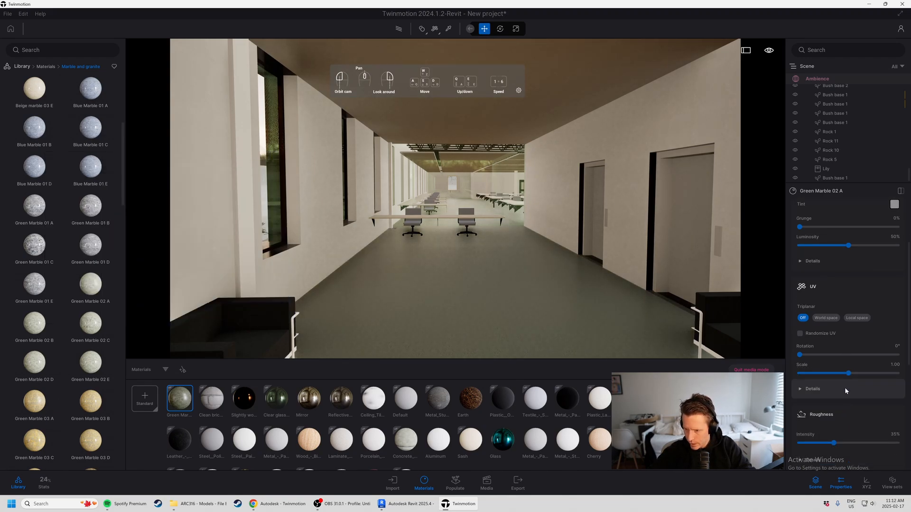
left_click_drag(849, 374, 895, 373)
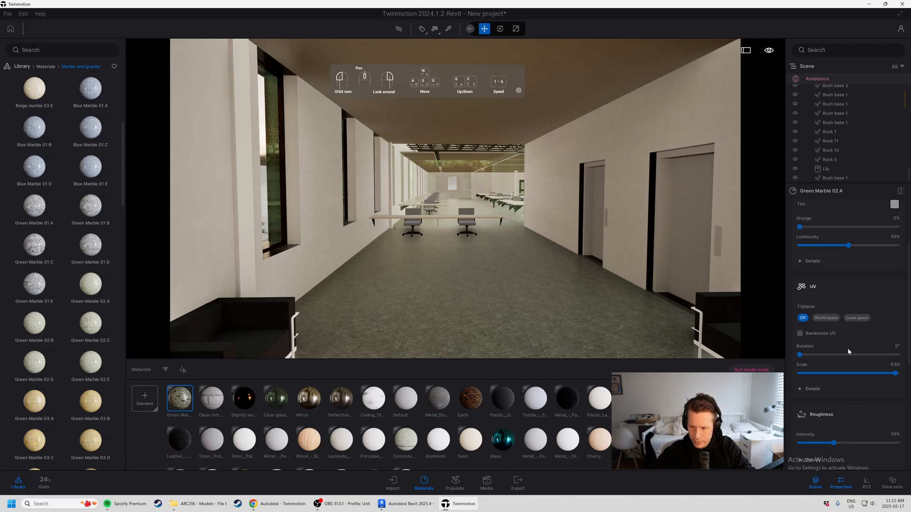
Step: Try a metallic intensity of 27% on Green Marble 02 A, and reset it to 0%
scroll(827, 372, "down", 3)
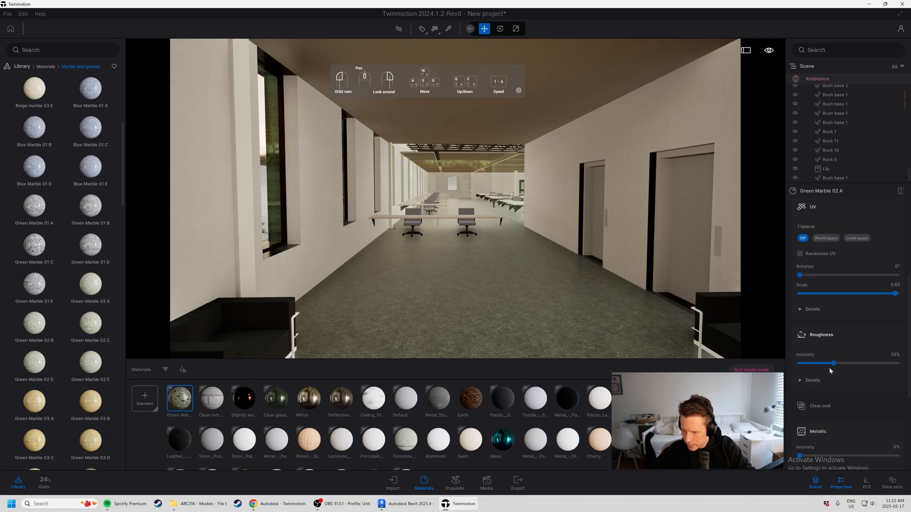
scroll(819, 368, "down", 3)
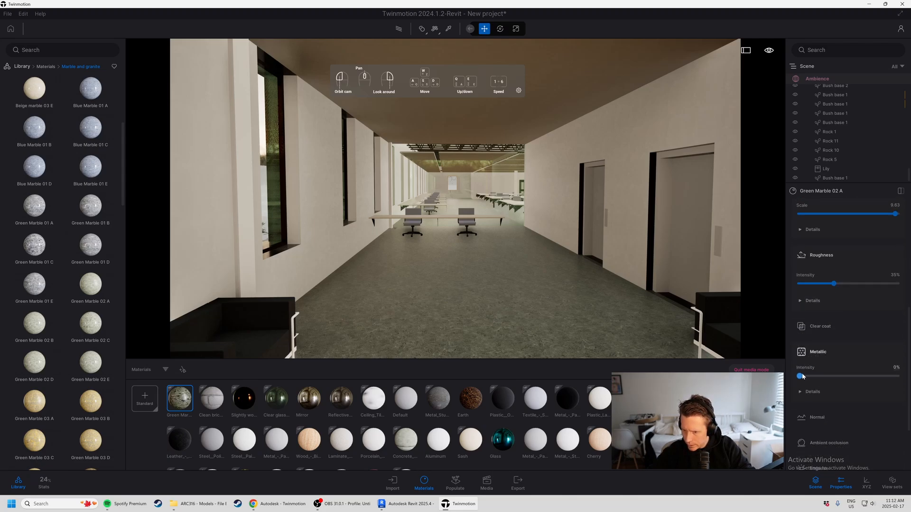
left_click_drag(802, 376, 813, 376)
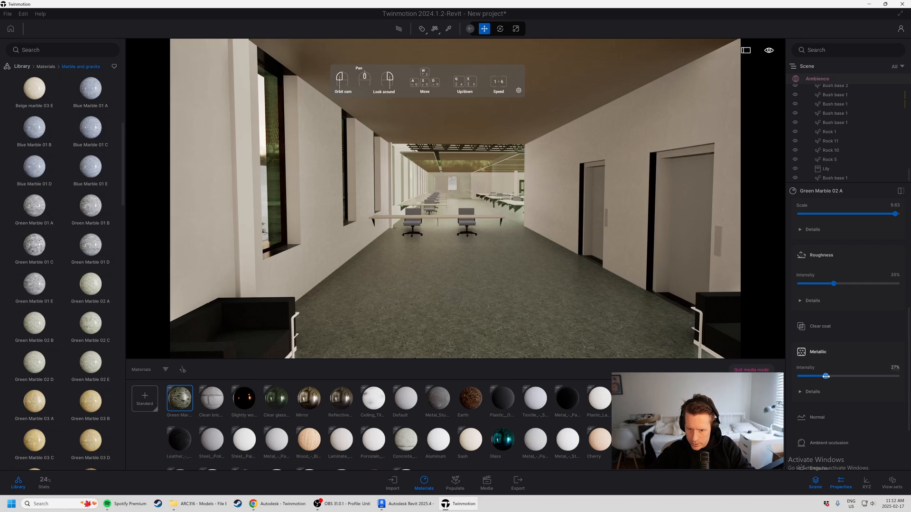
scroll(827, 377, "down", 2)
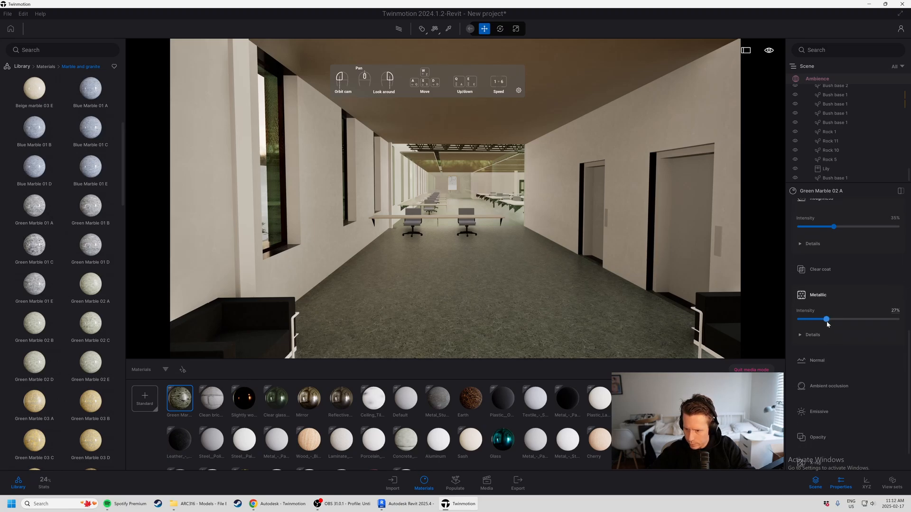
left_click_drag(826, 320, 802, 319)
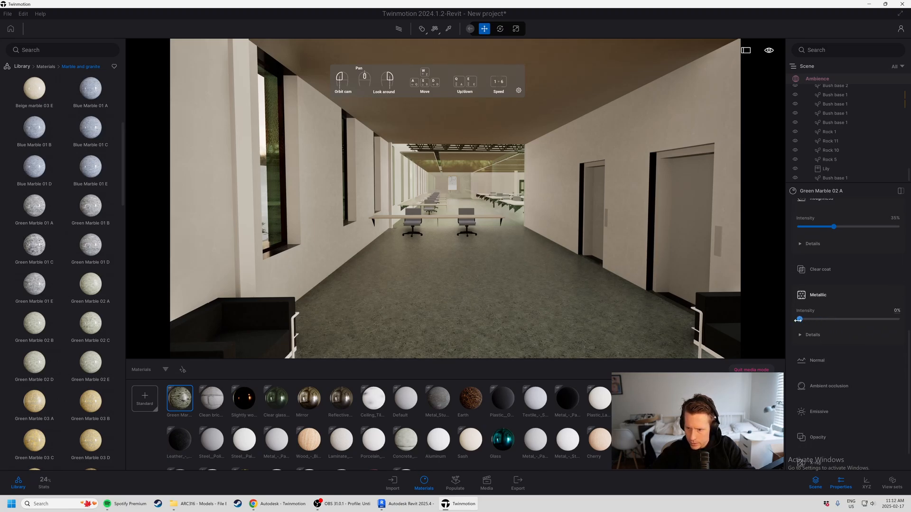
Step: Enable the clear coat on the Green Marble 02 A floor material
scroll(822, 326, "up", 2)
left_click(821, 315)
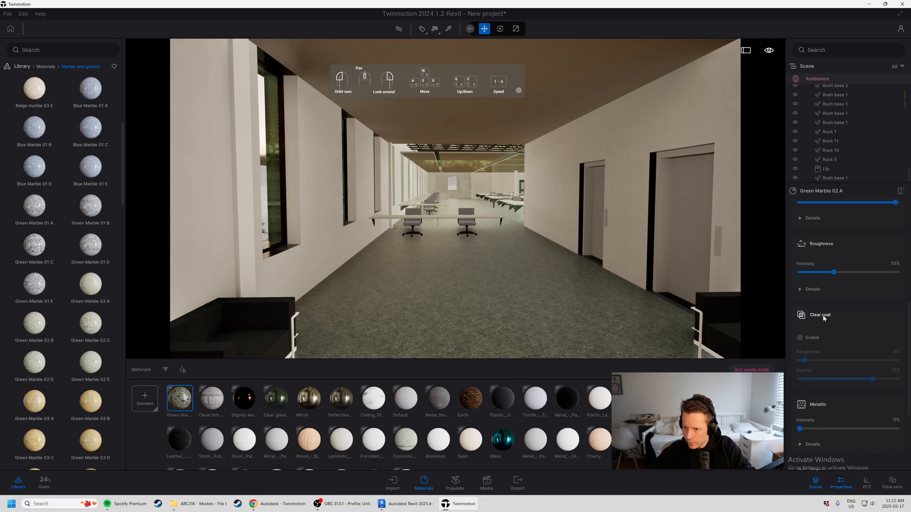
left_click(816, 340)
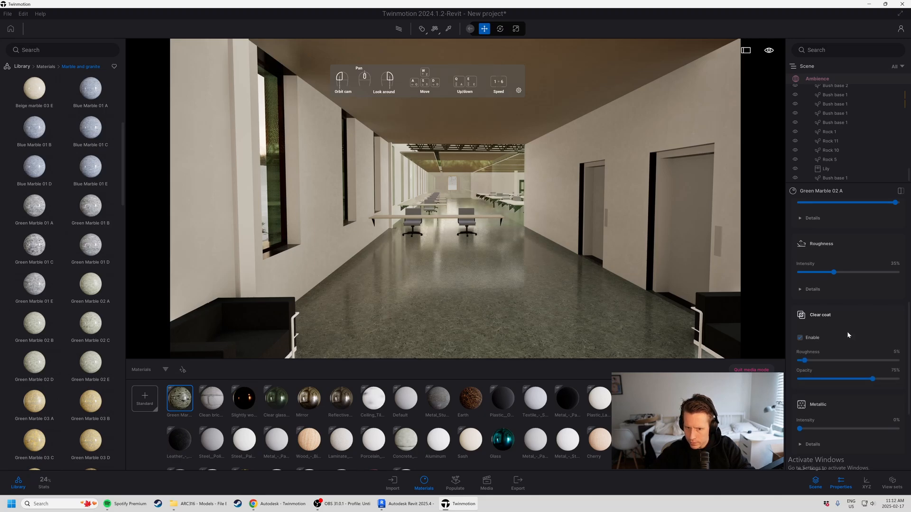
scroll(835, 334, "down", 1)
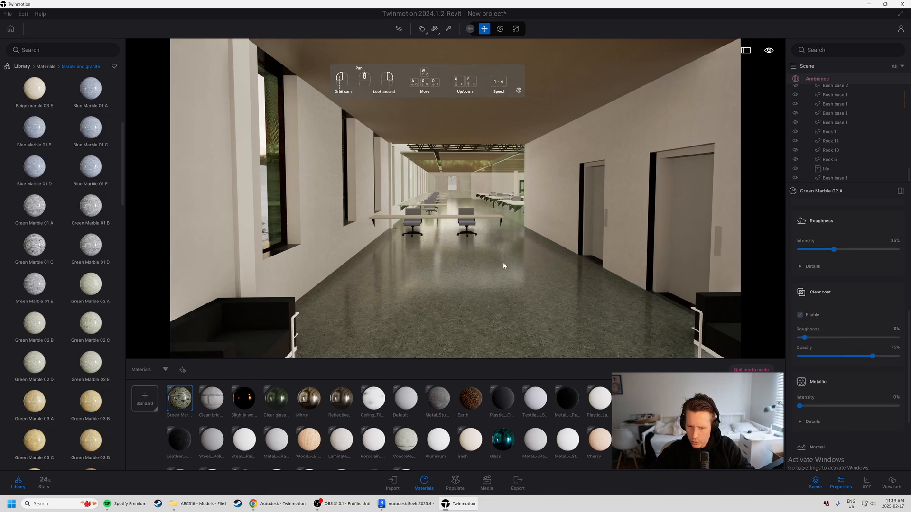
Step: Examine the clear-coated marble floor from several viewpoints around the reception desk and the glass partition behind it
key("w")
key("d")
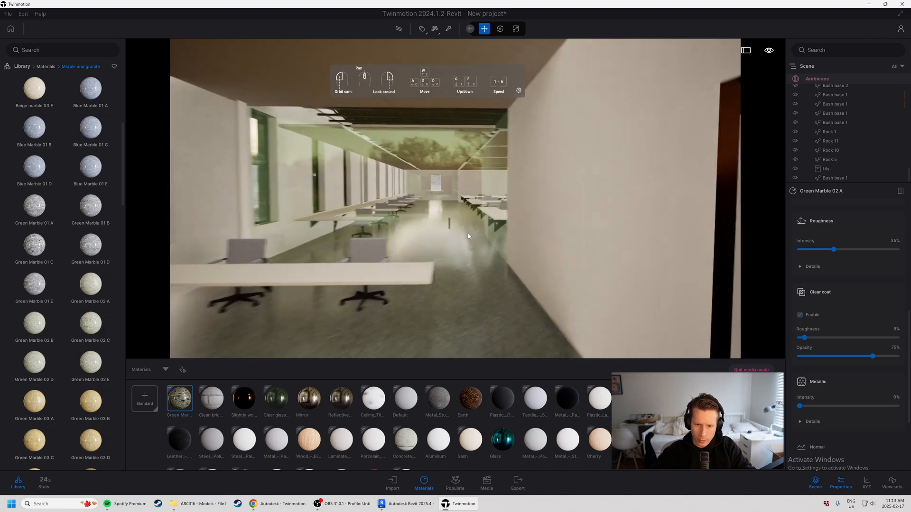
key("w")
key("s")
key("a")
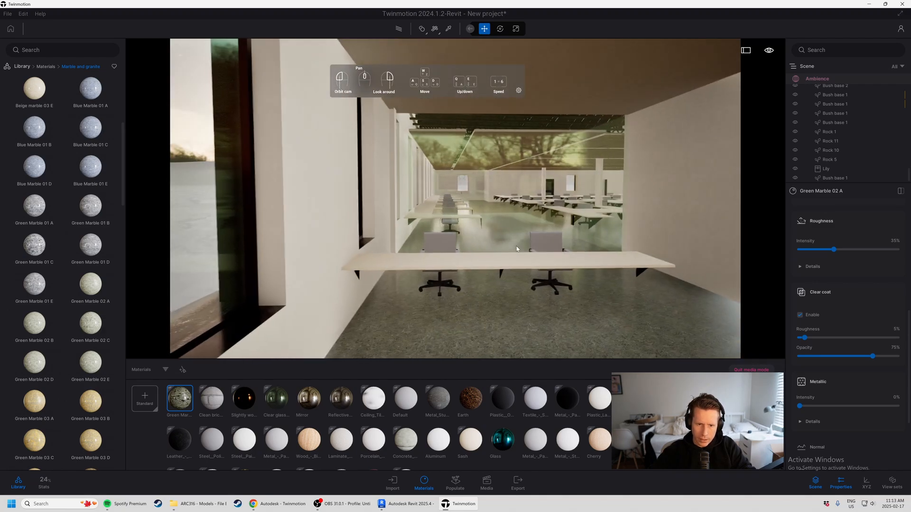
key("w")
key("d")
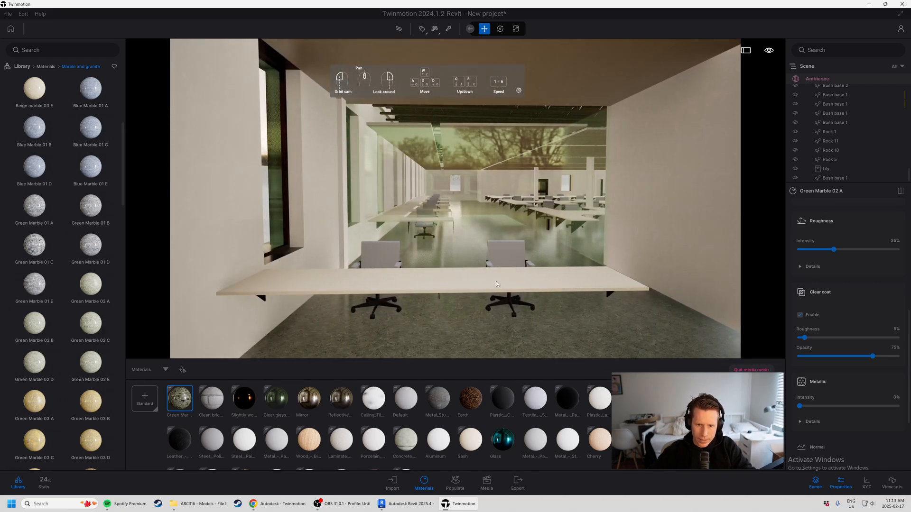
key("d")
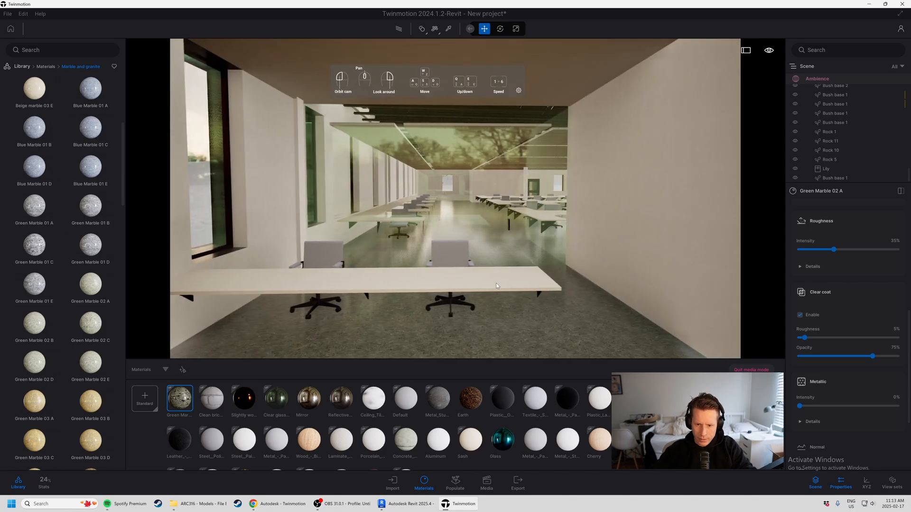
key("s")
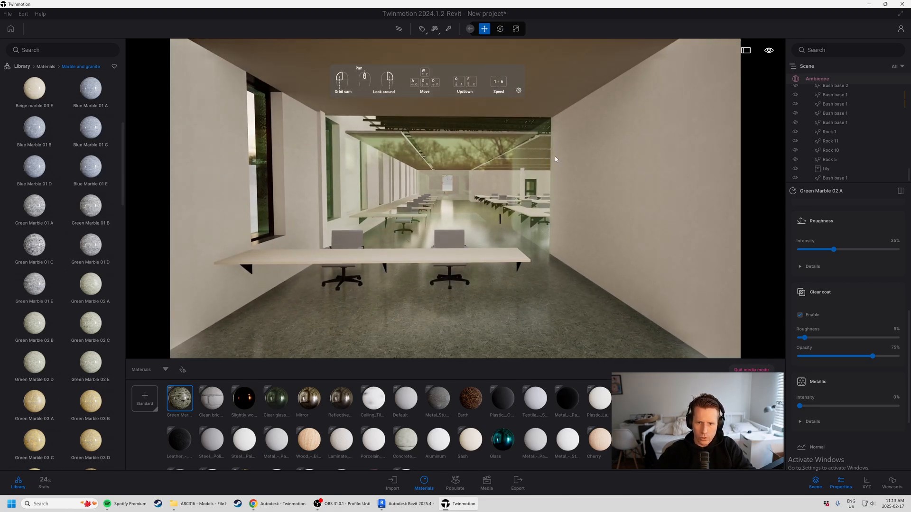
Step: Delete the single-glass curtain wall door in the partition behind the reception desk
key("w")
key("d")
left_click(469, 227)
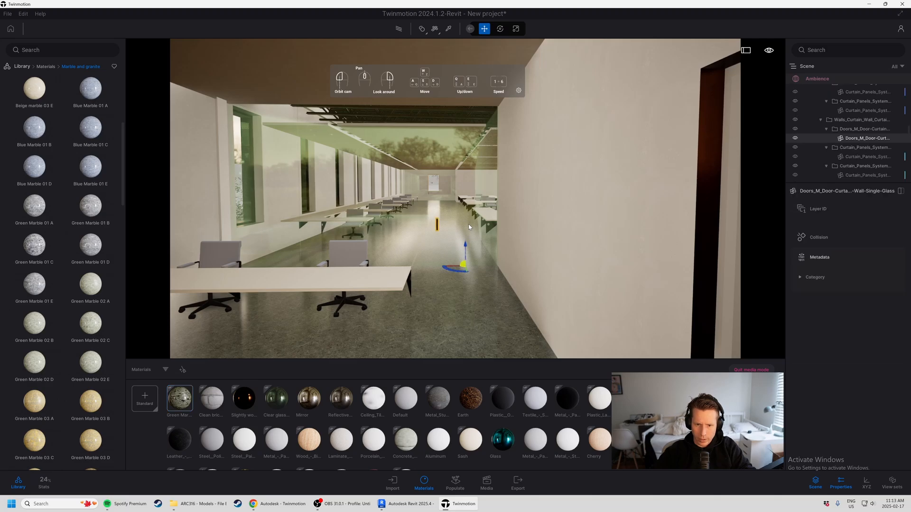
key("Escape")
Step: Examine the floor and ceilings of the open office beyond the glass partition
key("w")
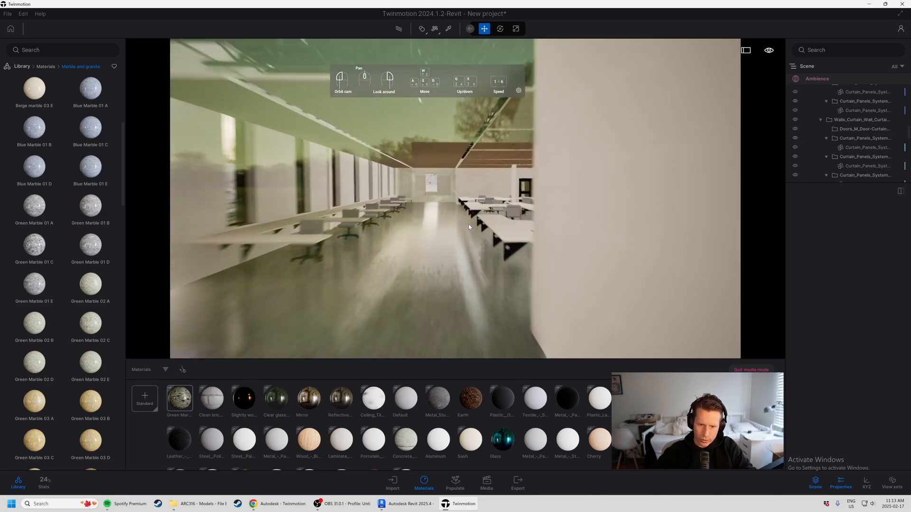
key("w")
key("a")
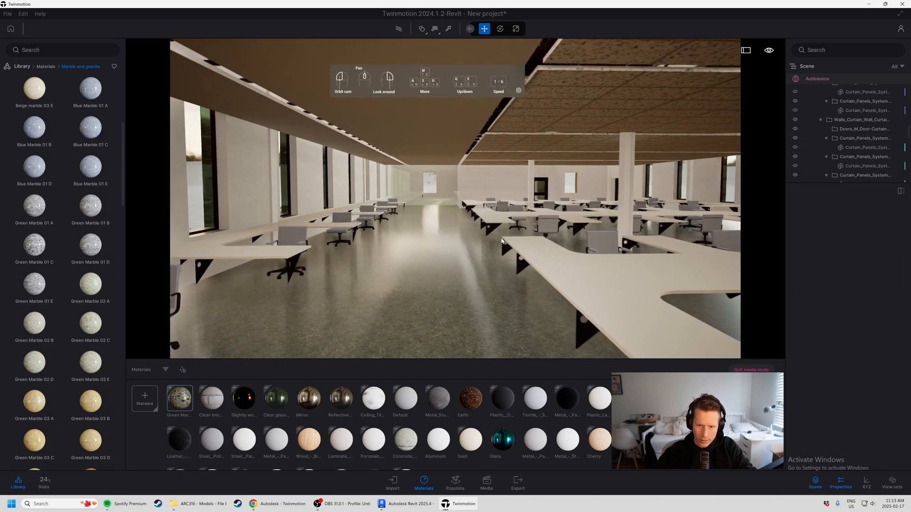
mouse_move(468, 228)
right_mouse_down()
mouse_move(494, 204)
mouse_move(546, 205)
mouse_move(477, 213)
right_mouse_up()
key("s")
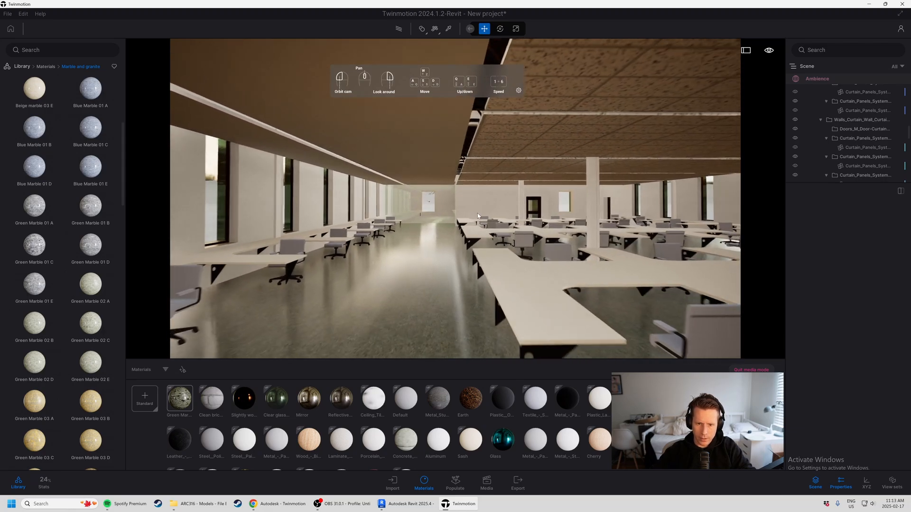
key("s")
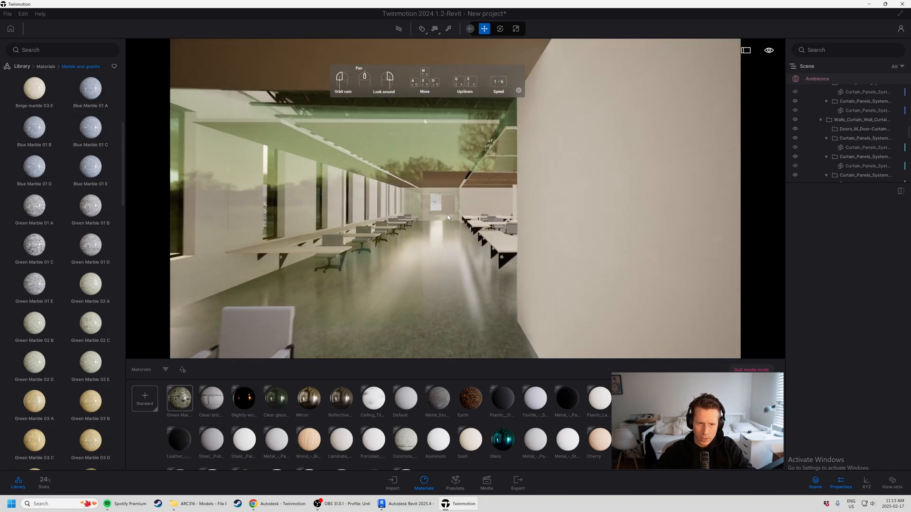
Step: Delete the plain compound ceiling above the lobby and reception desk
key("s")
left_click(473, 121)
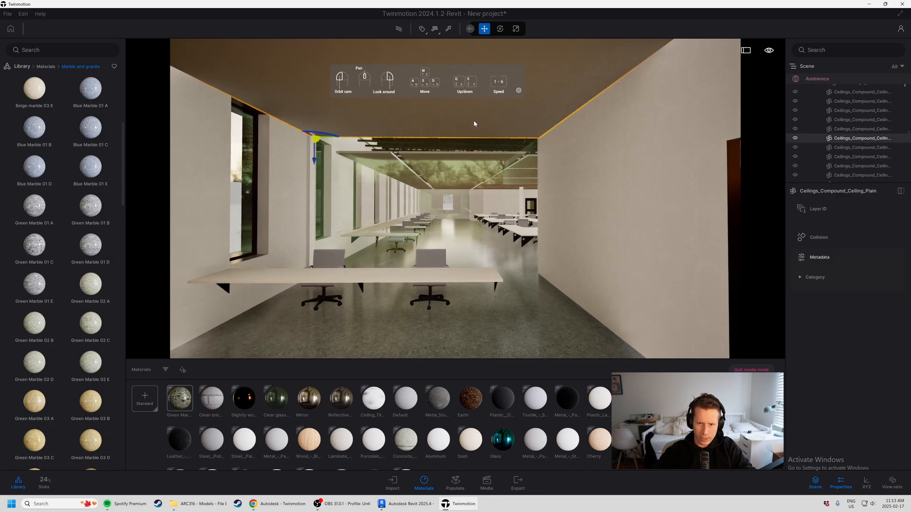
key("Delete")
key("s")
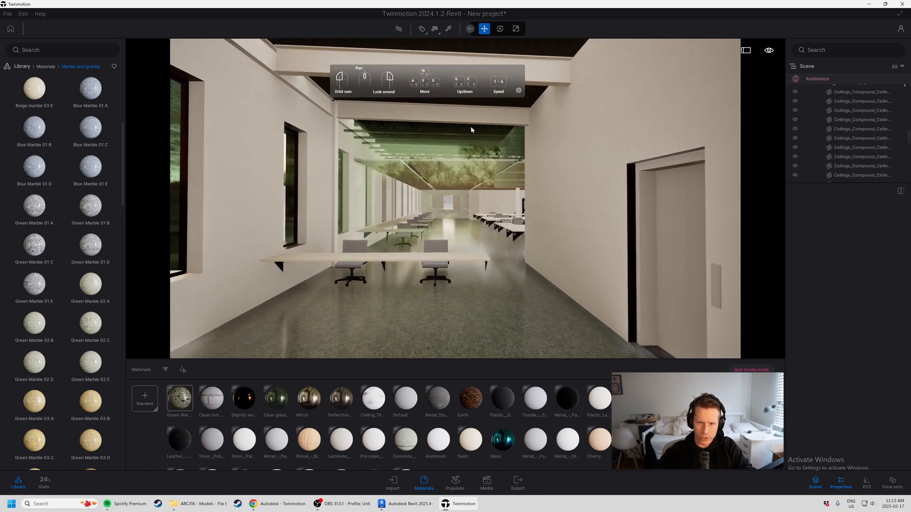
left_click(245, 399)
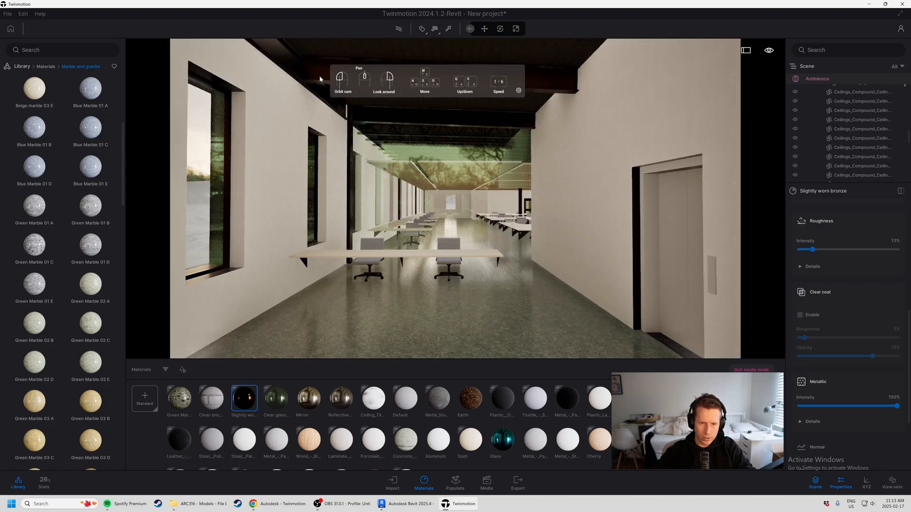
key("Escape")
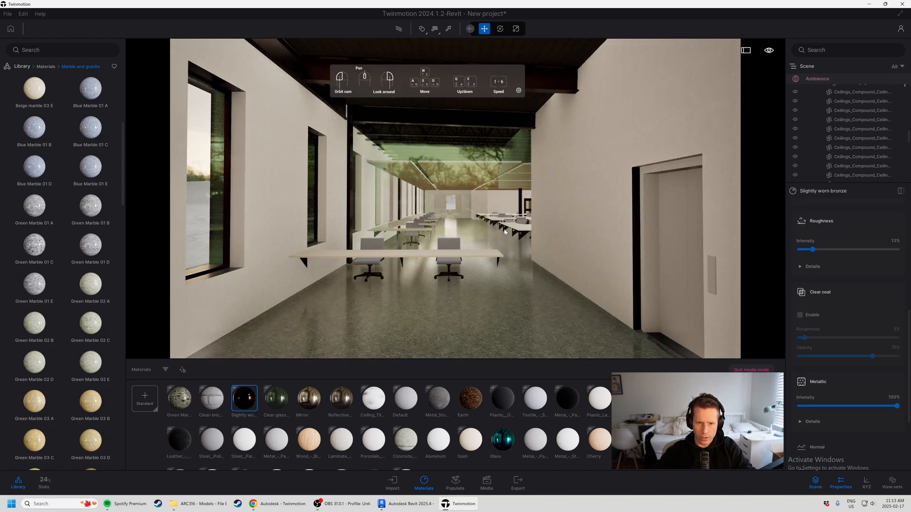
key("ctrl+z")
Step: Apply the Slightly worn bronze material to the exposed steel beams and columns around the reception area
key("d")
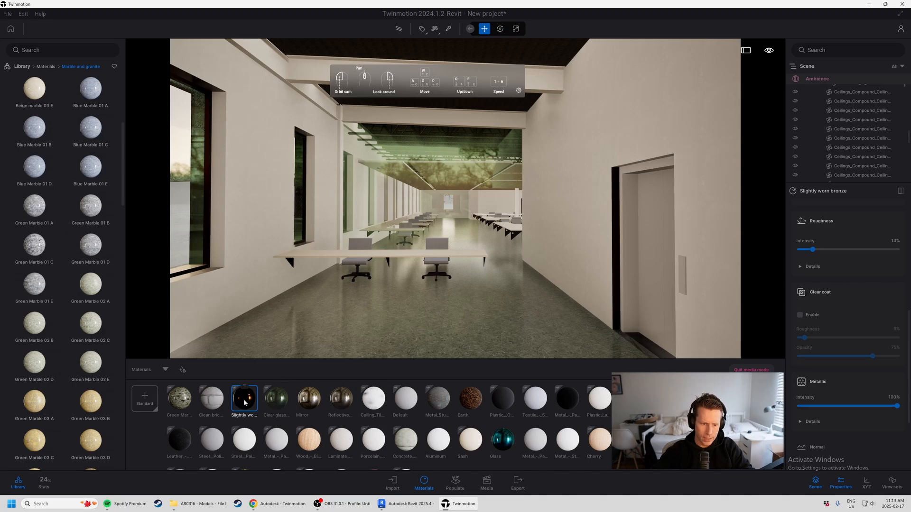
left_click_drag(244, 403, 289, 74)
key("w")
key("d")
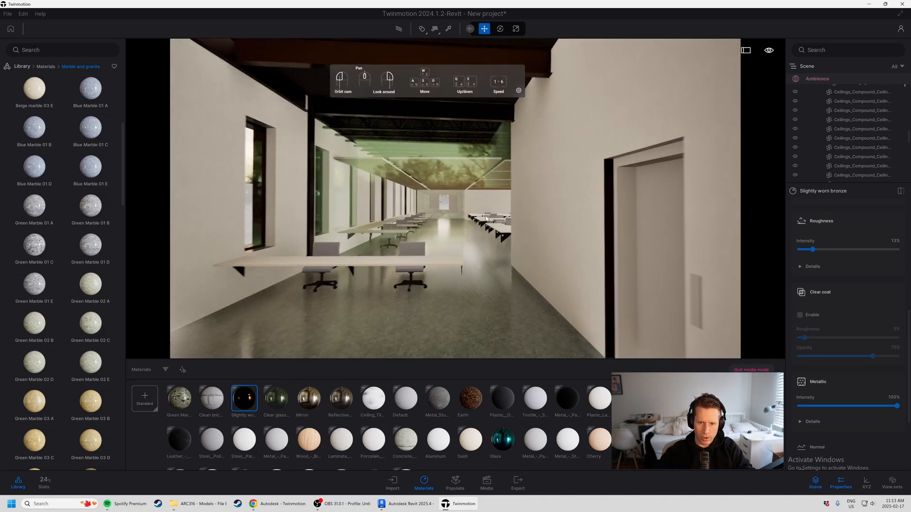
Step: Apply the Slightly worn bronze material to the elevator frames and elevator door panels in the lobby
key("w")
key("s")
right_click_drag(531, 244, 605, 263)
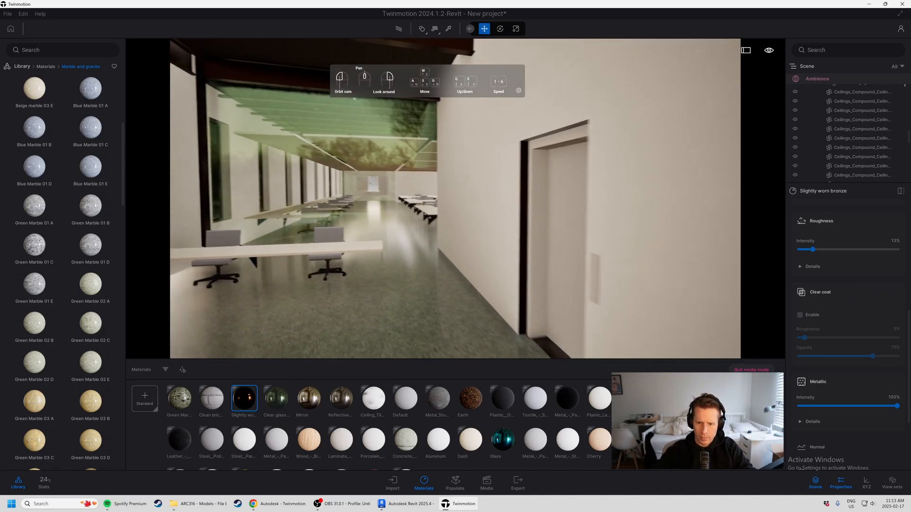
key("s")
left_click_drag(246, 398, 517, 225)
right_click_drag(334, 246, 477, 246)
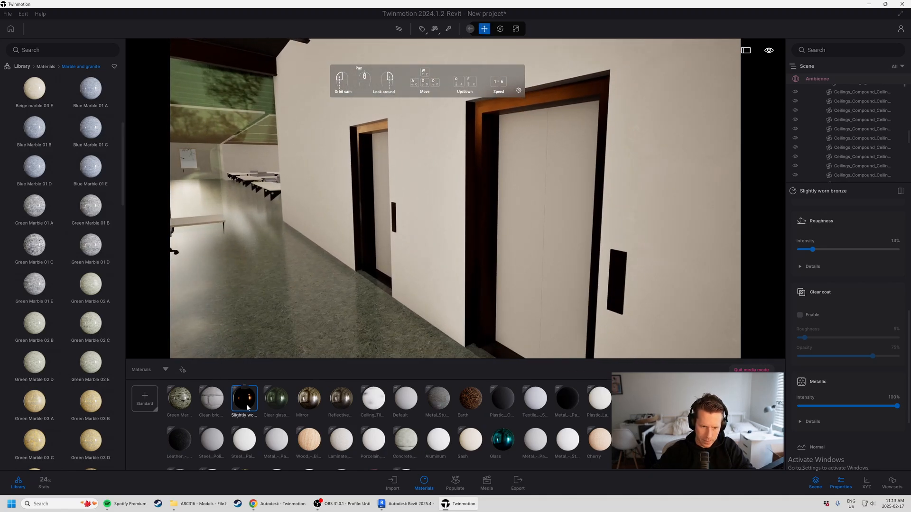
left_click_drag(243, 408, 529, 257)
Step: Apply the Slightly worn bronze material to the reception desk's top surface and its front edge
right_click_drag(530, 257, 209, 255)
key("w")
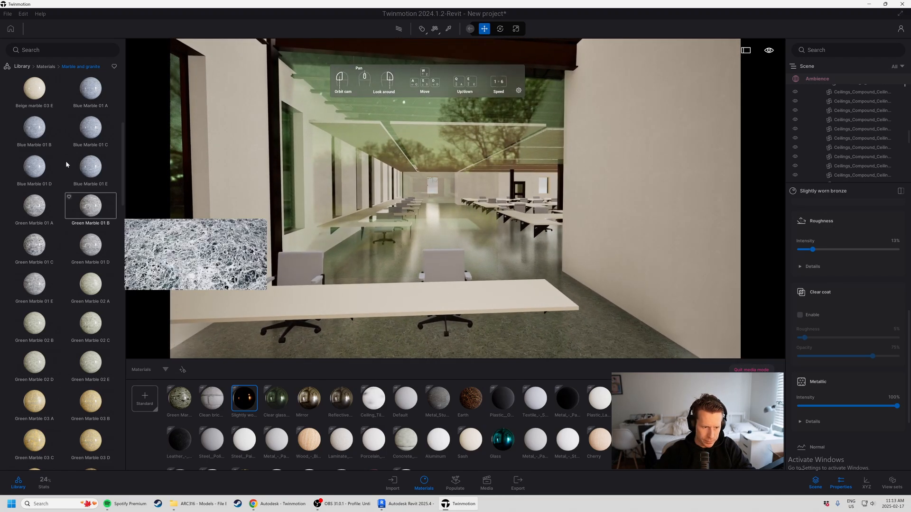
left_click(67, 51)
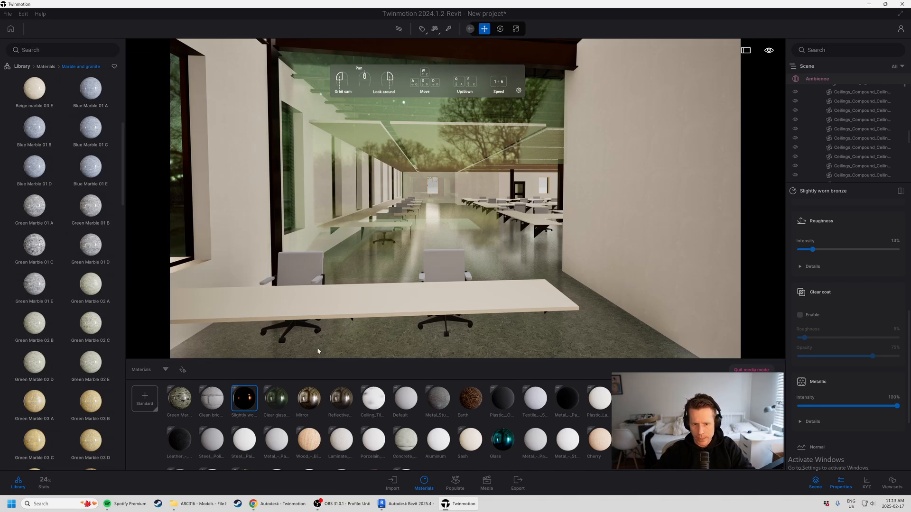
left_click_drag(242, 400, 338, 309)
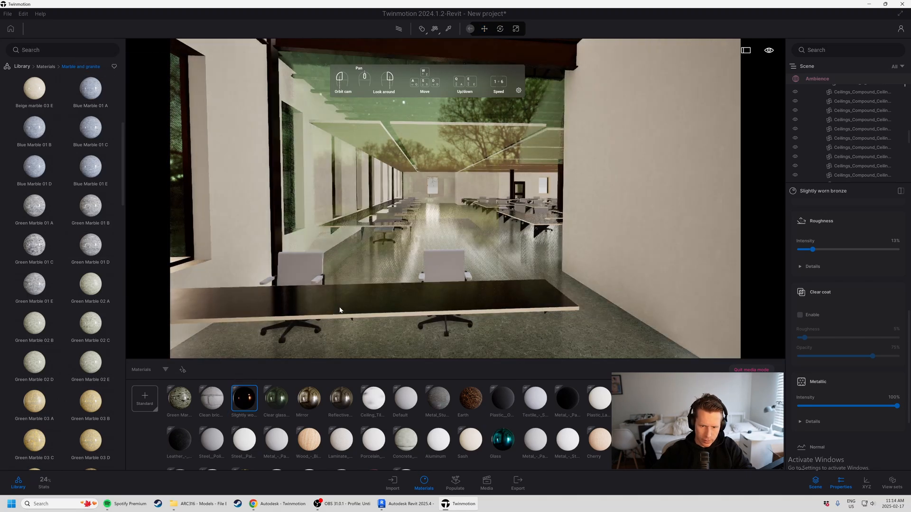
left_click_drag(249, 402, 413, 316)
Step: Examine the worktops and office chairs along the windows of the open office beyond the glass partition
right_click_drag(412, 316, 668, 282)
key("w")
key("d")
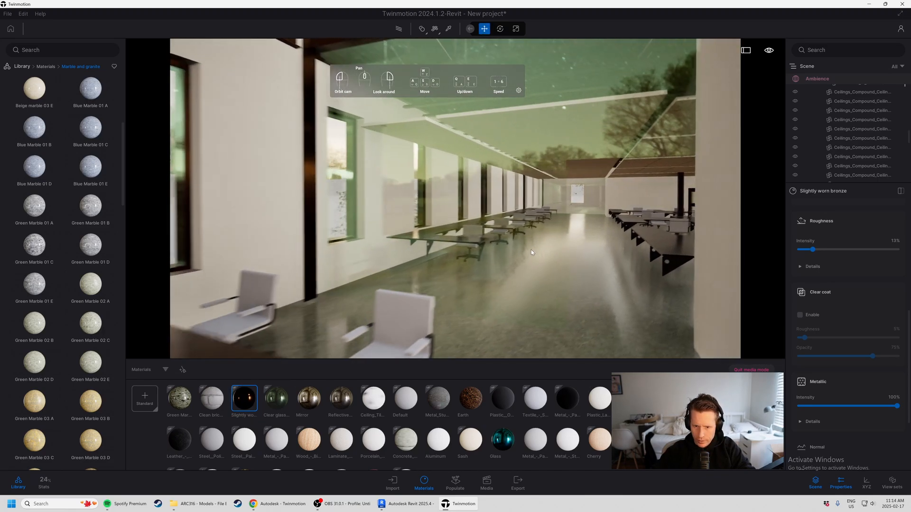
right_click_drag(528, 250, 588, 247)
key("w")
right_click_drag(360, 244, 432, 244)
right_click_drag(725, 220, 505, 319)
key("w")
key("w")
key("s")
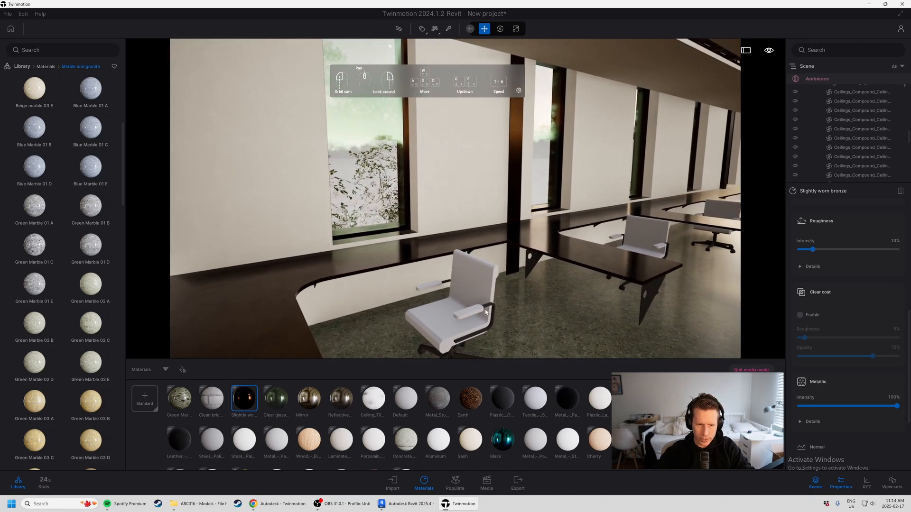
Step: Search the asset library for Leather and apply the Full grain 02 material to the office chairs
left_click(27, 68)
left_click(39, 50)
type("leather")
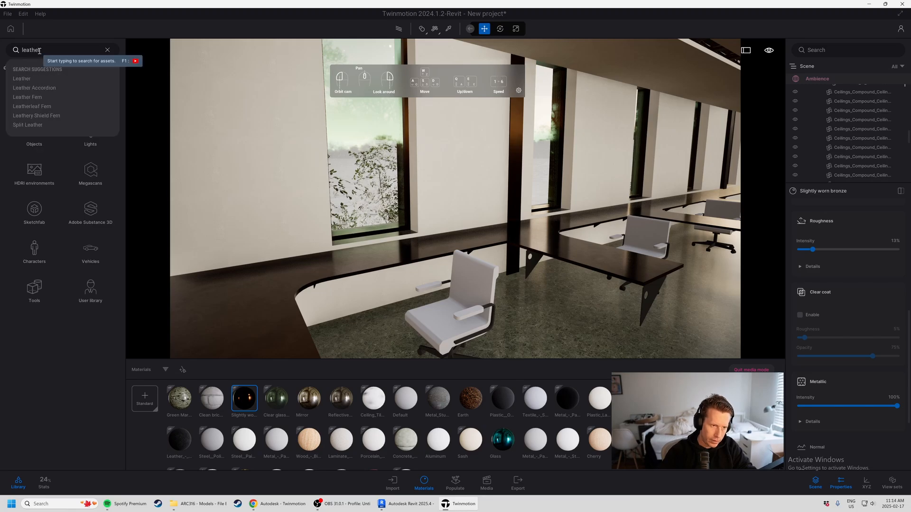
left_click(40, 81)
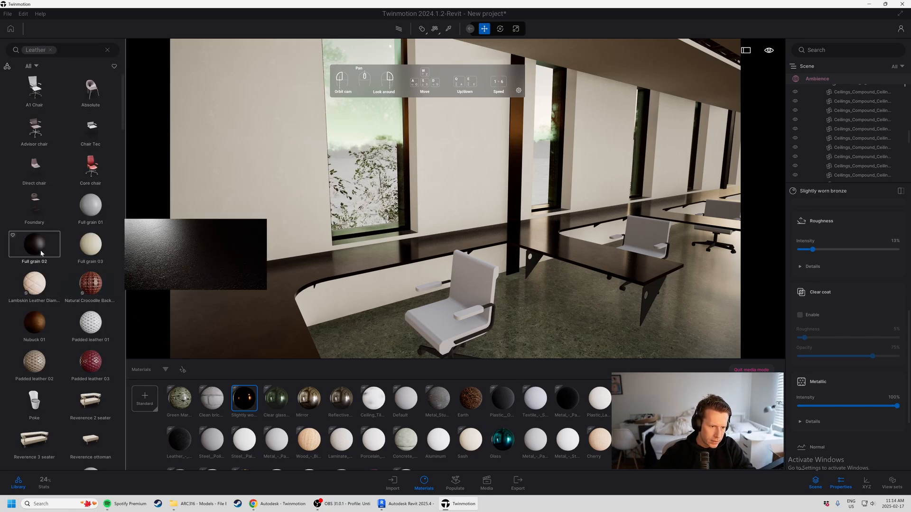
left_click_drag(35, 247, 445, 328)
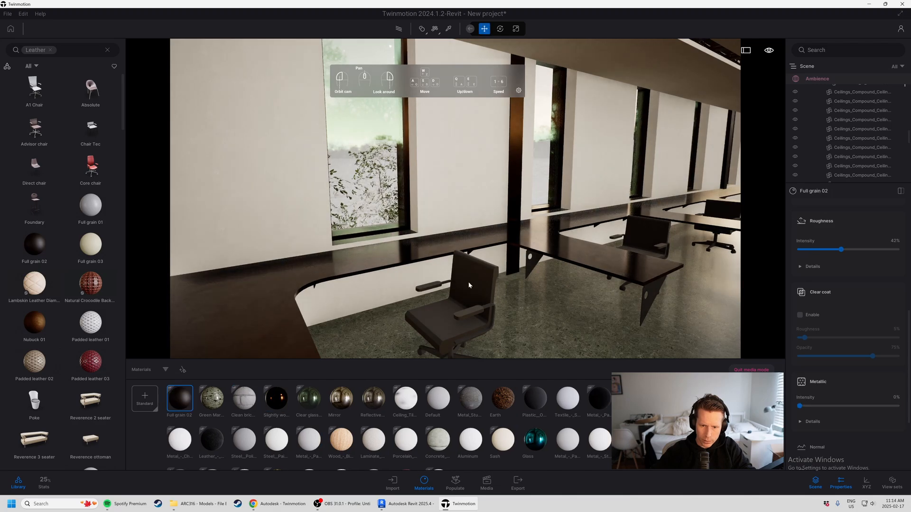
Step: Apply the Slightly worn bronze material to the frames of the wooden doors in the open office
right_click_drag(469, 286, 551, 285)
right_click_drag(427, 287, 469, 279)
right_click_drag(288, 277, 574, 259)
key("w")
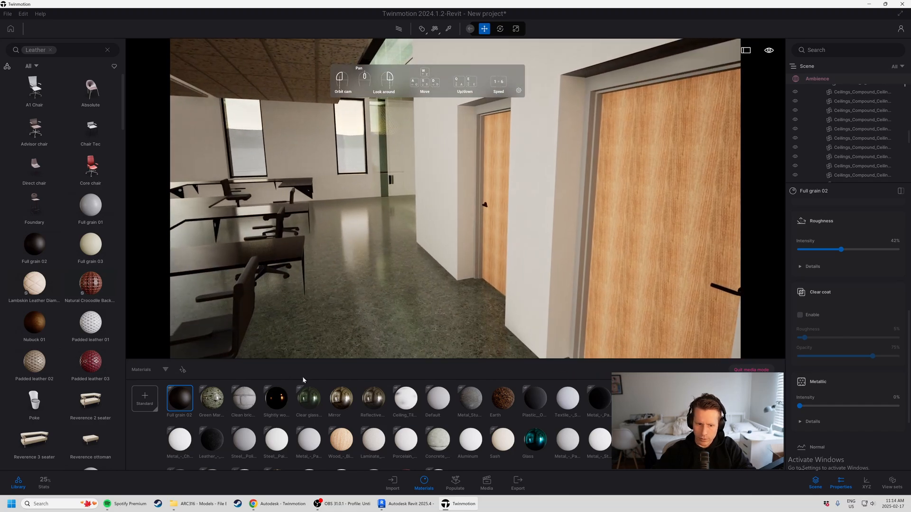
left_click_drag(276, 399, 482, 193)
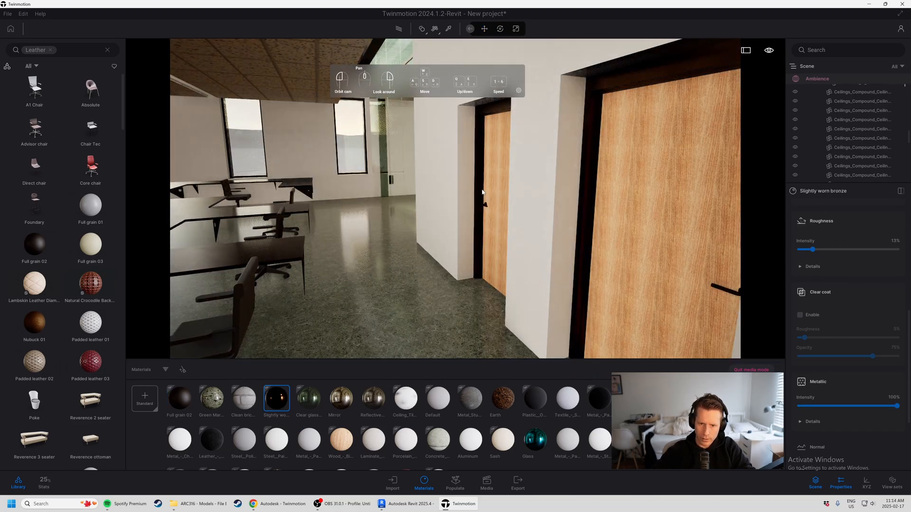
key("s")
right_click_drag(406, 213, 486, 225)
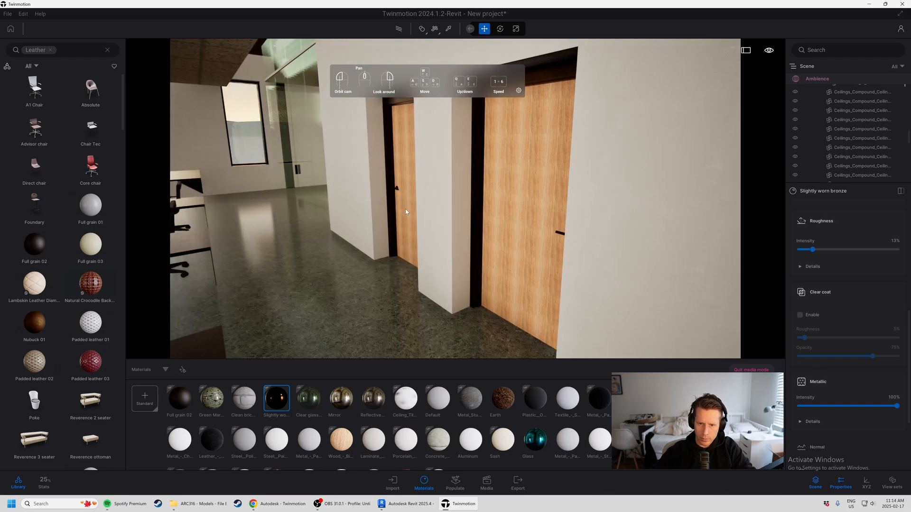
Step: Search the asset library for Wood and browse the wood materials for a door finish
left_click(108, 50)
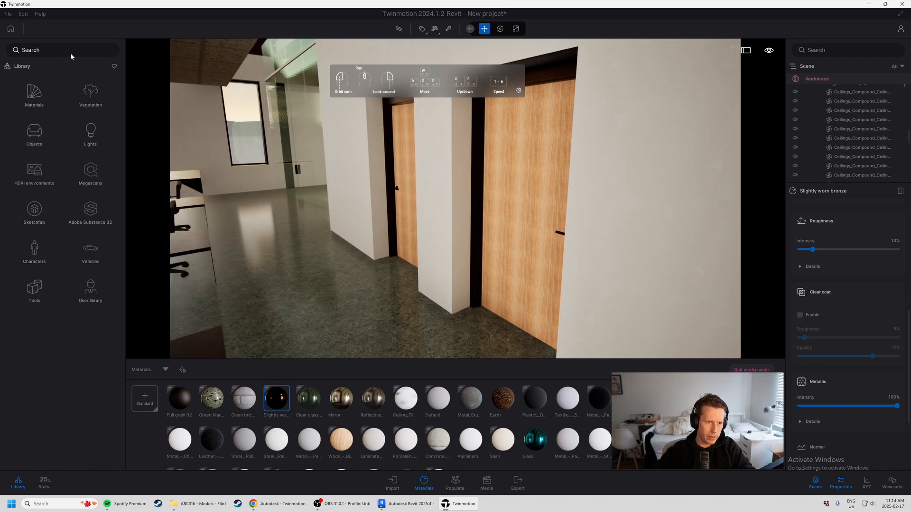
left_click(69, 52)
type("wood")
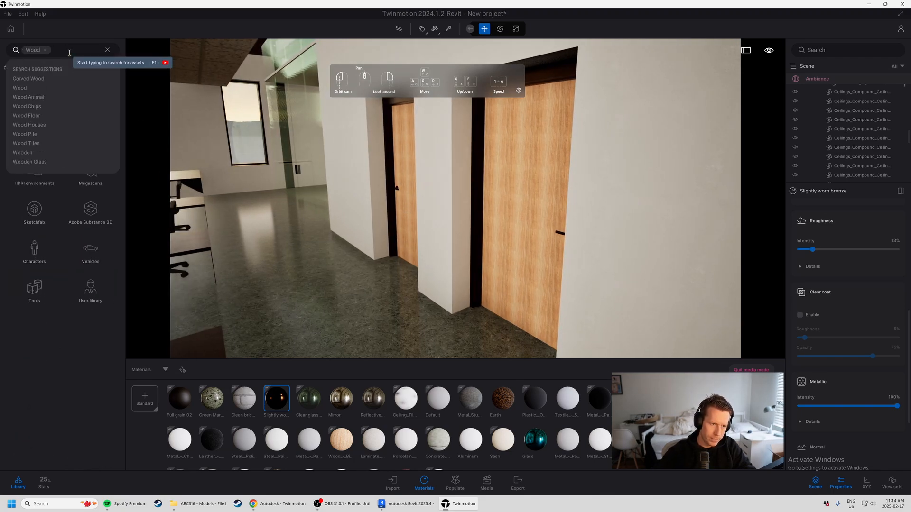
key("Return")
mouse_move(34, 285)
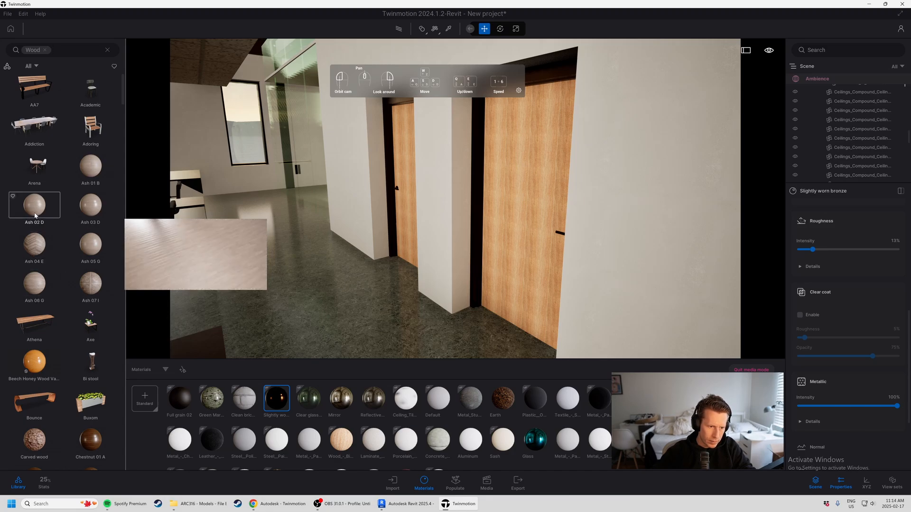
scroll(89, 266, "down", 2)
scroll(89, 271, "down", 1)
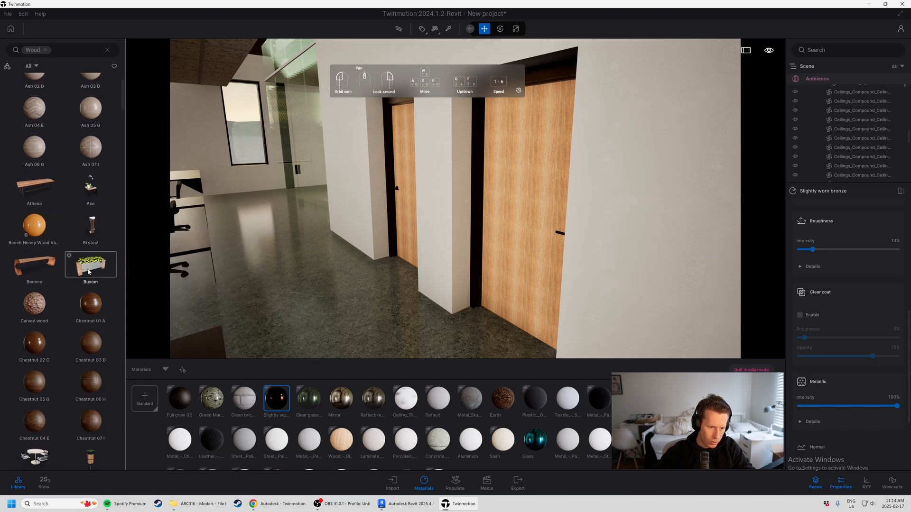
mouse_move(33, 388)
scroll(32, 388, "down", 10)
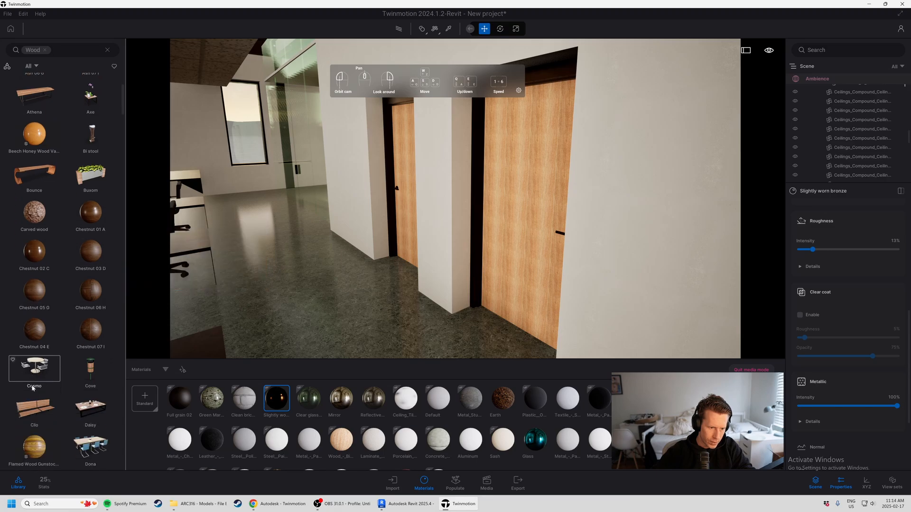
scroll(30, 389, "down", 5)
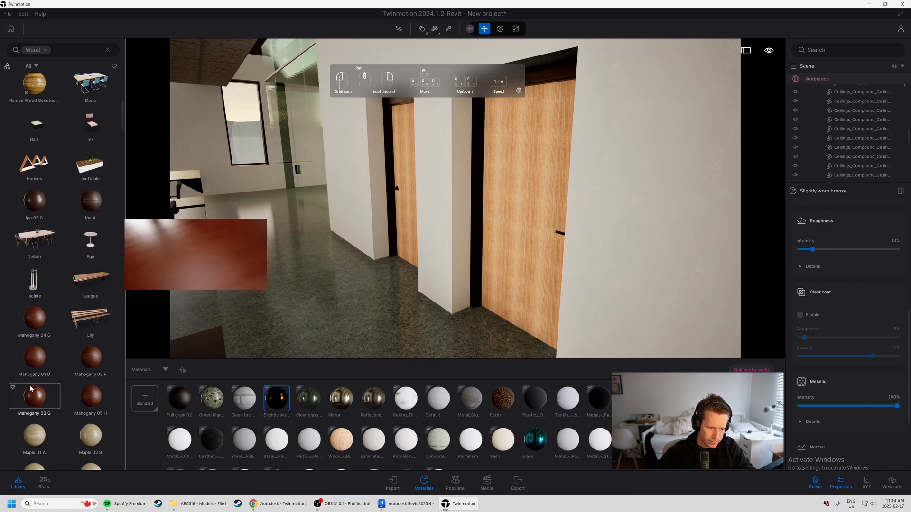
mouse_move(66, 409)
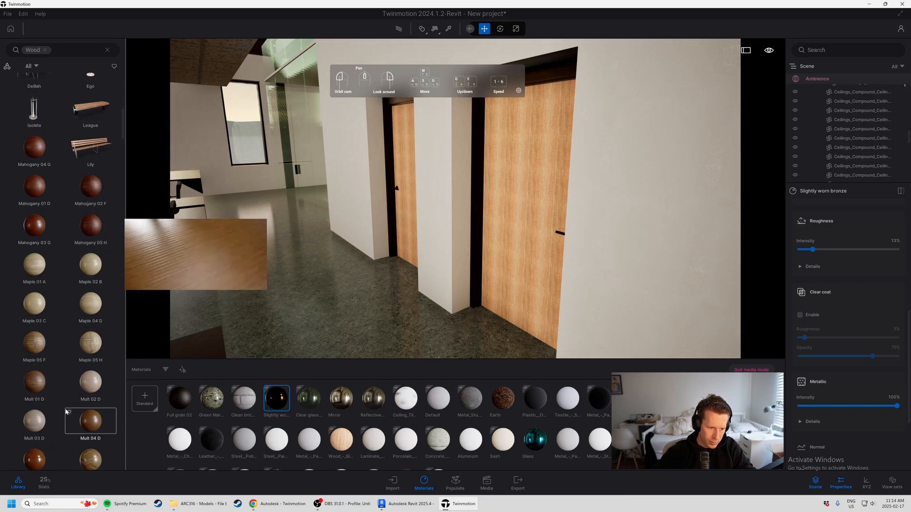
scroll(66, 409, "down", 2)
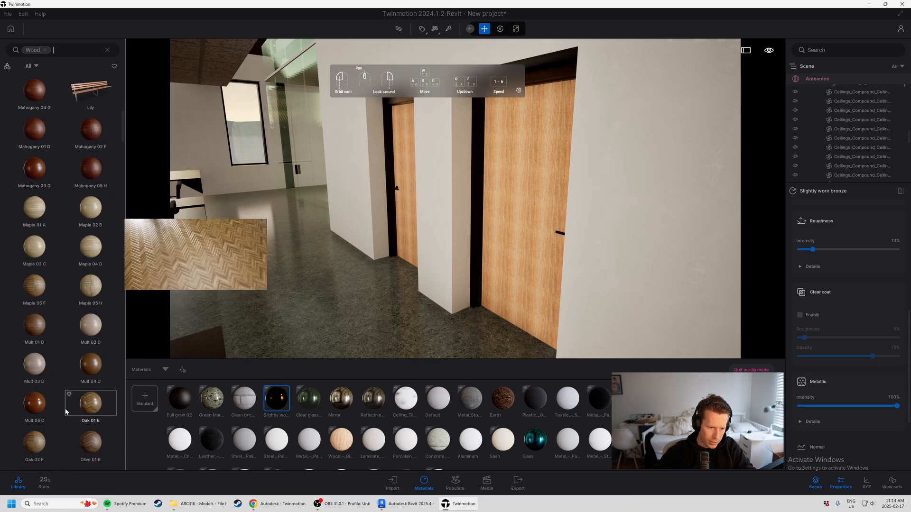
Step: Clear the Wood filter and search the asset library for Walnut instead
left_click(44, 51)
key("w")
key("a")
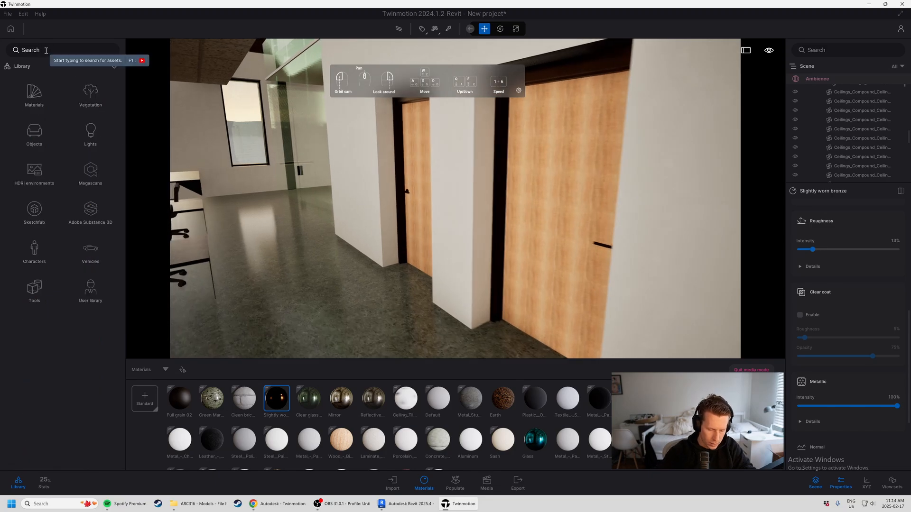
key("t")
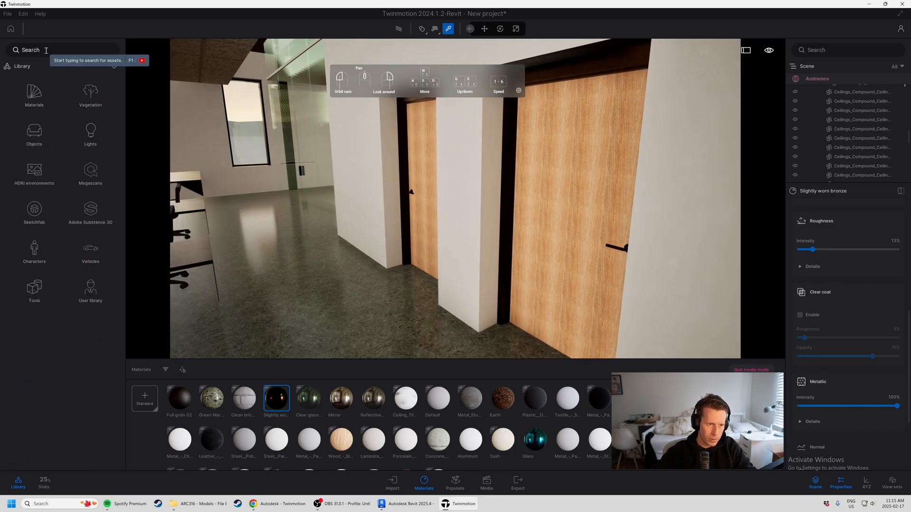
type("Walnut")
key("Return")
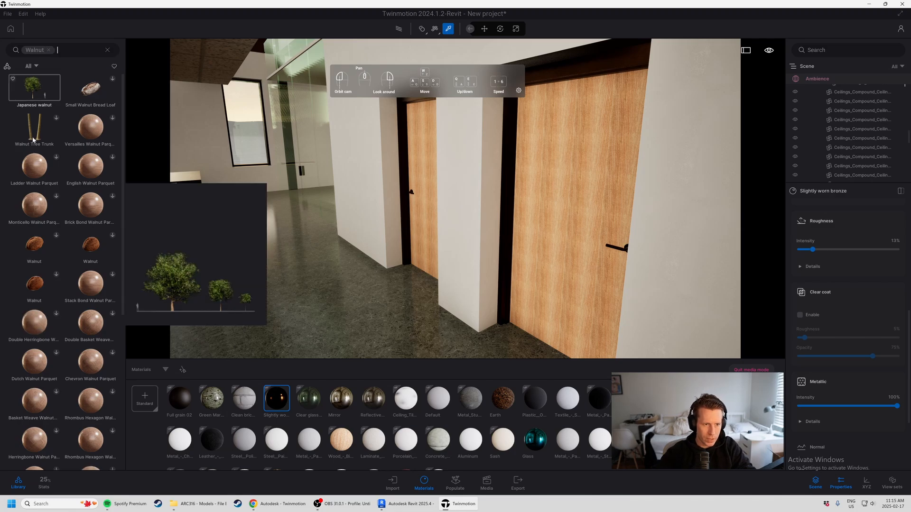
Step: Browse the walnut materials and download the two neighbouring Walnut Veneer finishes, one pale and one orange-brown
left_click(95, 133)
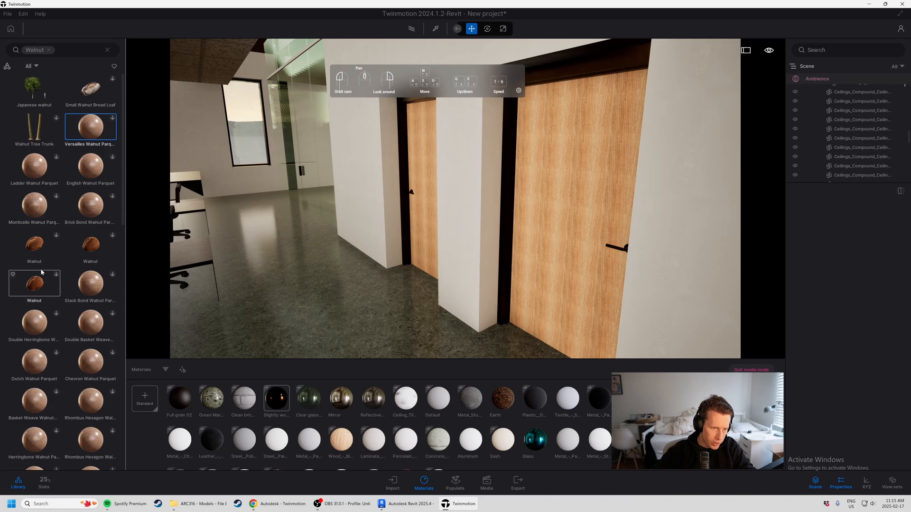
scroll(47, 345, "down", 1)
scroll(48, 346, "down", 5)
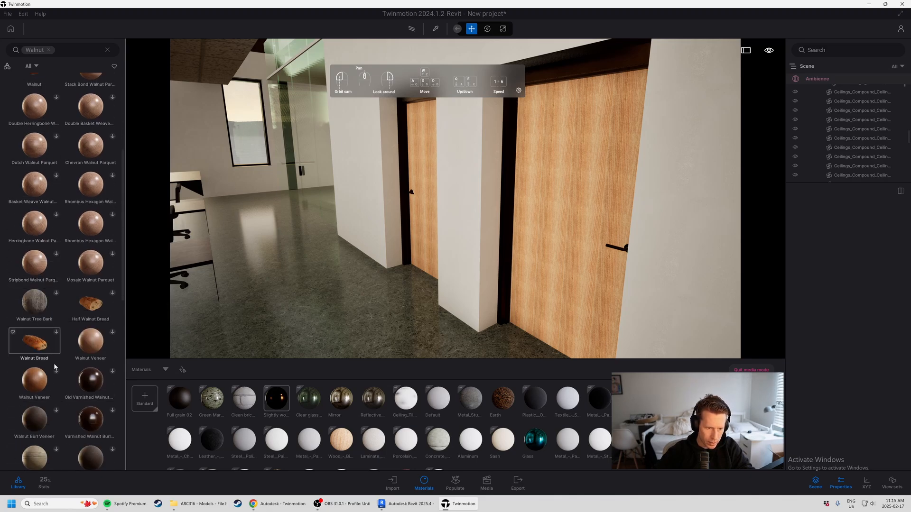
left_click(112, 332)
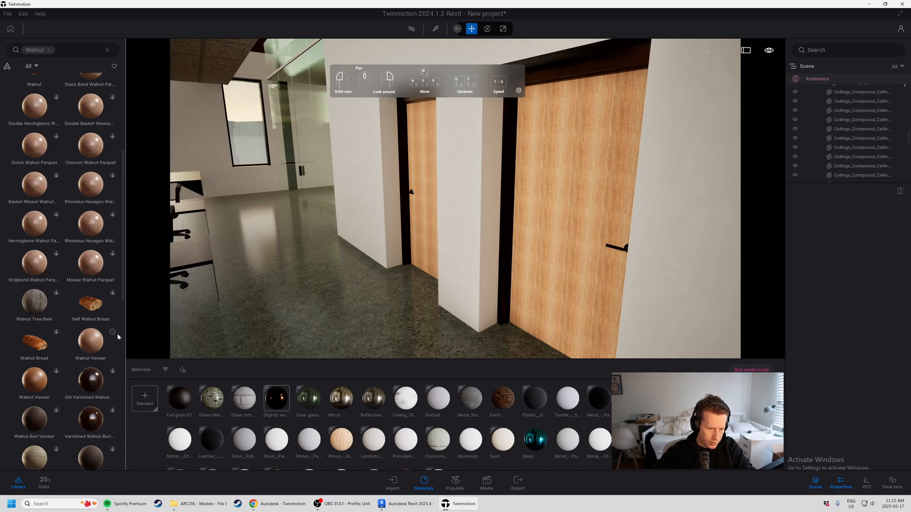
left_click(58, 372)
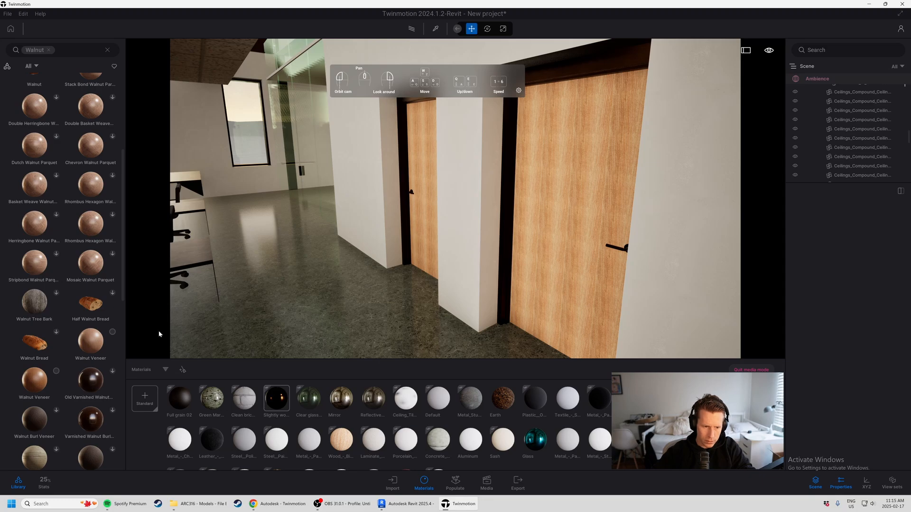
Step: Apply the paler Walnut Veneer material to the wooden door leaves in the open office
scroll(48, 375, "down", 1)
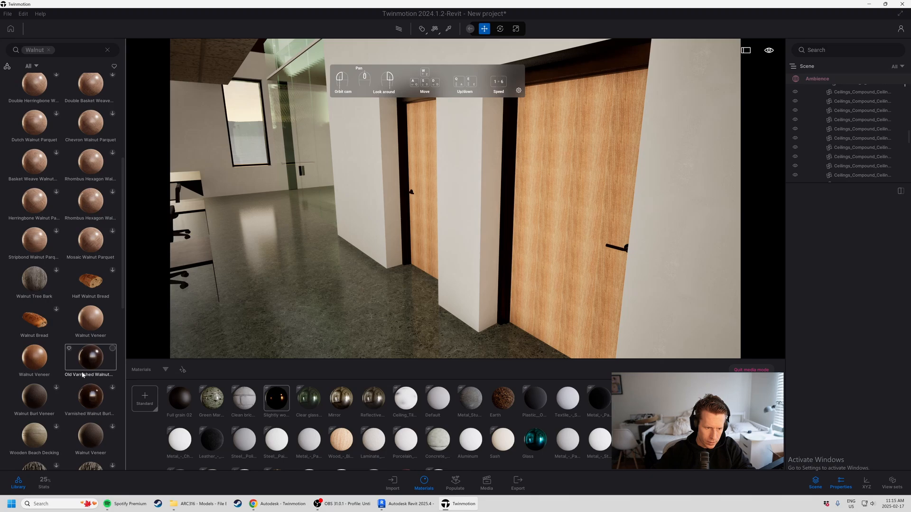
left_click_drag(91, 325, 420, 203)
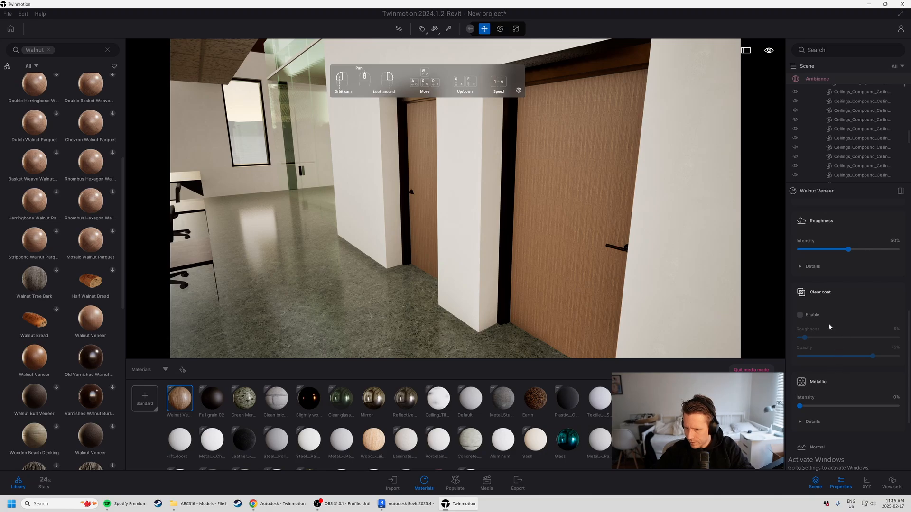
scroll(838, 328, "down", 3)
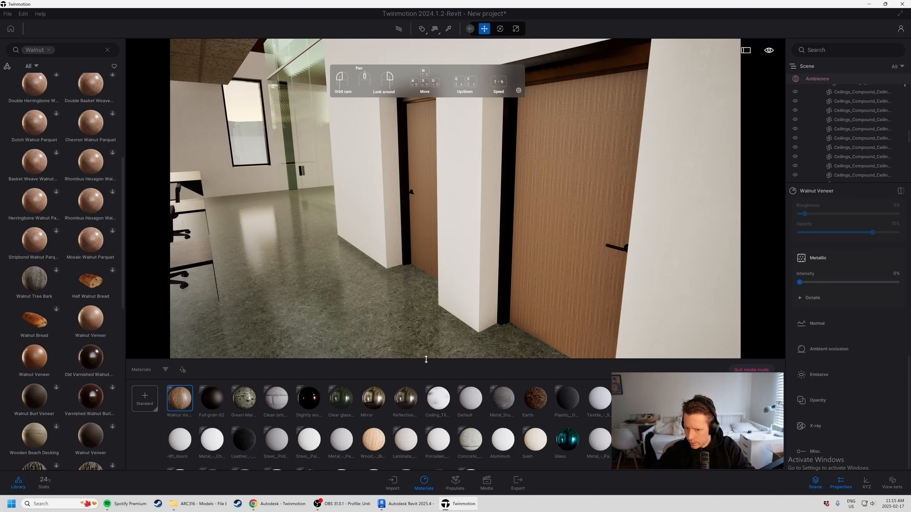
Step: Increase the UV scale of the Walnut Veneer material on the door leaves to about 5
left_click(832, 319)
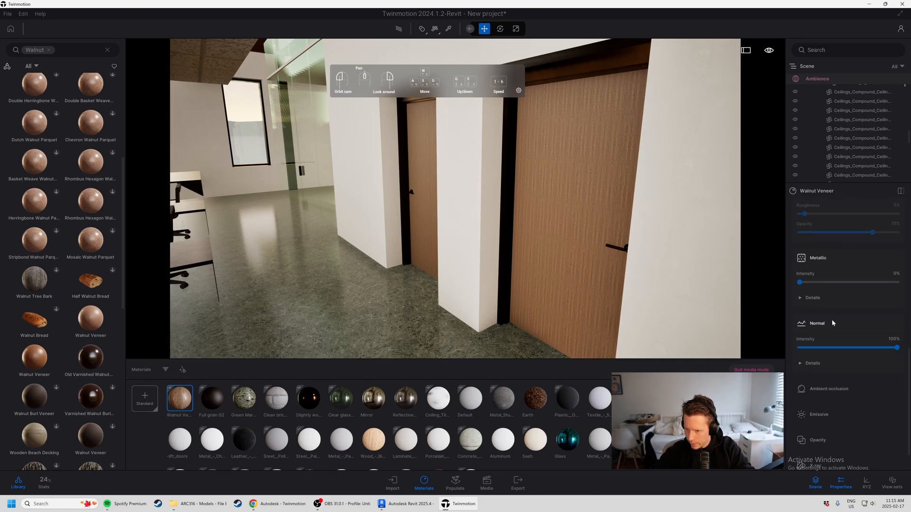
scroll(826, 327, "up", 3)
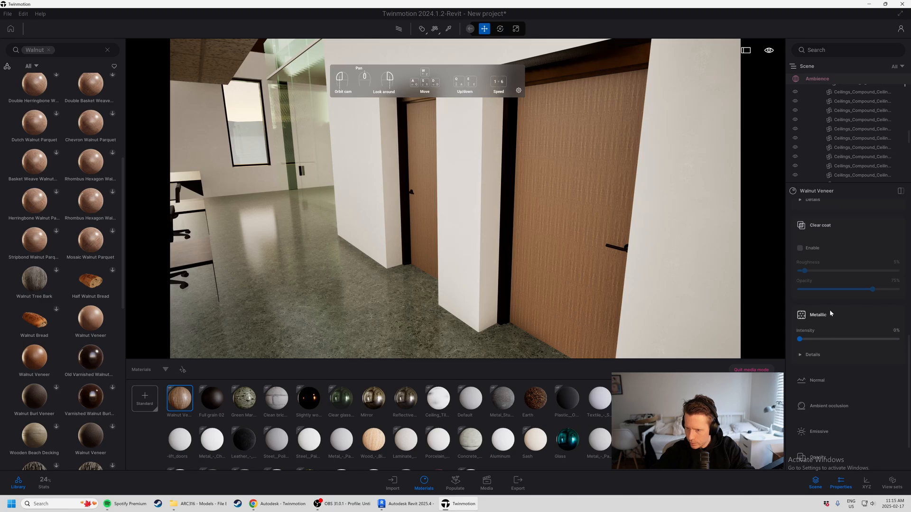
scroll(836, 306, "up", 5)
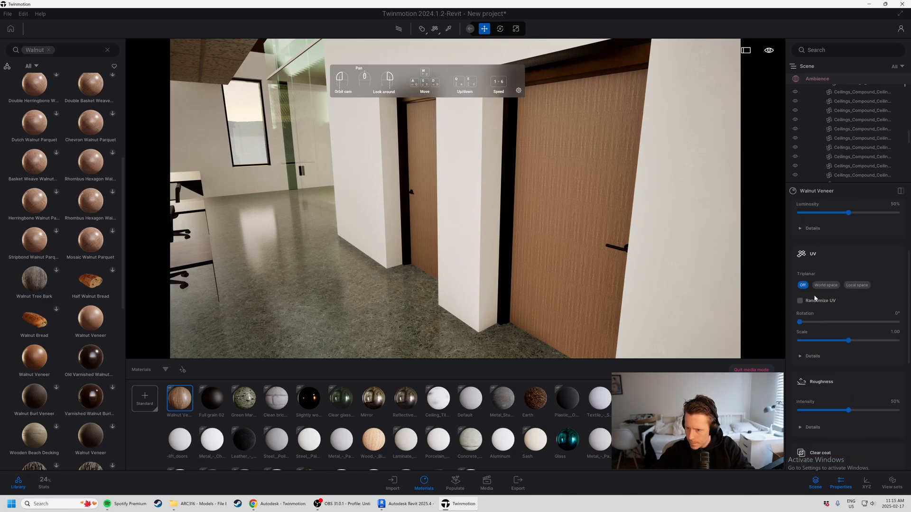
scroll(832, 247, "up", 2)
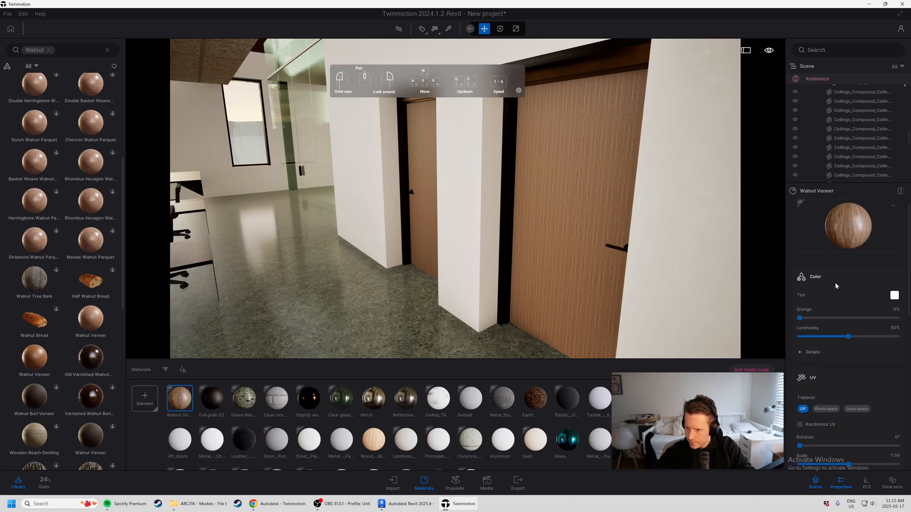
left_click(834, 278)
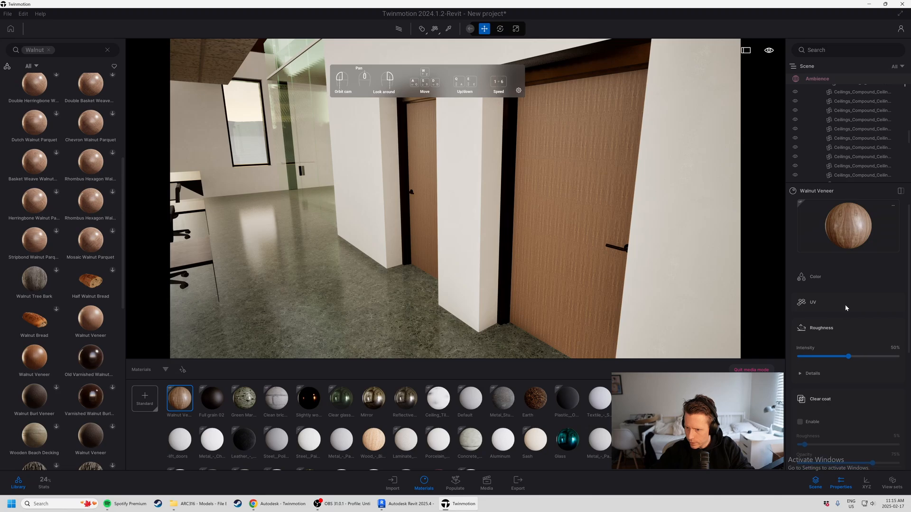
left_click_drag(849, 389, 870, 389)
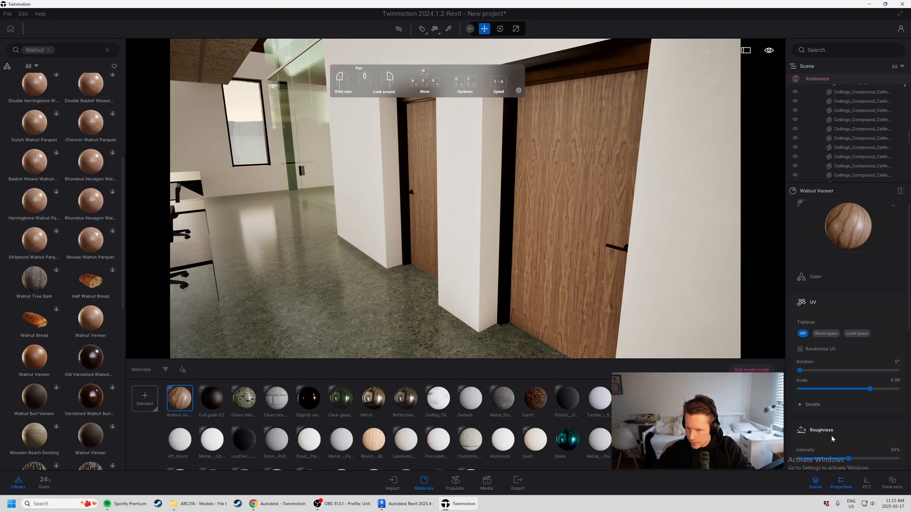
Step: Delete the plain ceiling over the open office's central aisle to expose the roof trusses
key("s")
right_click_drag(476, 238, 256, 238)
key("s")
right_click_drag(631, 280, 554, 269)
key("s")
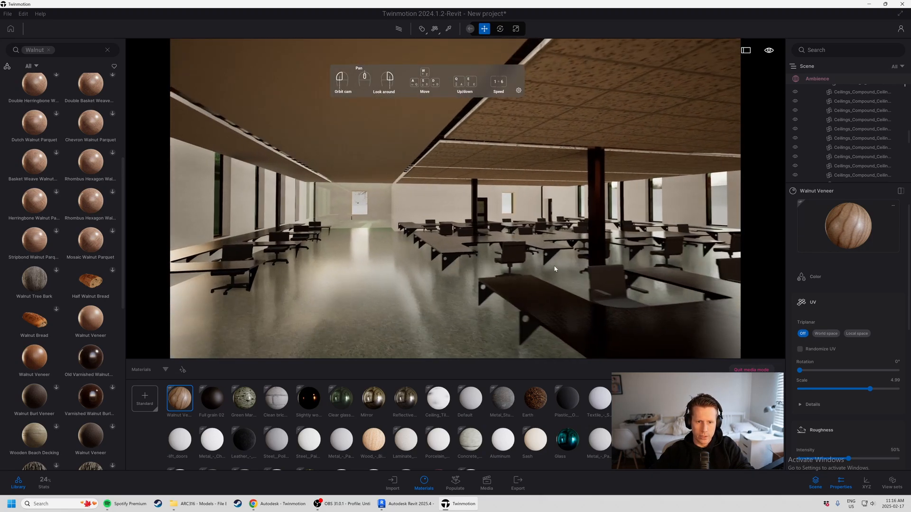
left_click(385, 138)
key("Delete")
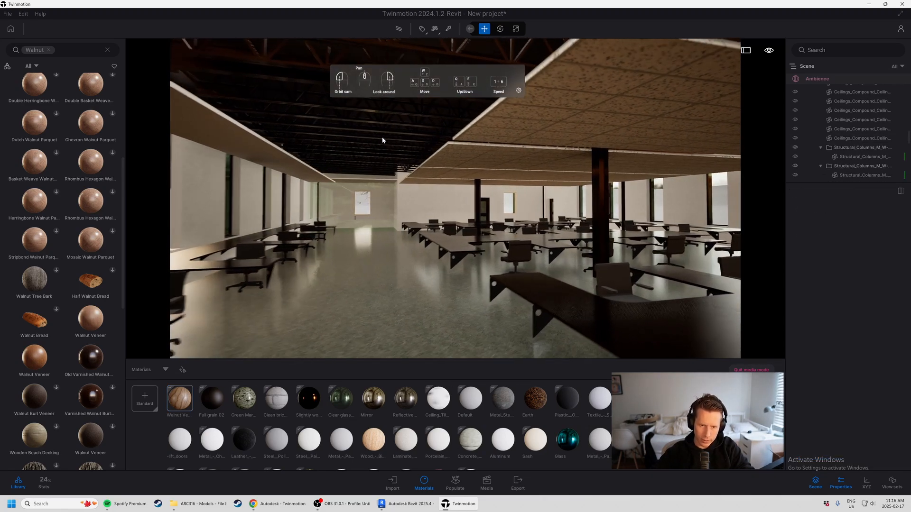
Step: Clear the Walnut search and look through the material categories for a ceiling finish, opening Tiles
key("a")
right_click_drag(383, 137, 290, 121)
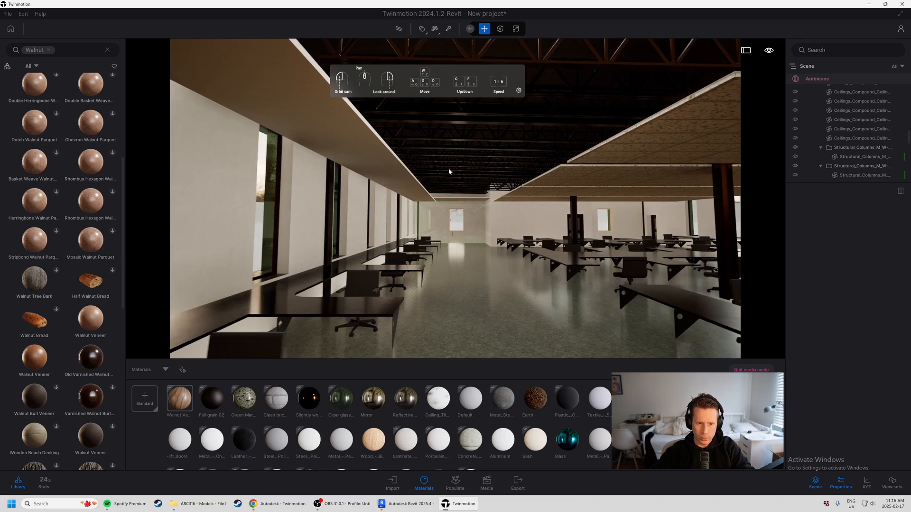
key("d")
right_click_drag(457, 183, 407, 170)
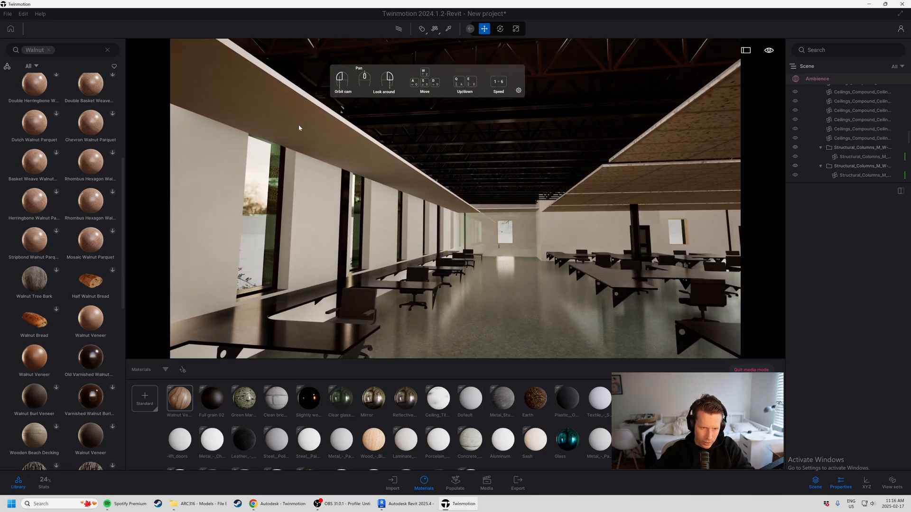
left_click(107, 50)
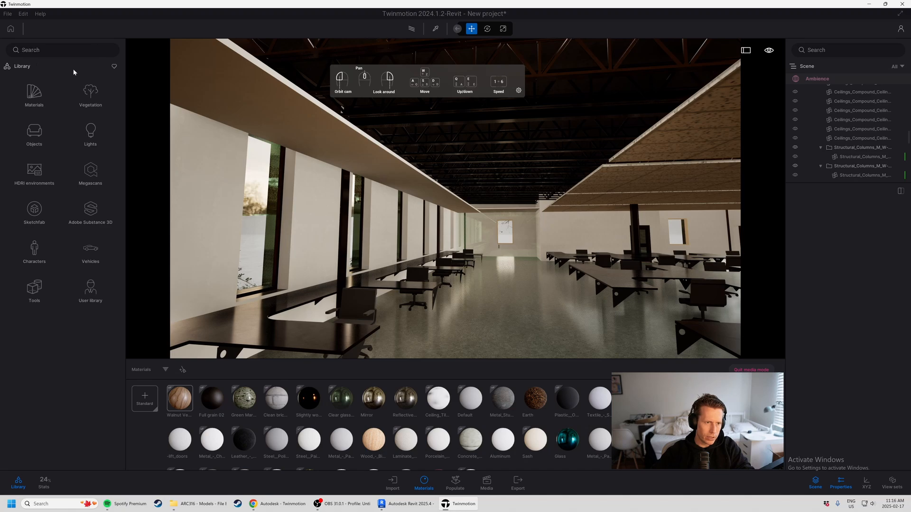
left_click(39, 95)
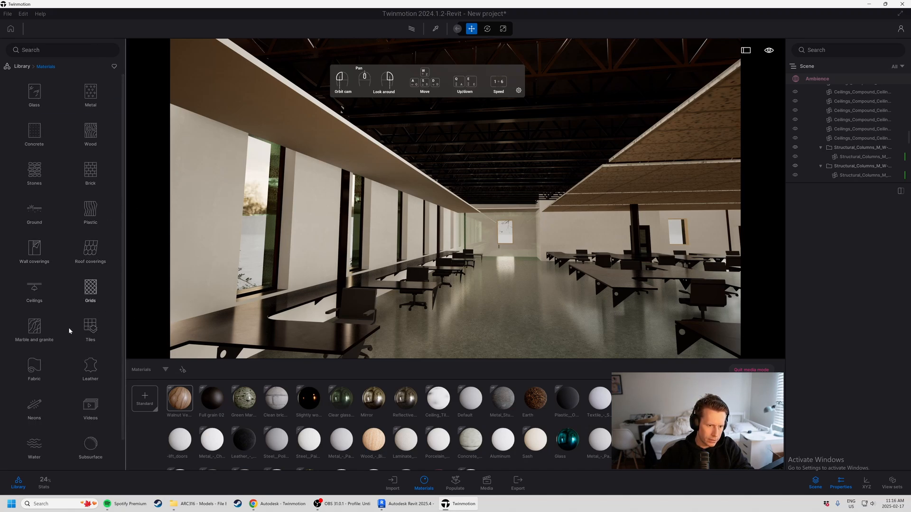
scroll(53, 338, "down", 1)
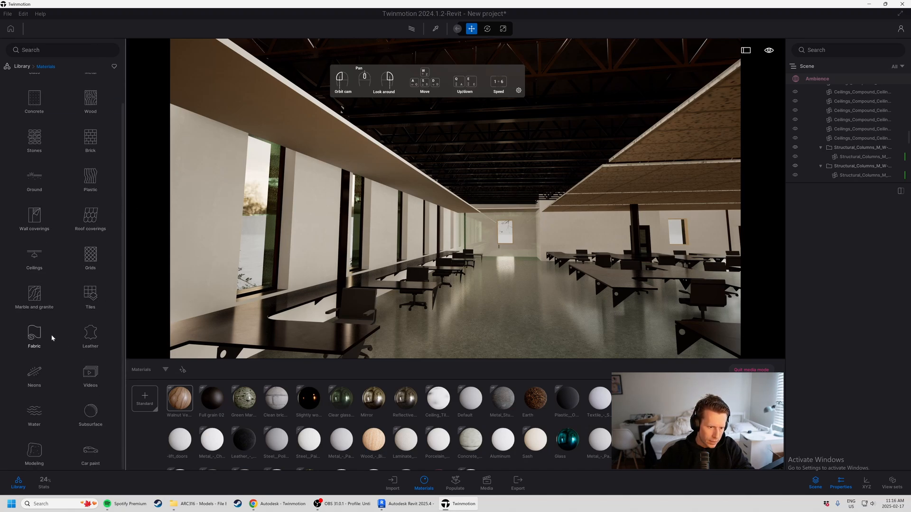
left_click(88, 295)
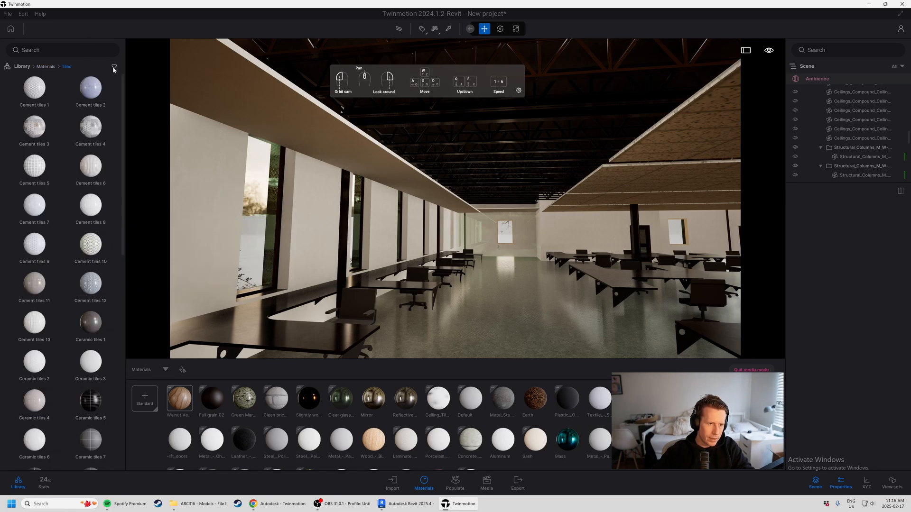
Step: Return to the library's top level and search it for Ceiling
left_click(21, 66)
left_click(49, 47)
type("ceil")
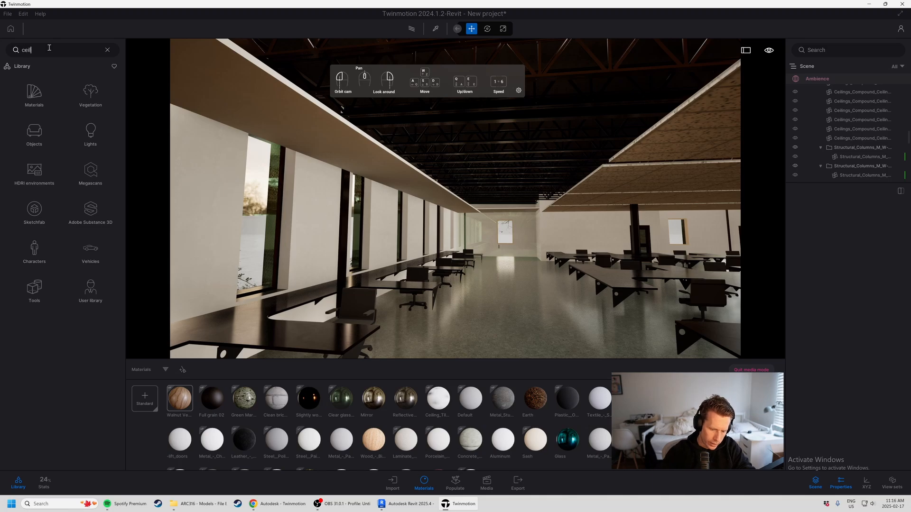
type("ing")
key("Return")
mouse_move(53, 90)
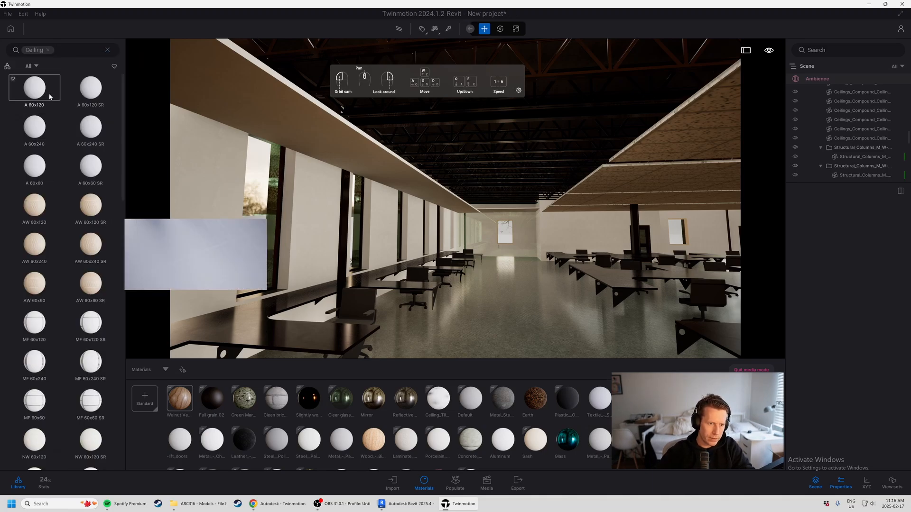
Step: Try the A 60x240 material on the plain ceiling strip along the windows, check the adjoining walls, and undo it
mouse_move(40, 124)
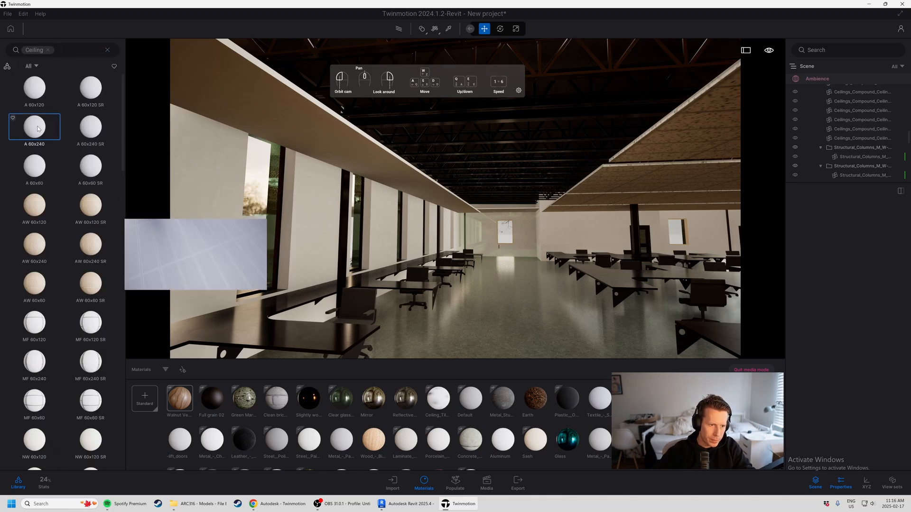
left_click_drag(38, 128, 316, 118)
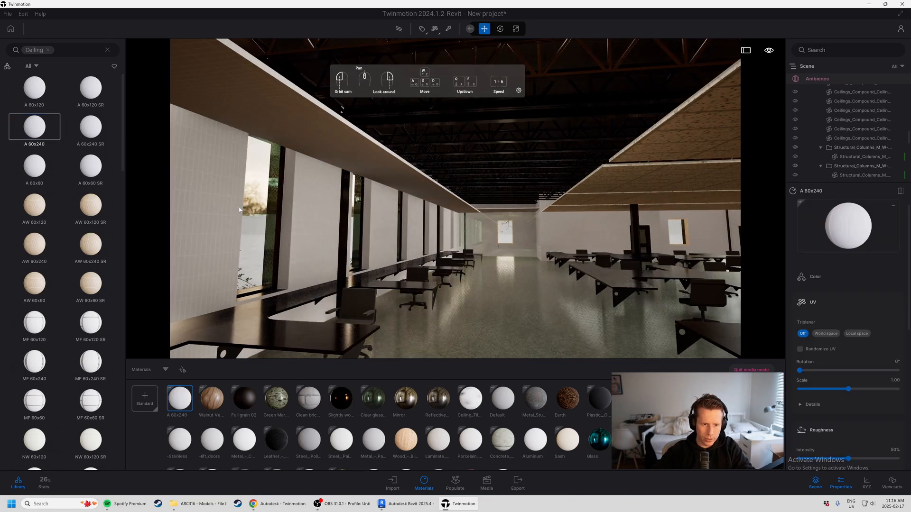
key("a")
right_click_drag(239, 209, 352, 124)
right_click_drag(303, 184, 318, 164)
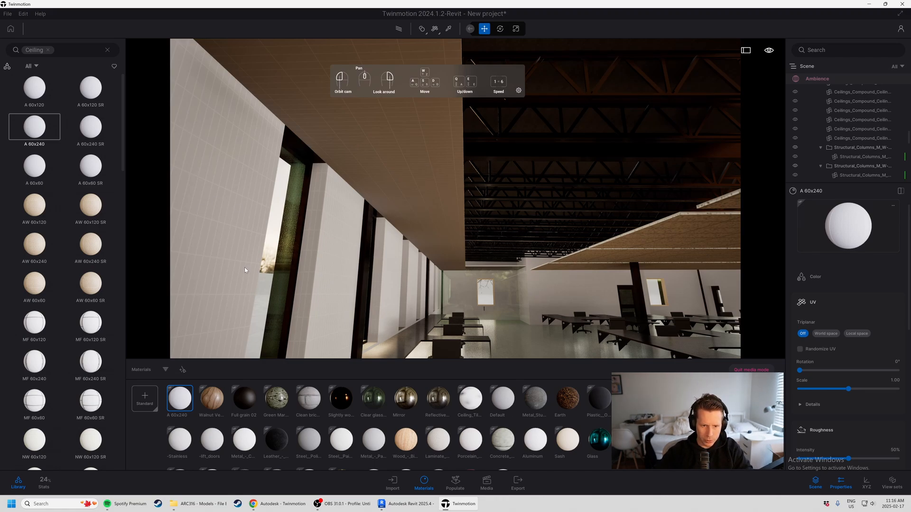
key("ctrl+z")
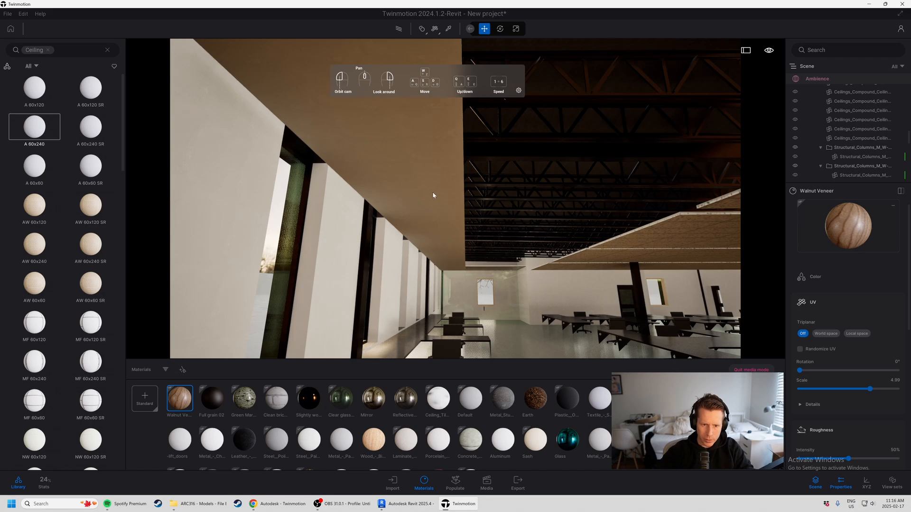
Step: Change the material assignment mode to Apply to object and put A 60x240 on the plain ceiling strip along the windows
left_click(423, 156)
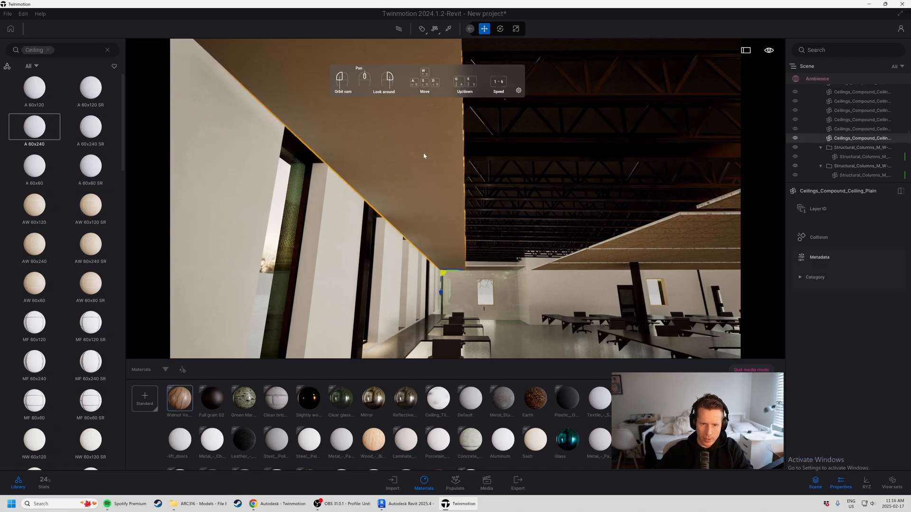
left_click(422, 30)
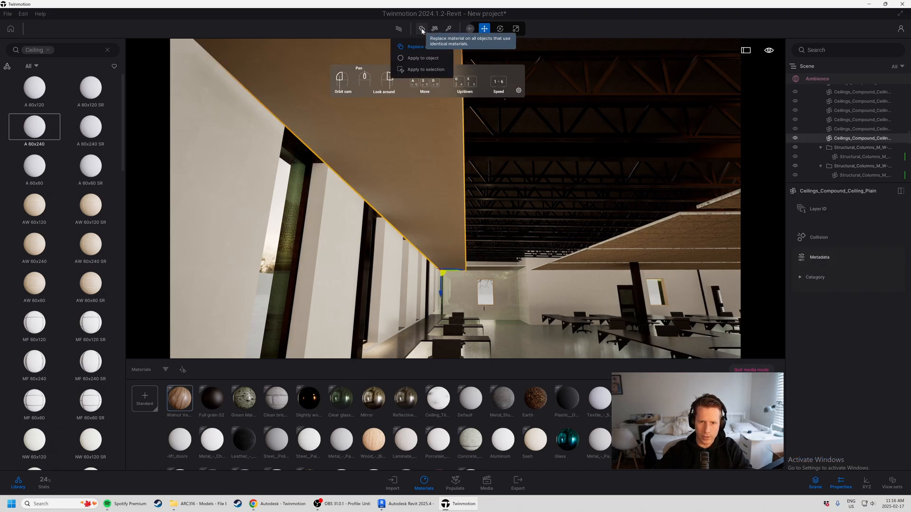
left_click(424, 59)
left_click_drag(58, 114, 336, 121)
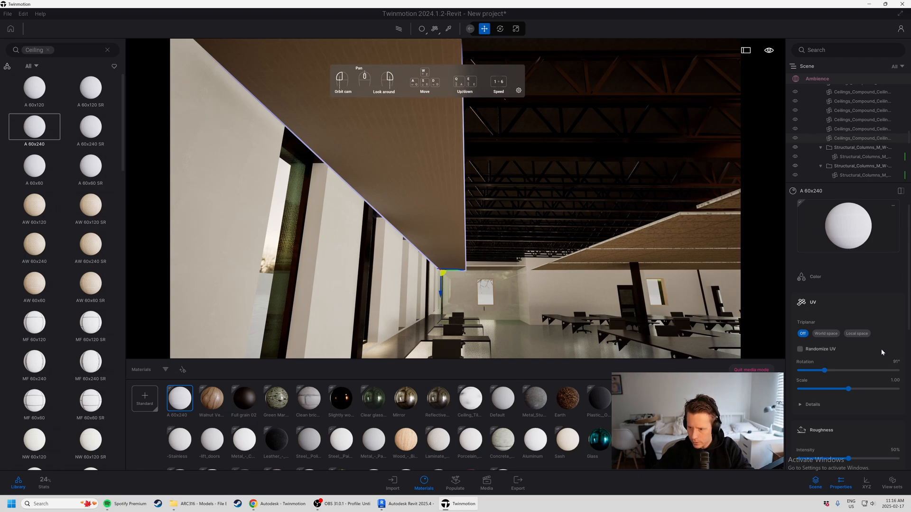
Step: Set the A 60x240 material's UV rotation to 90° and its scale to about 6.6
type("90")
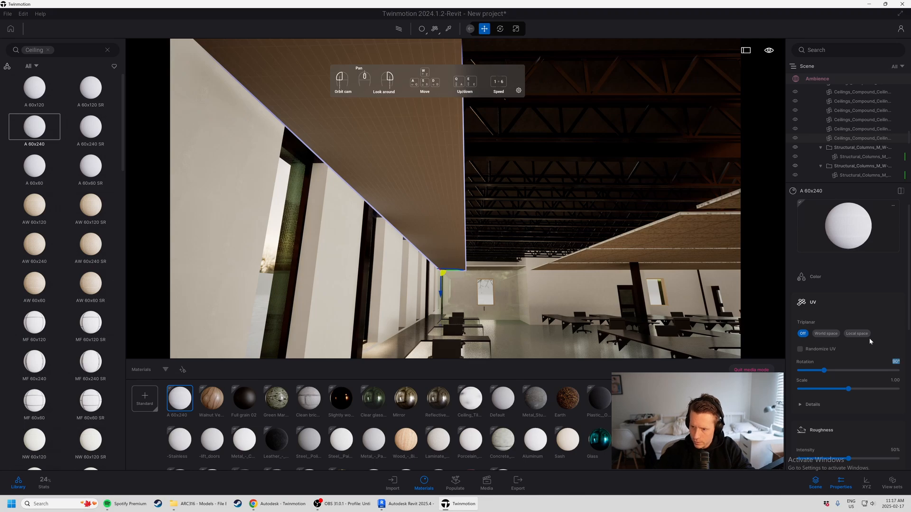
type("r")
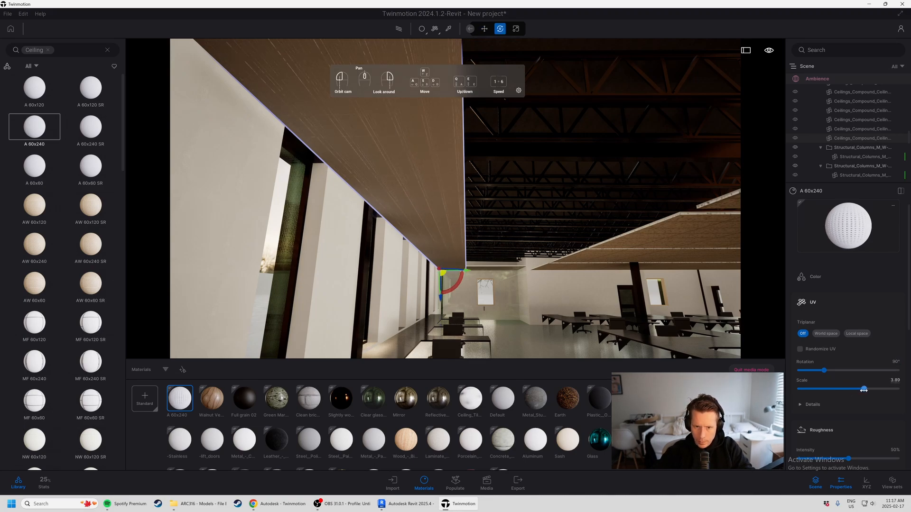
left_click_drag(868, 389, 878, 394)
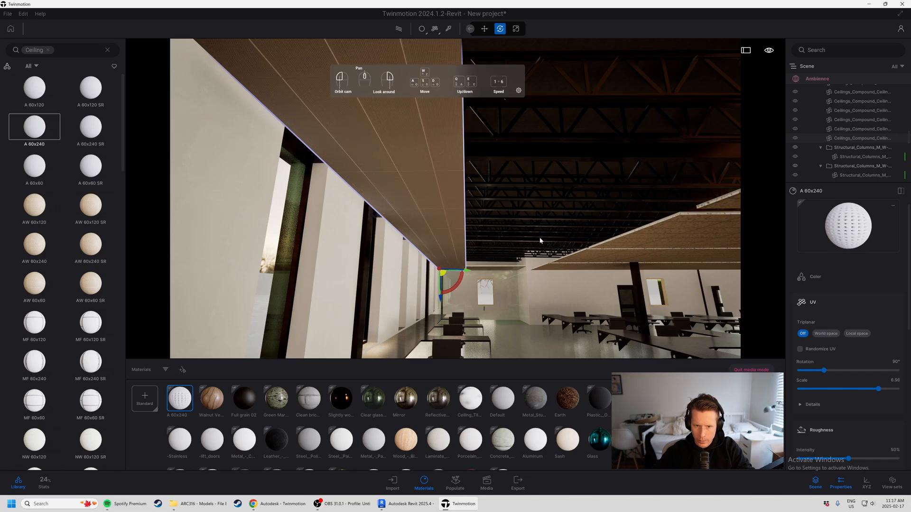
Step: Switch the material assignment mode back to Replace material and apply A 60x240 to the speckled suspended ceilings above the desks
key("d")
key("d")
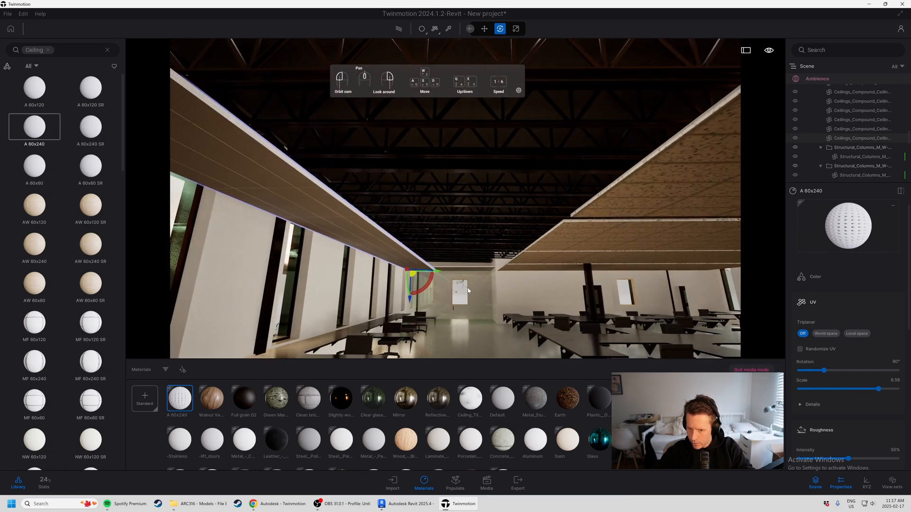
right_click_drag(468, 291, 492, 255)
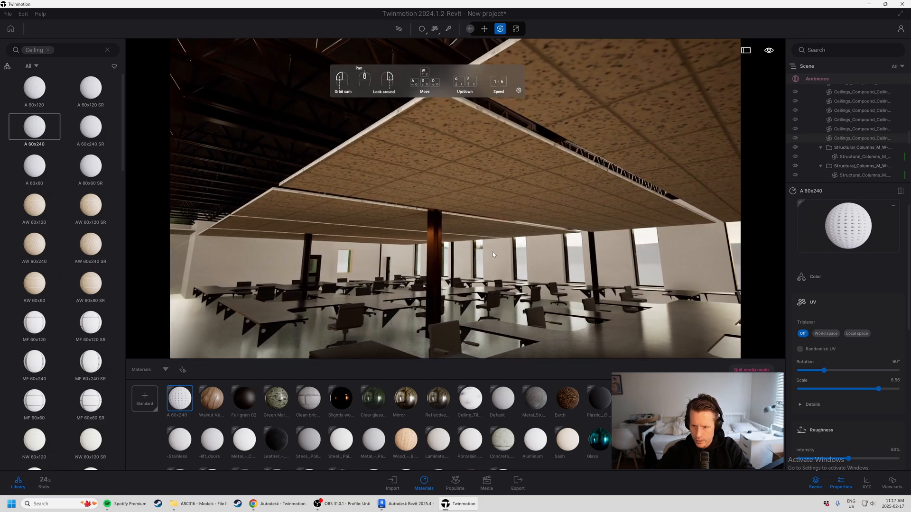
key("d")
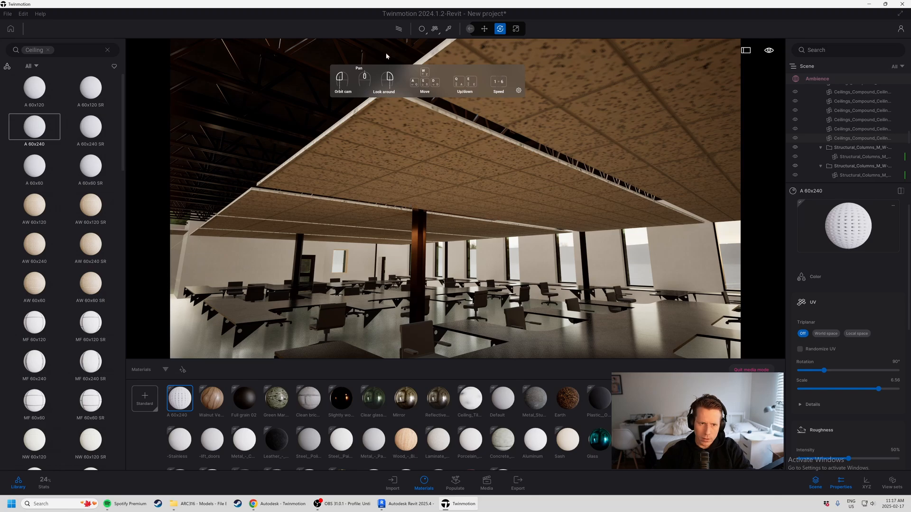
left_click(421, 31)
left_click(418, 57)
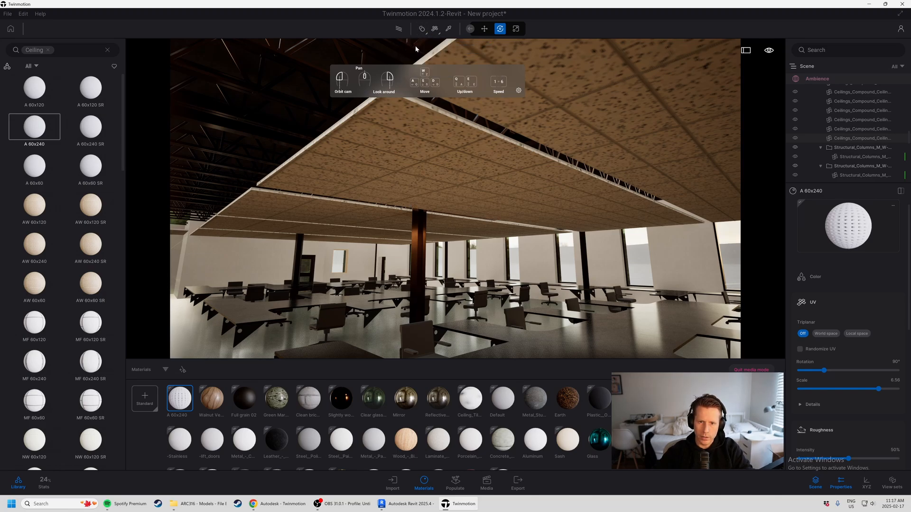
left_click_drag(179, 398, 574, 132)
Step: Apply A 60x240 to the exposed edge of the suspended ceiling panel and inspect the ceilings across the office
key("w")
key("a")
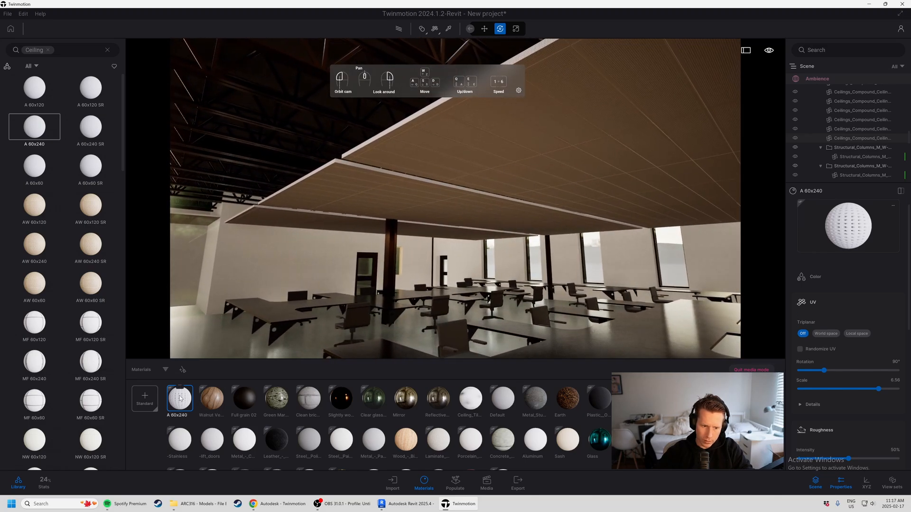
left_click_drag(179, 398, 382, 111)
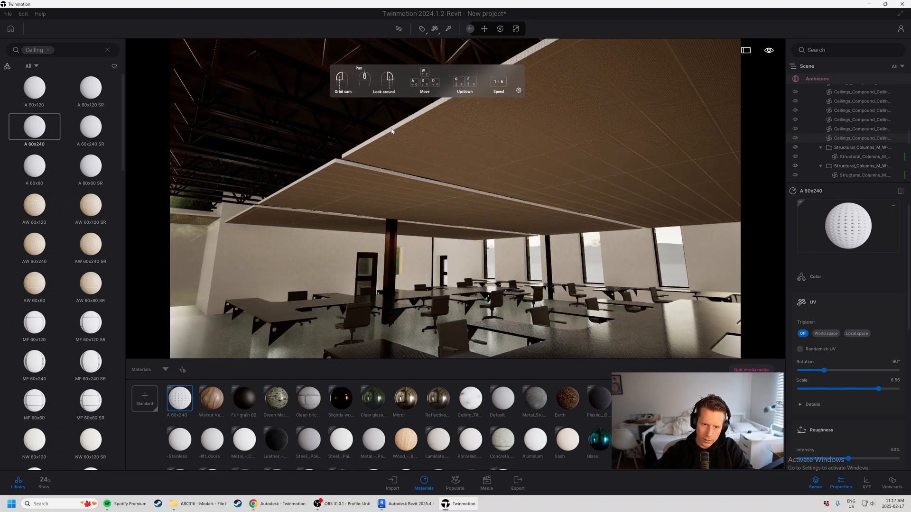
key("w")
key("a")
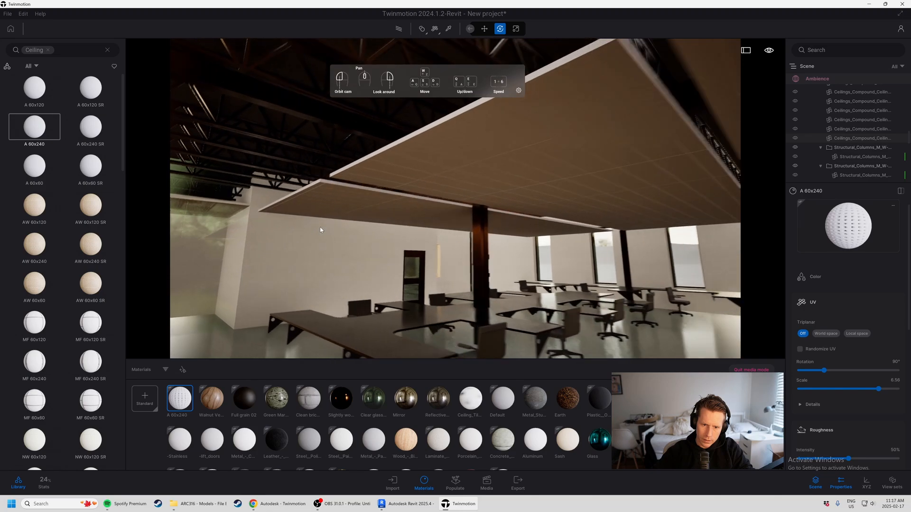
key("w")
key("a")
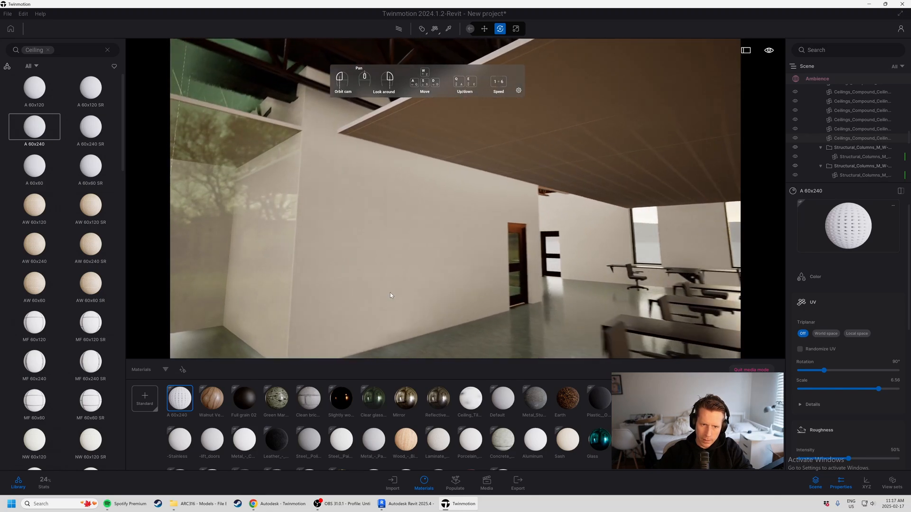
right_click_drag(379, 256, 372, 259)
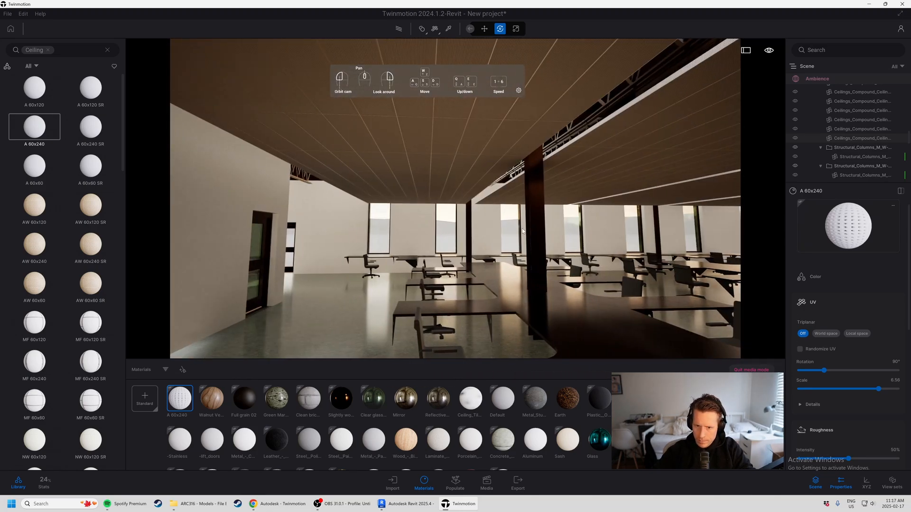
Step: Walk through the office to examine the new ceilings, the desk rows and the open floor area beside them
right_click_drag(447, 208, 583, 209)
right_click_drag(352, 184, 465, 184)
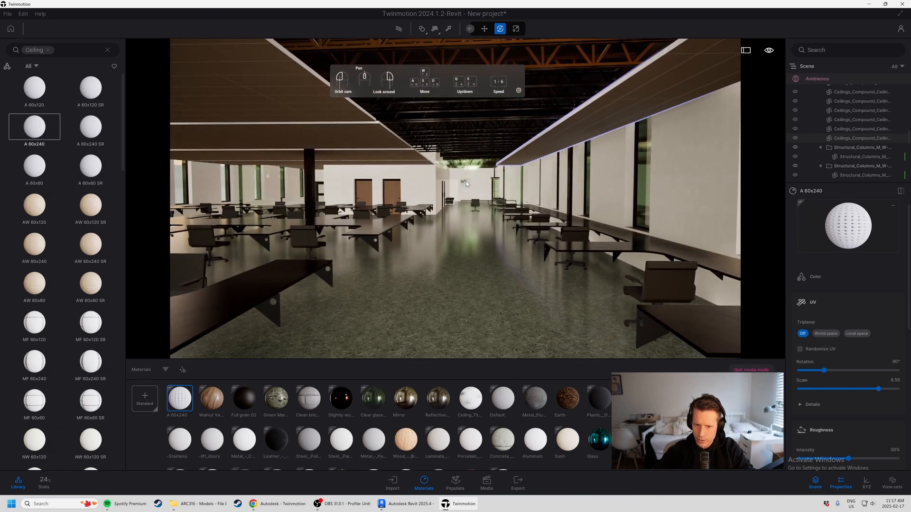
key("w")
right_click_drag(522, 229, 475, 229)
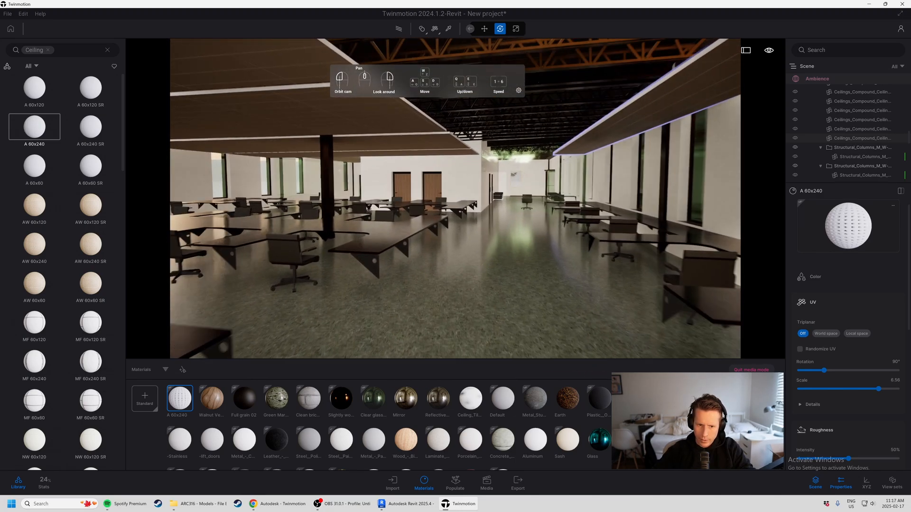
key("w")
right_click_drag(532, 209, 438, 209)
key("w")
right_click_drag(533, 209, 437, 209)
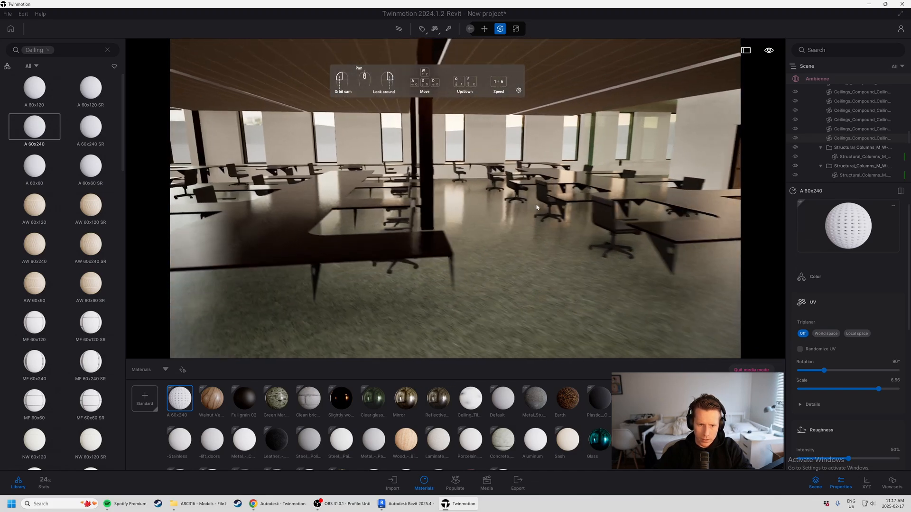
key("w")
right_click_drag(520, 146, 358, 146)
right_click_drag(359, 284, 212, 285)
key("w")
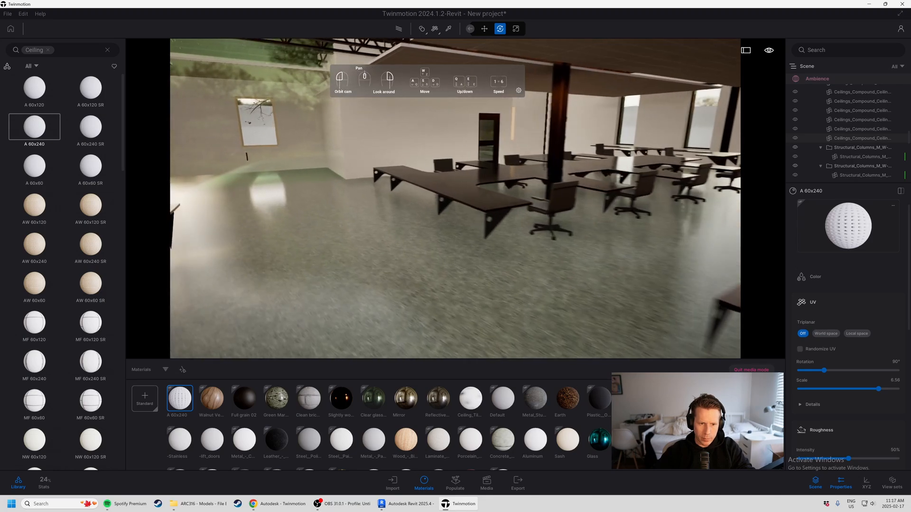
Step: Clear the Ceiling library search and place the Group03 people from the character groups on the open floor beside the desks
left_click(108, 50)
key("s")
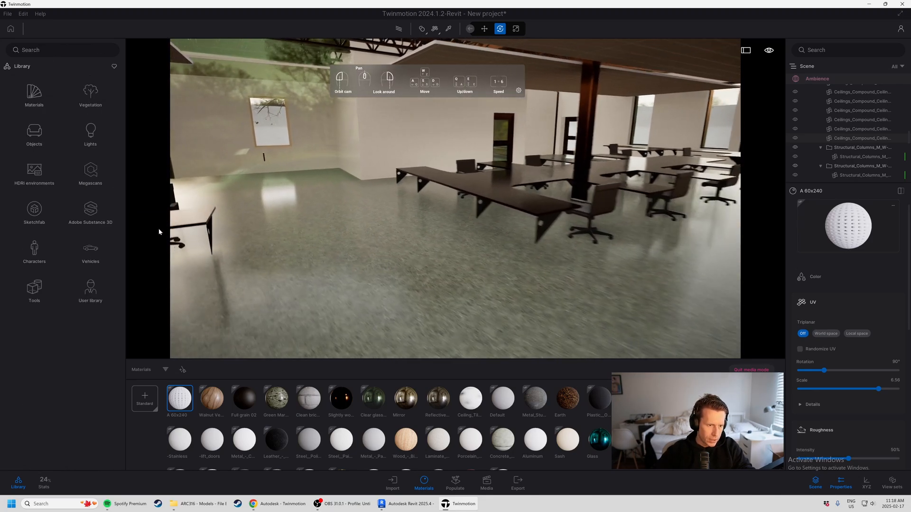
key("d")
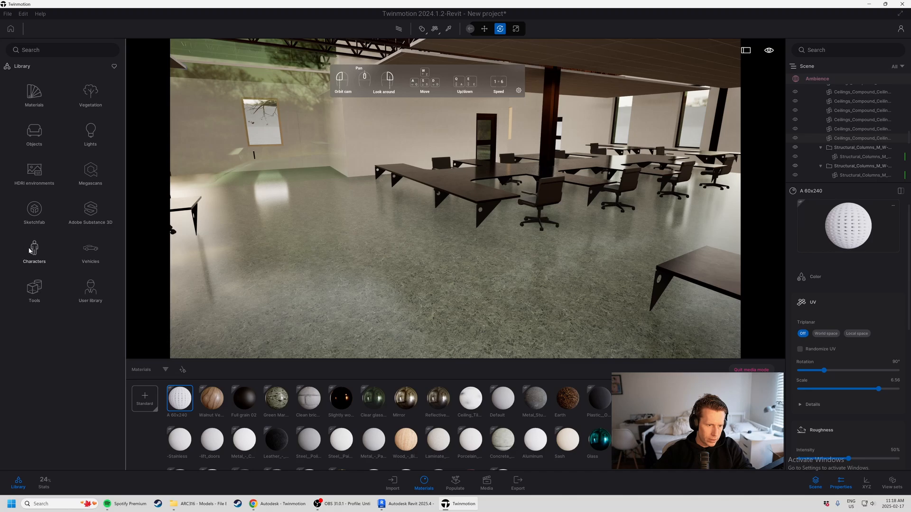
left_click(30, 251)
left_click(91, 92)
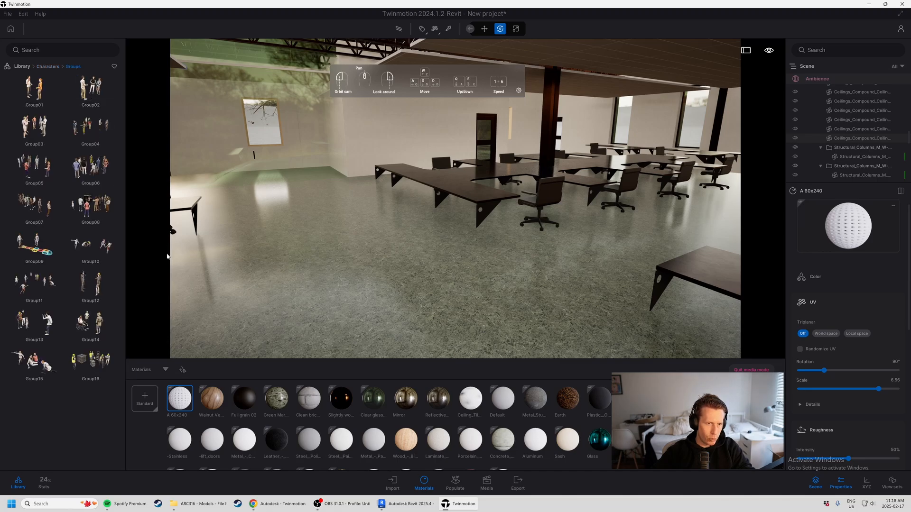
key("s")
key("d")
left_click_drag(34, 127, 232, 212)
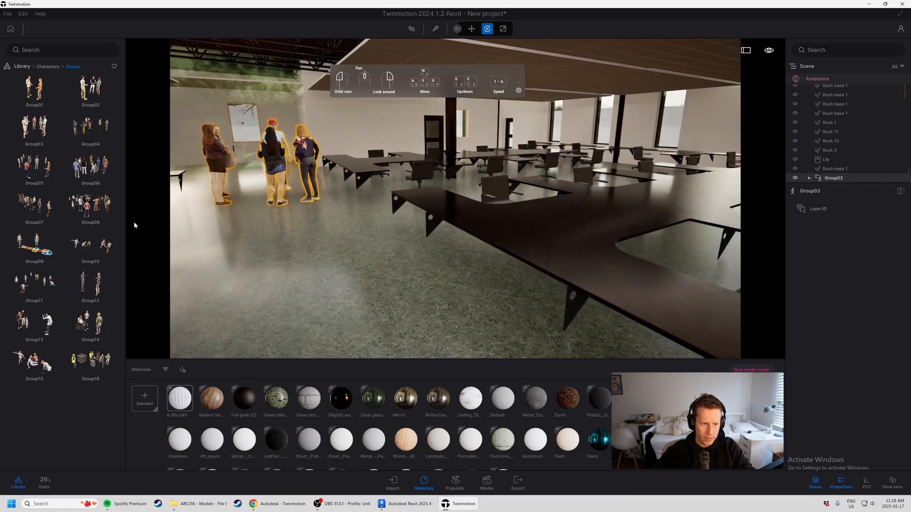
Step: Try placing the Group08 characters with the red piano beside the front desk, and undo the placement
left_click_drag(88, 204, 490, 189)
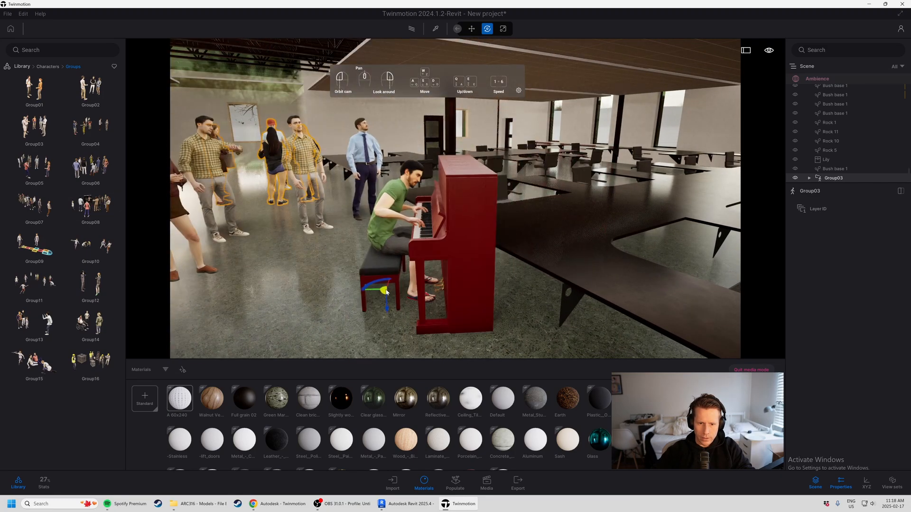
key("ctrl+z")
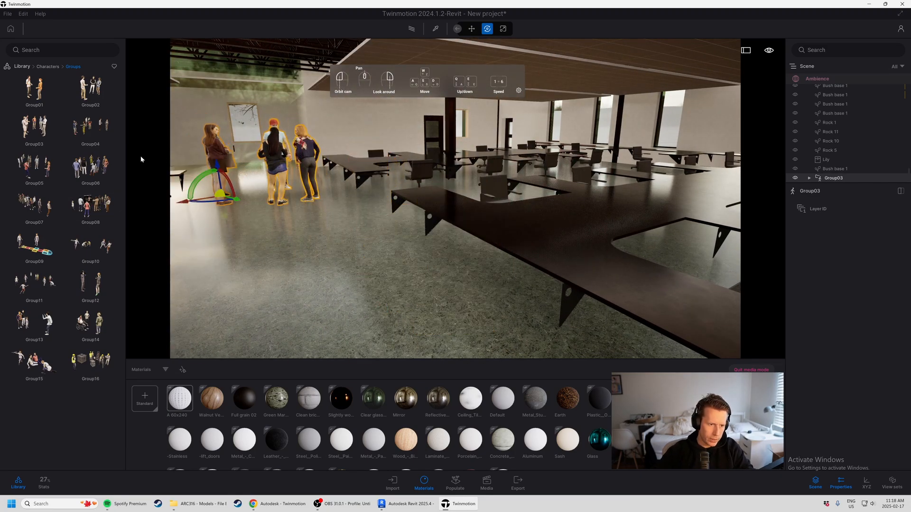
Step: Place the Group06 character group on the office floor in front of the people standing by the whiteboard
left_click_drag(90, 166, 202, 256)
right_click_drag(202, 256, 189, 251)
key("s")
right_click_drag(443, 241, 389, 241)
key("s")
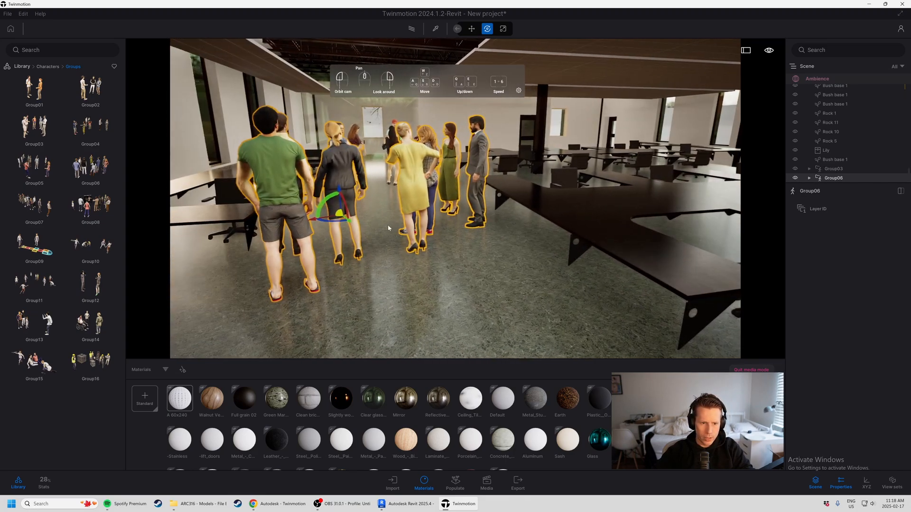
left_click(443, 238)
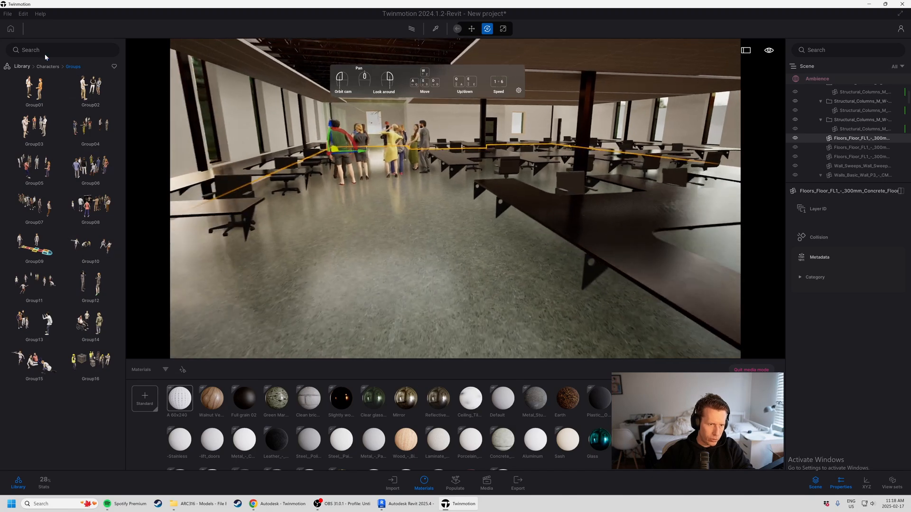
Step: Open the Business category of posed humans in the asset library
left_click(46, 66)
left_click(34, 135)
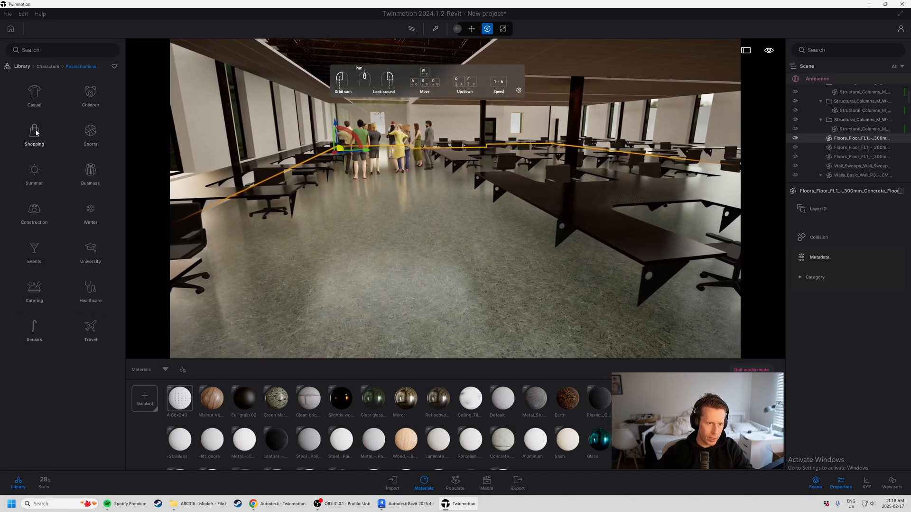
key("s")
key("d")
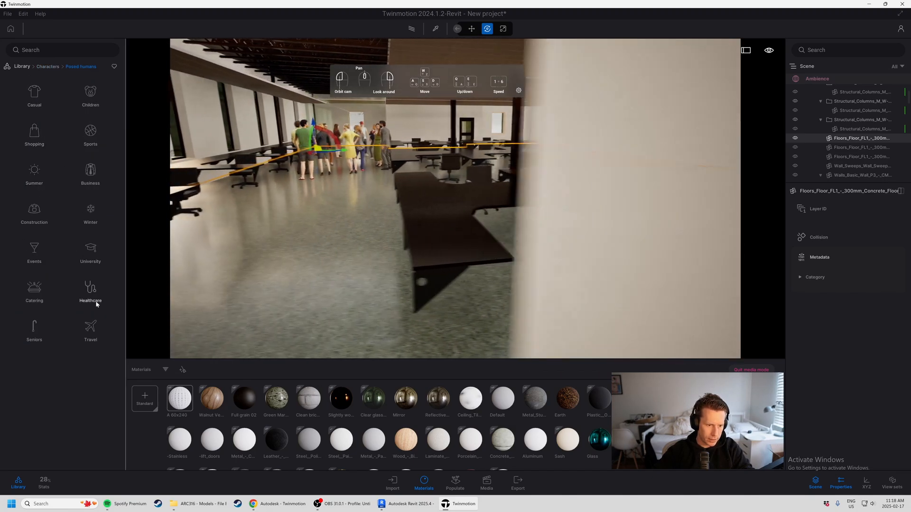
key("a")
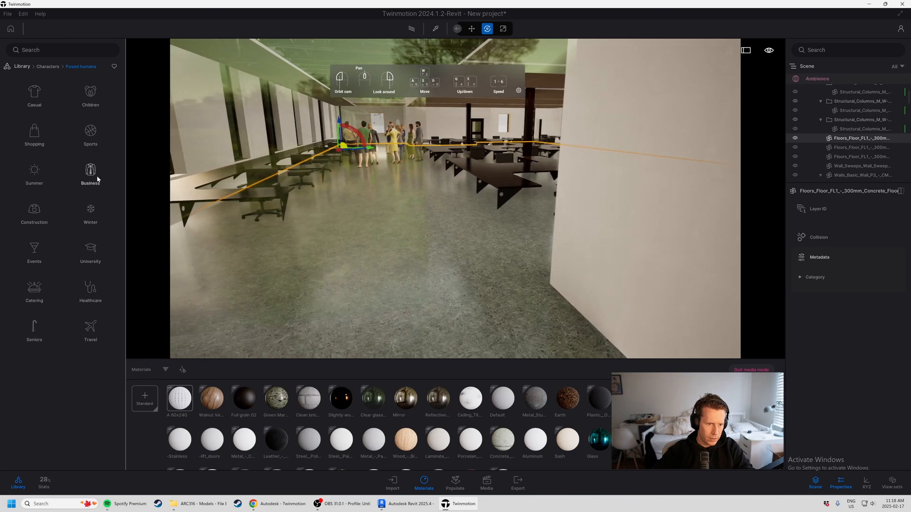
left_click(92, 175)
key("d")
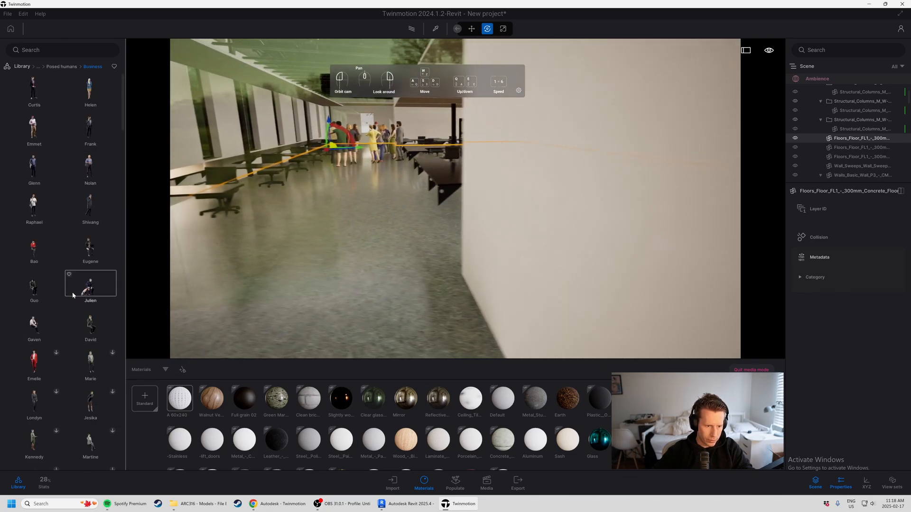
Step: Place the seated David character on the office chair at the desk beside the entrance wall and adjust his placement
key("a")
key("s")
key("a")
right_click_drag(294, 306, 352, 276)
key("w")
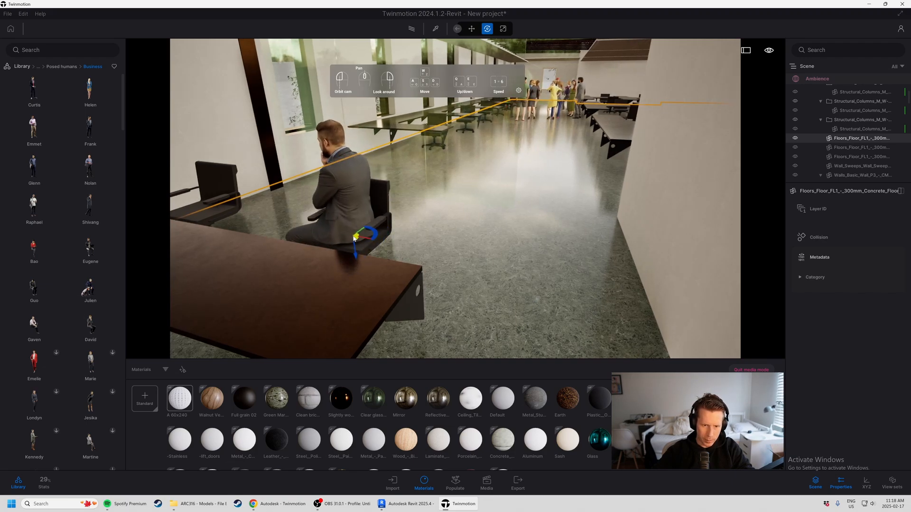
left_click(373, 236)
left_click_drag(353, 236, 370, 243)
key("s")
key("a")
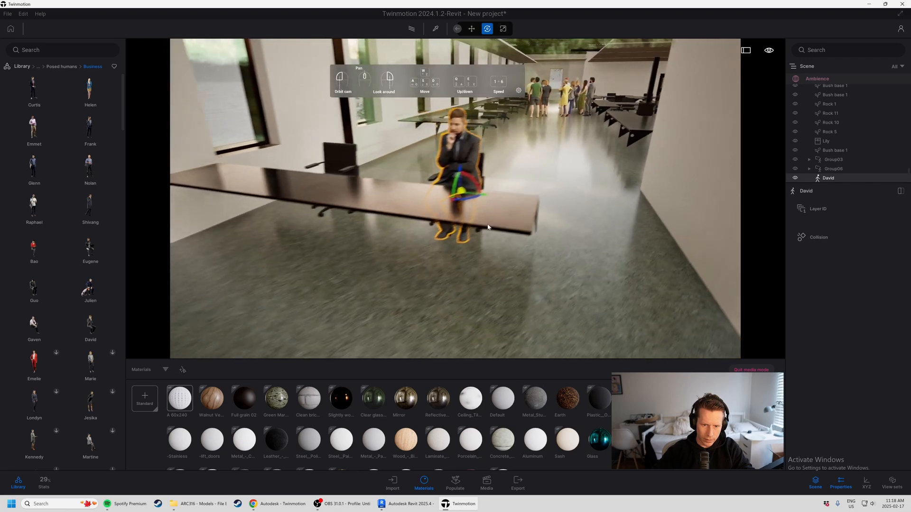
Step: Delete the two desktops in front of the seated man and the neighbouring empty chair
left_click(465, 202)
key("Delete")
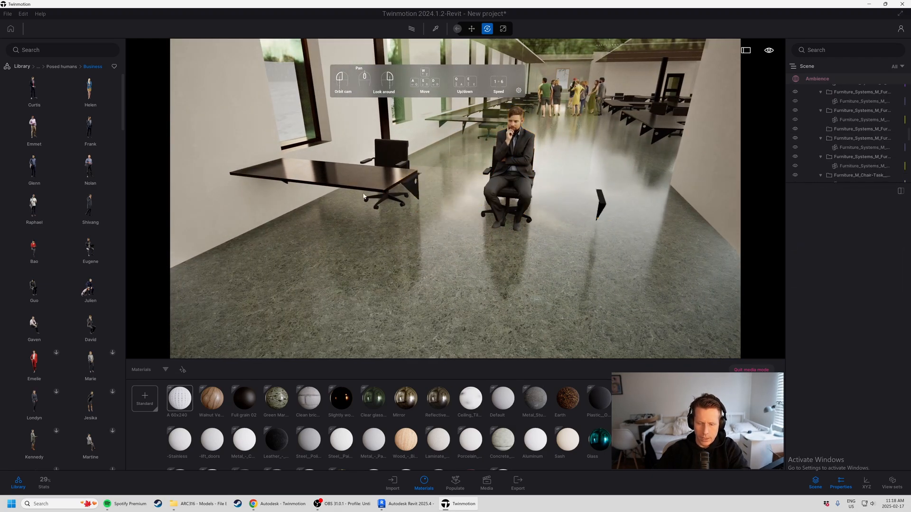
left_click(333, 194)
key("Delete")
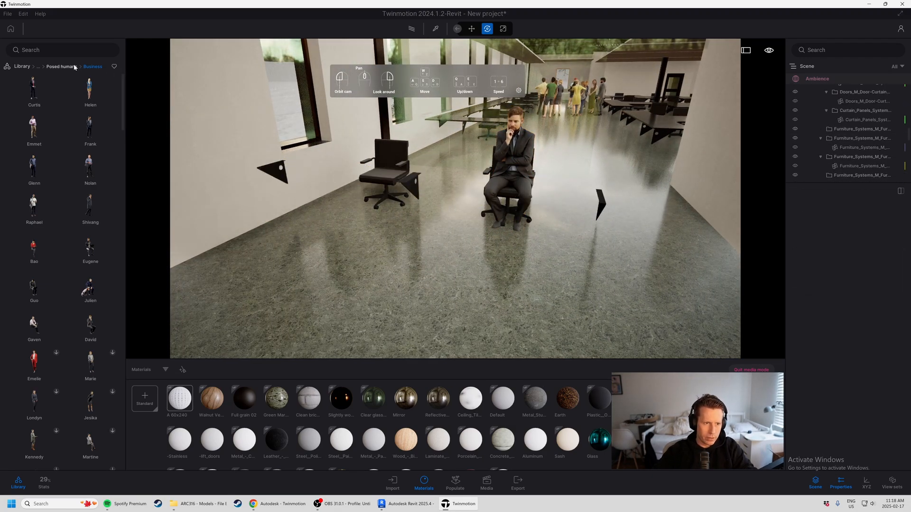
Step: Look through the City and Home object categories of the library for suitable furniture
left_click(23, 66)
left_click(36, 135)
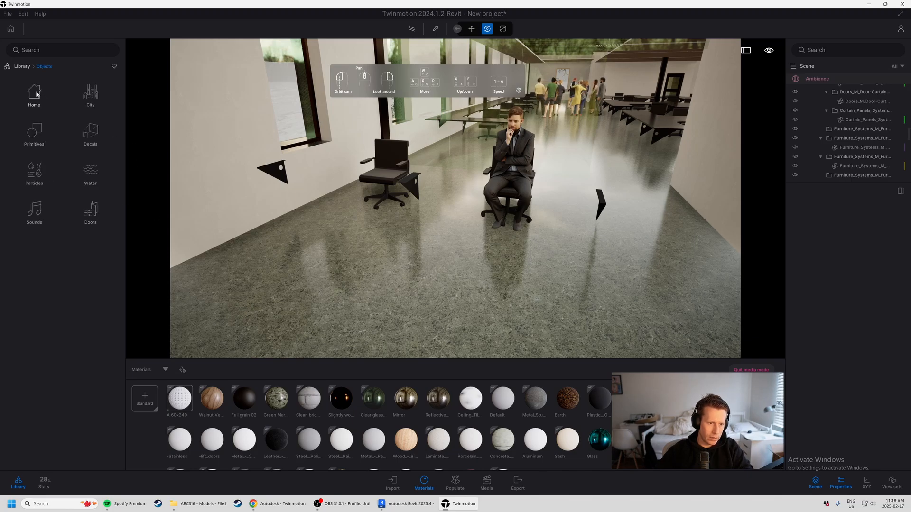
left_click(96, 97)
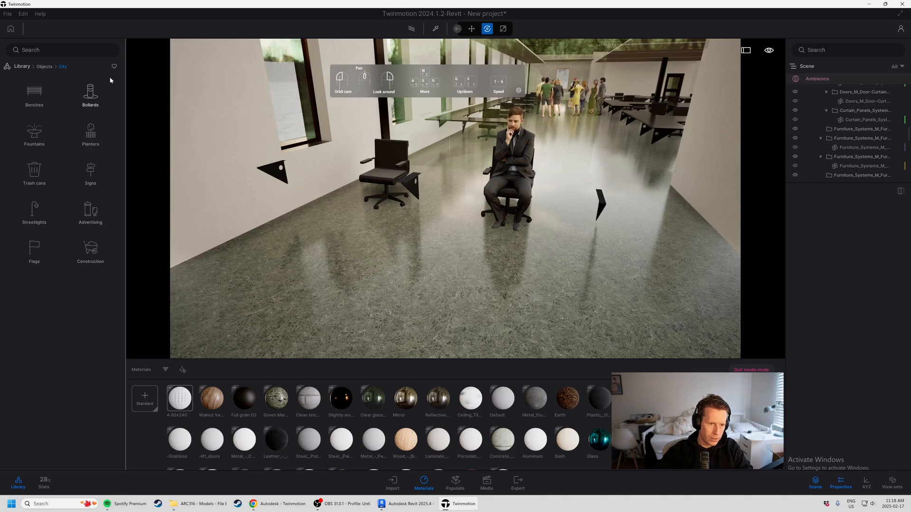
left_click(44, 67)
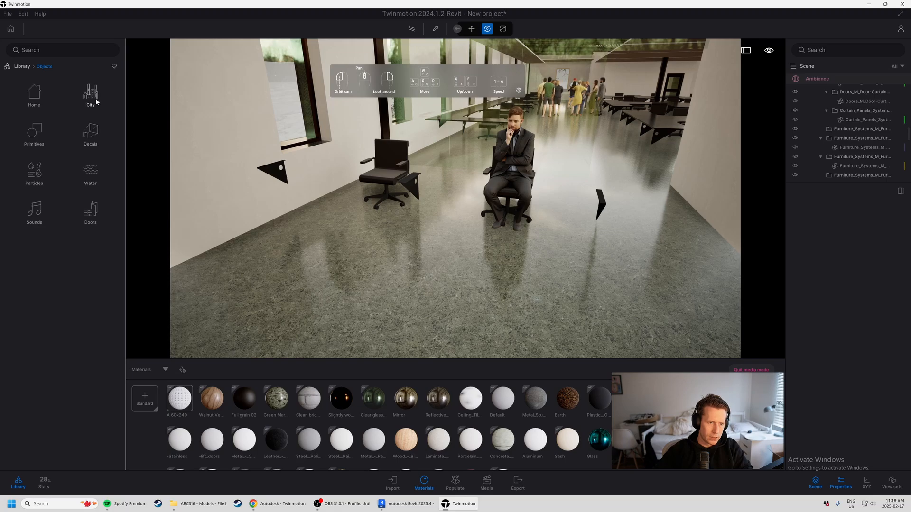
left_click(35, 93)
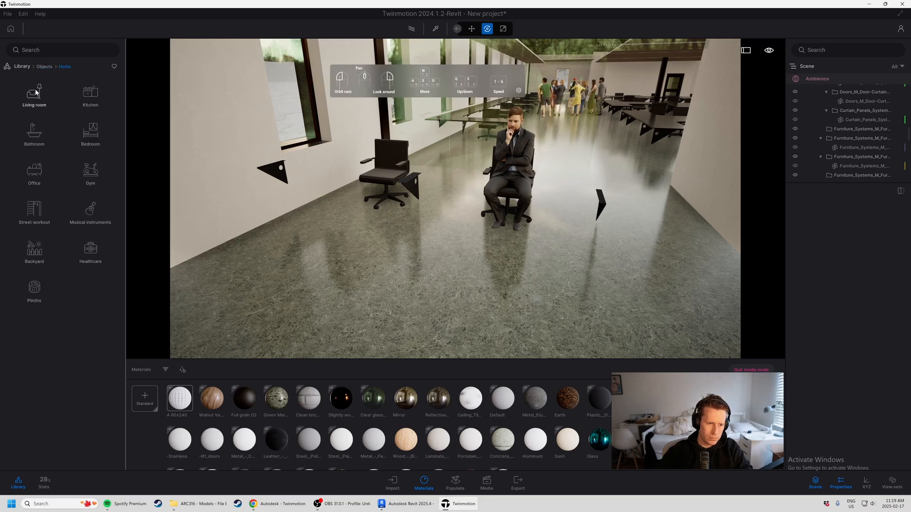
left_click(44, 67)
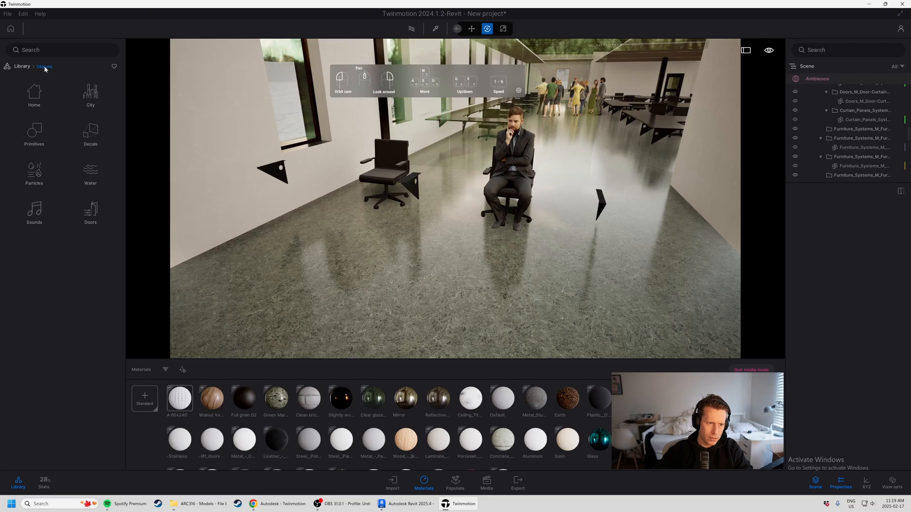
left_click(22, 66)
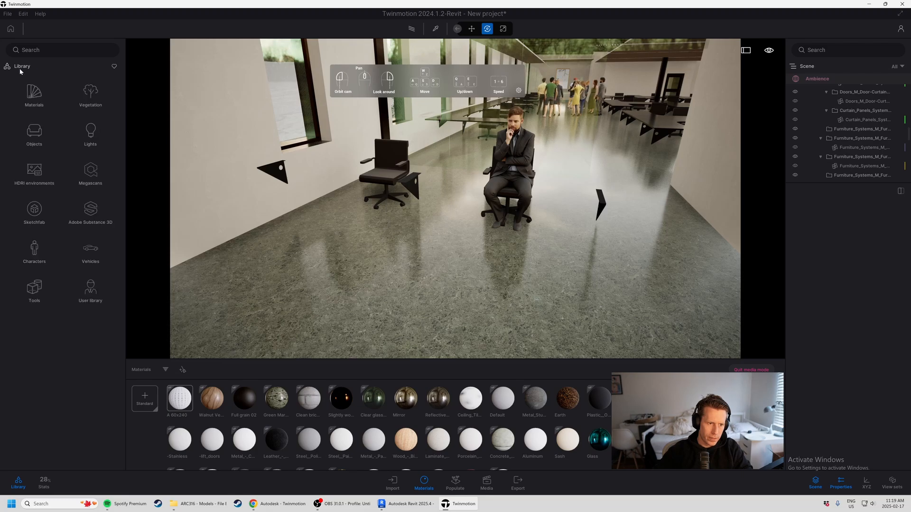
Step: Search the whole asset library for a reception desk
left_click(59, 50)
type("reception ")
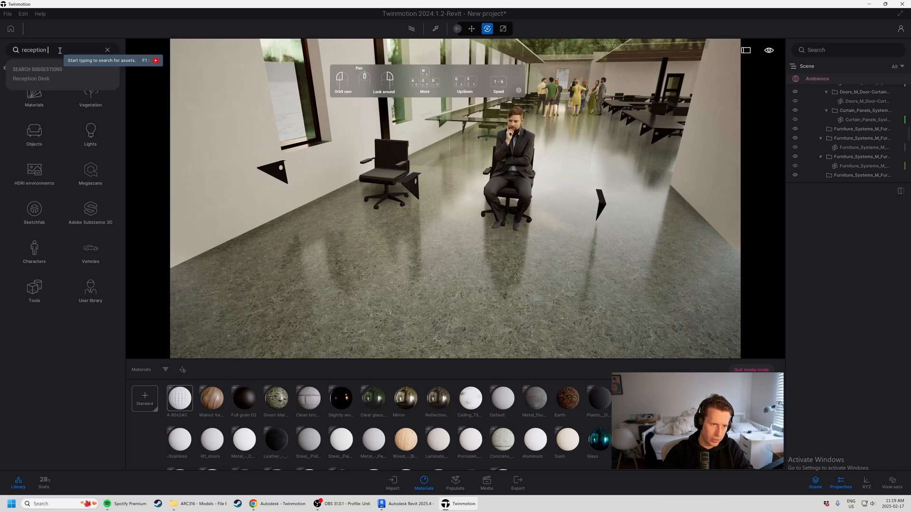
type("de")
key("Return")
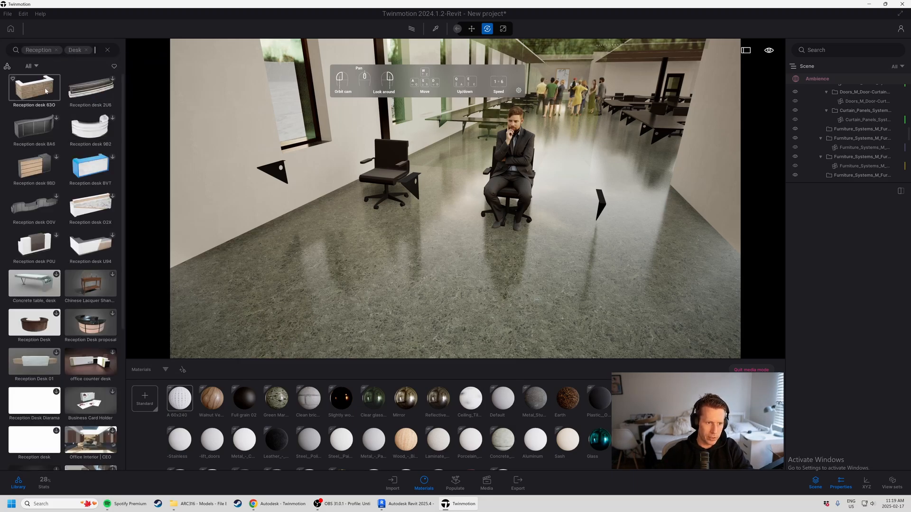
Step: Place two Reception desk 63O units end to end in front of the seated man and the empty chair
left_click_drag(91, 118, 391, 309)
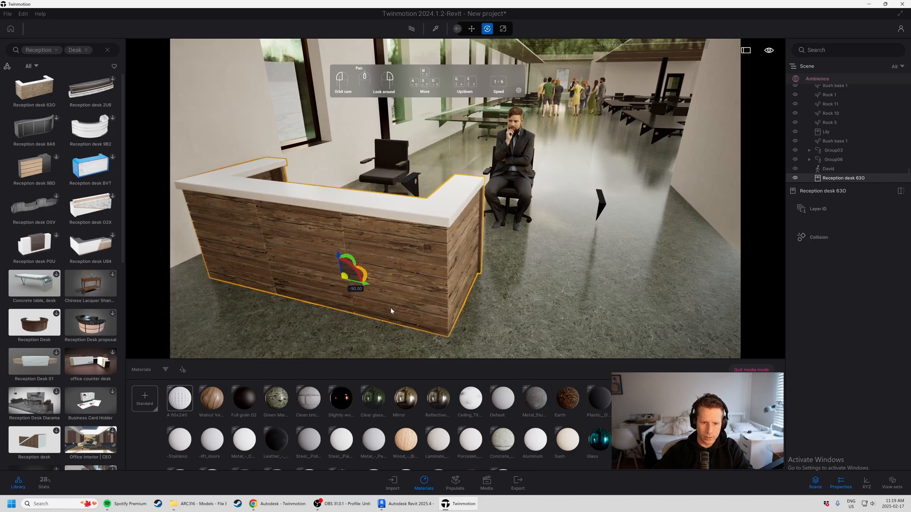
left_click_drag(348, 290, 523, 284)
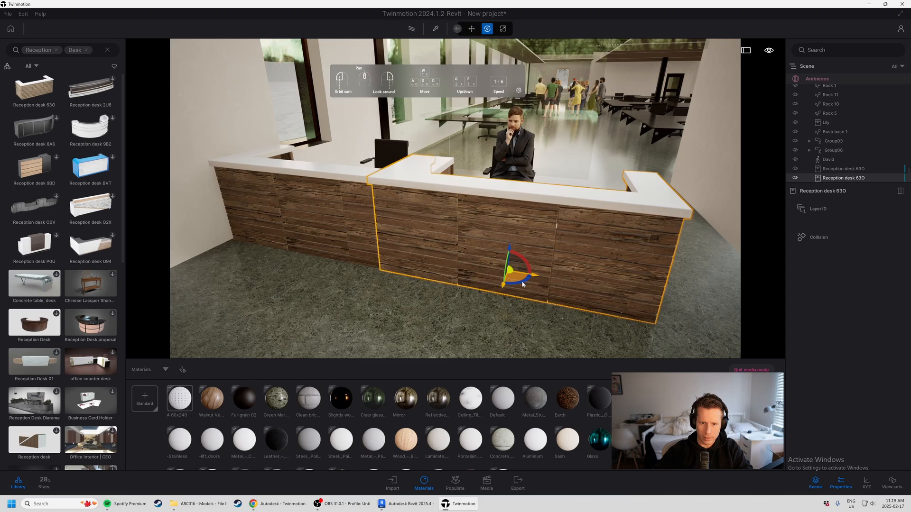
left_click(442, 292)
left_click(437, 318)
Step: Examine the open office area beyond the reception and its suspended ceiling panels
key("s")
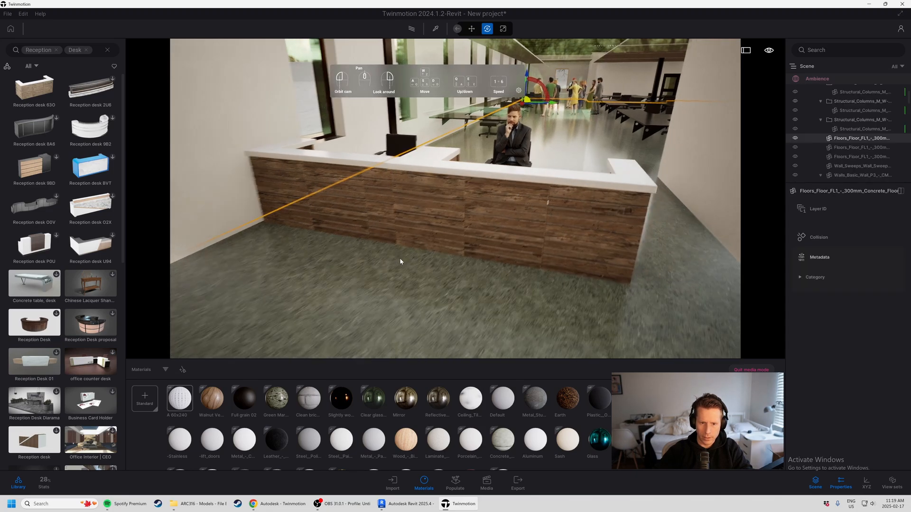
key("d")
right_click_drag(507, 152, 527, 71)
key("w")
key("w")
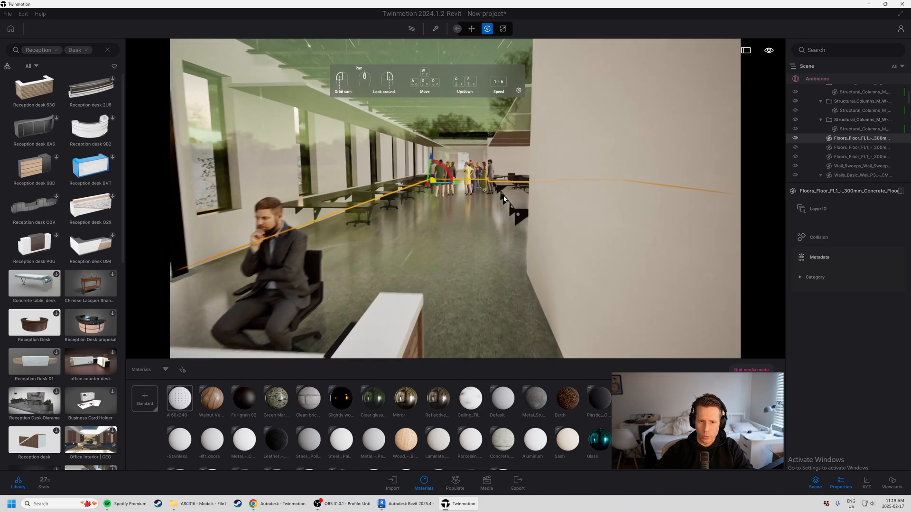
key("w")
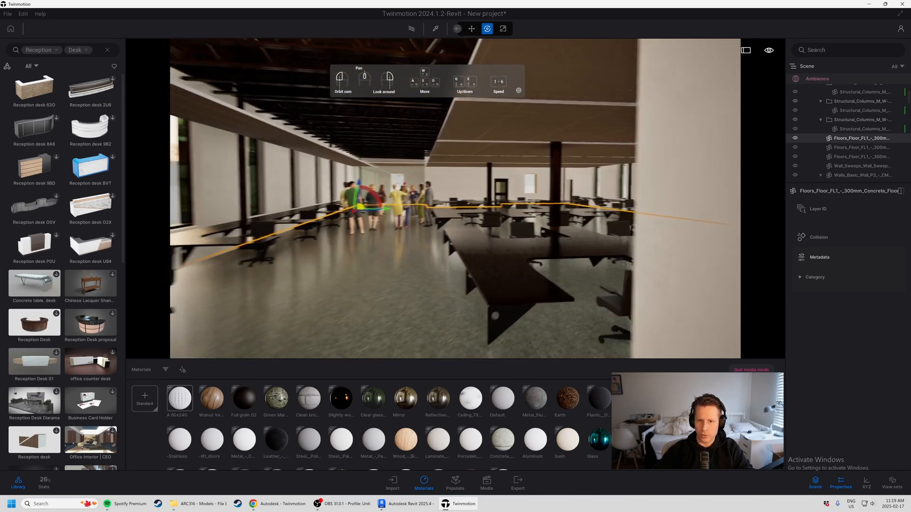
right_click_drag(459, 249, 572, 199)
key("s")
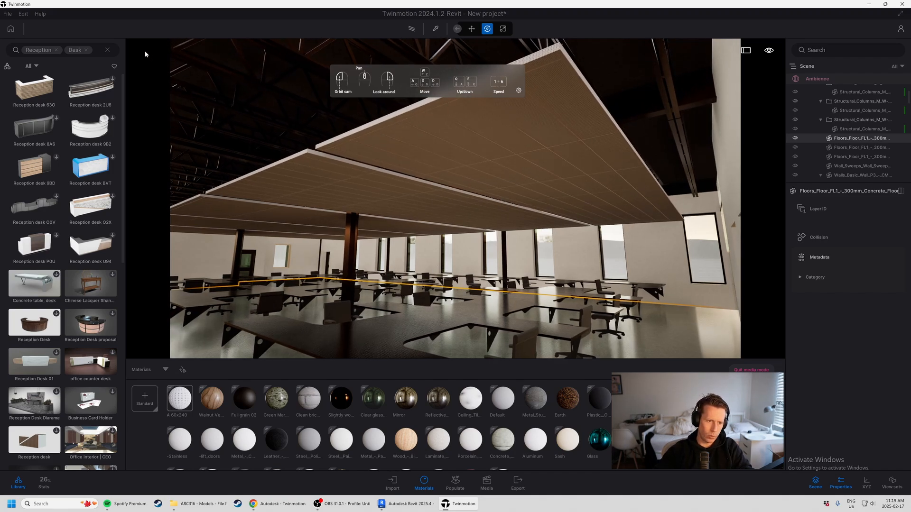
Step: Search the Sketchfab library for "potlight" and clear the search
left_click(107, 50)
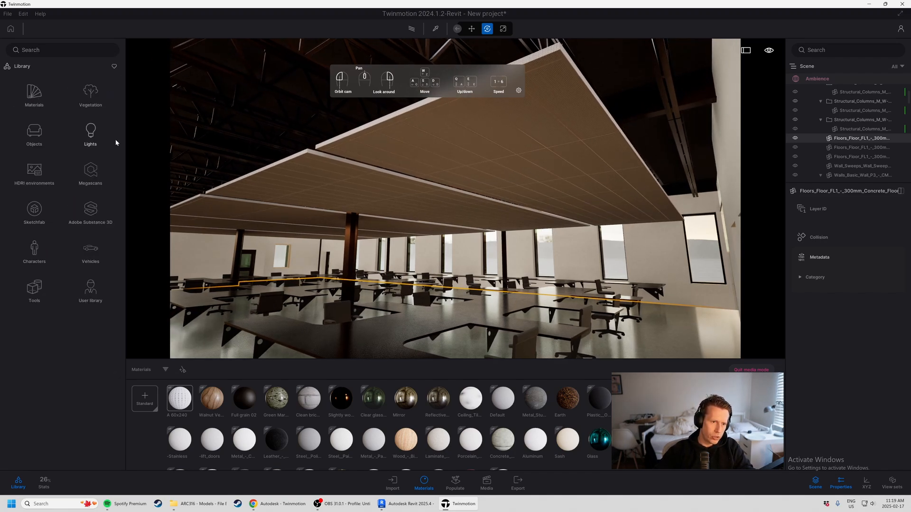
left_click(38, 212)
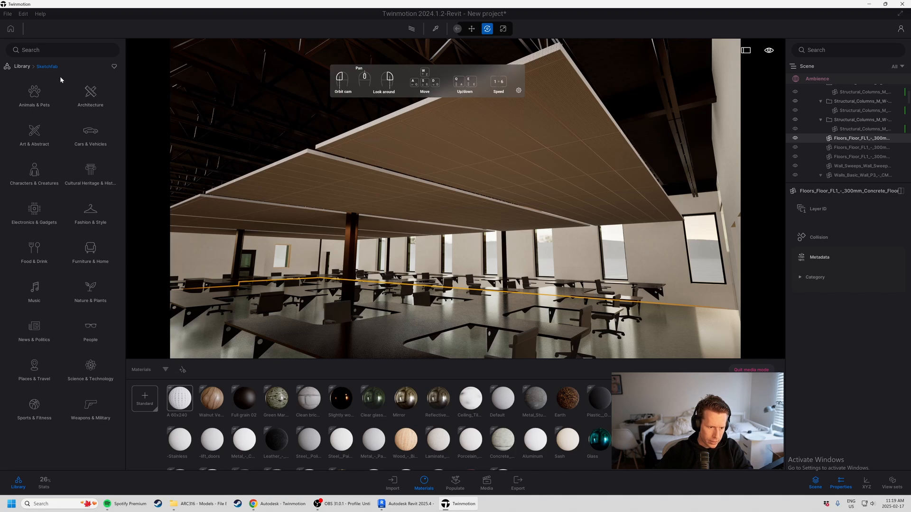
left_click(51, 50)
type("potlight")
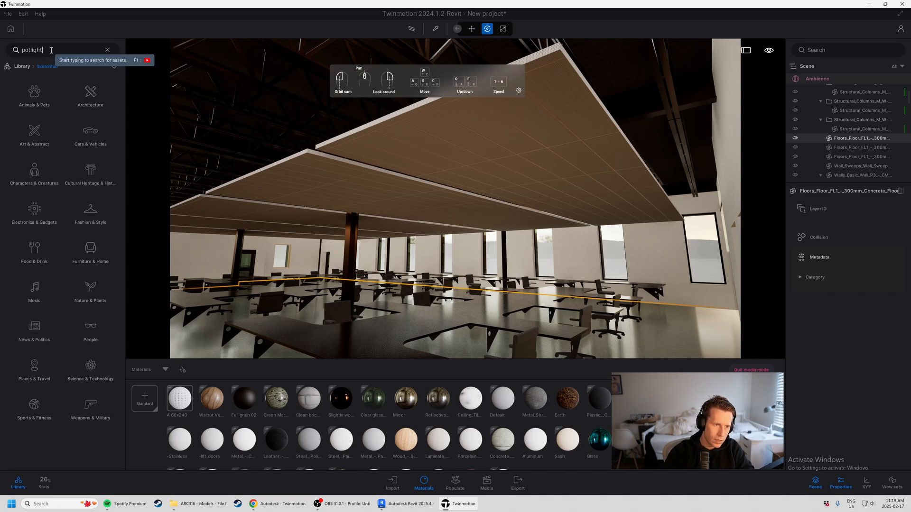
key("Return")
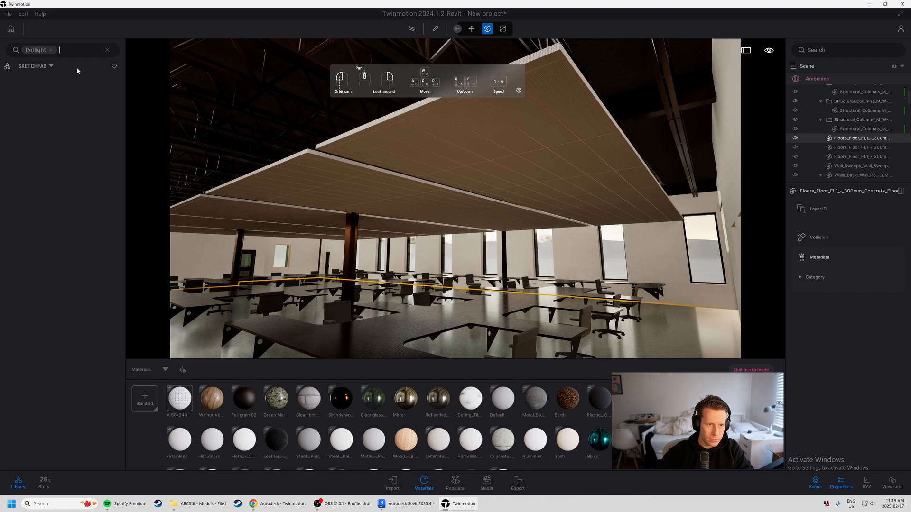
left_click(50, 50)
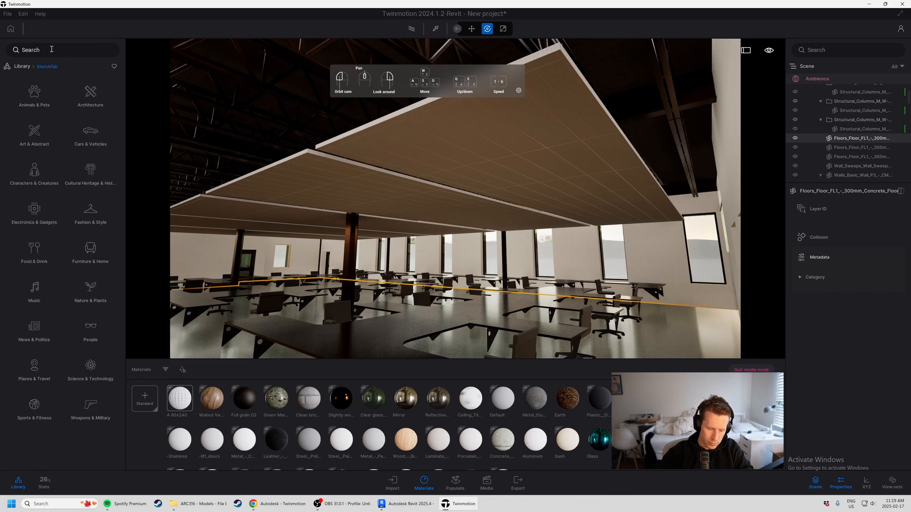
key("h")
key("t")
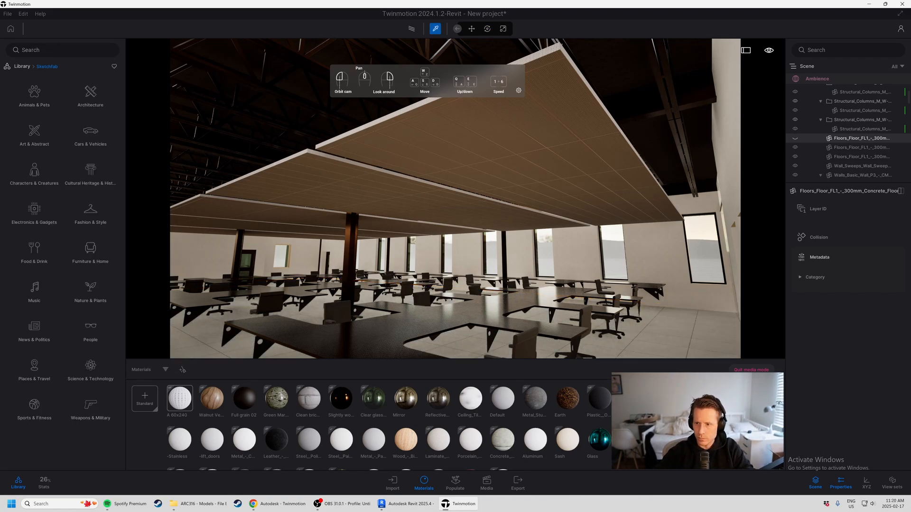
left_click(795, 138)
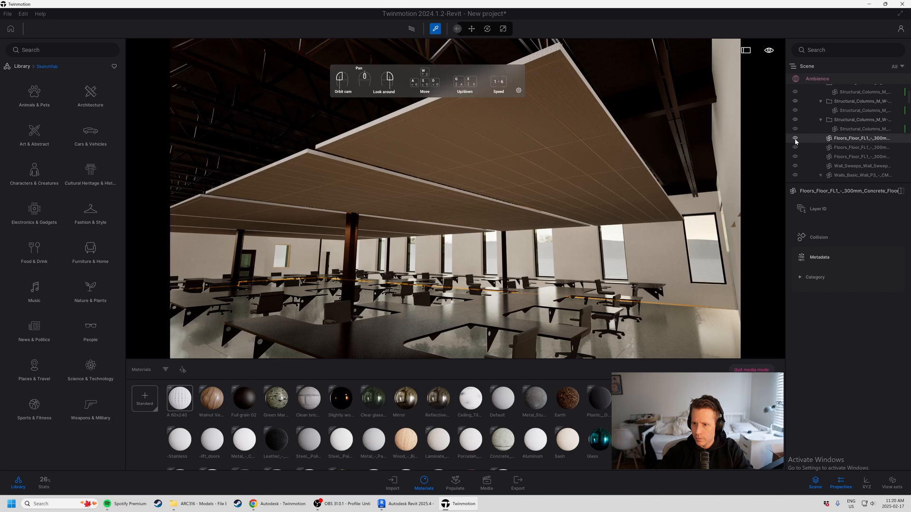
Step: Search the Sketchfab library for "light", review the models found and clear the search
left_click(51, 48)
type("light")
key("Return")
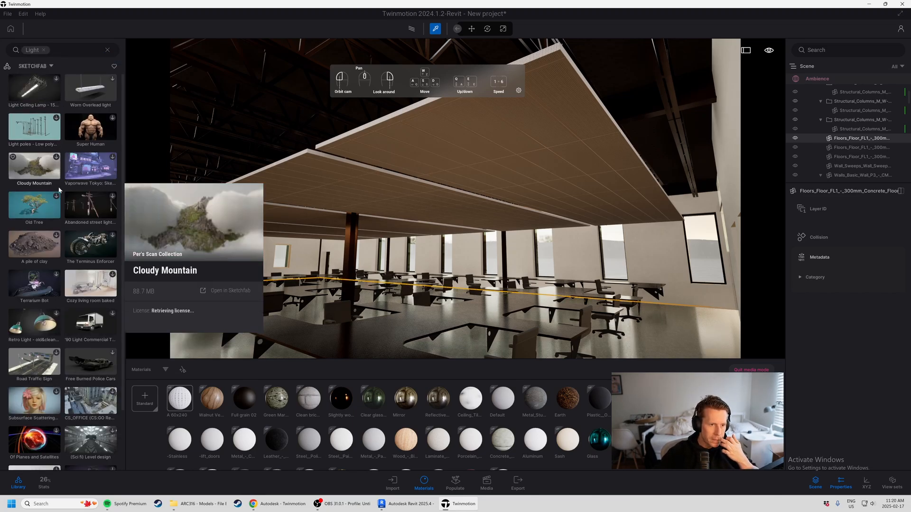
scroll(50, 261, "down", 1)
mouse_move(53, 299)
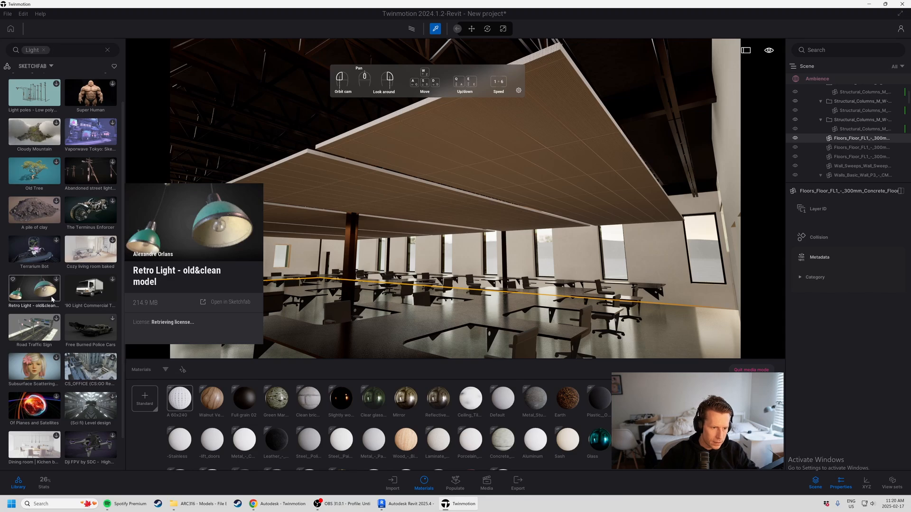
scroll(52, 328, "up", 1)
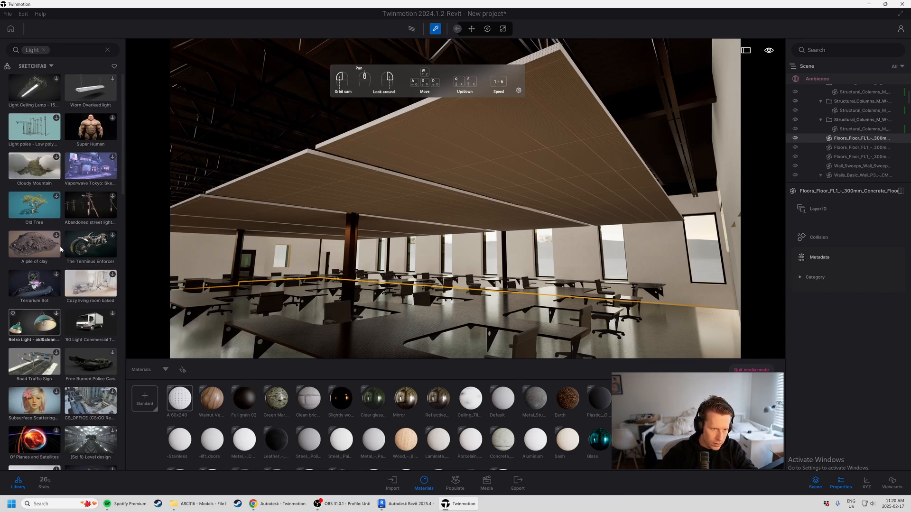
left_click(45, 50)
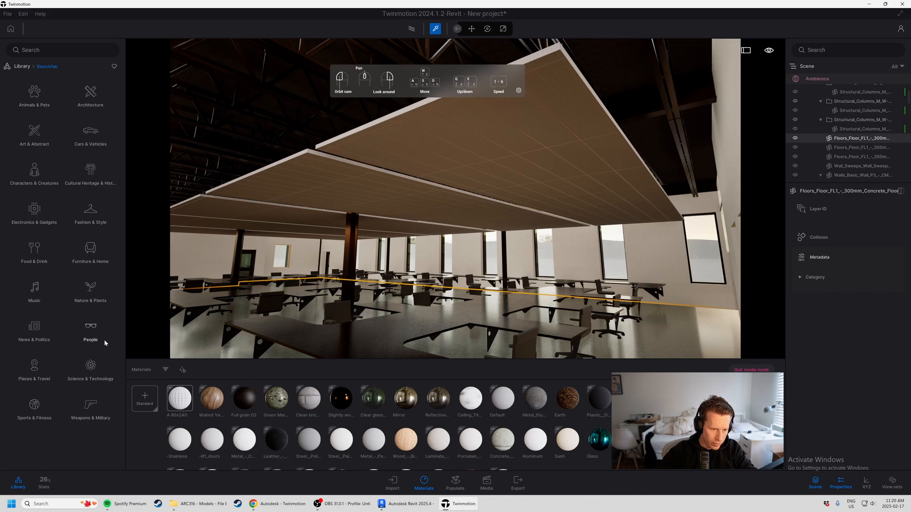
Step: Browse the library's home objects to the living room lamps and review the models offered
left_click(21, 66)
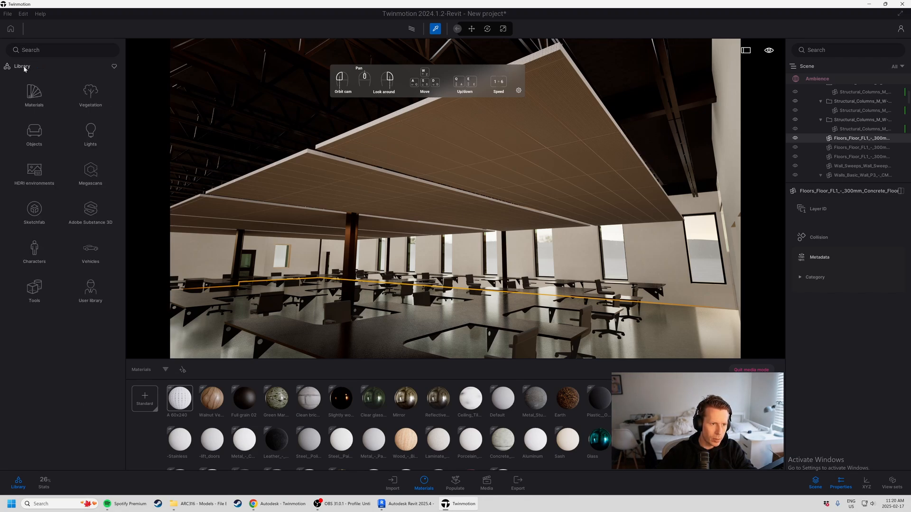
left_click(35, 138)
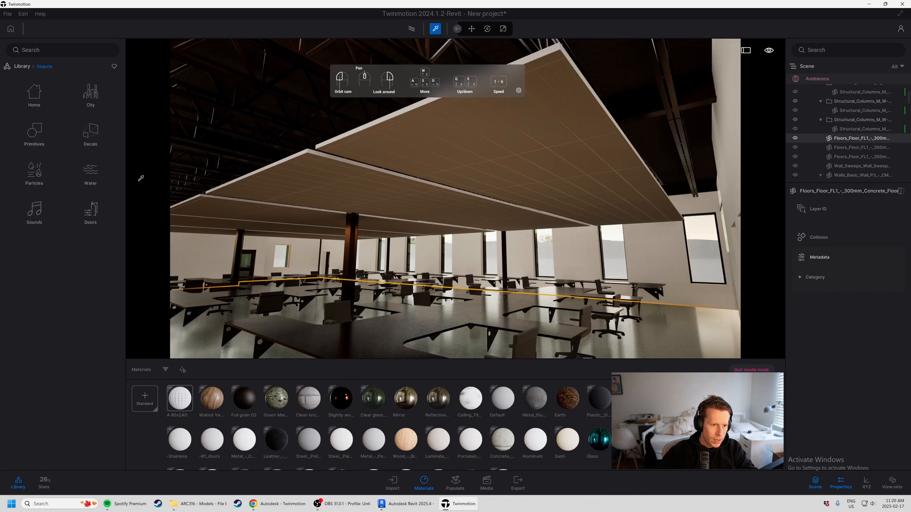
left_click(36, 100)
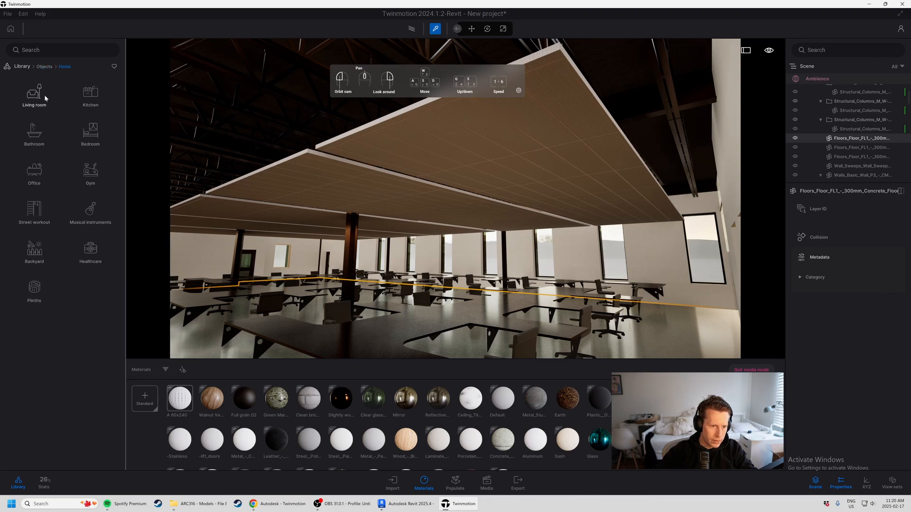
left_click(35, 98)
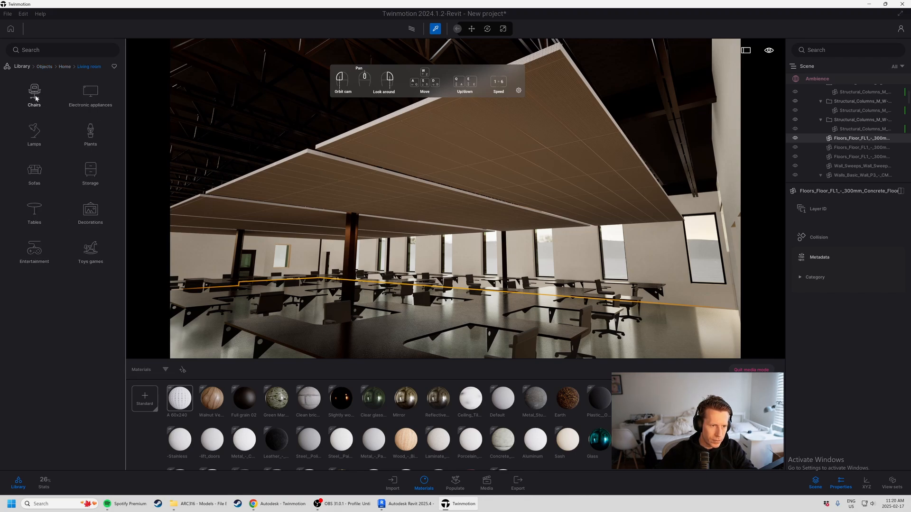
left_click(34, 133)
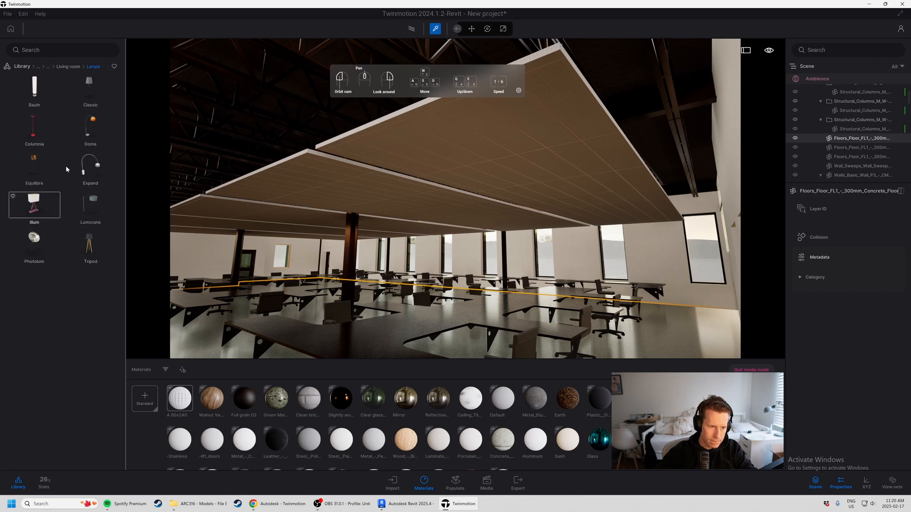
Step: Search the whole library for "light", review the assets found and clear the search
left_click(20, 67)
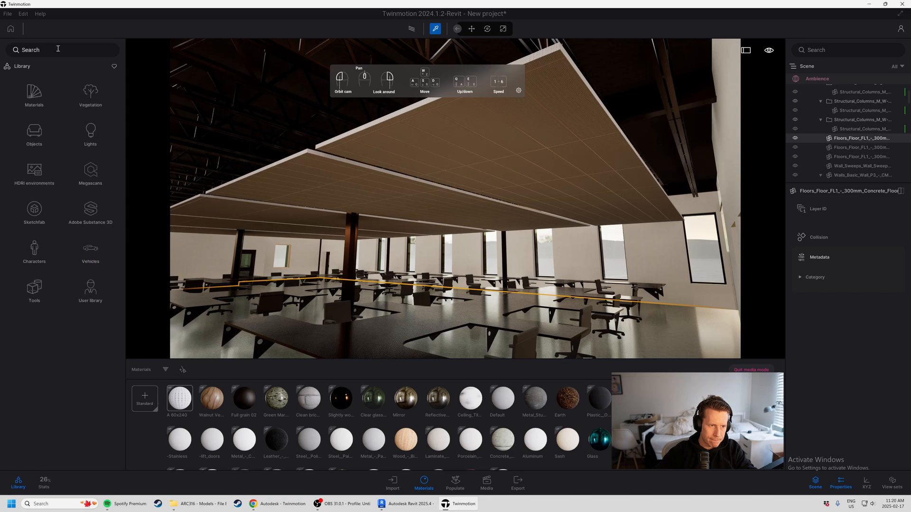
left_click(57, 48)
type("light")
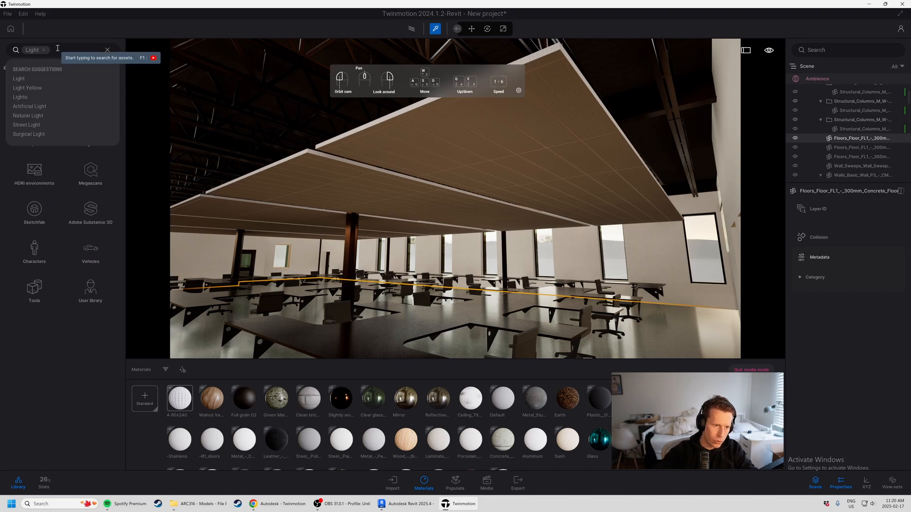
key("Return")
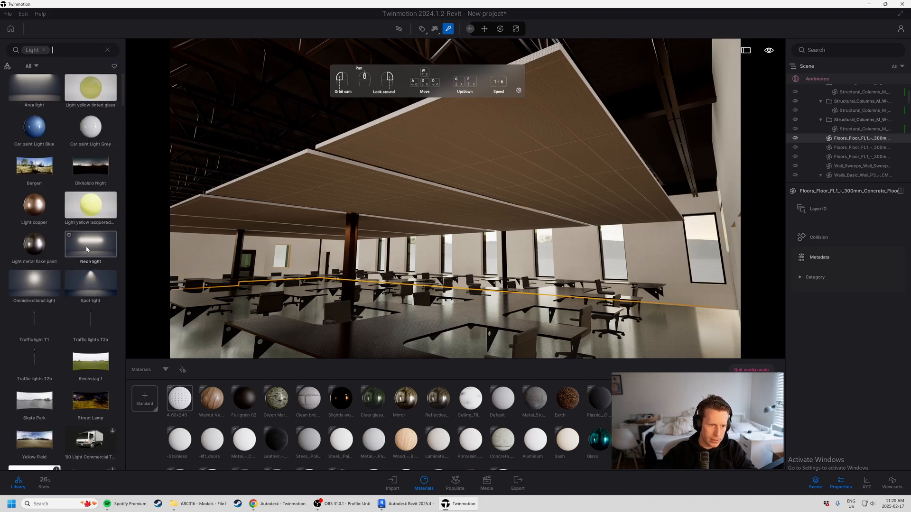
mouse_move(85, 192)
scroll(83, 370, "down", 7)
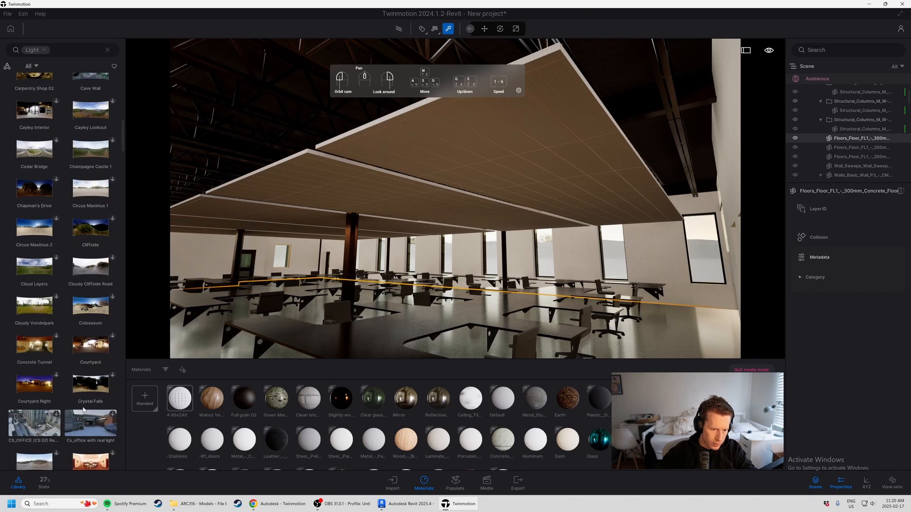
scroll(83, 410, "down", 5)
scroll(84, 410, "down", 5)
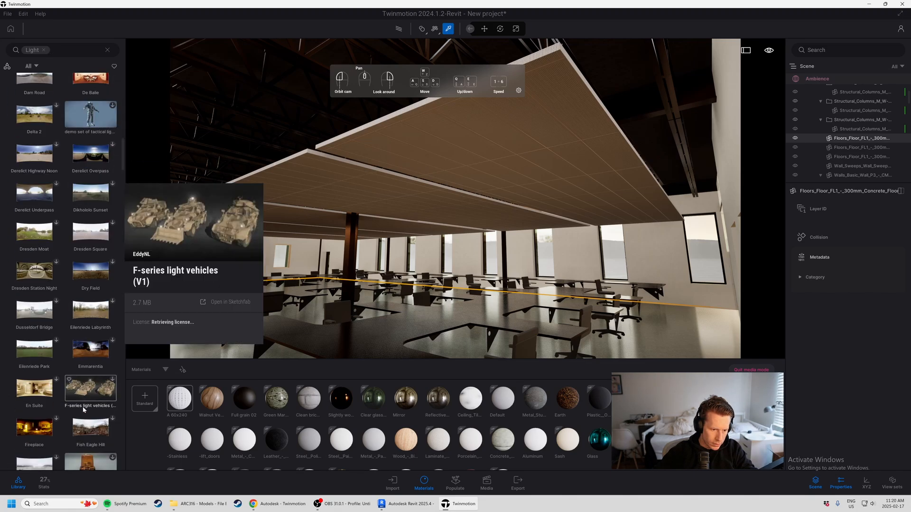
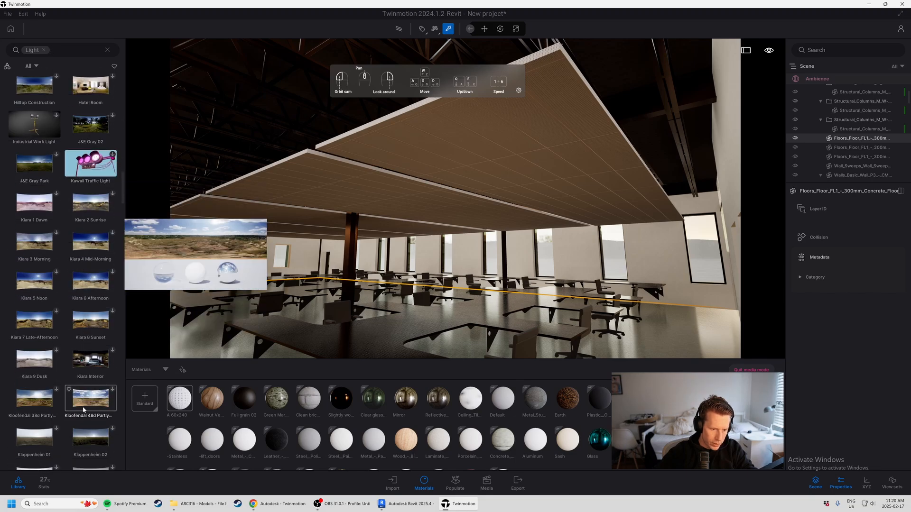
scroll(83, 410, "down", 3)
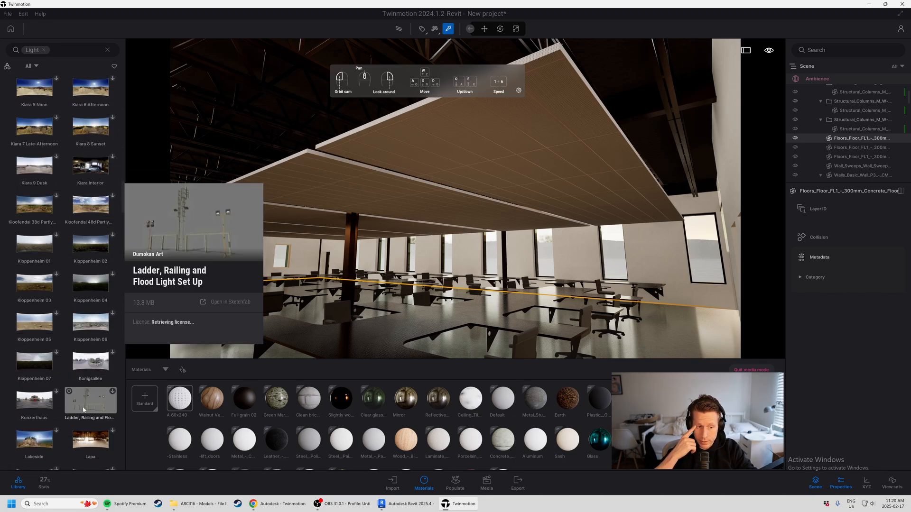
scroll(83, 411, "down", 1)
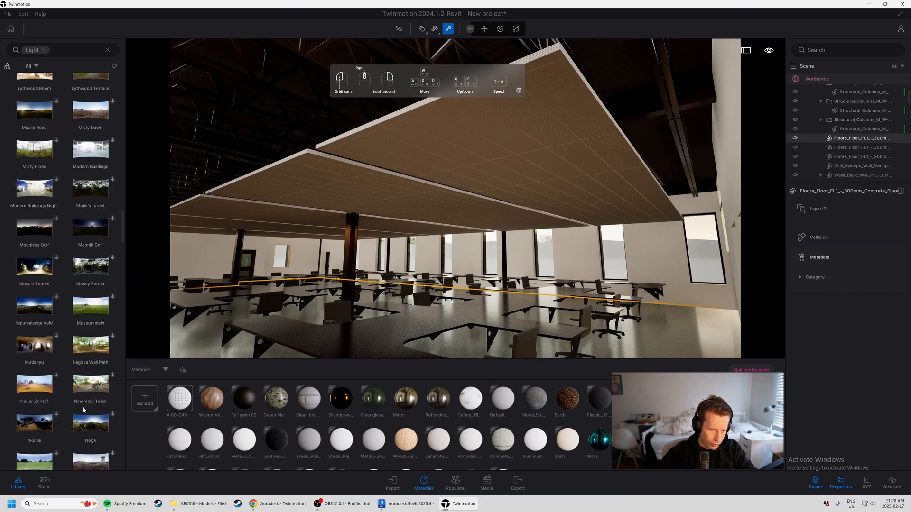
scroll(84, 410, "up", 20)
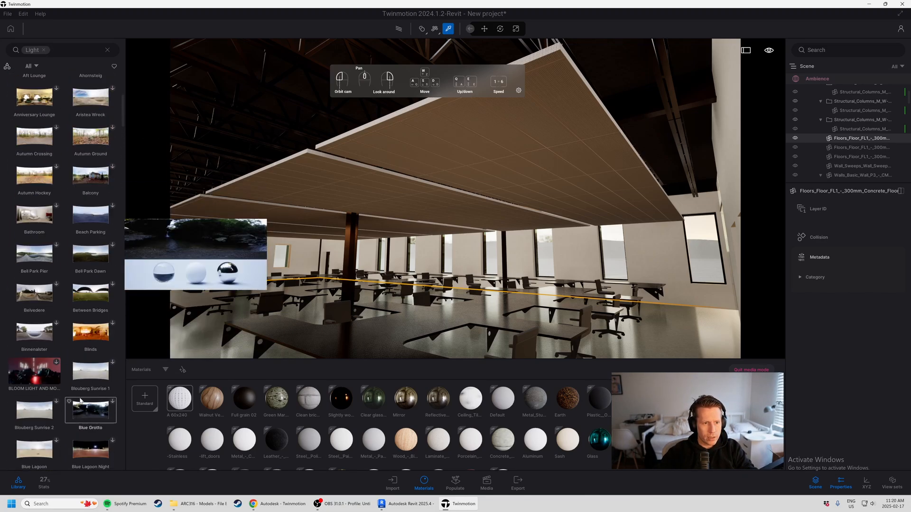
scroll(81, 401, "up", 1)
left_click(107, 51)
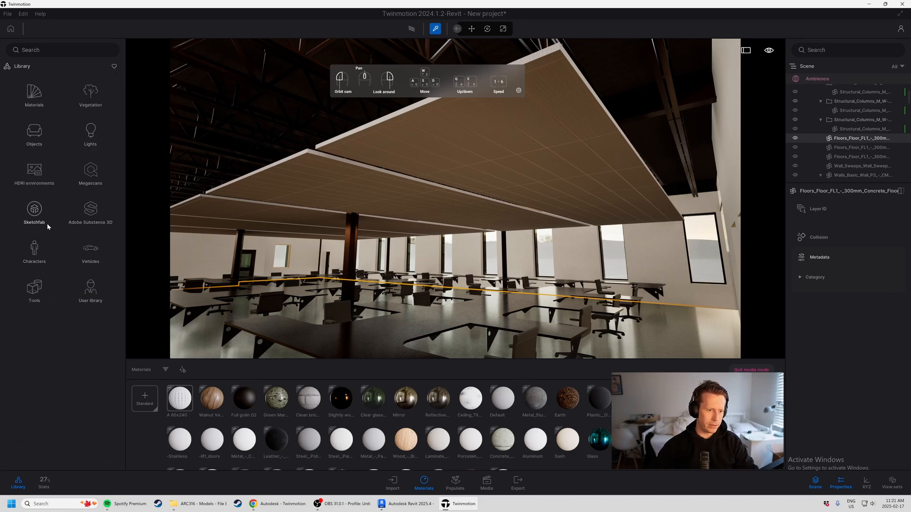
Step: Browse the Architecture and Furniture & Home categories of the Sketchfab library for light fixtures
left_click(37, 216)
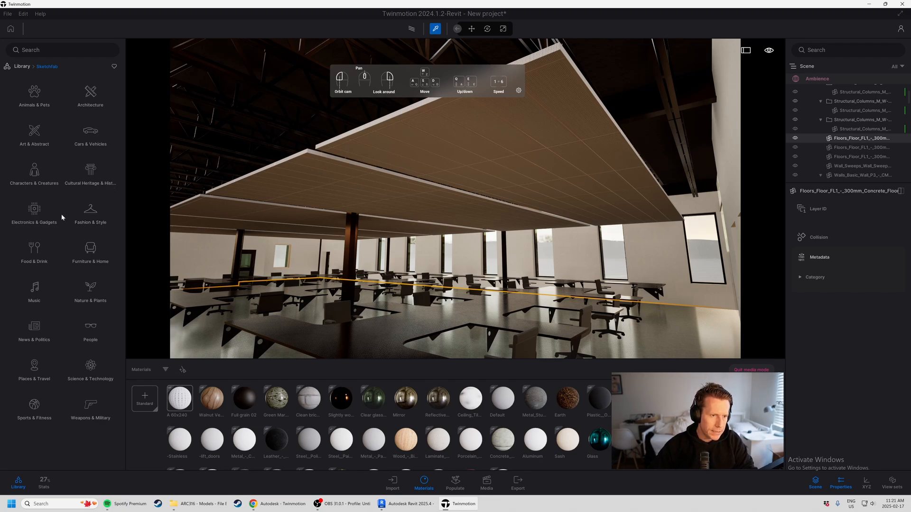
left_click(83, 108)
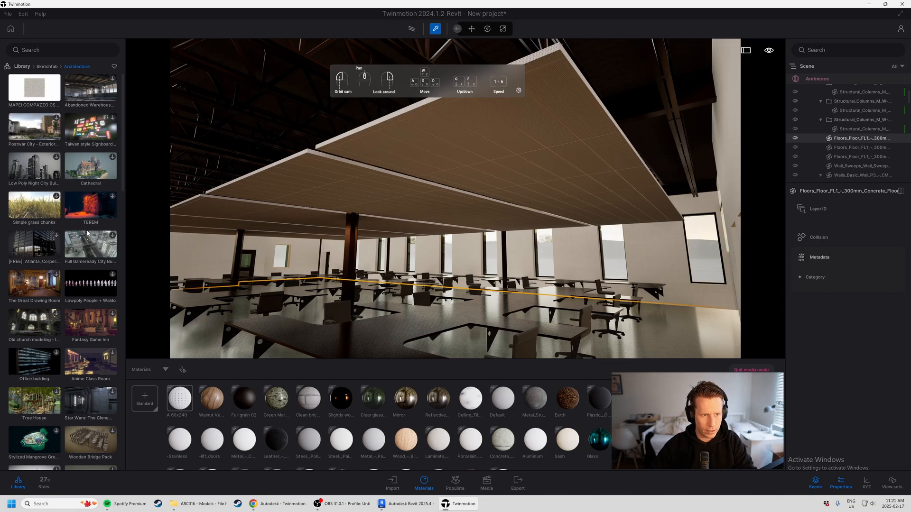
scroll(90, 247, "down", 10)
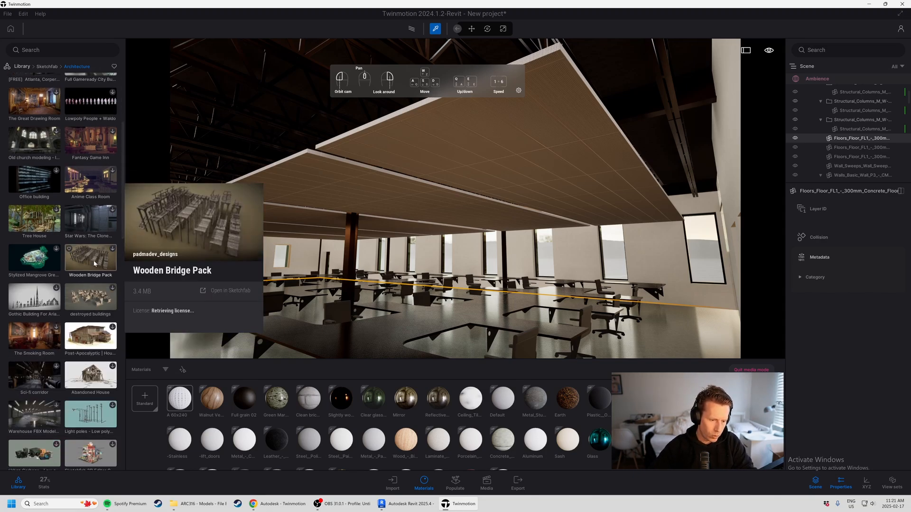
left_click(50, 66)
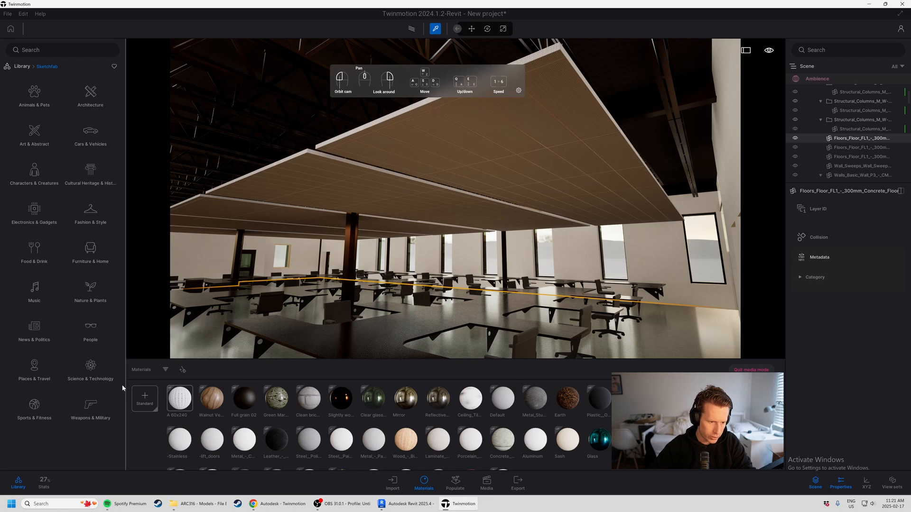
left_click(80, 258)
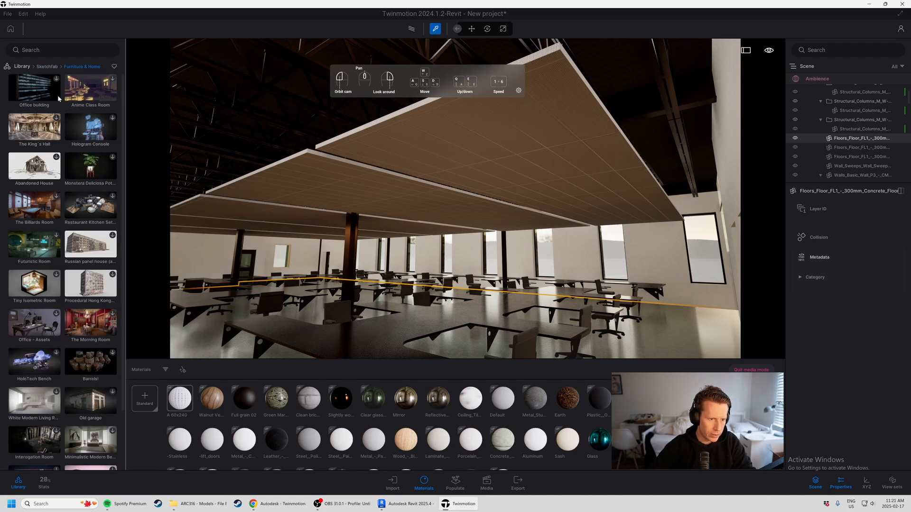
Step: Search only the Sketchfab library for "Light", look through the models and clear the search
left_click(28, 65)
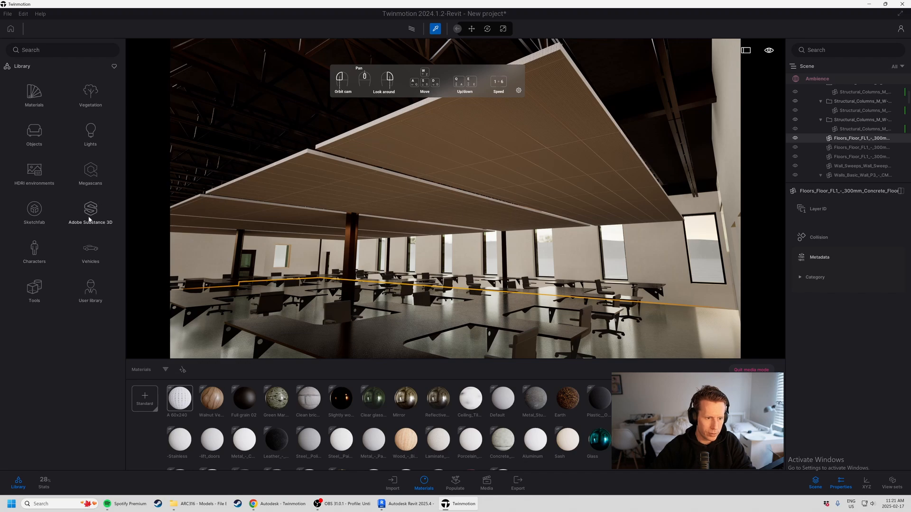
left_click(38, 212)
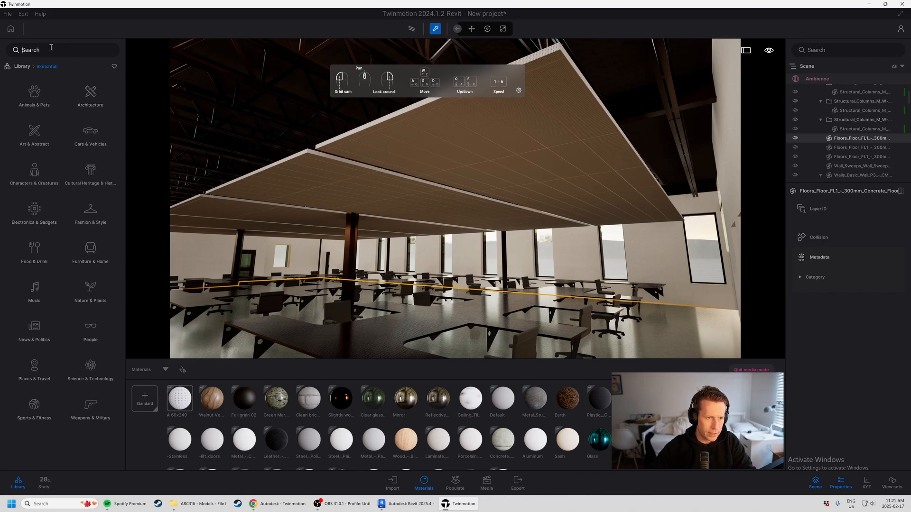
left_click(50, 47)
type("Light")
key("Return")
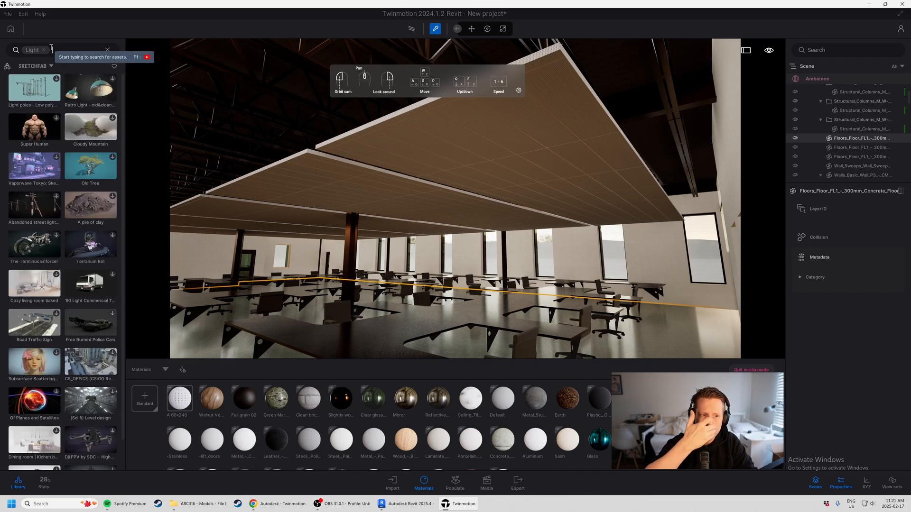
scroll(34, 247, "down", 9)
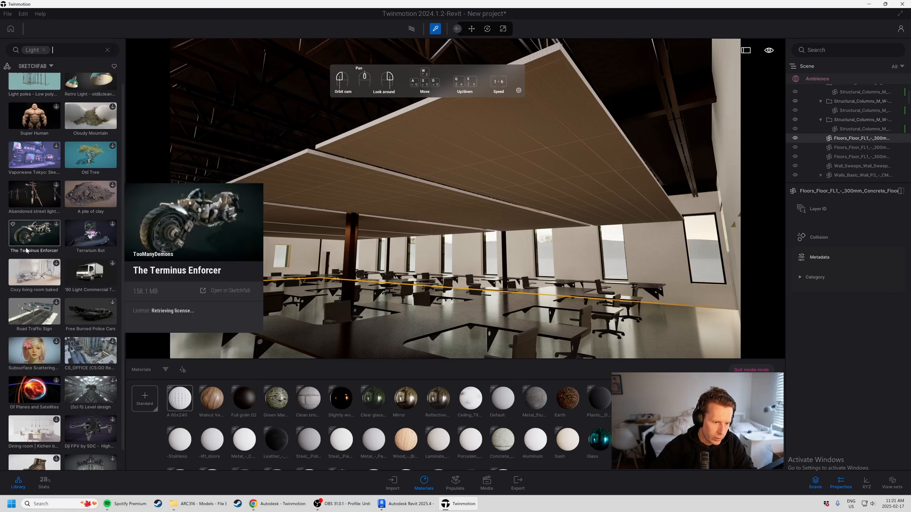
scroll(28, 251, "down", 15)
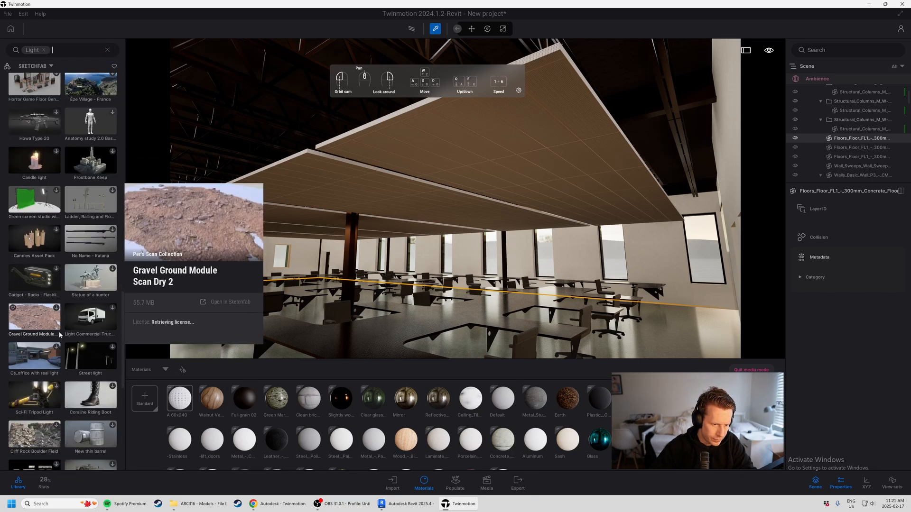
left_click(44, 50)
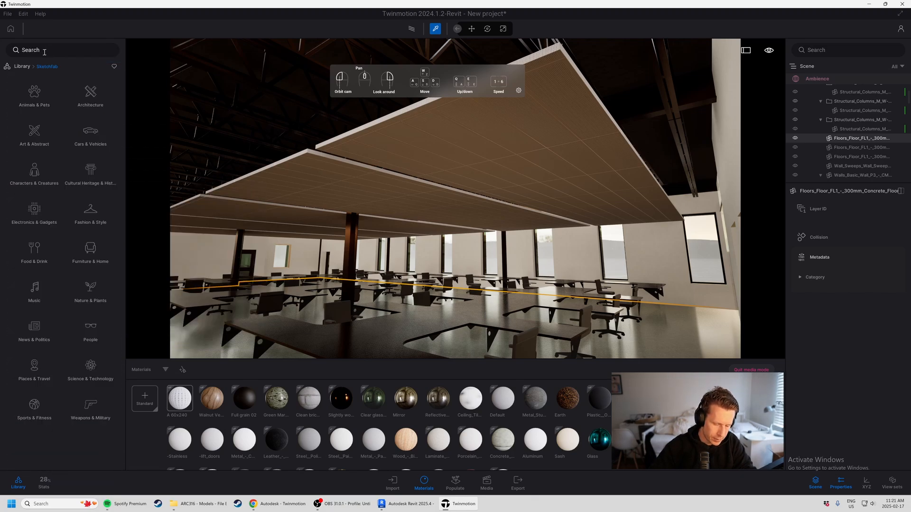
Step: Search the Sketchfab library for "ceiling light" and download the Light Fixture - Ceiling Recessed model
type("ce")
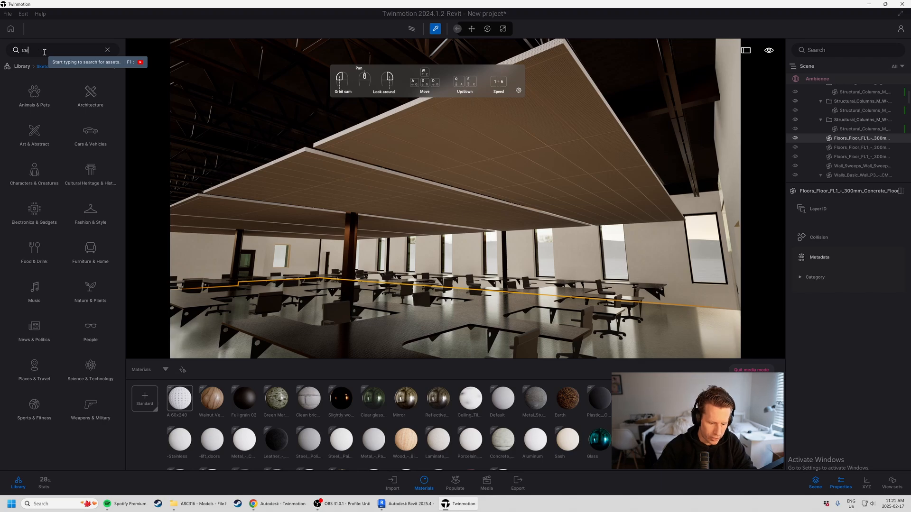
type("iling light")
key("Return")
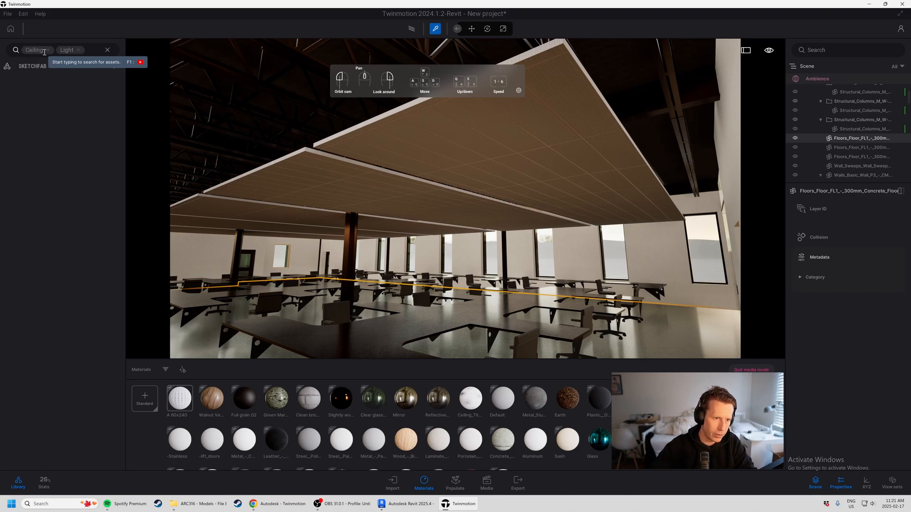
mouse_move(36, 254)
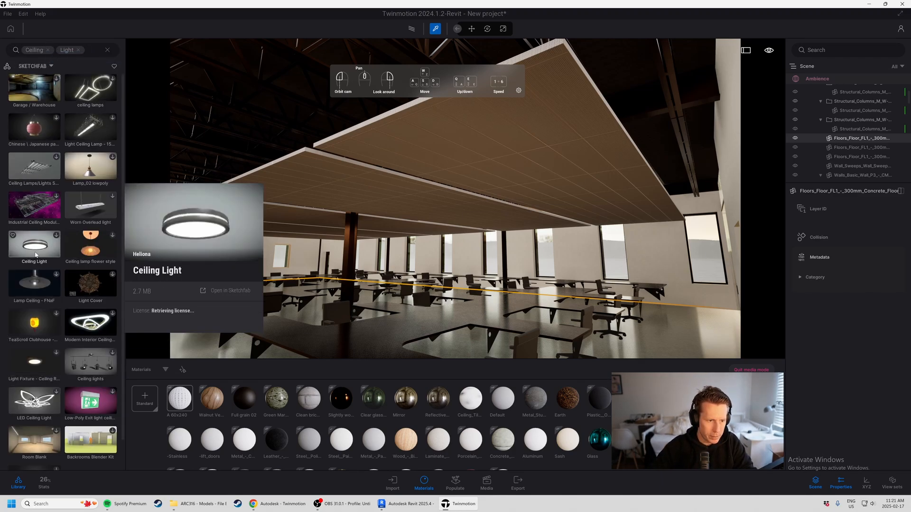
scroll(37, 330, "down", 1)
left_click(36, 335)
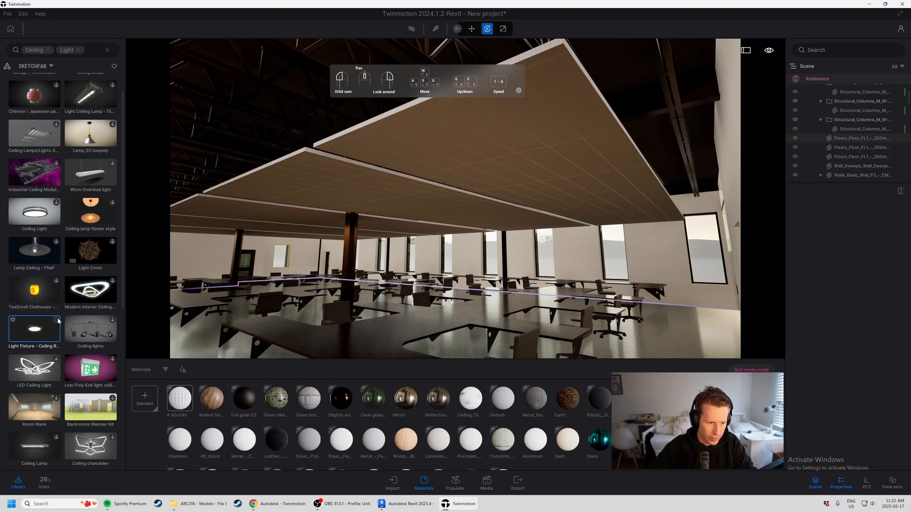
mouse_move(92, 364)
mouse_move(60, 326)
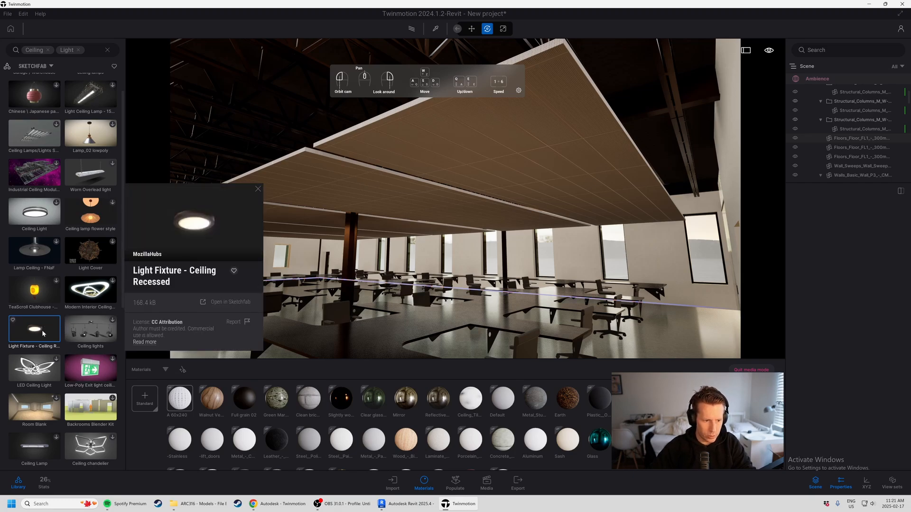
Step: Place the Light Fixture - Ceiling Recessed on the underside of the nearest suspended ceiling panel and adjust its height against the panel
left_click_drag(42, 333, 511, 143)
key("w")
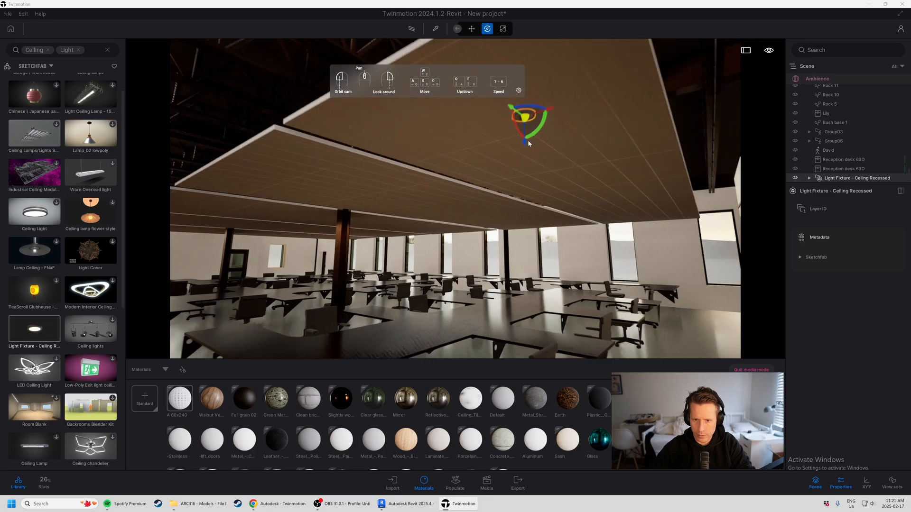
left_click(592, 136)
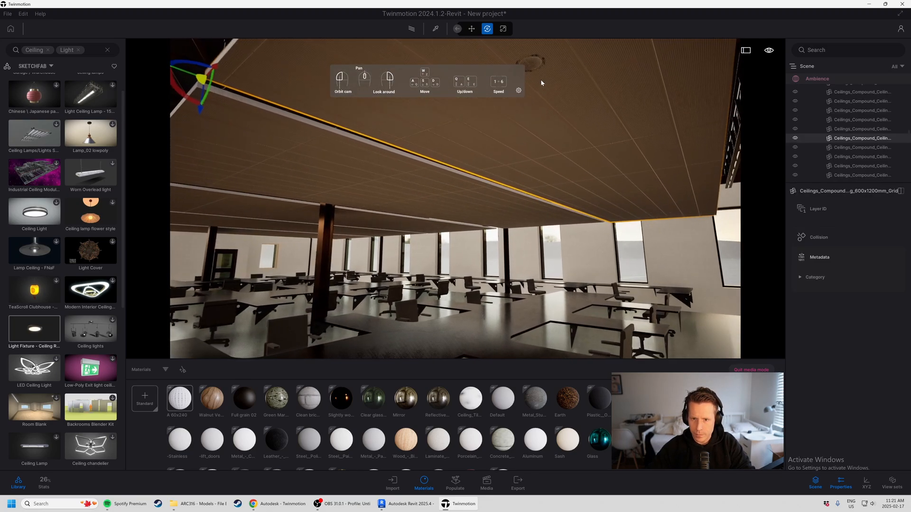
left_click(531, 63)
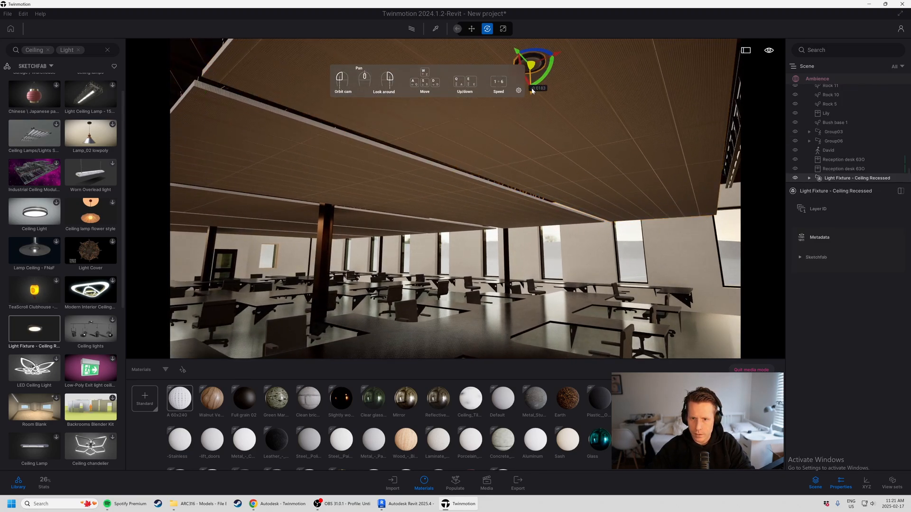
key("s")
left_click(546, 342)
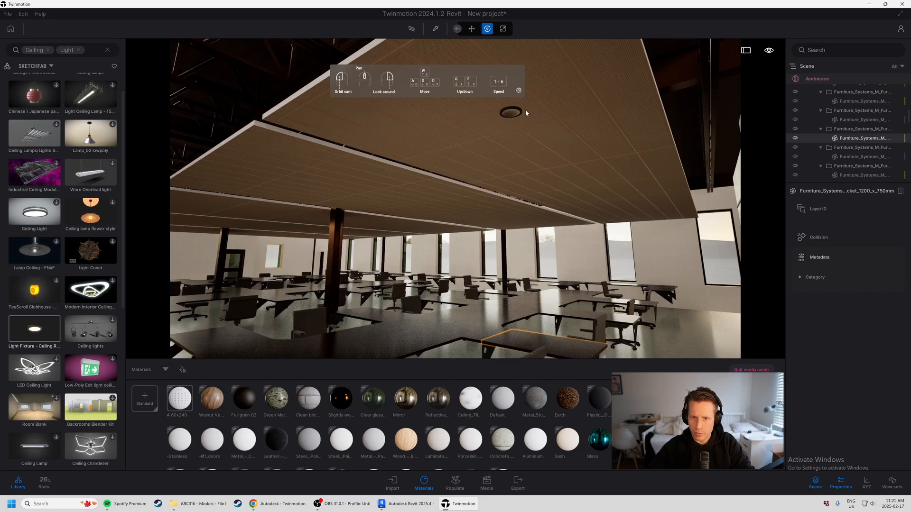
Step: Scale the recessed ceiling light fixture and reposition it on the underside of the nearest suspended ceiling panel
key("w")
key("a")
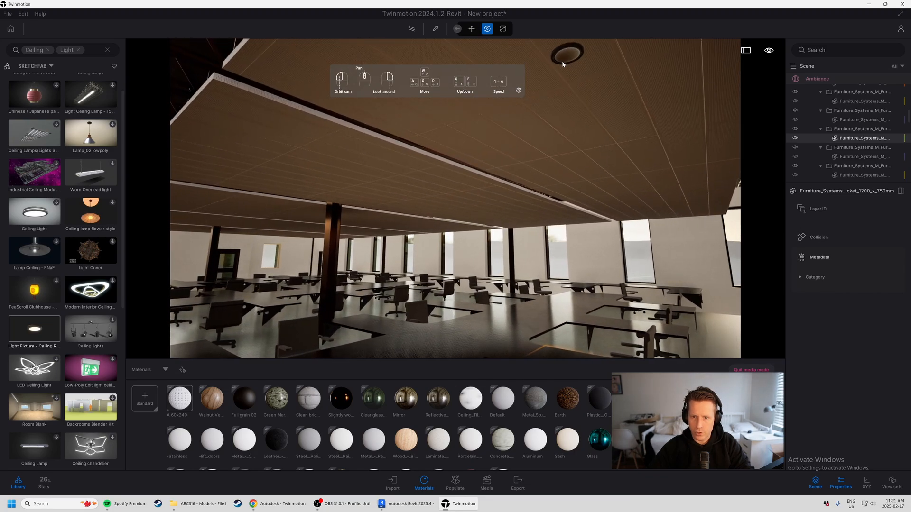
left_click(562, 61)
key("s")
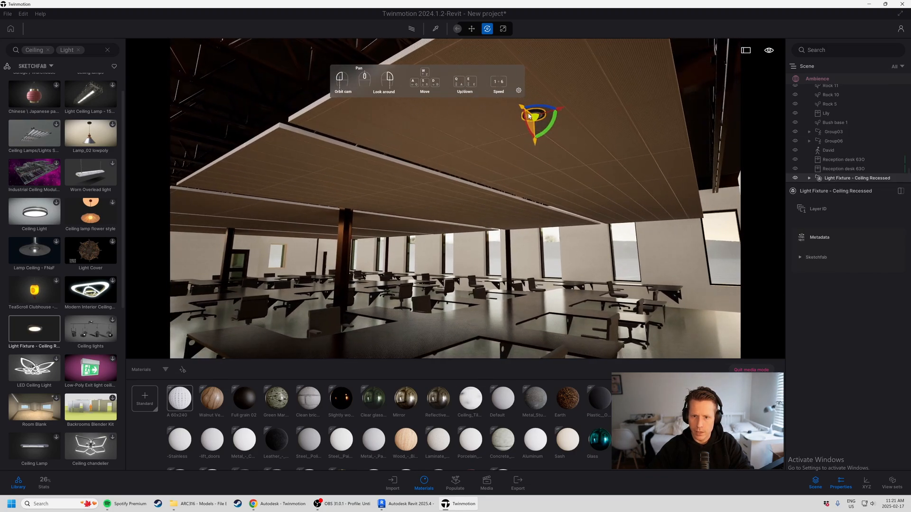
left_click(502, 30)
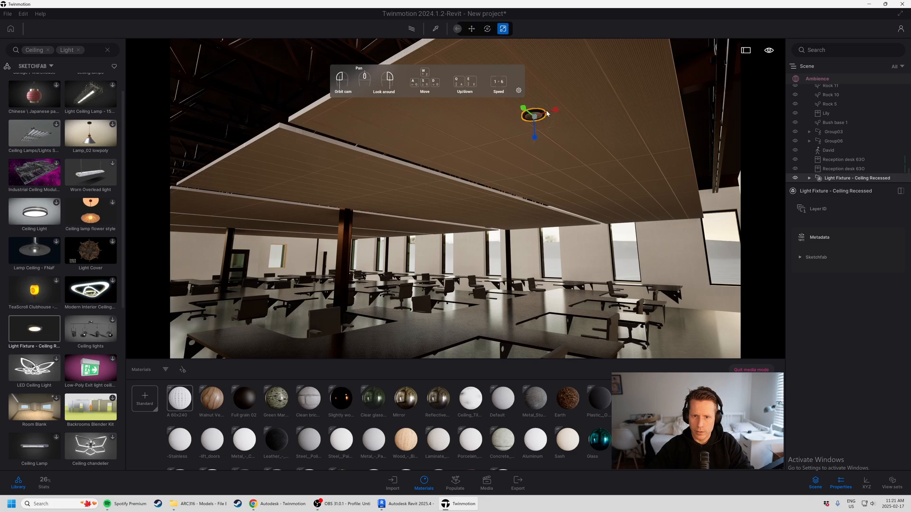
left_click_drag(545, 114, 540, 93)
left_click(472, 28)
key("s")
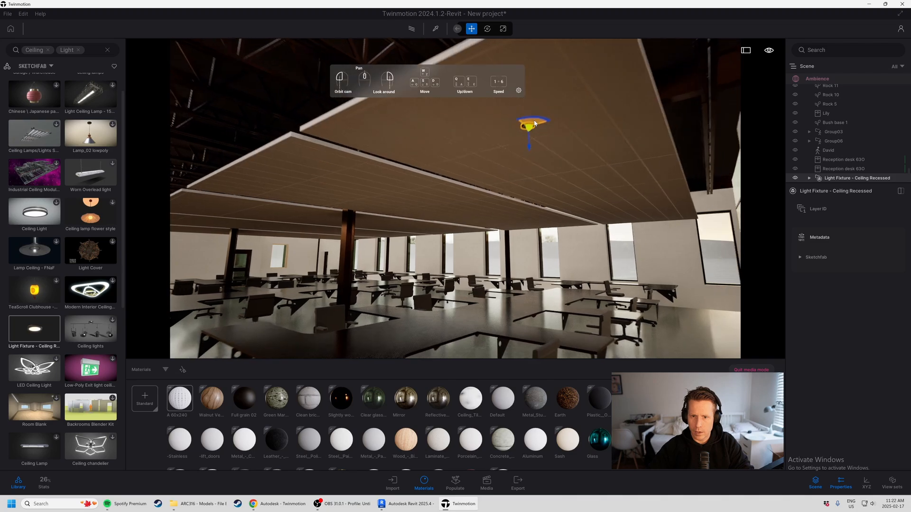
left_click_drag(508, 134, 540, 90)
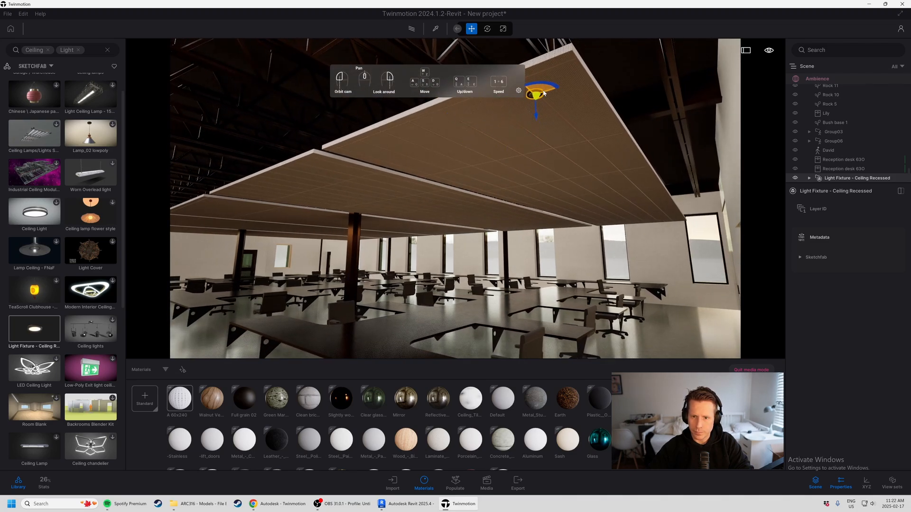
Step: Switch the camera navigation to Drone mode
left_click(562, 156)
key("w")
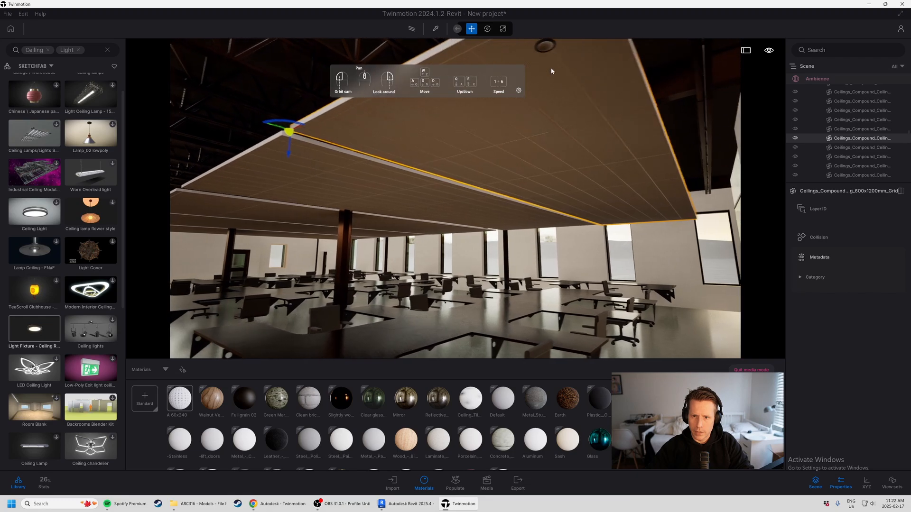
key("d")
key("s")
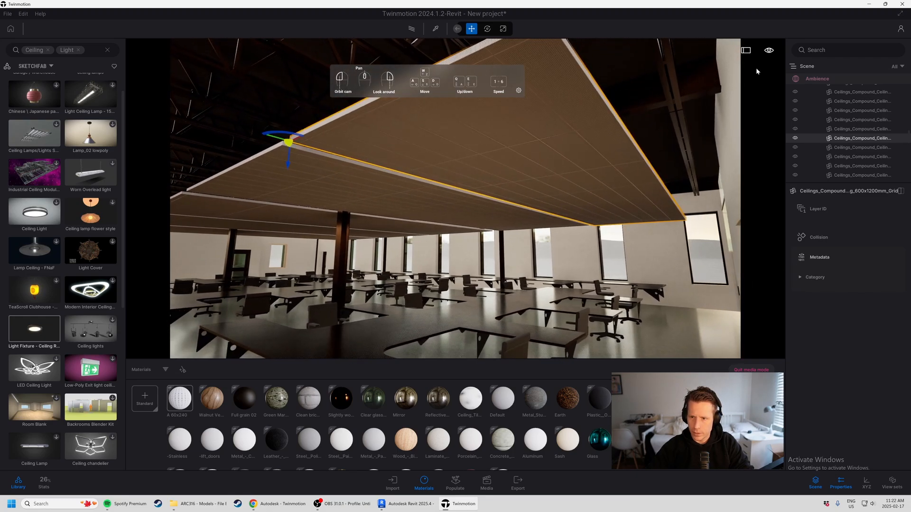
mouse_move(769, 50)
mouse_move(772, 134)
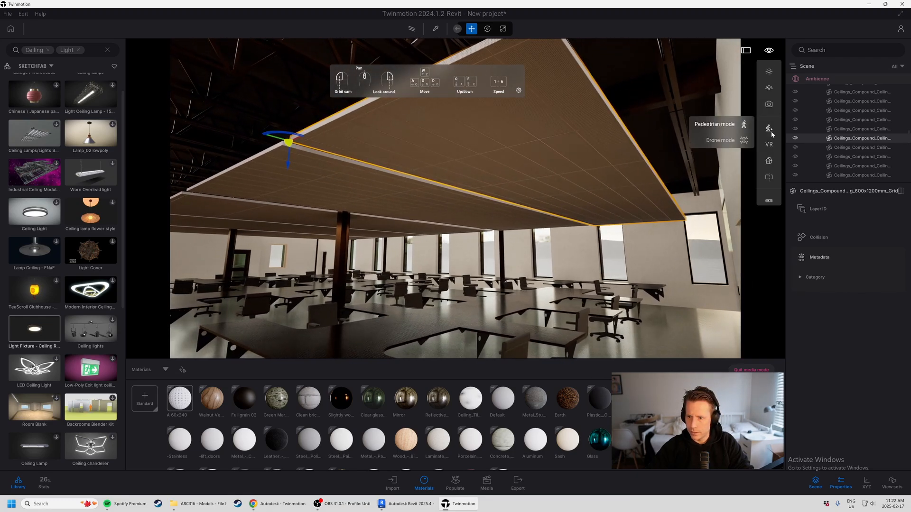
left_click(714, 141)
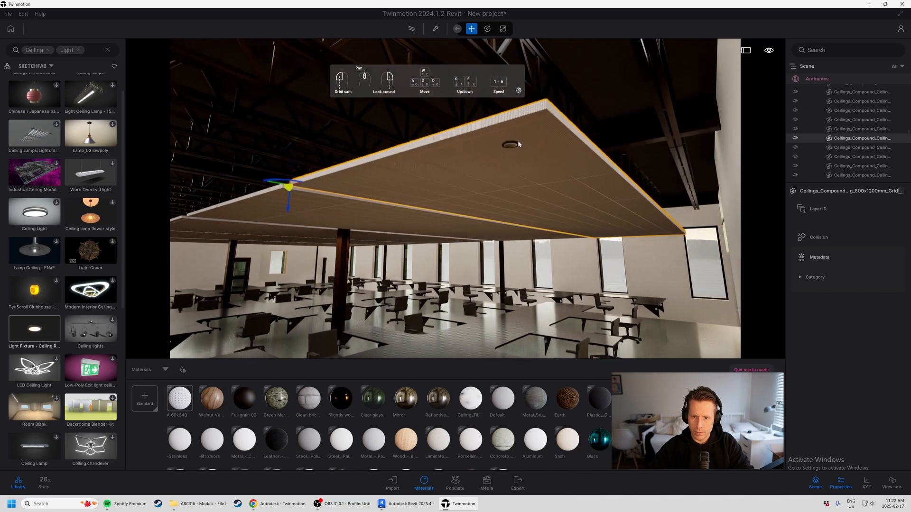
Step: Try the Slightly worn bronze material on the recessed ceiling light fixture and reselect the fixture
key("w")
key("q")
key("w")
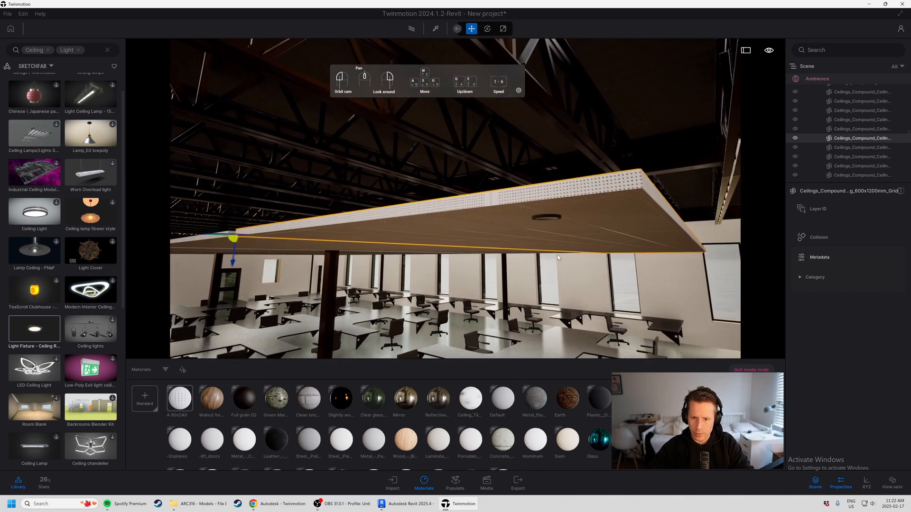
right_click_drag(558, 258, 555, 268)
key("d")
key("e")
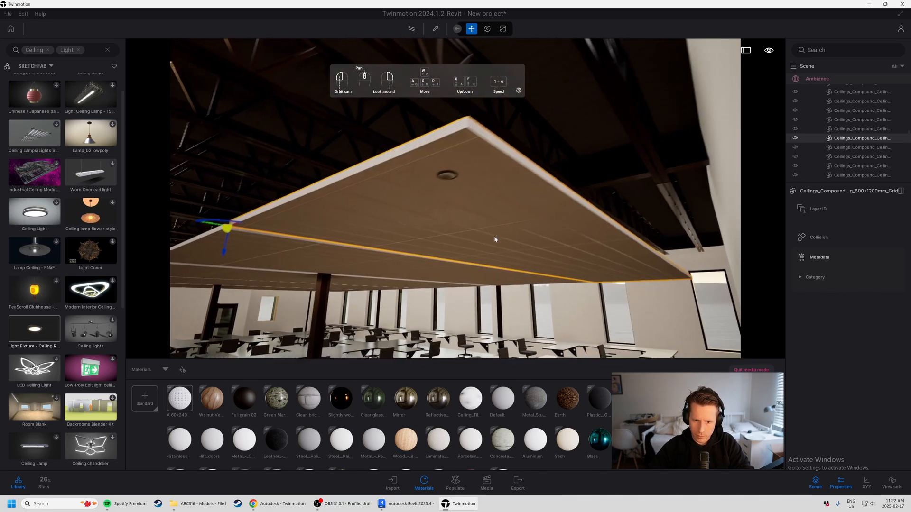
key("a")
key("w")
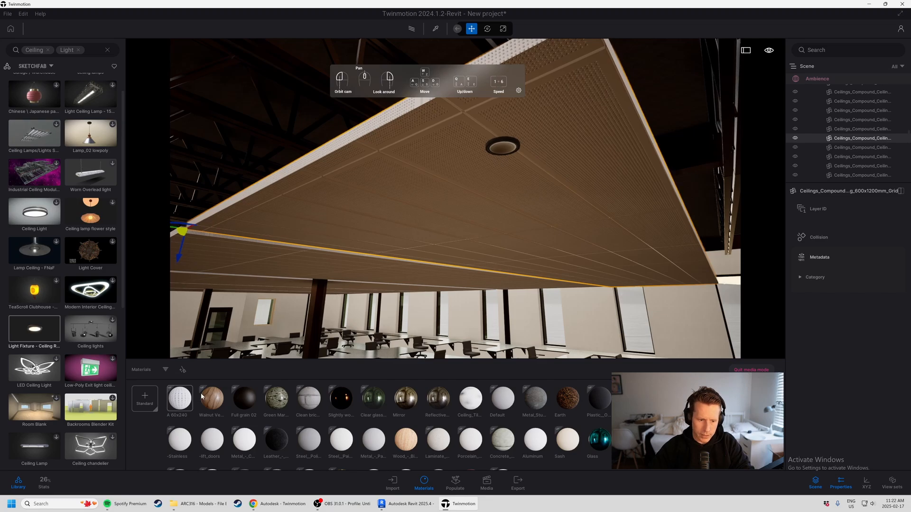
left_click_drag(340, 400, 503, 147)
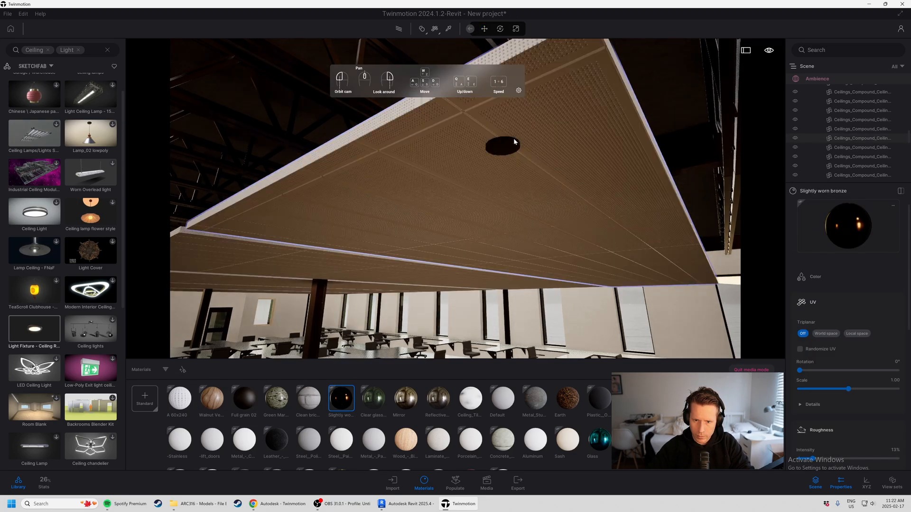
left_click(515, 142)
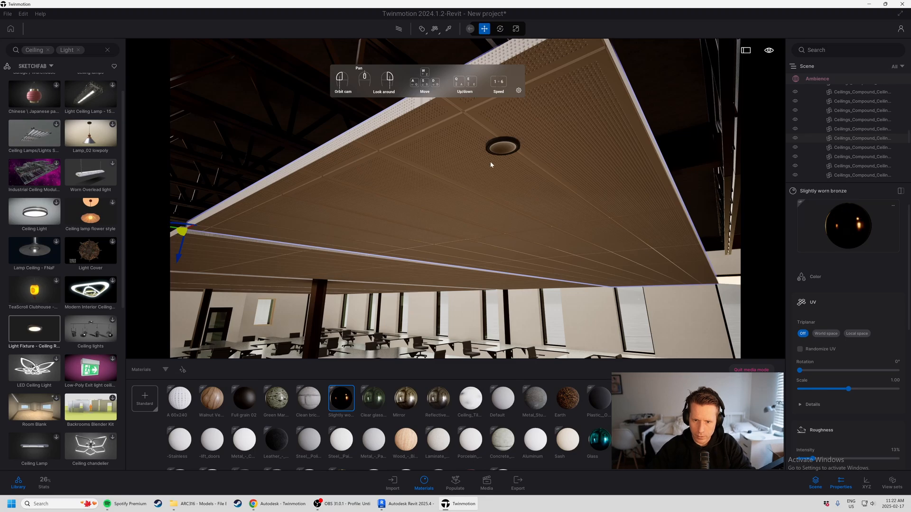
left_click(508, 151)
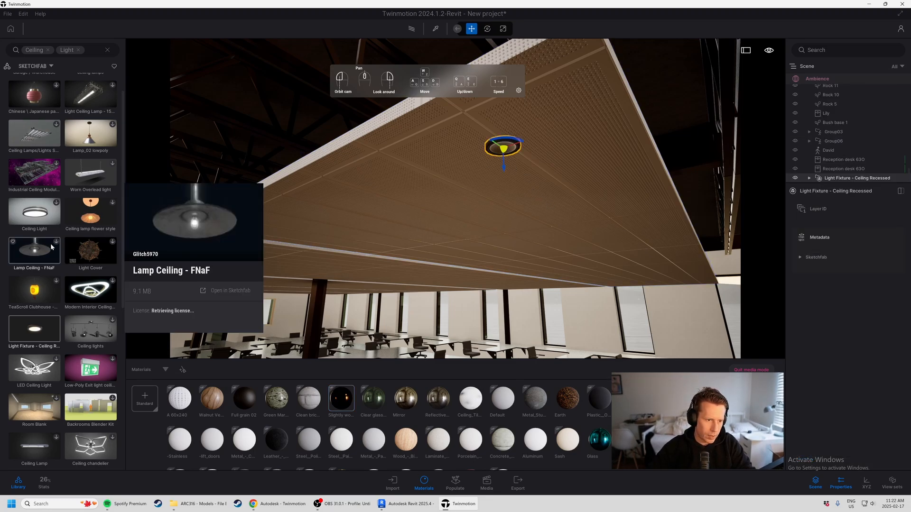
Step: Search the Sketchfab library for "Neon" instead of ceiling lights and clear the search
mouse_move(81, 341)
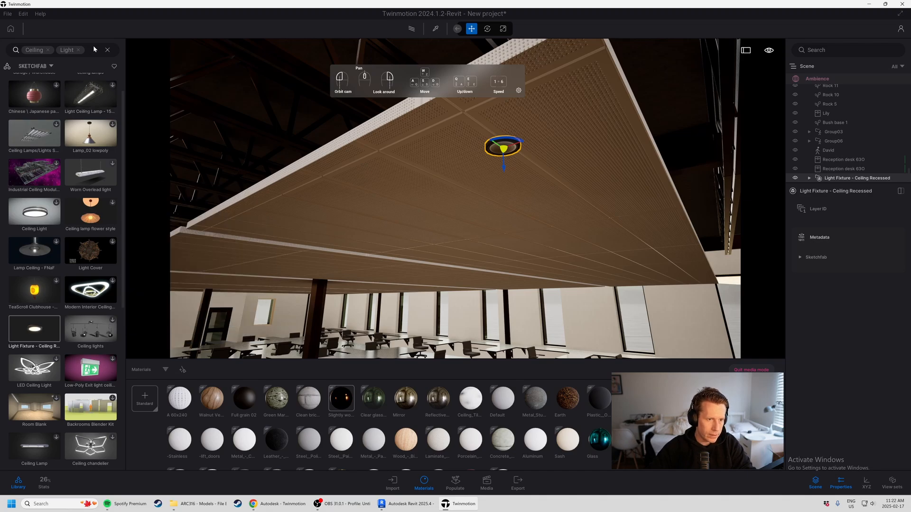
left_click(79, 50)
left_click(48, 49)
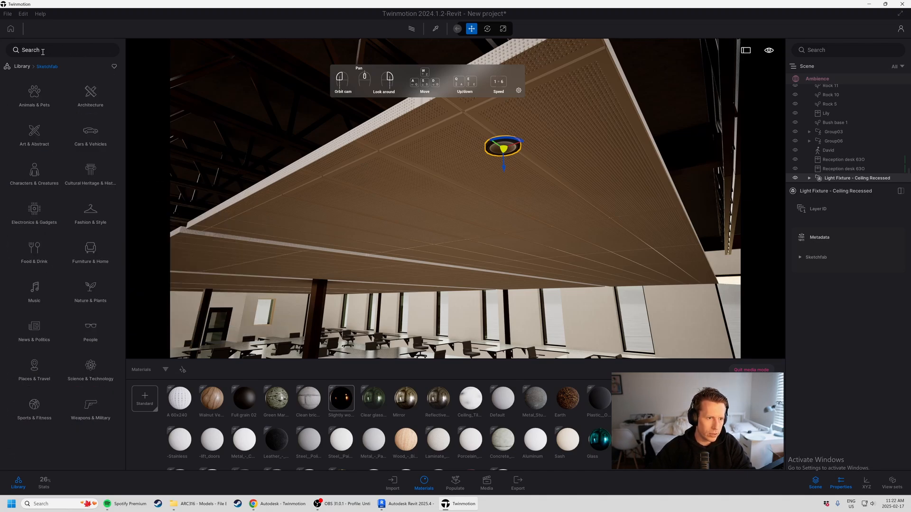
type("Neon")
key("Return")
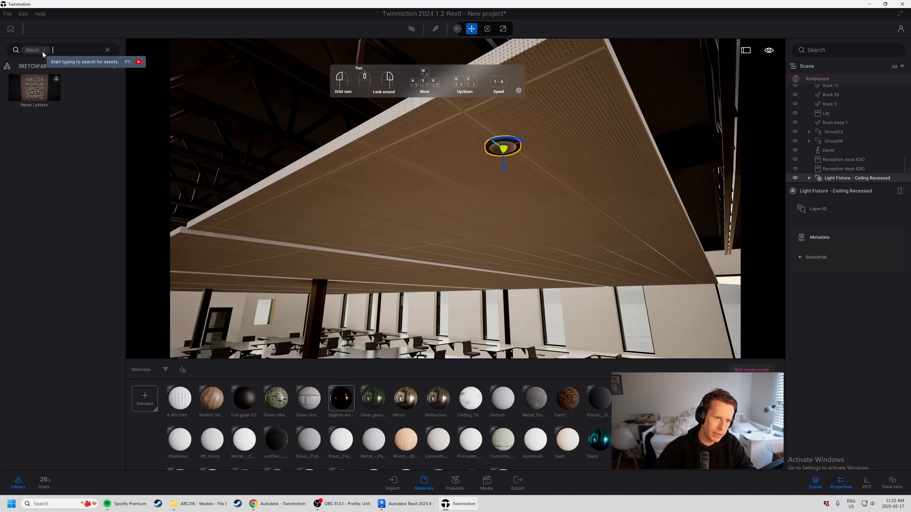
left_click(107, 50)
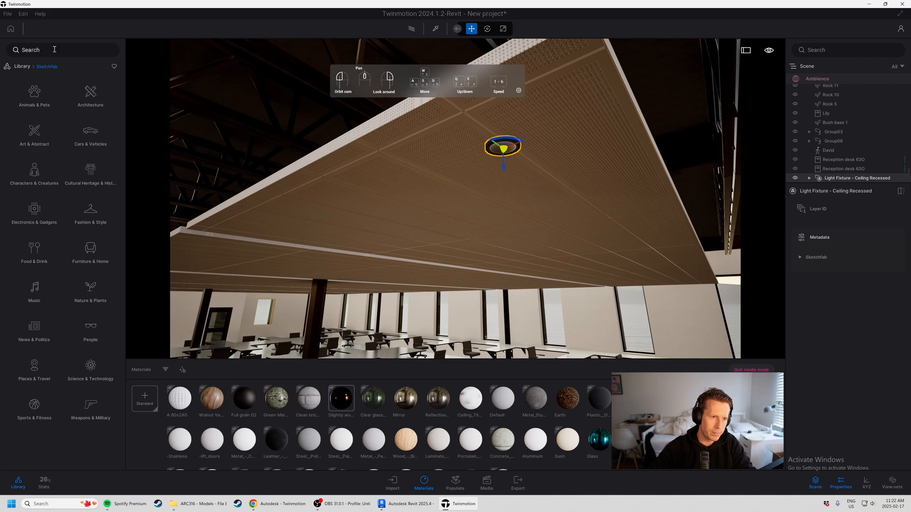
Step: Look through the light types in the Lights category of the main library
left_click(26, 67)
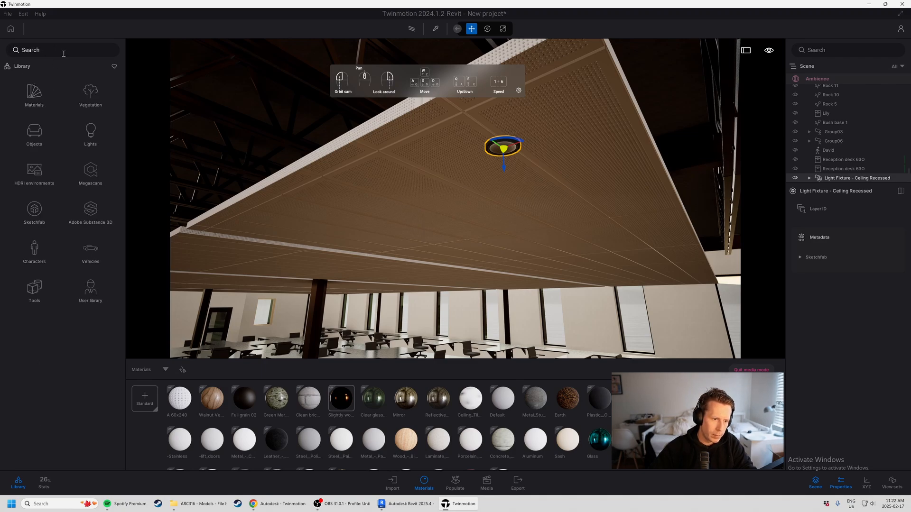
left_click(90, 133)
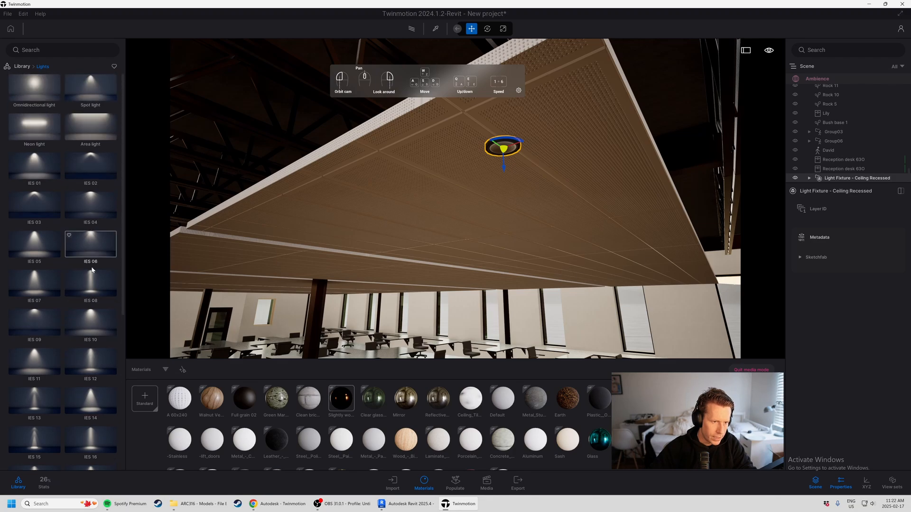
scroll(60, 249, "down", 5)
scroll(61, 250, "up", 7)
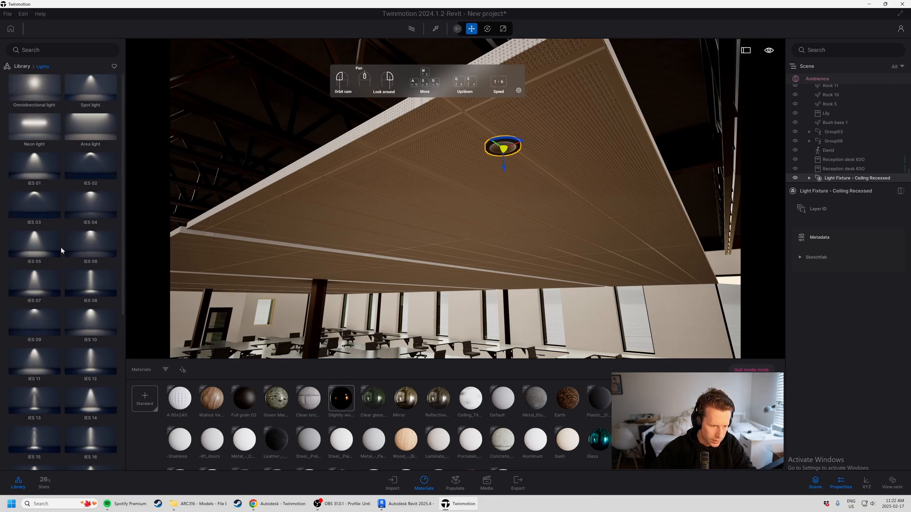
Step: Search the library's materials for "neon", try Neon 01 on the recessed light fixture and undo it
left_click(22, 67)
left_click(52, 97)
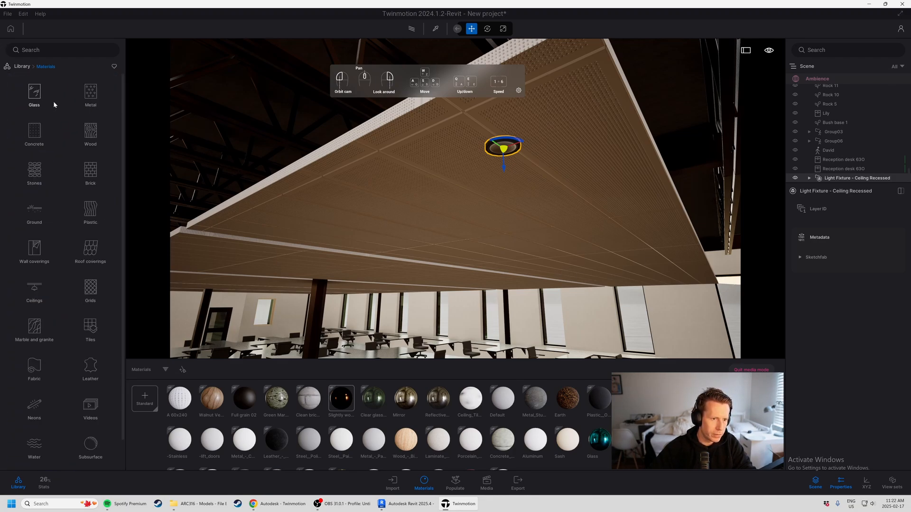
type("neon")
key("Return")
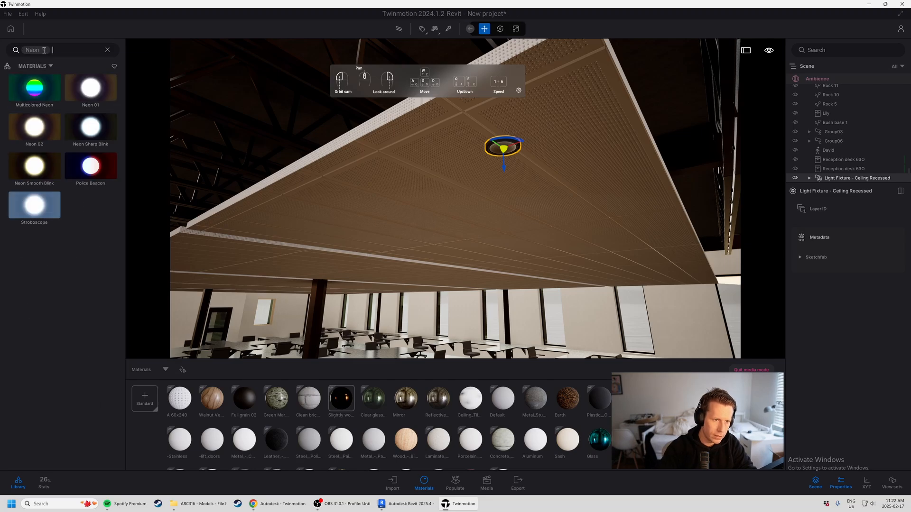
left_click_drag(149, 194, 509, 154)
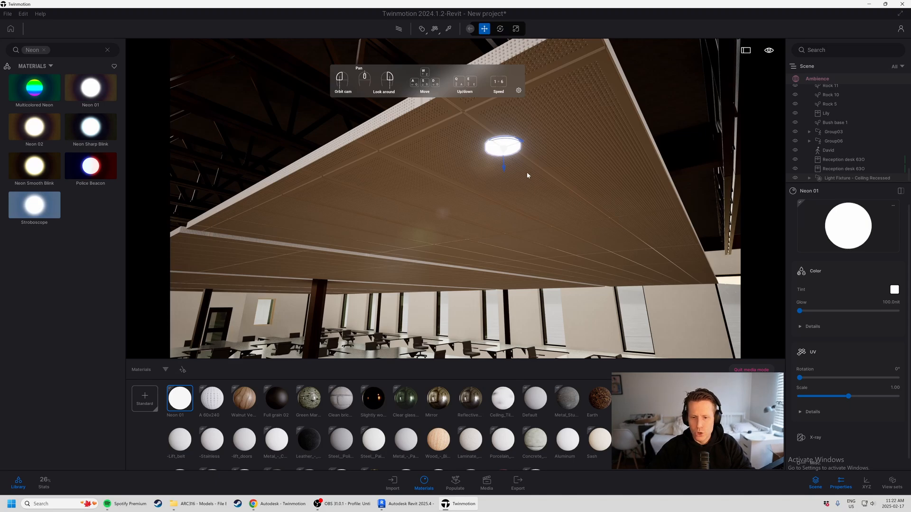
key("ctrl+z")
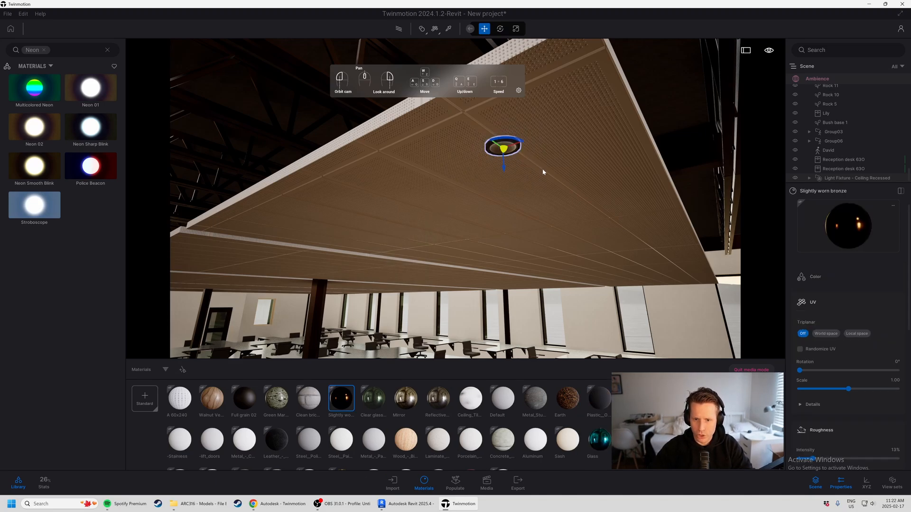
Step: Clear the material search and delete the recessed light fixture's geometry from the ceiling panel
key("s")
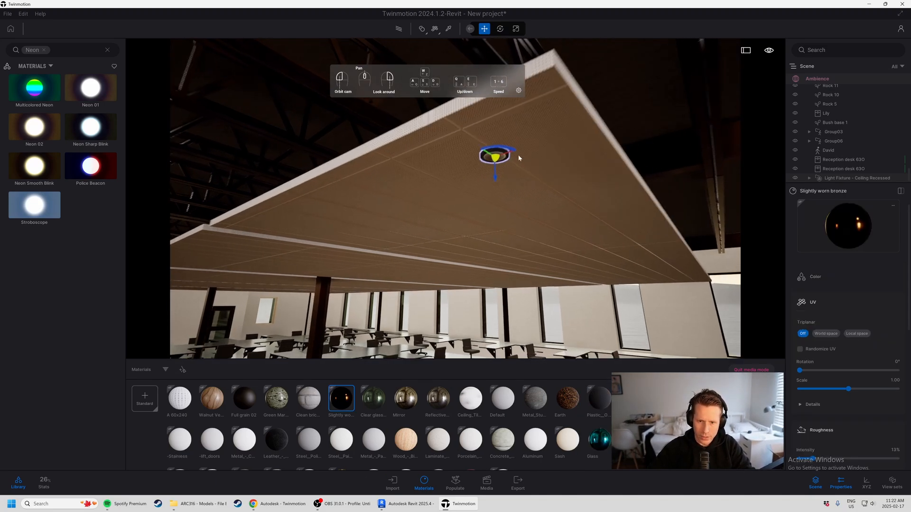
key("w")
key("d")
key("a")
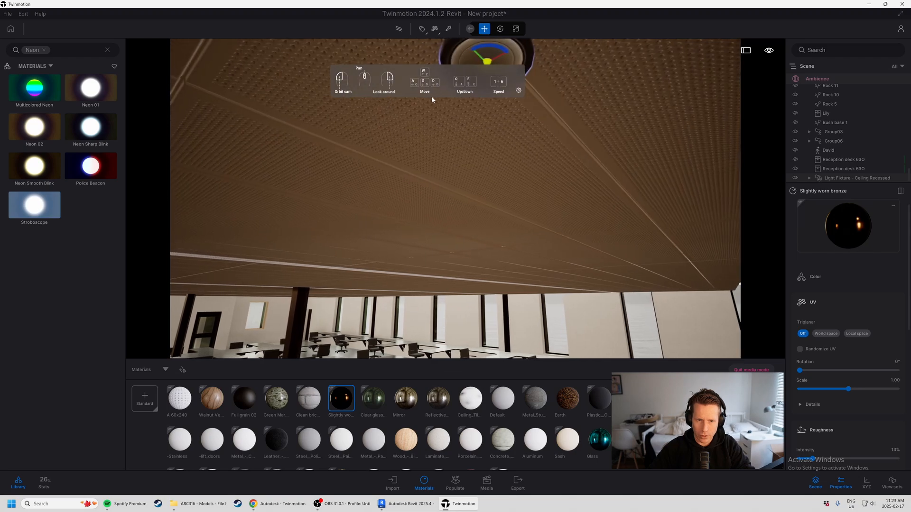
key("s")
key("s")
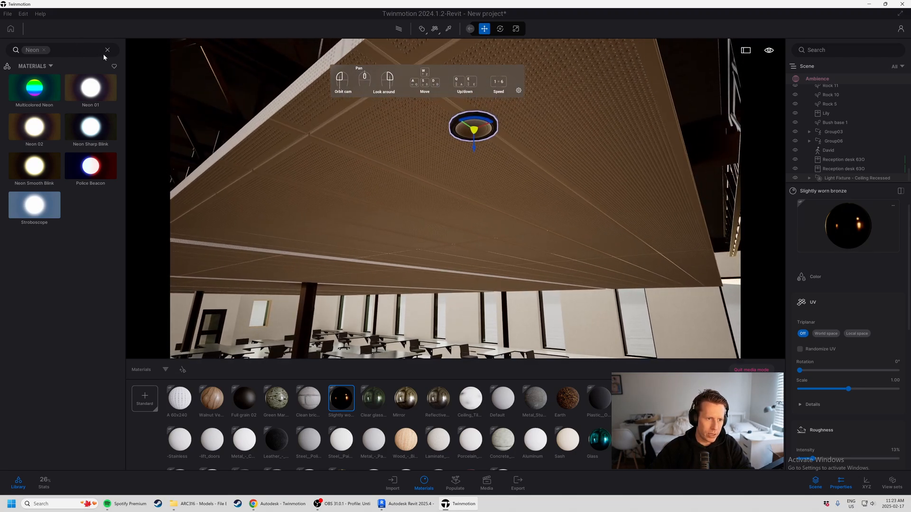
left_click(106, 50)
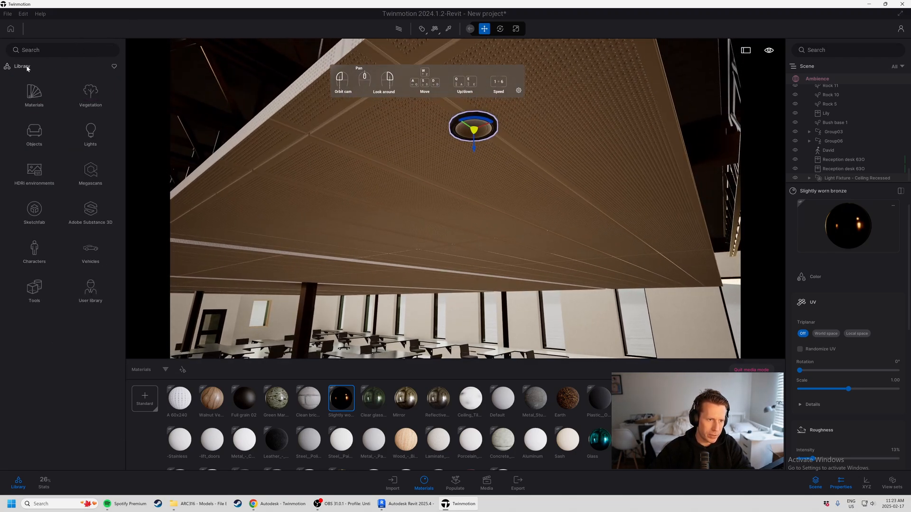
key("Escape")
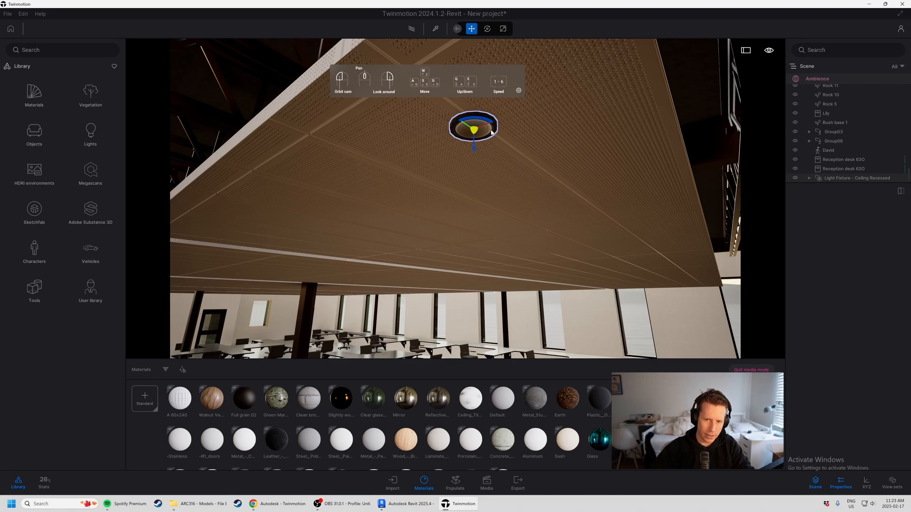
key("Delete")
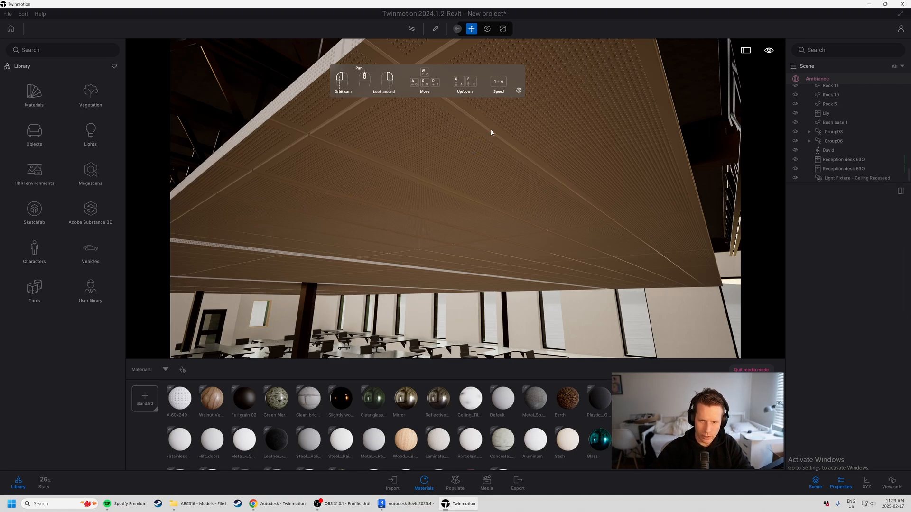
Step: Search the Sketchfab library for "Light Fixture" and broaden the search to "Light"
left_click(35, 210)
left_click(65, 49)
type("Light Fixture")
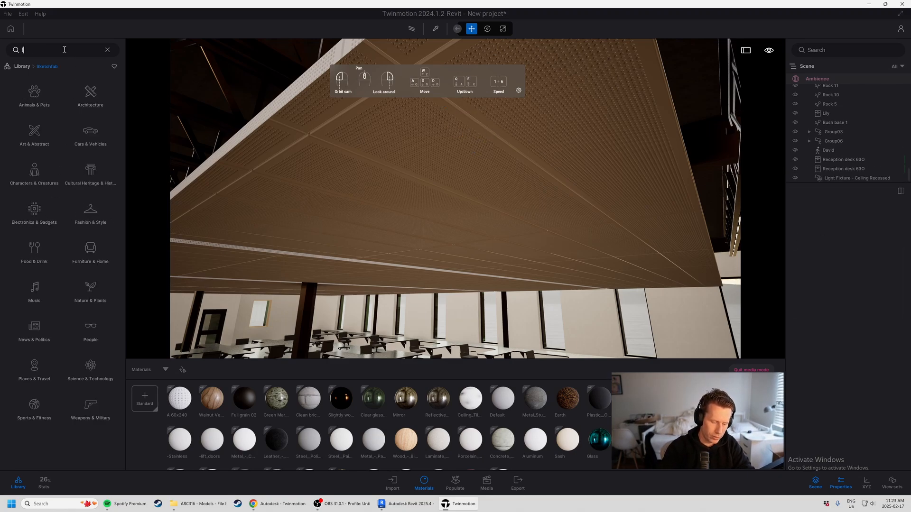
key("Return")
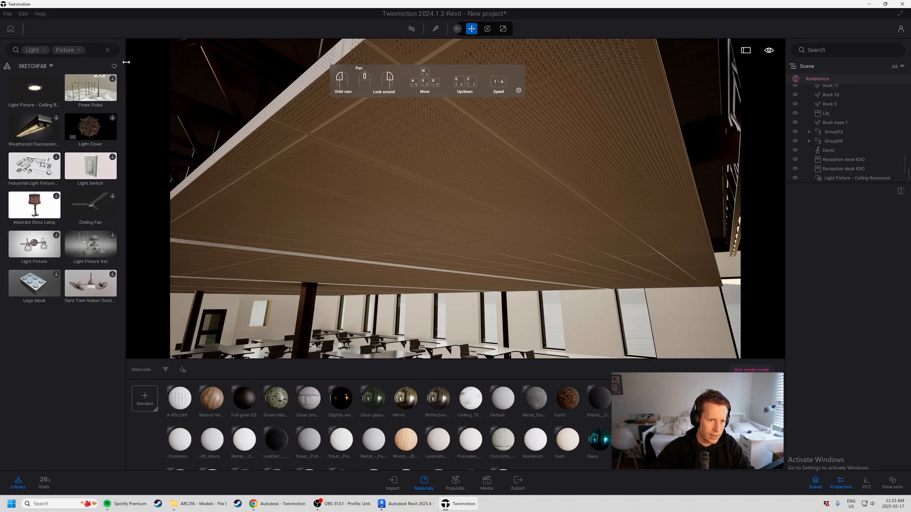
left_click(79, 49)
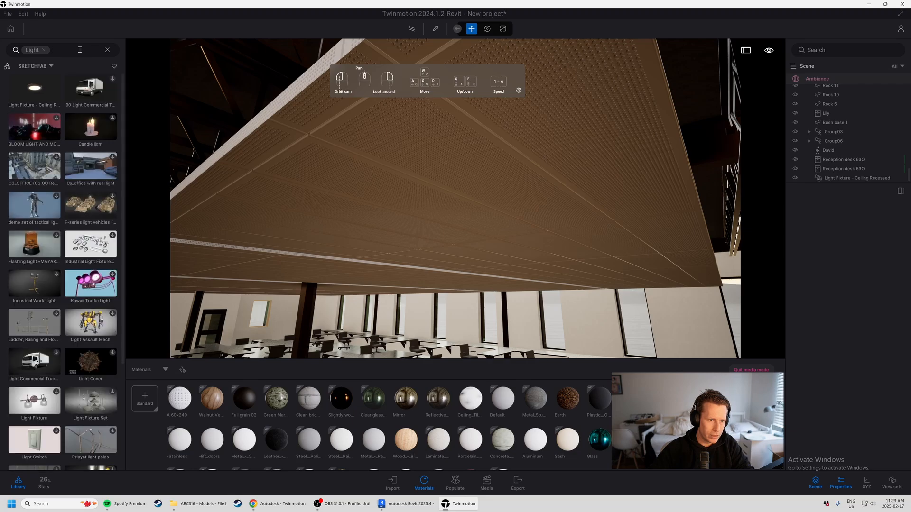
Step: Browse the Sketchfab light models, narrow the search with "Ceiling", look through those models and remove the extra term
scroll(61, 214, "down", 1)
scroll(87, 357, "down", 5)
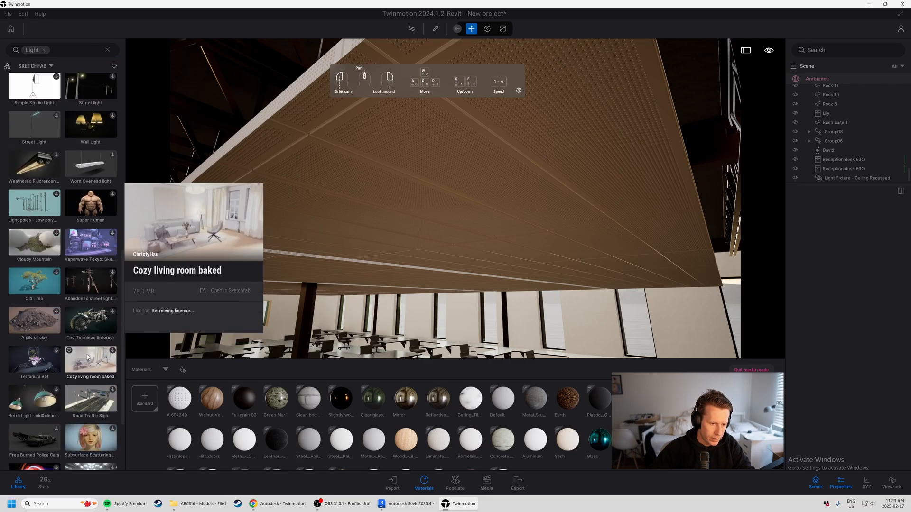
scroll(87, 357, "up", 6)
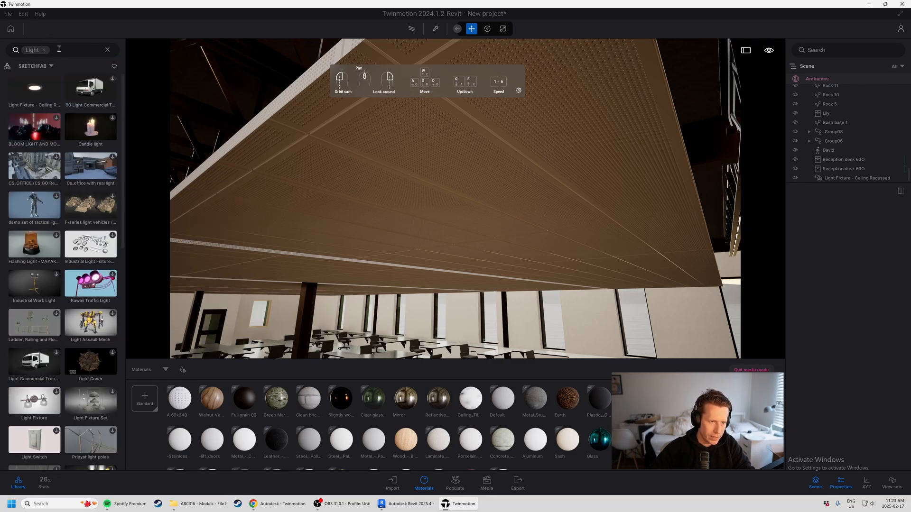
type("ceiling")
key("Return")
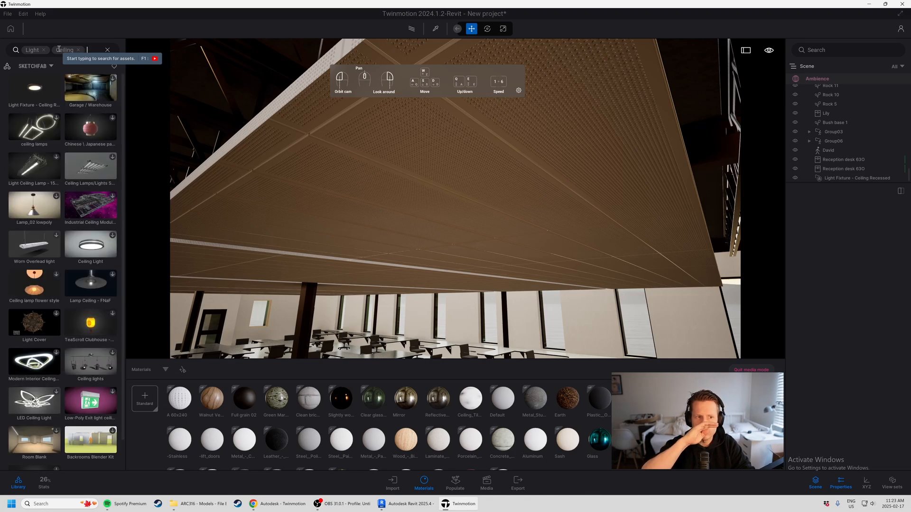
scroll(90, 332, "down", 1)
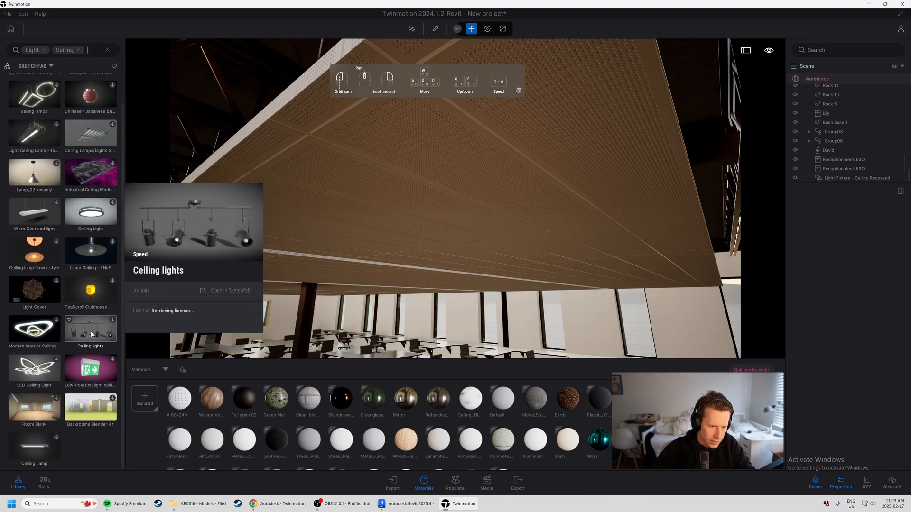
scroll(58, 85, "up", 1)
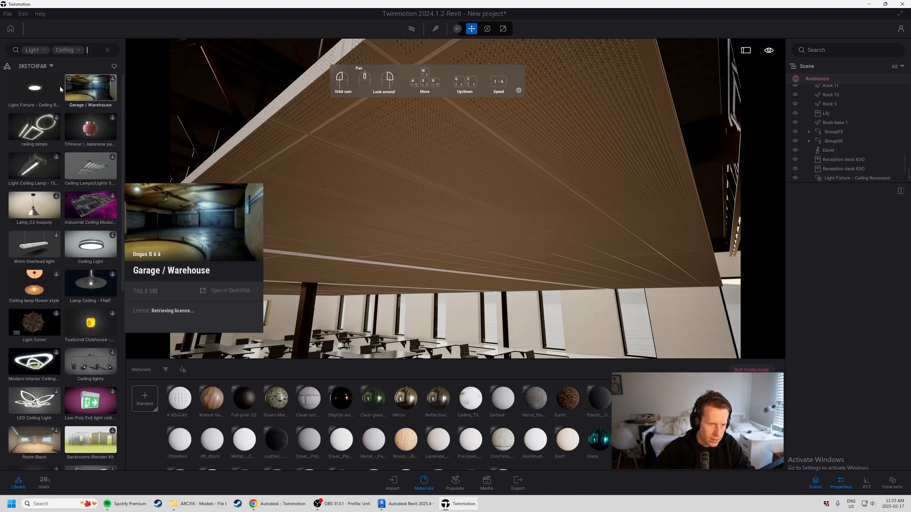
mouse_move(40, 95)
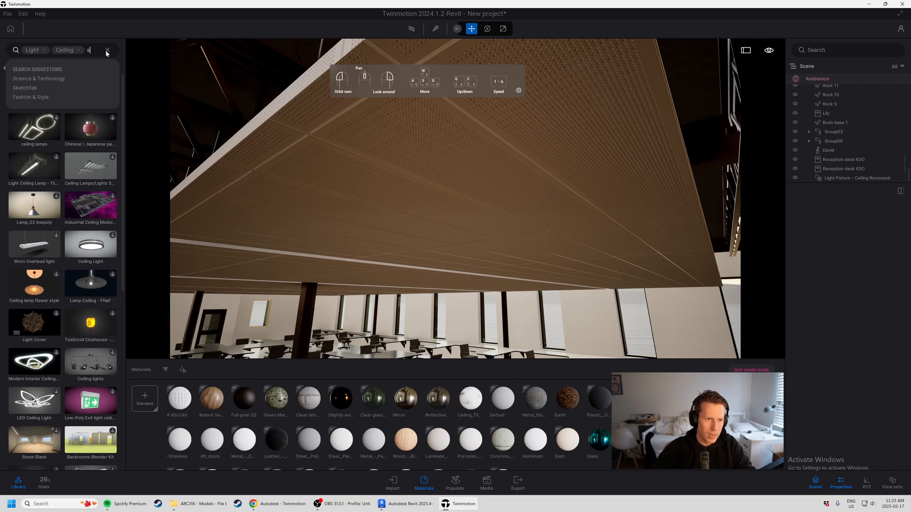
left_click(78, 50)
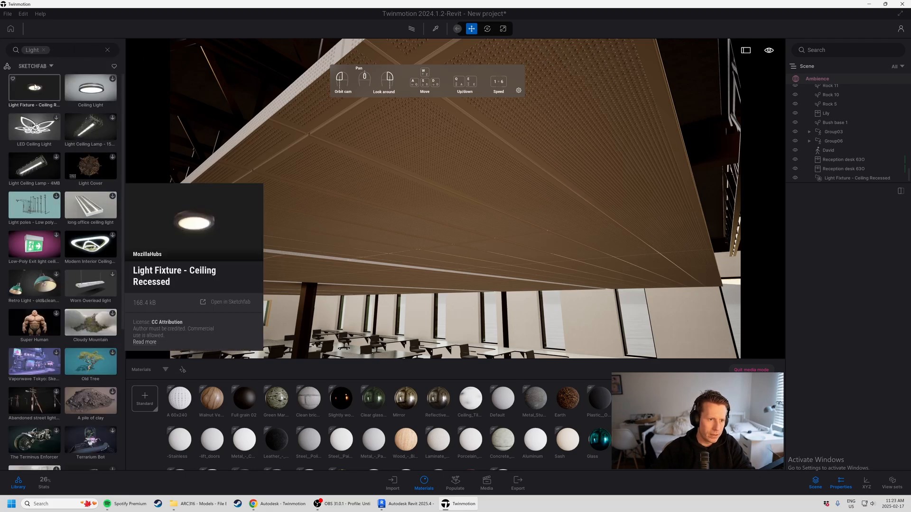
Step: Try another Light Fixture - Ceiling Recessed from Sketchfab below the ceiling panel, lower it, and delete it
left_click_drag(34, 88, 465, 174)
left_click(465, 174)
left_click_drag(466, 189, 468, 207)
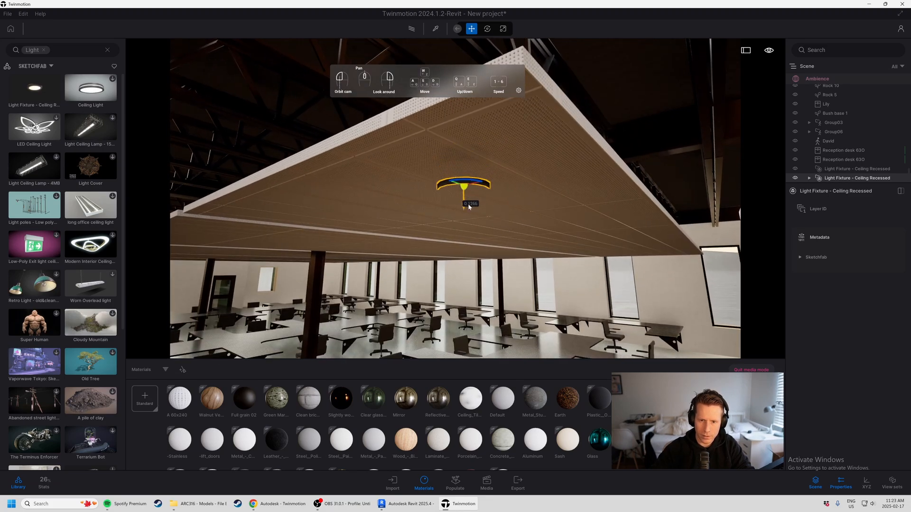
key("Delete")
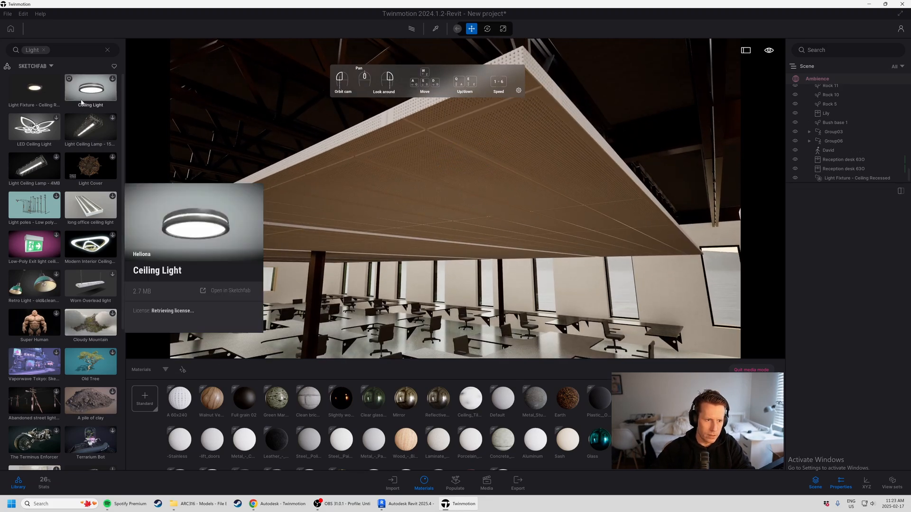
Step: Undo the earlier deletions to restore the original recessed light fixture in the ceiling panel, and select that fixture
key("ctrl+z")
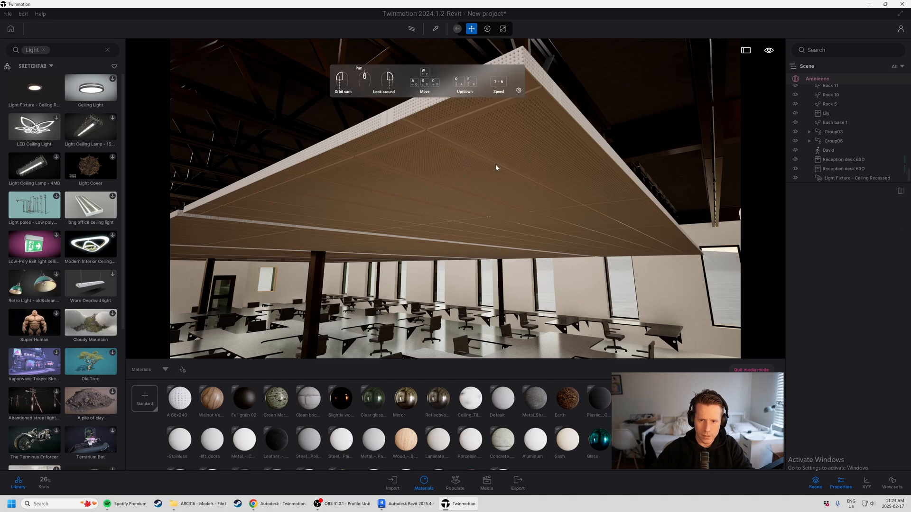
key("ctrl+z")
key("ctrl+z")
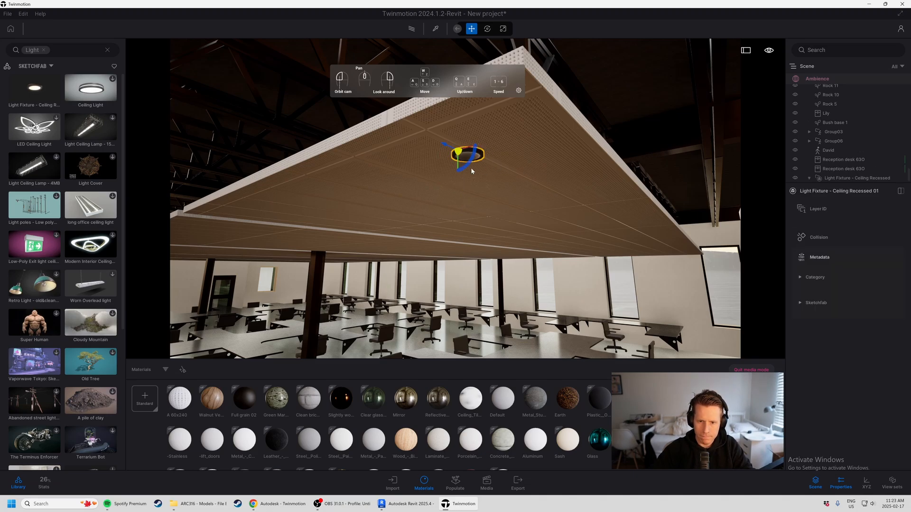
left_click(633, 109)
scroll(514, 179, "down", 2)
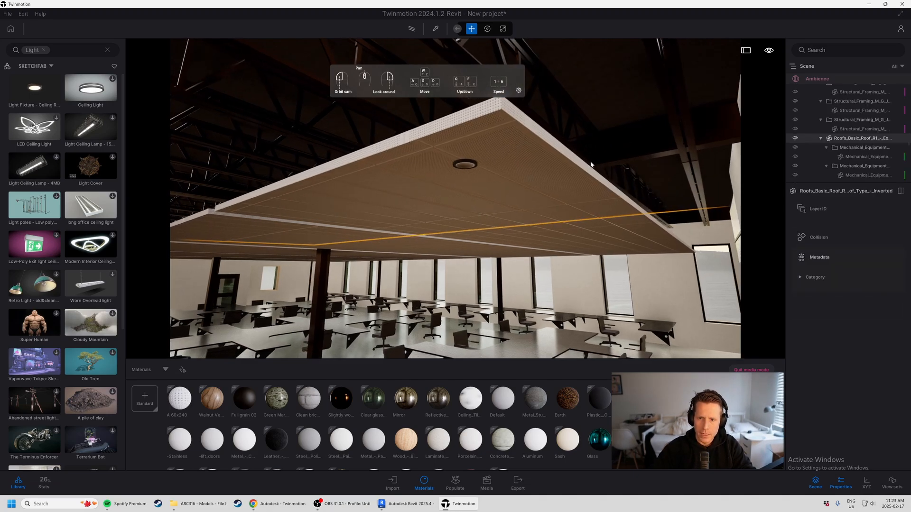
scroll(600, 123, "down", 3)
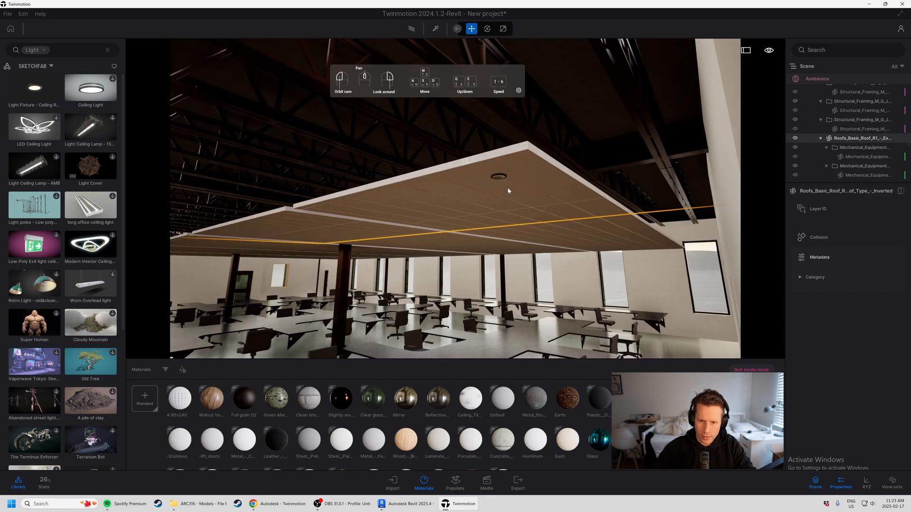
scroll(506, 178, "down", 1)
key("s")
key("d")
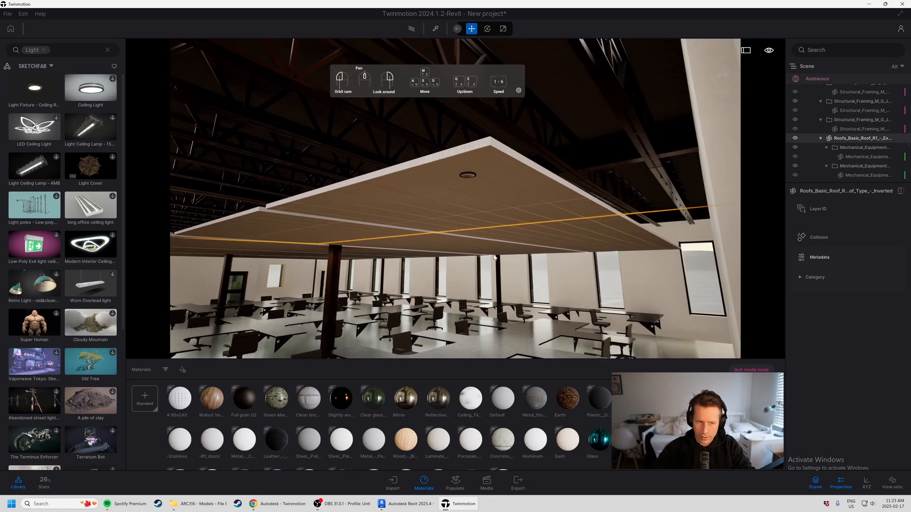
left_click(459, 182)
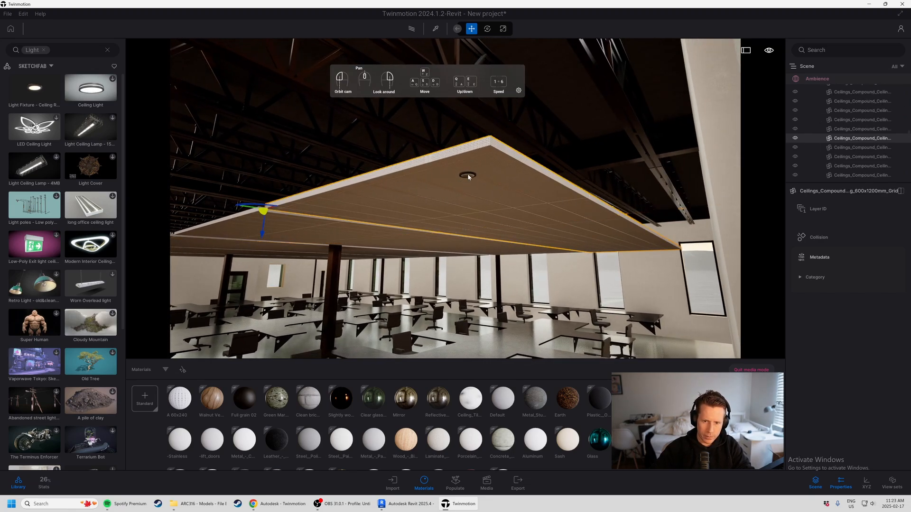
key("w")
Step: Clear the Sketchfab search and place a Spot light from the library's Lights category directly beneath the recessed fixture
left_click(107, 50)
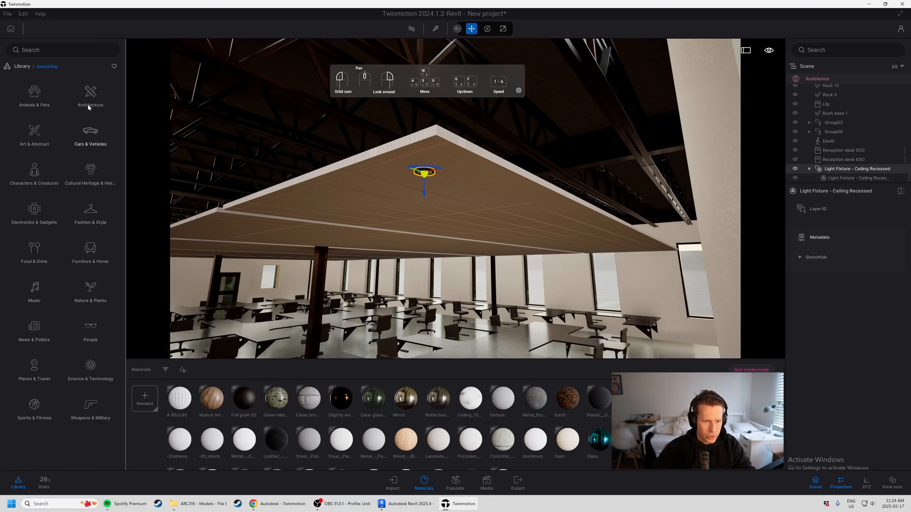
left_click(21, 67)
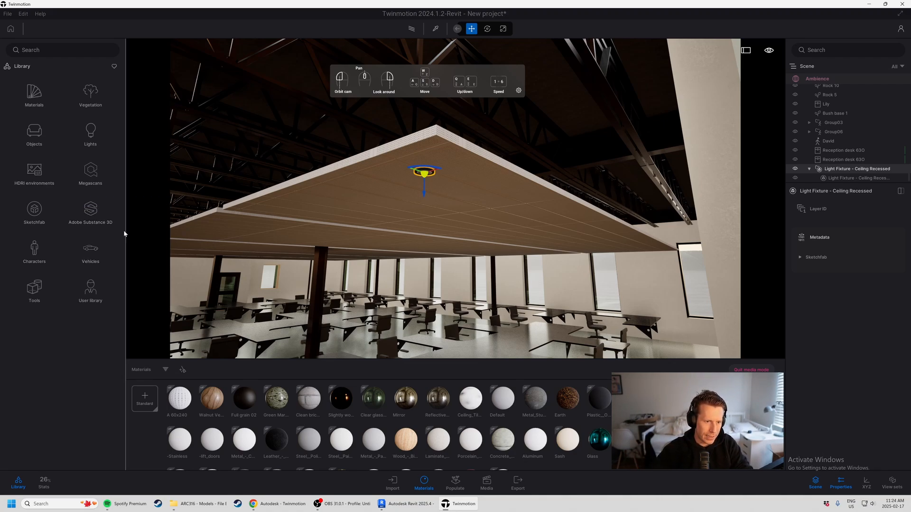
left_click(90, 134)
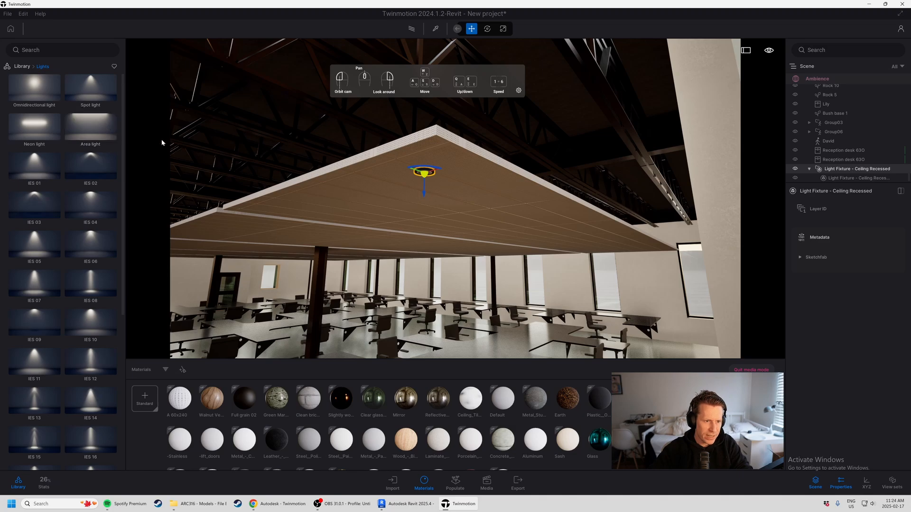
left_click_drag(90, 88, 430, 182)
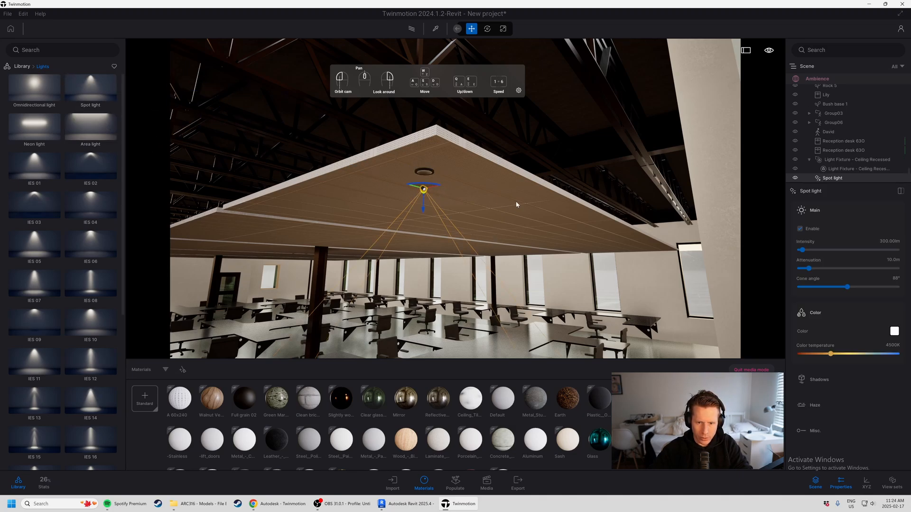
Step: Set the spot light's color temperature to about 5490 K and narrow its cone angle to 61°
scroll(516, 204, "down", 2)
left_click_drag(489, 195, 463, 300)
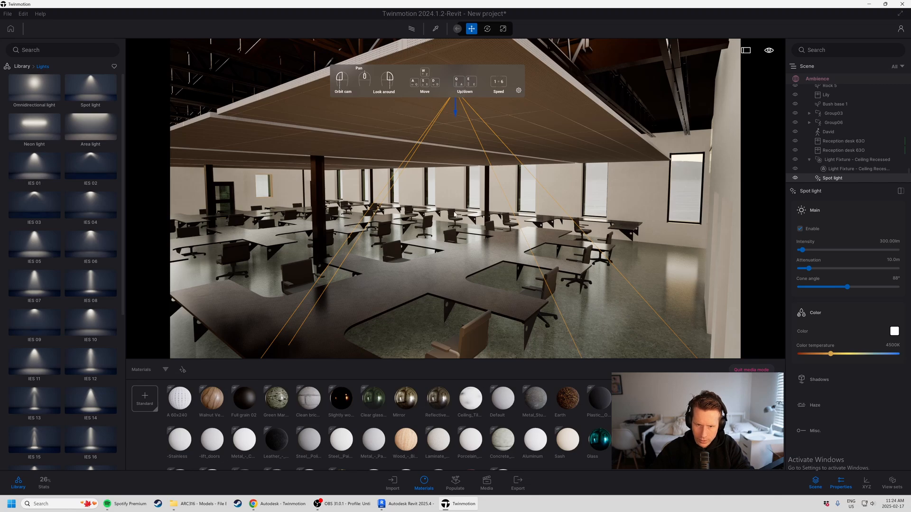
key("e")
key("q")
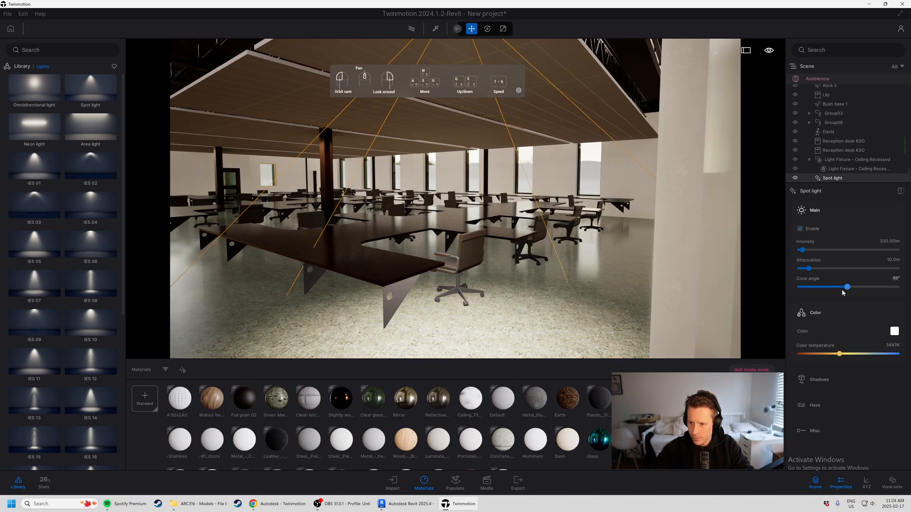
left_click_drag(845, 289, 832, 290)
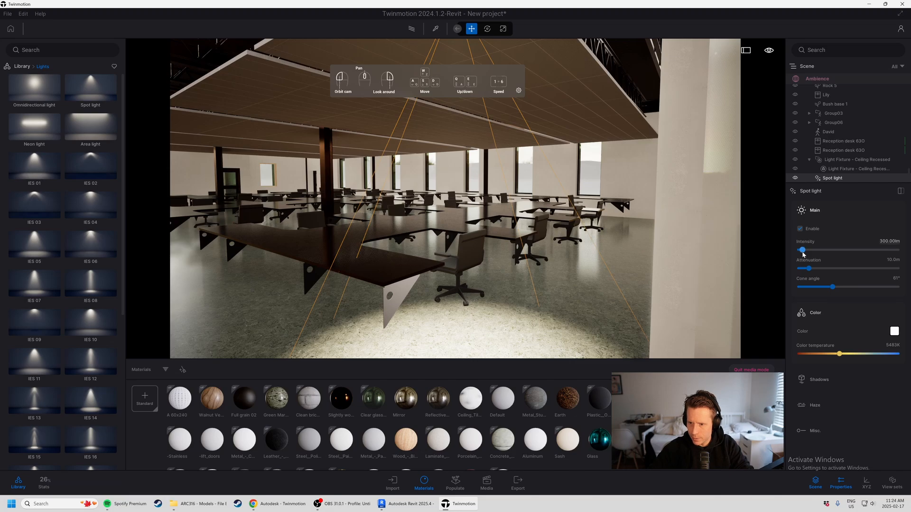
Step: Reduce the spot light's intensity to 50 lm and deselect it to check the lighting on the floor
left_click_drag(802, 251, 800, 251)
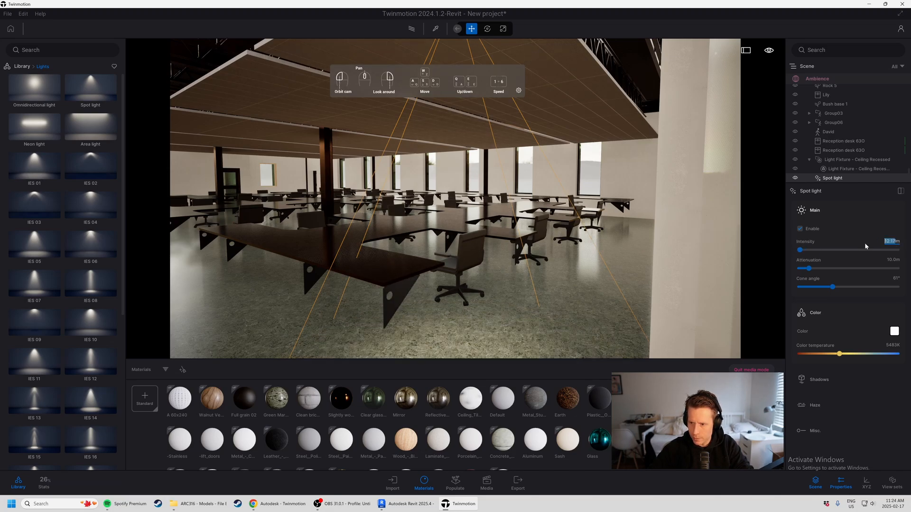
type("50")
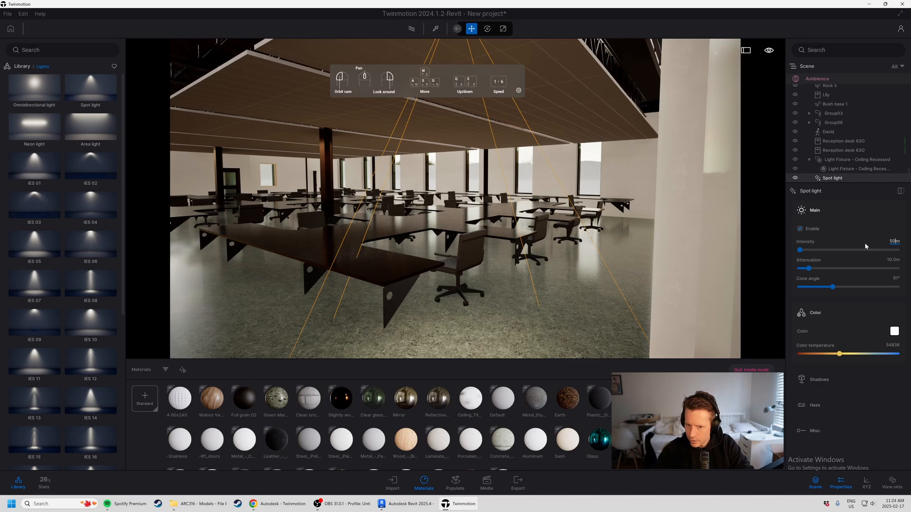
key("Return")
type("w")
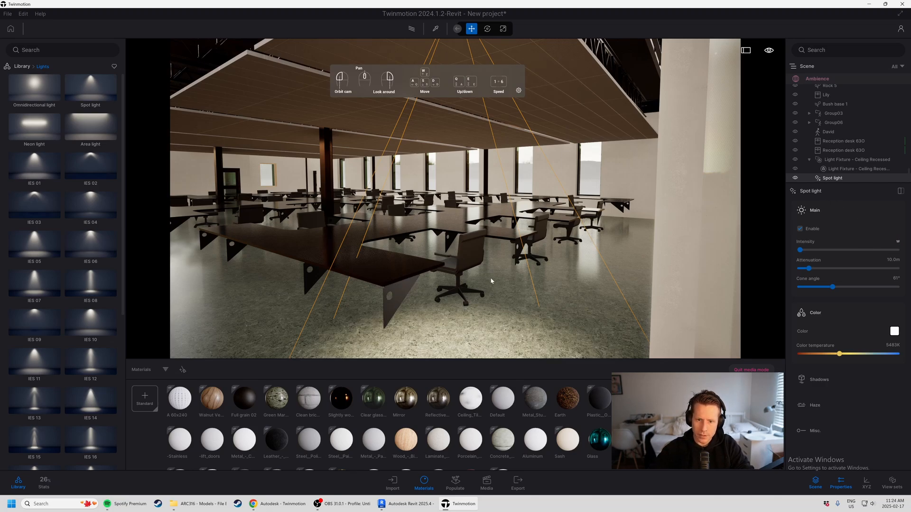
left_click(526, 281)
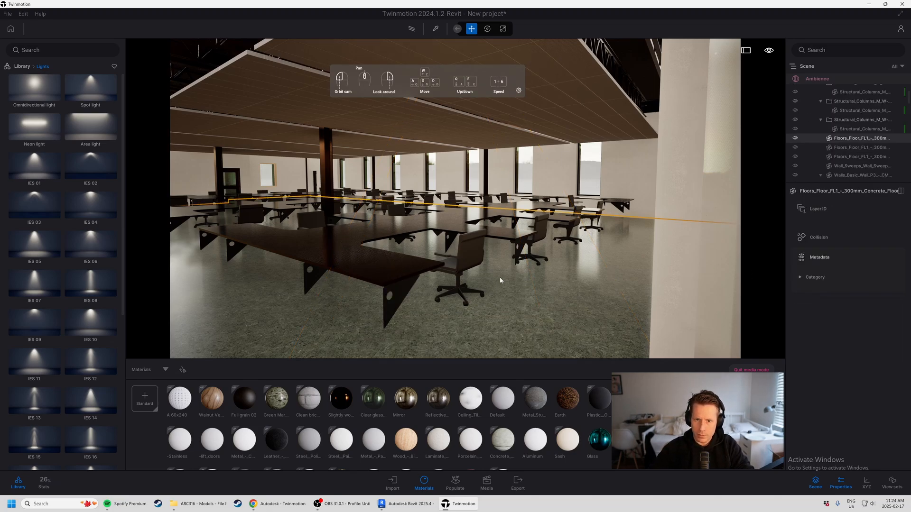
Step: Reselect the spot light under the recessed fixture, set its intensity to 50 lm again and deselect it
key("e")
left_click(491, 119)
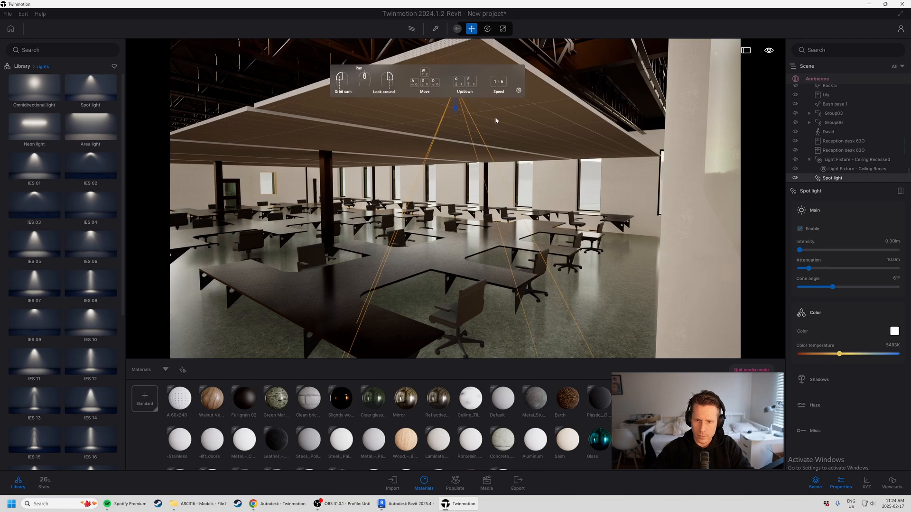
key("q")
key("a")
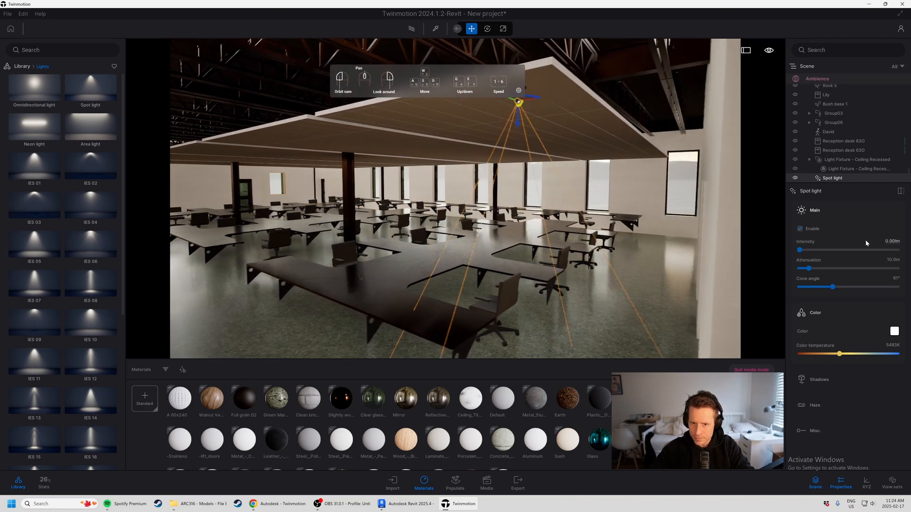
key("w")
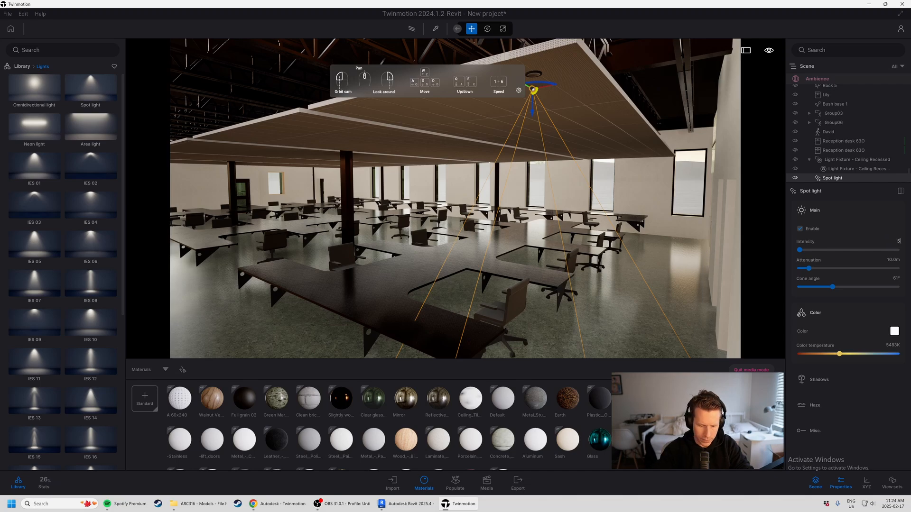
key("Return")
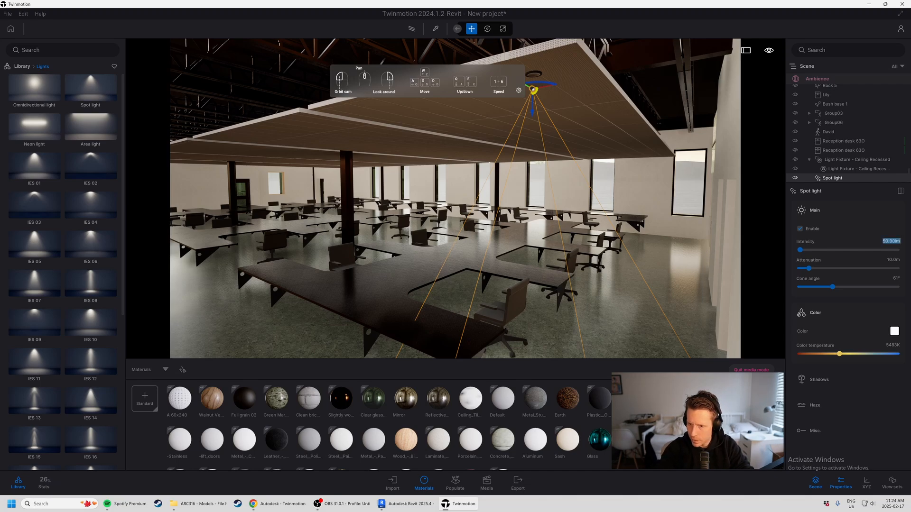
left_click(678, 242)
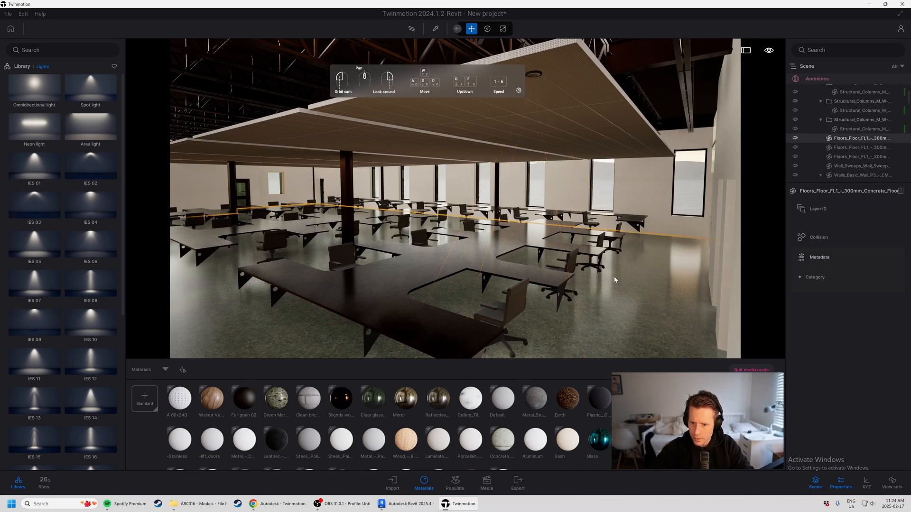
Step: Select the spot light beneath the recessed ceiling fixture
key("q")
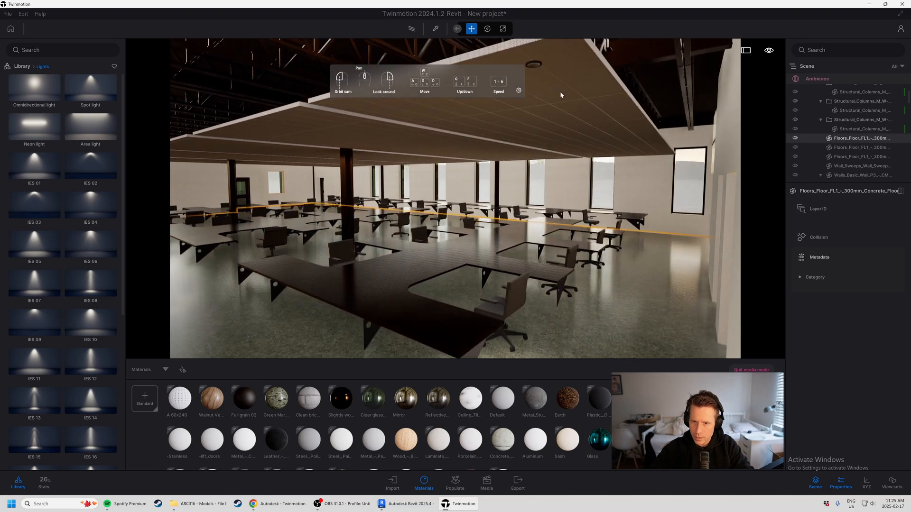
left_click(537, 70)
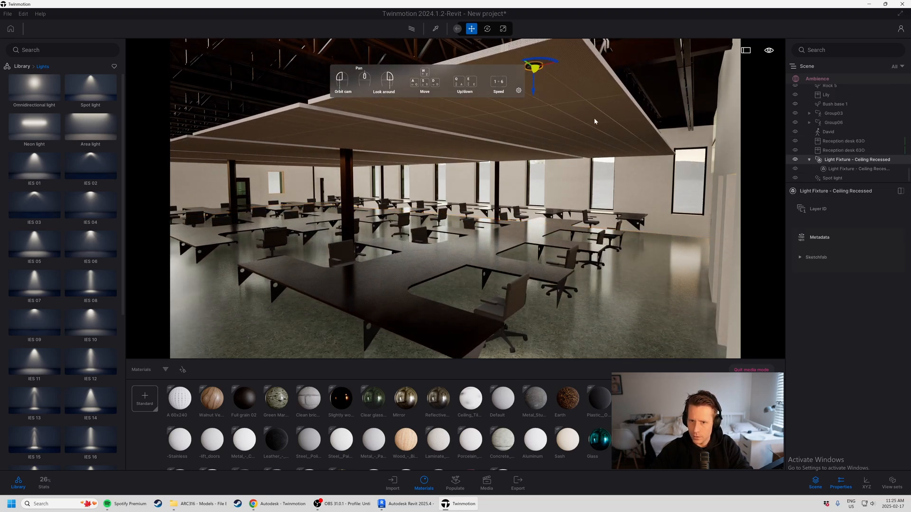
key("a")
left_click(713, 257)
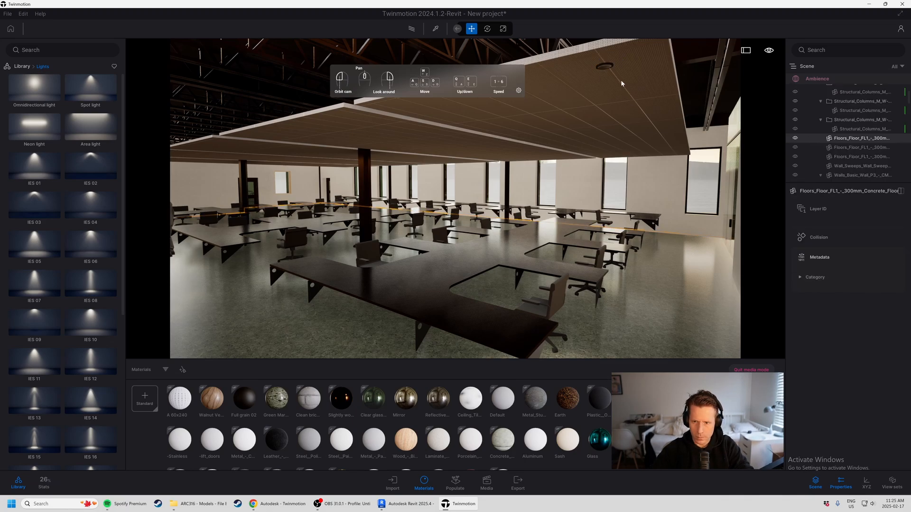
left_click(606, 70)
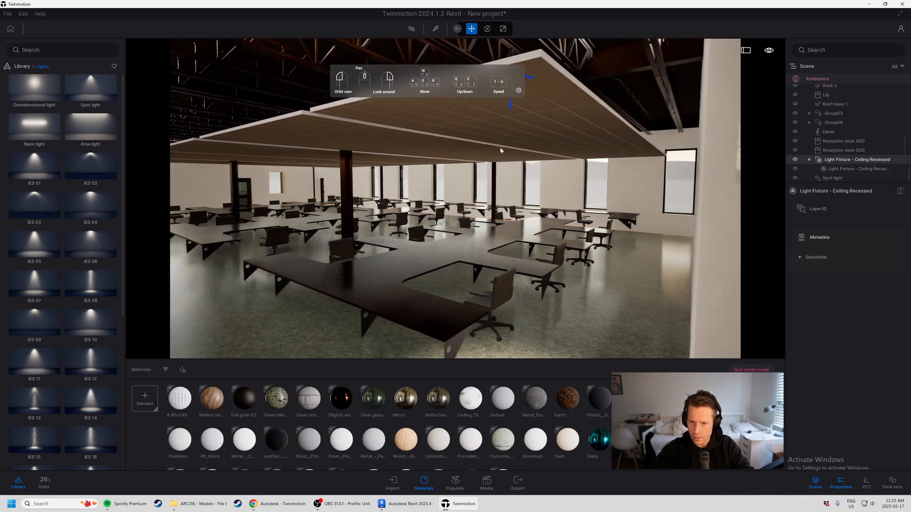
left_click(583, 121)
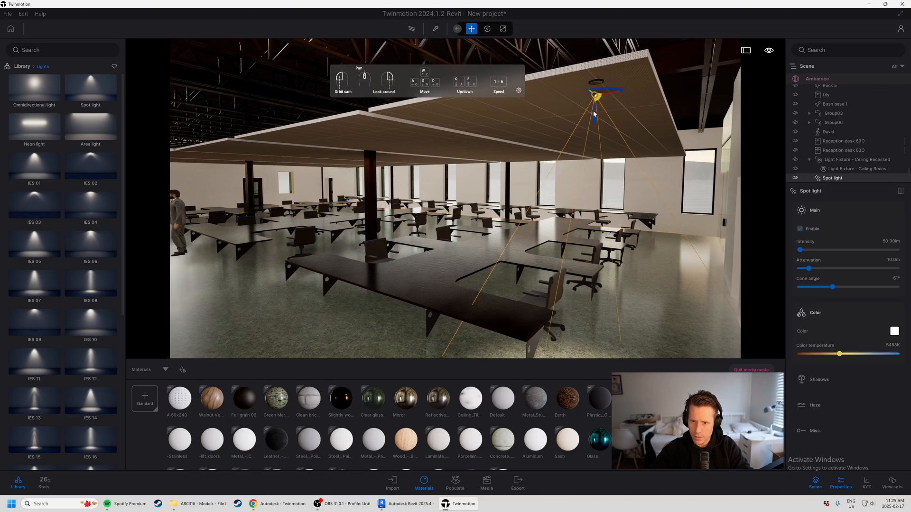
Step: Move the spot light so that it sits directly under the recessed ceiling fixture
left_click_drag(595, 122, 615, 152)
key("w")
right_click_drag(617, 155, 697, 223)
left_click_drag(583, 203, 583, 121)
key("w")
key("d")
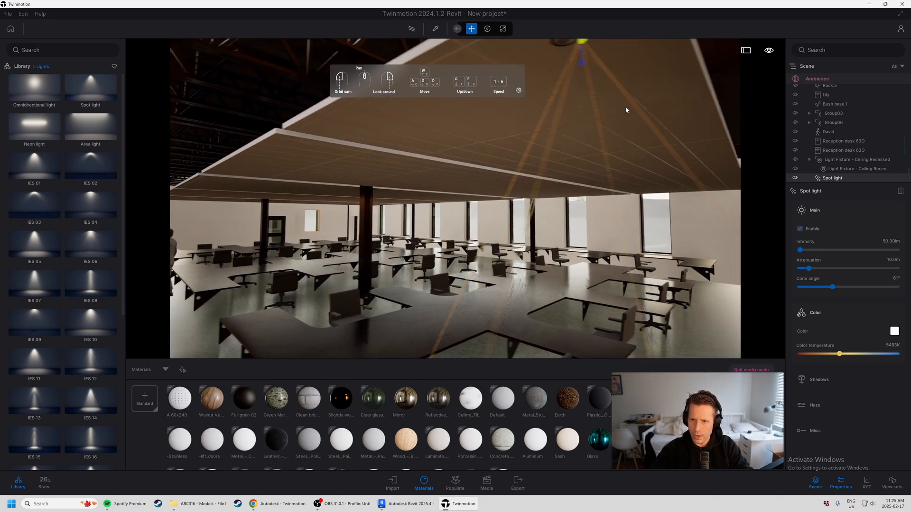
key("s")
key("a")
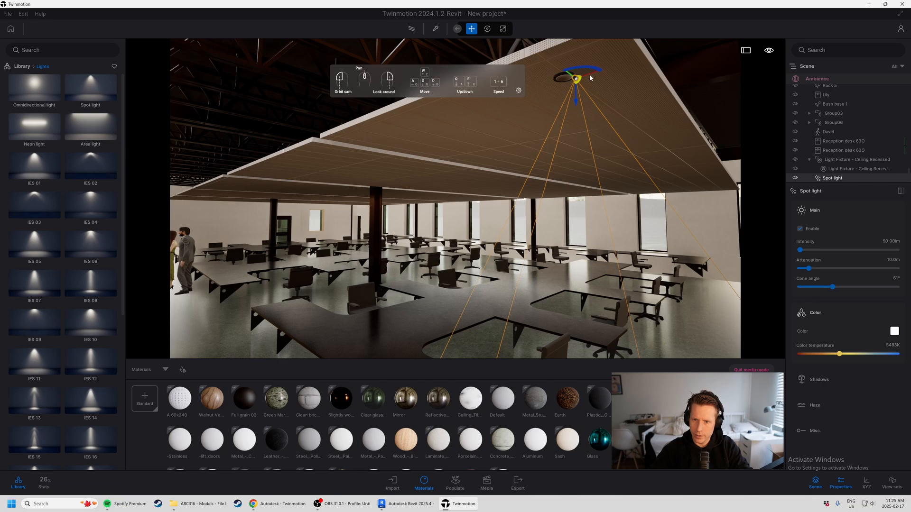
left_click_drag(591, 75, 578, 77)
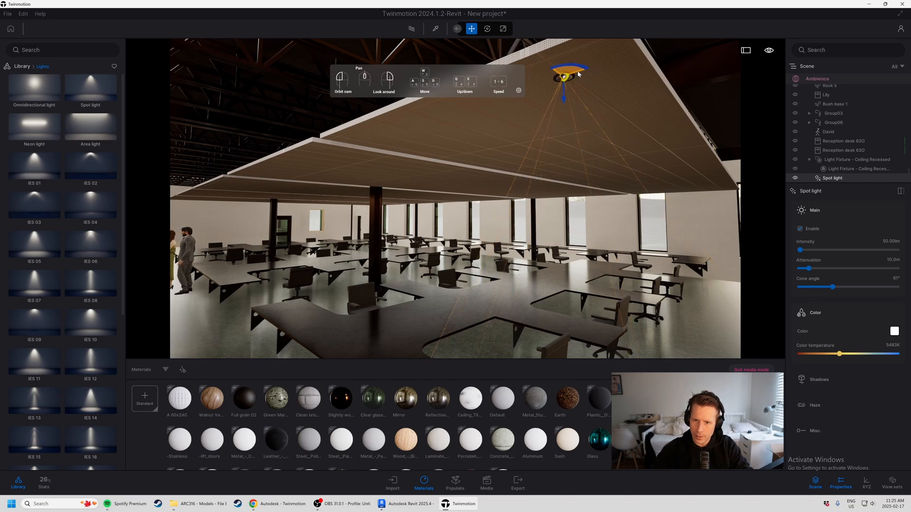
key("a")
right_click_drag(576, 78, 625, 216)
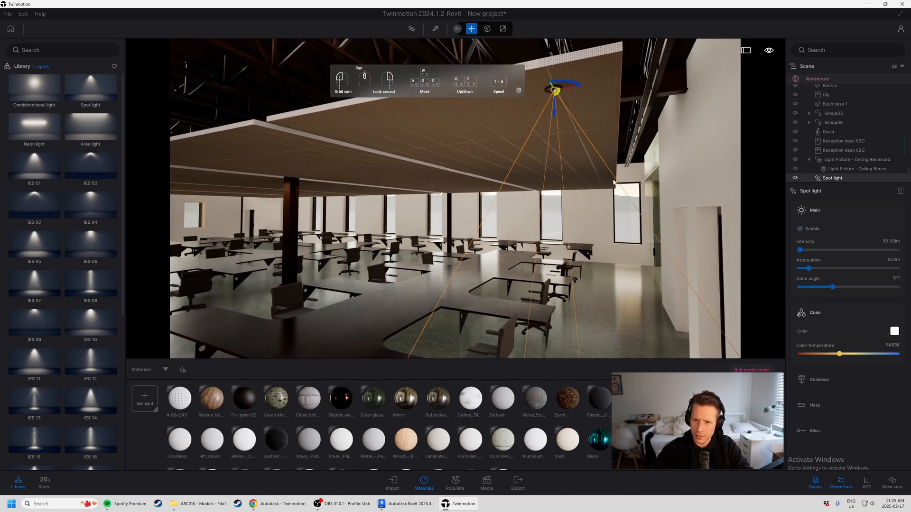
Step: Reselect the spot light under the recessed ceiling fixture
left_click(634, 121)
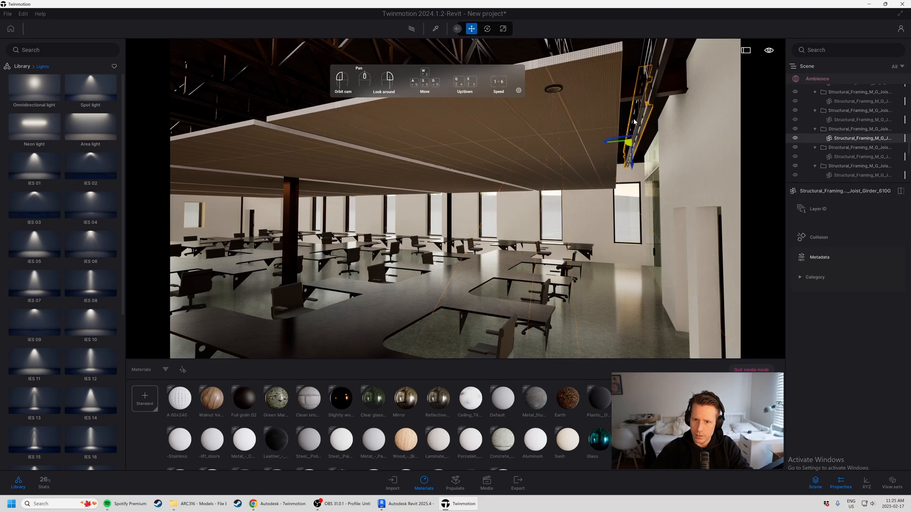
right_click_drag(579, 123, 593, 164)
key("e")
key("e")
key("e")
key("q")
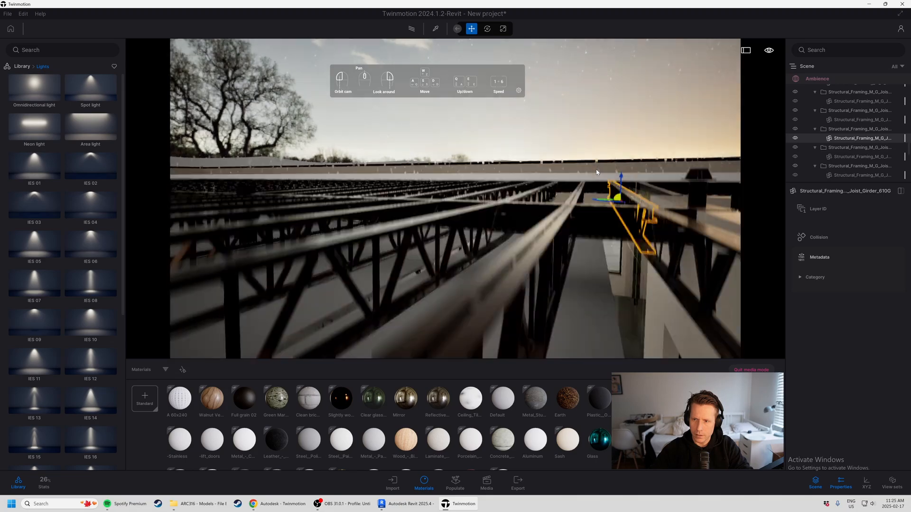
left_click(587, 97)
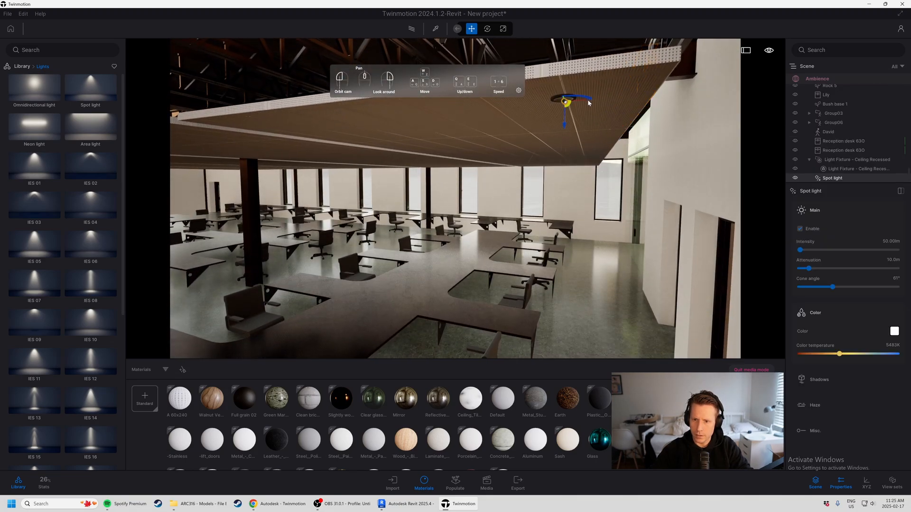
Step: Duplicate the spot light once at its current position under the recessed ceiling fixture
key("s")
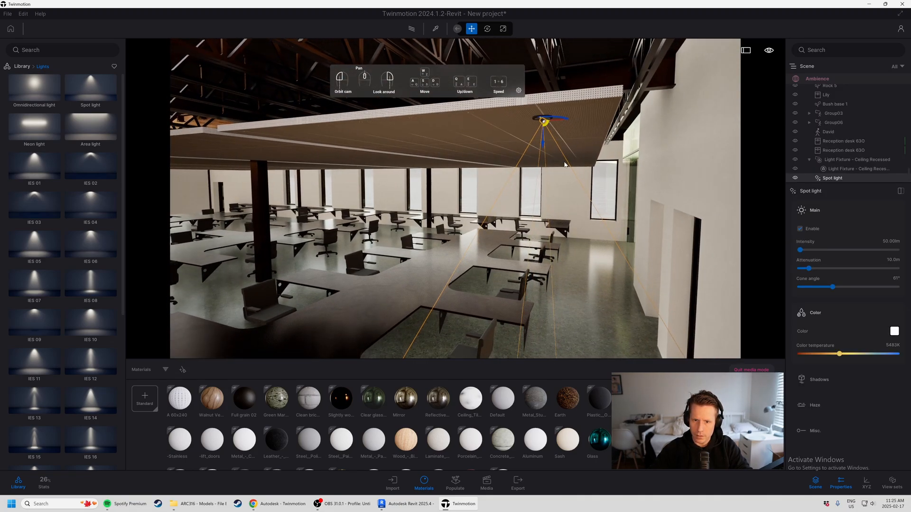
key("w")
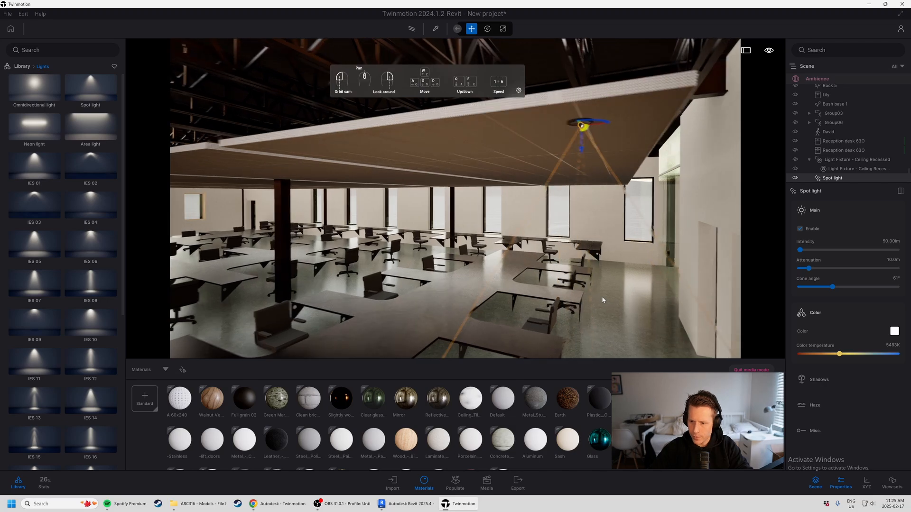
key("d")
key("e")
key("q")
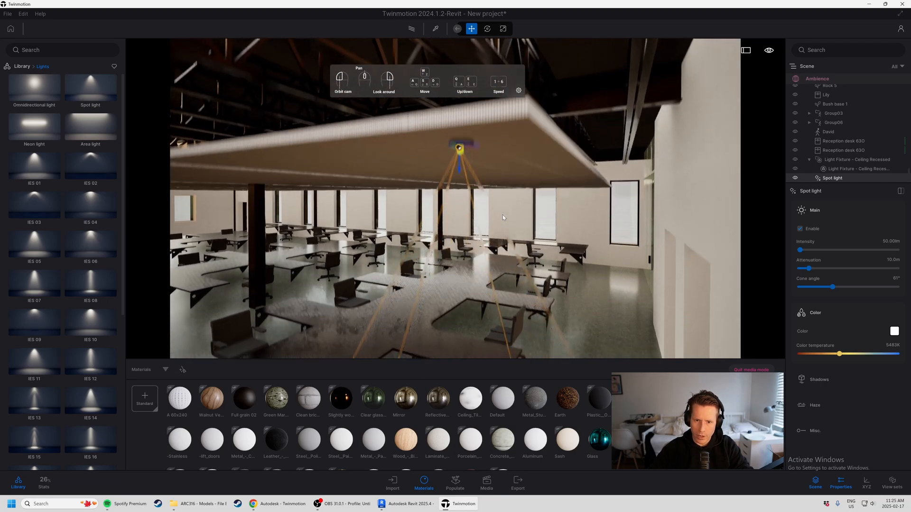
key("a")
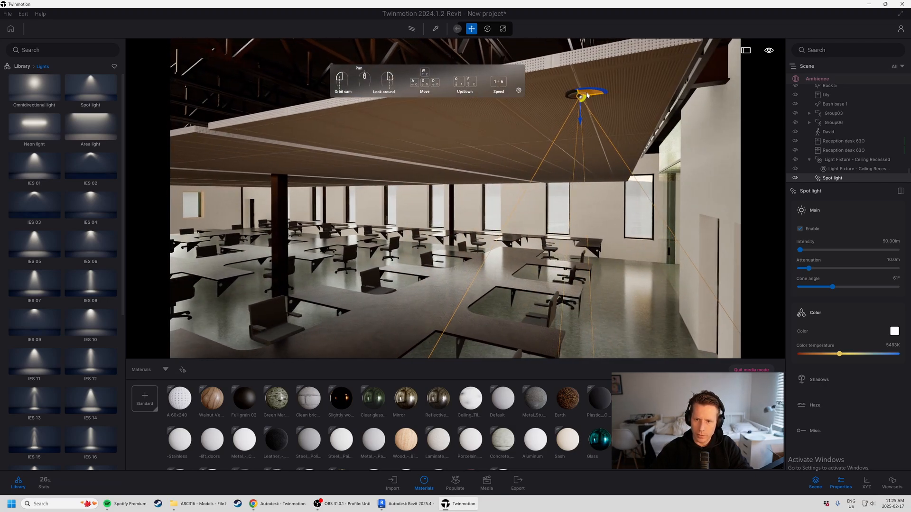
left_click_drag(587, 95, 586, 98, "ctrl")
left_click(440, 292)
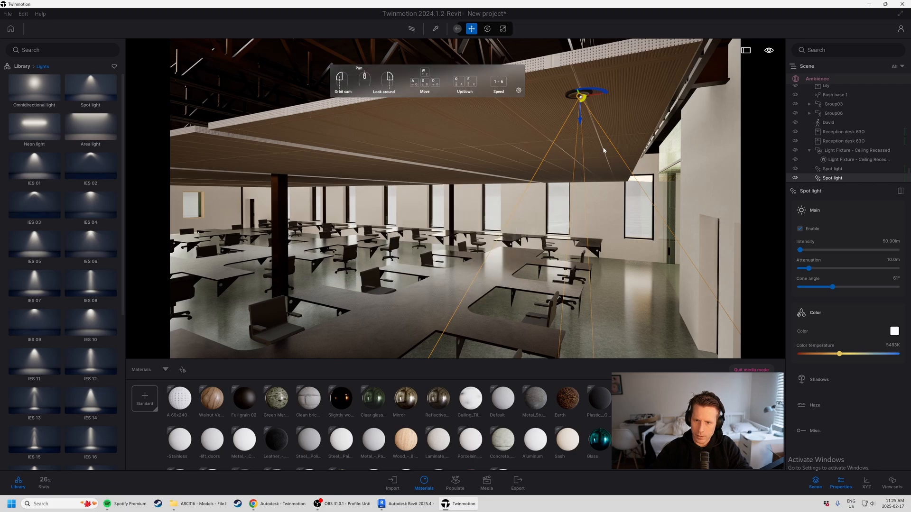
key("d")
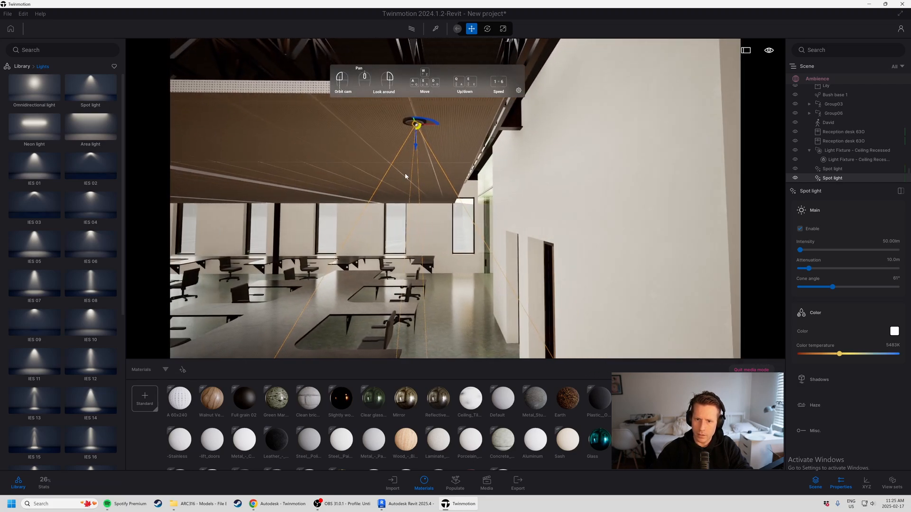
key("a")
left_click_drag(553, 124, 554, 125, "ctrl")
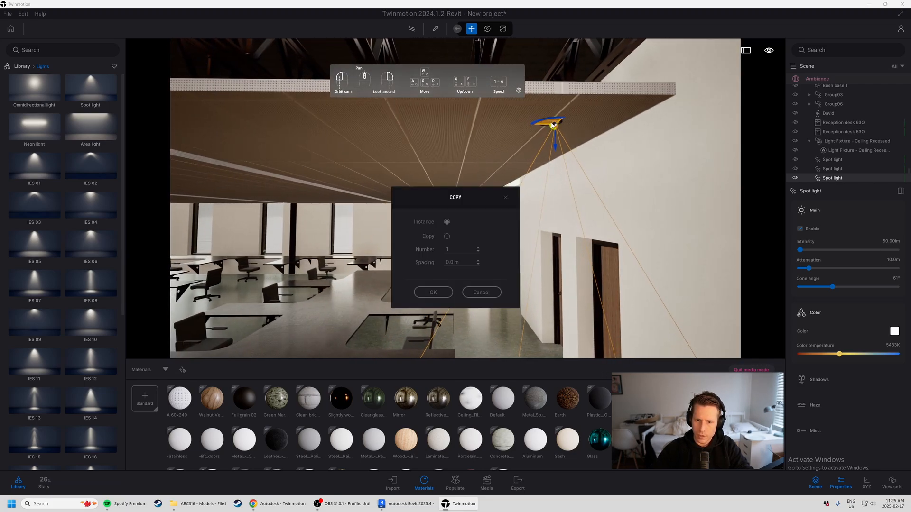
left_click(477, 292)
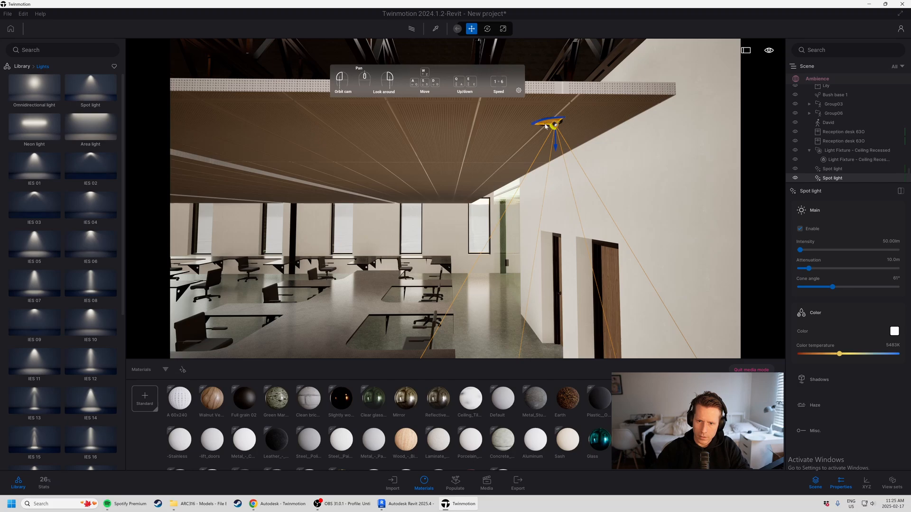
Step: Lower the spot light beneath the recessed ceiling fixture and deselect it to check the lighting
key("a")
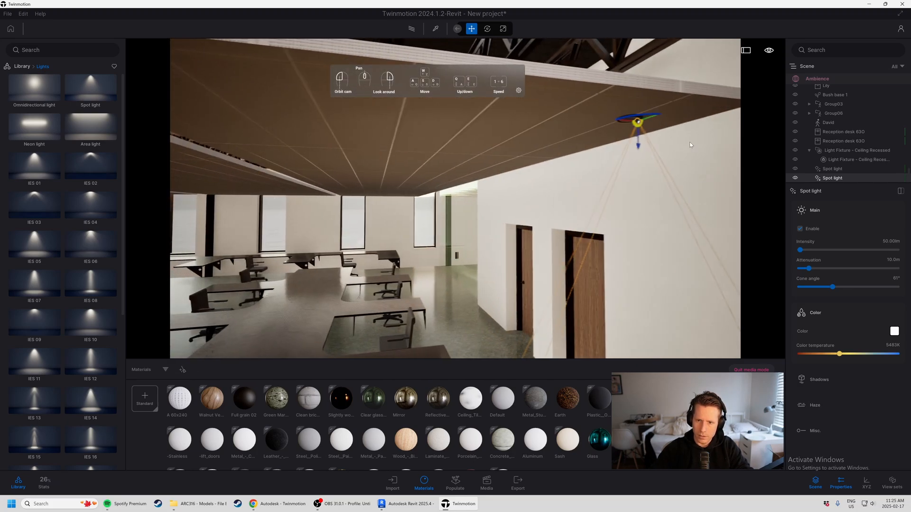
left_click(629, 124)
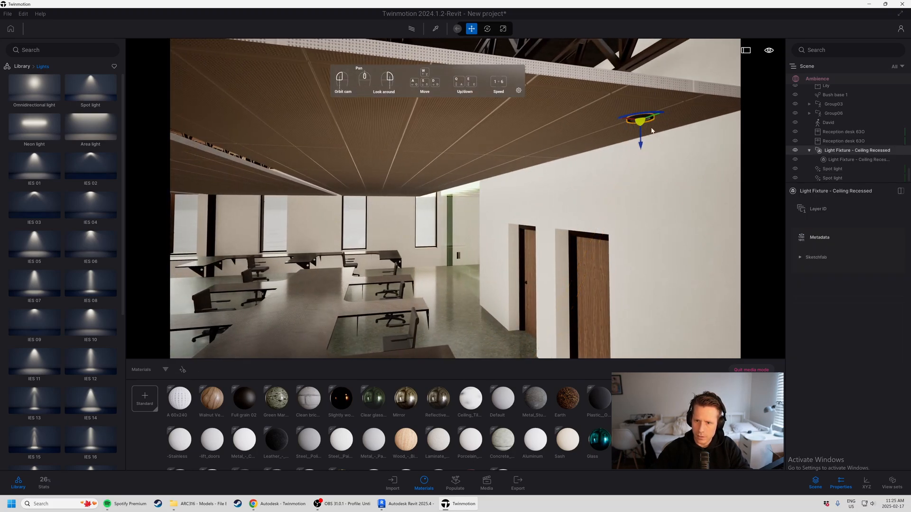
key("d")
left_click(522, 127)
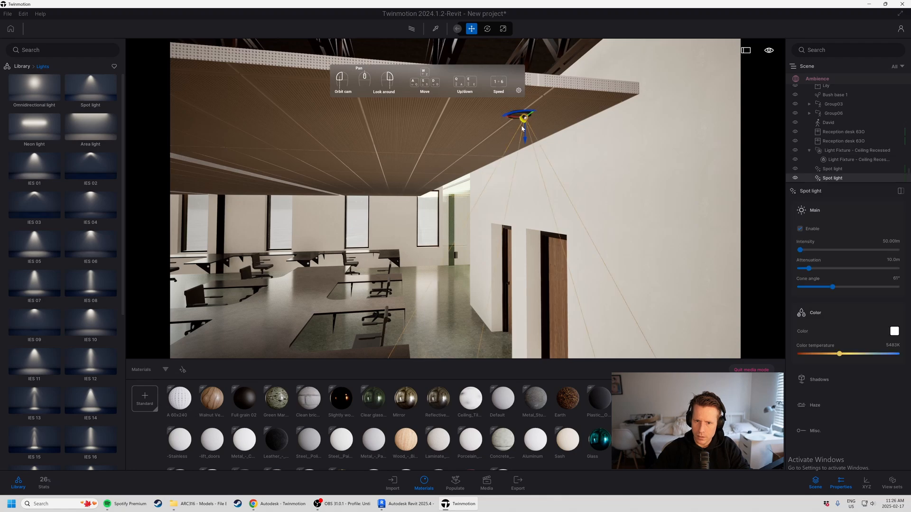
right_click_drag(522, 127, 621, 77)
key("d")
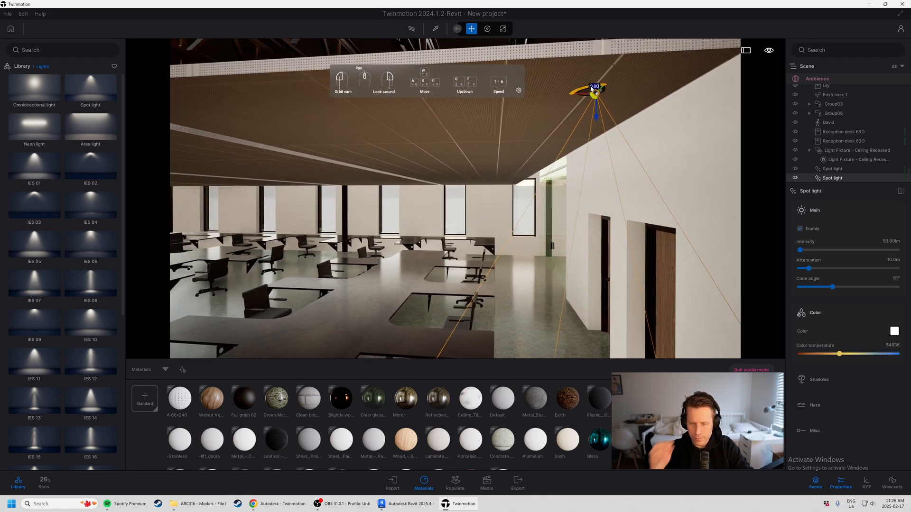
right_click_drag(568, 118, 494, 115)
key("s")
key("d")
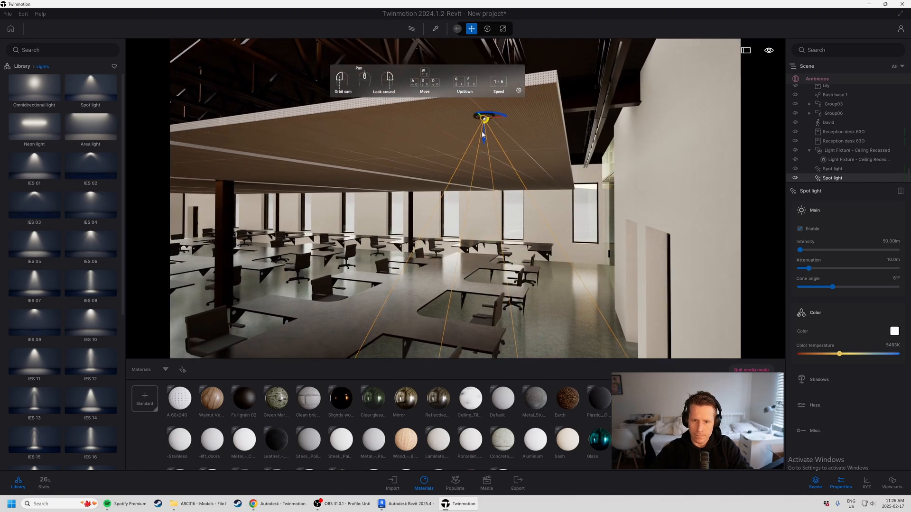
left_click_drag(484, 141, 495, 247)
left_click(579, 301)
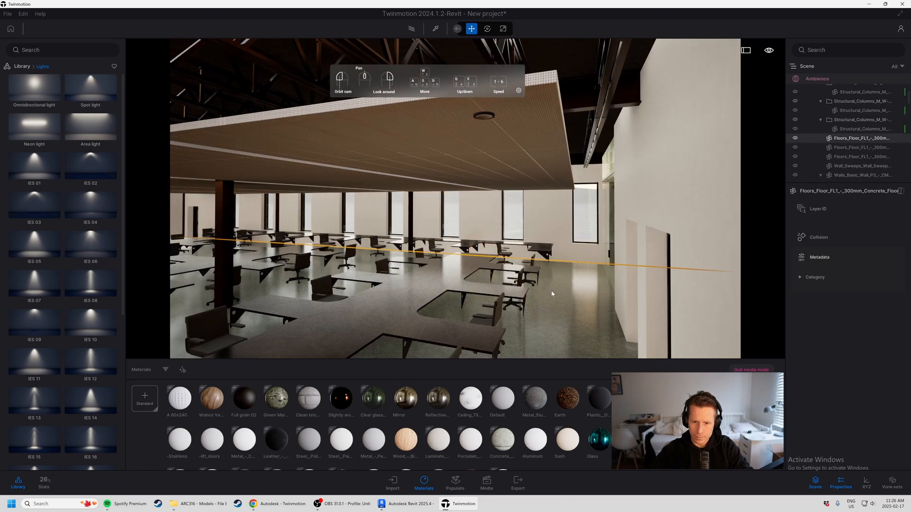
Step: Leave media mode and examine the lighting on the desks, floor and side wall from several viewpoints
key("s")
right_click_drag(551, 293, 557, 272)
key("s")
key("w")
key("d")
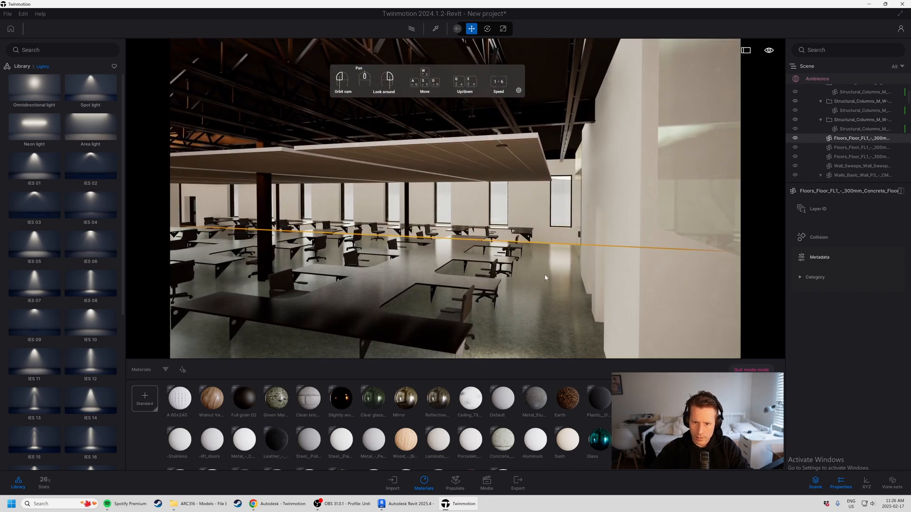
left_click(761, 371)
right_click_drag(556, 266, 533, 291)
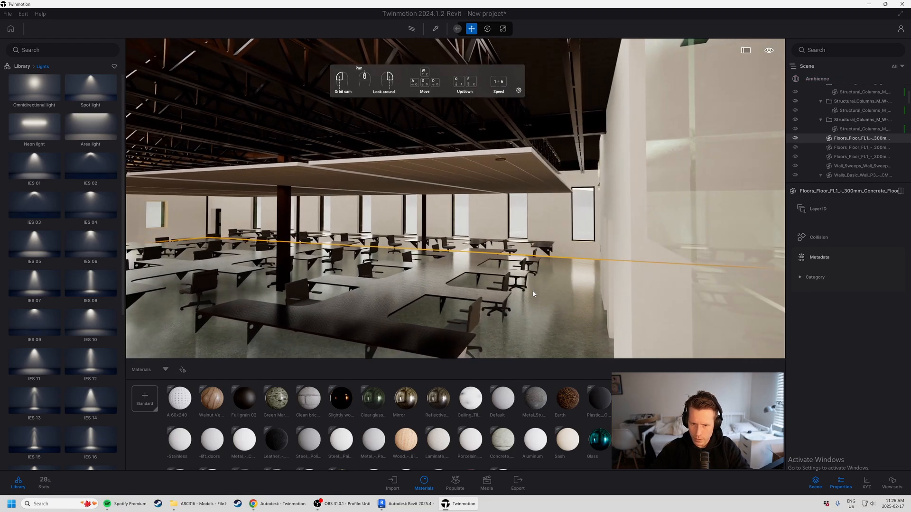
left_click(553, 249)
left_click_drag(553, 249, 496, 202)
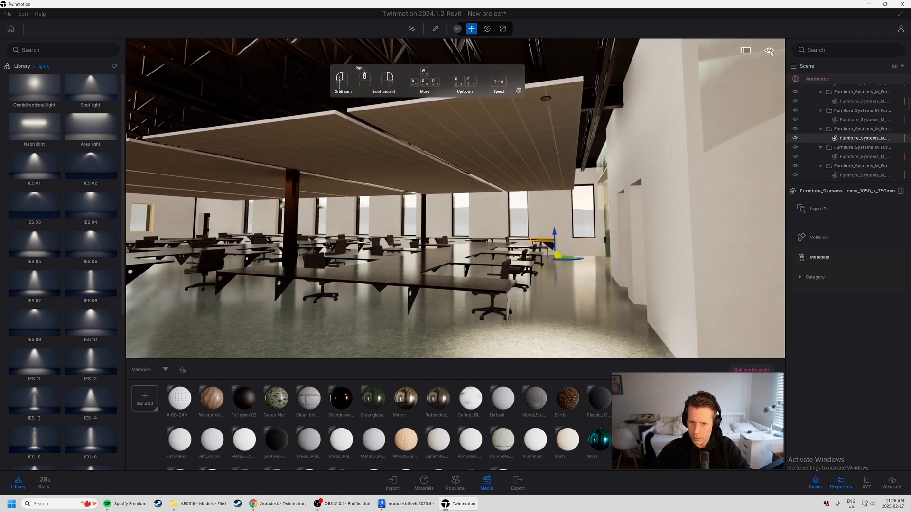
Step: Undo the last two actions and raise the spot light to just under the recessed ceiling fixture
left_click(502, 181)
key("ctrl+z")
key("ctrl+z")
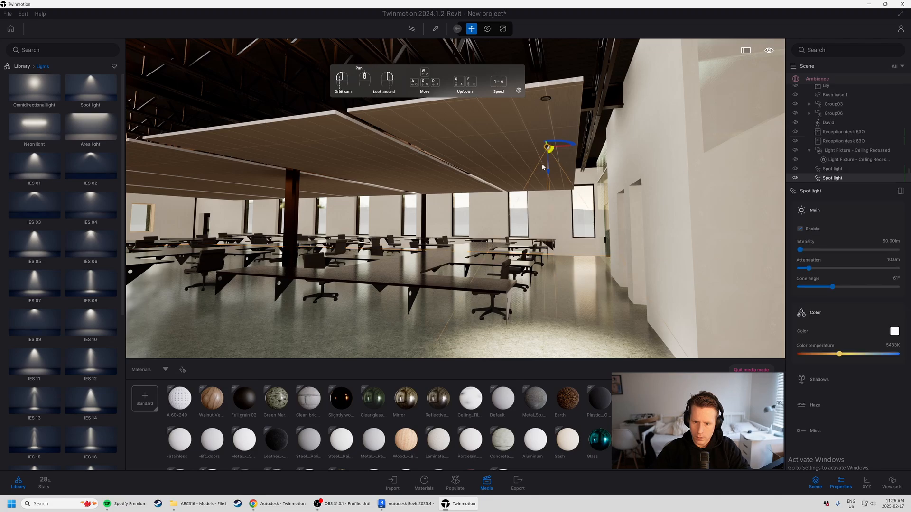
mouse_move(547, 122)
left_mouse_down()
mouse_move(549, 135)
mouse_move(551, 125)
left_mouse_up()
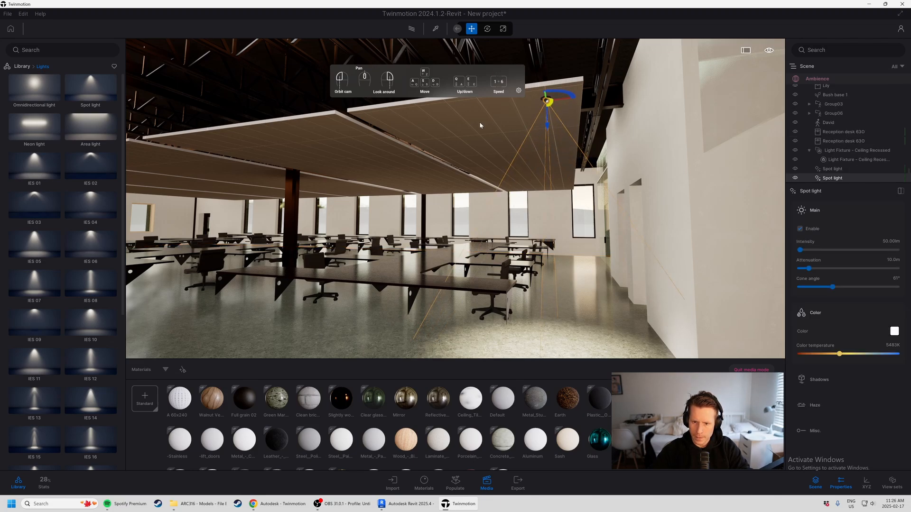
Step: Add the recessed ceiling fixture to the selection together with the spot light beneath it
right_click_drag(479, 123, 527, 118)
key("a")
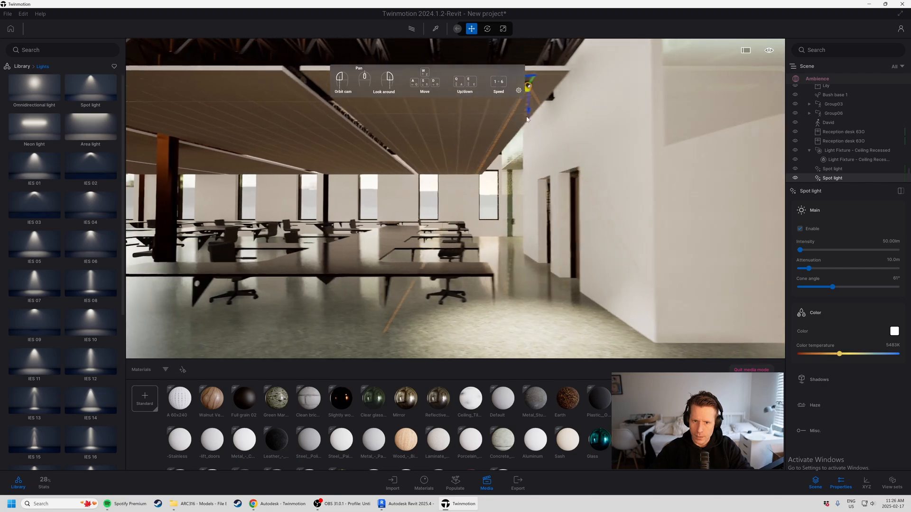
key("w")
key("a")
key("e")
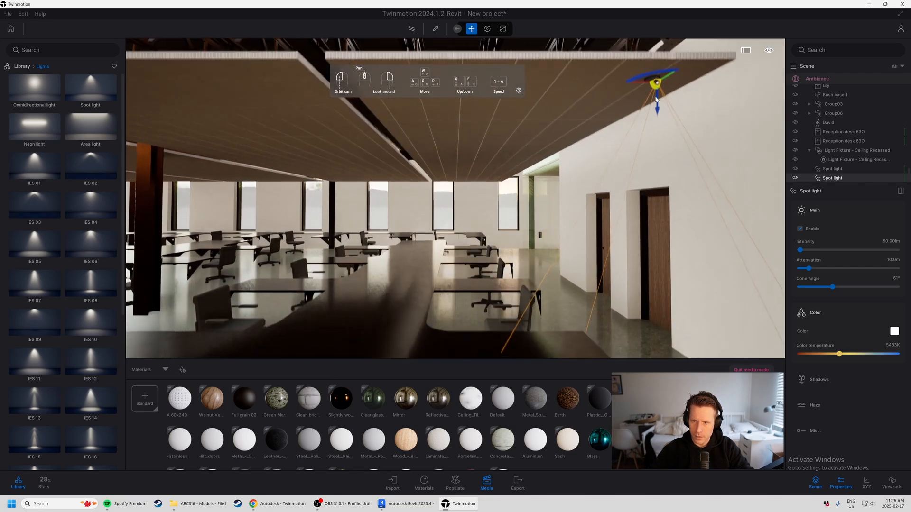
key("s")
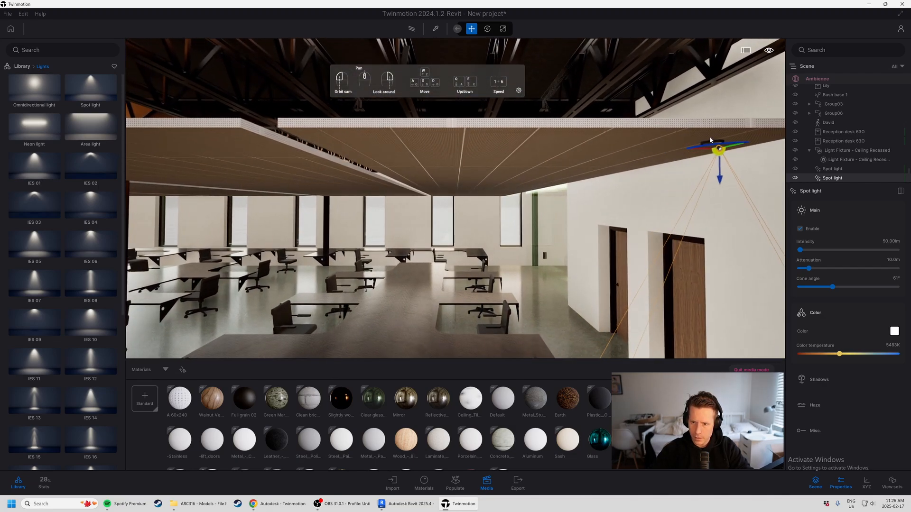
left_click(711, 144, "ctrl")
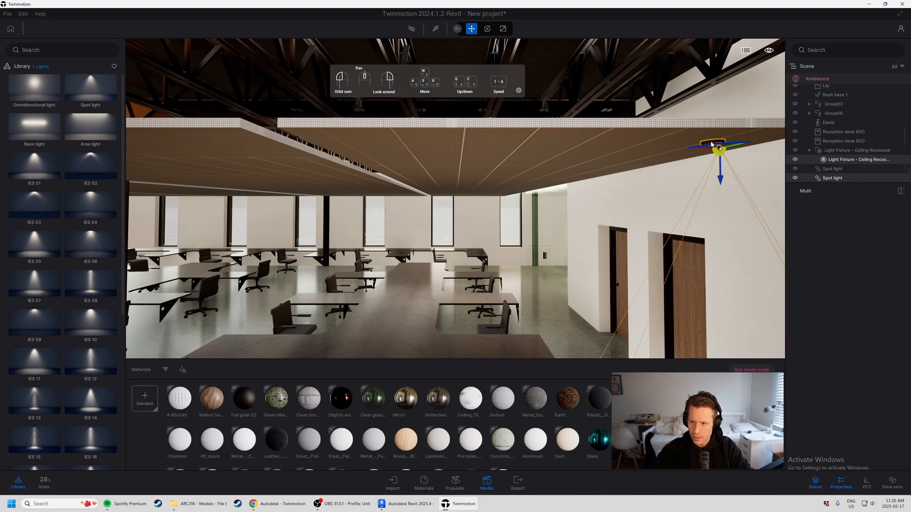
Step: Copy the selected fixture and spot light three times in a row along the ceiling panel beside the wall
key("d")
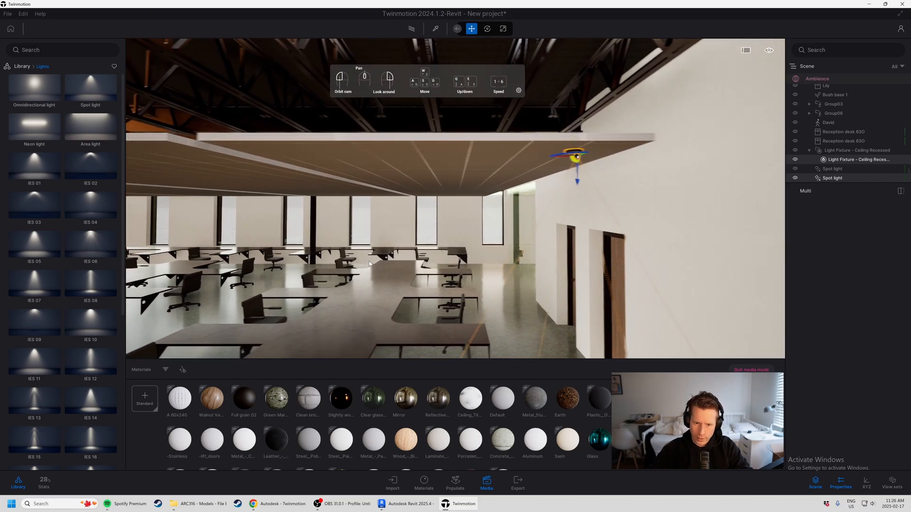
key("a")
right_click_drag(369, 264, 494, 263)
key("s")
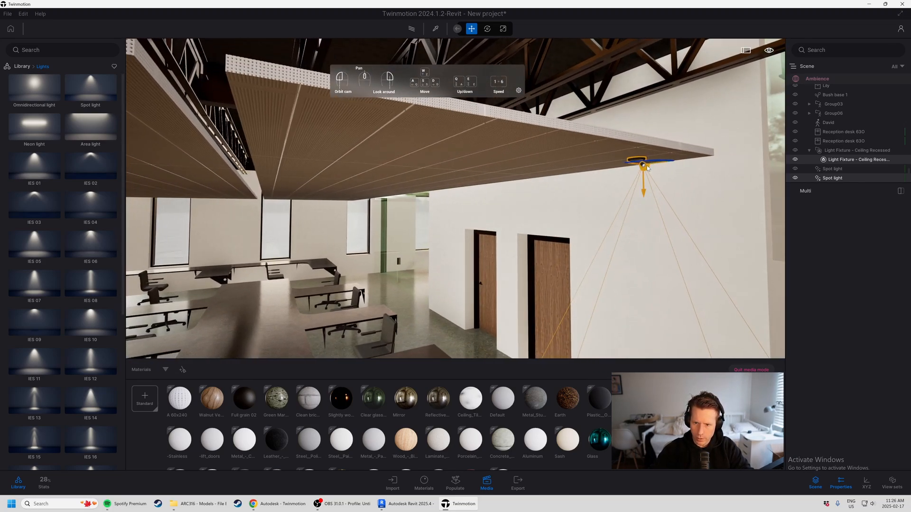
key("w")
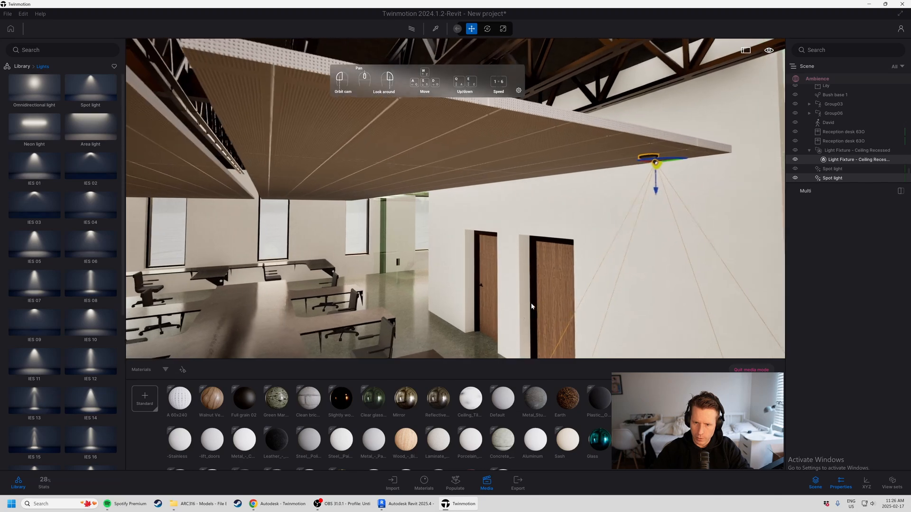
key("s")
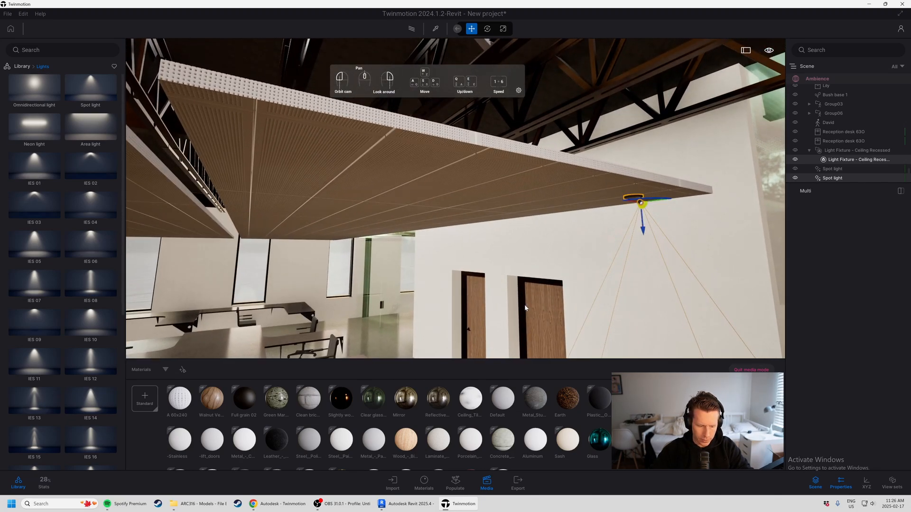
key("q")
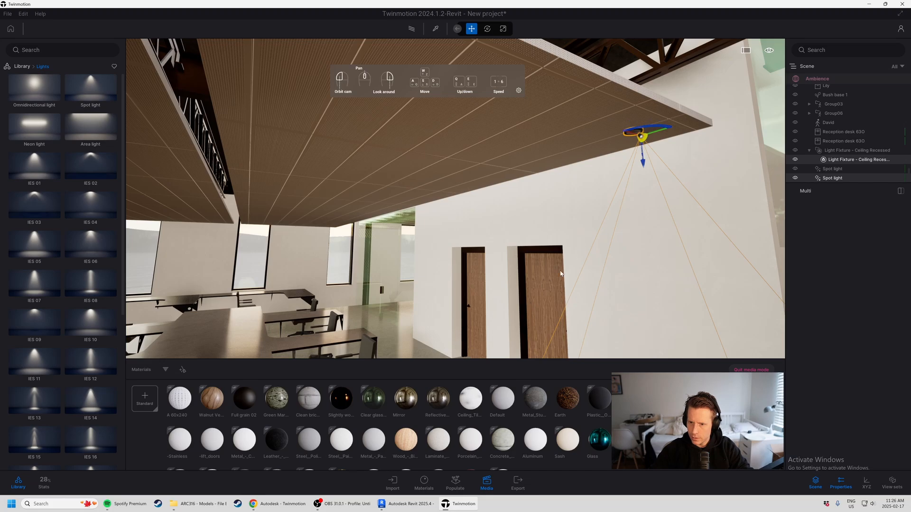
right_click_drag(604, 192, 472, 211)
key("a")
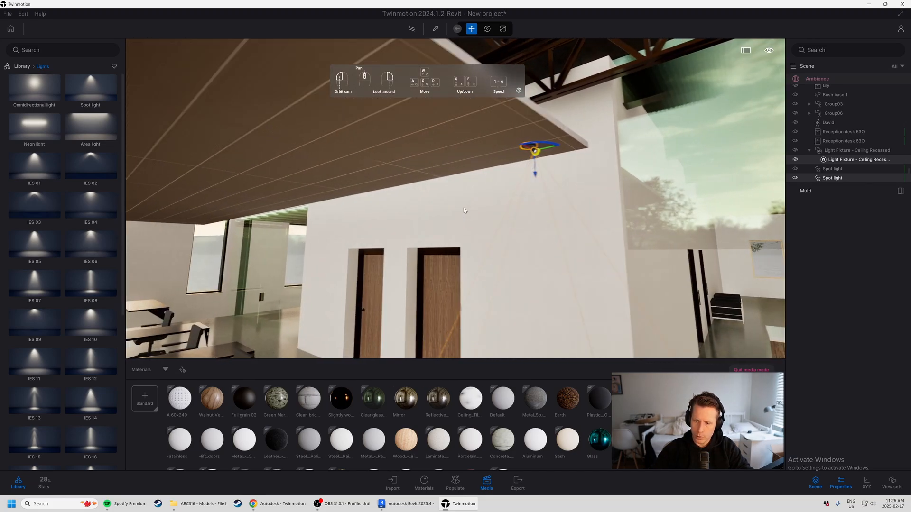
left_click_drag(599, 149, 377, 191, "shift")
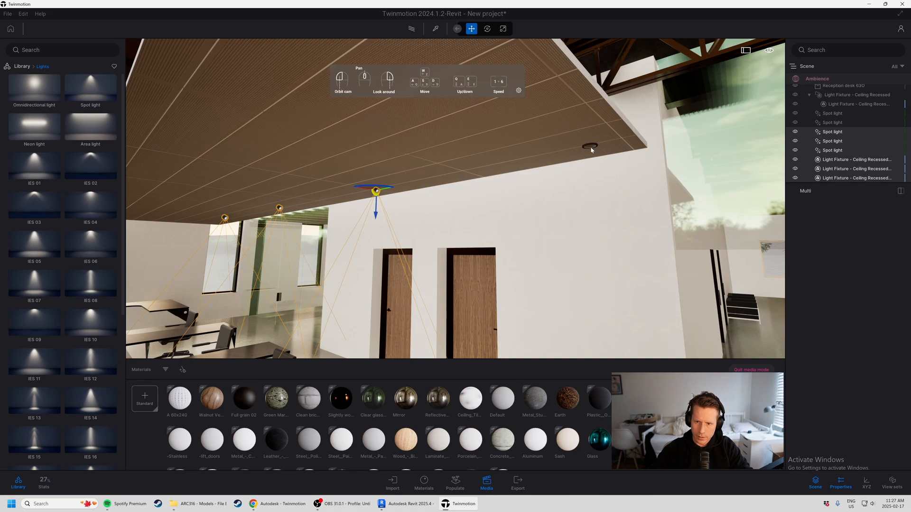
Step: Try to add the original recessed fixture and its spot light to the selection of copied lights
key("ctrl+v")
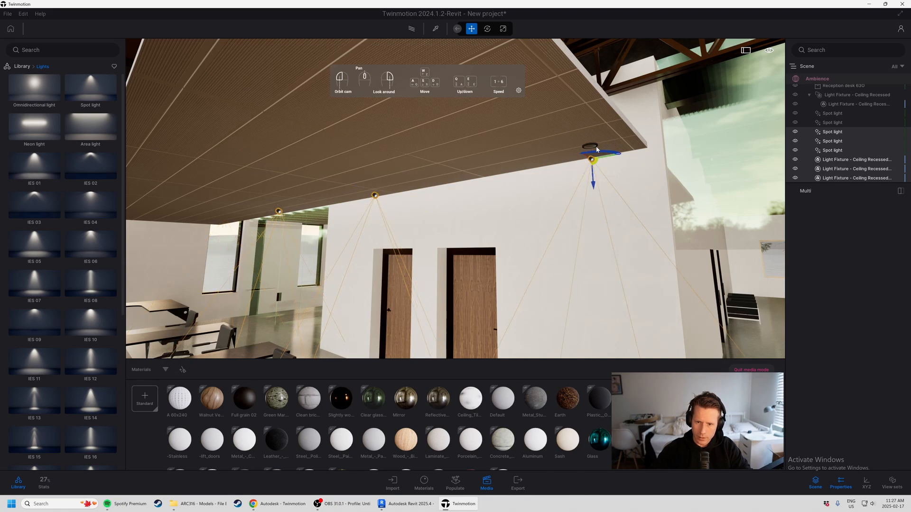
key("ctrl+z")
left_click(593, 157, "ctrl")
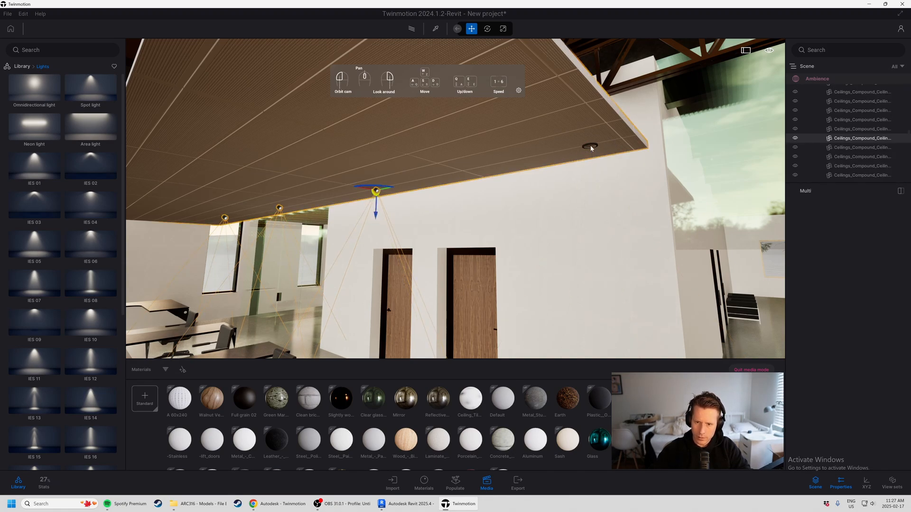
left_click(591, 148, "ctrl")
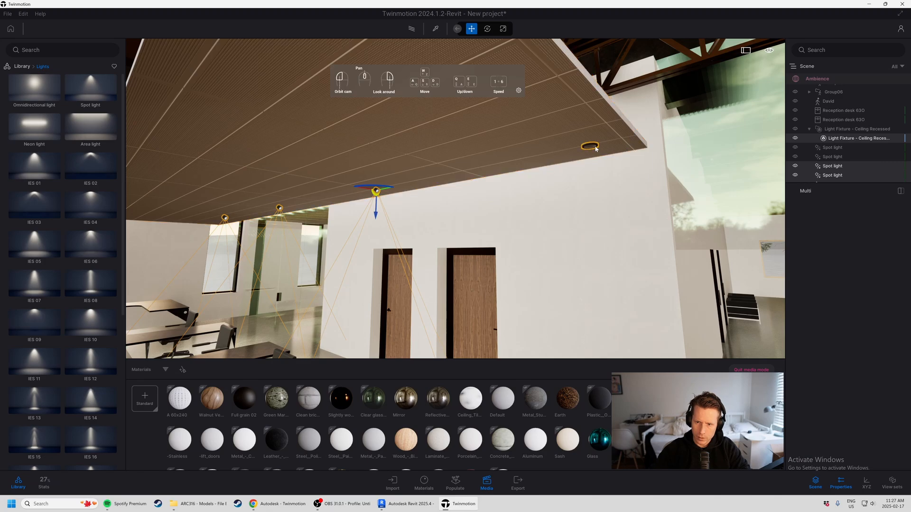
left_click(594, 148, "ctrl")
left_click(592, 146, "ctrl")
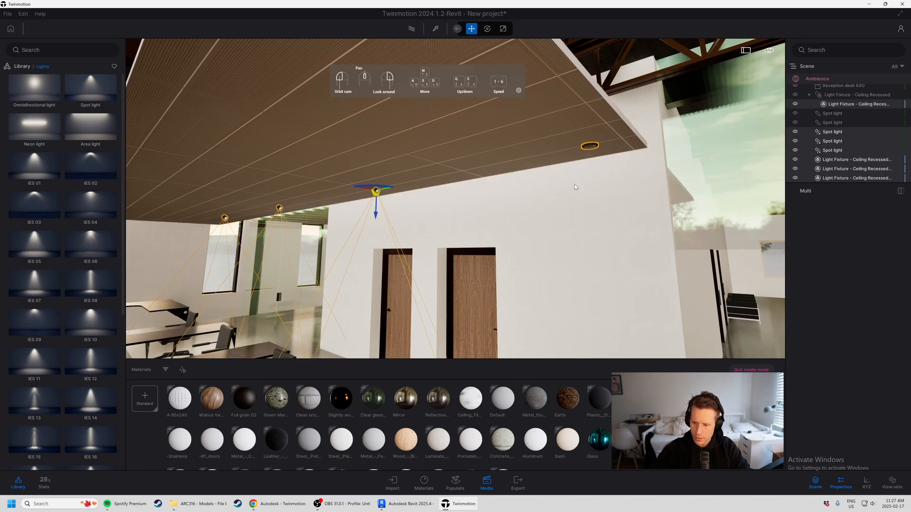
Step: Examine the copied lights, the side wall and the suspended ceiling from below and above
right_click_drag(526, 216, 536, 214)
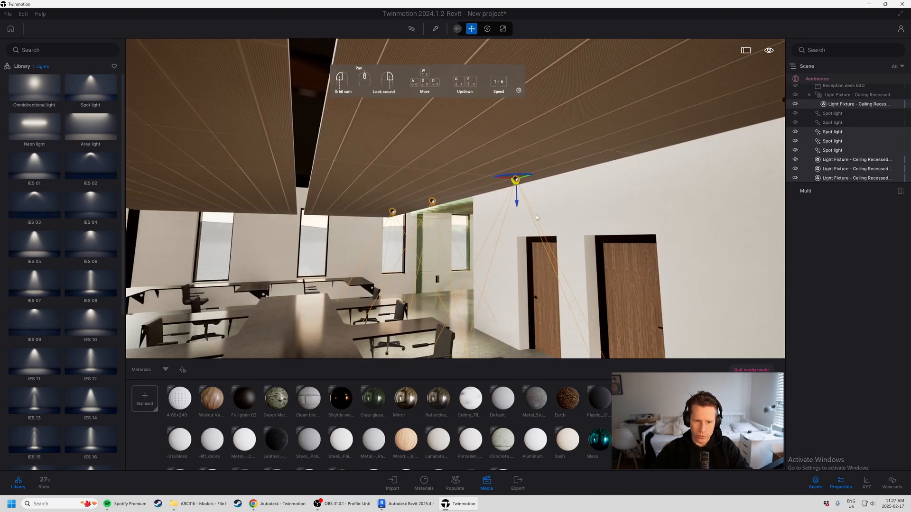
left_click_drag(559, 206, 530, 205)
right_click_drag(530, 203, 569, 199)
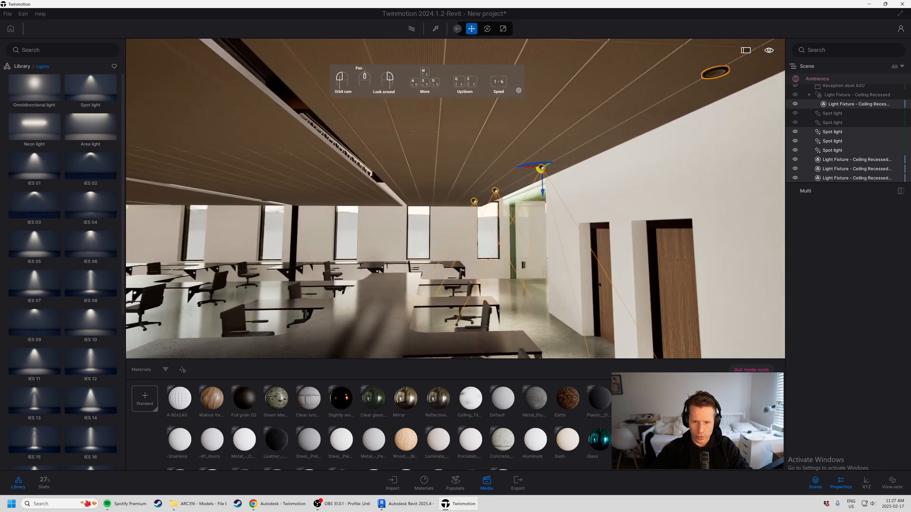
key("d")
left_click(569, 201)
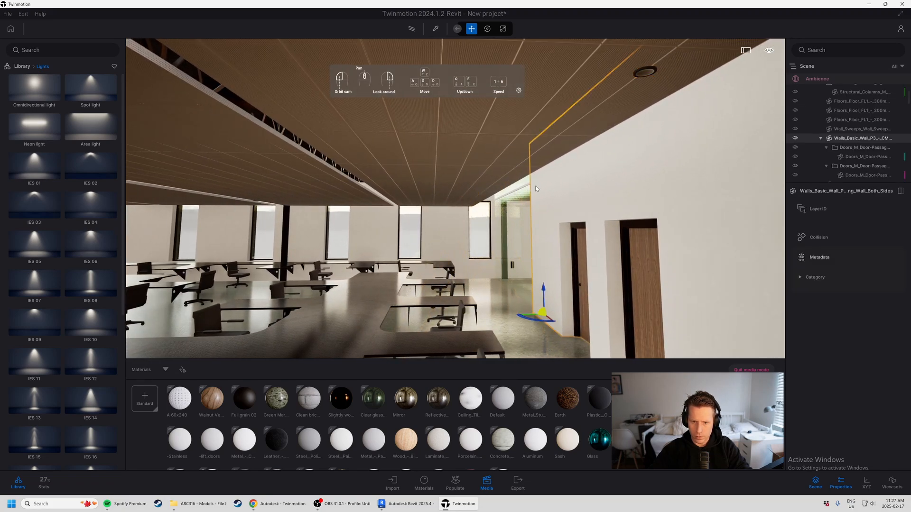
right_click_drag(540, 122, 600, 159)
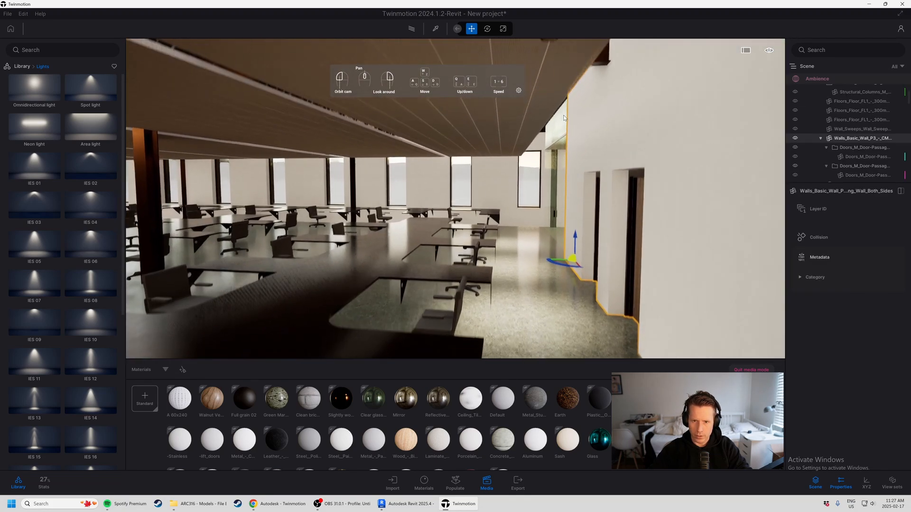
key("e")
key("e")
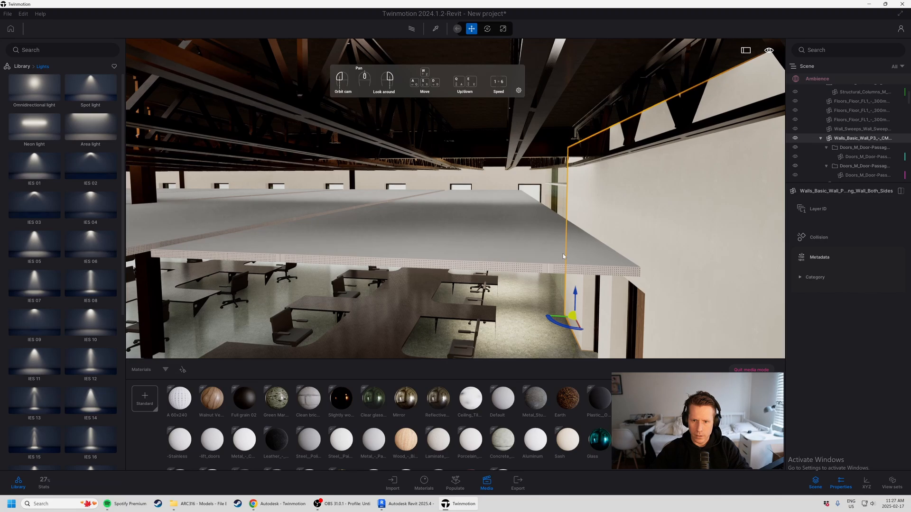
right_click_drag(528, 284, 525, 336)
key("w")
key("d")
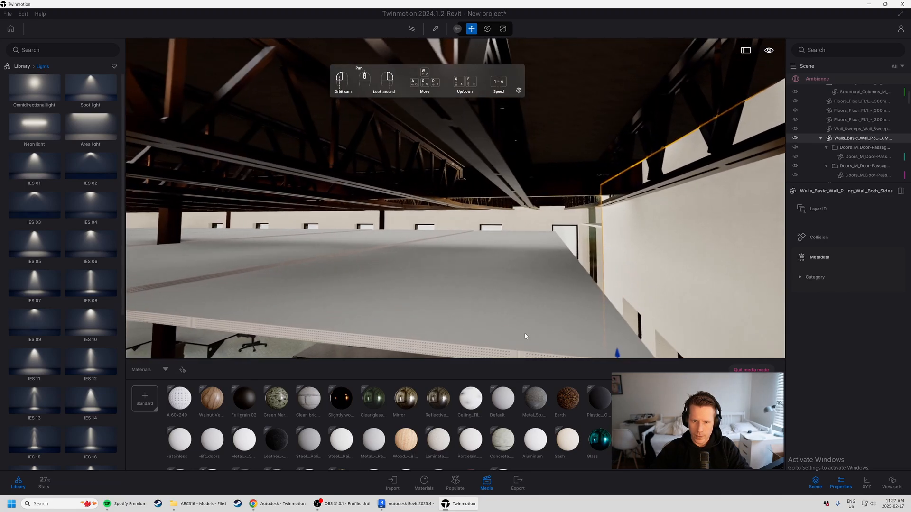
key("q")
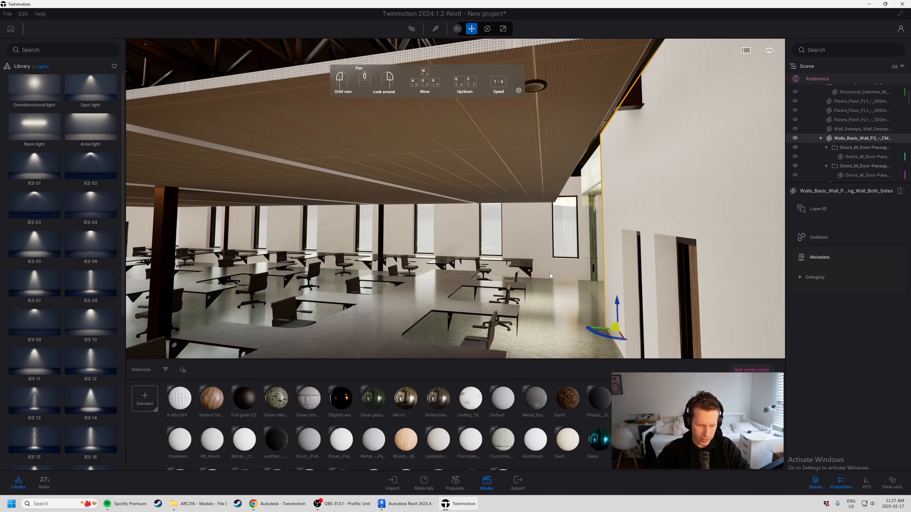
Step: Undo the copied fixture and light pairs, the earlier spot light duplicate, and the latest spot light position and intensity changes
key("ctrl+z")
key("ctrl+z")
key("ctrl+z")
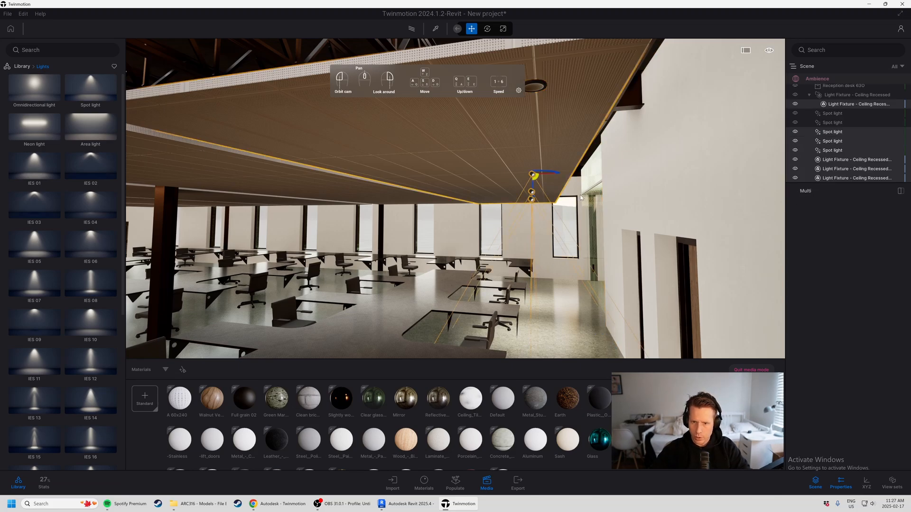
key("ctrl+z")
key("ctrl+z")
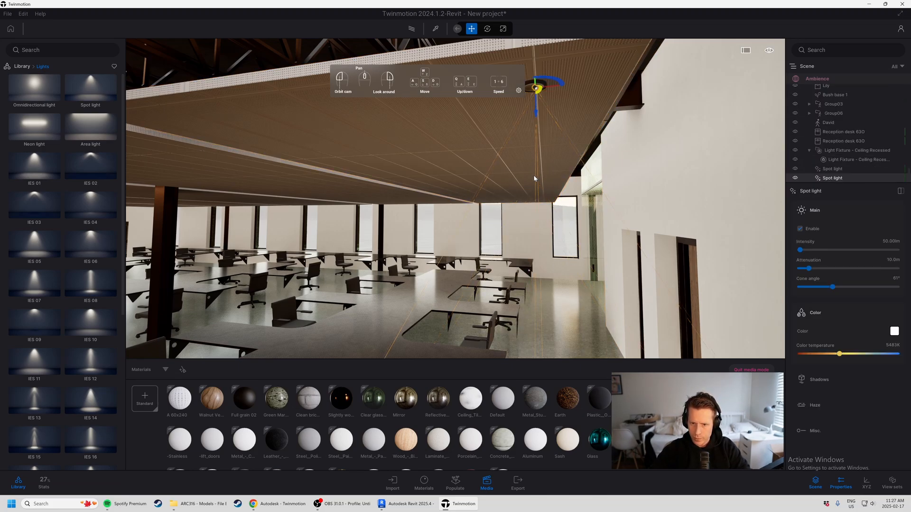
key("ctrl+z")
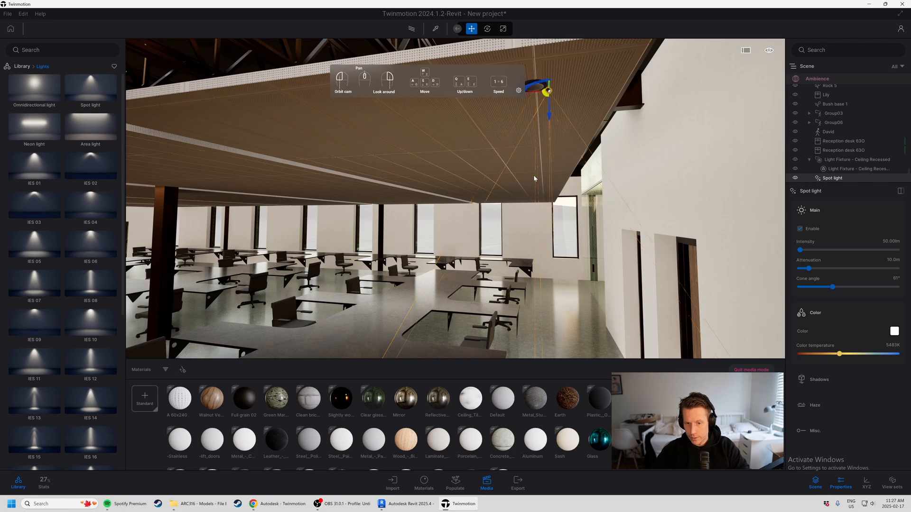
key("ctrl+z")
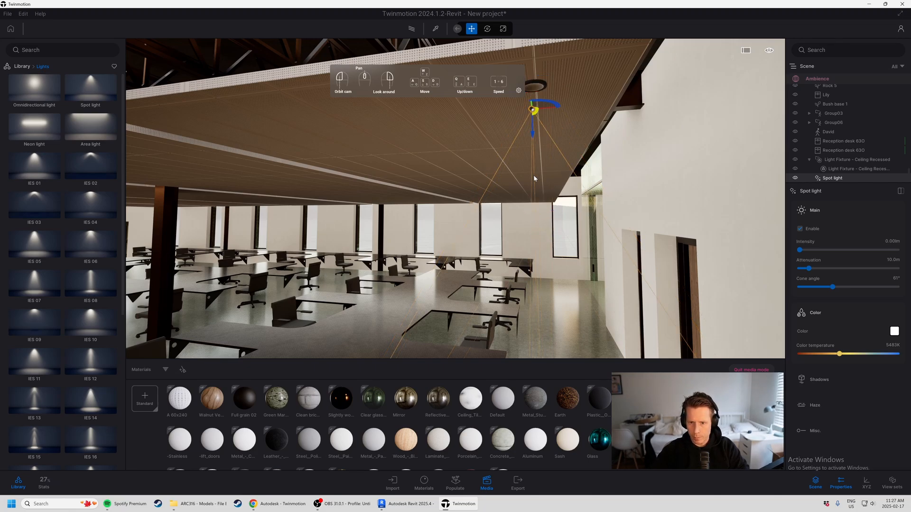
key("ctrl+z")
Step: Place an area light just below the suspended ceiling panel above the desks
right_click_drag(500, 226, 768, 179)
key("s")
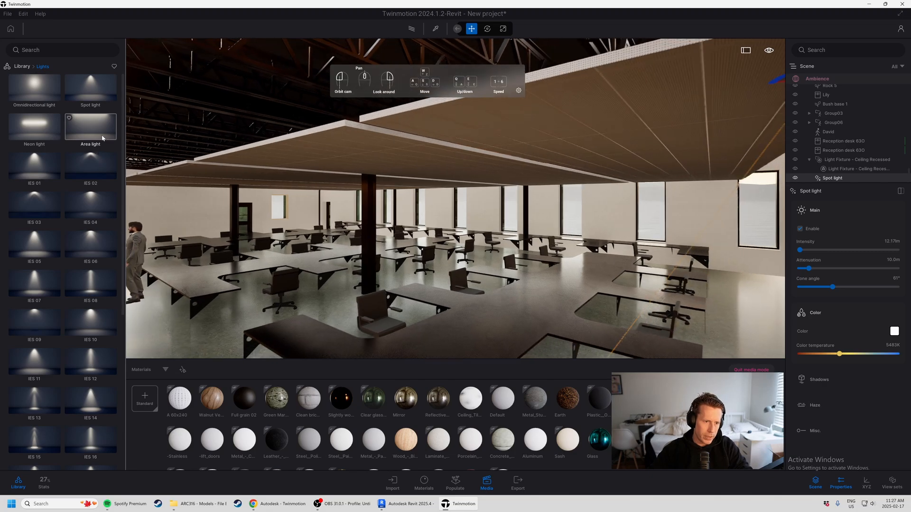
left_click_drag(634, 152, 634, 165)
key("s")
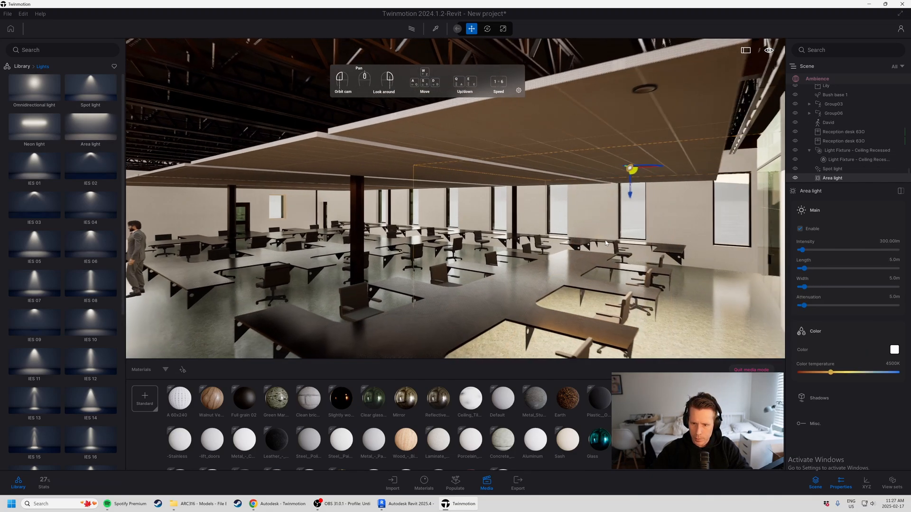
key("w")
key("a")
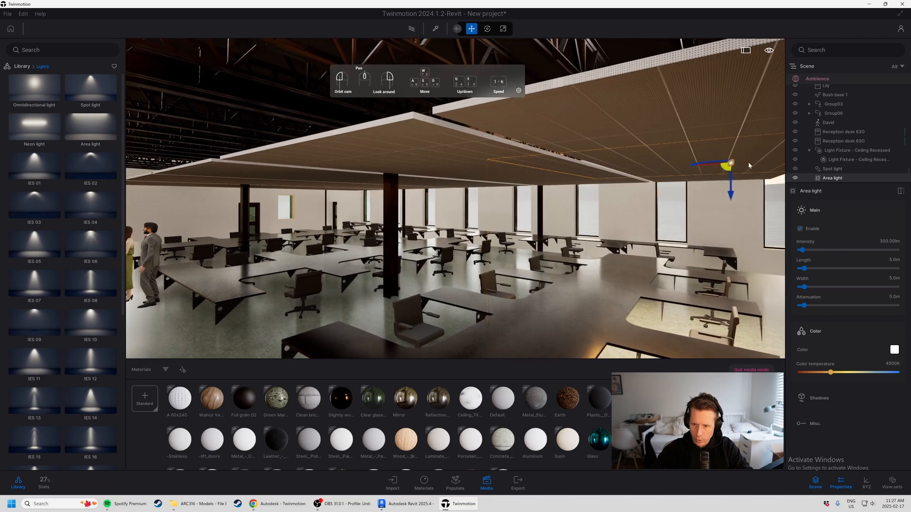
key("d")
left_click_drag(709, 160, 459, 171)
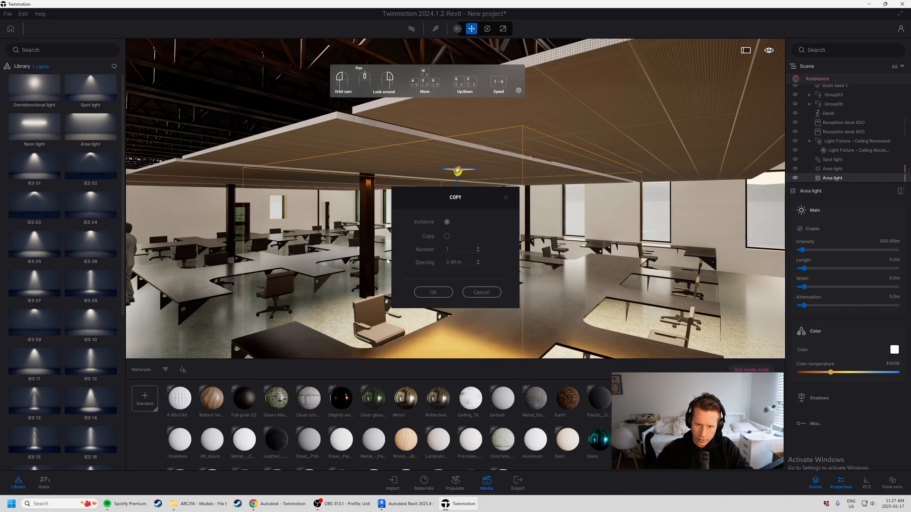
left_click(475, 294)
Step: Copy the area light as three instances across the suspended ceiling panels, spaced 3.46 m apart
key("a")
right_click_drag(475, 294, 586, 263)
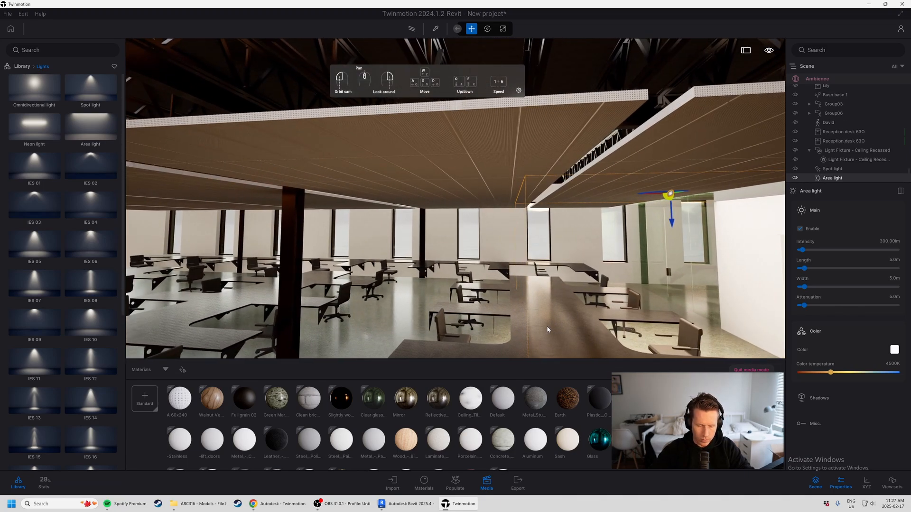
key("q")
left_click_drag(655, 154, 445, 152, "shift")
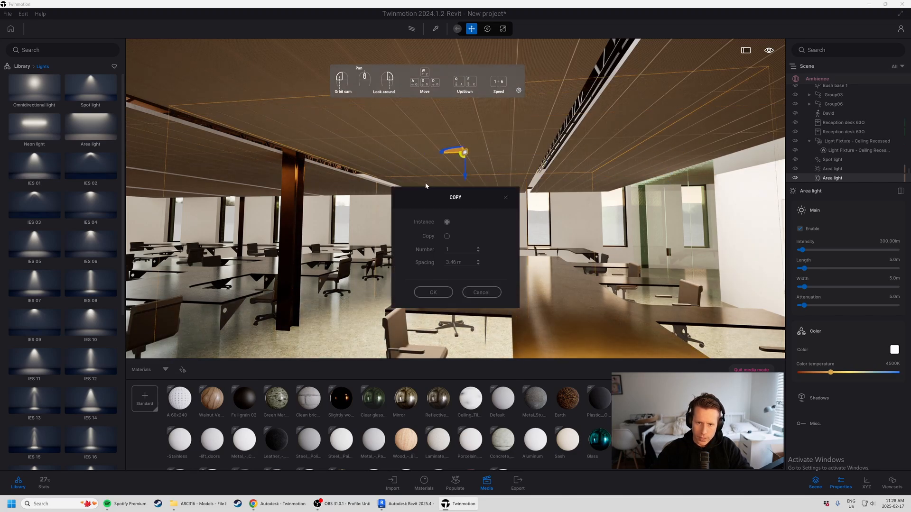
left_click(433, 293)
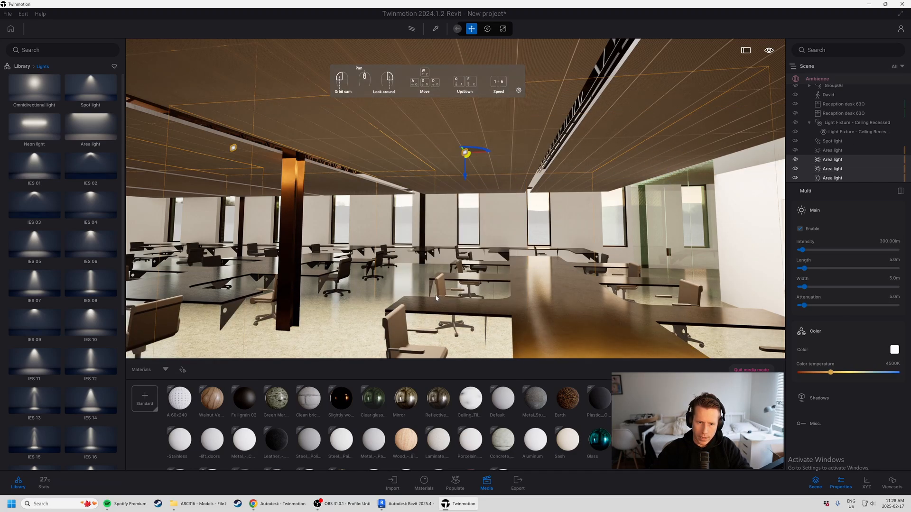
Step: Copy the area light under the rear ceiling panel as one instance, spaced 2.95 m, onto the neighbouring panel
key("a")
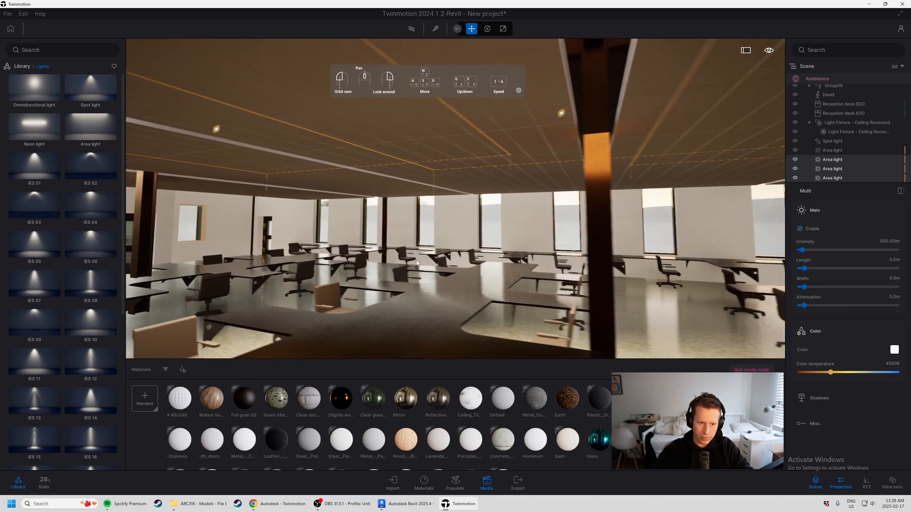
key("s")
key("a")
key("w")
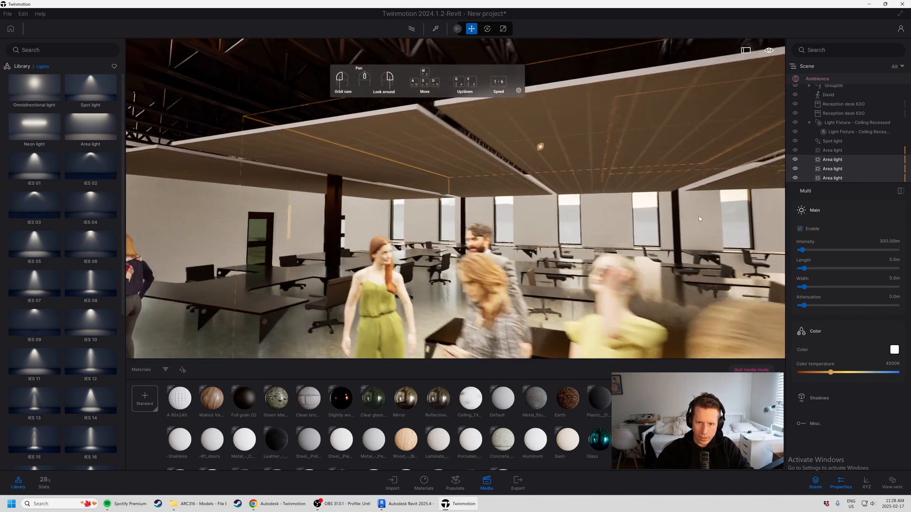
key("a")
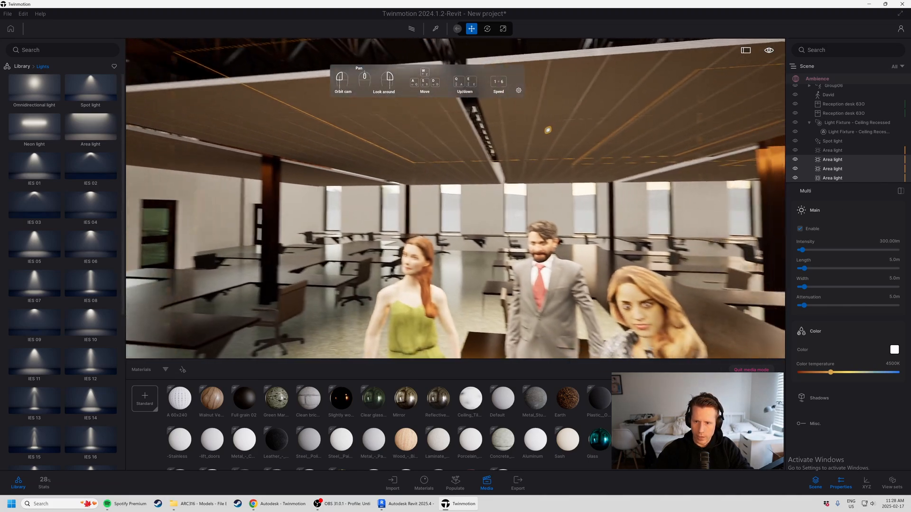
left_click(597, 129)
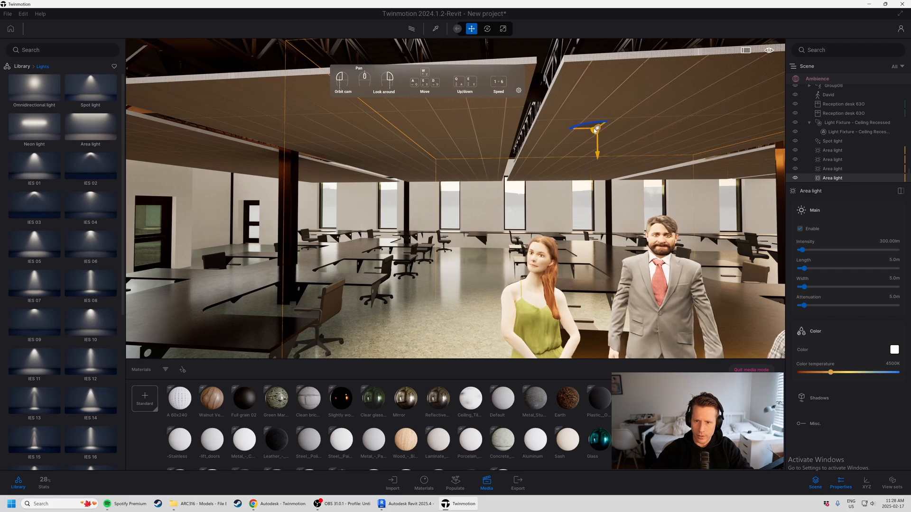
left_click_drag(607, 138, 370, 142)
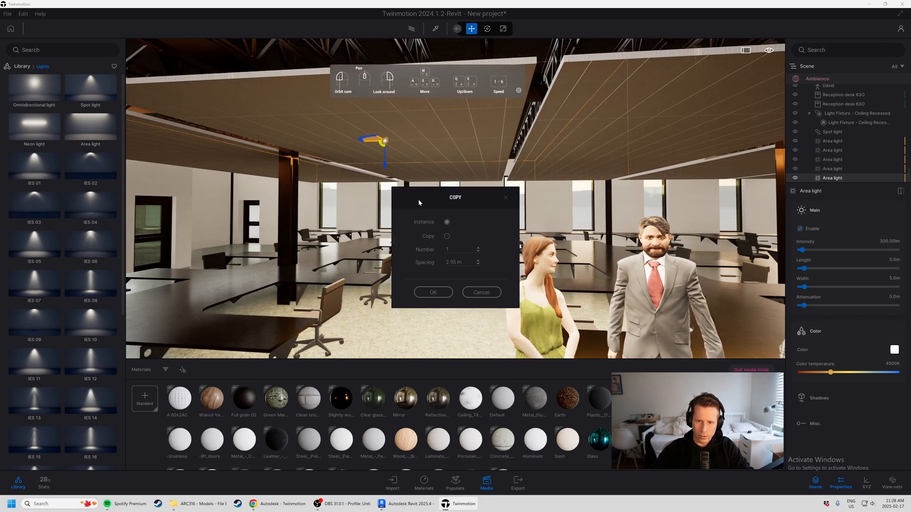
left_click(436, 296)
Step: Examine the area lighting on the ceiling panels, desks and group of people from across the office
key("d")
key("s")
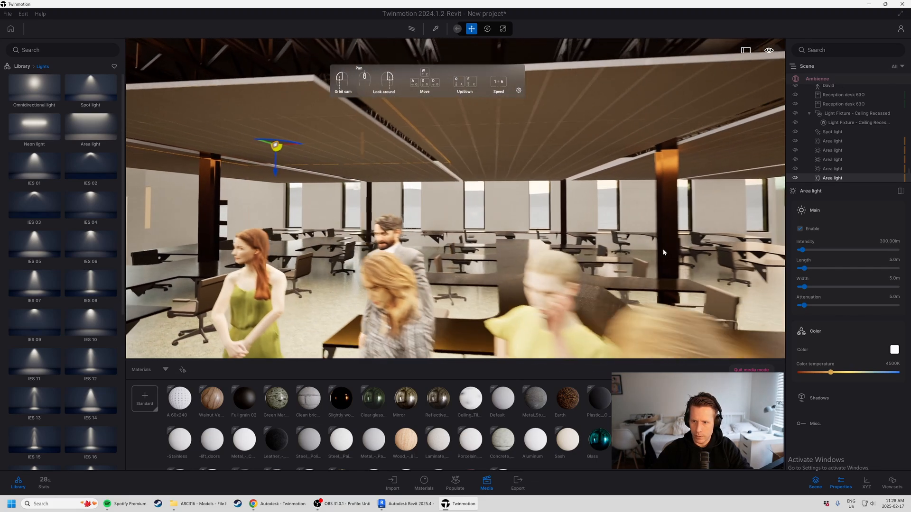
key("d")
right_click_drag(675, 256, 559, 256)
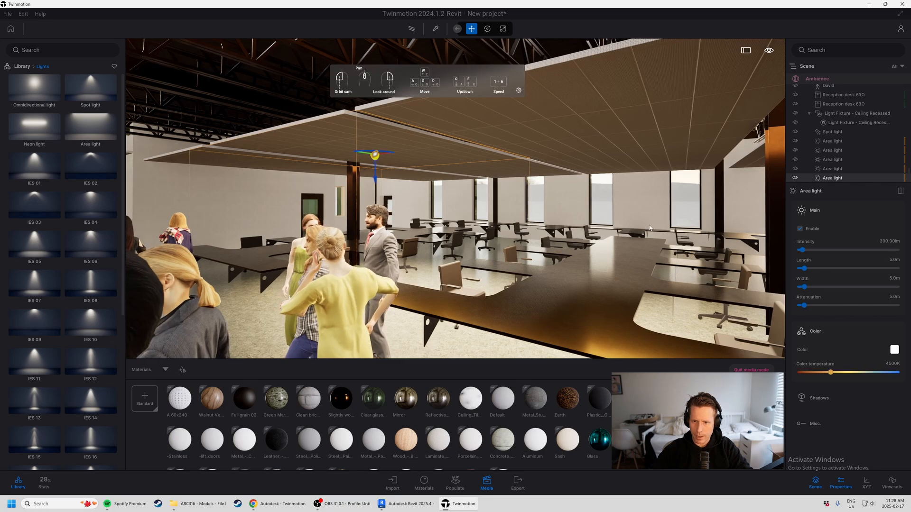
left_click(592, 297)
key("s")
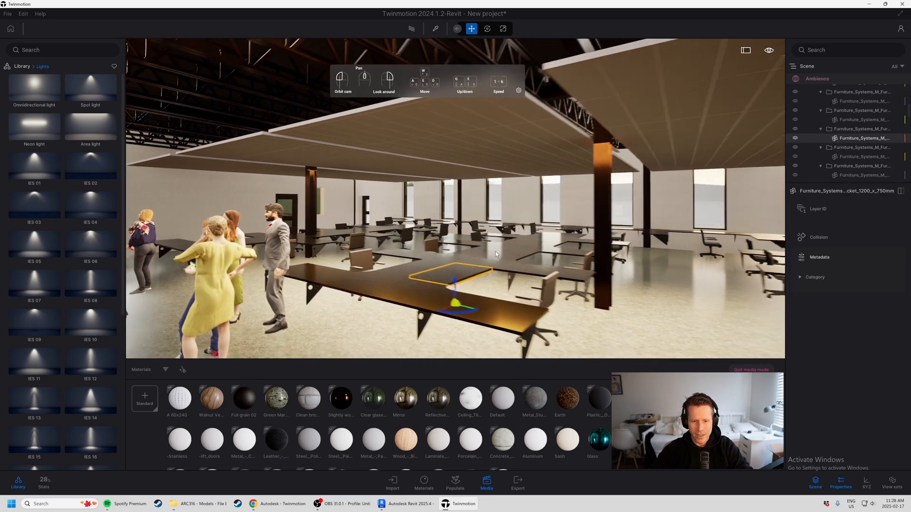
key("s")
key("d")
right_click_drag(768, 237, 713, 235)
key("d")
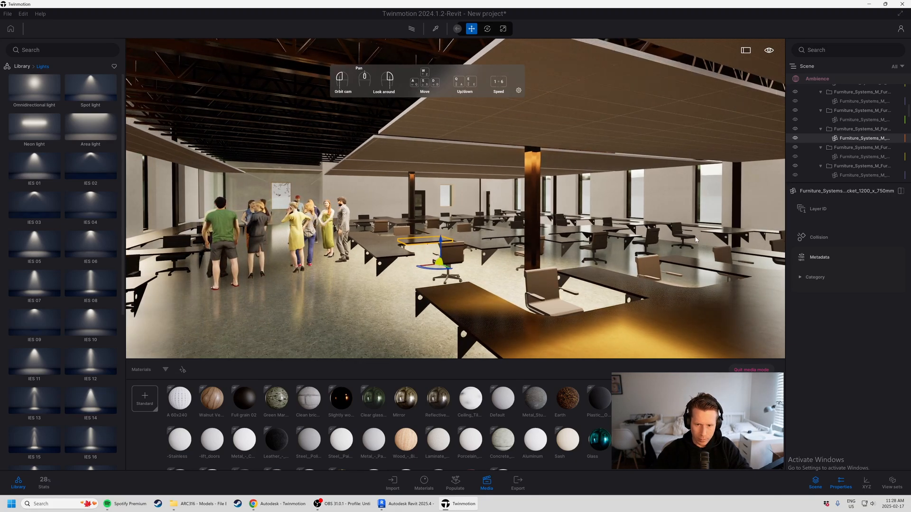
key("s")
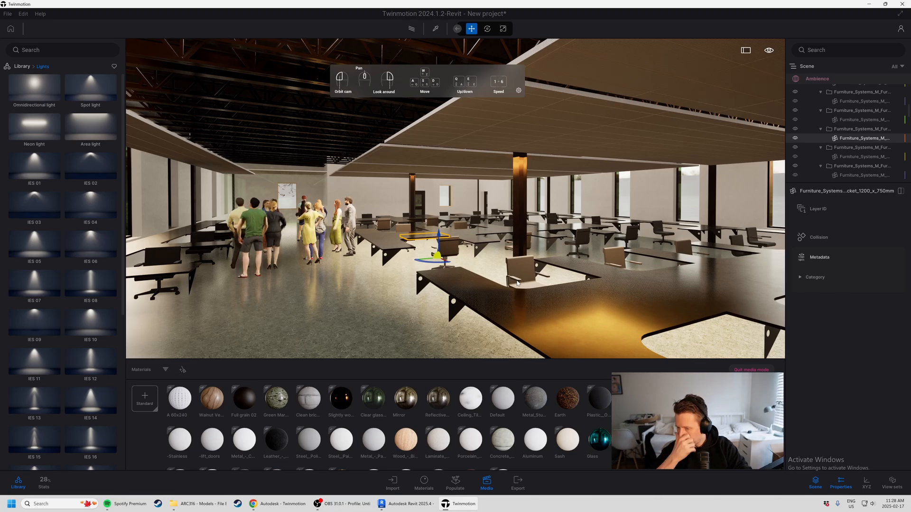
Step: Inspect the lit office through the glass partition behind the reception desk and from the open aisle
key("s")
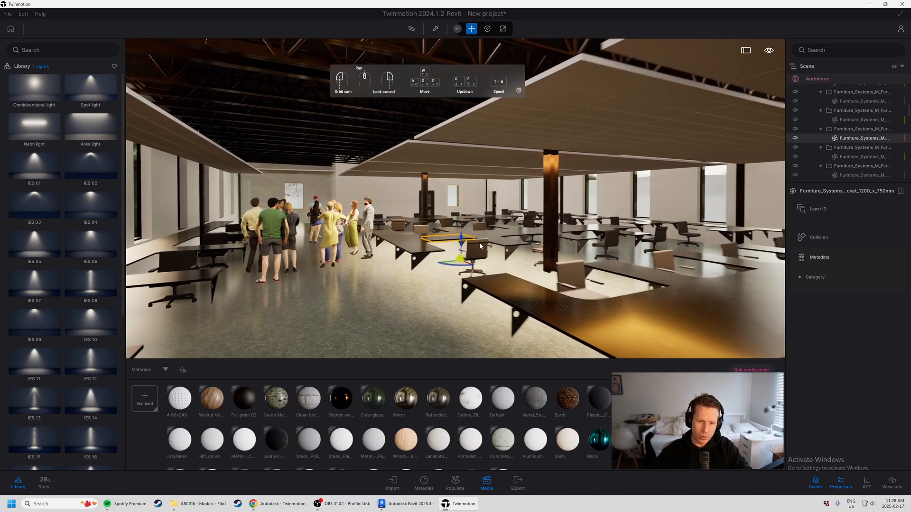
key("s")
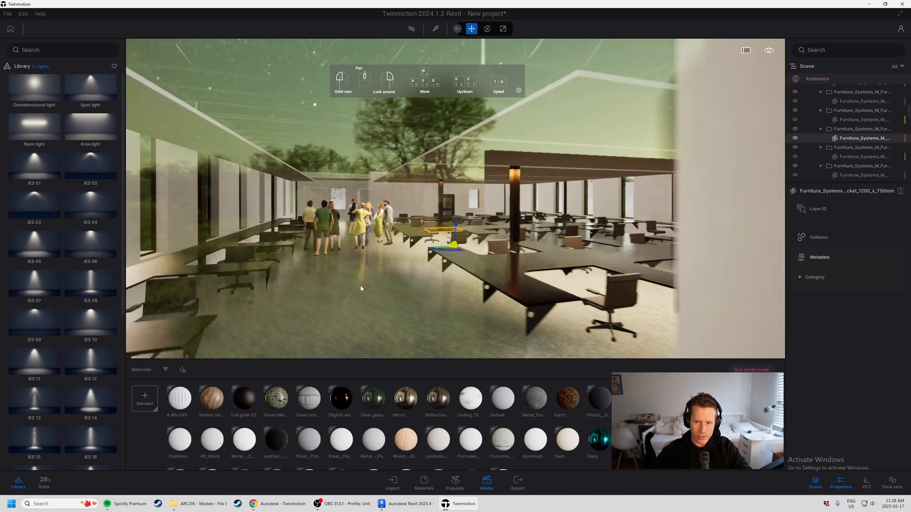
key("s")
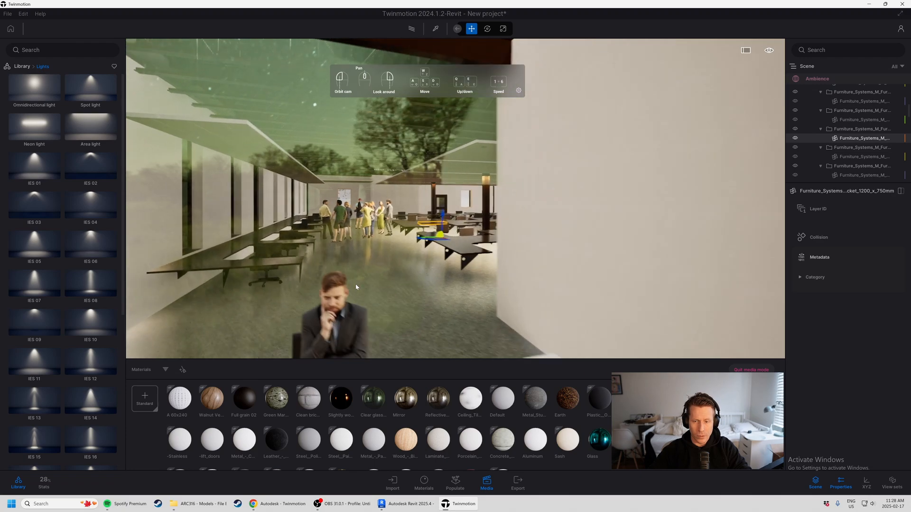
key("s")
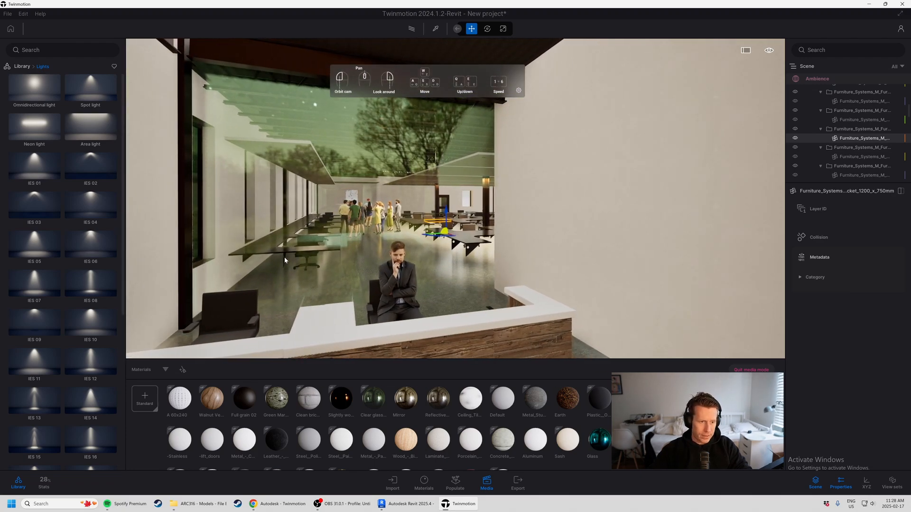
key("w")
key("d")
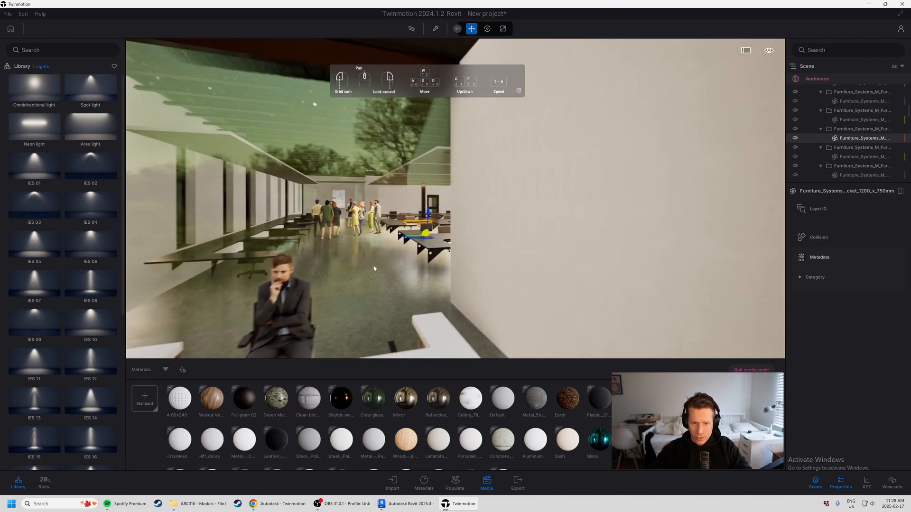
key("w")
key("a")
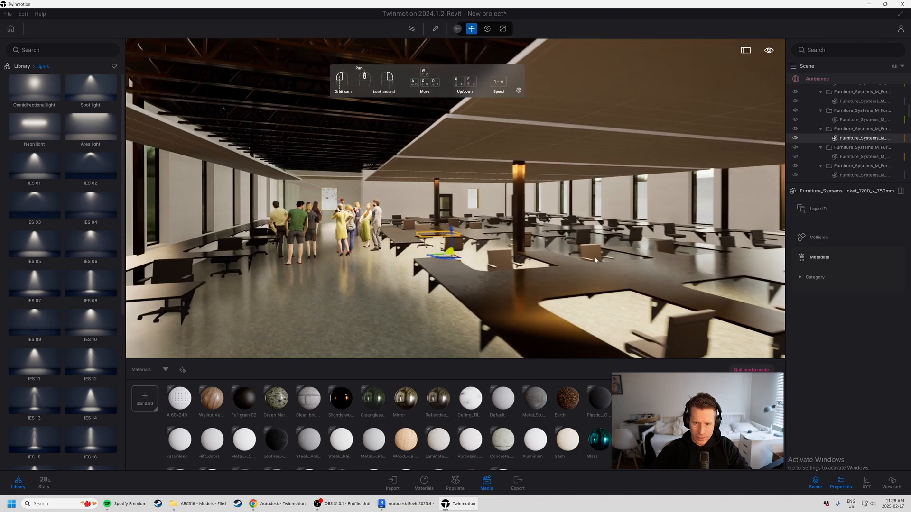
key("w")
key("a")
right_click_drag(595, 260, 631, 261)
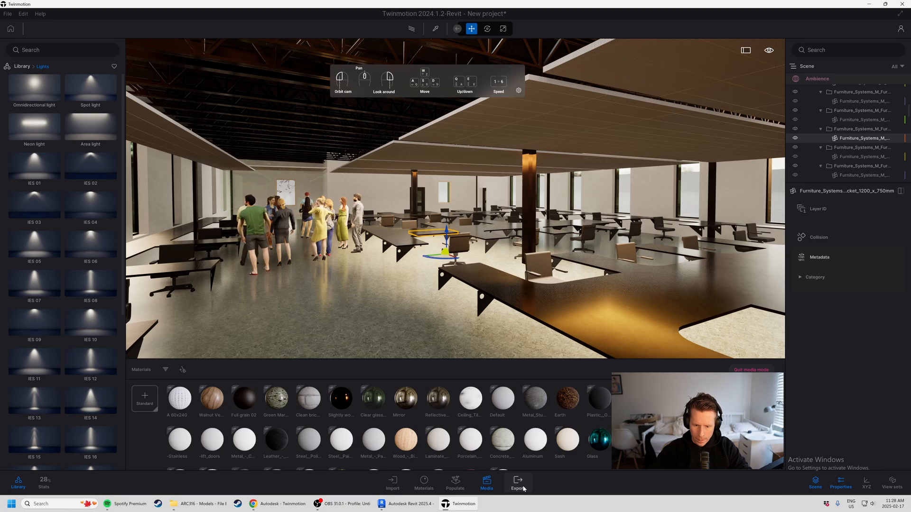
Step: Recall the saved Image1 and Image2 exterior views and preview Image2 with the Path Tracer
left_click(488, 485)
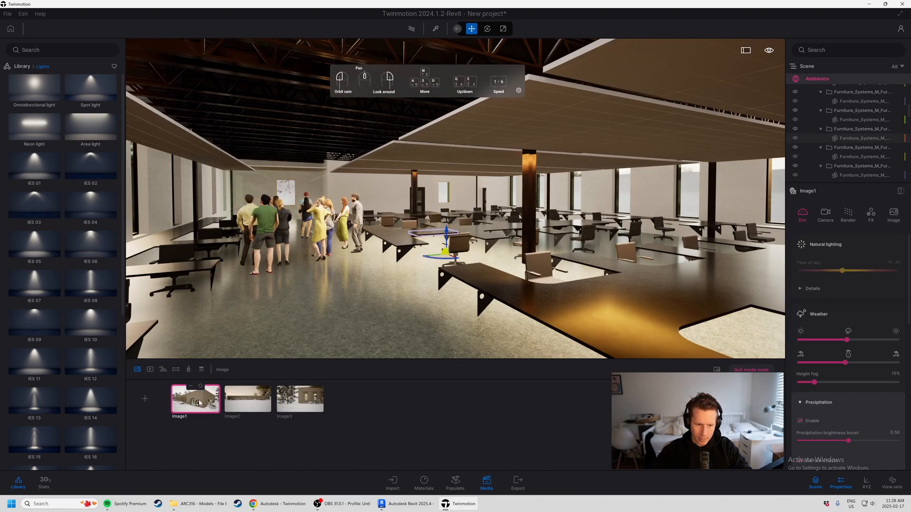
left_click(199, 397)
left_click(251, 406)
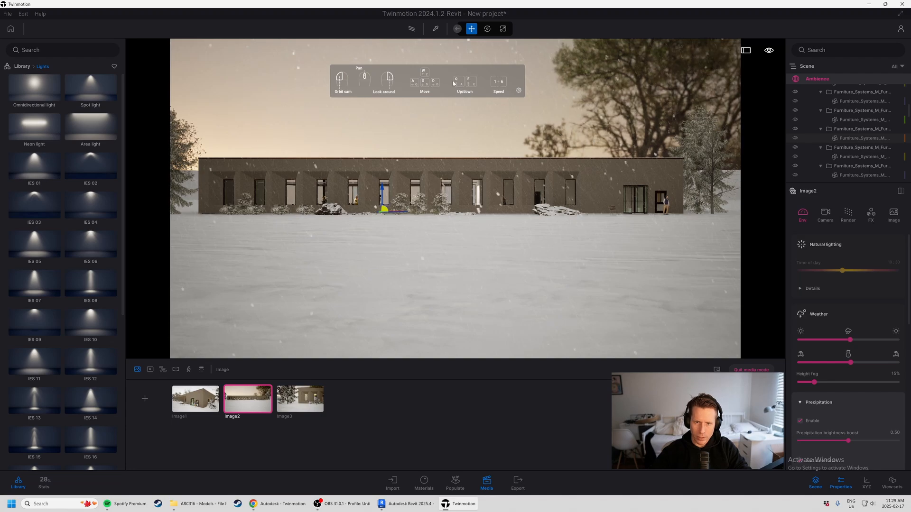
left_click(412, 29)
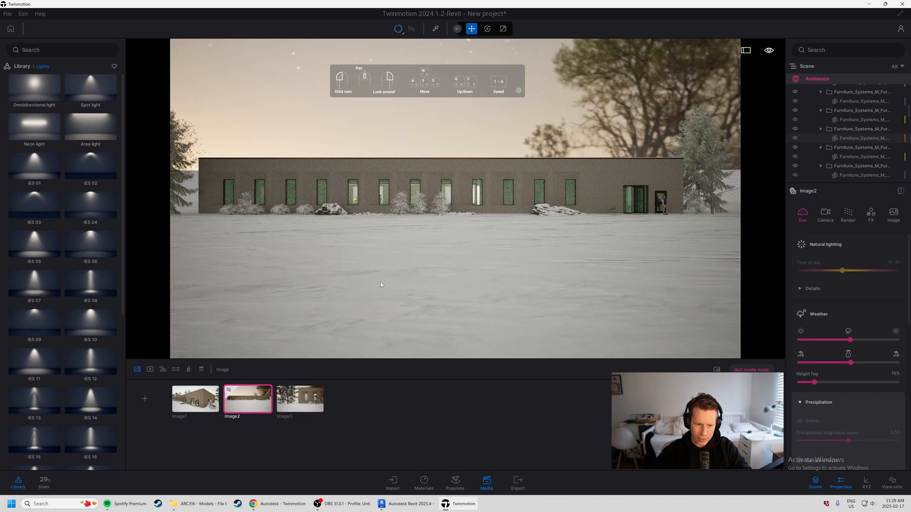
left_click(412, 29)
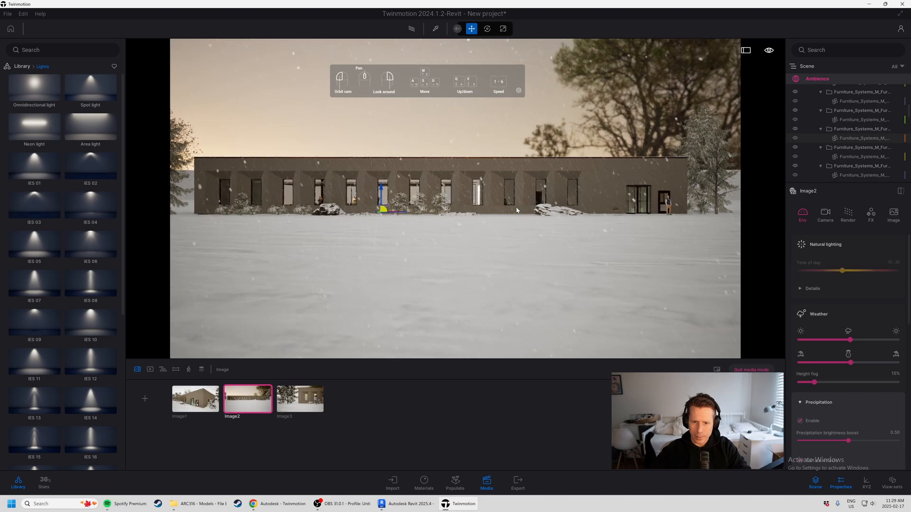
Step: Apply the Clear glass library material to the facade window panes and check it in the scene's materials
key("w")
key("d")
key("a")
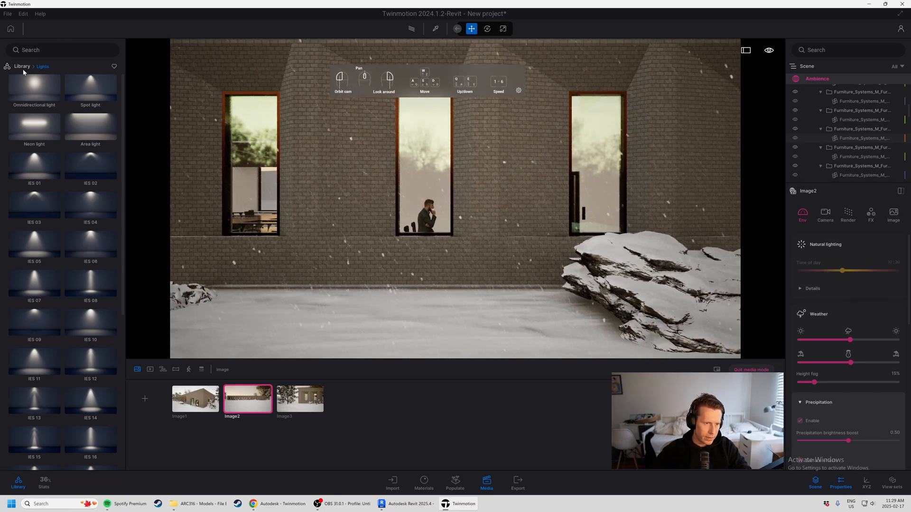
left_click(23, 67)
left_click(34, 91)
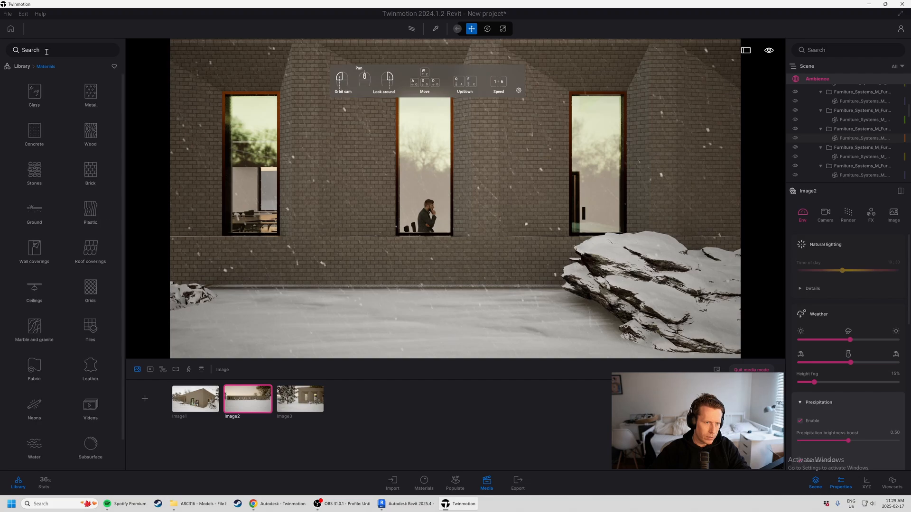
left_click(37, 93)
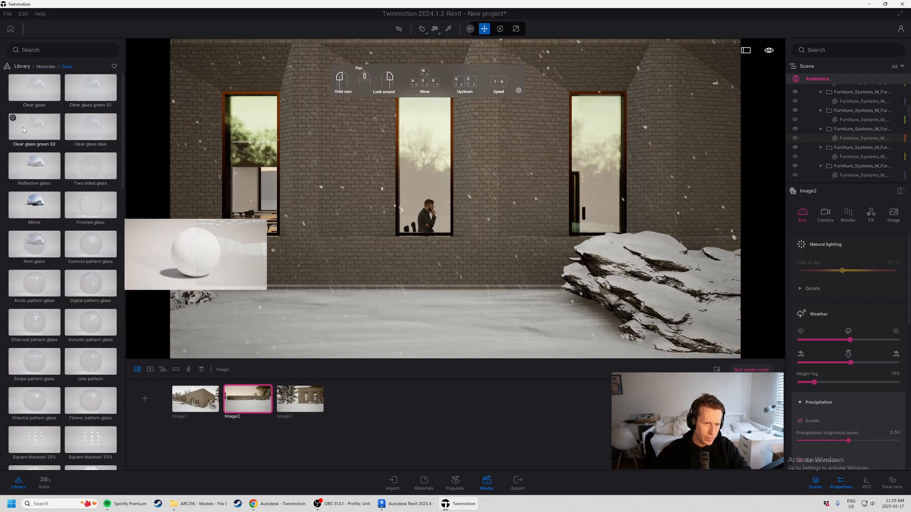
left_click_drag(41, 179, 429, 170)
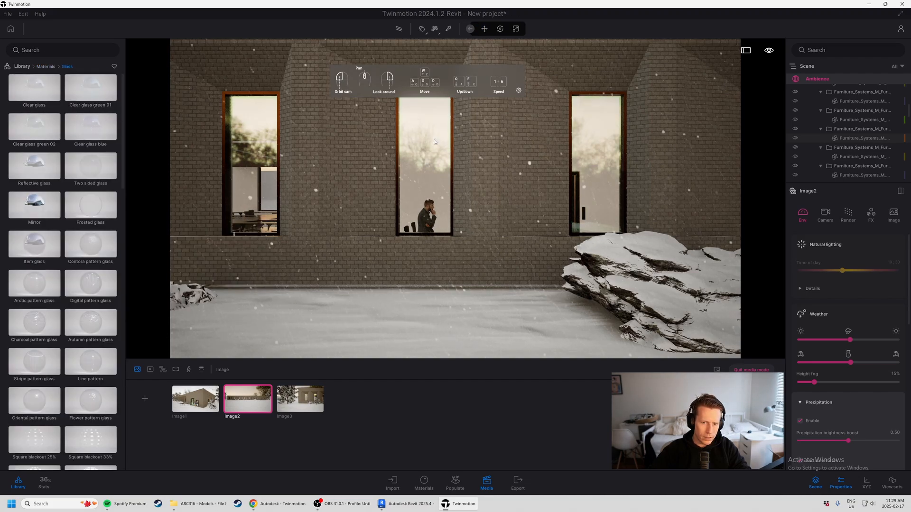
left_click(429, 170)
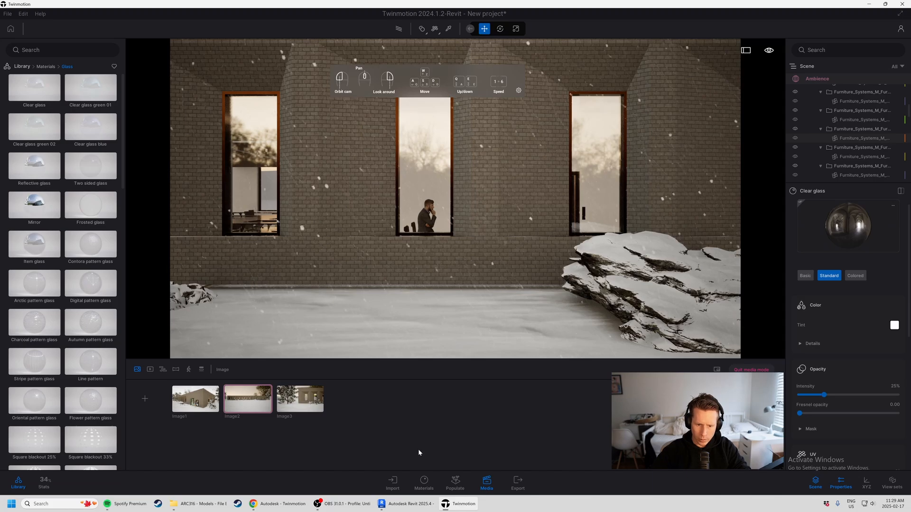
left_click(433, 484)
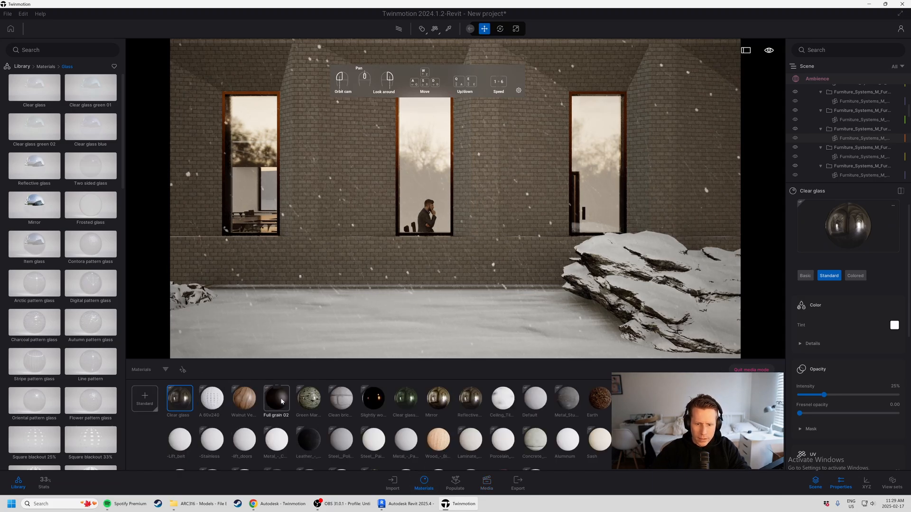
Step: Check the new window glass in the saved Image2, Image1 and Image3 exterior views
left_click(486, 484)
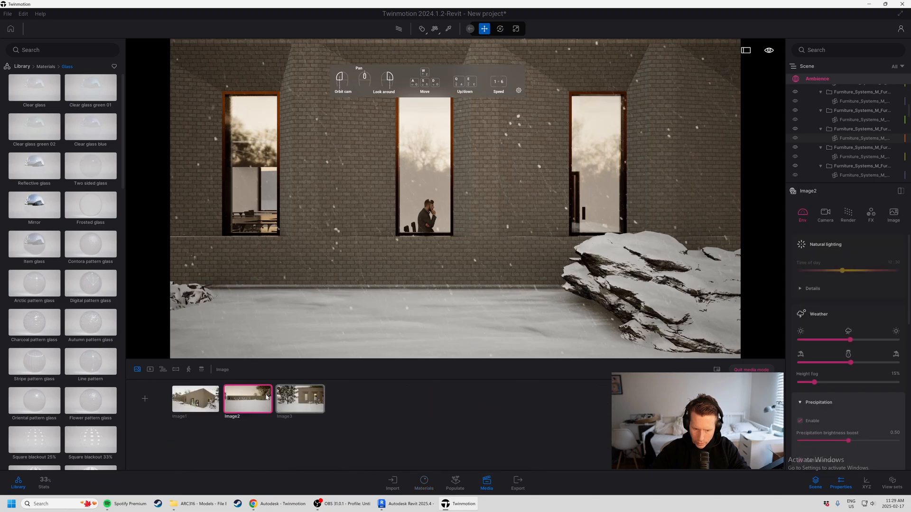
left_click(242, 401)
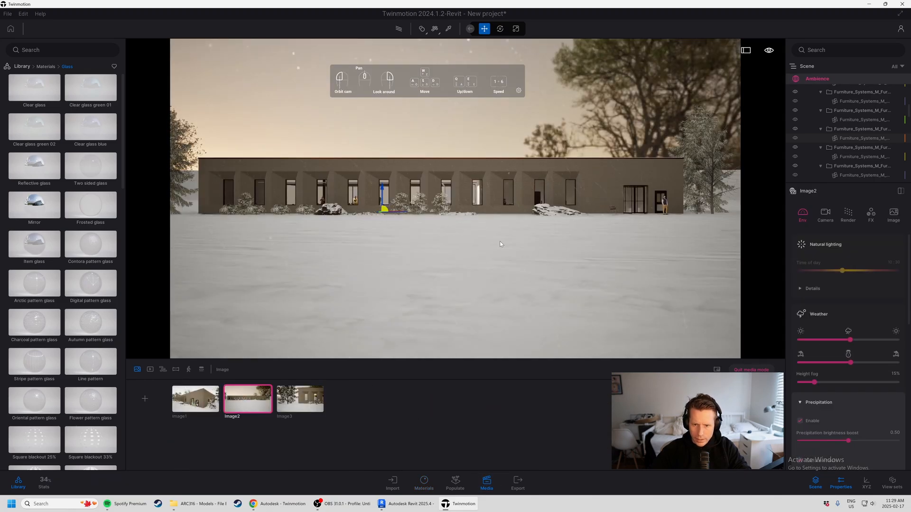
left_click(196, 399)
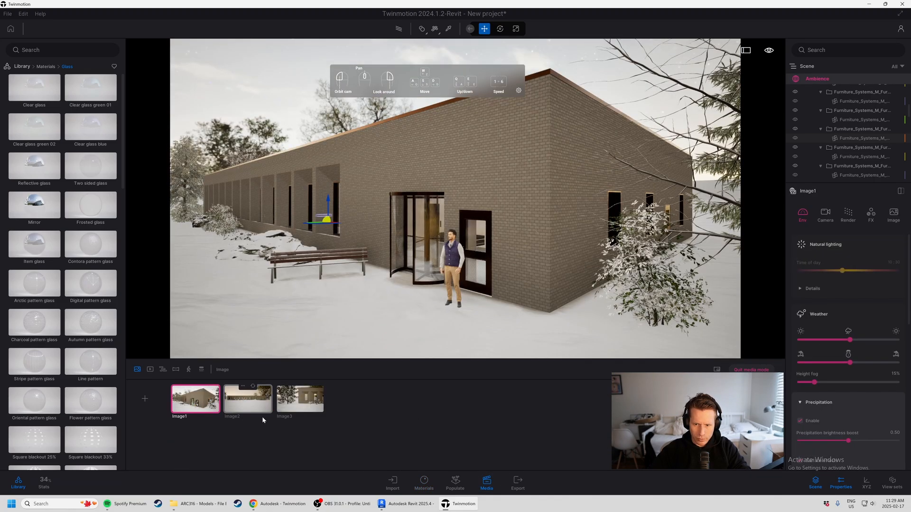
left_click(297, 401)
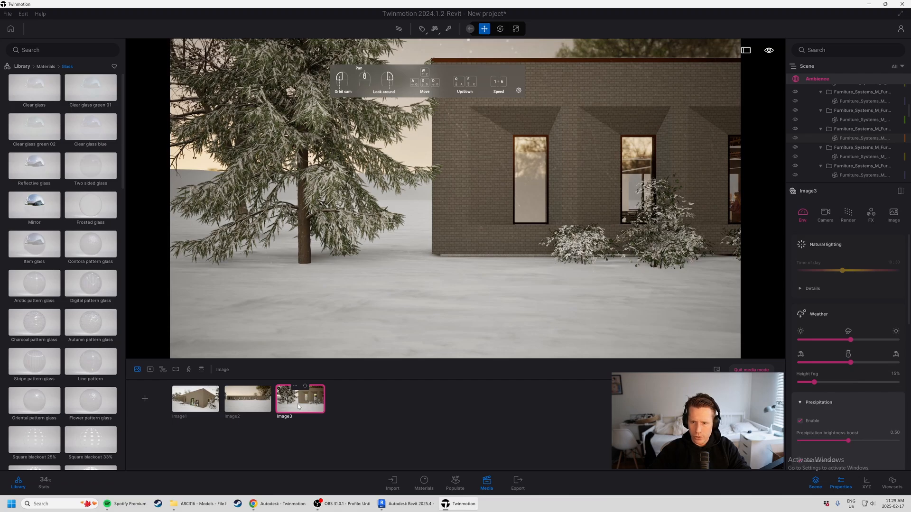
key("d")
key("a")
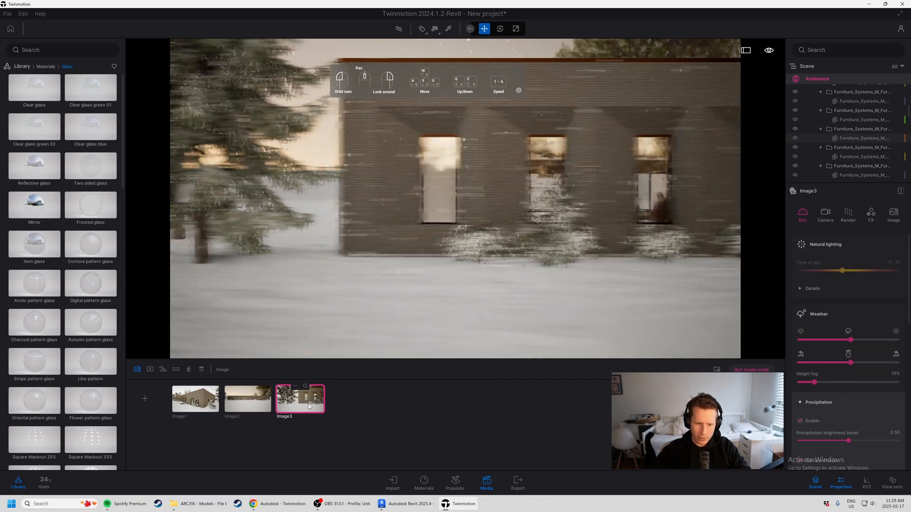
key("a")
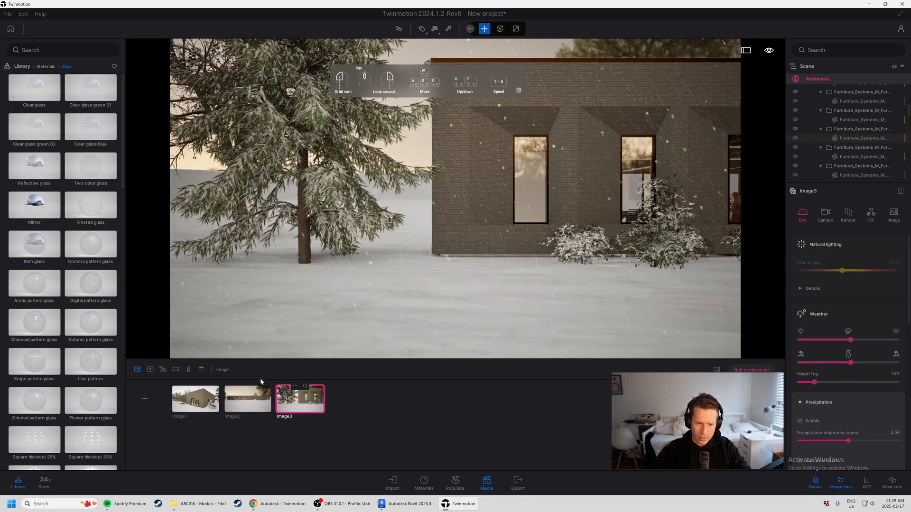
Step: Create a video with a first keyframe at the Image3 tree view and a second along the facade at the entrance corner
left_click(150, 371)
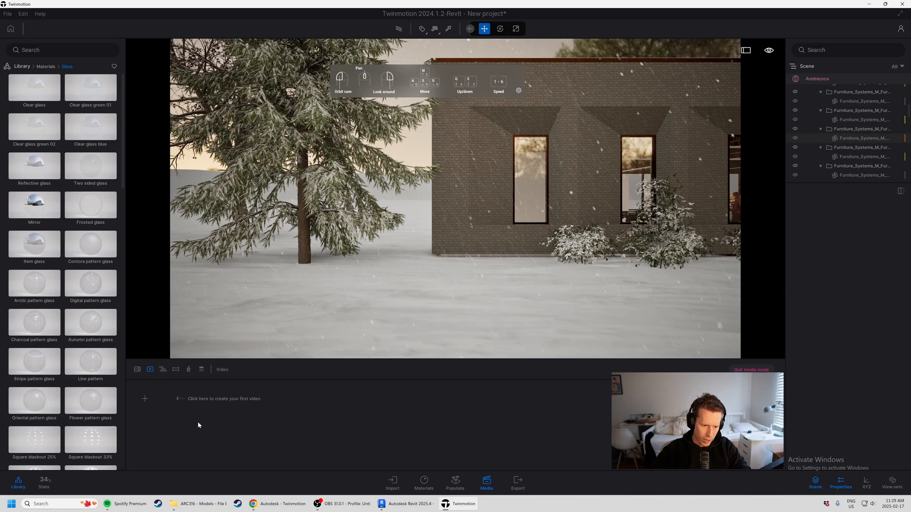
left_click(144, 400)
key("d")
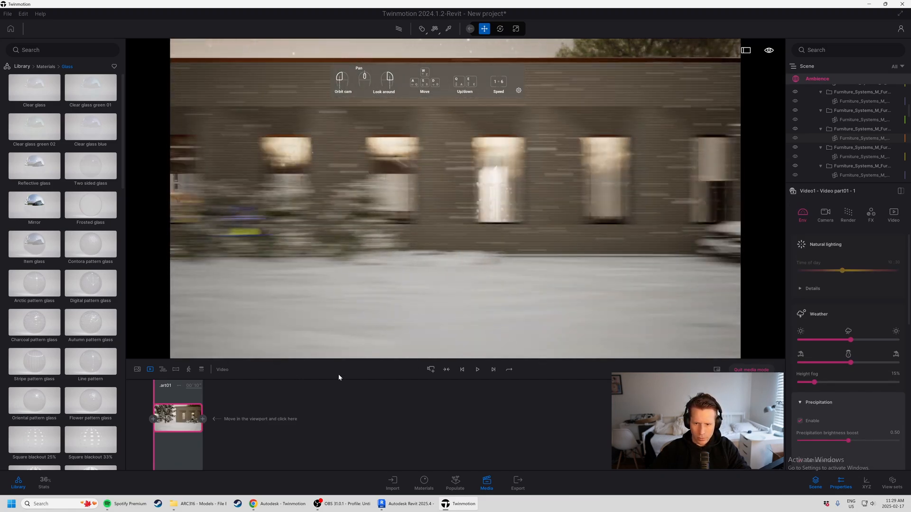
key("d")
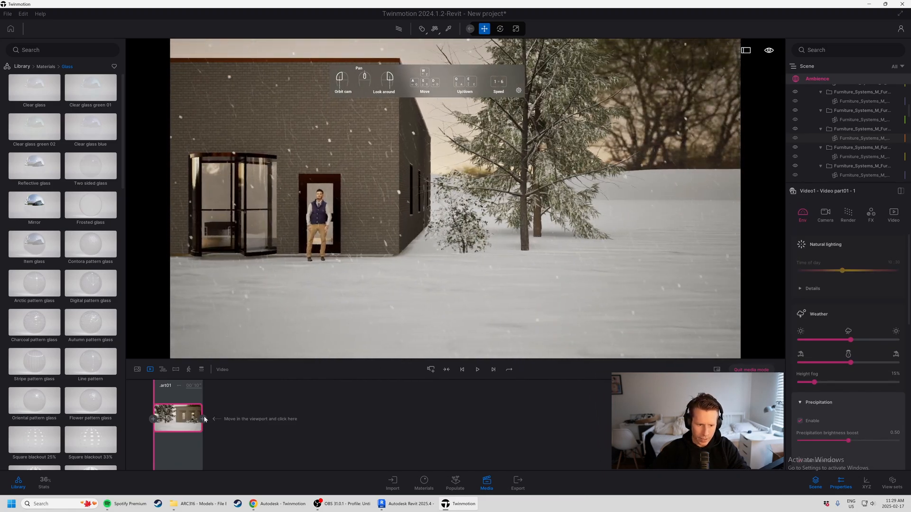
left_click(204, 419)
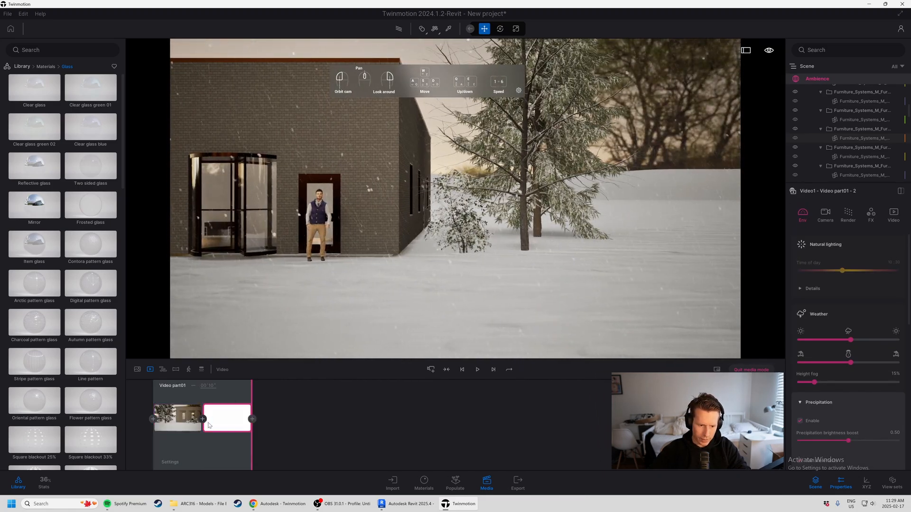
Step: Edit the duration of the video part and play back the camera move
left_click(207, 385)
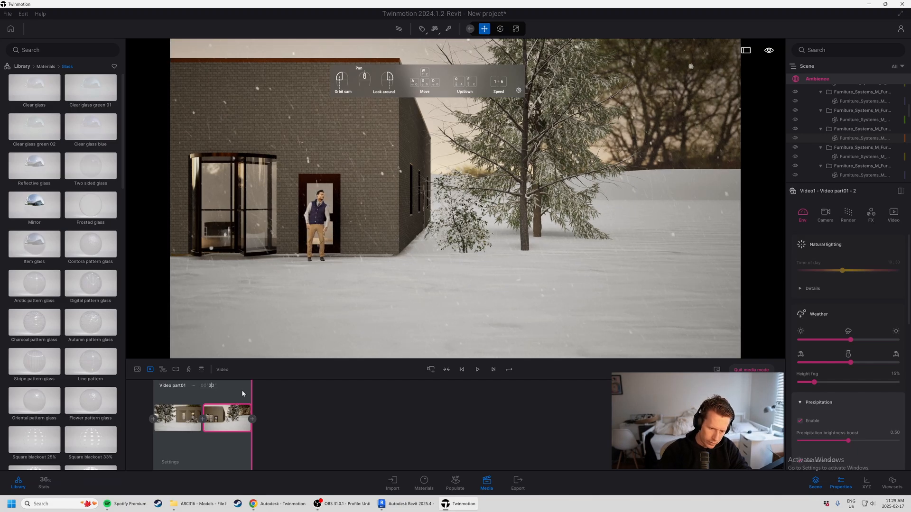
left_click(478, 369)
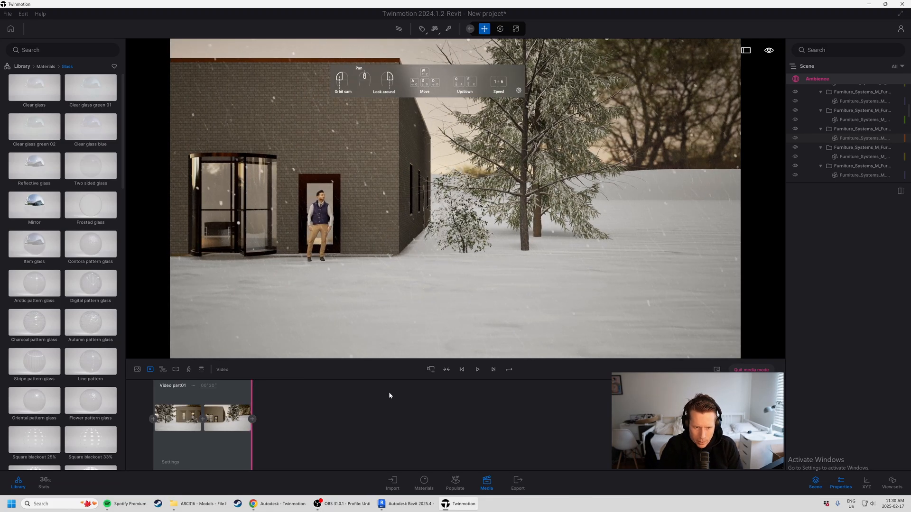
Step: Recall the saved Image1 view and browse the indoor HDRI environments in the library
left_click(137, 369)
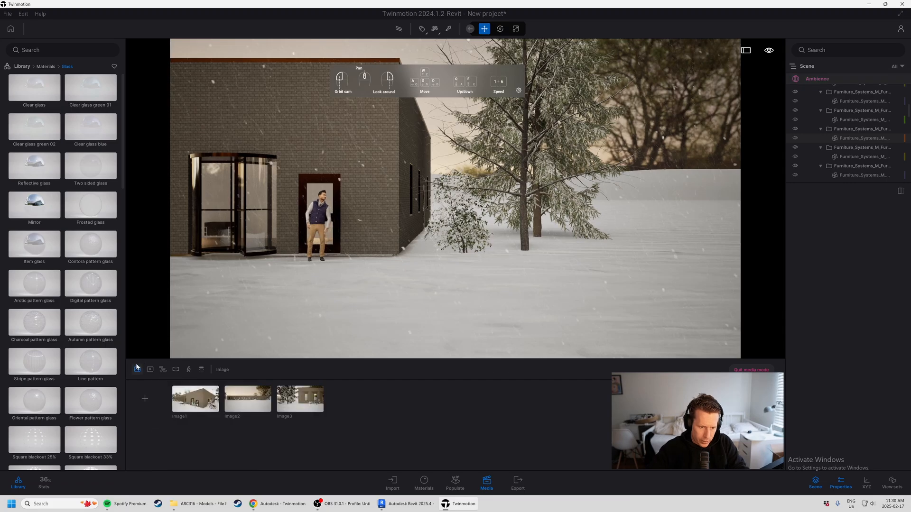
left_click(195, 398)
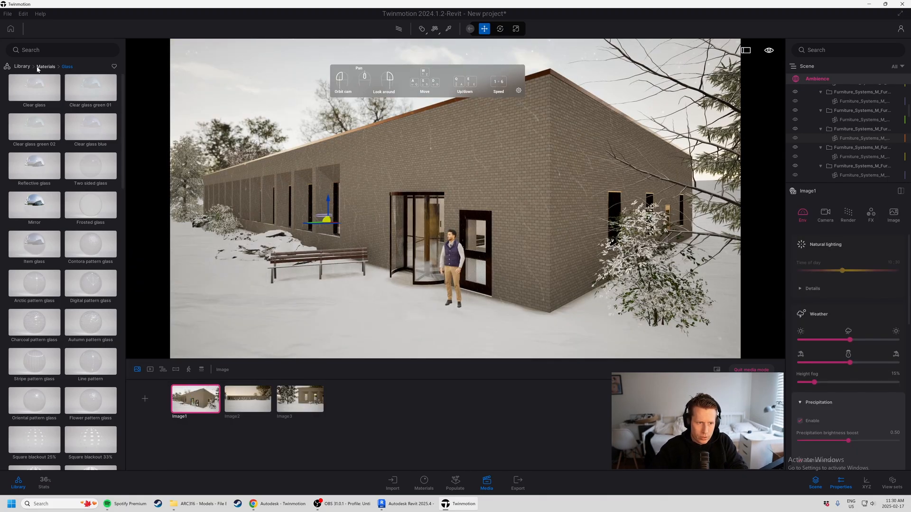
left_click(22, 67)
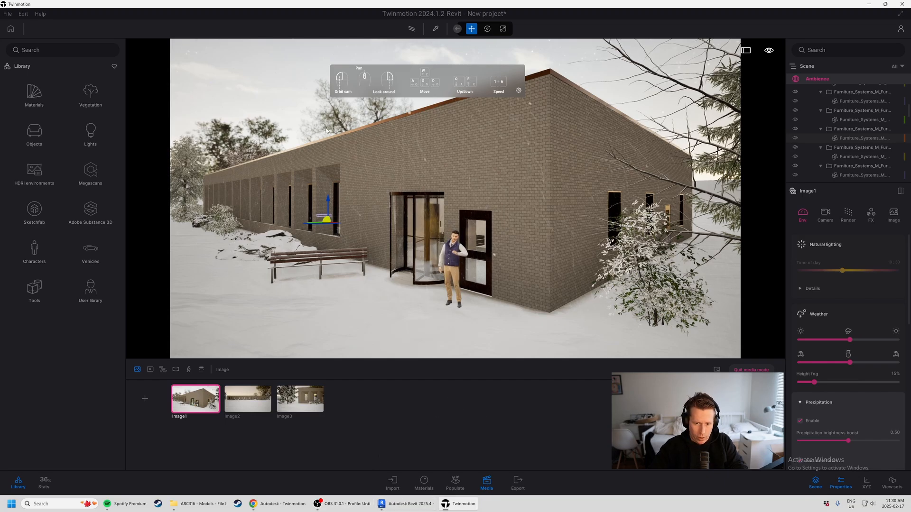
left_click(236, 69)
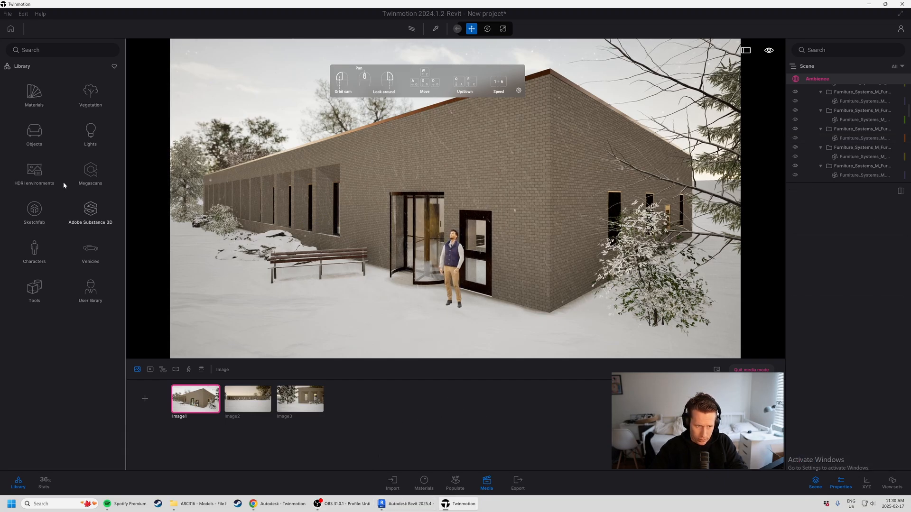
left_click(38, 168)
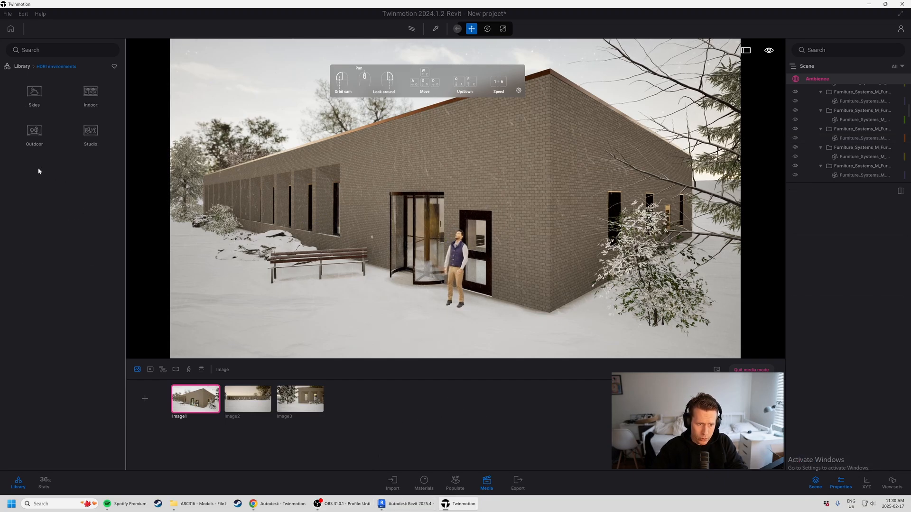
left_click(92, 83)
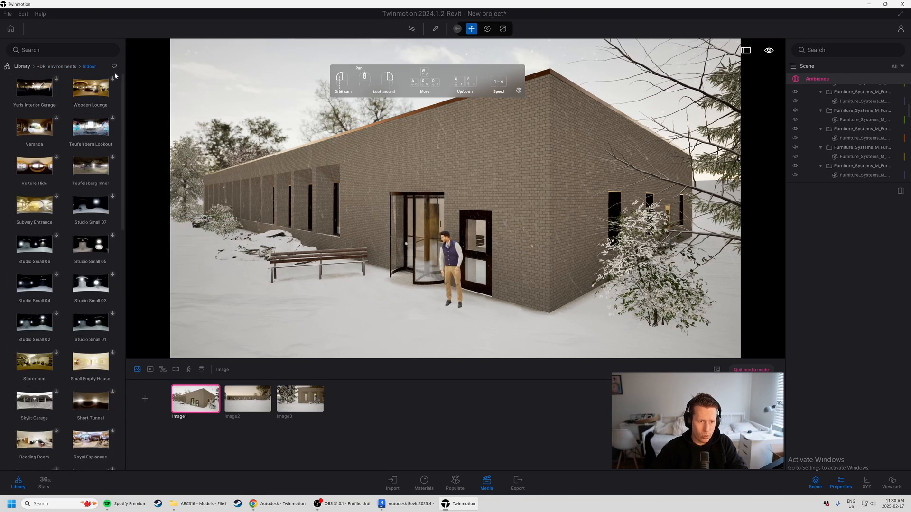
left_click(47, 67)
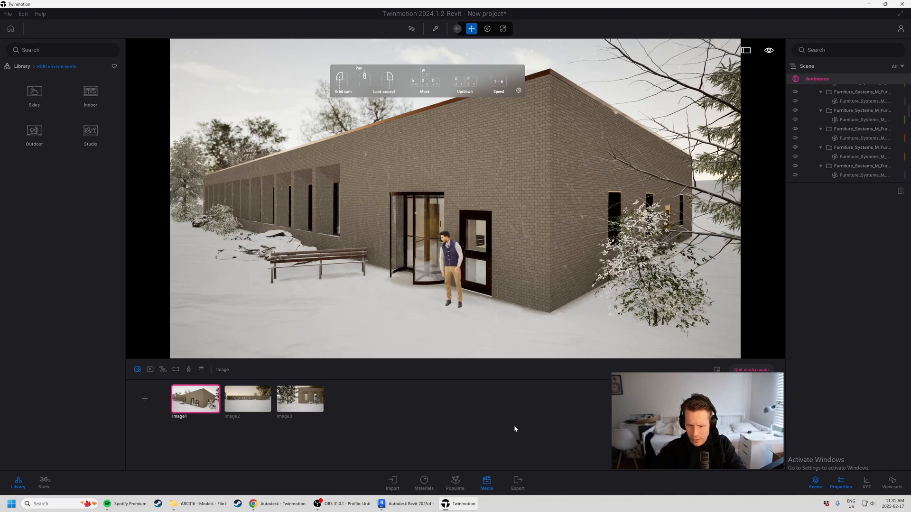
Step: Choose Image1, Image2 and Image3 for local image export in PNG format
left_click(523, 483)
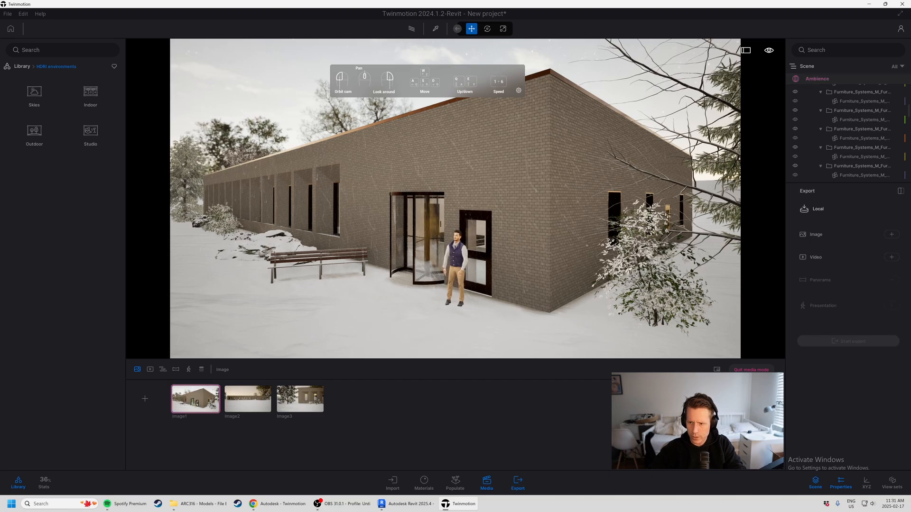
left_click(821, 237)
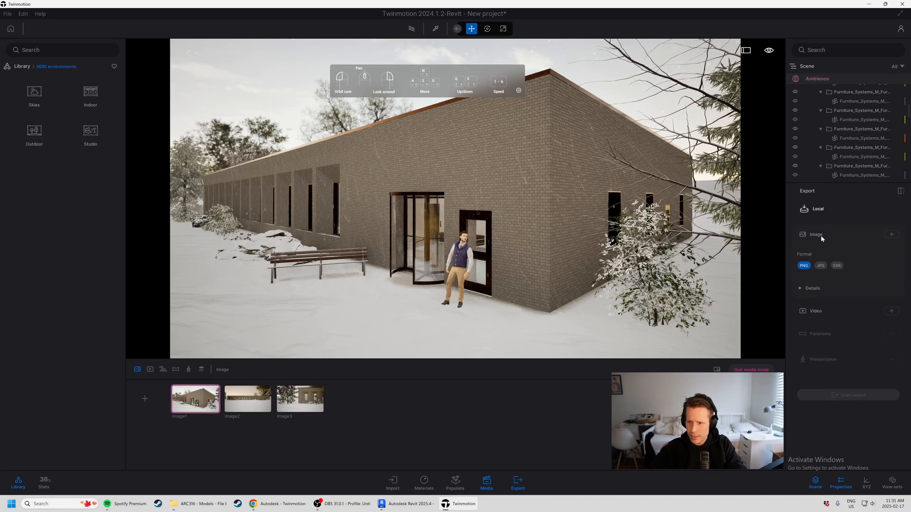
left_click(892, 234)
key("Escape")
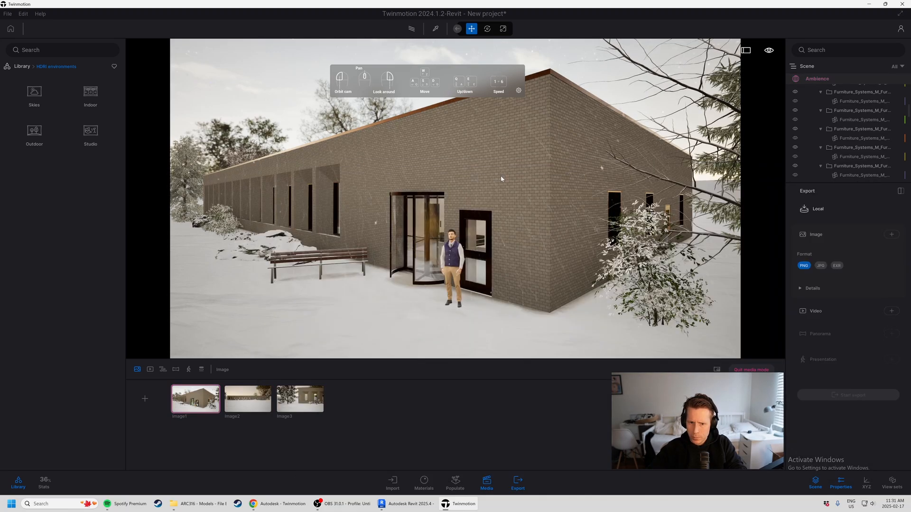
left_click(891, 234)
left_click(293, 231)
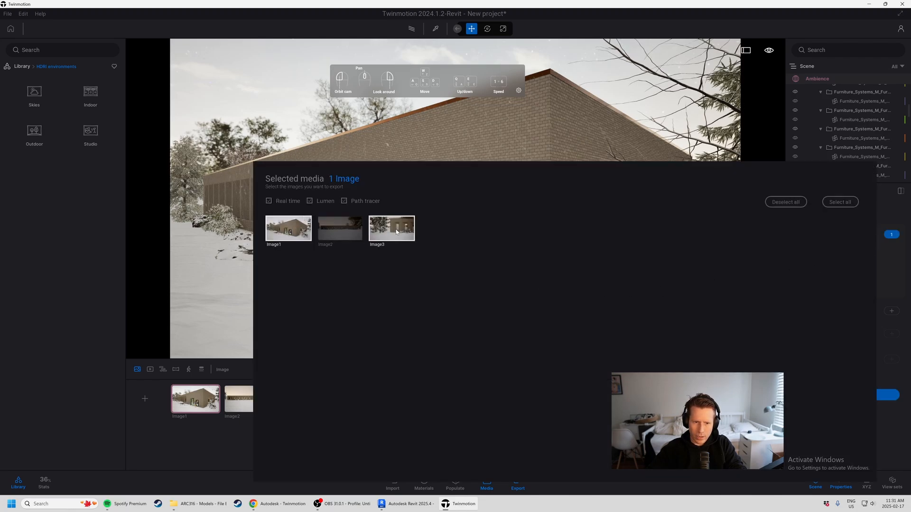
left_click(340, 228)
left_click(891, 312)
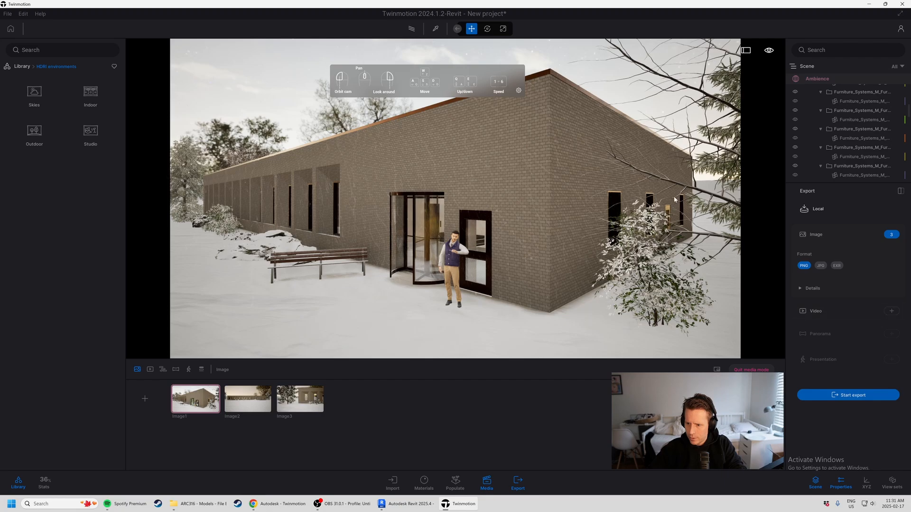
Step: Check the export folder prompt, cancel it and examine the detailed image export options
left_click(851, 396)
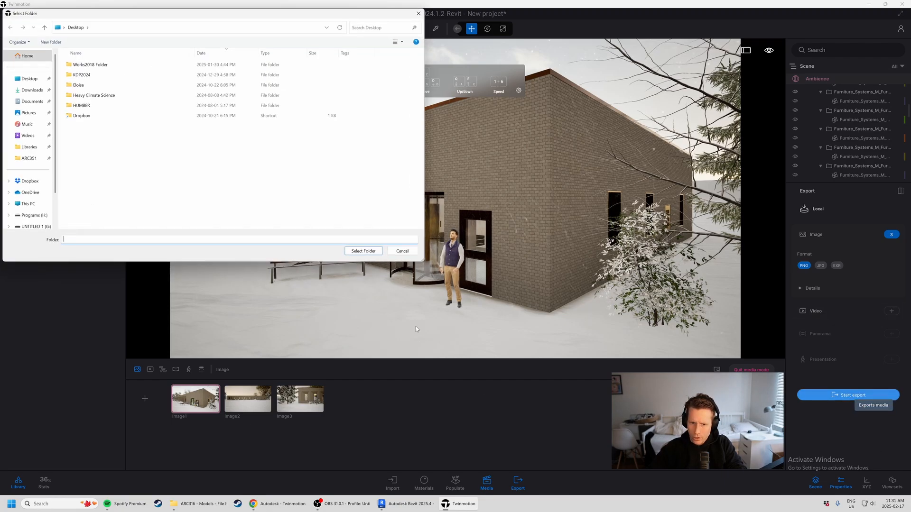
left_click(400, 251)
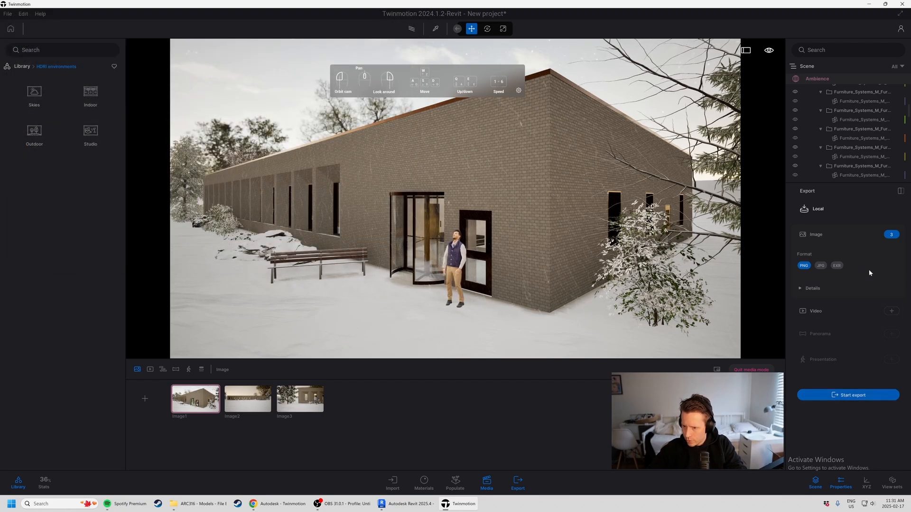
left_click(813, 289)
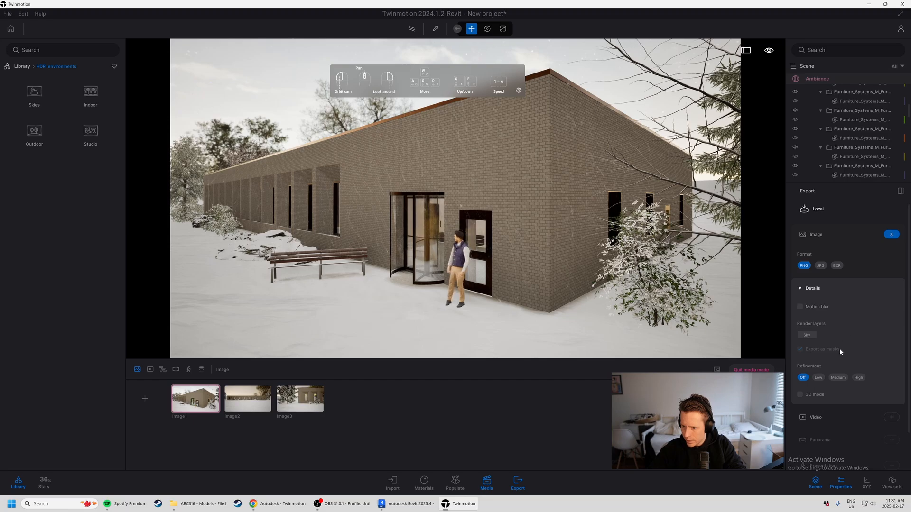
scroll(838, 349, "down", 1)
scroll(829, 359, "up", 1)
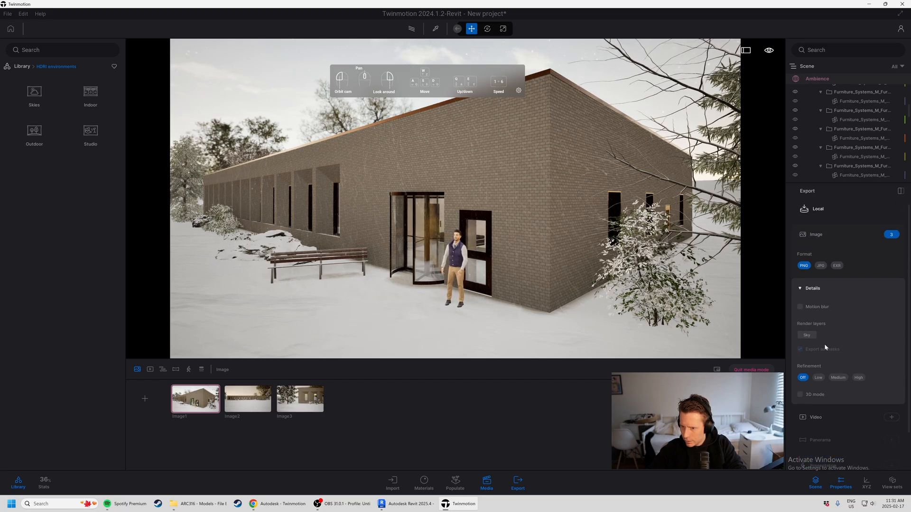
scroll(837, 362, "down", 1)
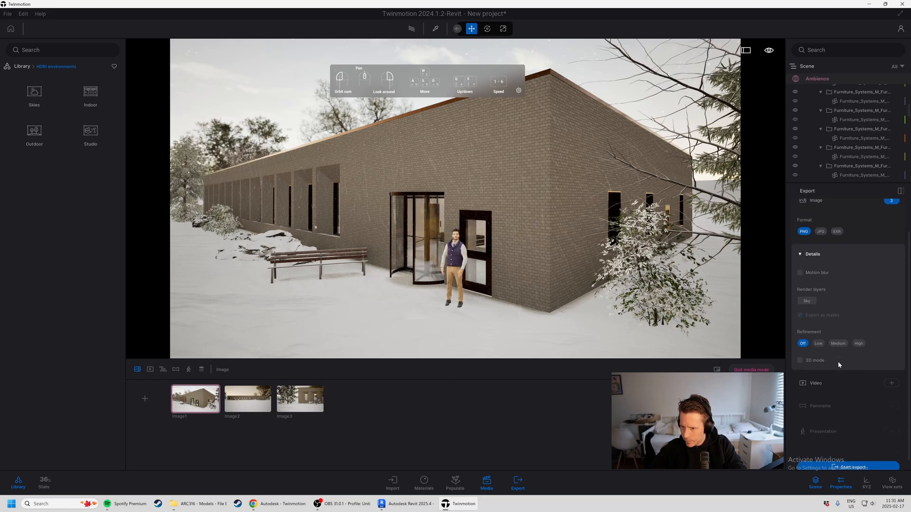
Step: Set the output size of Image1 to a width of 3840 and a height of 2160
left_click(195, 399)
scroll(849, 332, "down", 5)
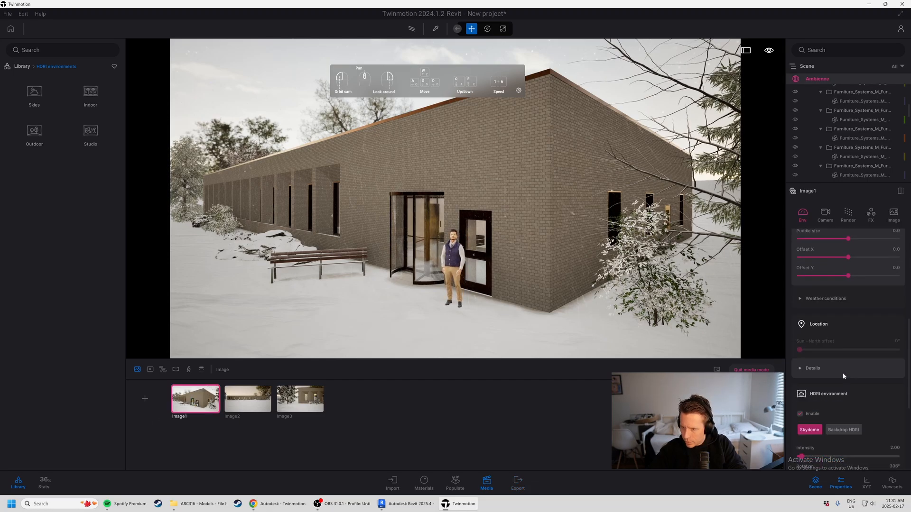
left_click(893, 214)
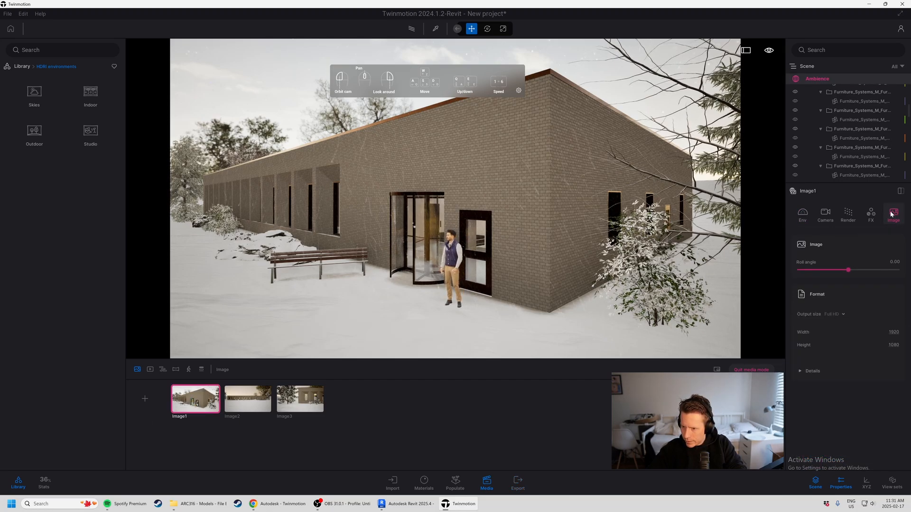
left_click(887, 333)
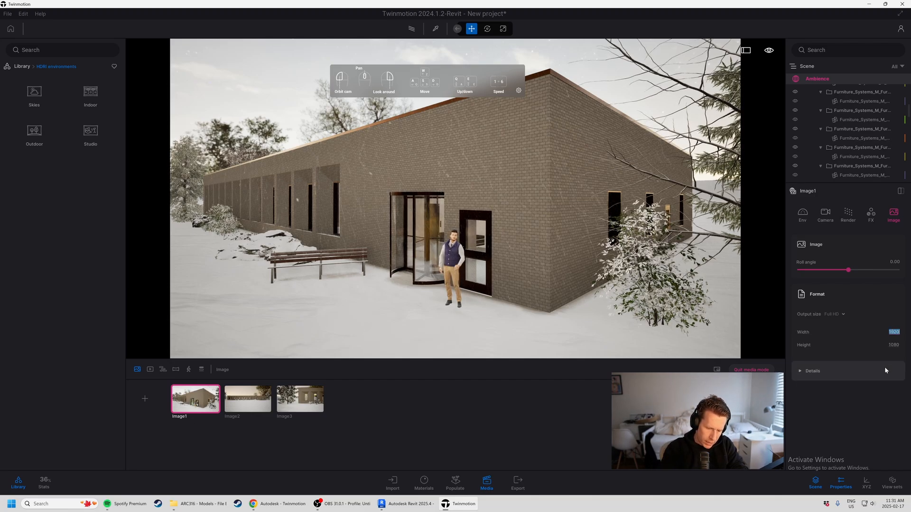
type("3840")
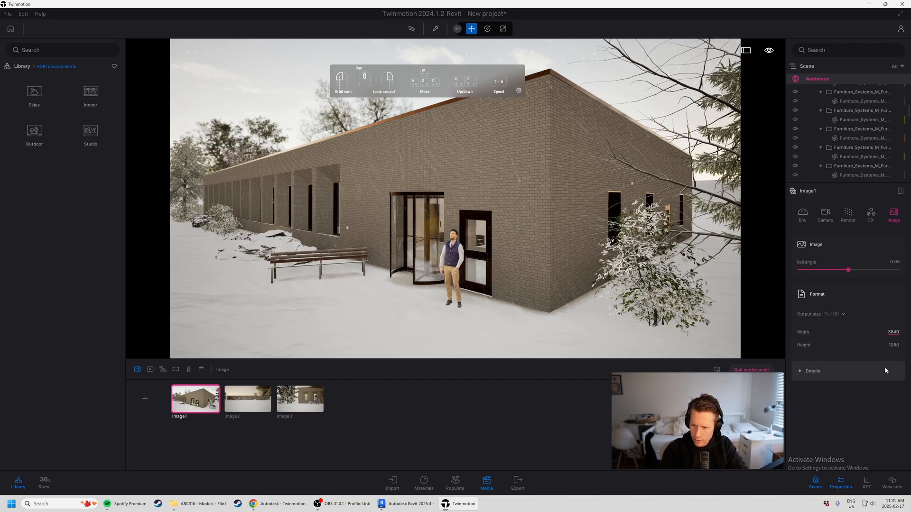
key("Tab")
key("Tab")
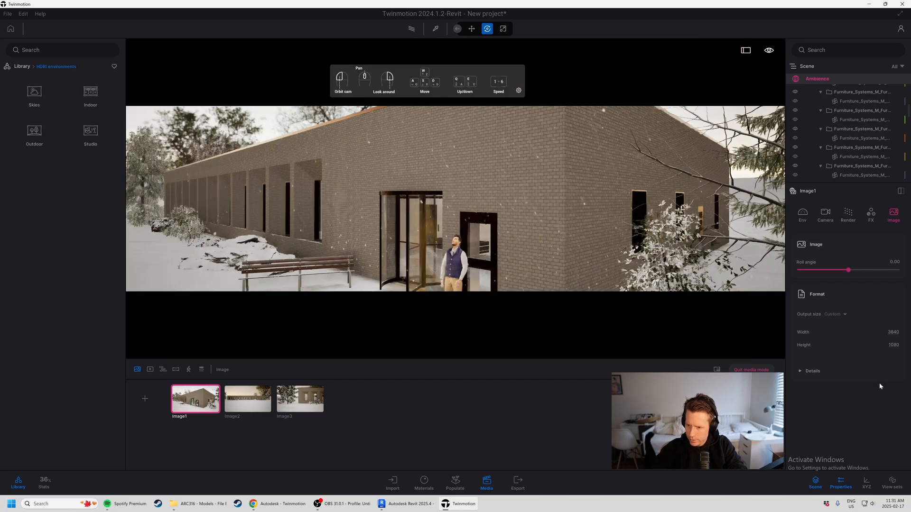
type("2160")
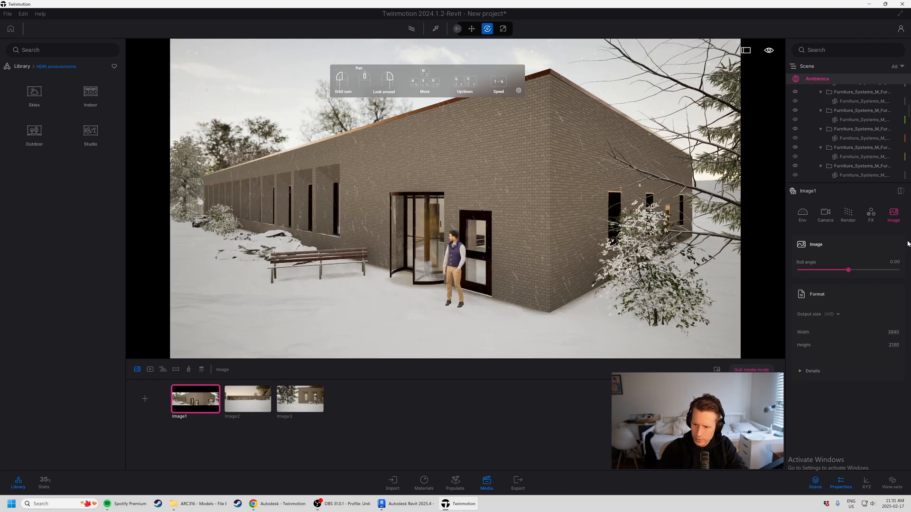
key("Return")
Step: Set the output size of Image2 to a width of 3840 and a height of 2160
left_click(252, 401)
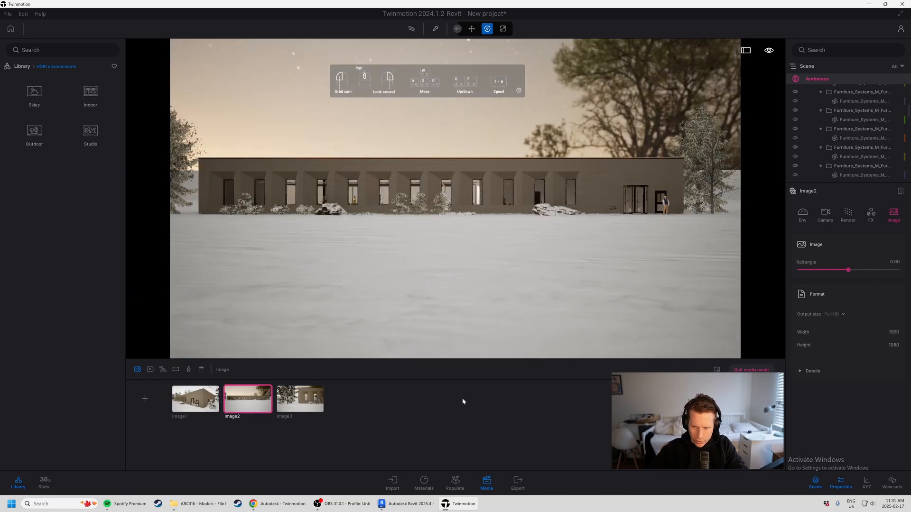
left_click(895, 332)
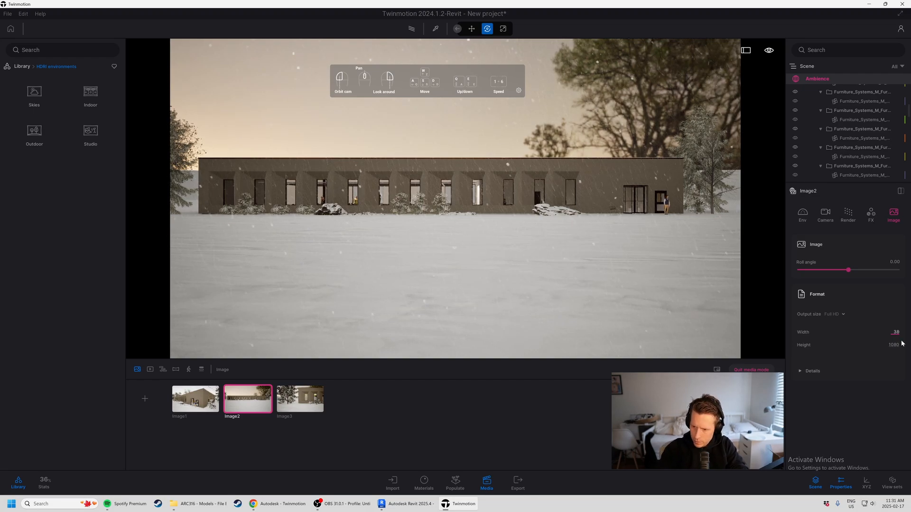
type("3840")
key("Return")
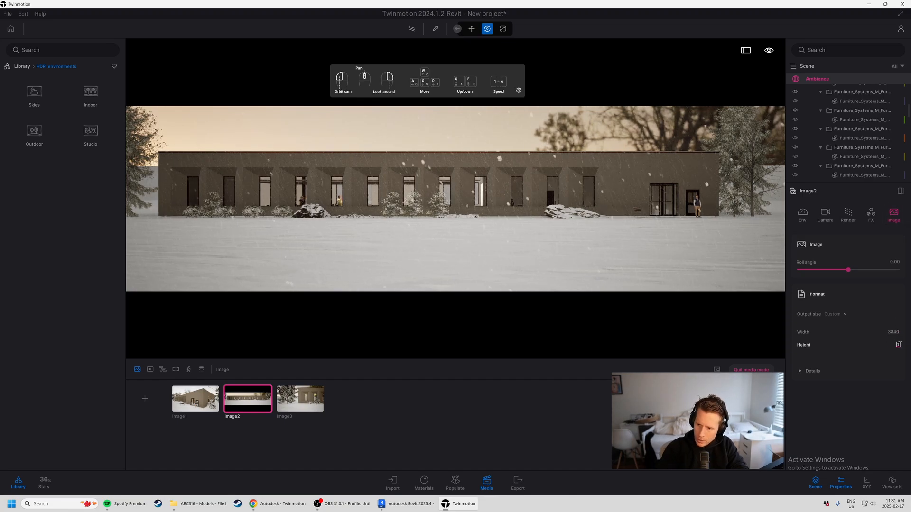
left_click(899, 344)
type("2160")
key("Return")
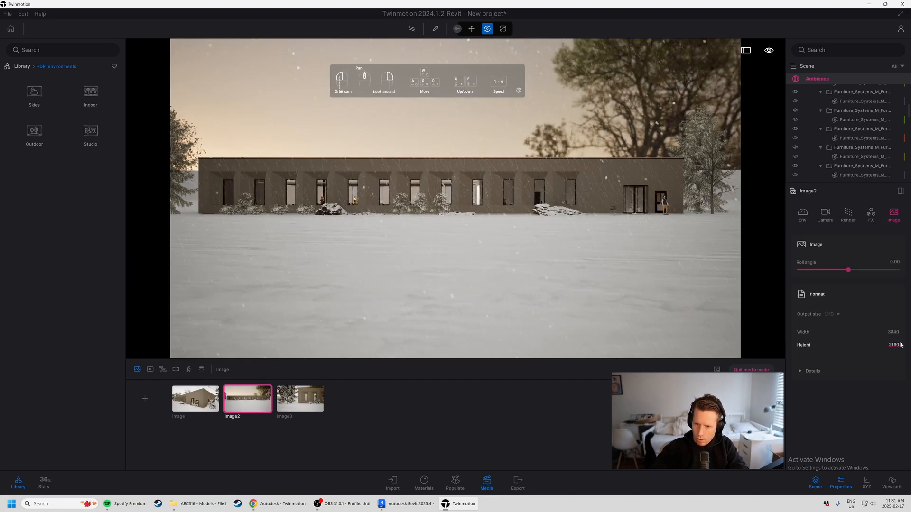
Step: Set the output size of Image3 to a width of 3840 and a height of 2160
left_click(309, 408)
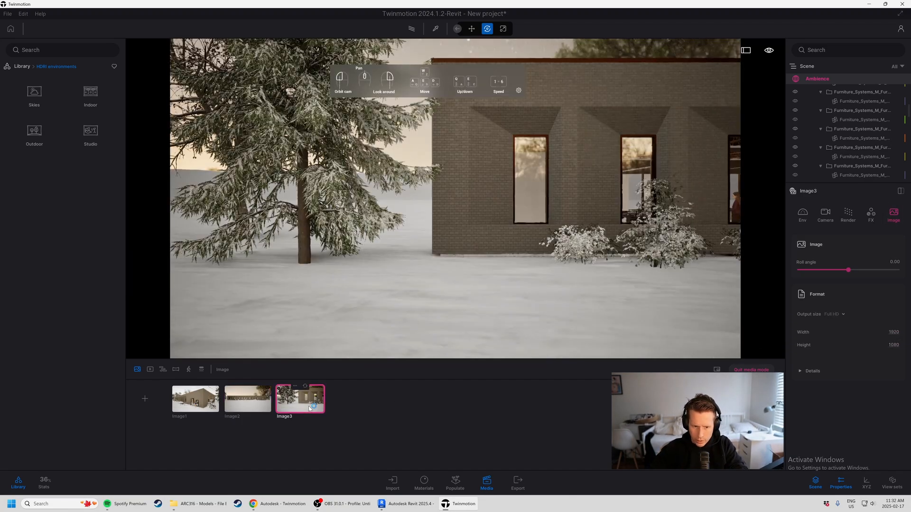
left_click(897, 332)
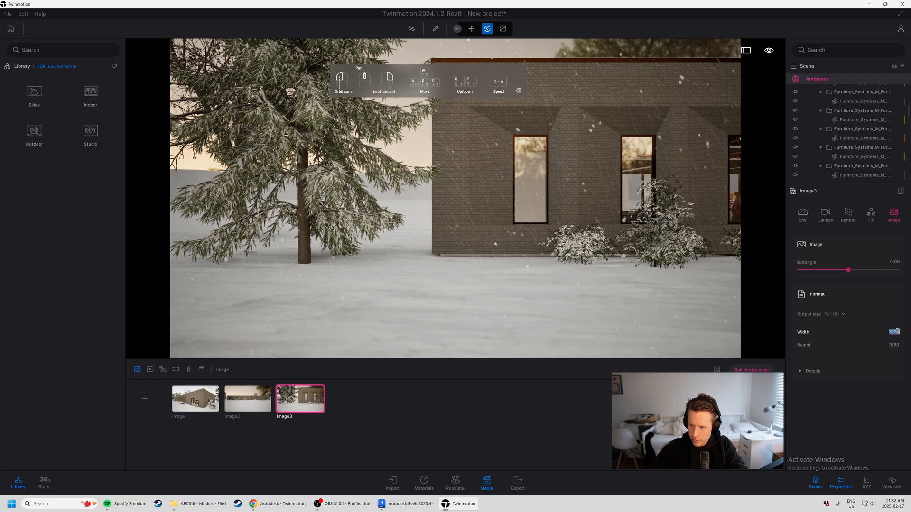
type("2160")
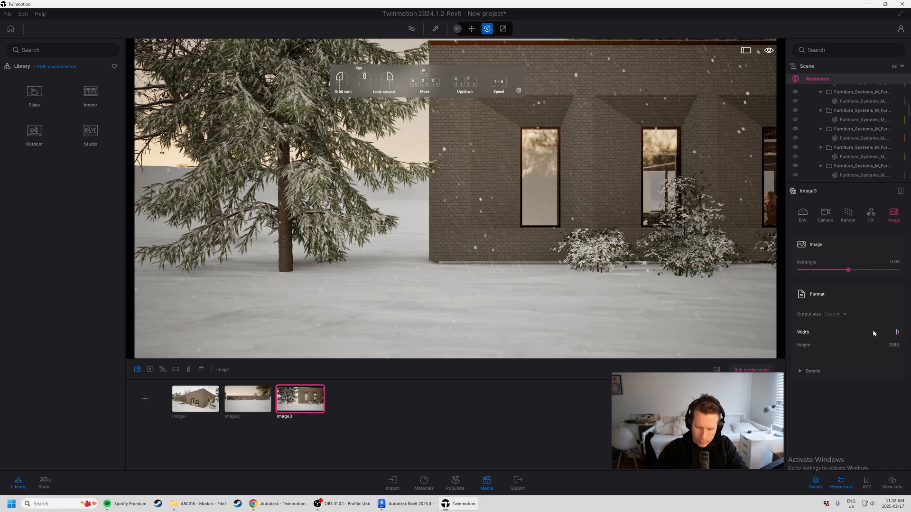
key("BackSpace")
key("BackSpace")
key("BackSpace")
key("BackSpace")
type("3840")
key("Return")
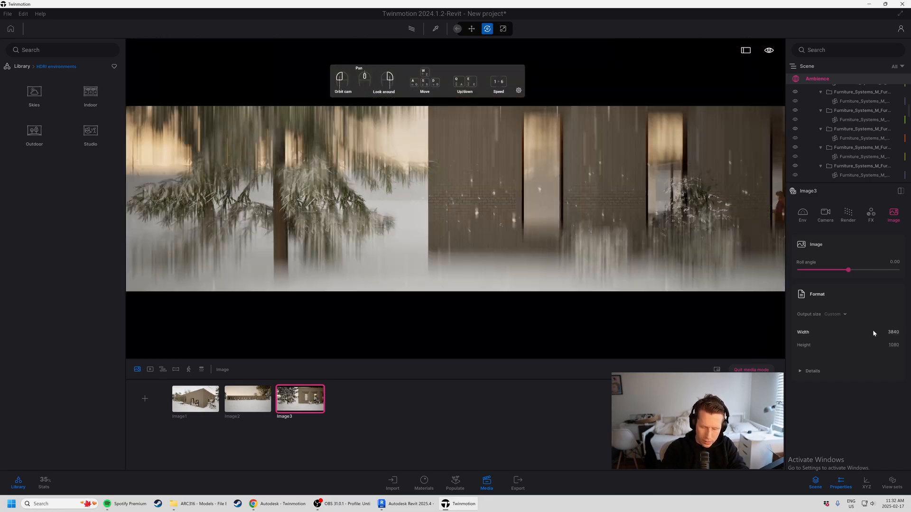
left_click(895, 345)
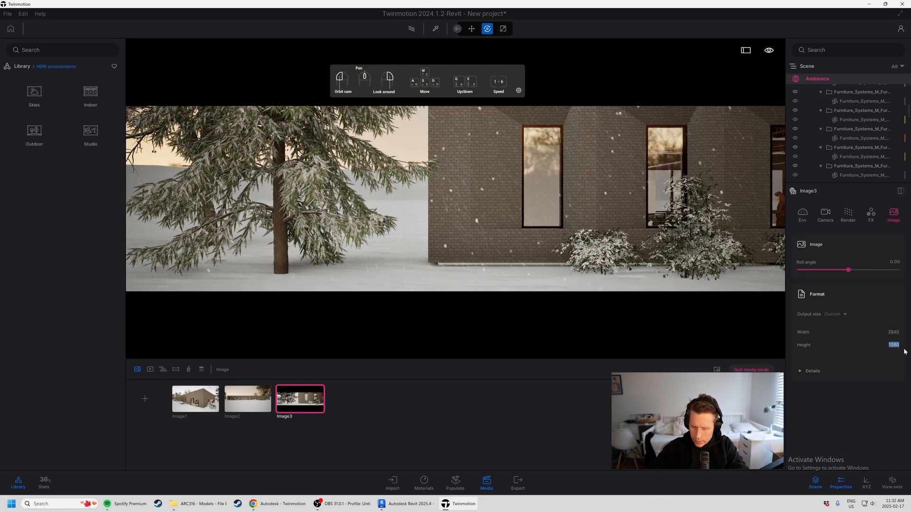
type("2160")
key("Return")
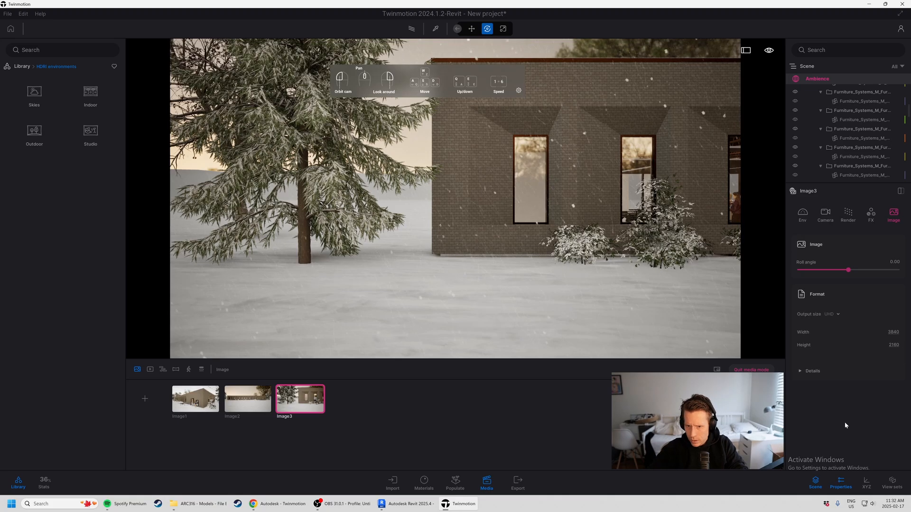
Step: Try the Copper color gradient on Image1 and Image2
mouse_move(236, 389)
left_click(195, 398)
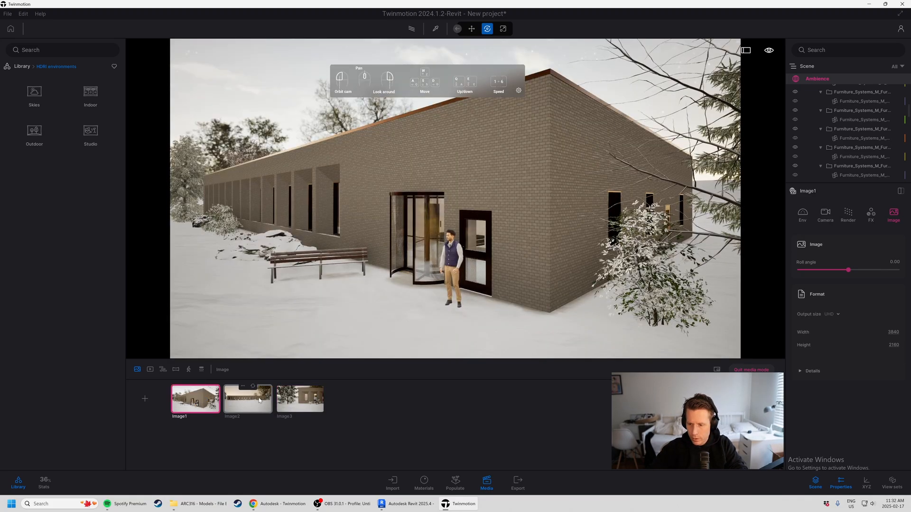
left_click(872, 214)
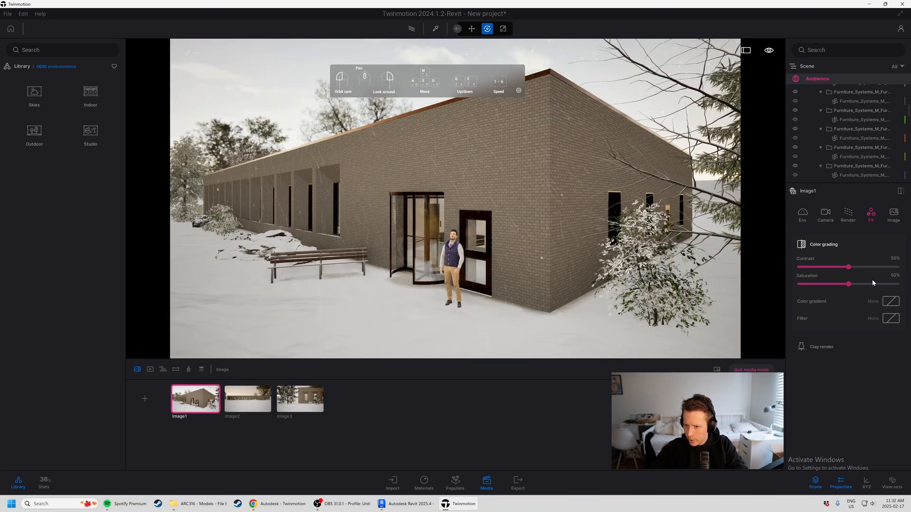
left_click(890, 302)
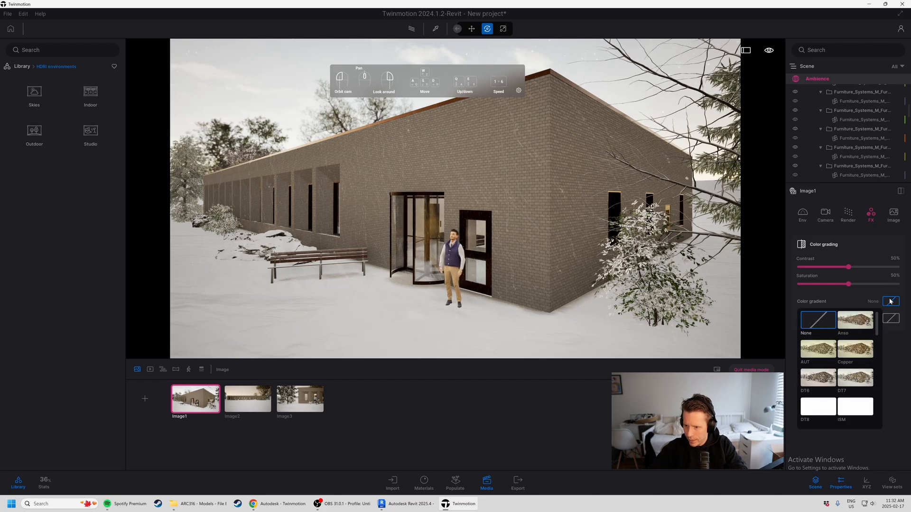
left_click(855, 349)
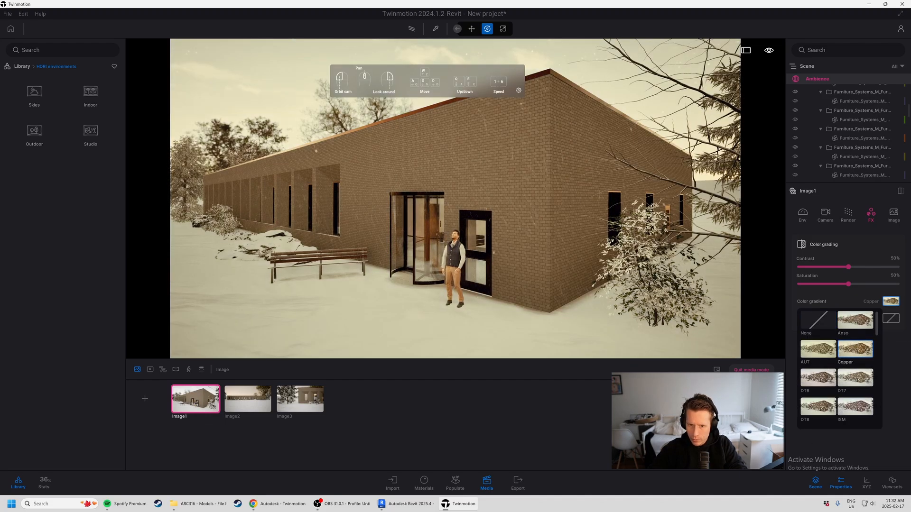
left_click(256, 399)
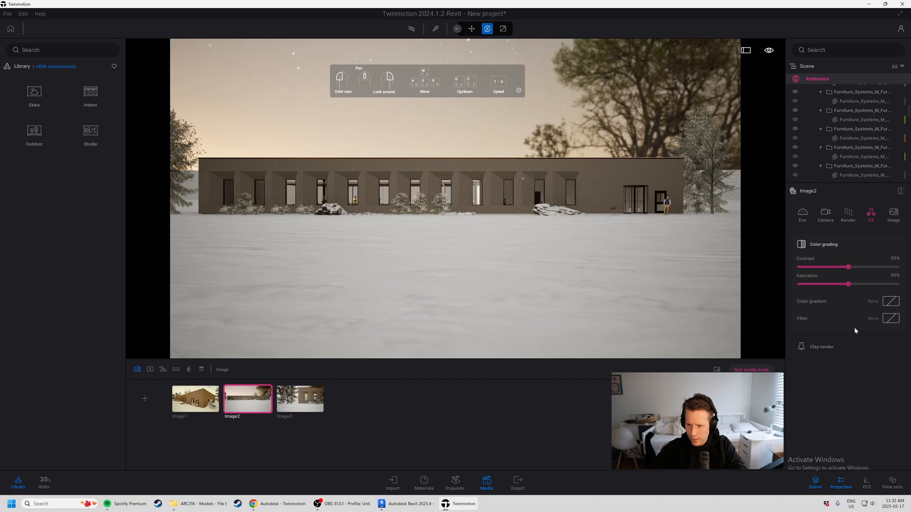
left_click(891, 301)
Step: Set the color gradient of Image3, Image2 and Image1 to Anso
left_click(299, 399)
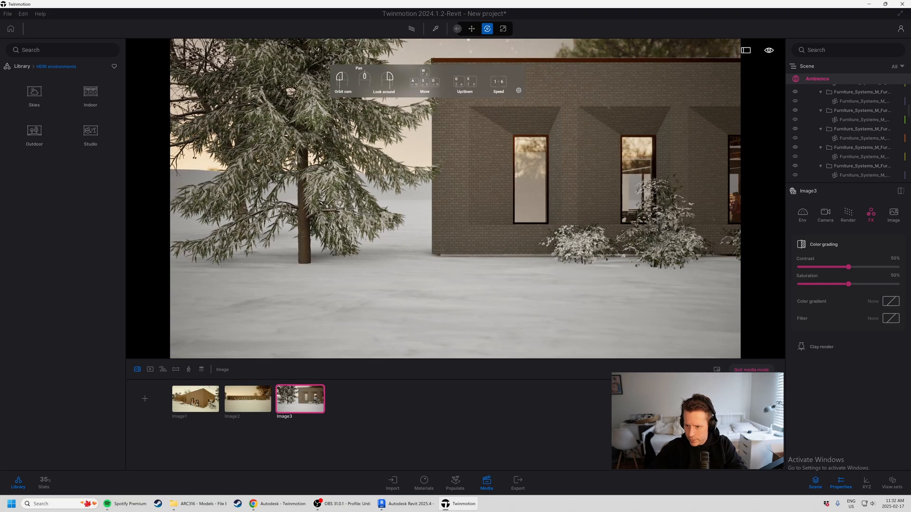
left_click(891, 301)
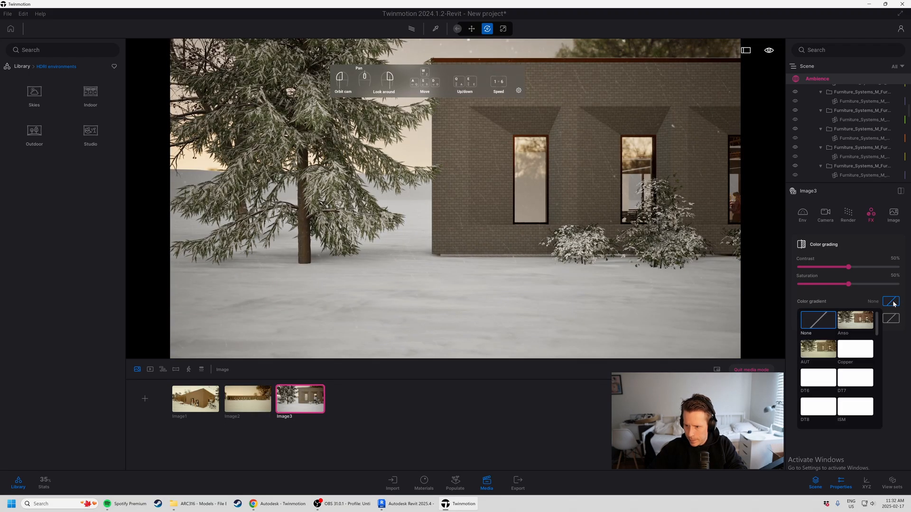
left_click(860, 327)
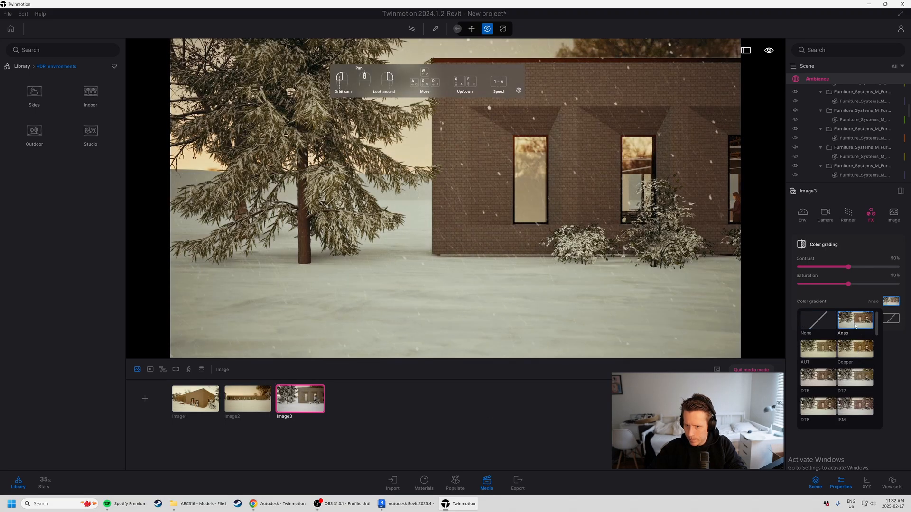
left_click(247, 400)
left_click(890, 301)
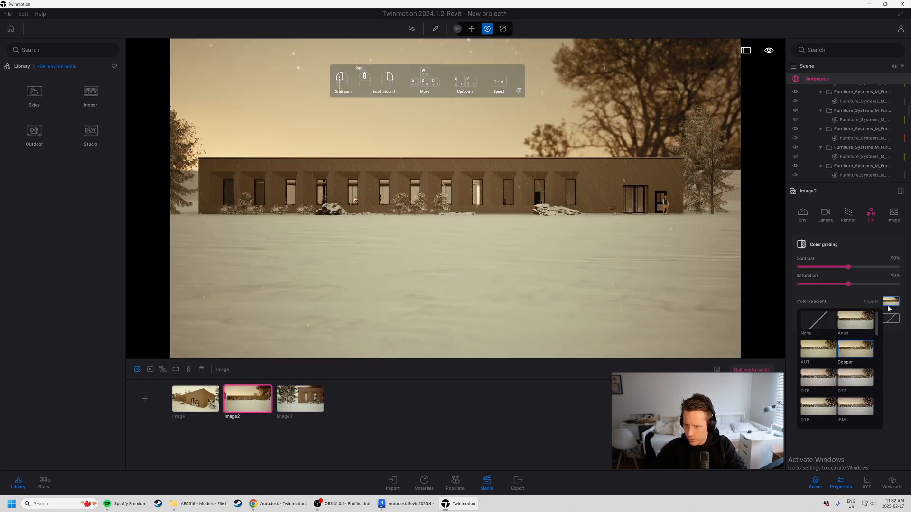
left_click(855, 321)
left_click(196, 398)
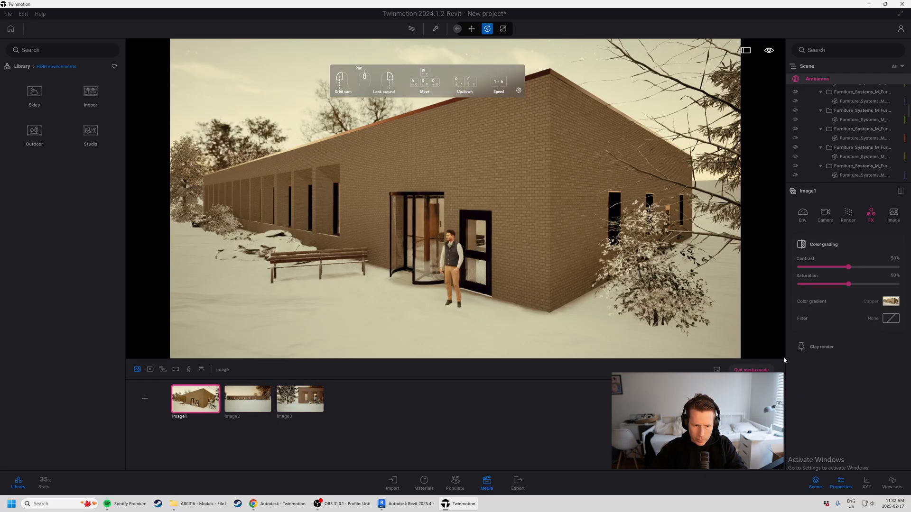
left_click(889, 302)
left_click(861, 319)
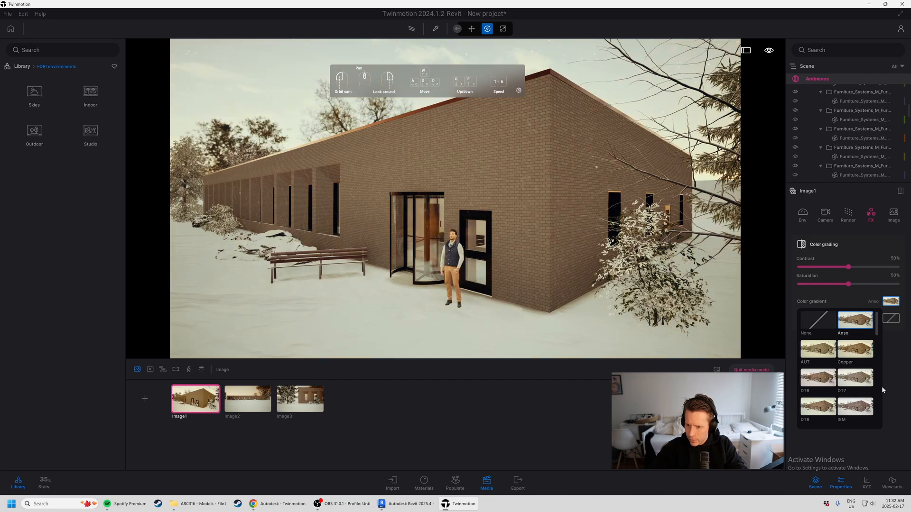
left_click(891, 415)
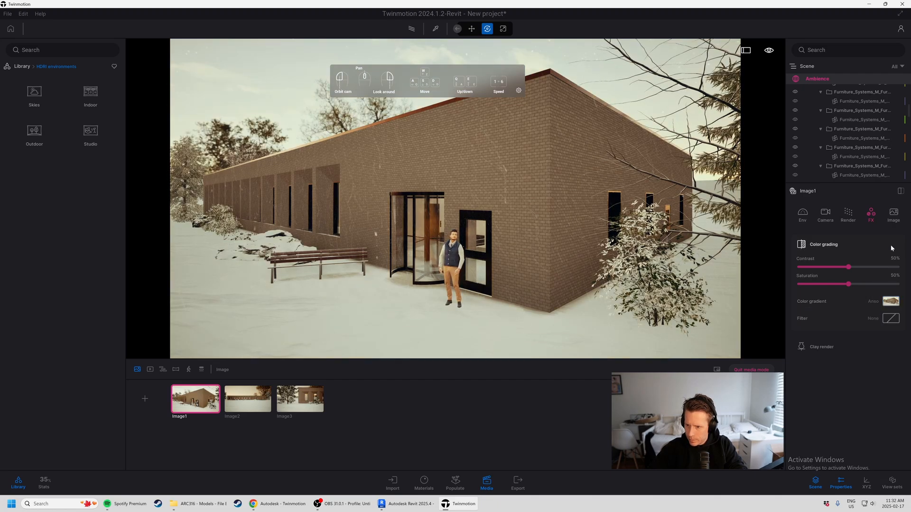
Step: Check the output size and the additional format details of Image1
left_click(893, 214)
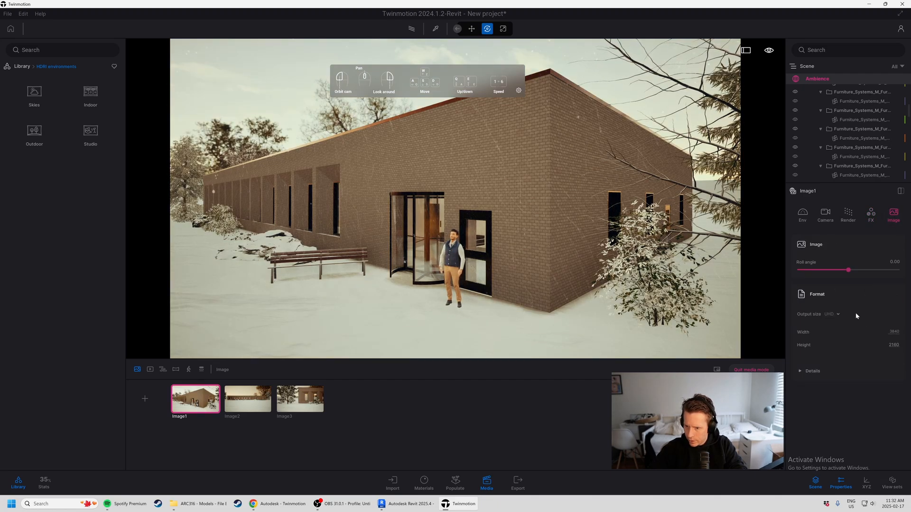
left_click(805, 371)
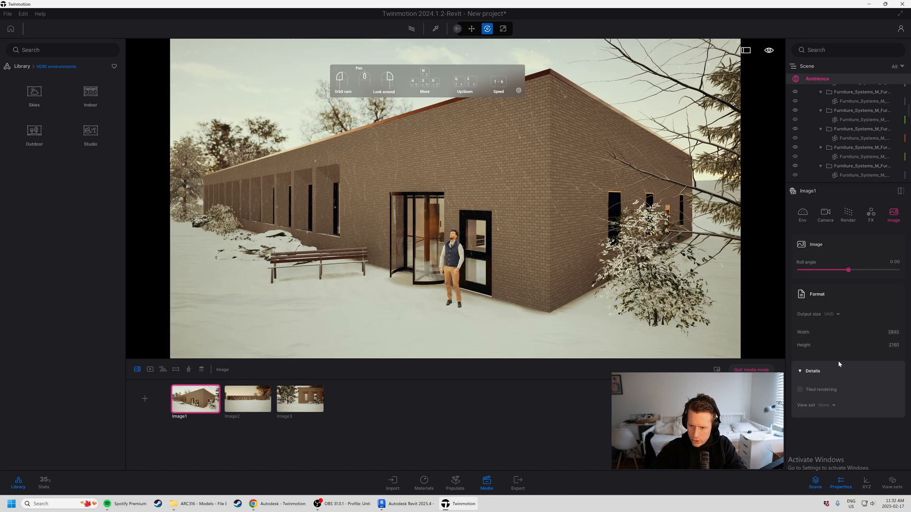
left_click(807, 372)
Step: Review the export selection of Image1, Image2 and Image3 and export them as PNG files to the Desktop folder
left_click(518, 485)
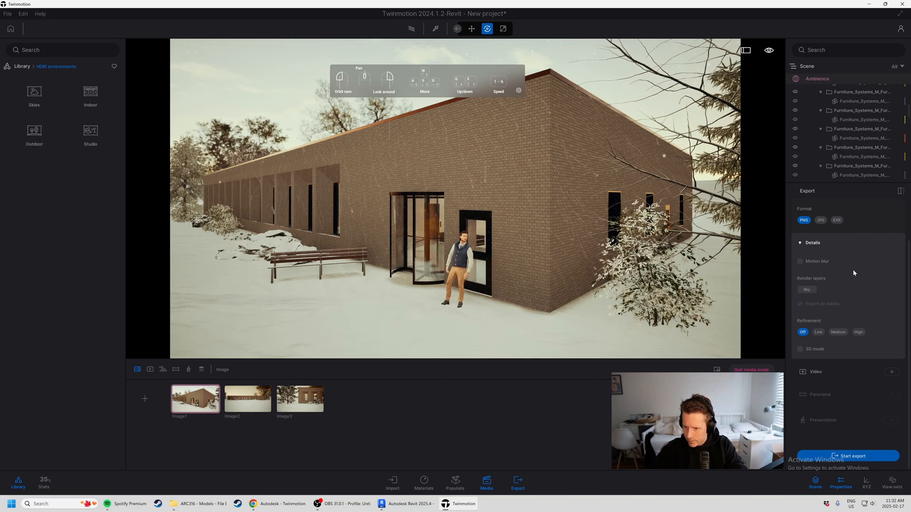
left_click(812, 243)
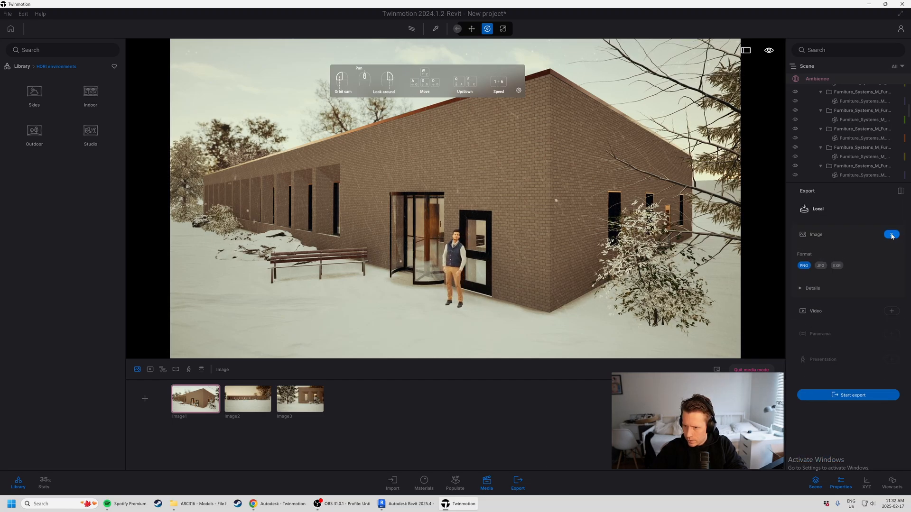
left_click(891, 234)
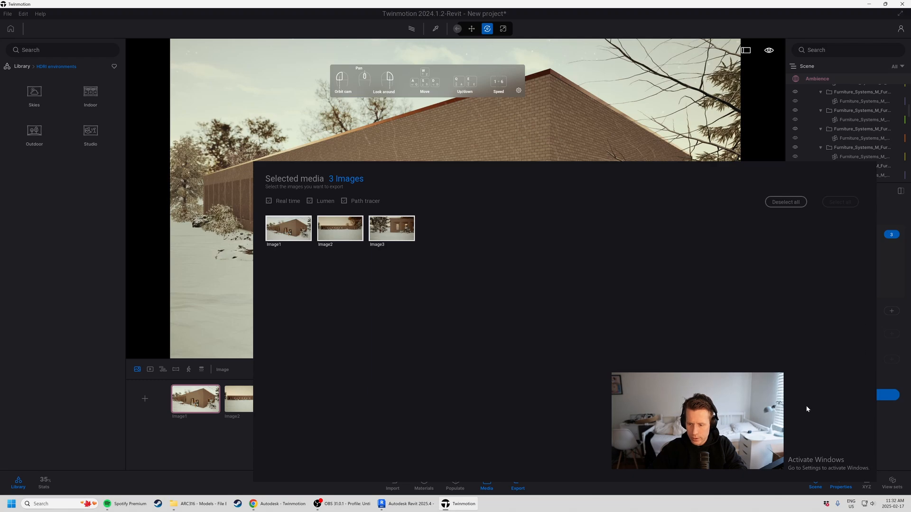
left_click(854, 303)
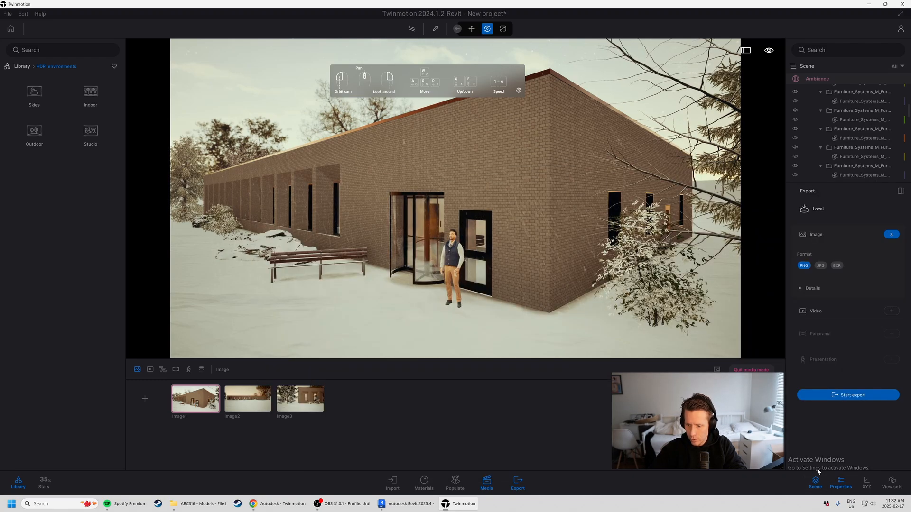
left_click(850, 397)
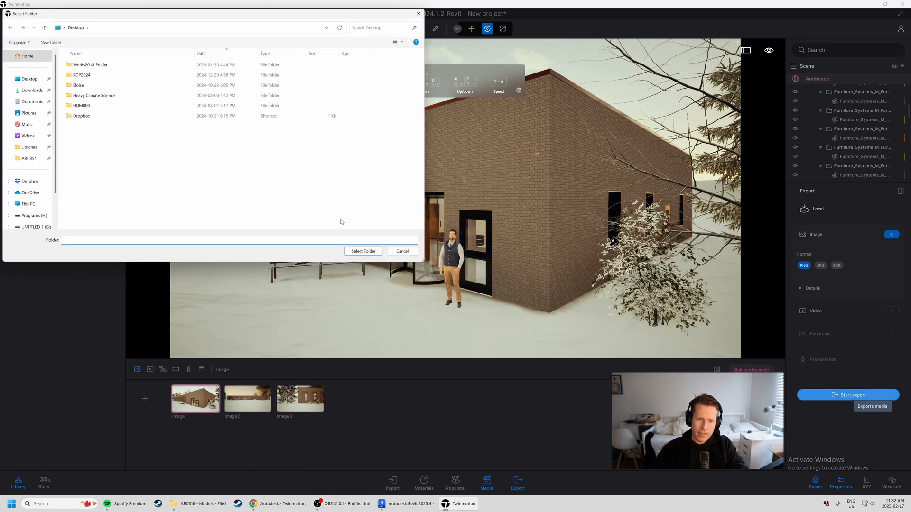
left_click(354, 251)
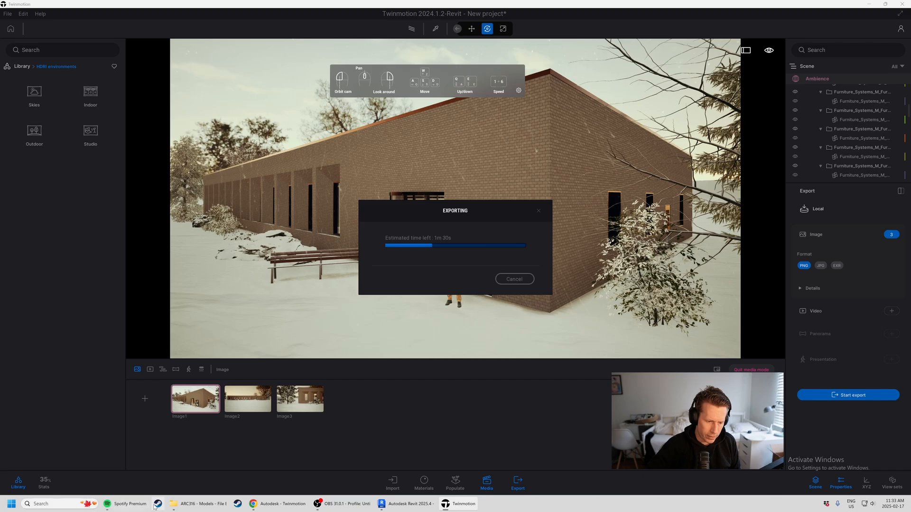
Step: Switch to a new File Explorer window, sort the Desktop folder by newest date, look for the exported images and close the window
right_click(196, 505)
left_click(204, 463)
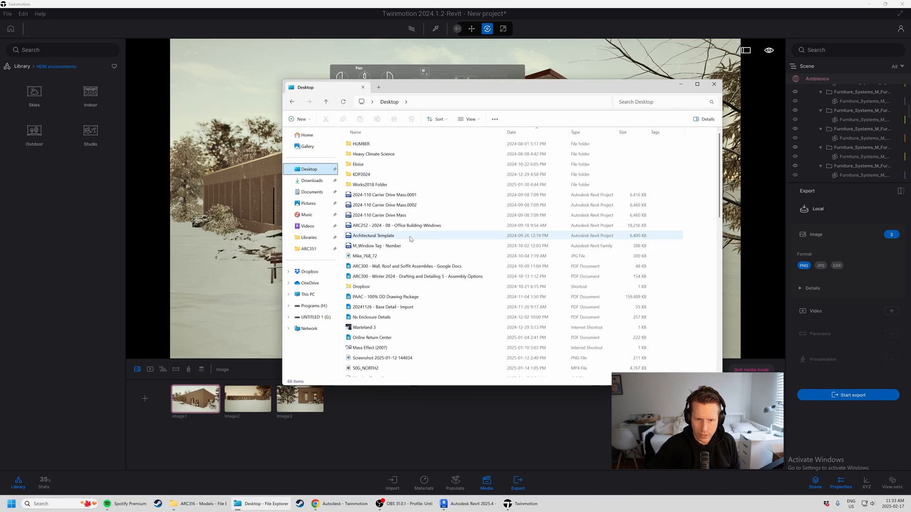
scroll(423, 285, "down", 10)
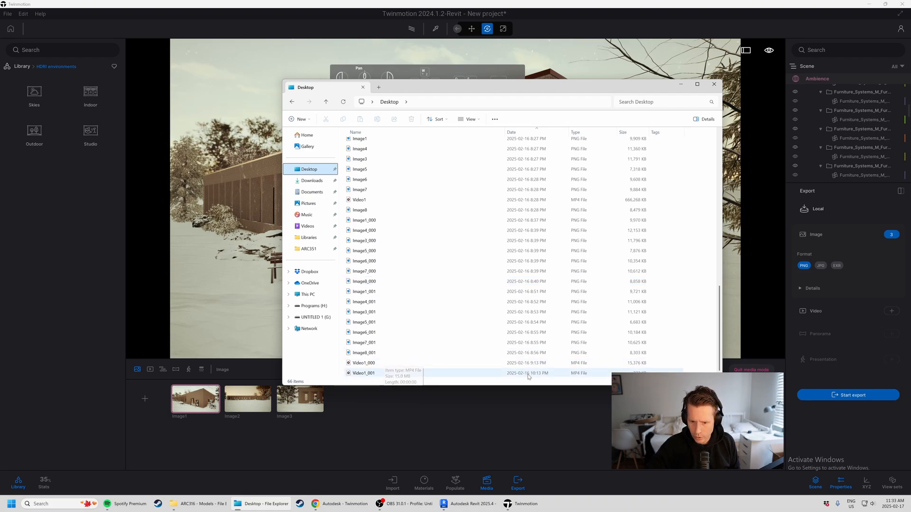
scroll(425, 369, "up", 12)
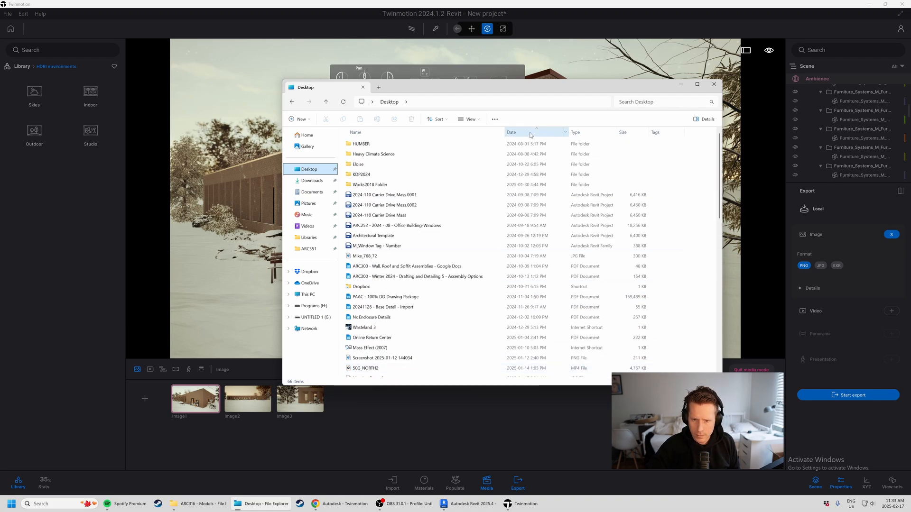
left_click(547, 134)
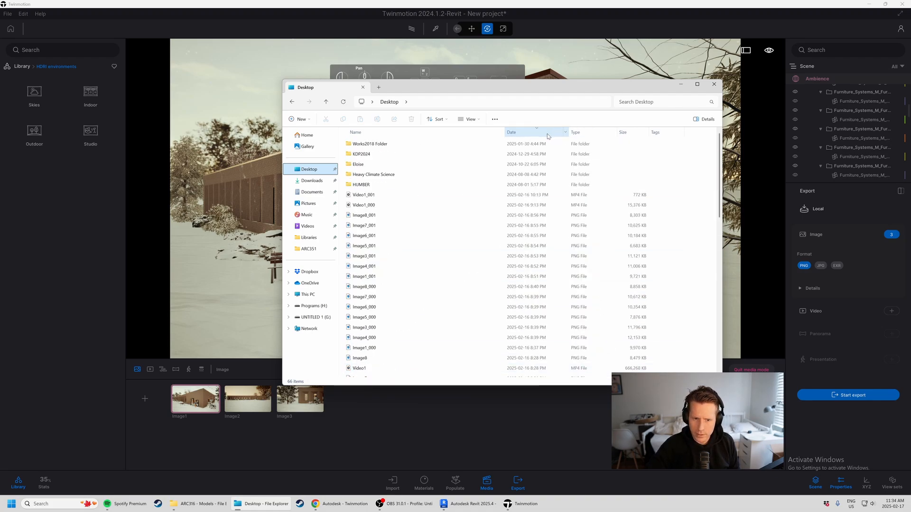
left_click(387, 194)
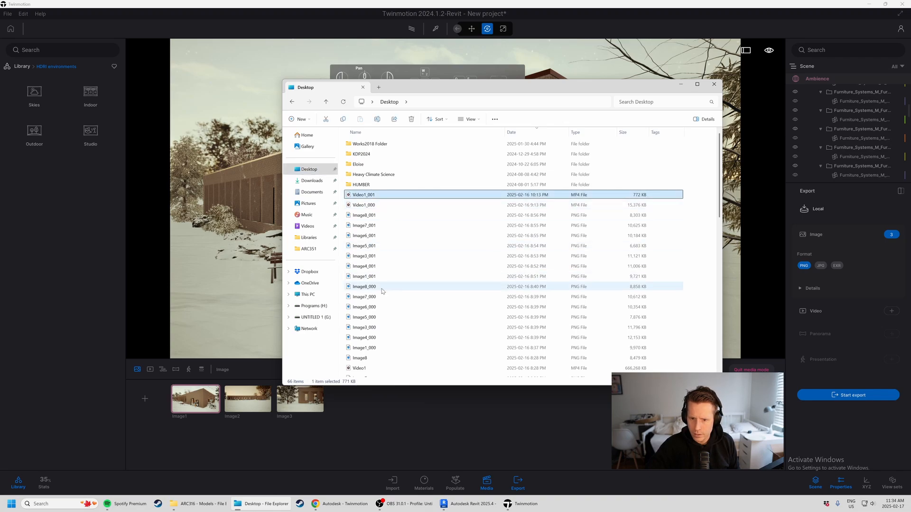
scroll(381, 294, "down", 10)
scroll(388, 265, "up", 8)
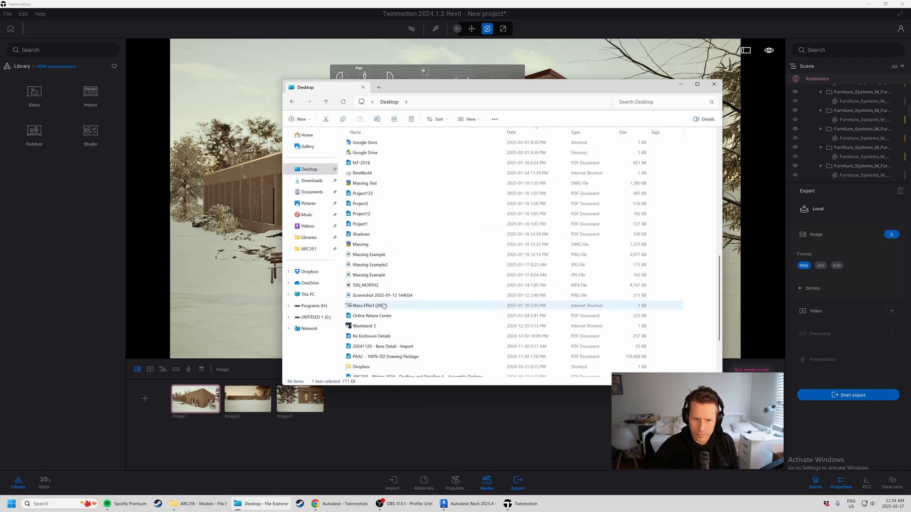
left_click(377, 234)
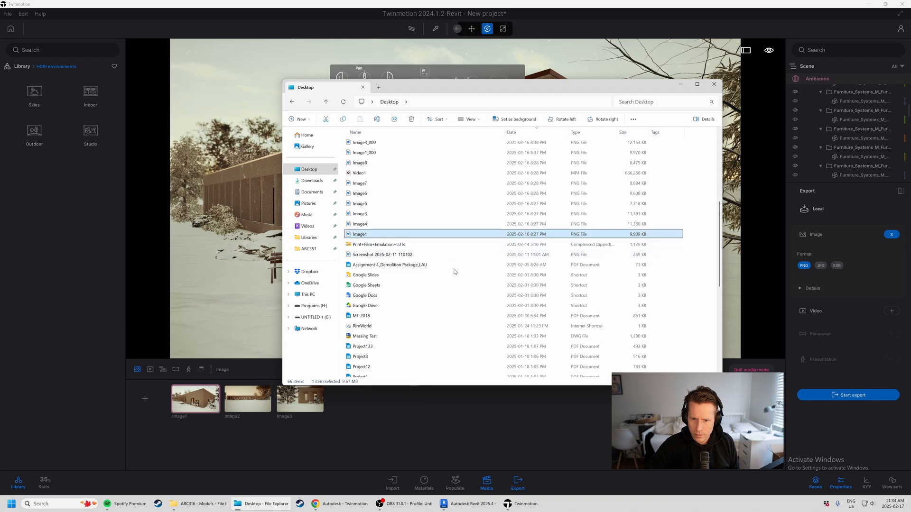
scroll(429, 265, "up", 6)
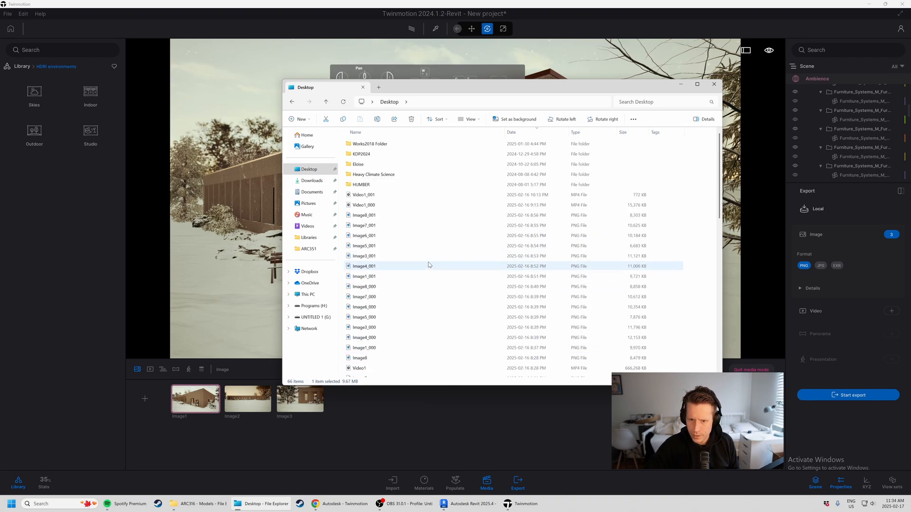
left_click(713, 85)
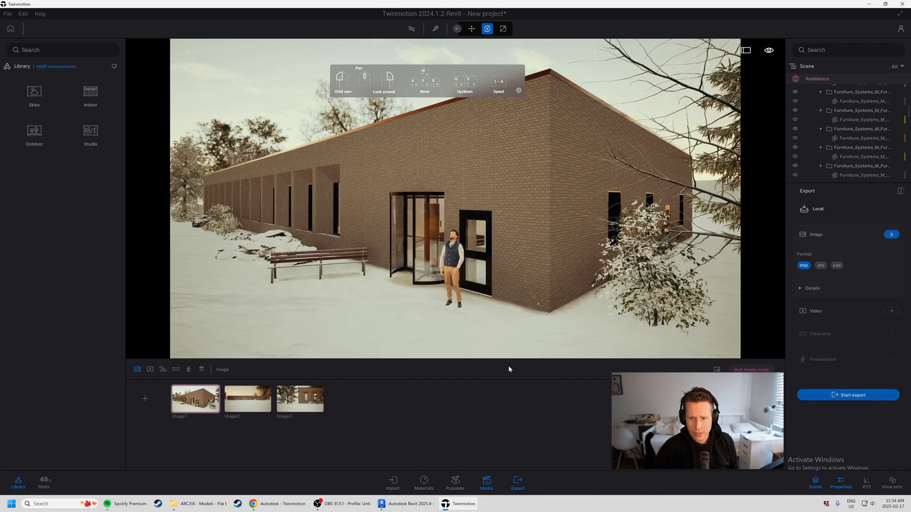
Step: Switch to File Explorer, open the Desktop folder, view the exported Image1_002 render maximized and close it
left_click(199, 504)
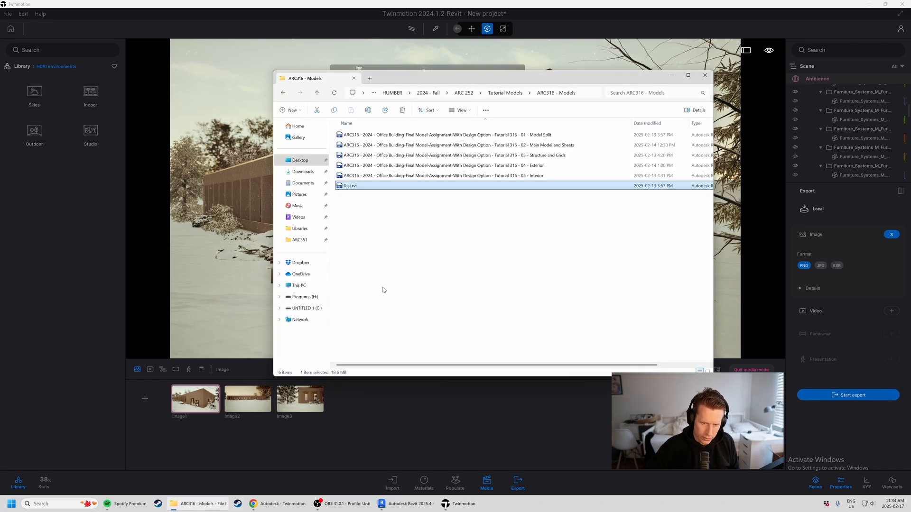
left_click(309, 160)
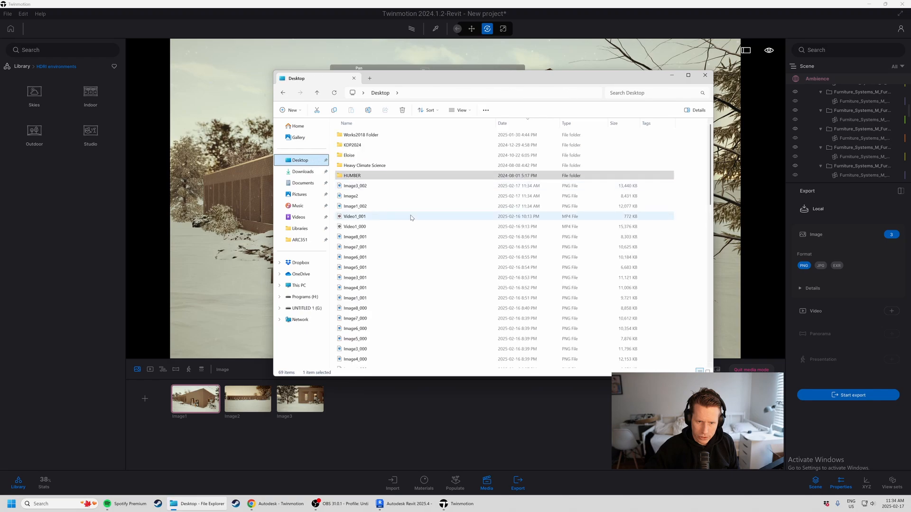
double_click(386, 206)
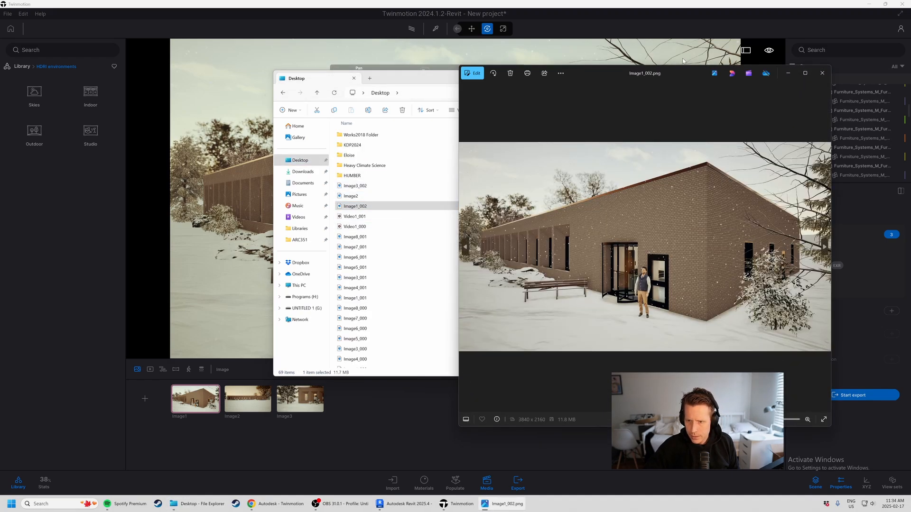
left_click_drag(674, 72, 511, 1)
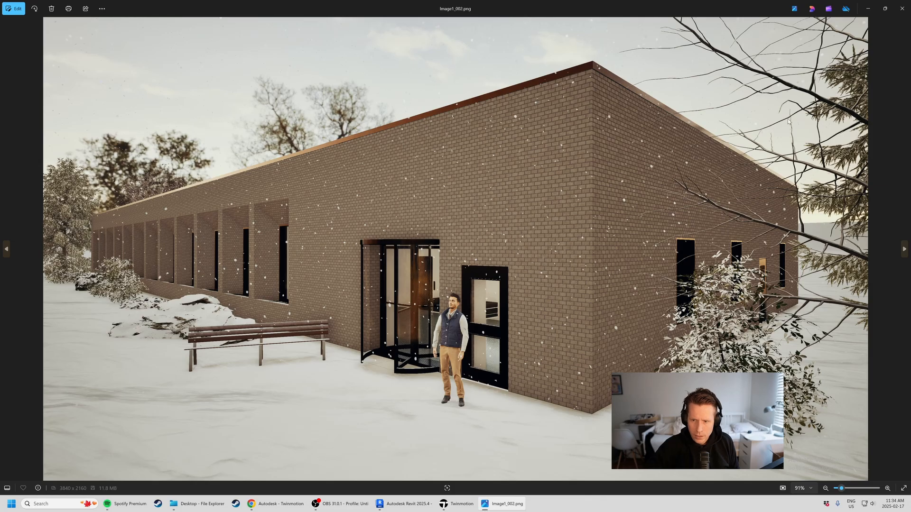
left_click(902, 8)
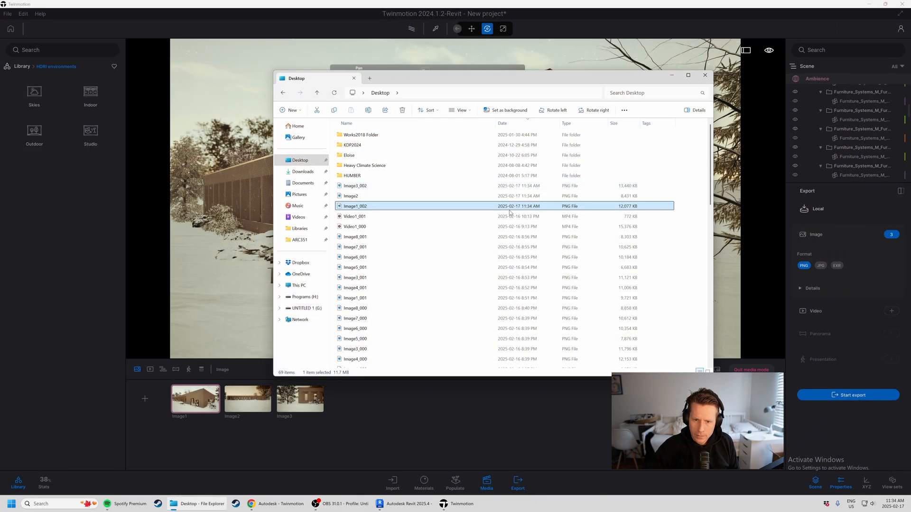
Step: View the exported Image2 and Image3_002 renders one after the other, closing each image when done
double_click(399, 199)
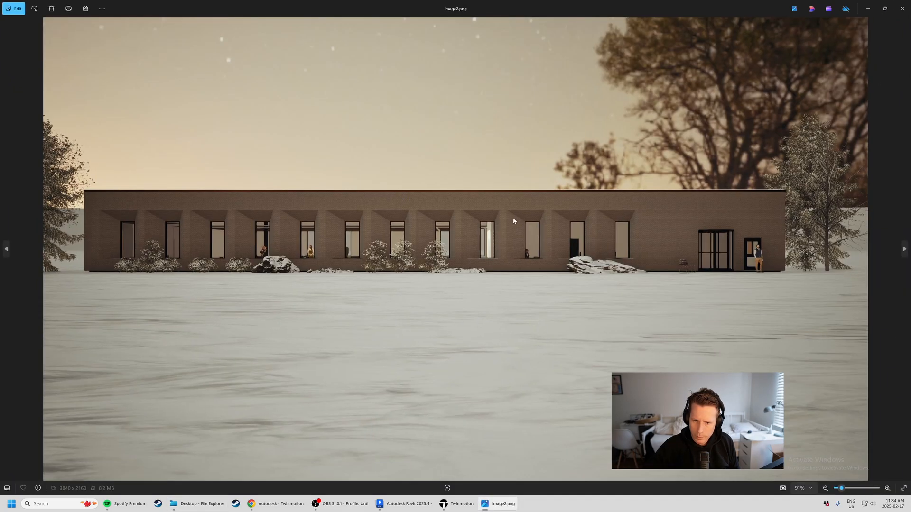
left_click(902, 8)
left_click(416, 187)
double_click(417, 189)
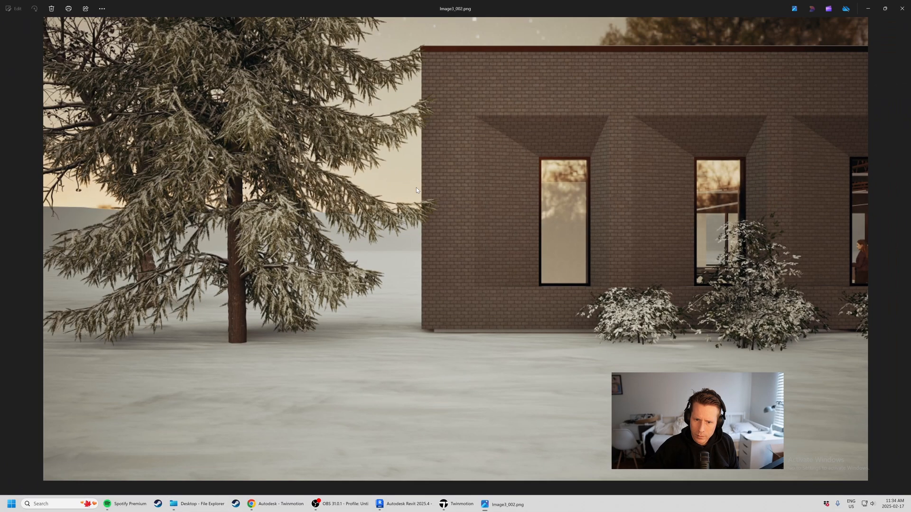
left_click(902, 8)
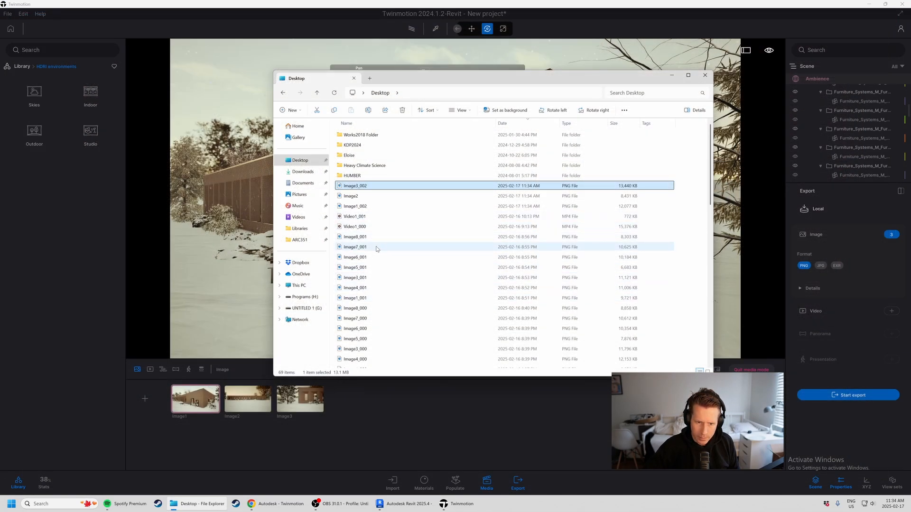
Step: Open the earlier render Image1_000 from the Desktop folder, browse through Image3_000 and Image4_000 for comparison, close the viewer and return to Twinmotion
scroll(372, 346, "down", 1)
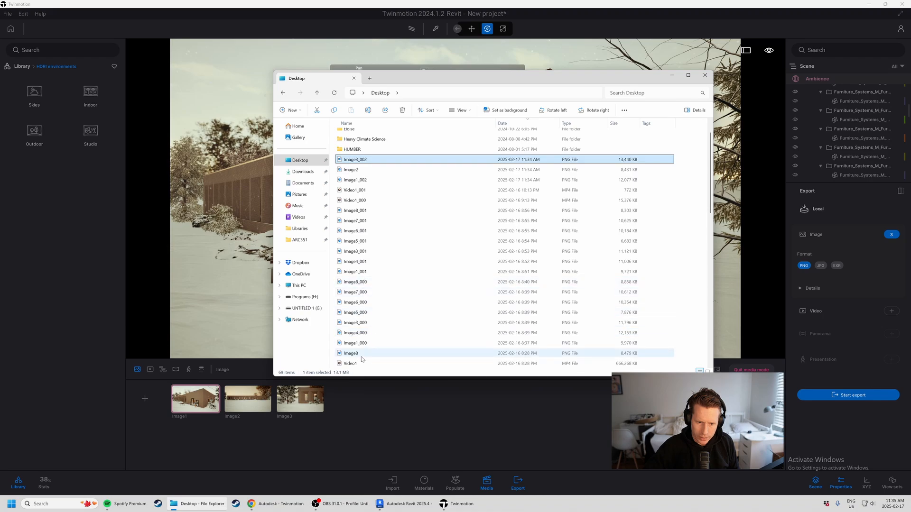
scroll(373, 342, "down", 3)
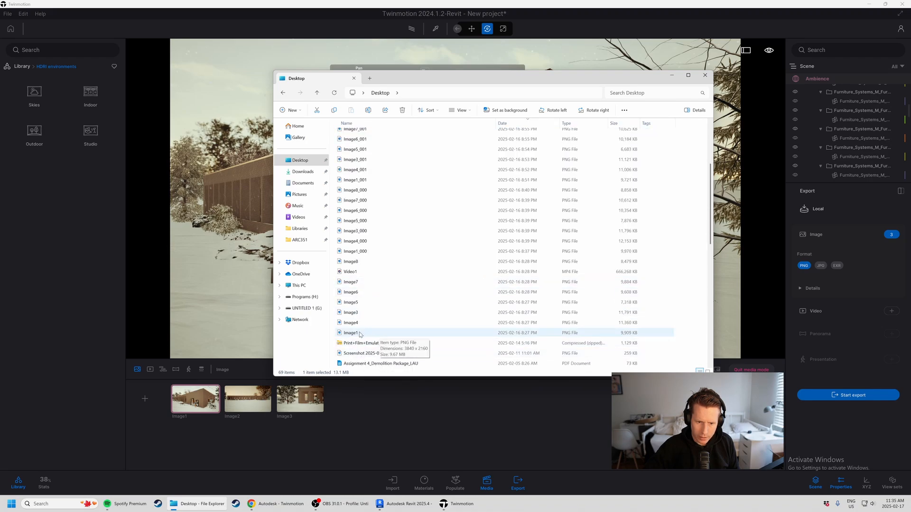
double_click(365, 250)
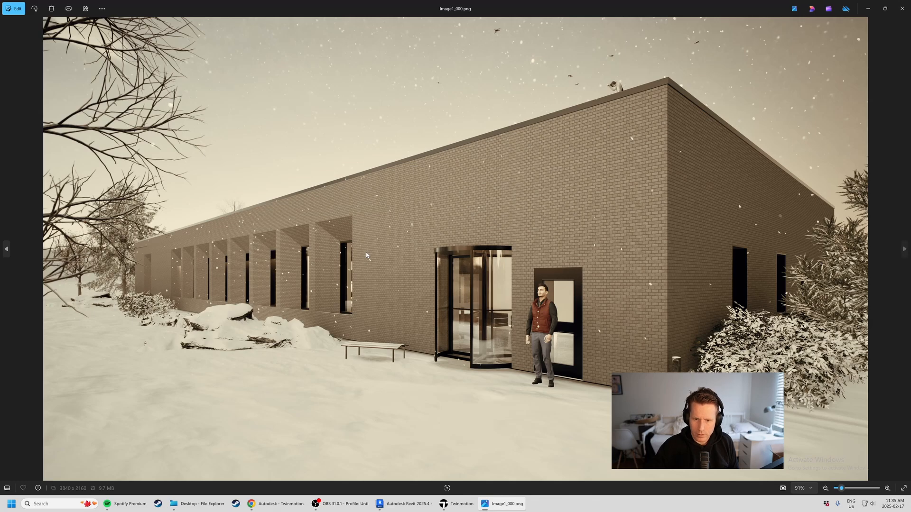
key("Right")
key("Right")
key("Right")
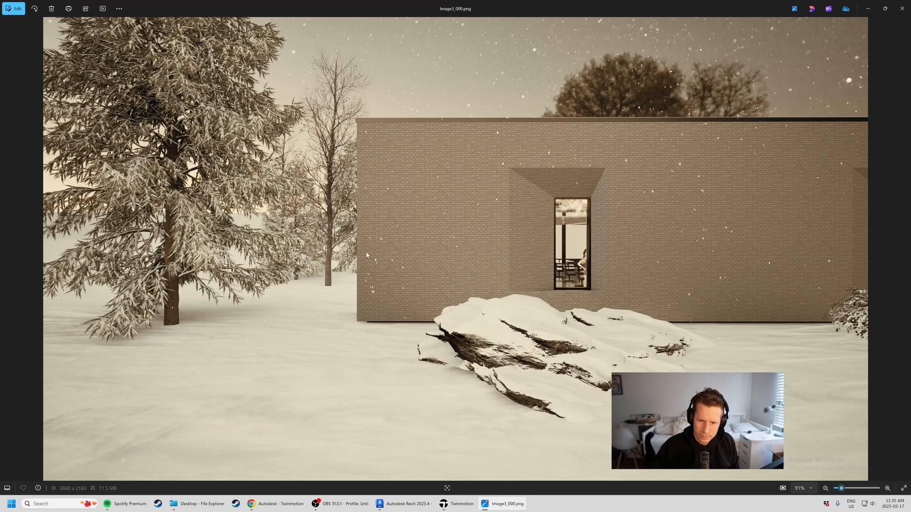
key("Left")
key("Right")
key("Right")
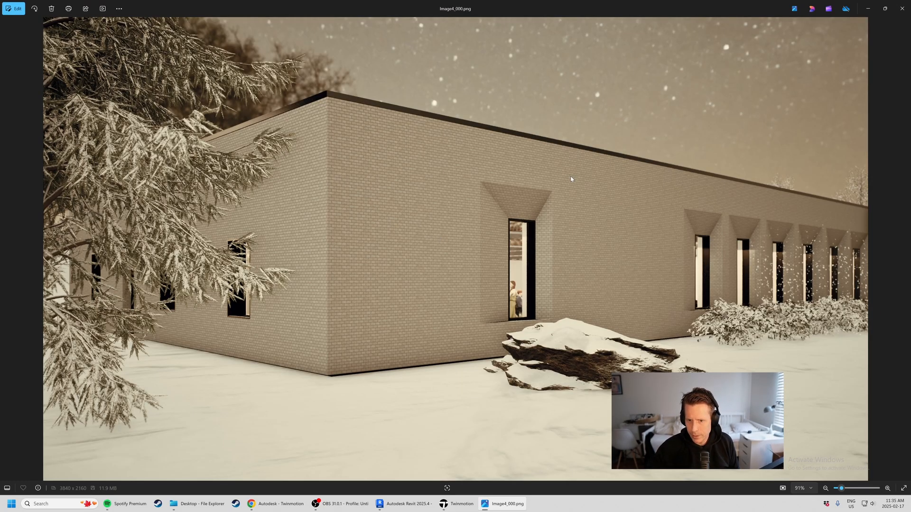
key("Left")
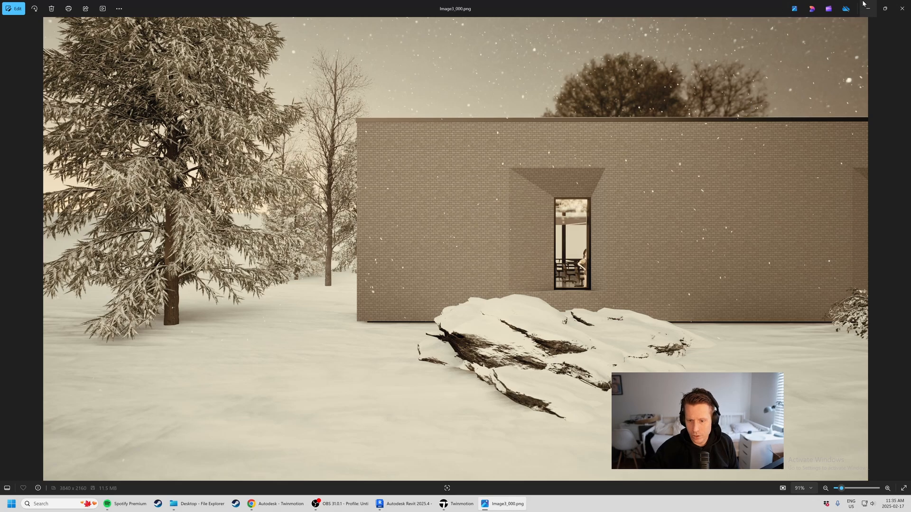
left_click(902, 11)
left_click(577, 422)
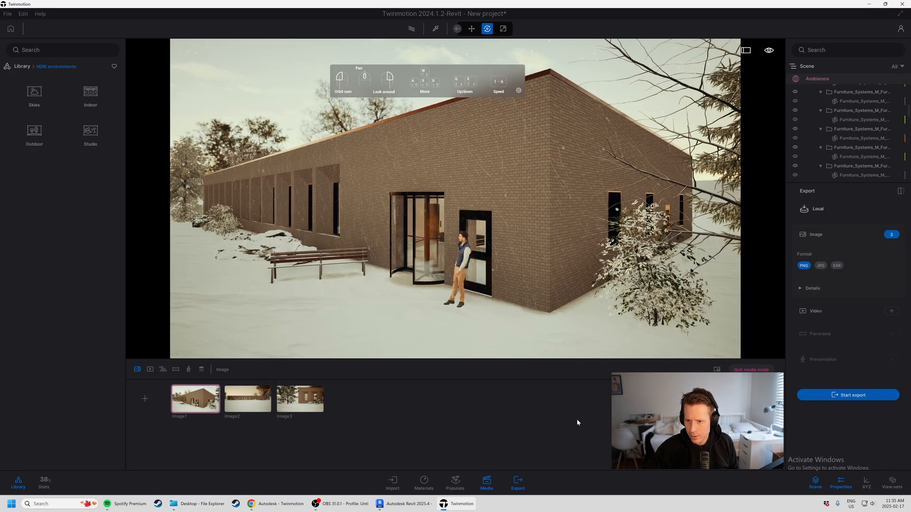